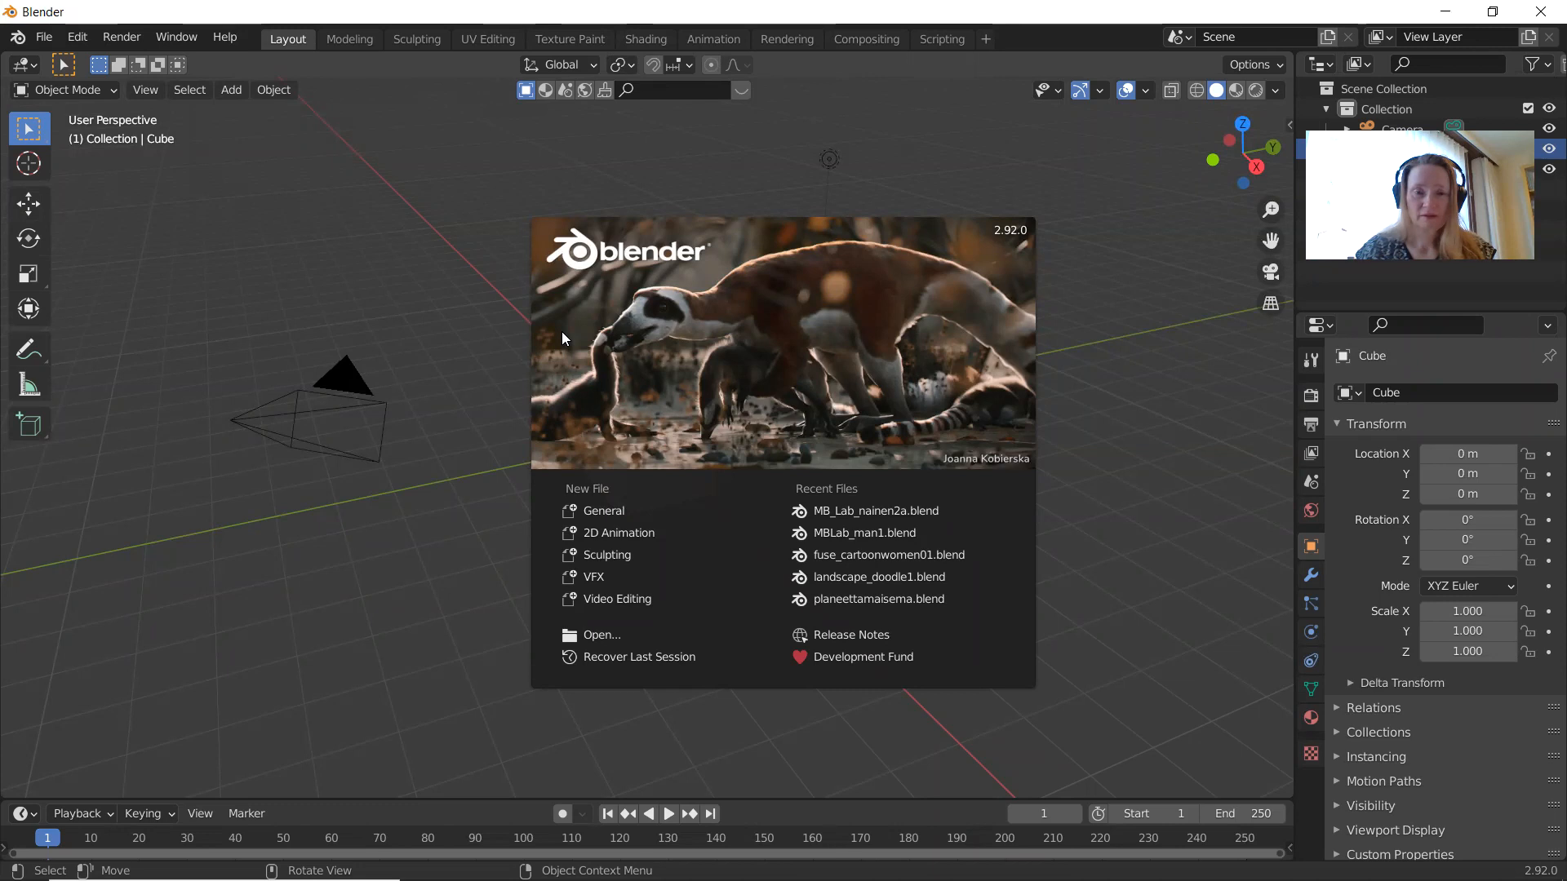
Step: Start a new General file and delete the default cube
click(613, 512)
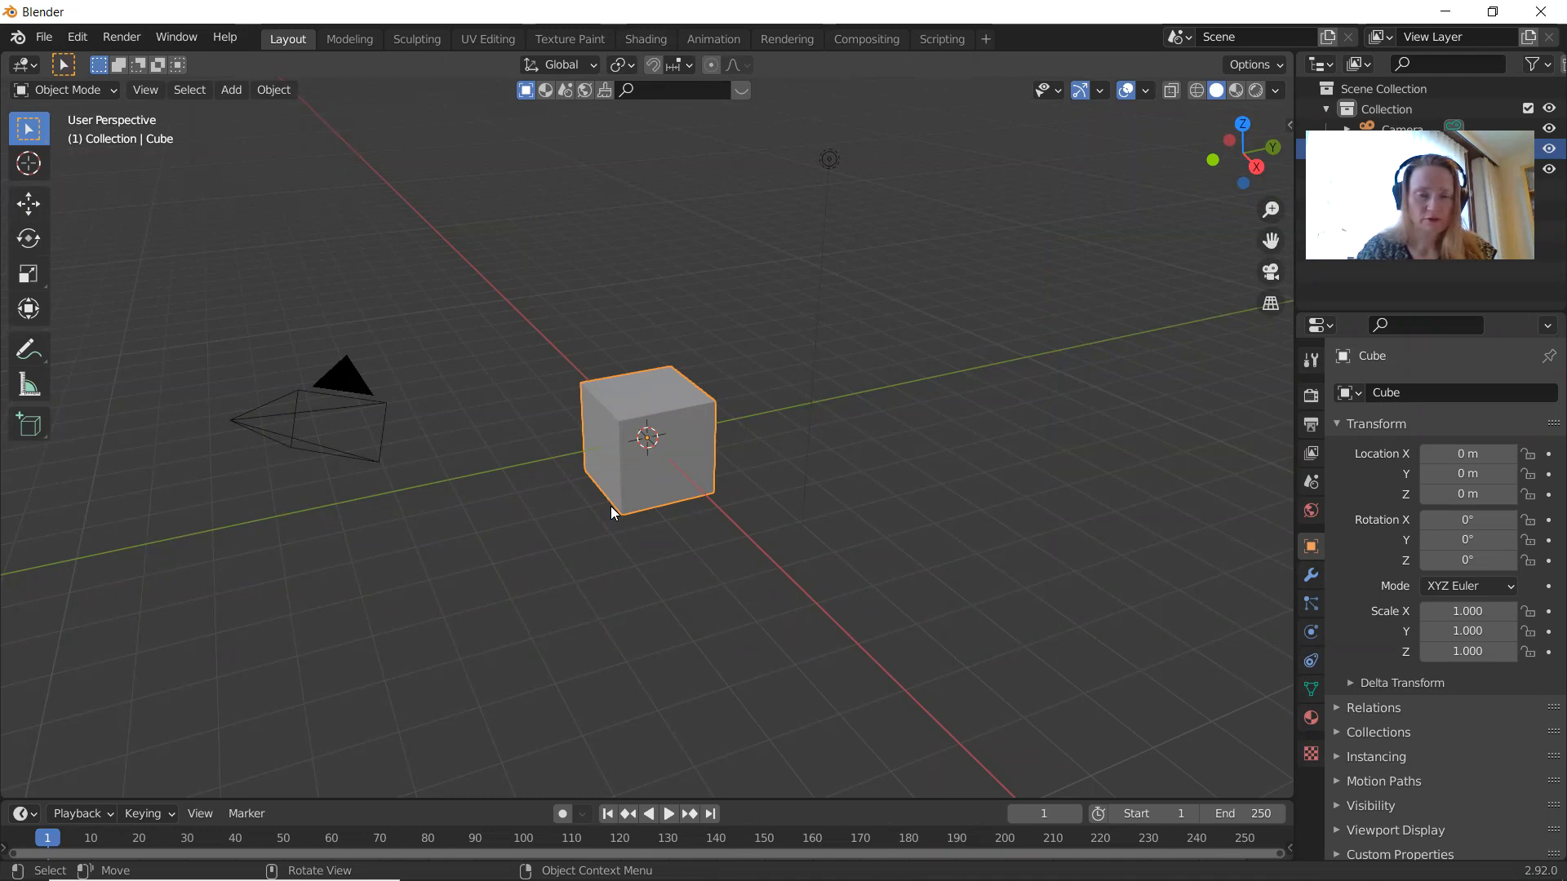
key(x)
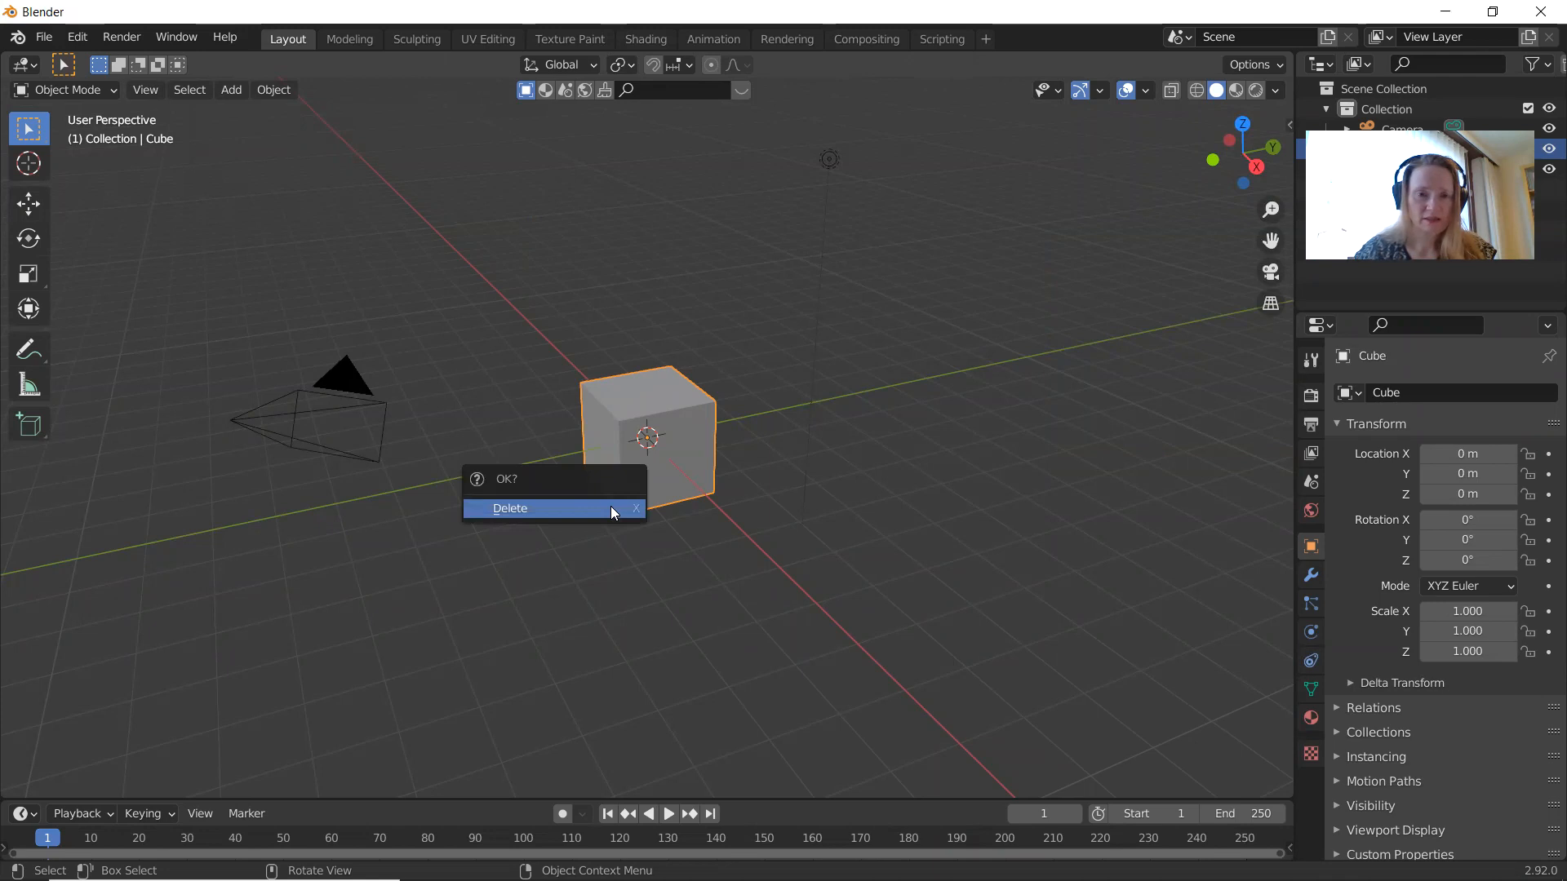
click(614, 509)
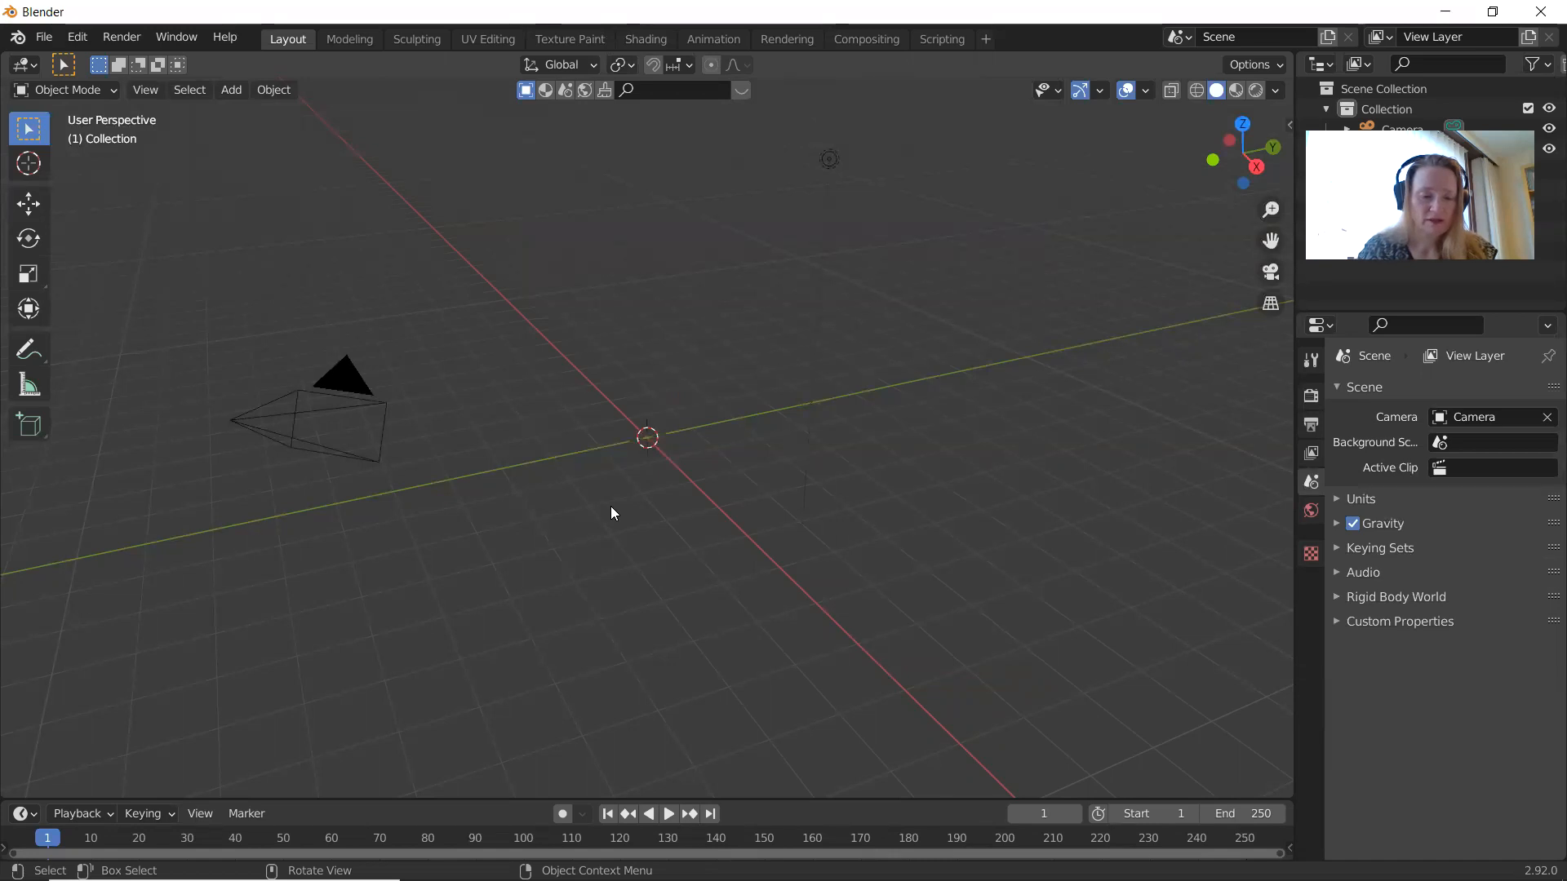
Step: Add a single vertex mesh at the world origin and activate the Transform tool
key(shift+a)
mouse_move(611, 508)
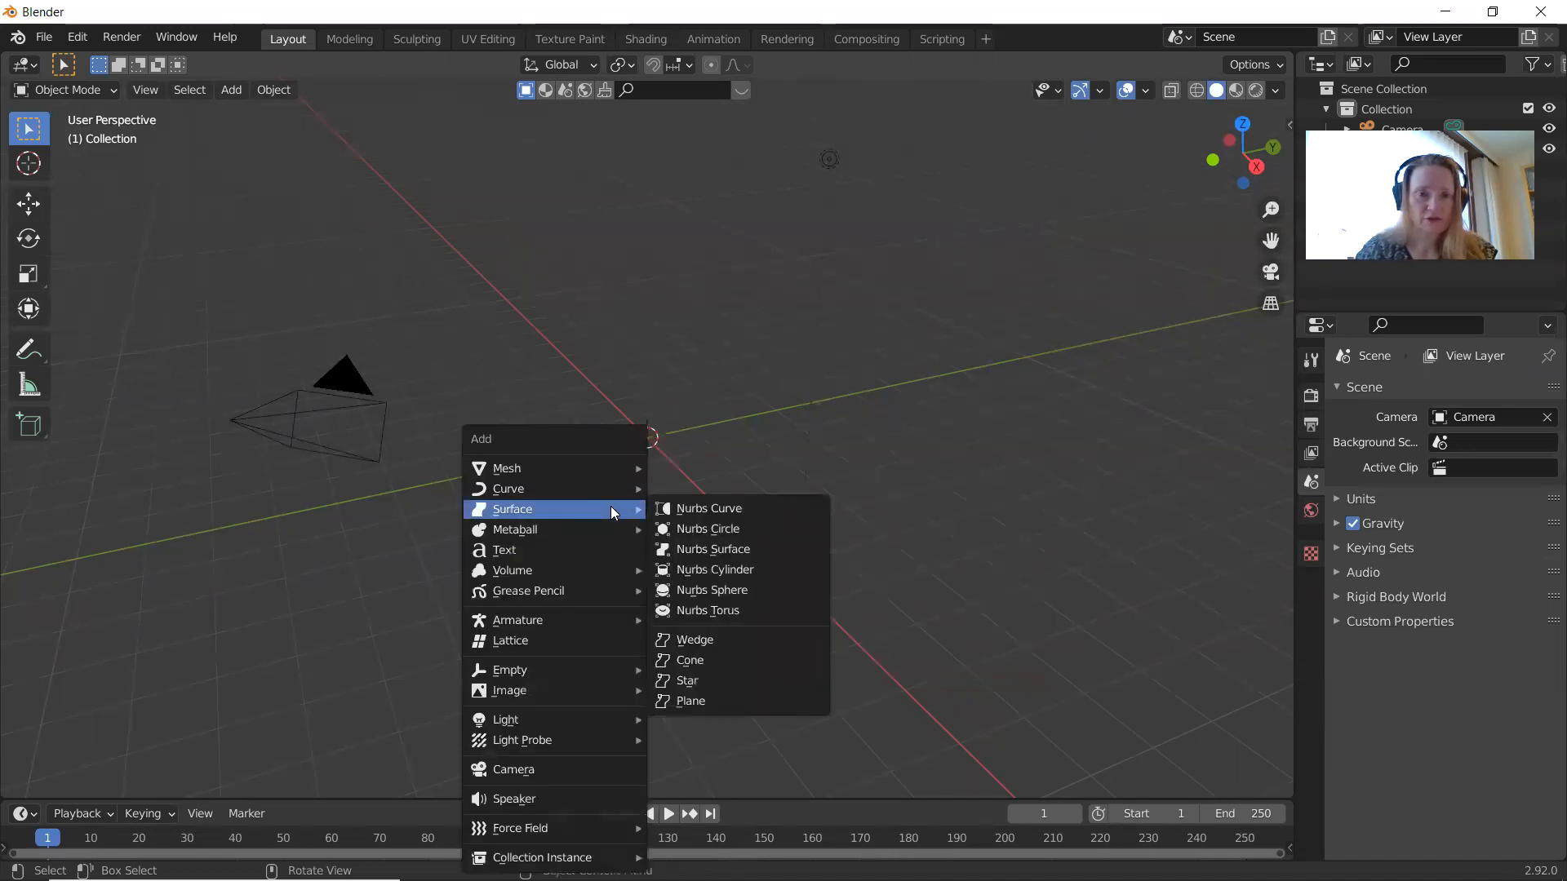
mouse_move(614, 471)
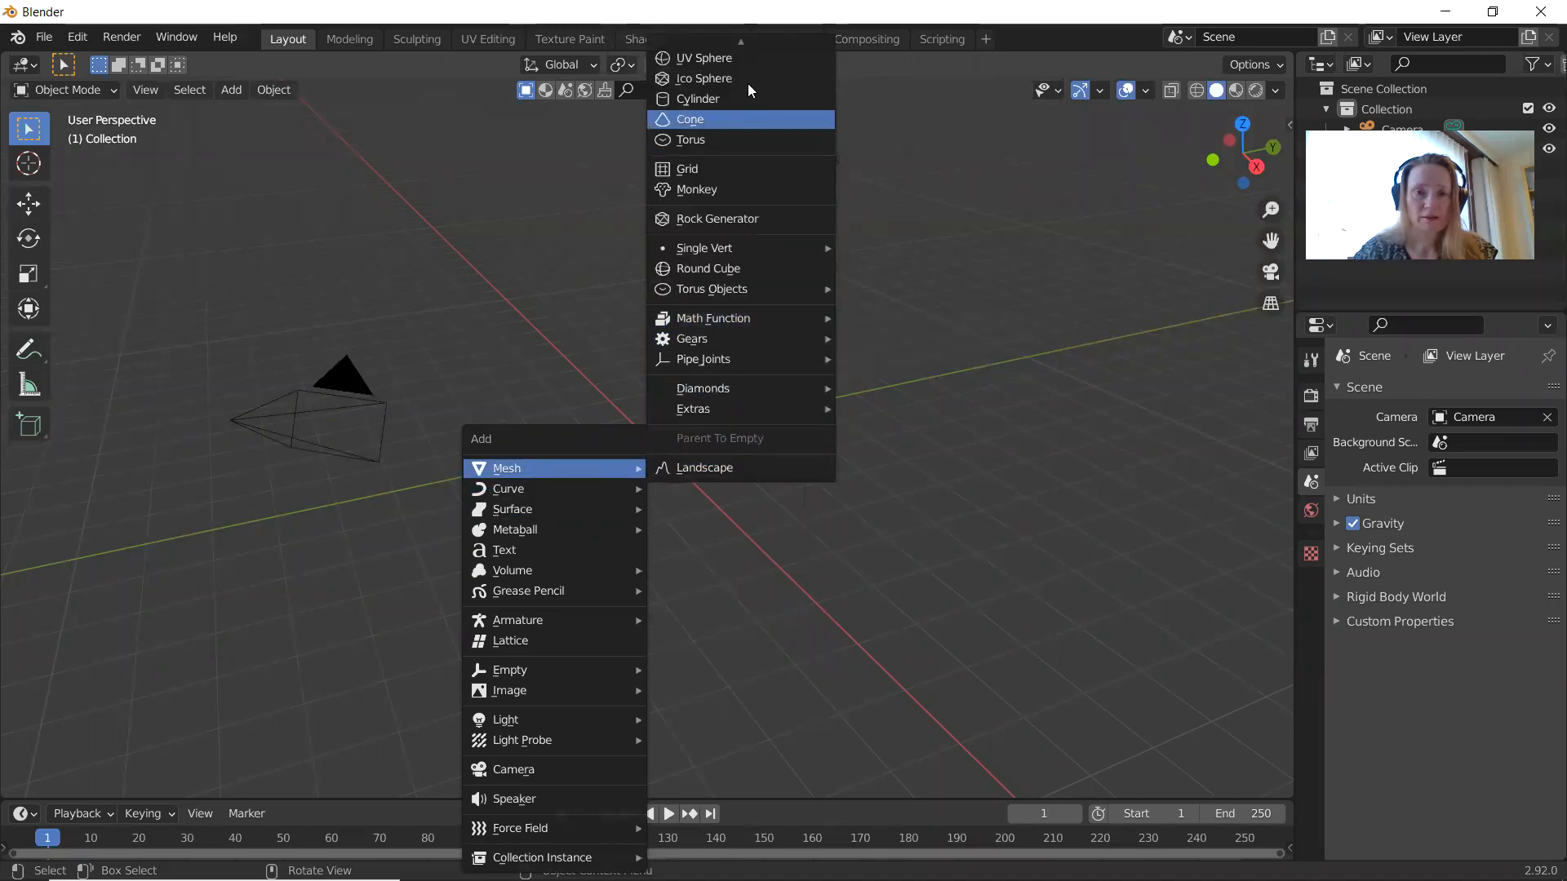
mouse_move(740, 34)
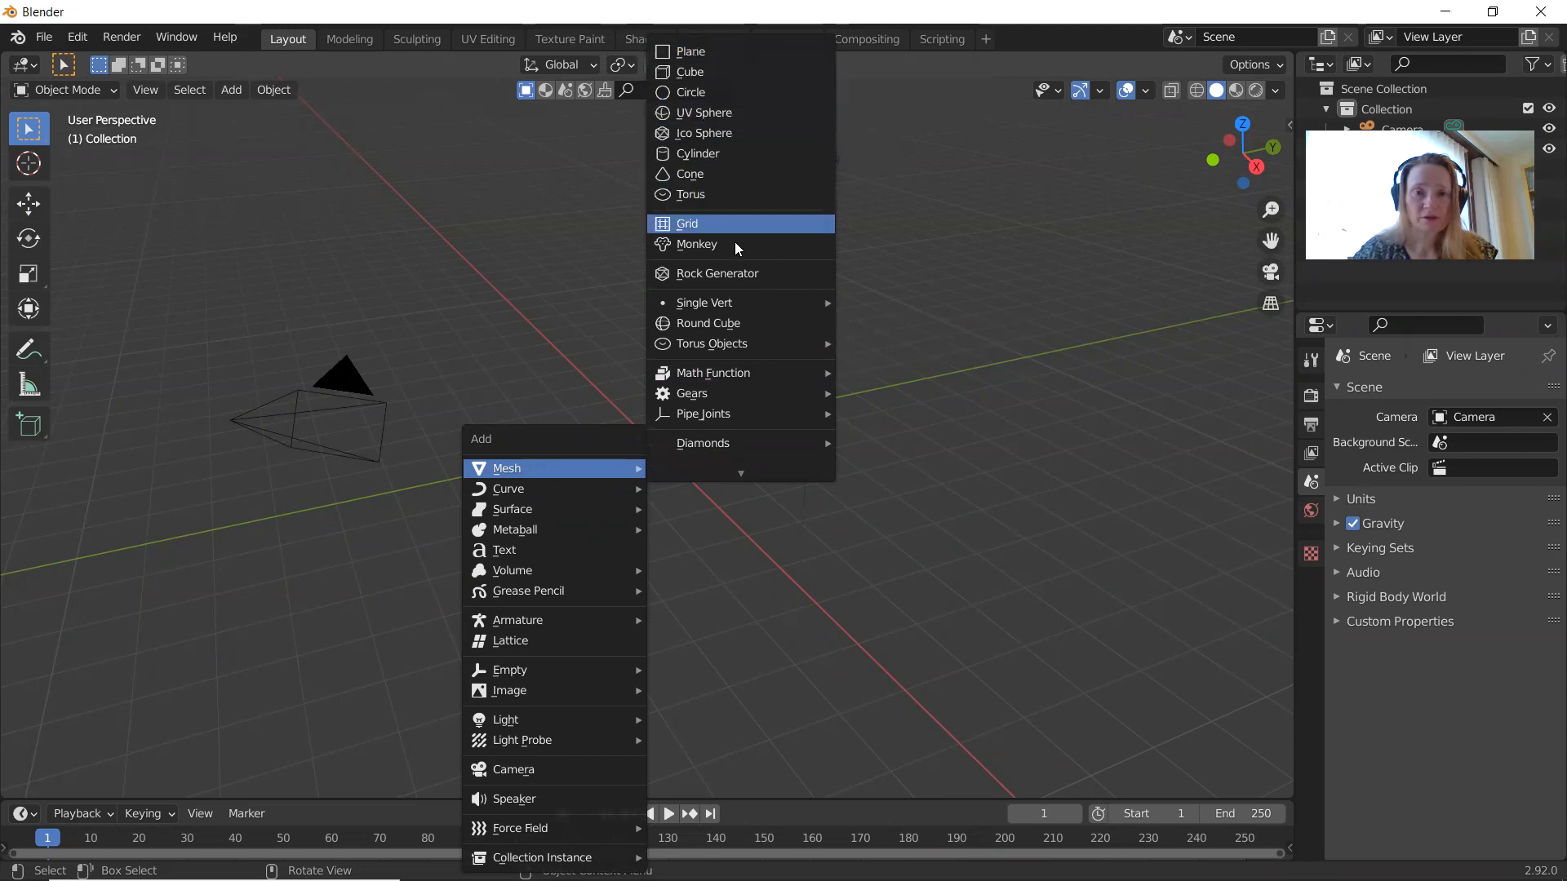
mouse_move(734, 298)
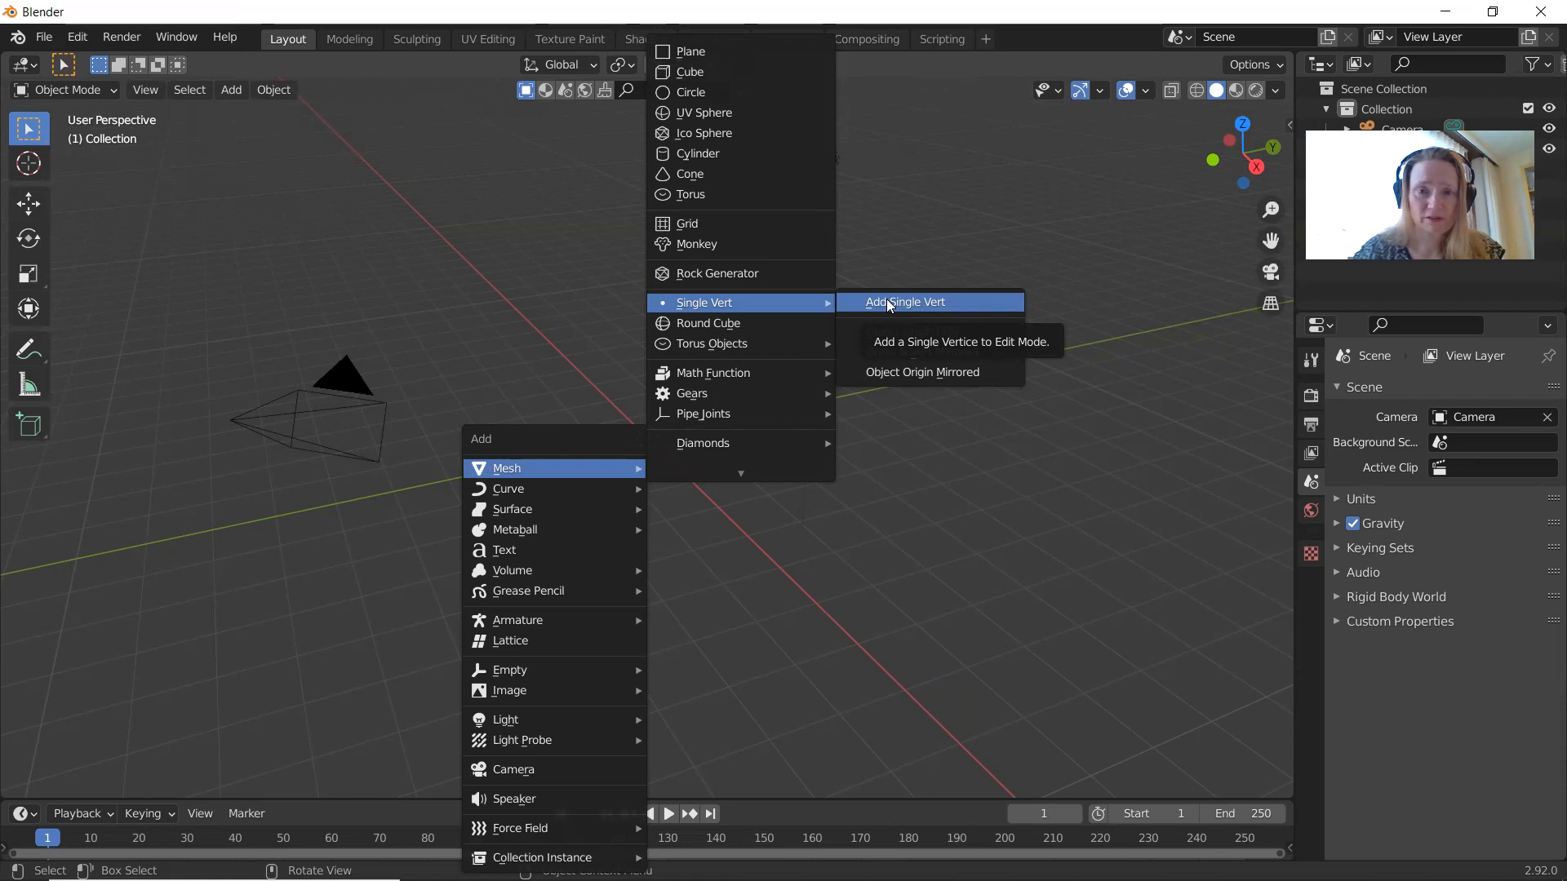
click(888, 304)
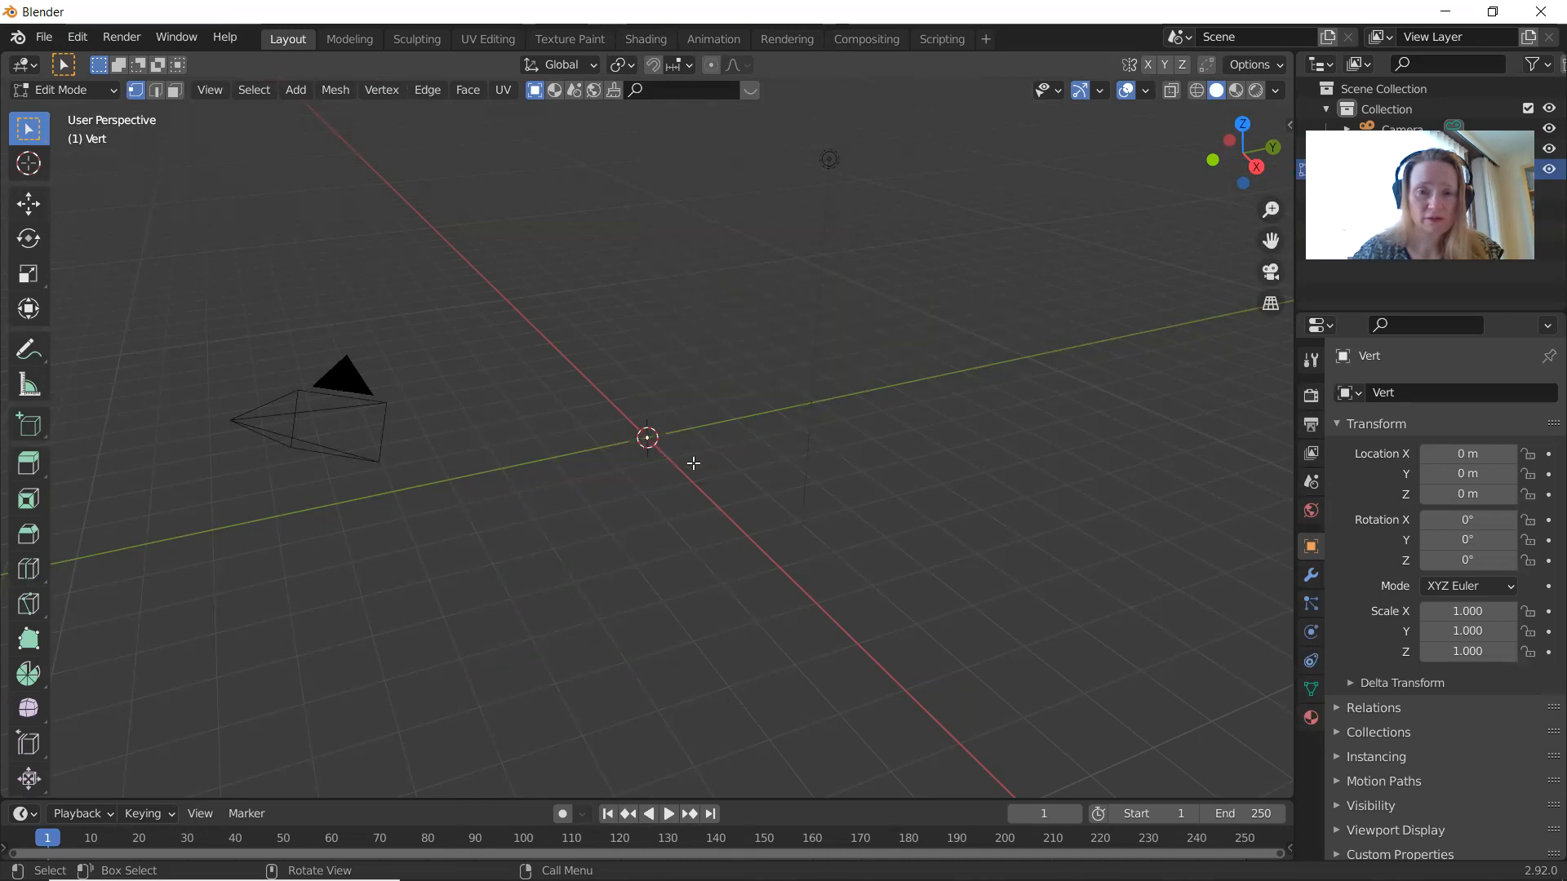
scroll(693, 463, up, 5)
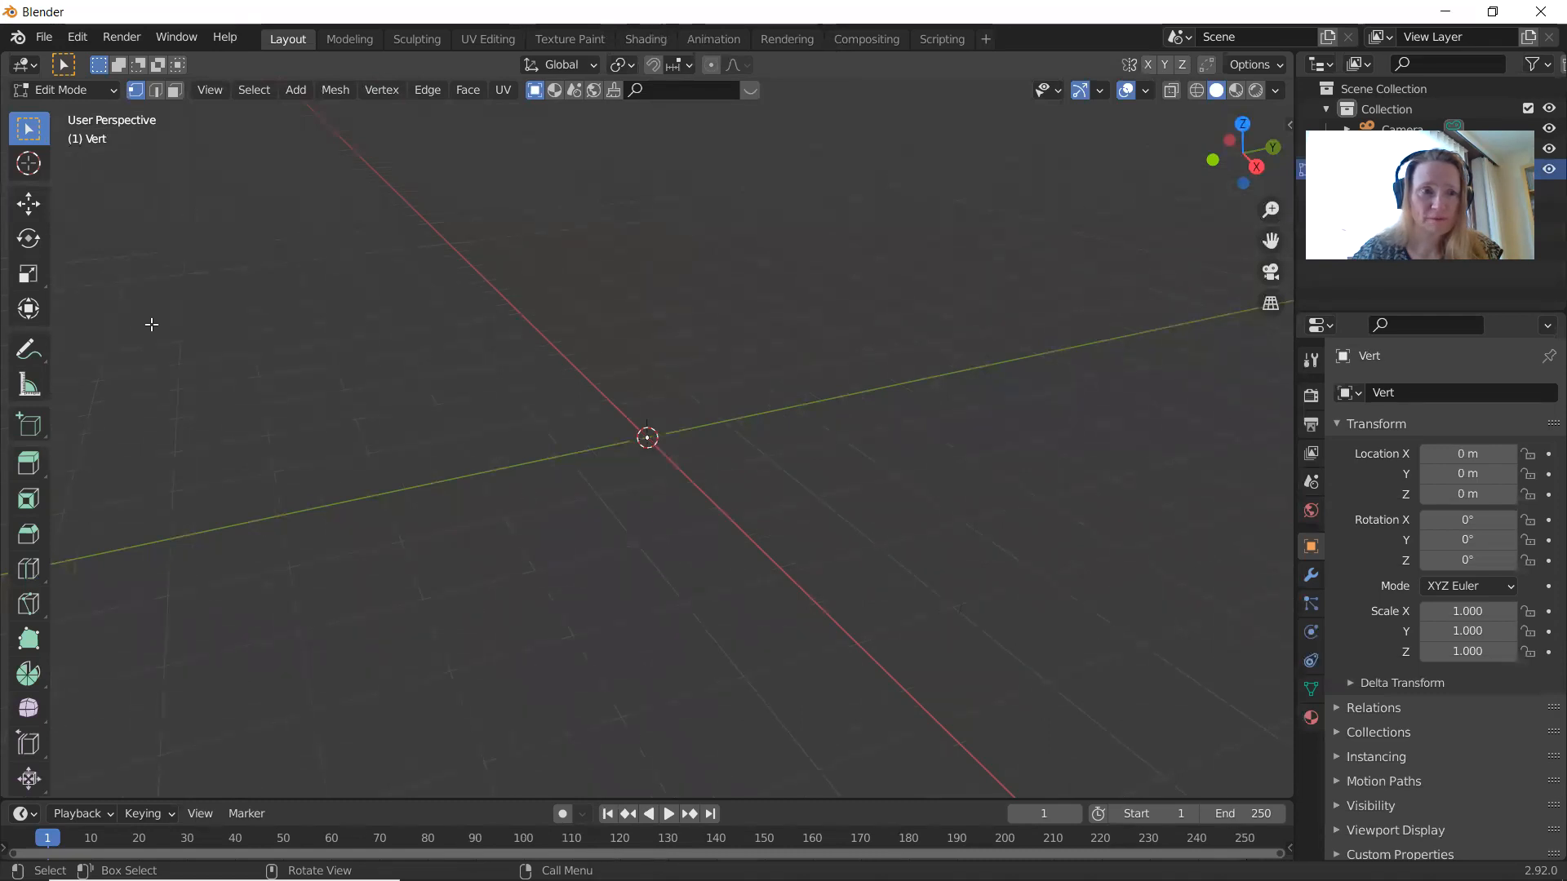
click(24, 313)
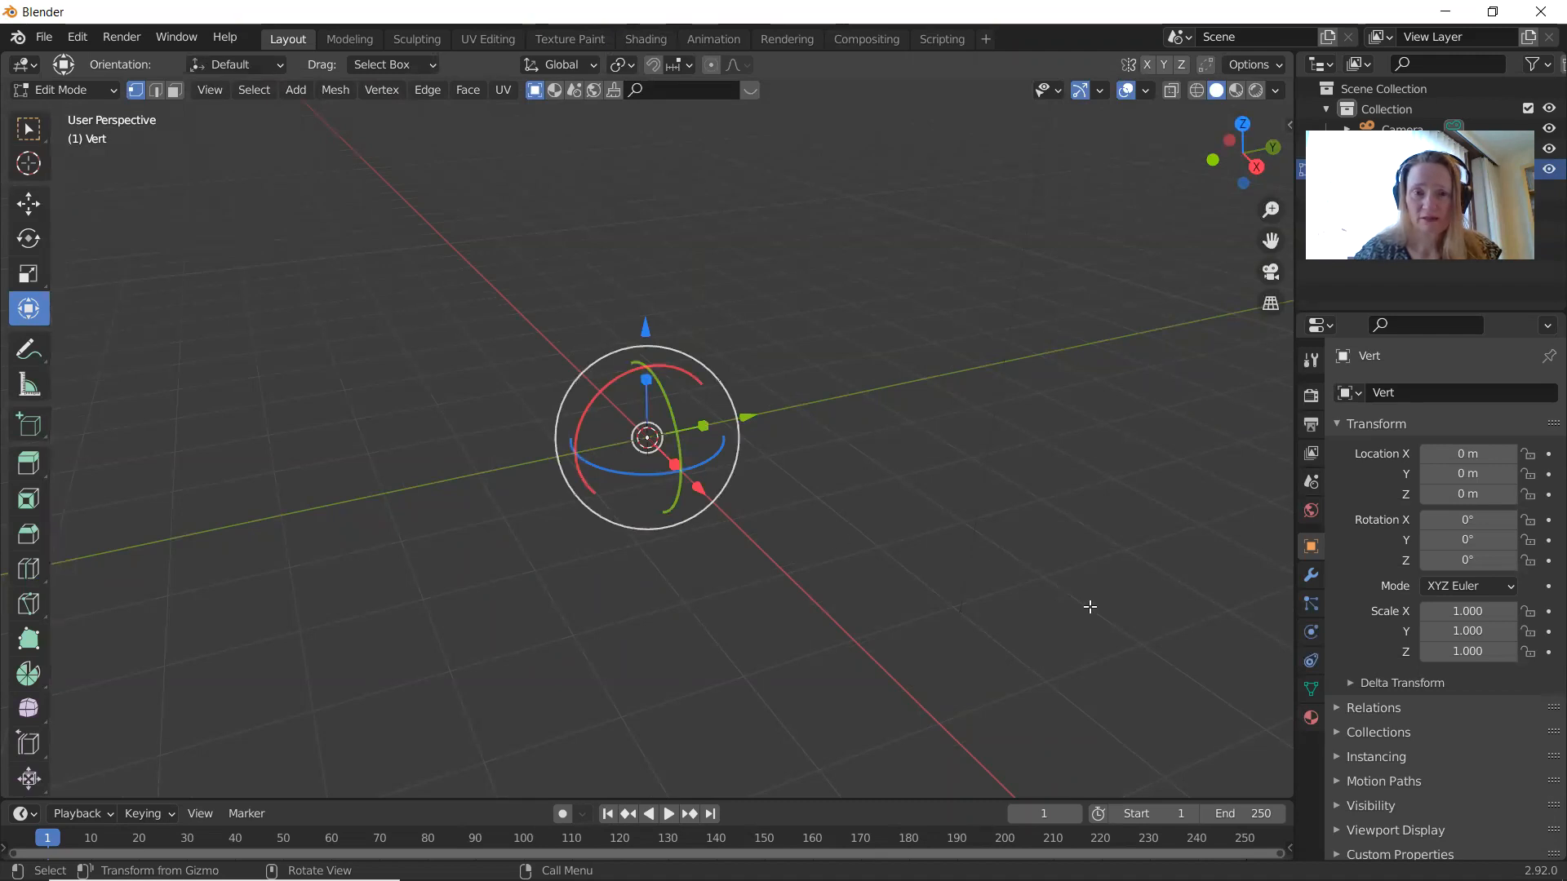
Step: Add a Skin modifier to the vertex with smooth shading on, X symmetry off and branch smoothing of 0.093
click(1311, 576)
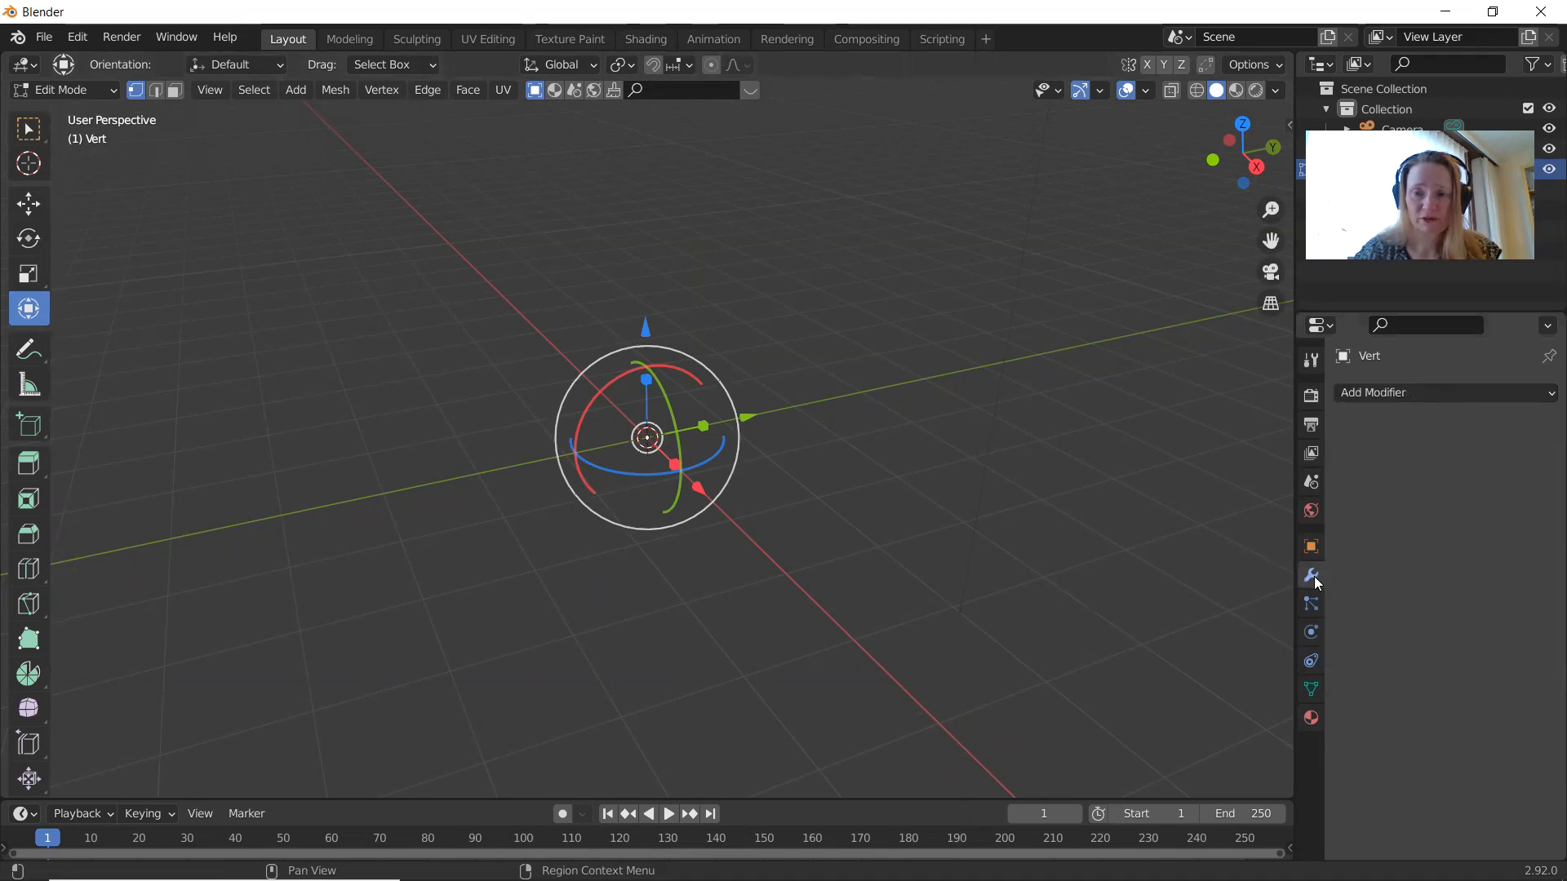
click(1466, 395)
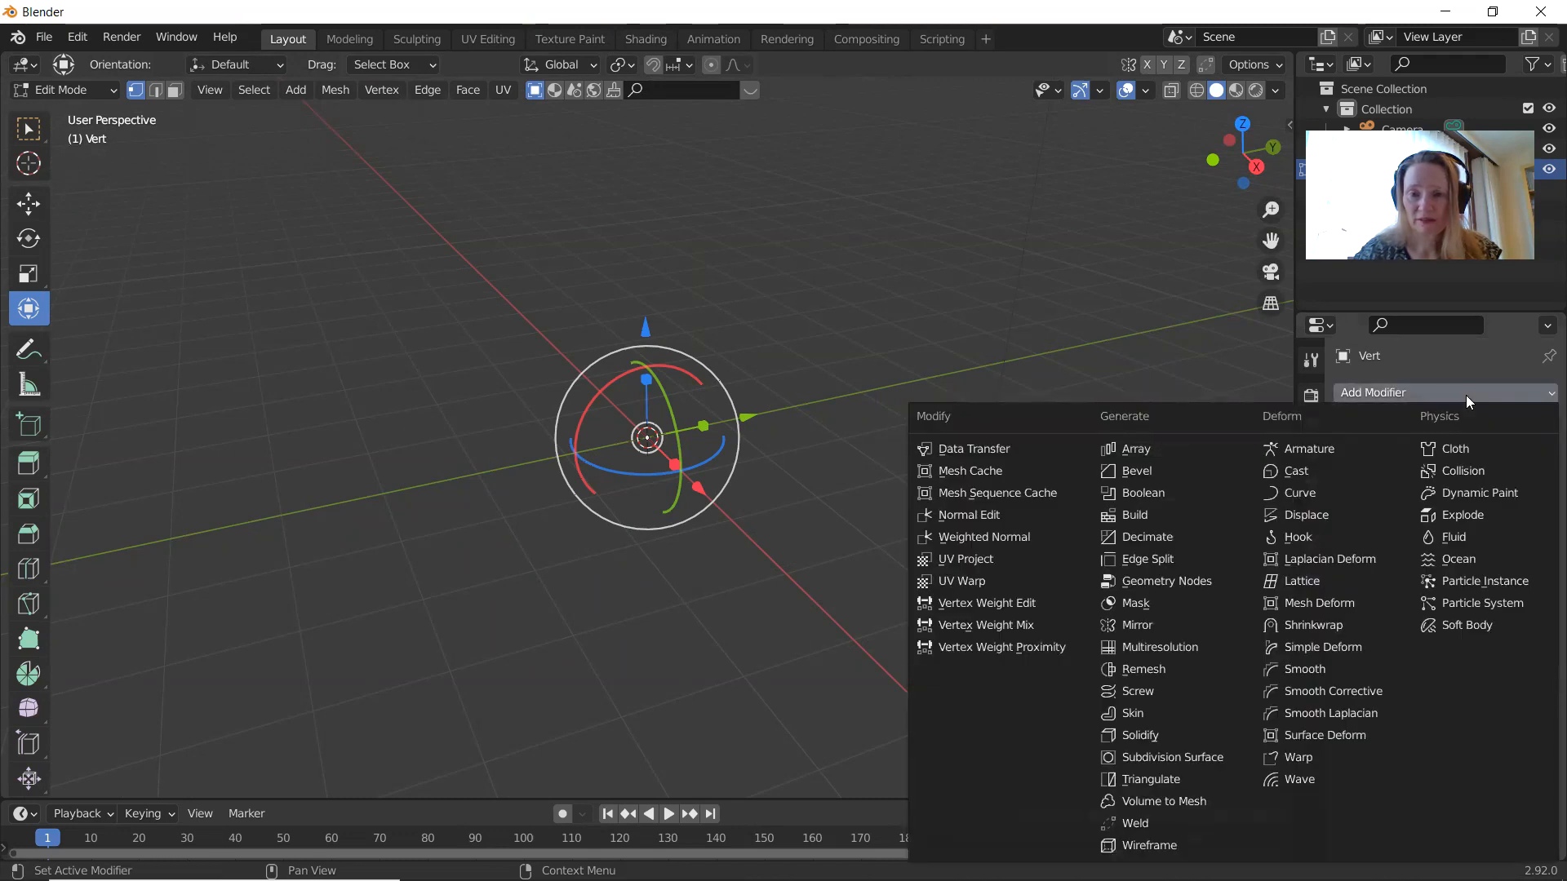
click(1179, 715)
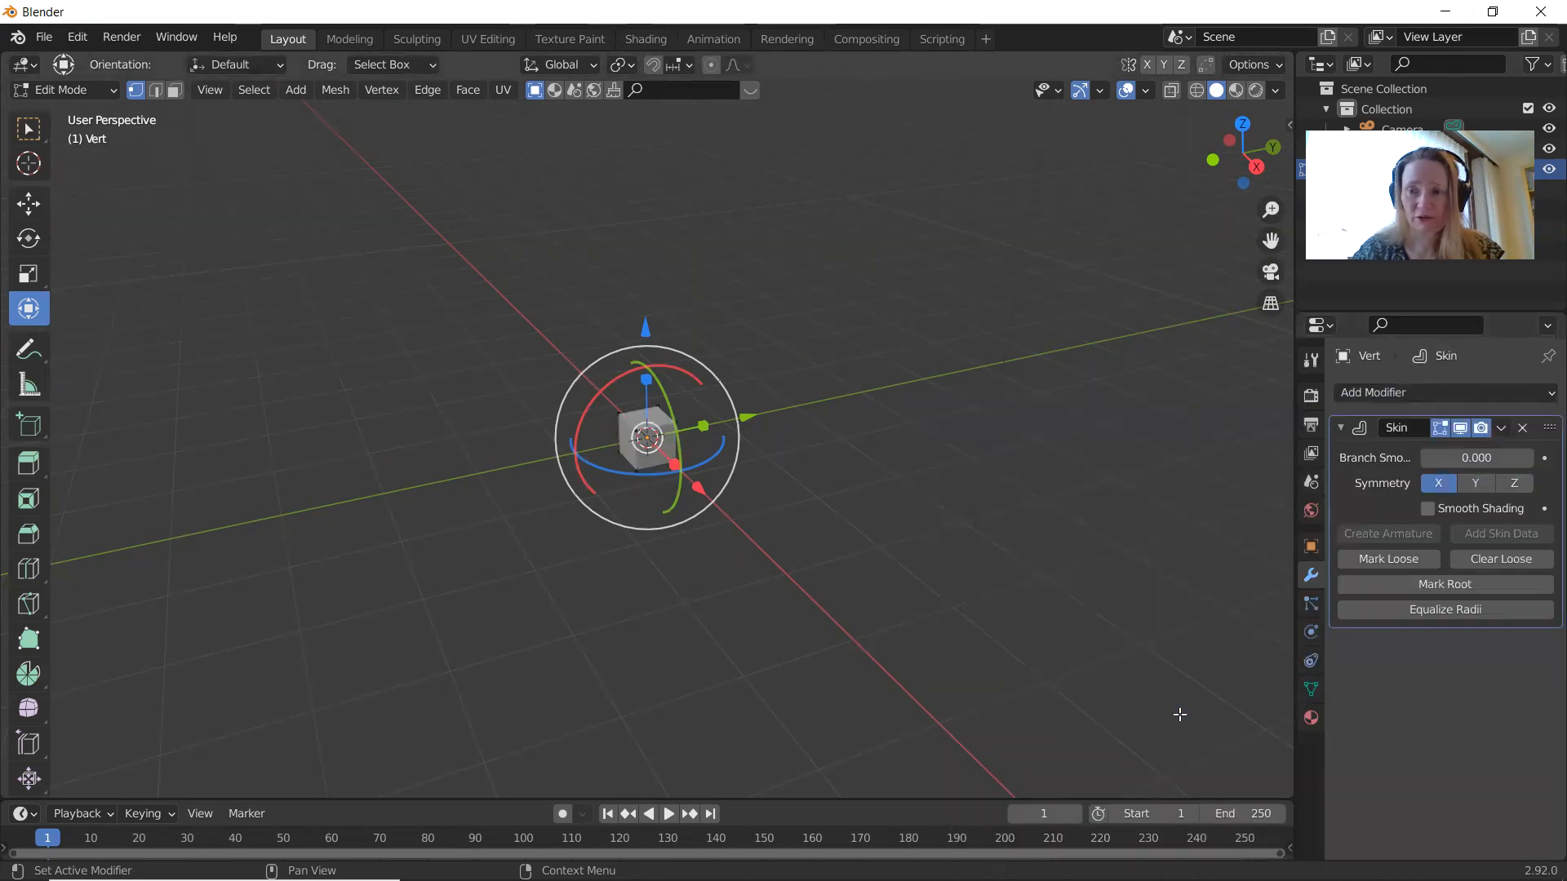
click(1428, 512)
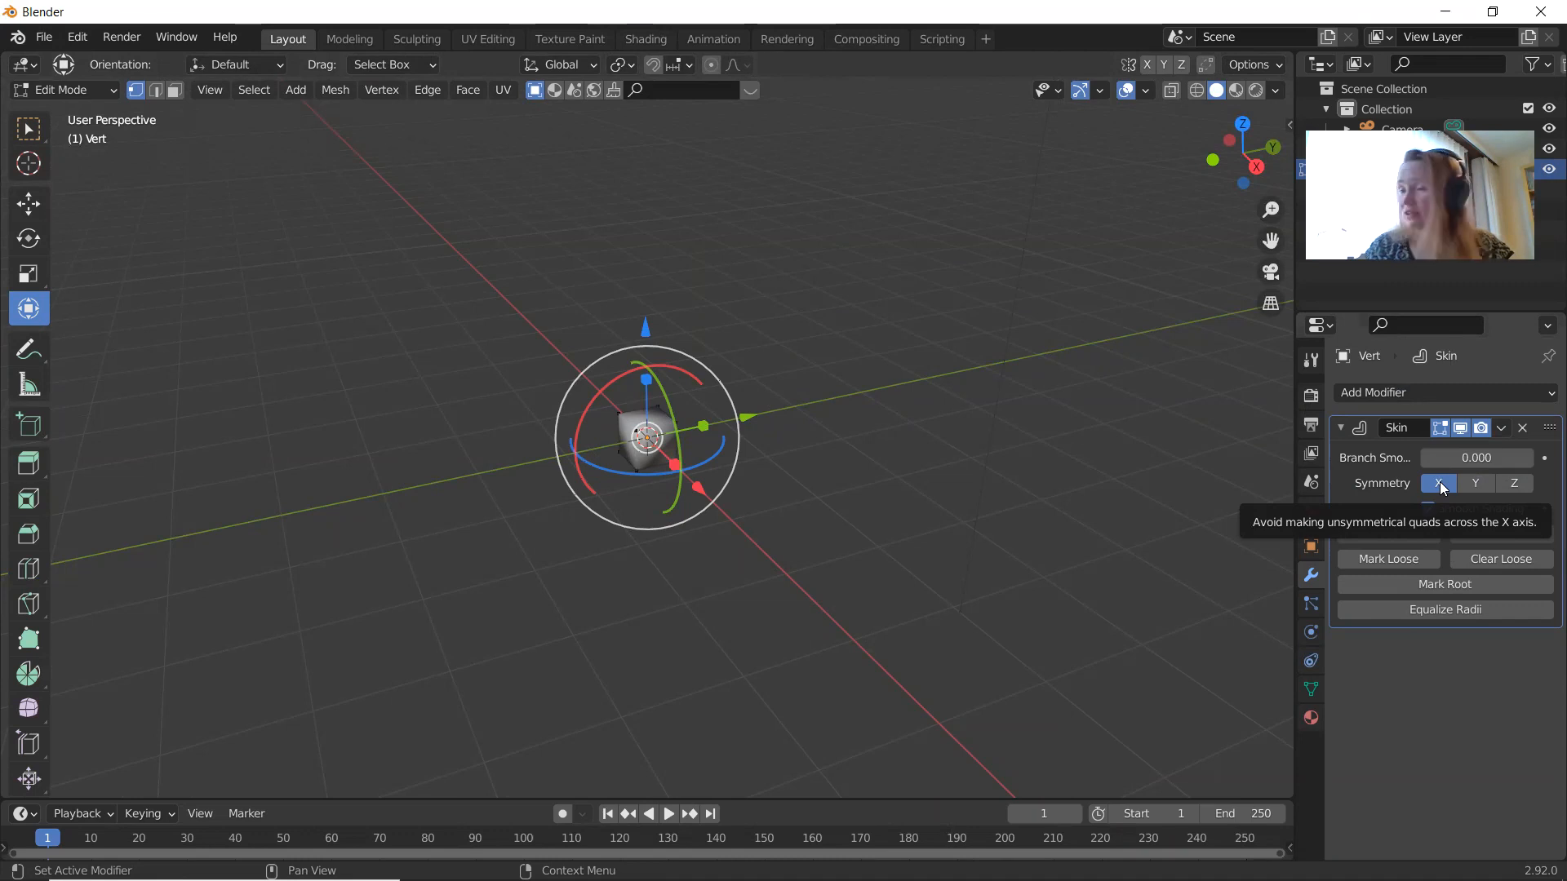
click(1441, 484)
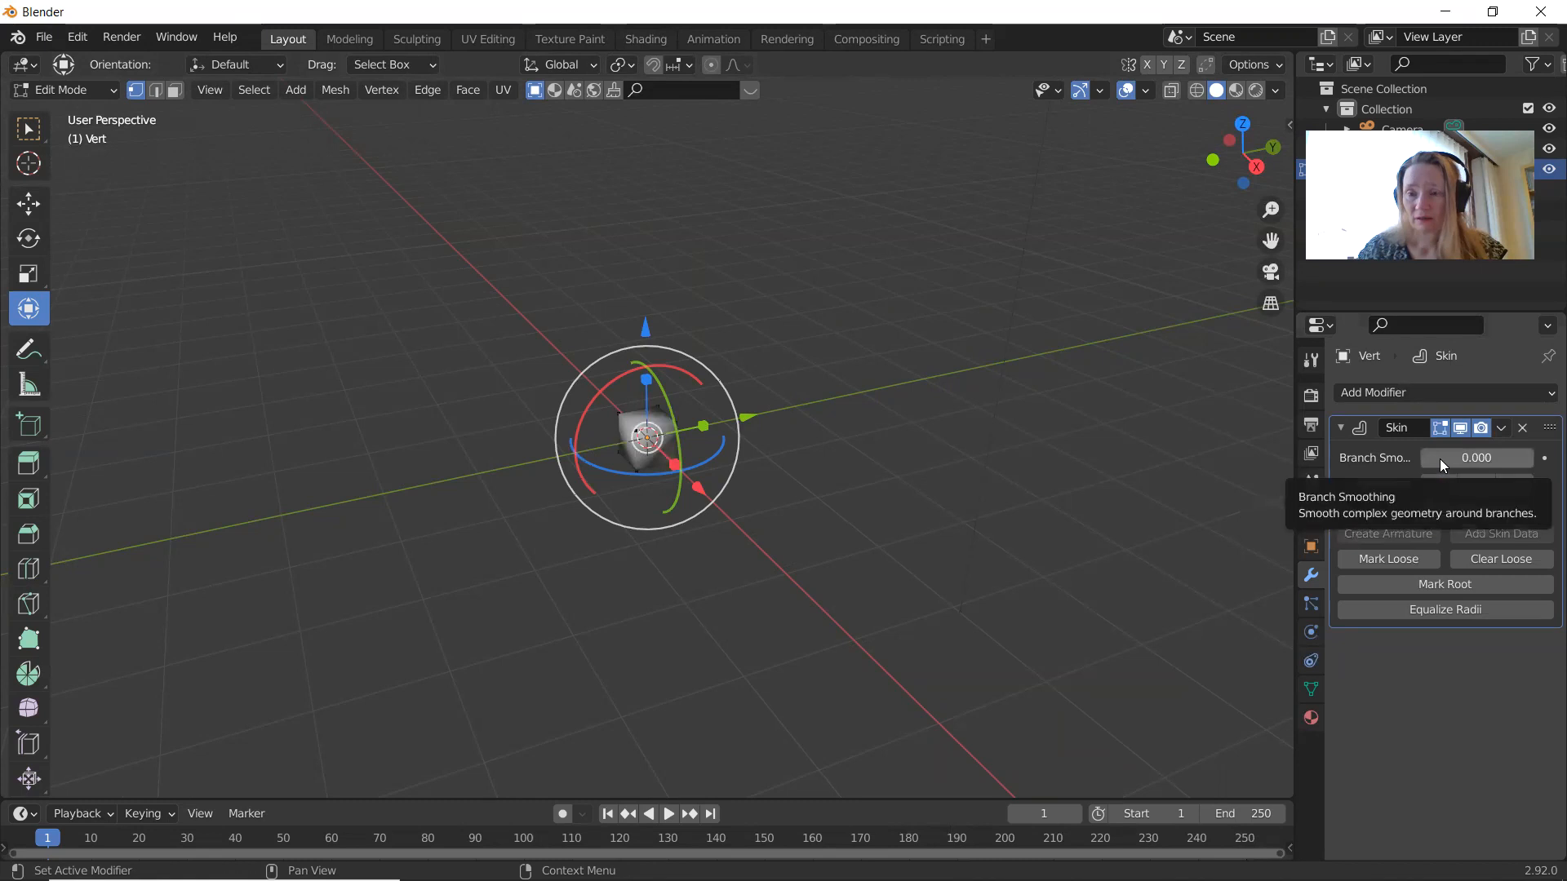
mouse_move(1439, 459)
mouse_down()
mouse_move(1456, 459)
mouse_move(1434, 463)
mouse_up()
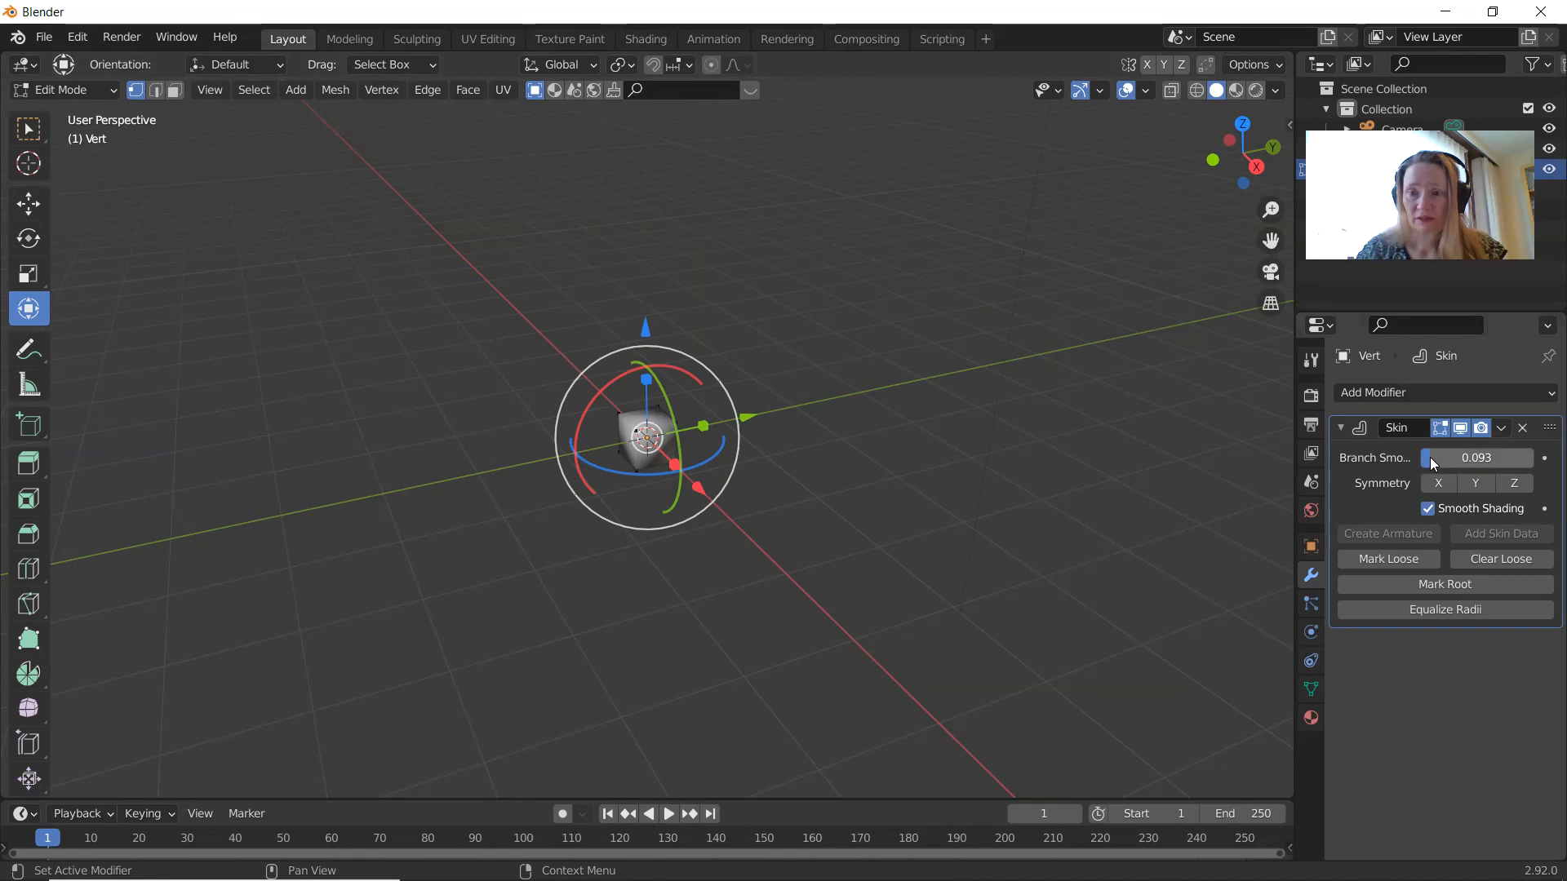
click(1414, 394)
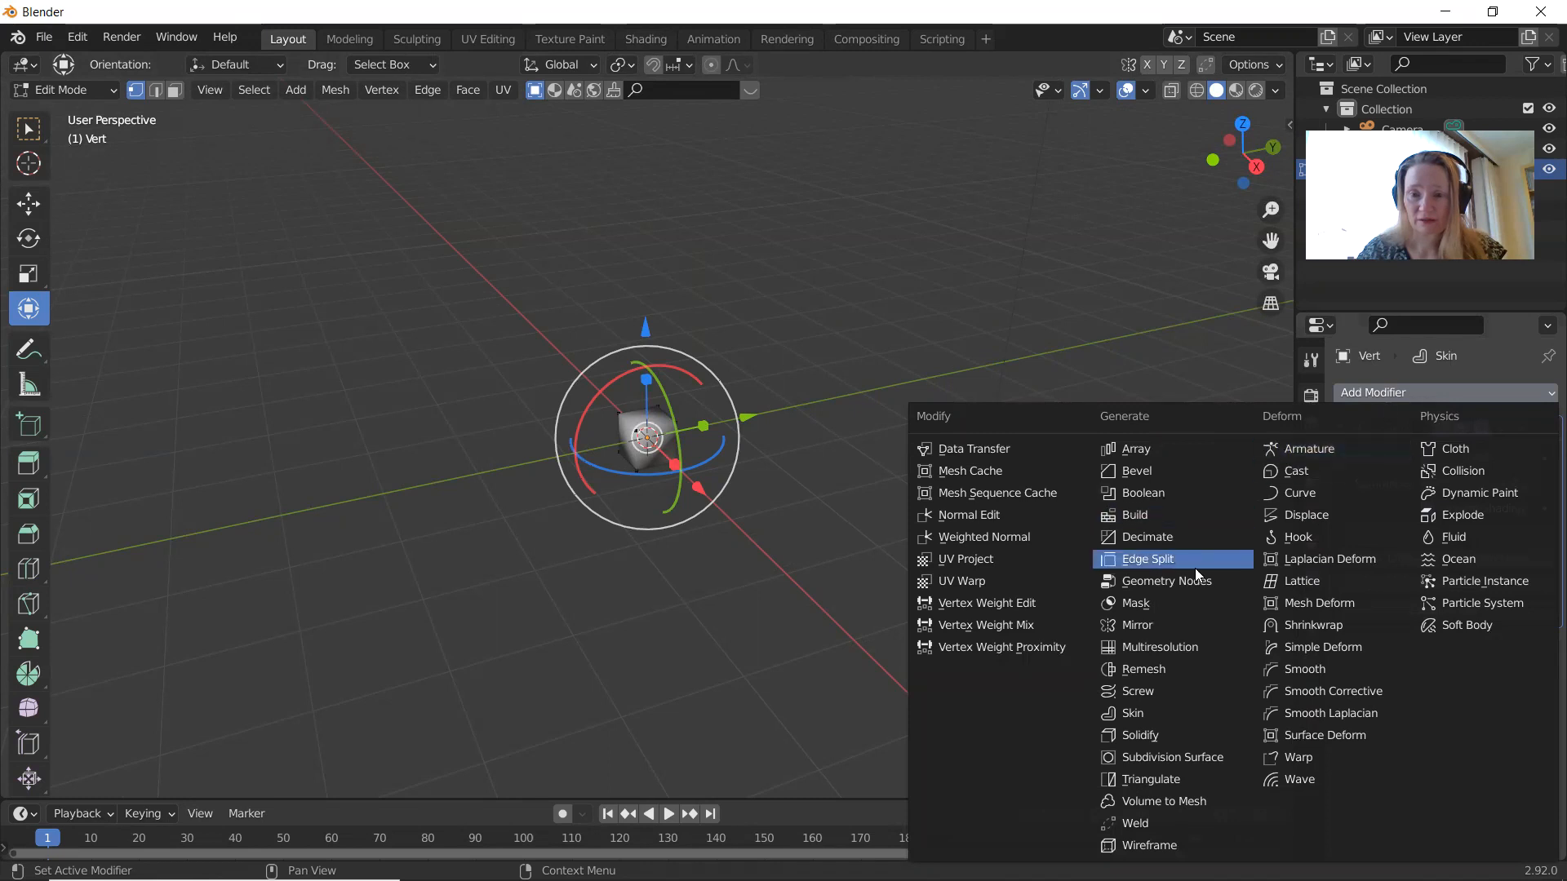
click(1182, 648)
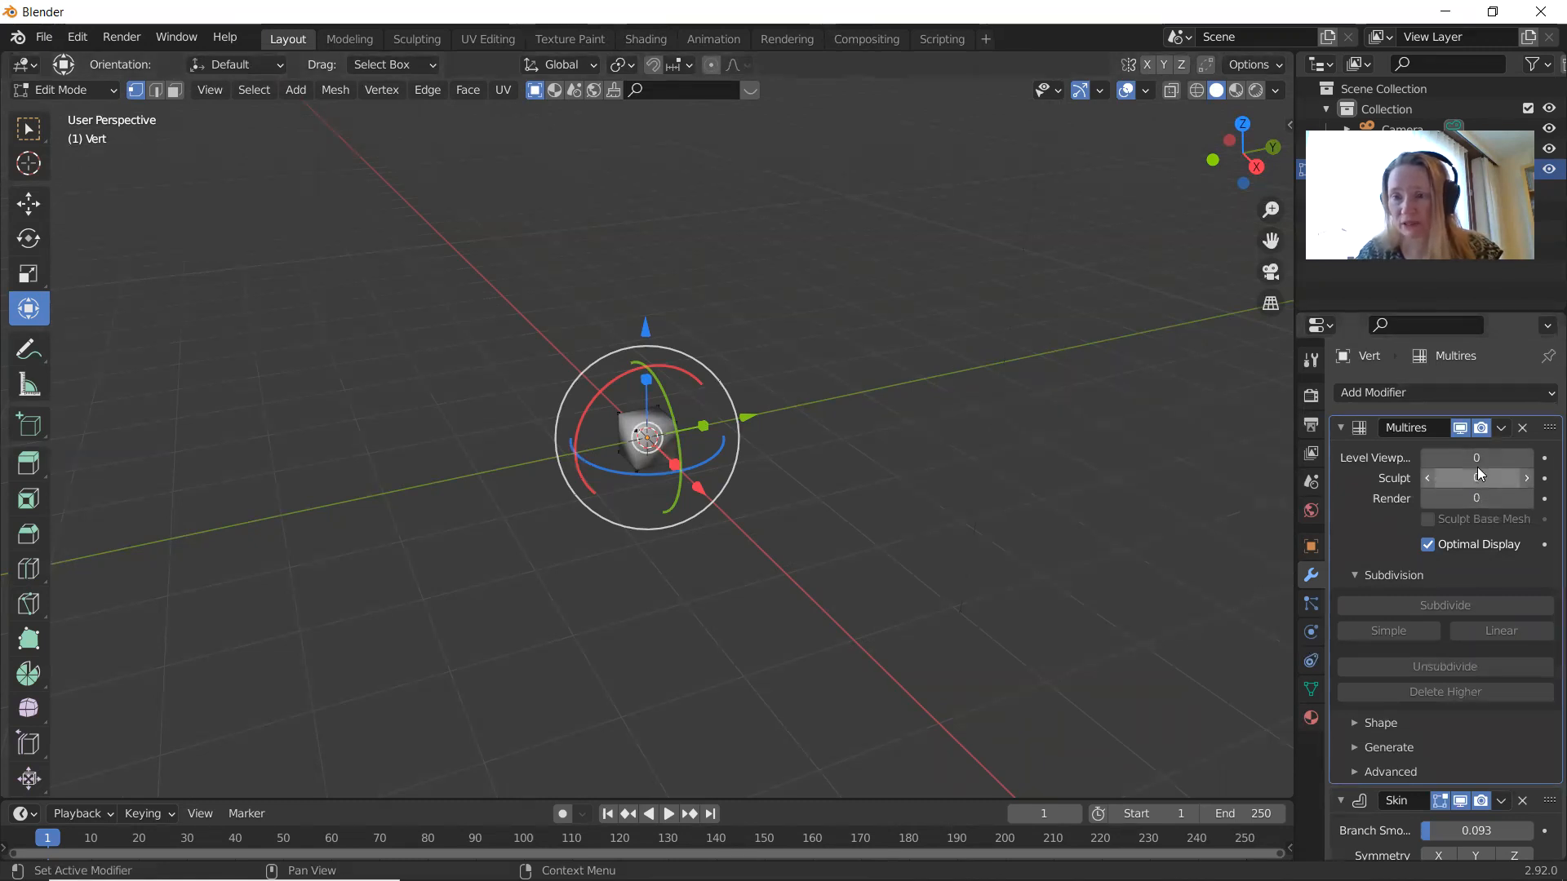
click(1523, 428)
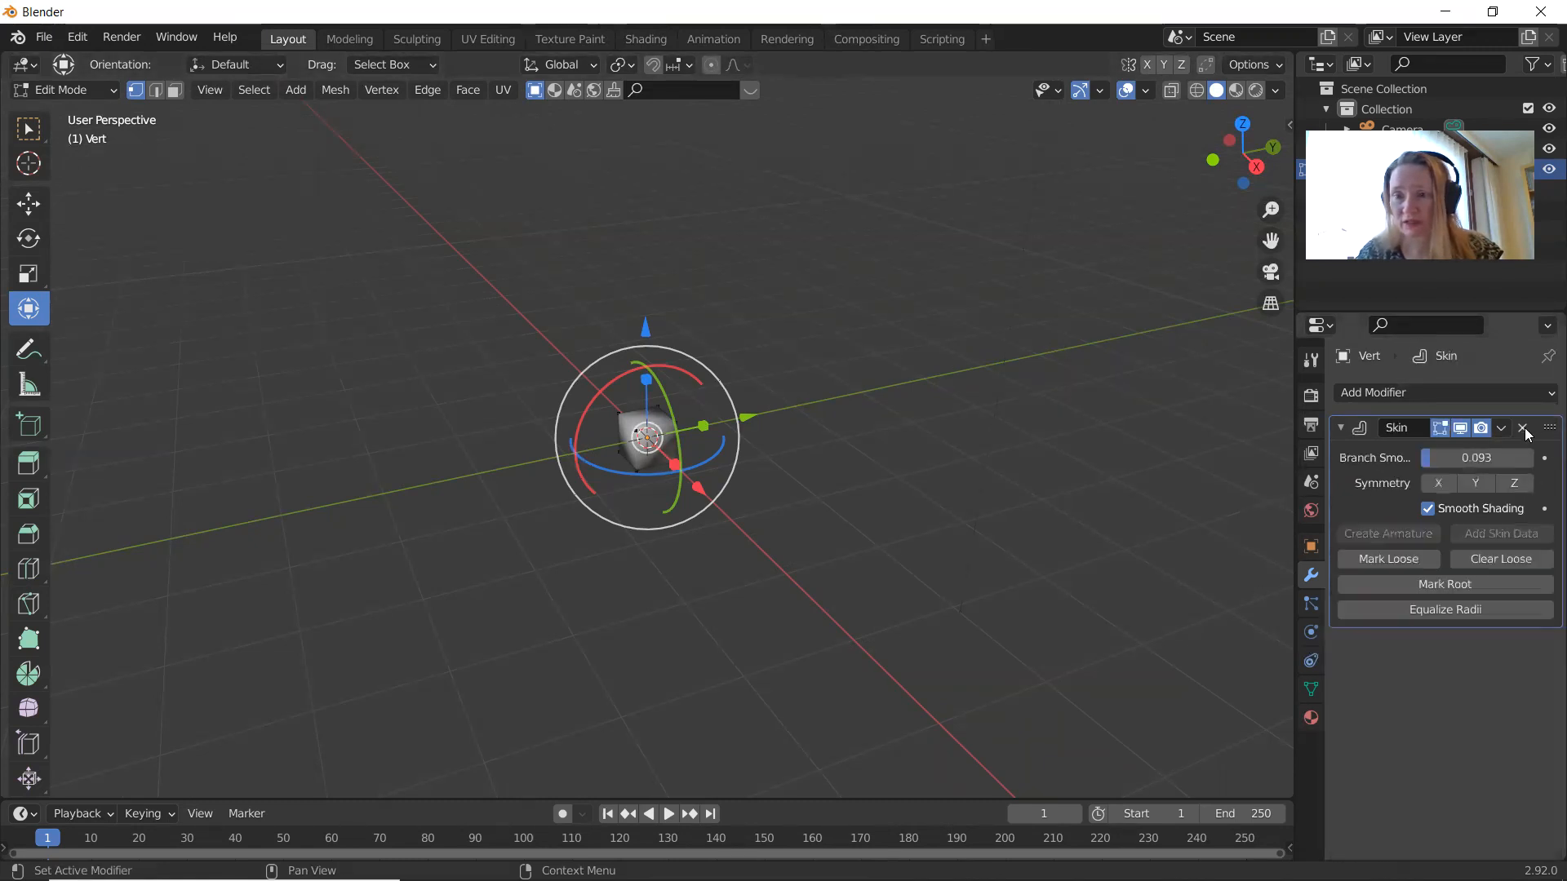
Step: Add a Subdivision Surface modifier after the Skin modifier and set its viewport level to 2
click(1472, 394)
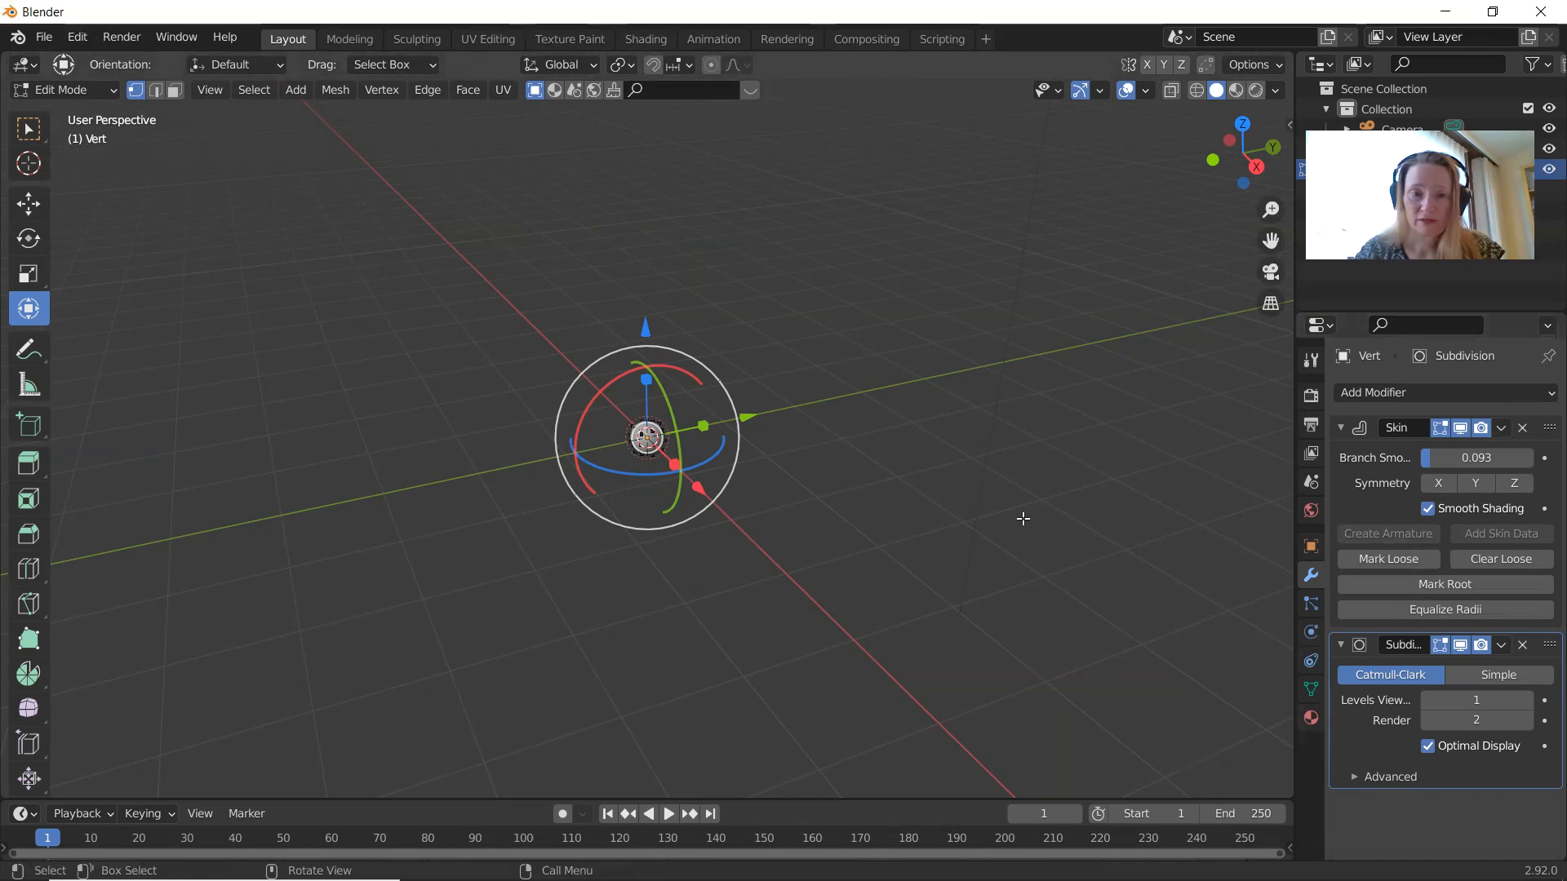
click(653, 485)
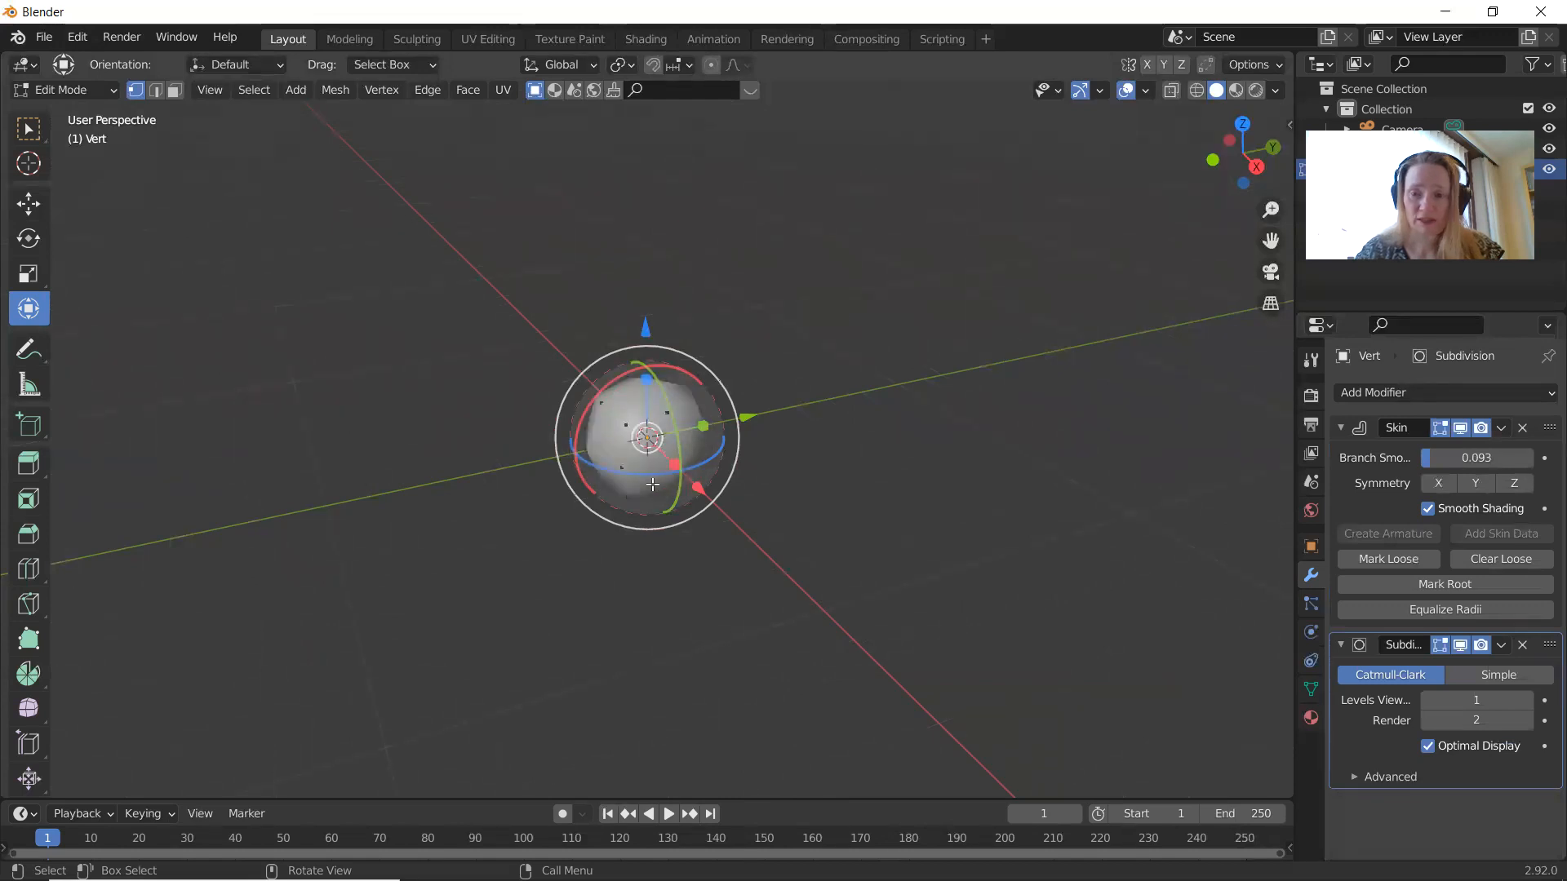
click(1527, 700)
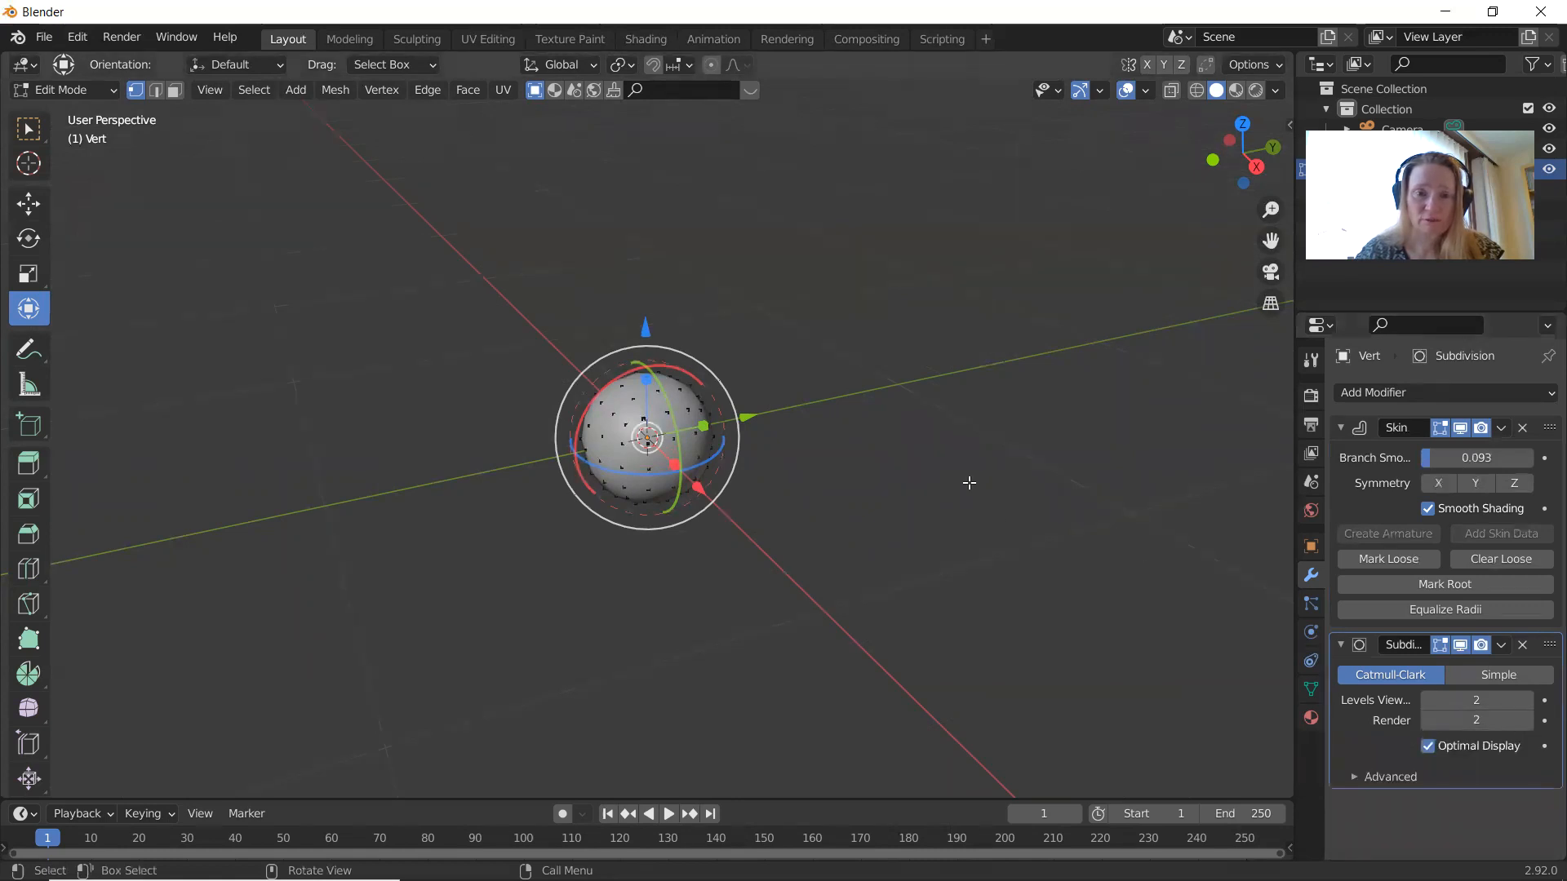
scroll(969, 483, down, 2)
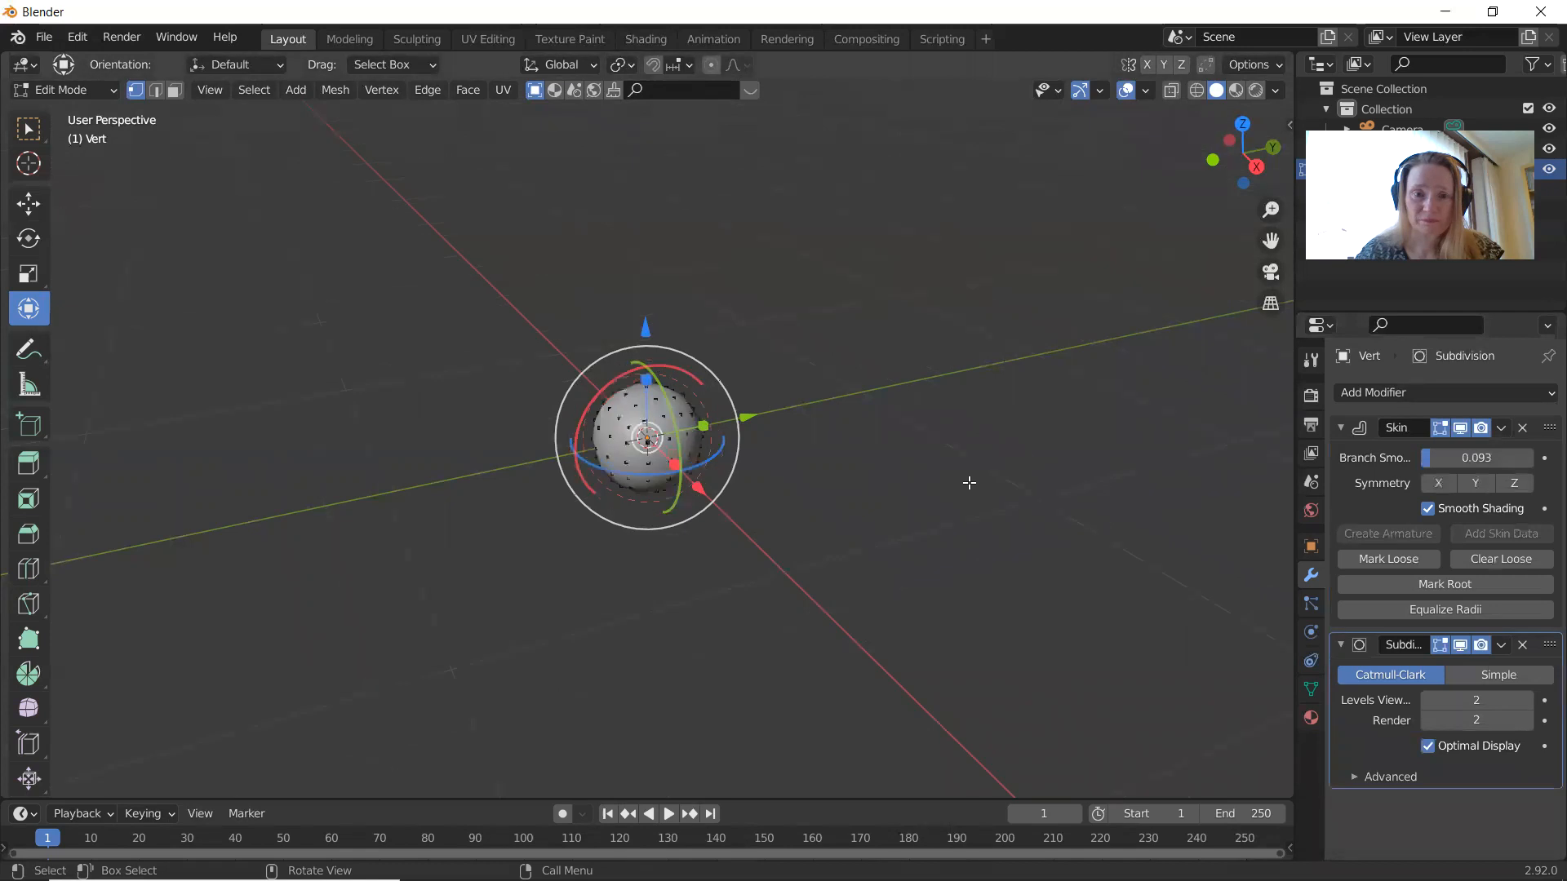
scroll(969, 483, down, 3)
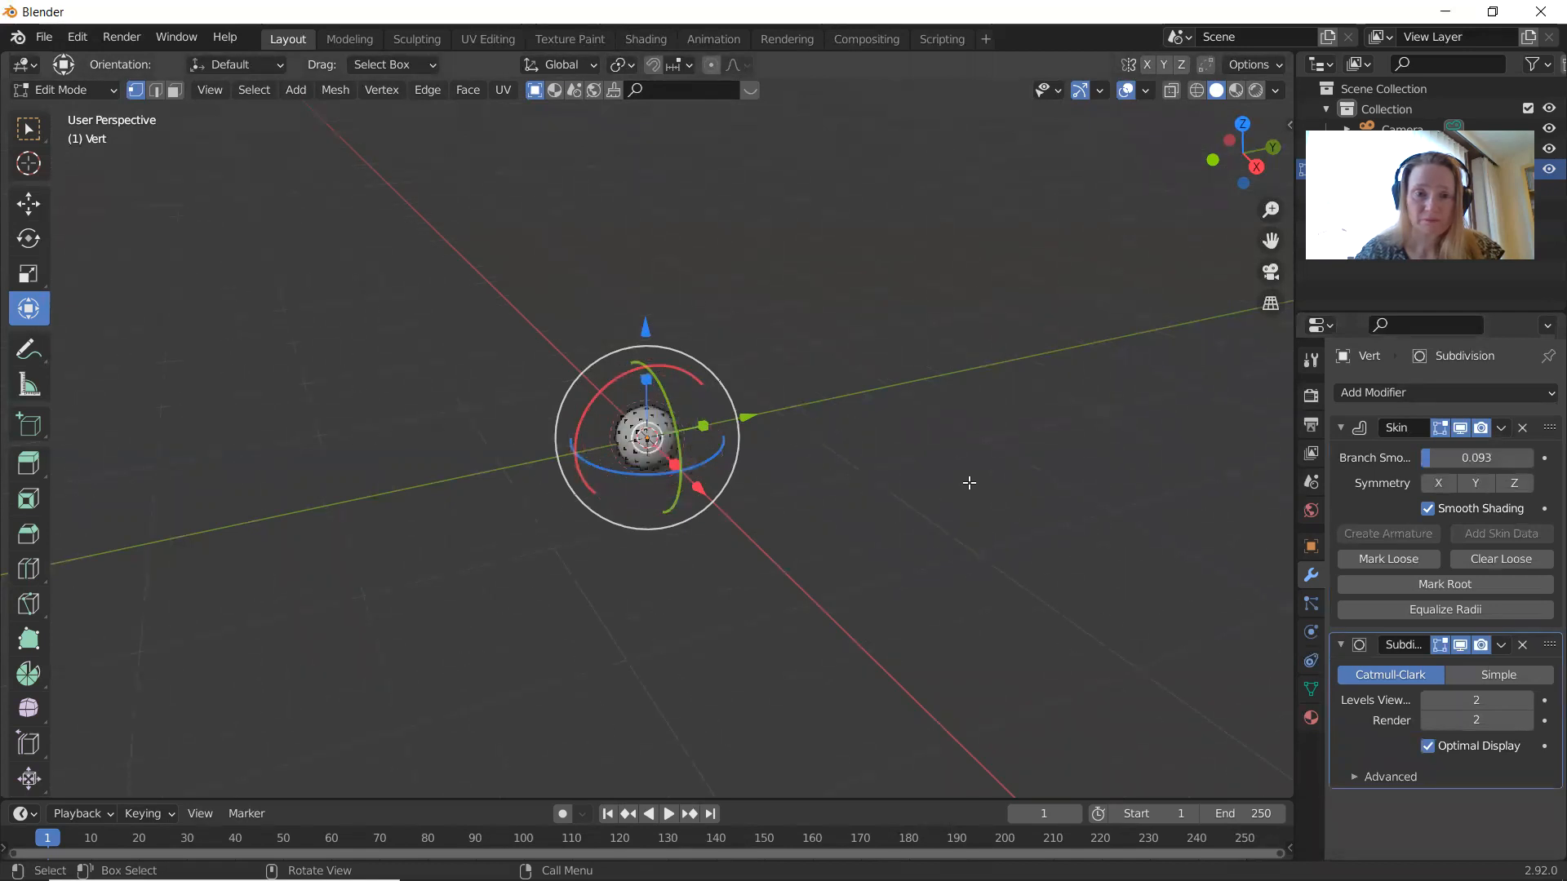
scroll(968, 483, up, 3)
scroll(969, 483, down, 1)
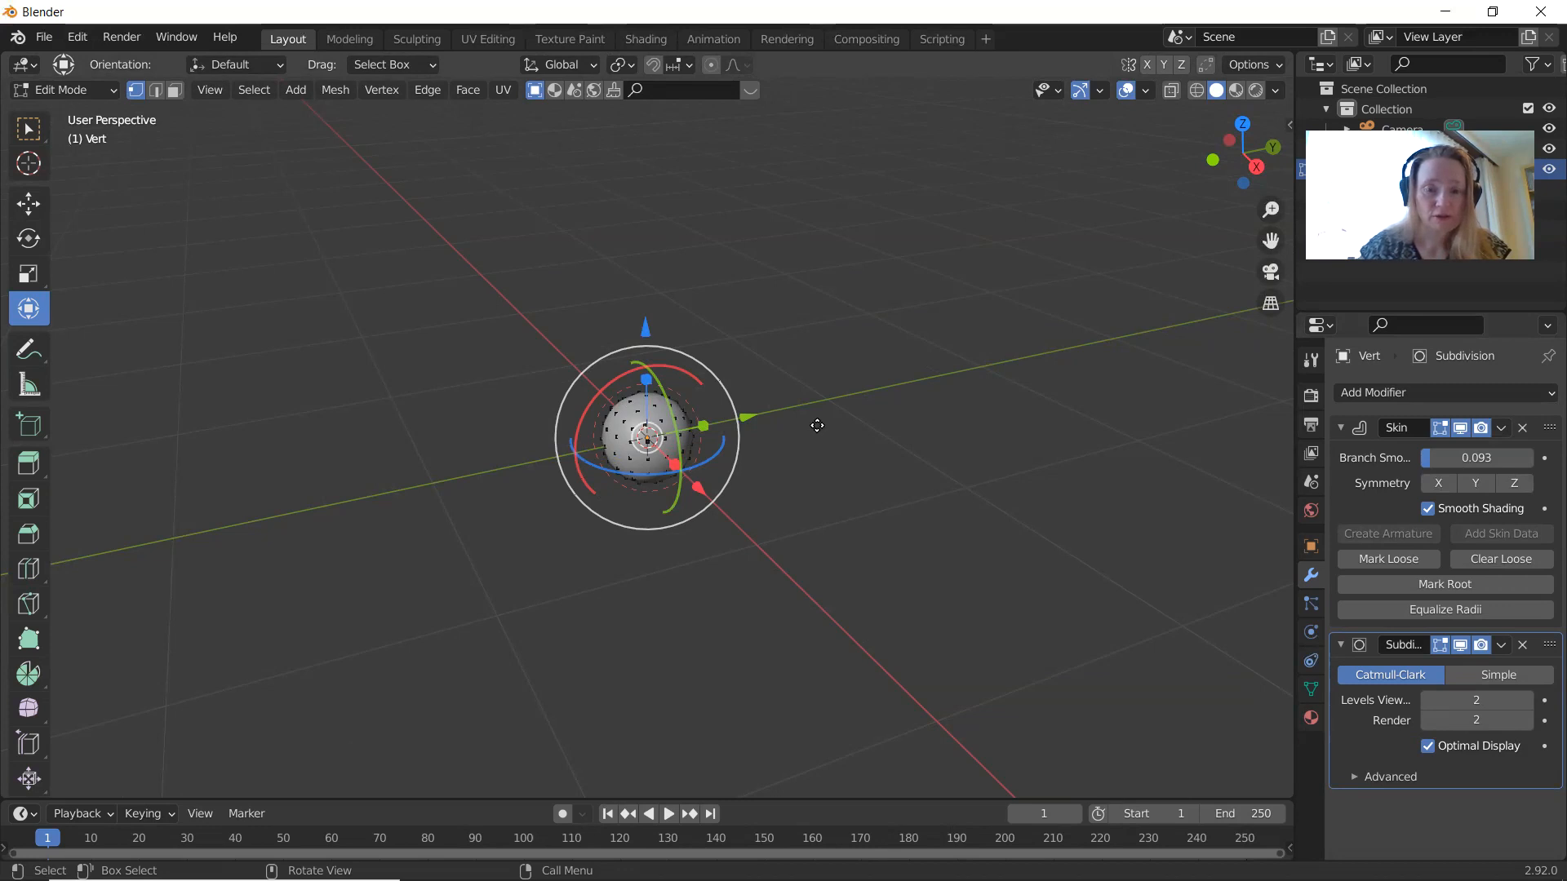
Step: Extrude the vertex upward by about 1.34 m and shift the new end along Y and X to stand roughly above the origin
key(g)
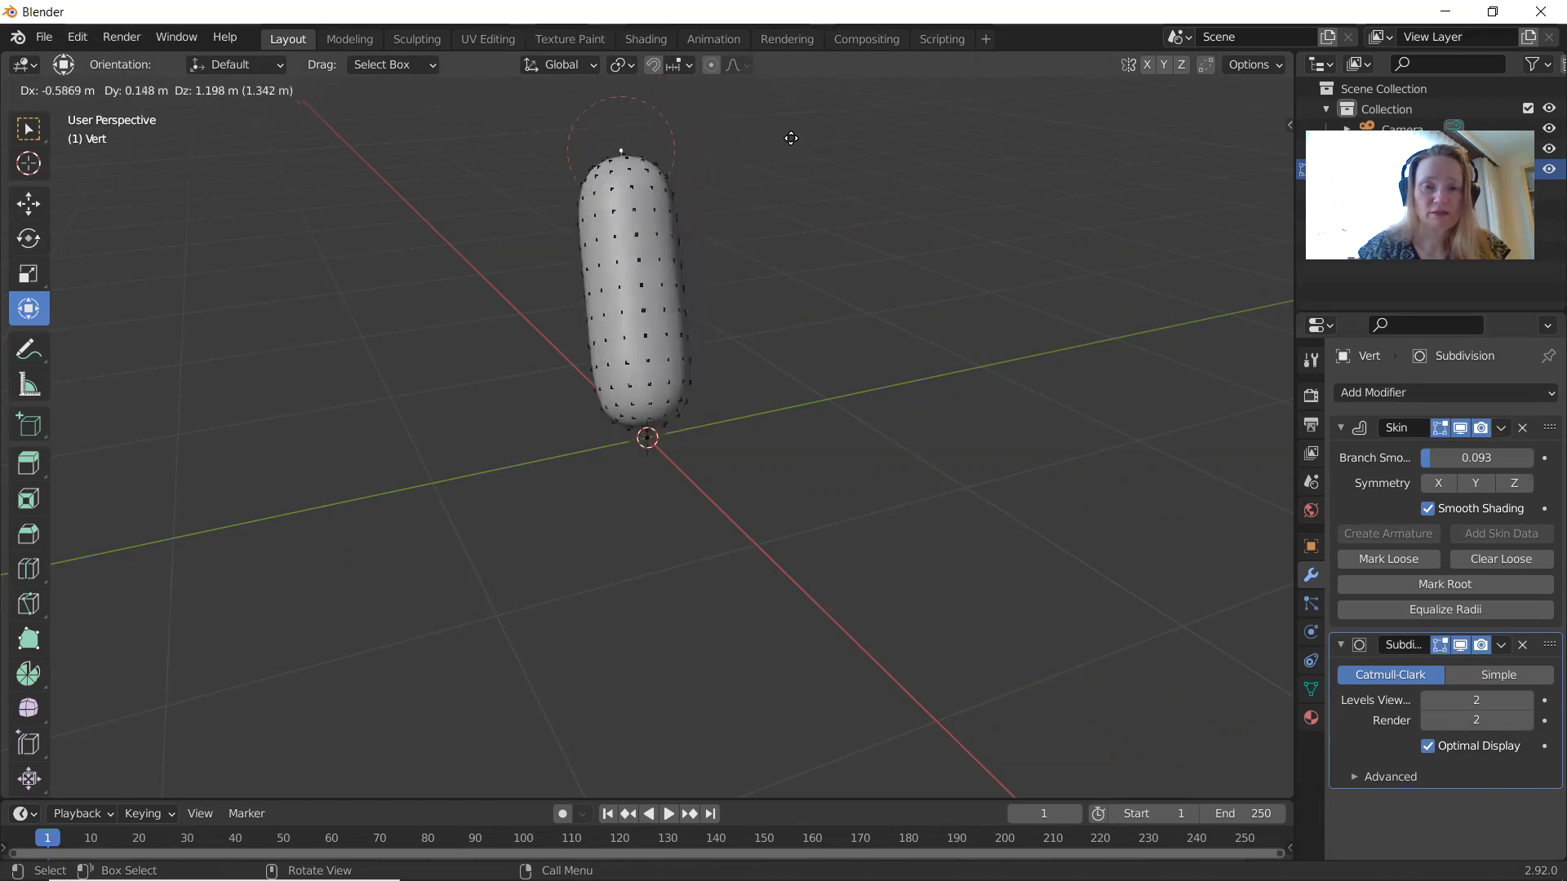
click(790, 139)
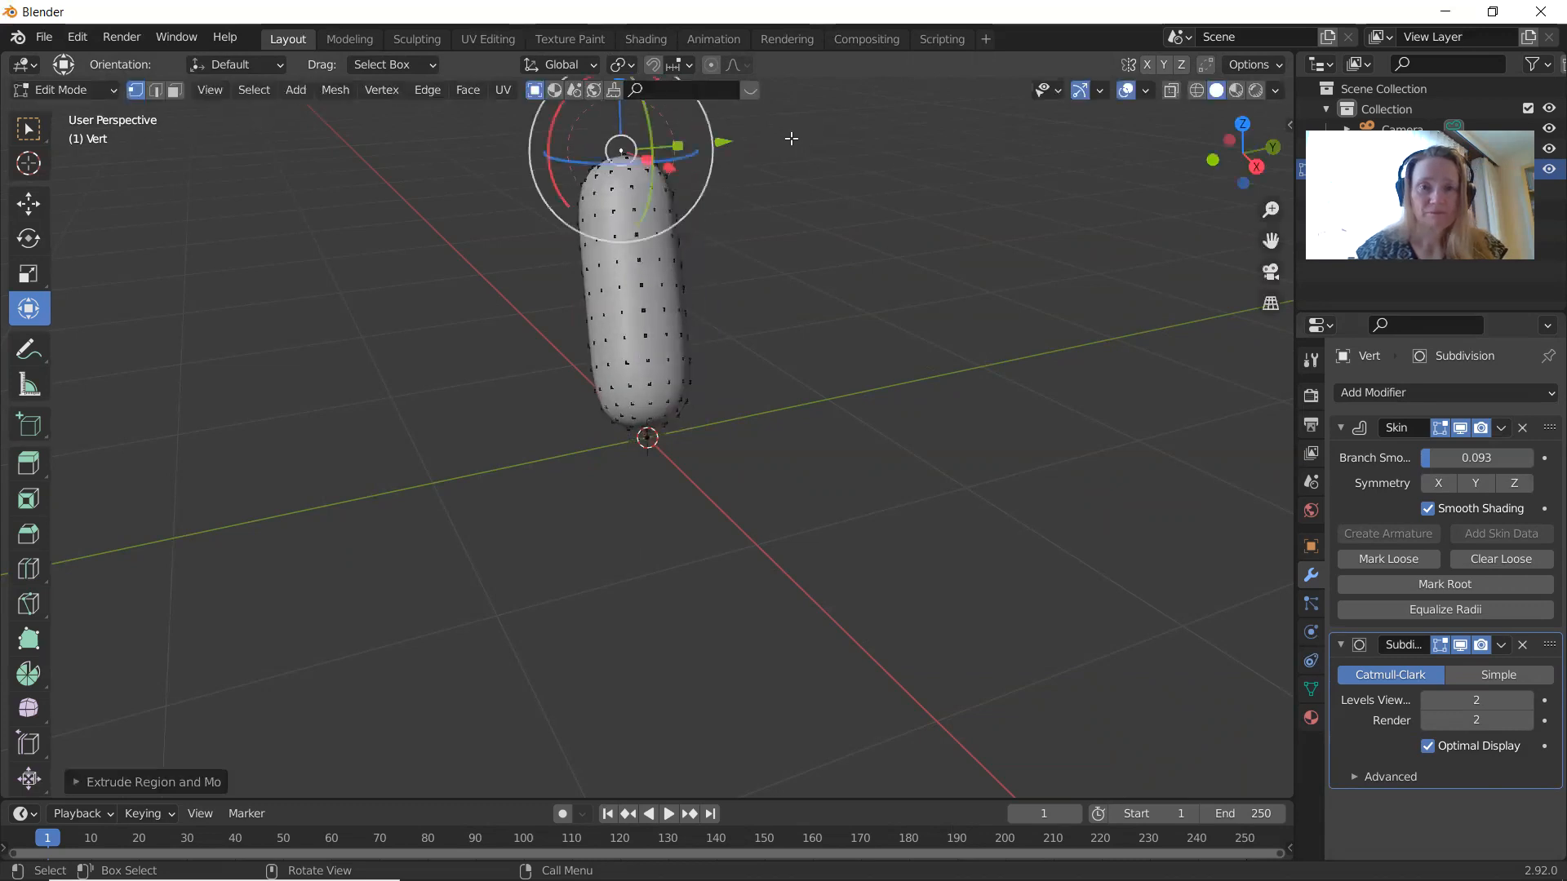
drag(621, 152, 712, 286)
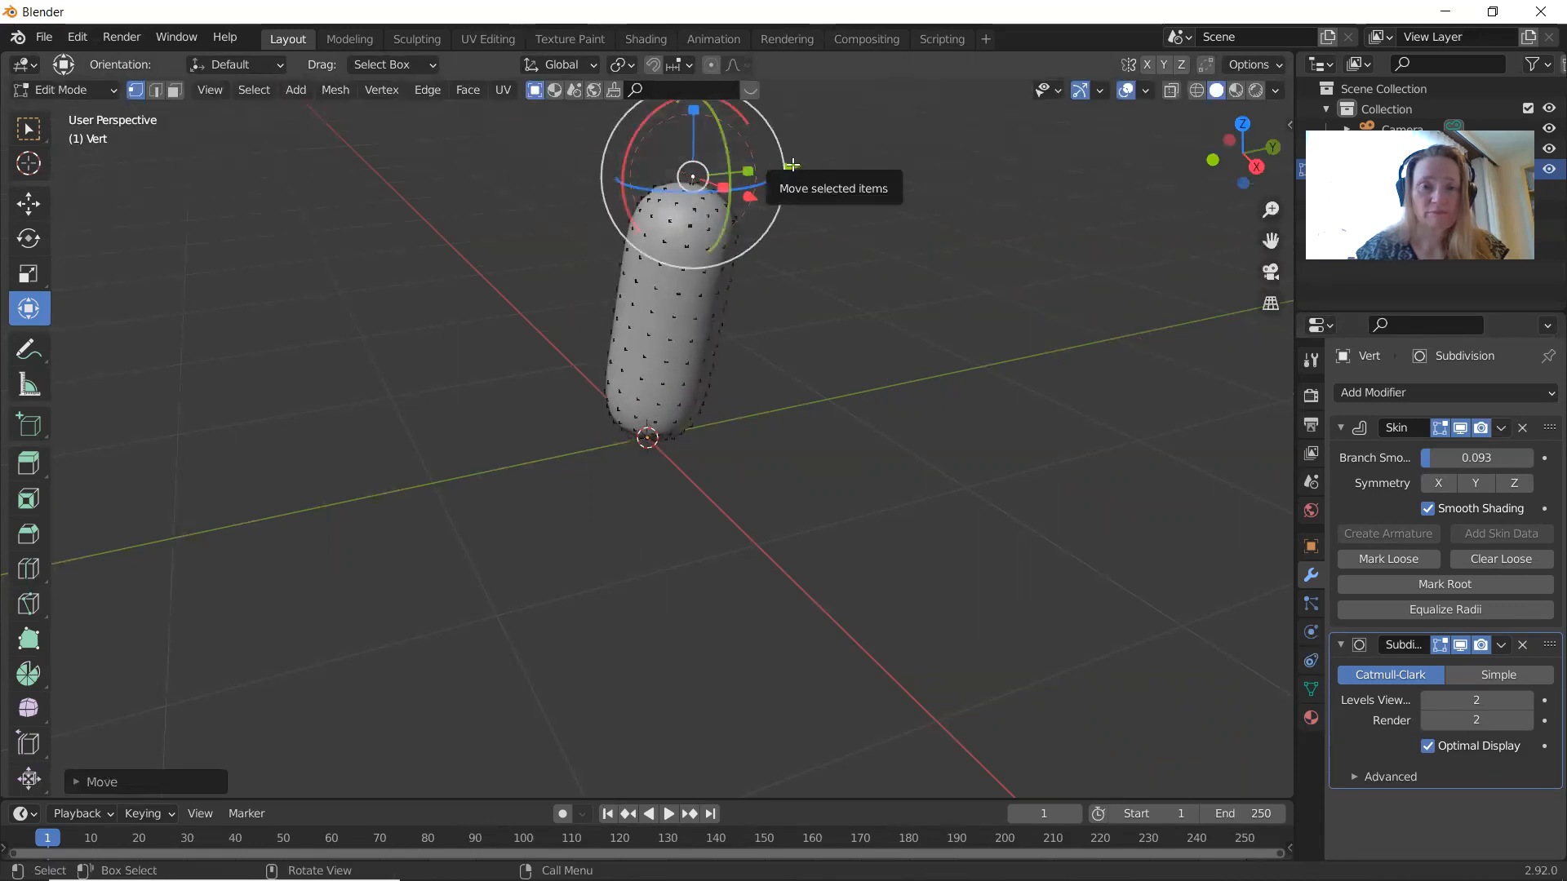
drag(792, 165, 717, 172)
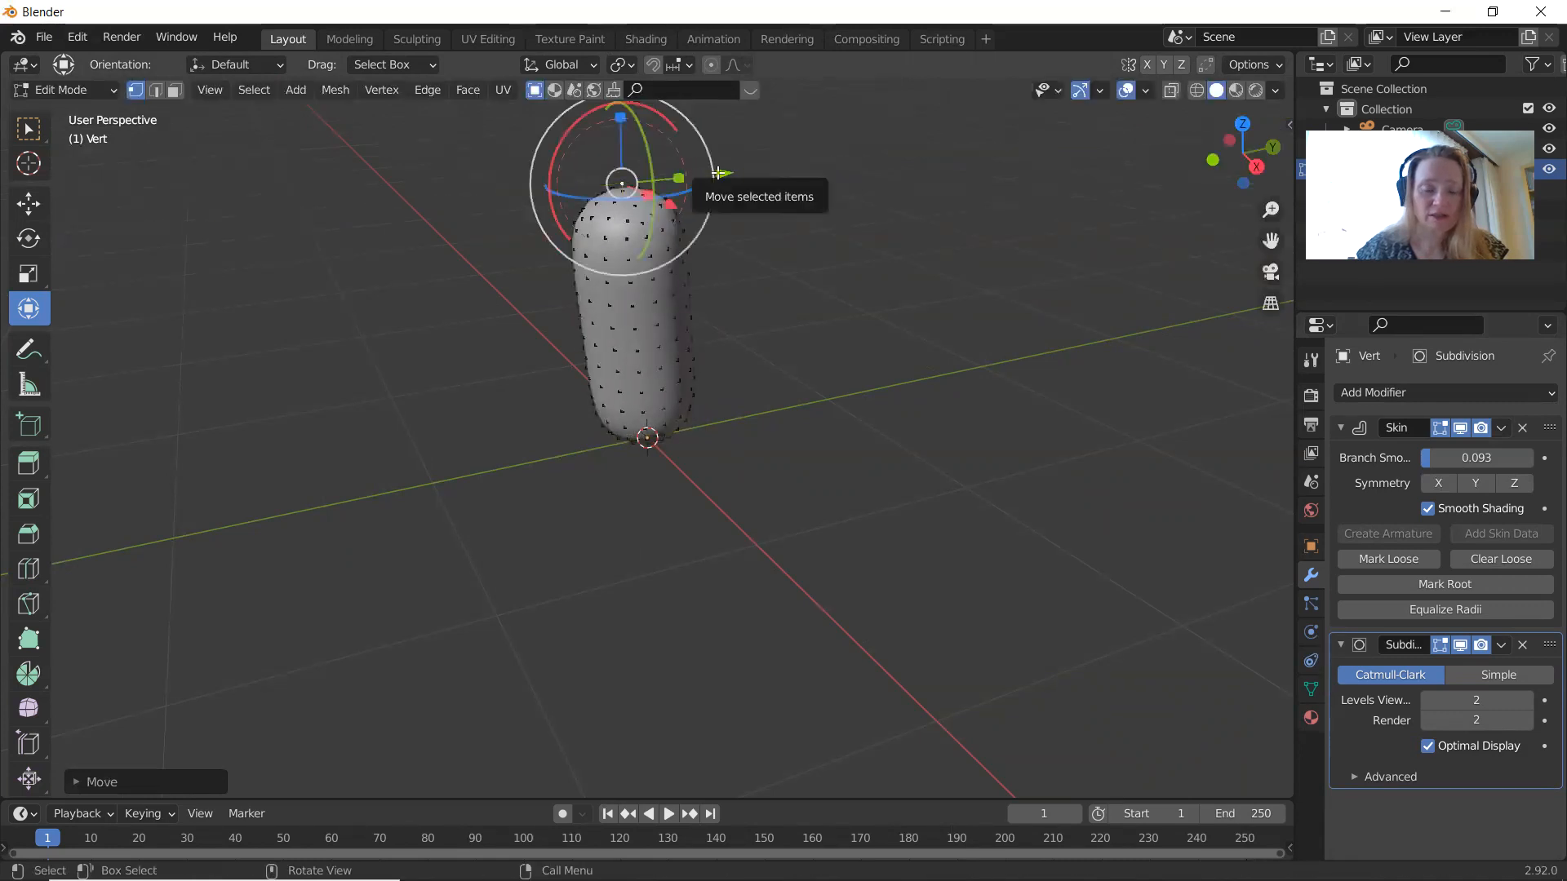
middle_drag(831, 255, 955, 332)
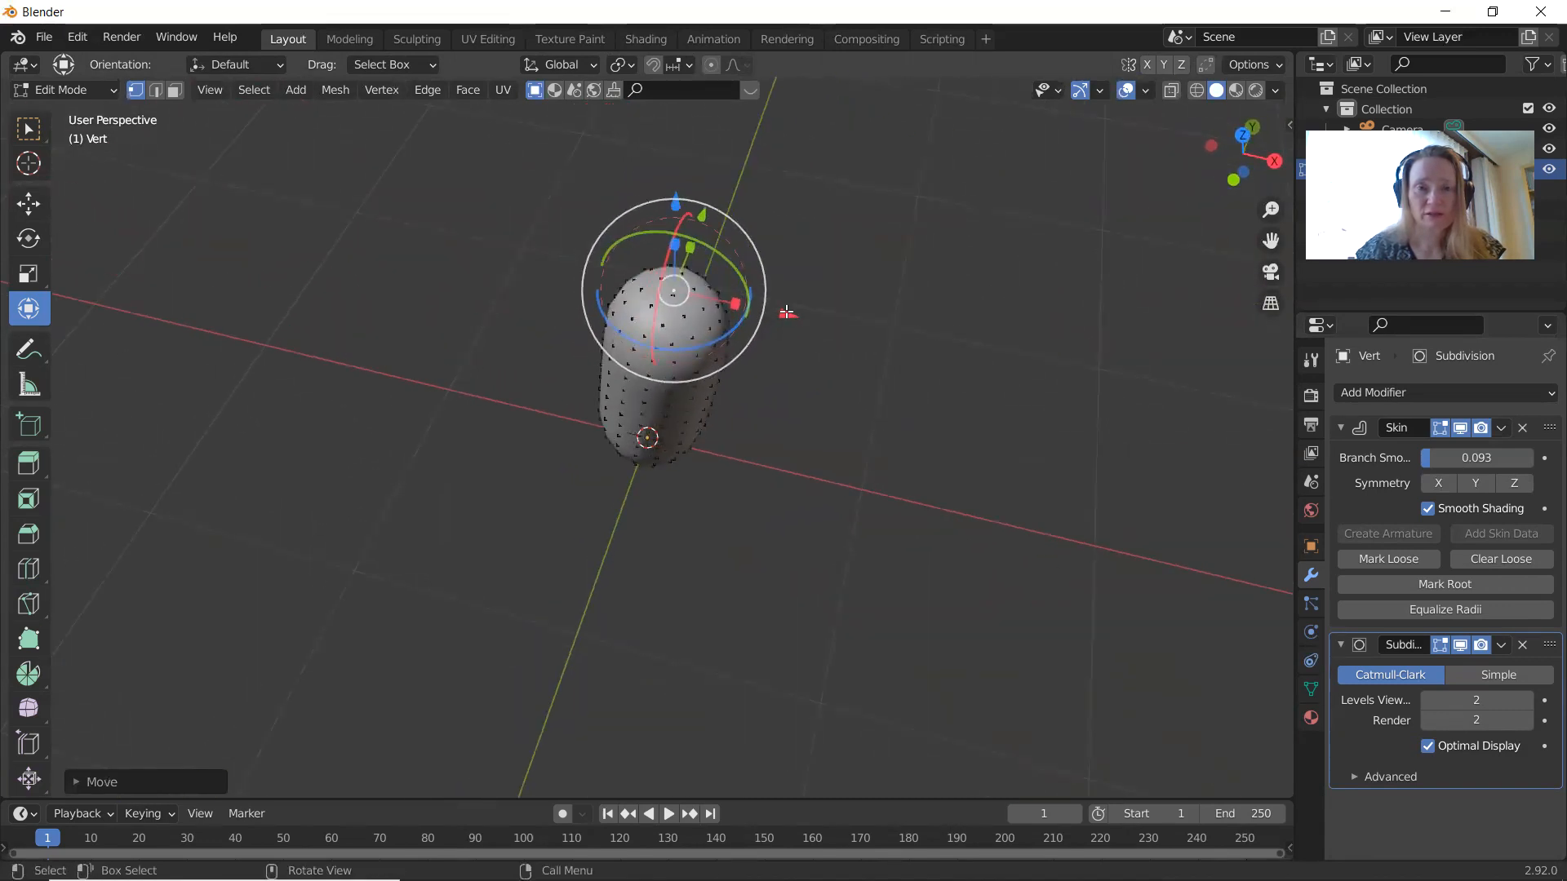
drag(786, 315, 810, 321)
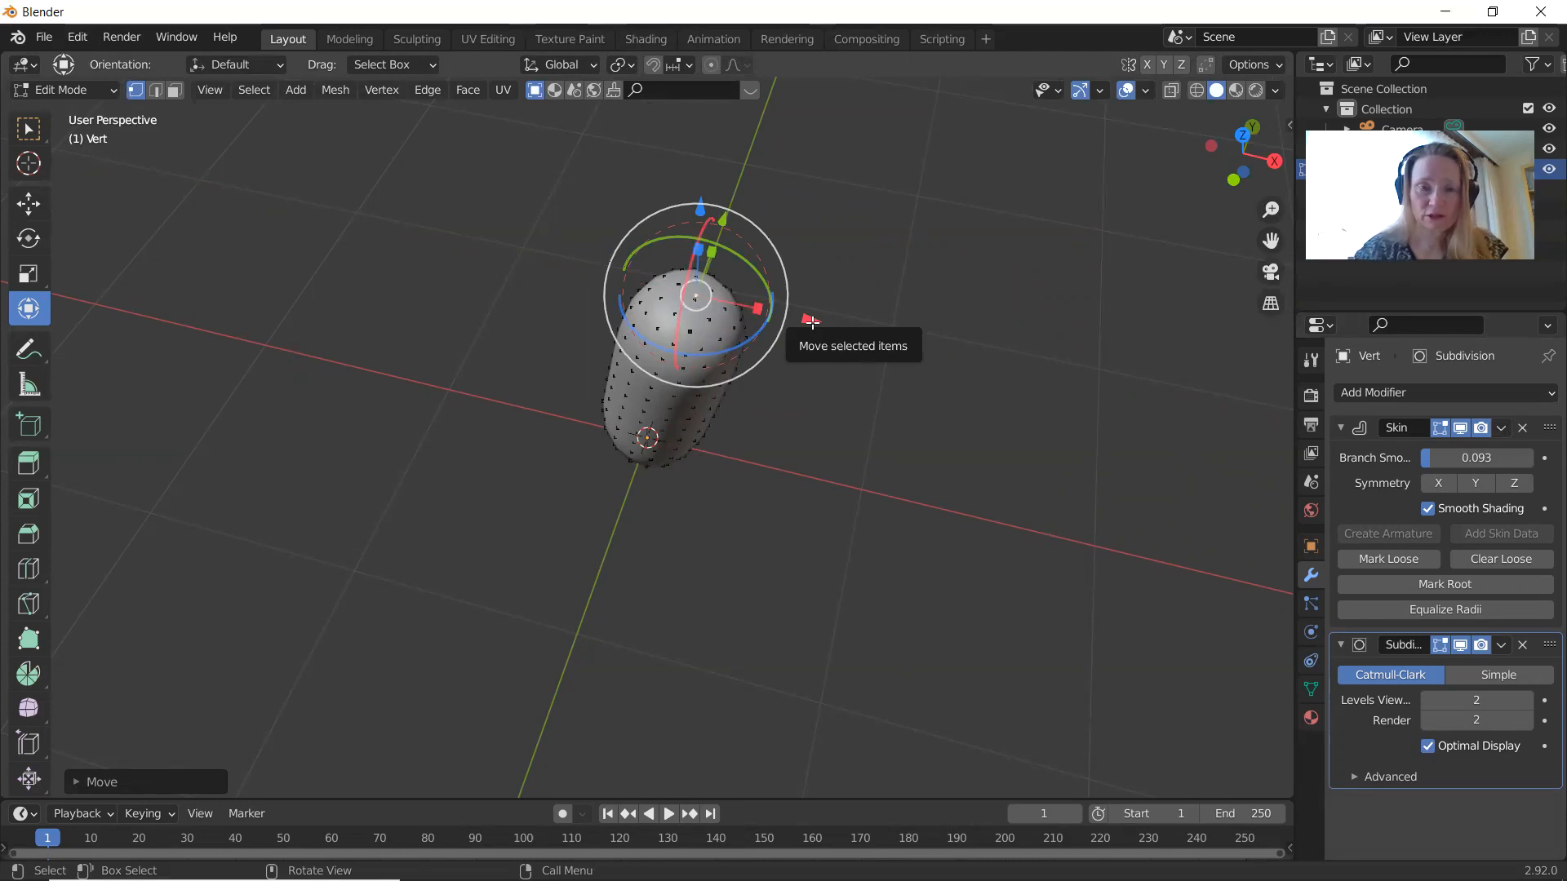
middle_drag(812, 421, 737, 297)
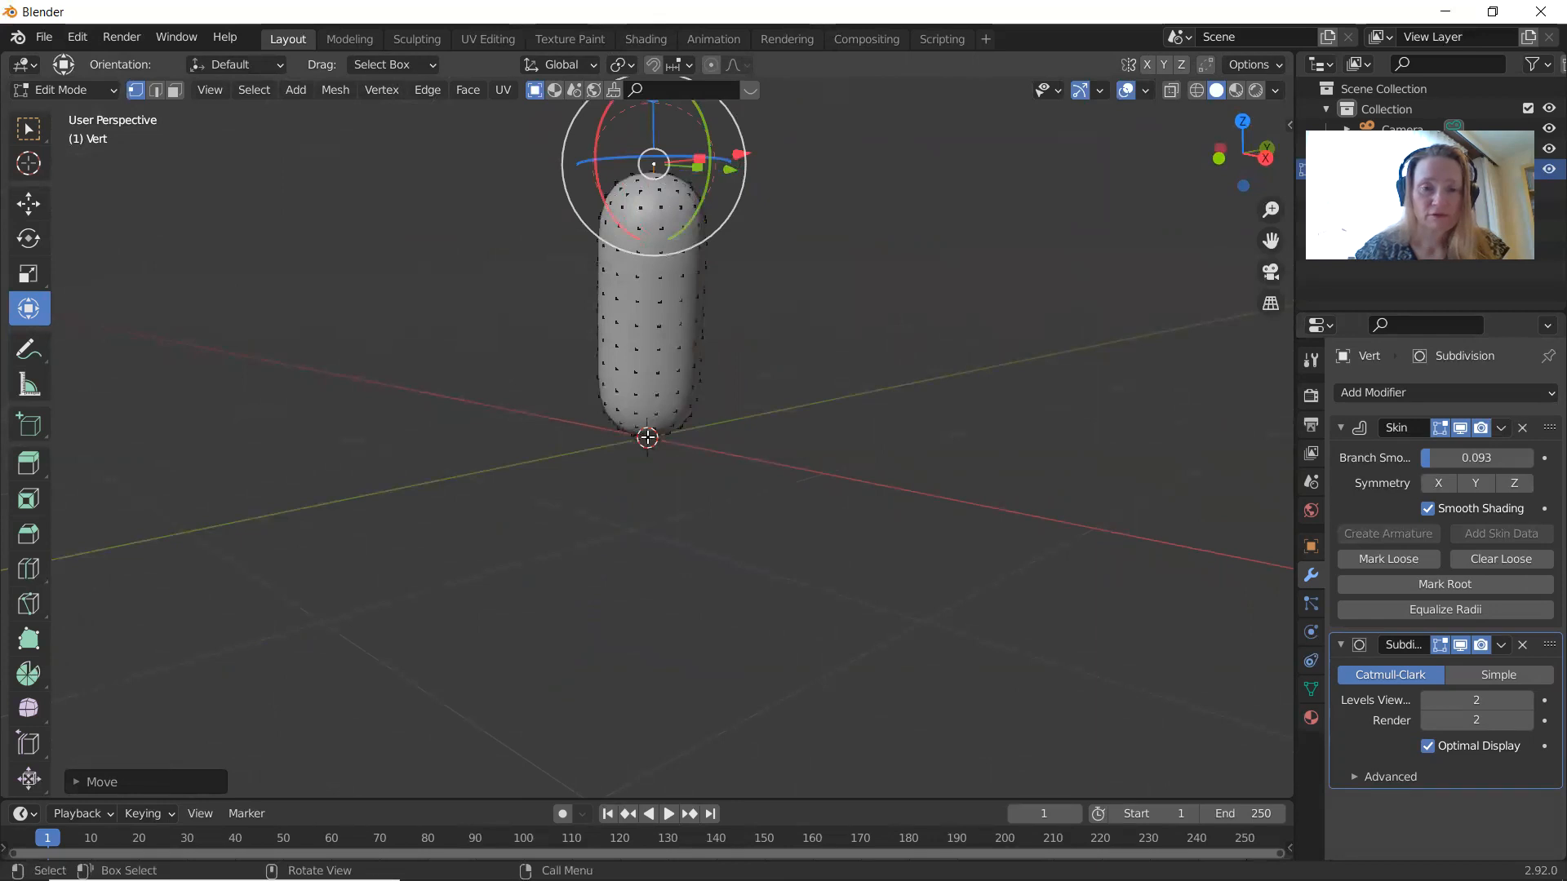
Step: Extrude the vertex at the origin diagonally downward to form a slanted lower branch
click(647, 438)
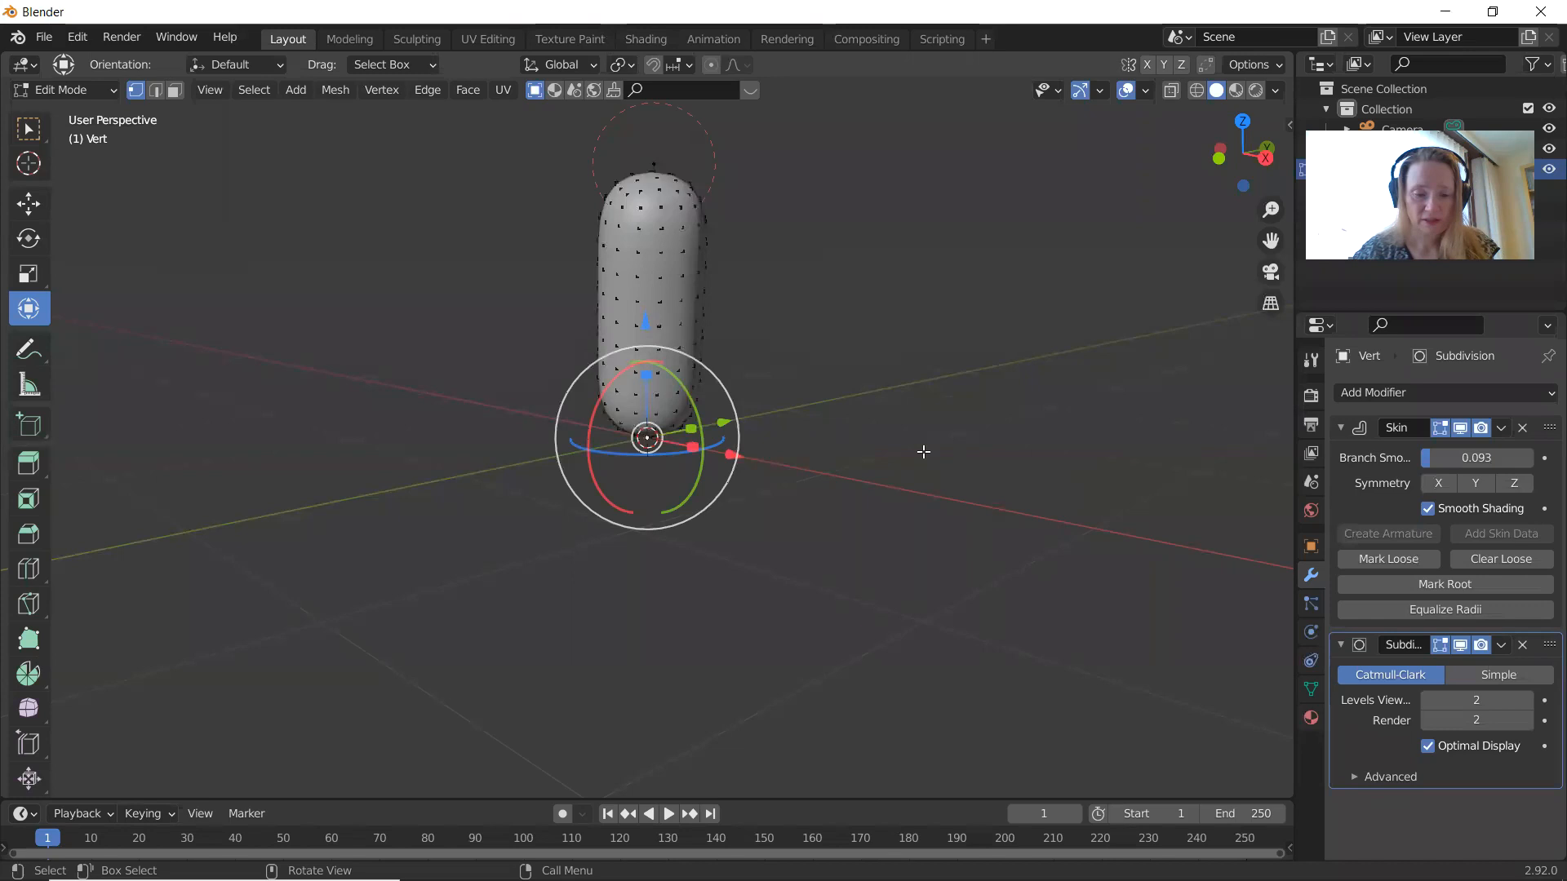
key(g)
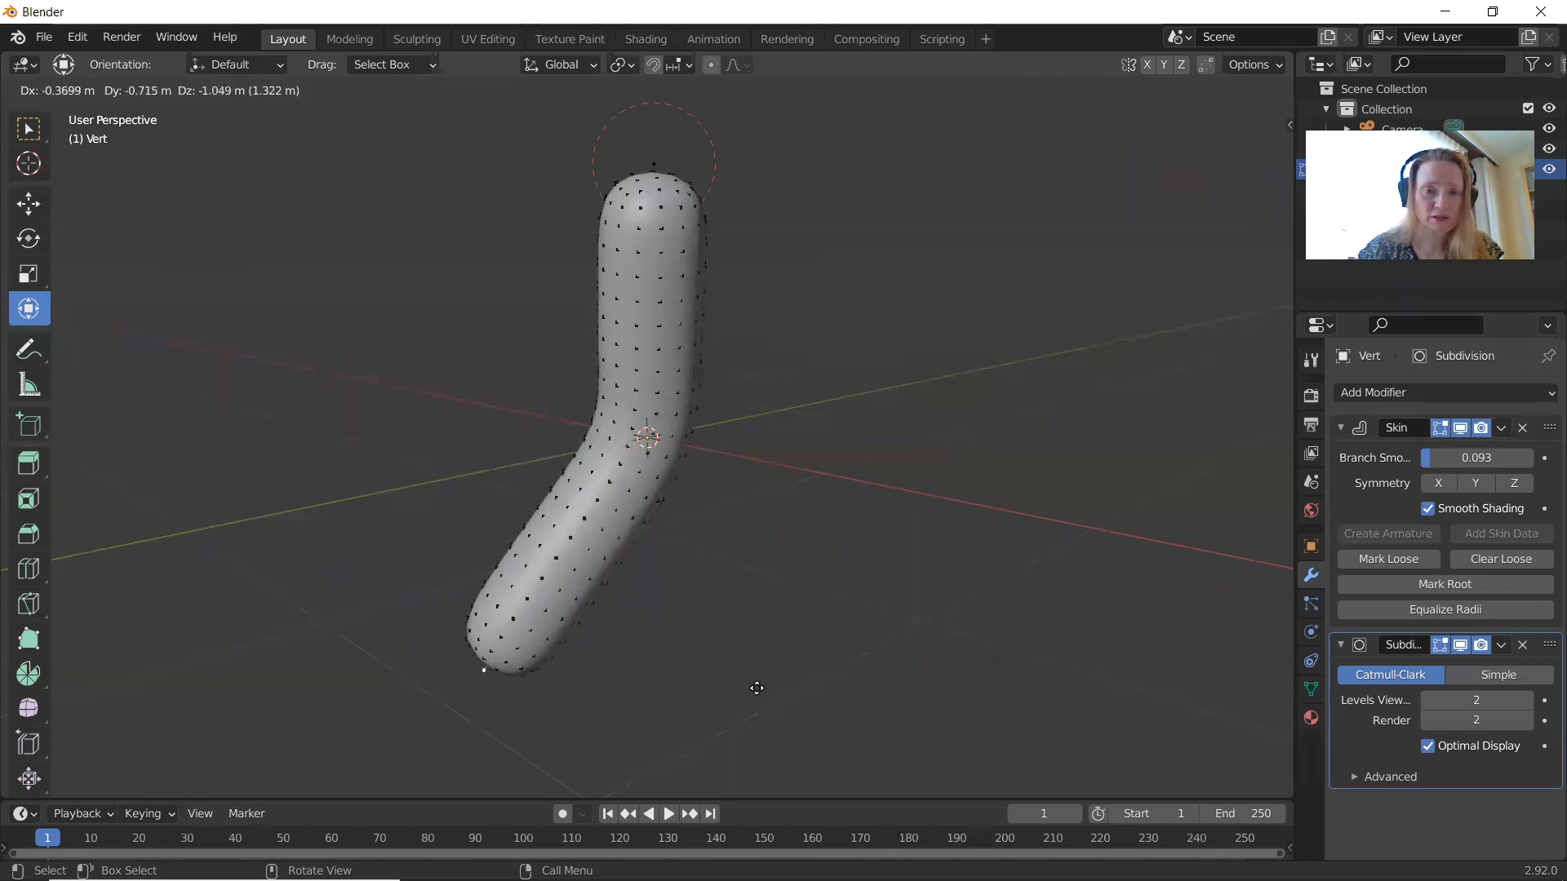
click(735, 690)
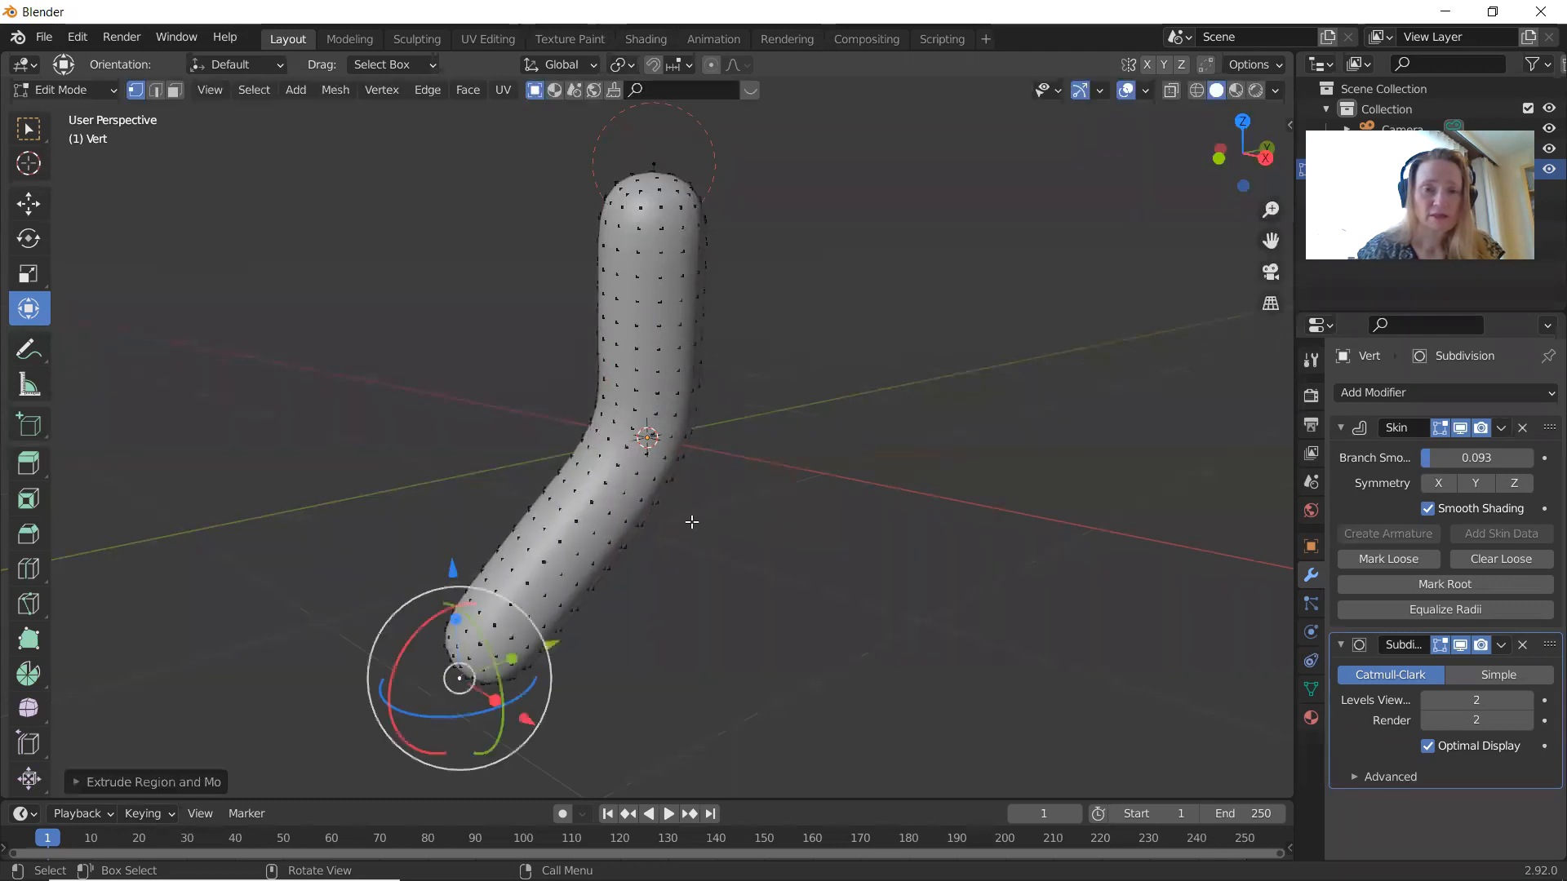
Step: Extrude the vertex at the origin about 1.61 m outward along positive Y and downward to form a second lower branch
click(647, 437)
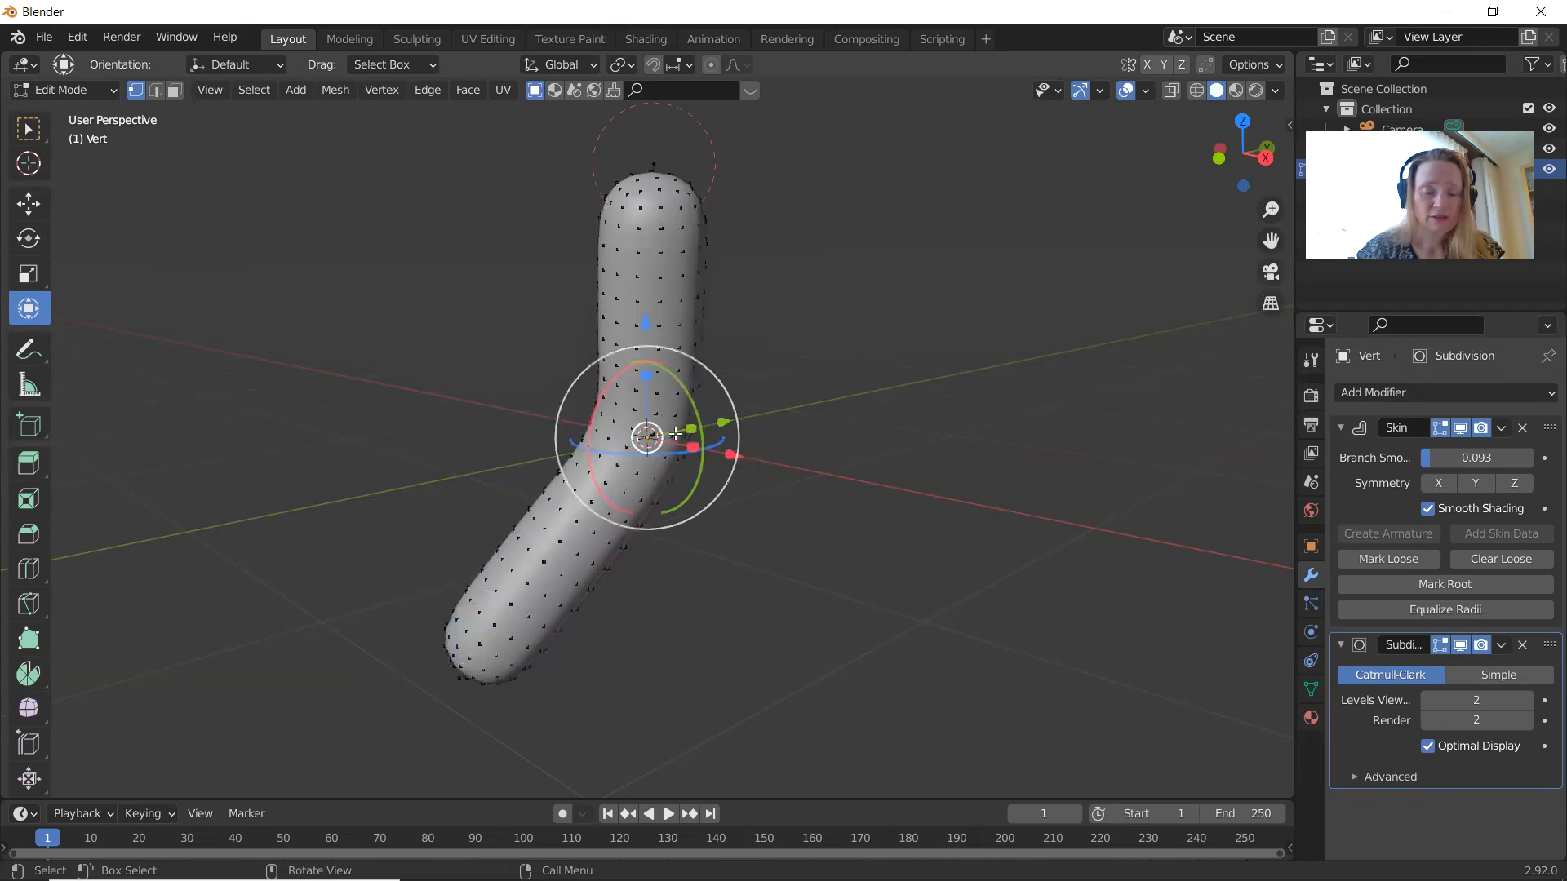
middle_drag(812, 450, 710, 428)
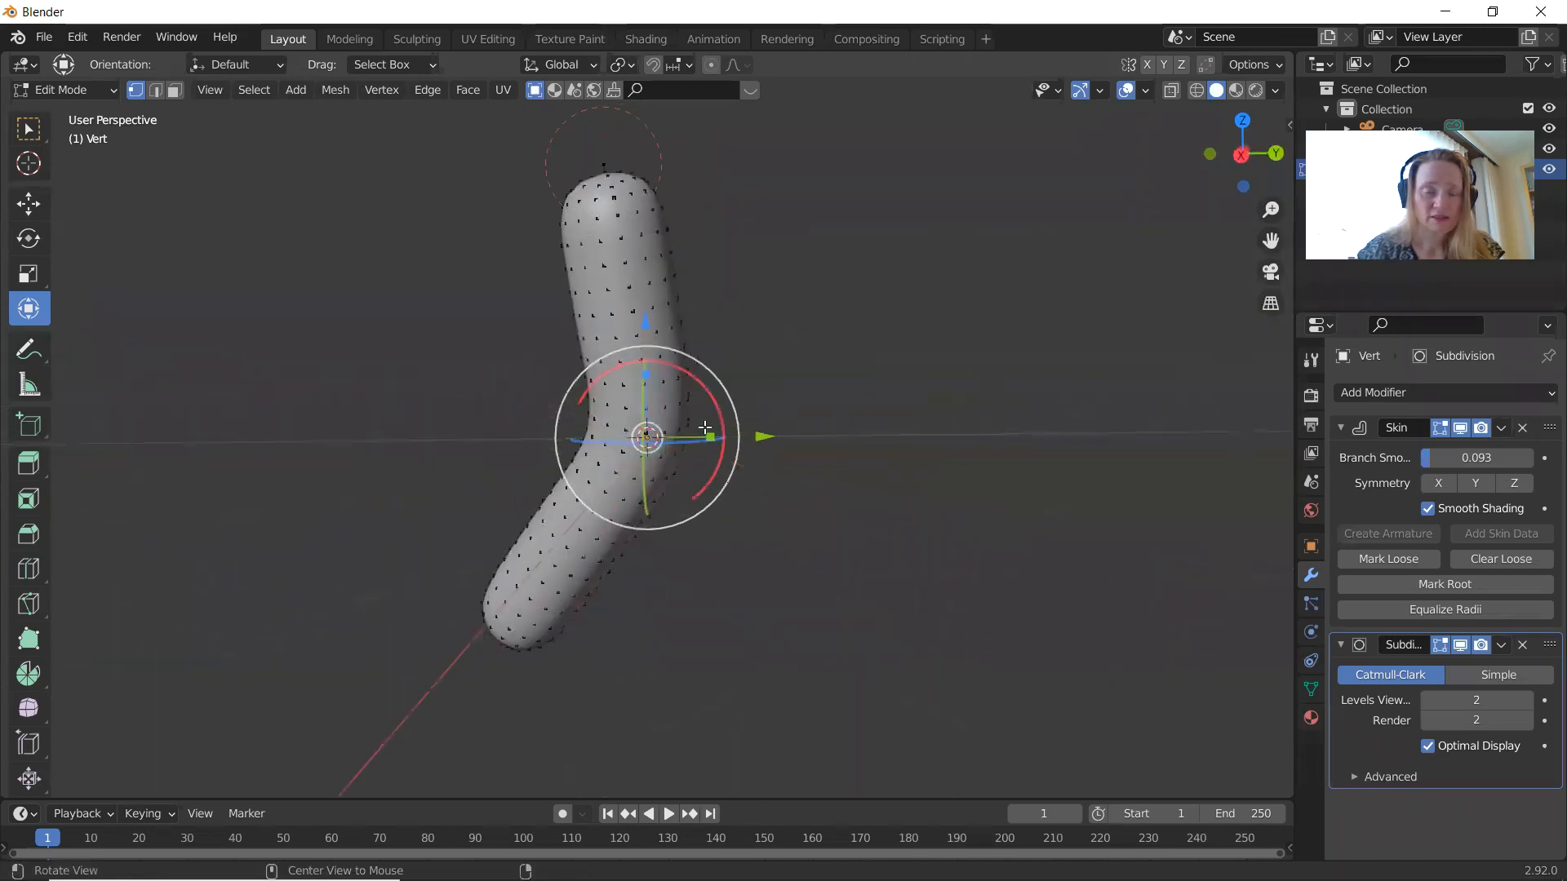
key(g)
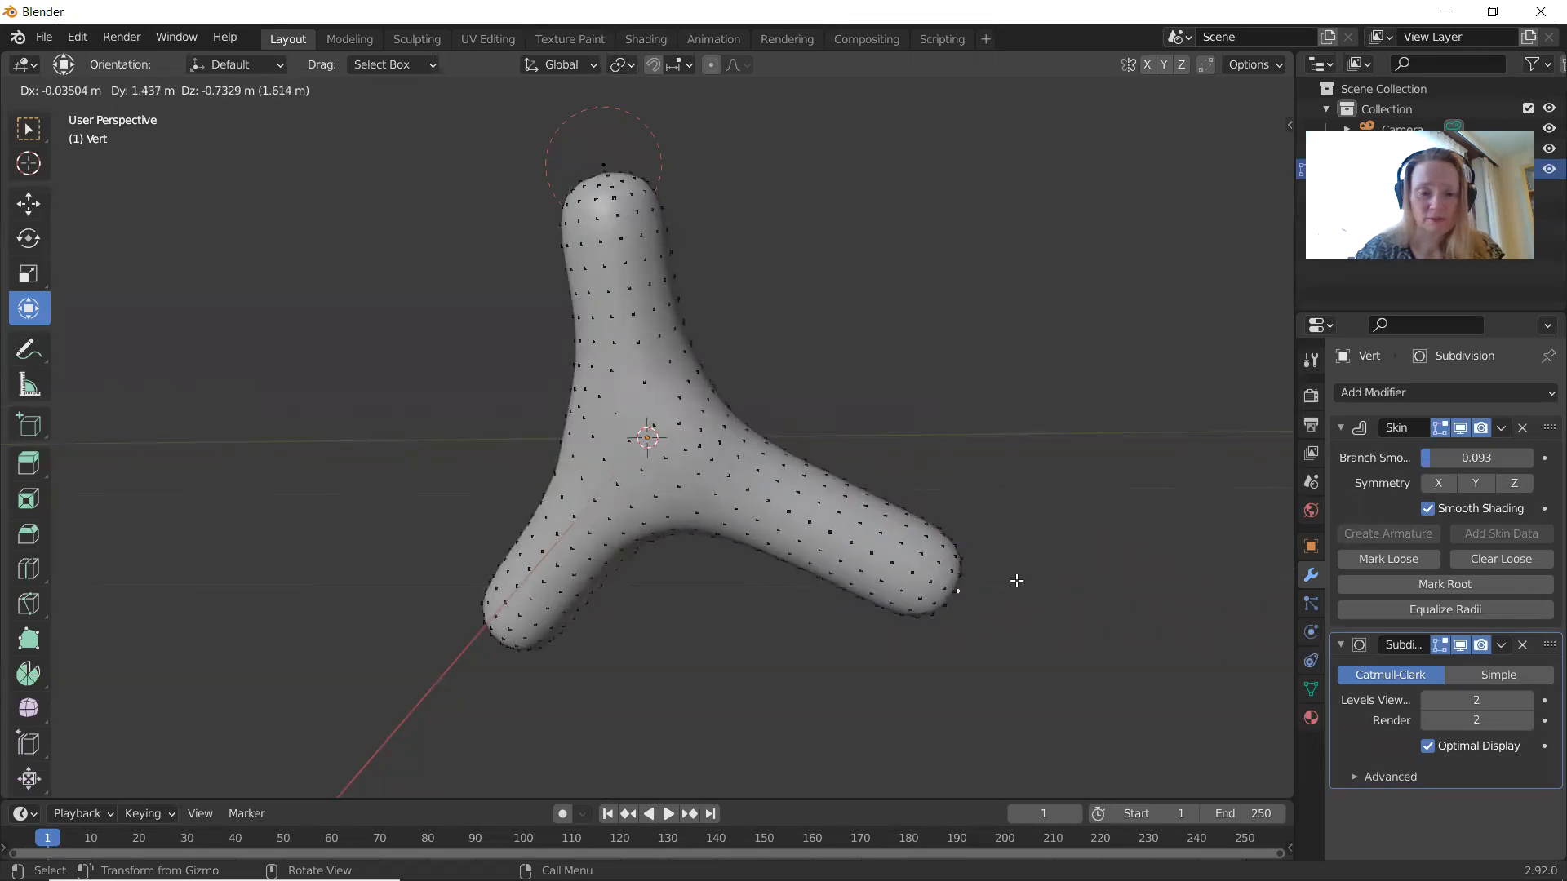
click(1016, 581)
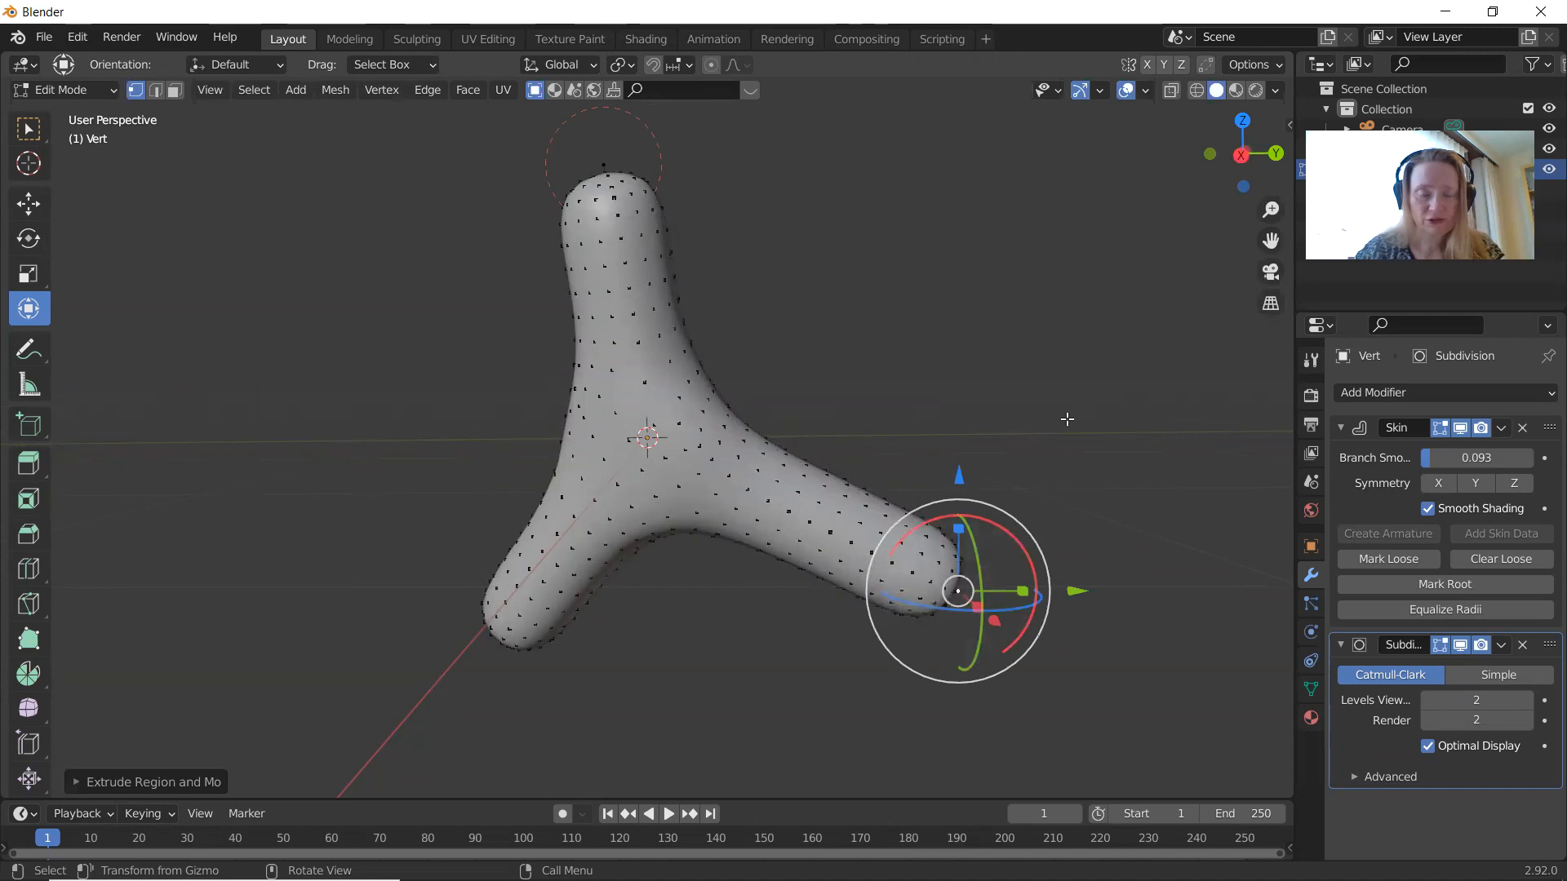
Step: Extrude the origin vertex diagonally downward on the positive X side to form a third lower branch
middle_drag(1067, 418, 980, 462)
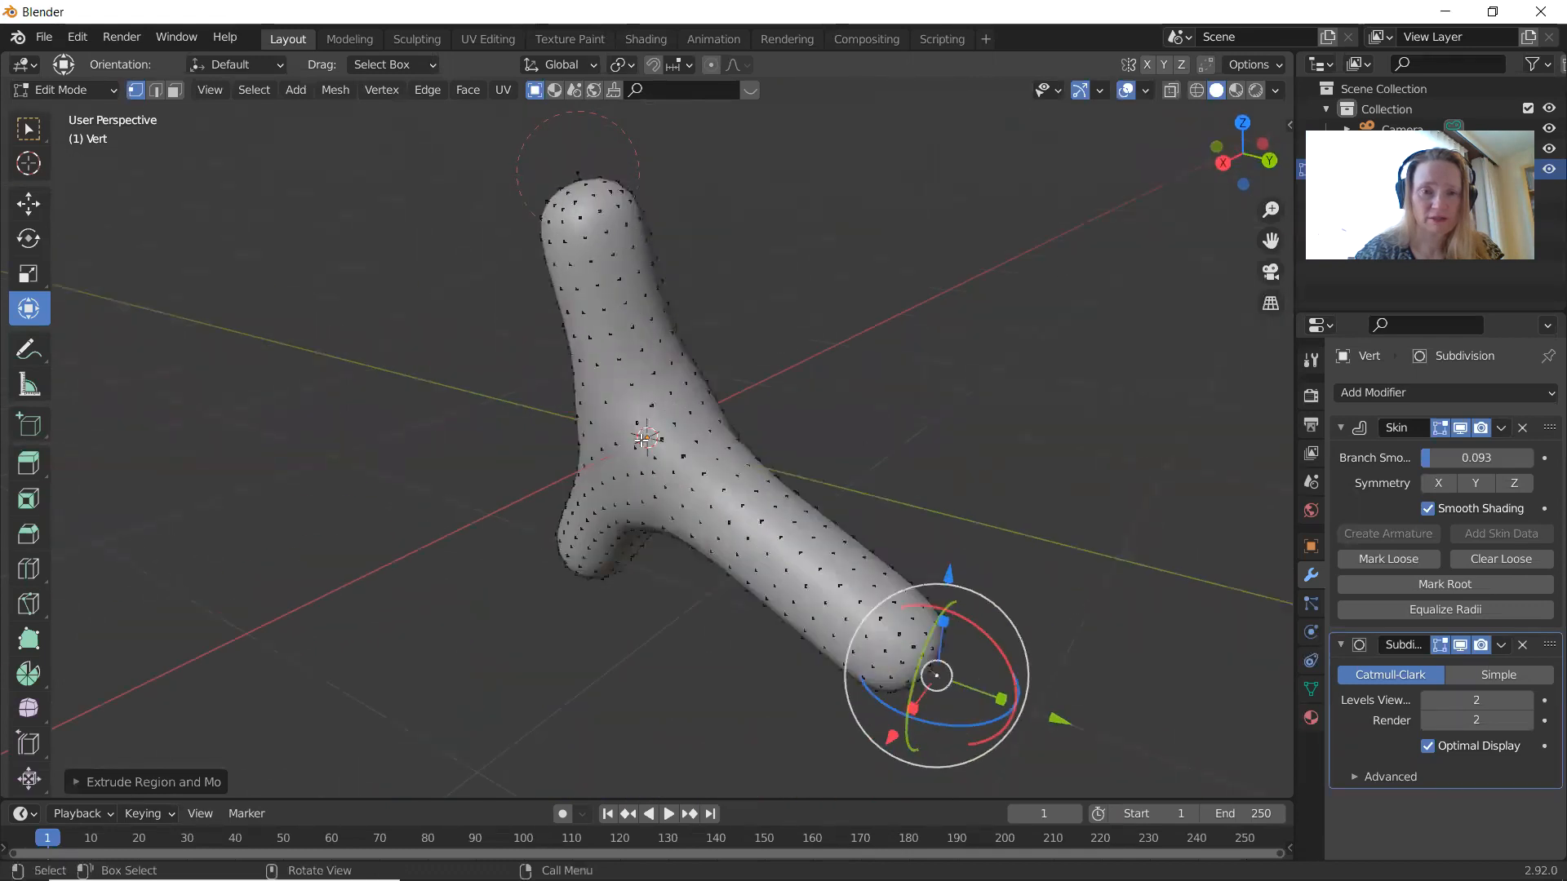
click(646, 435)
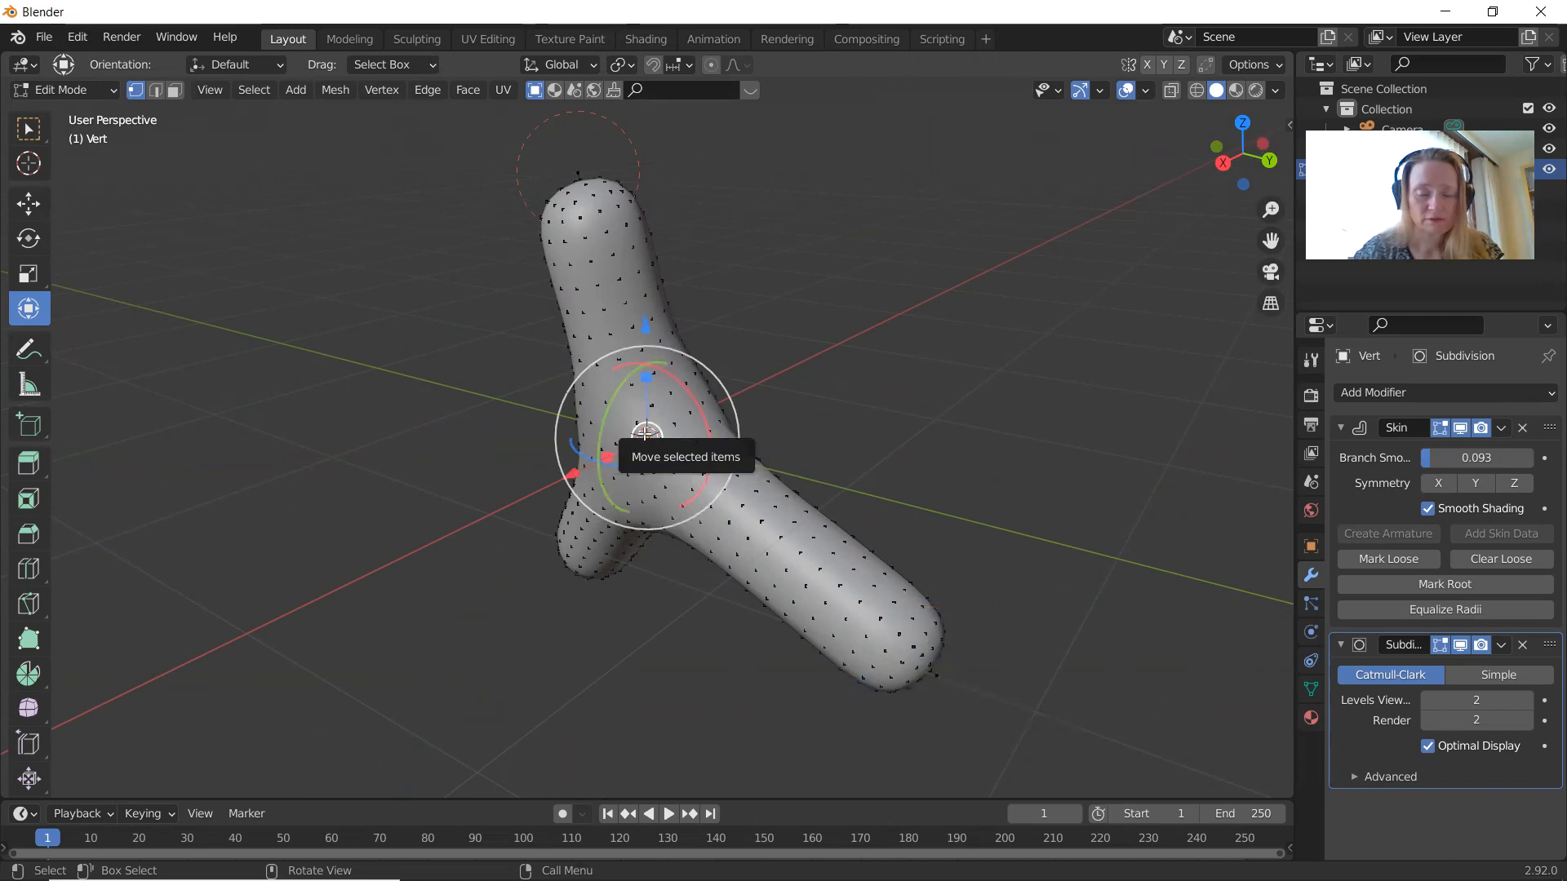
drag(646, 435, 406, 721)
Step: Extrude the origin vertex about 1.99 m downward along negative X to form a fourth lower branch
middle_drag(932, 478, 646, 438)
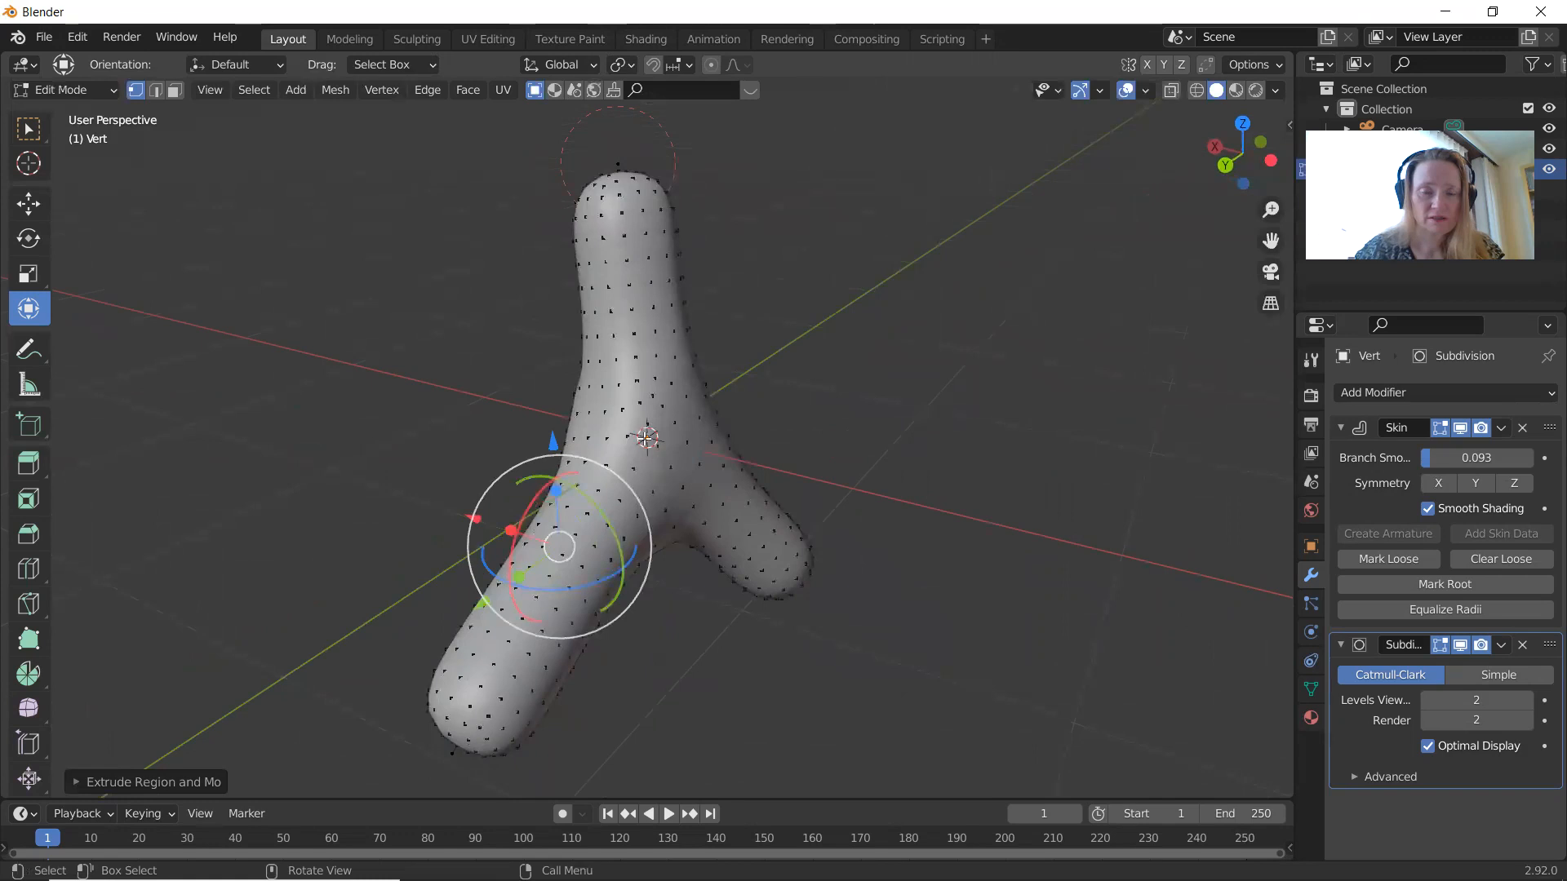
click(645, 439)
key(e)
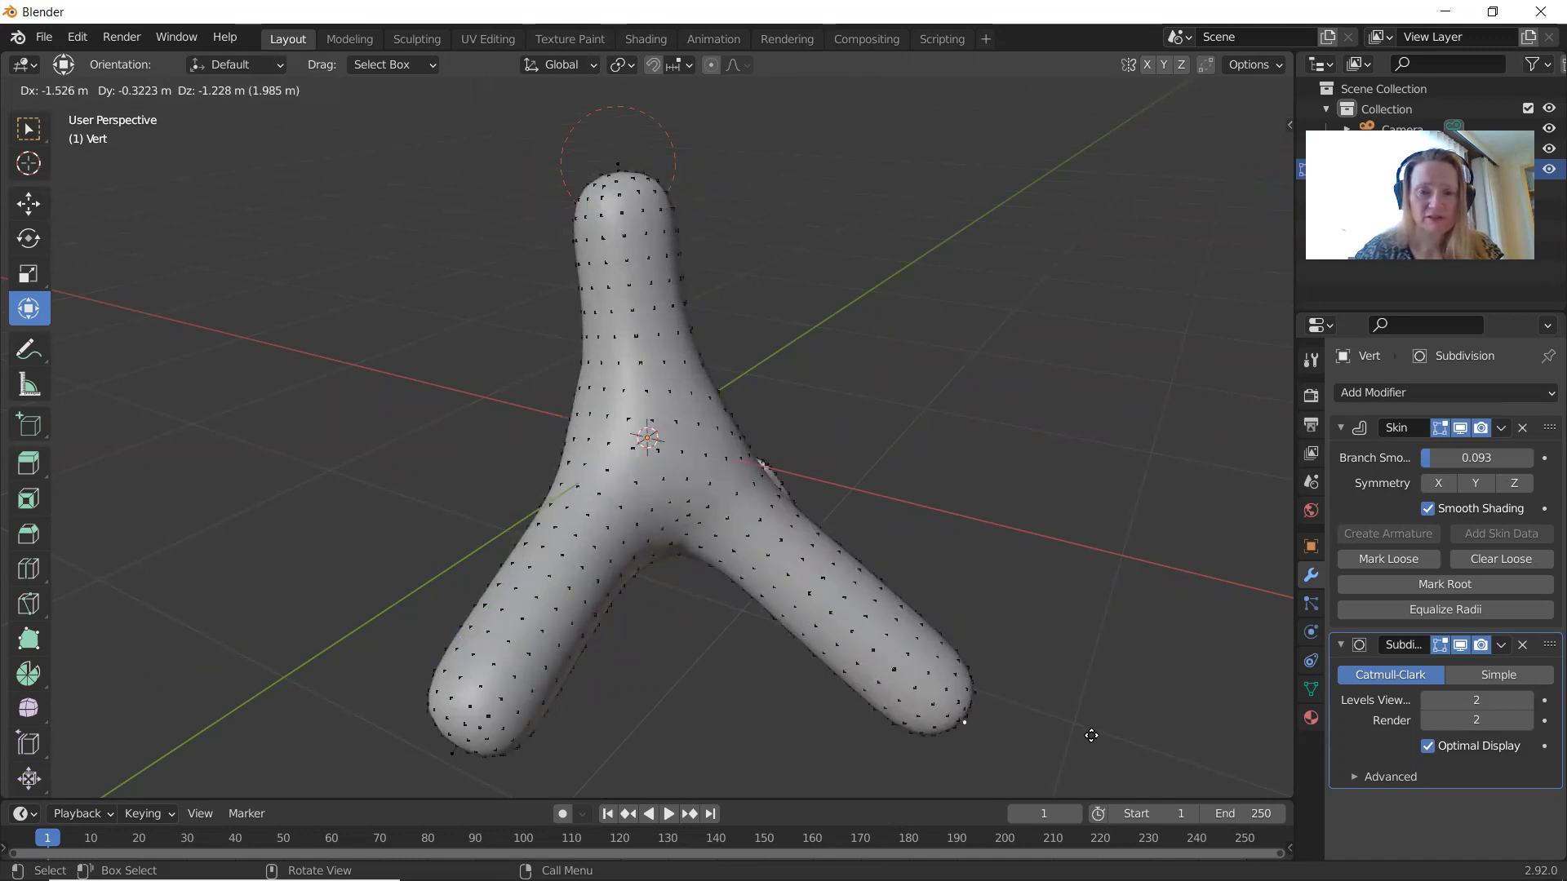
click(1091, 736)
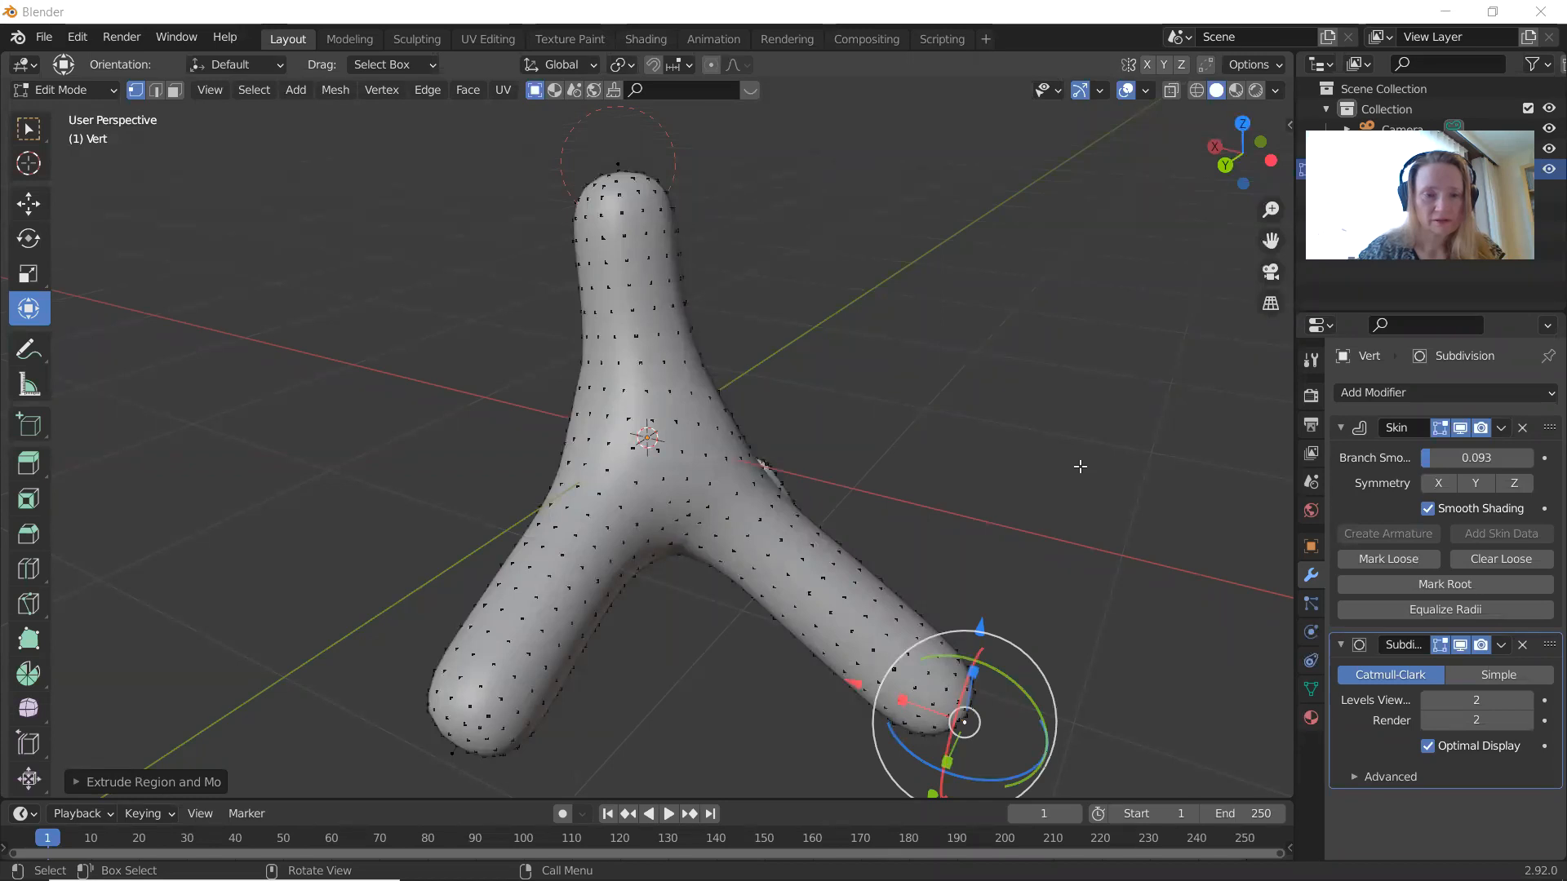
Step: Select all vertices and enlarge their skin radius to thicken the whole branching form
key(a)
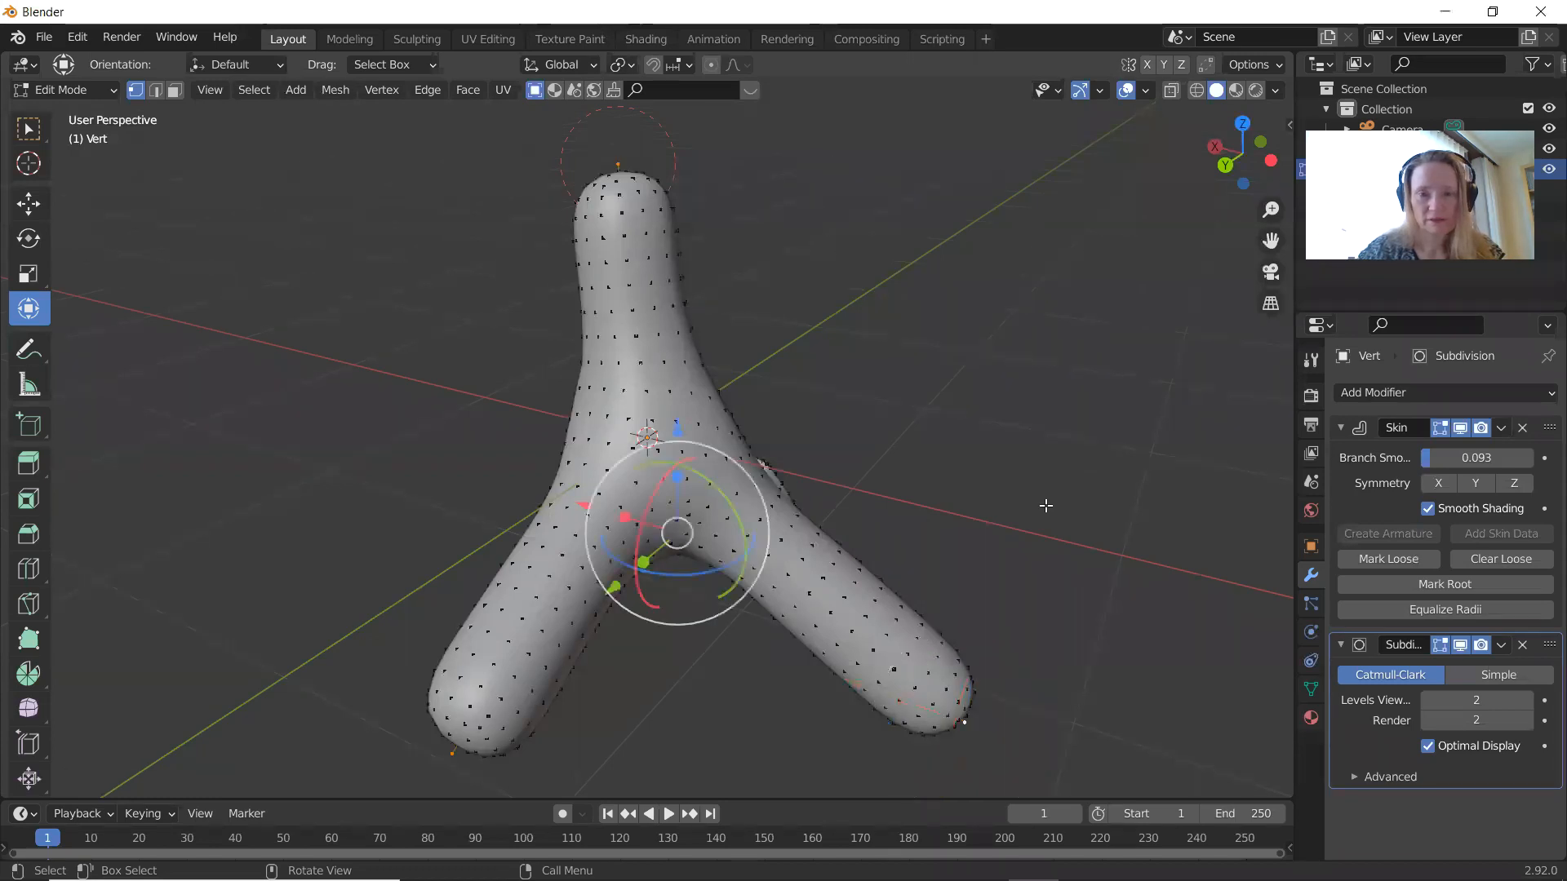
key(ctrl)
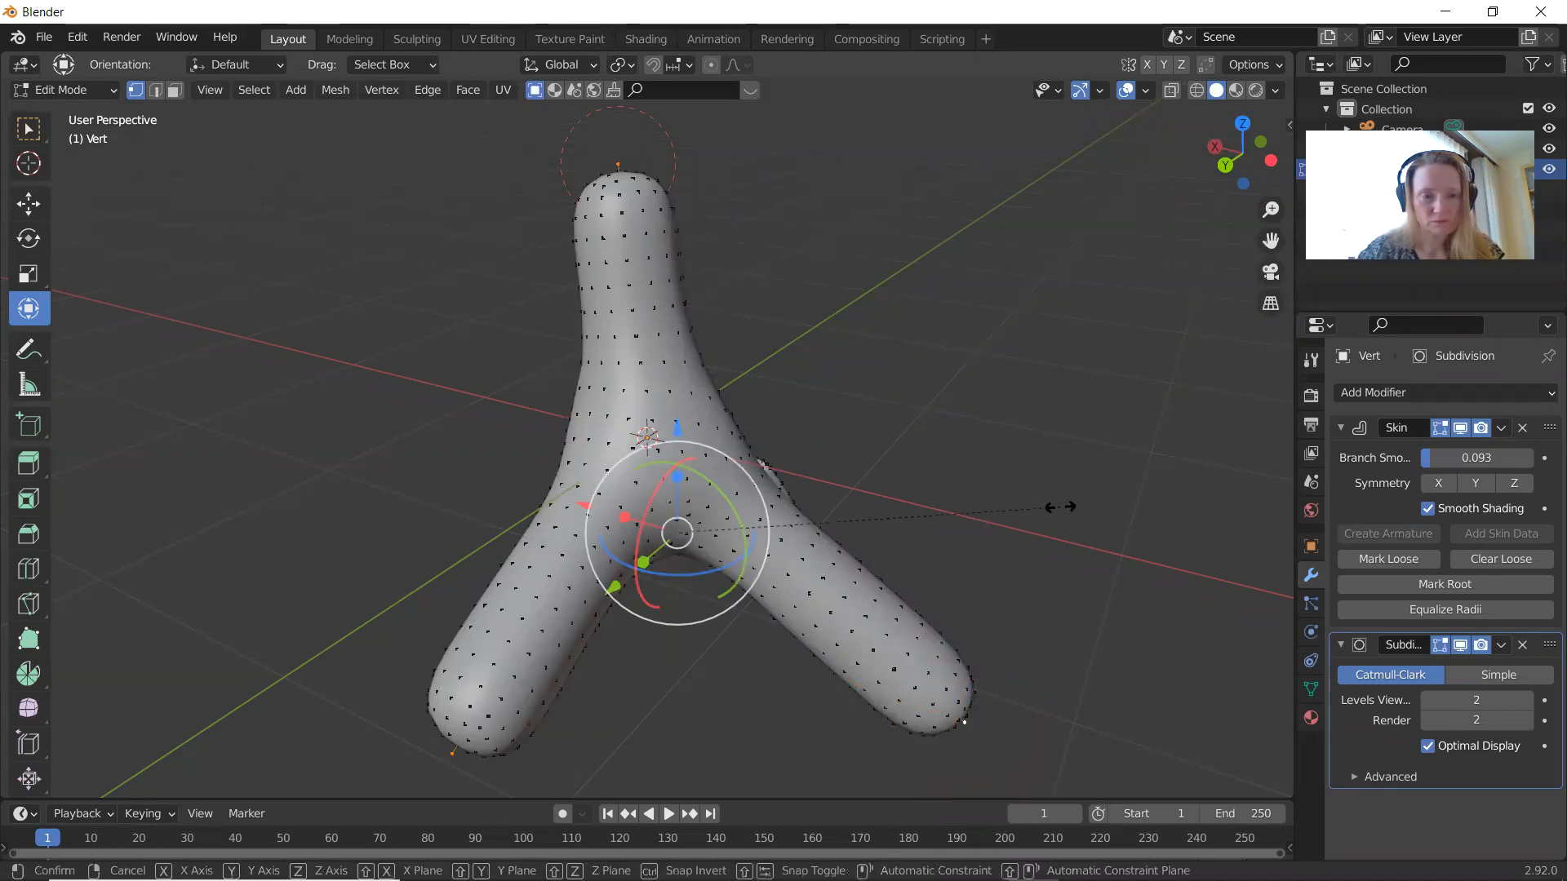
key(ctrl+a)
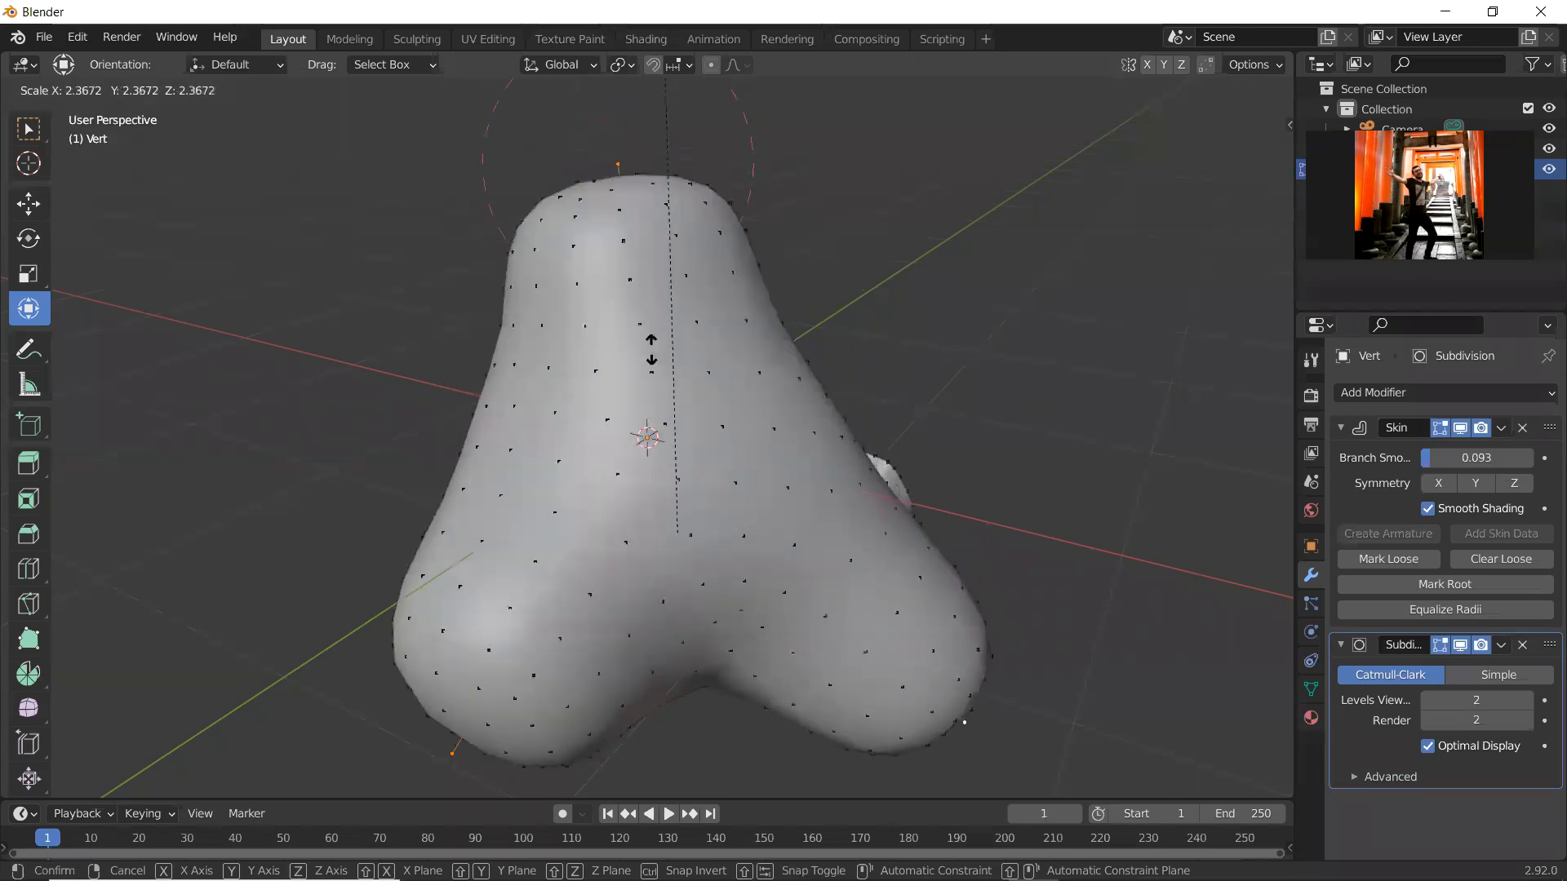
click(700, 559)
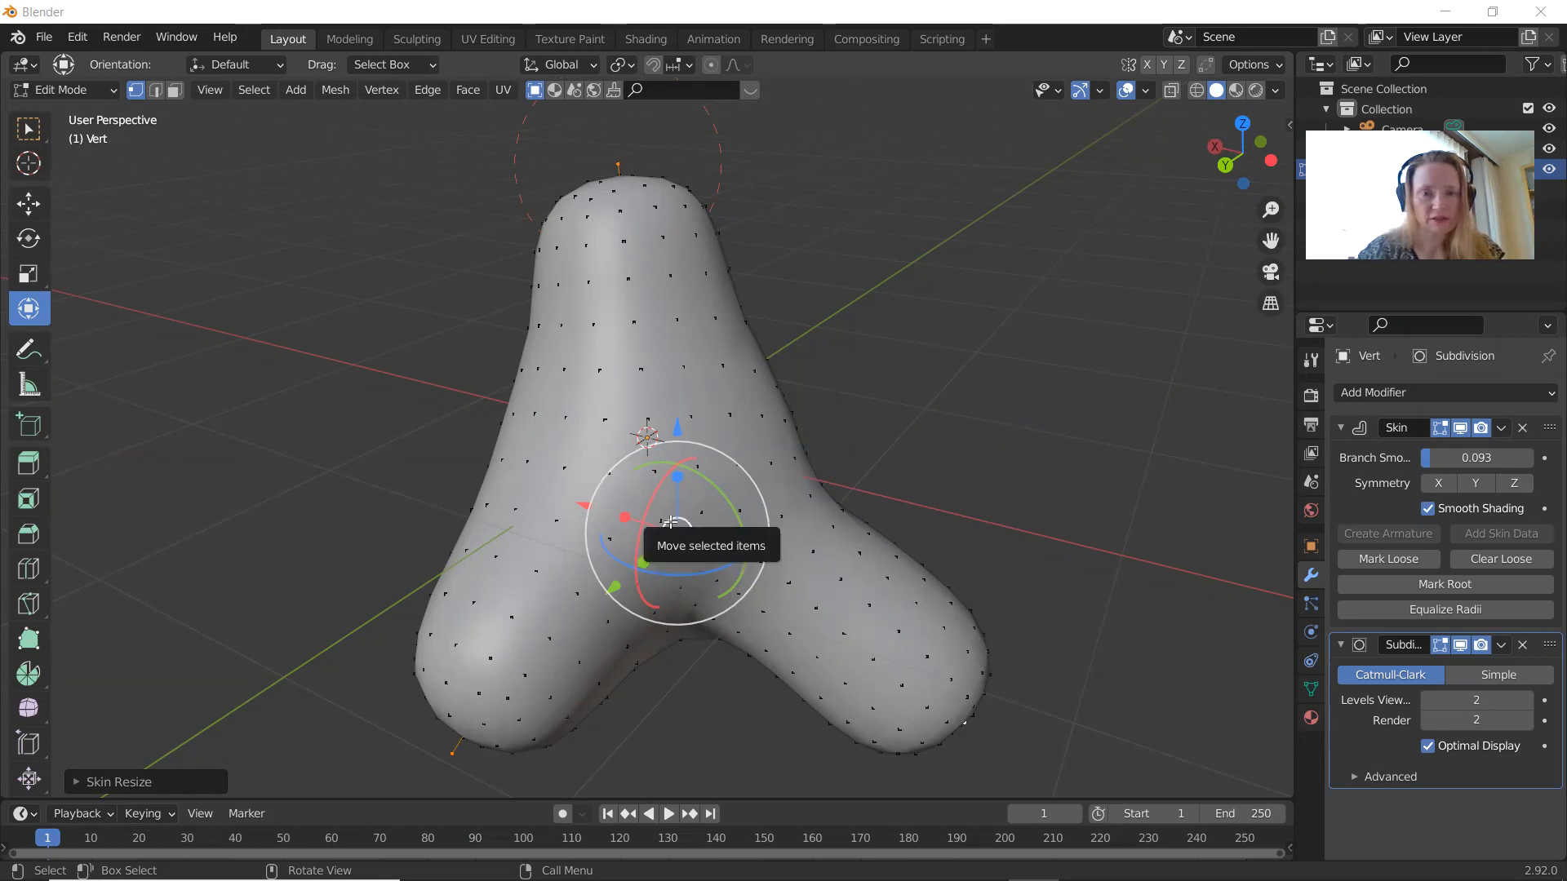
Step: Shrink the skin radius at the tip of the negative X lower branch so that the limb tapers
click(957, 724)
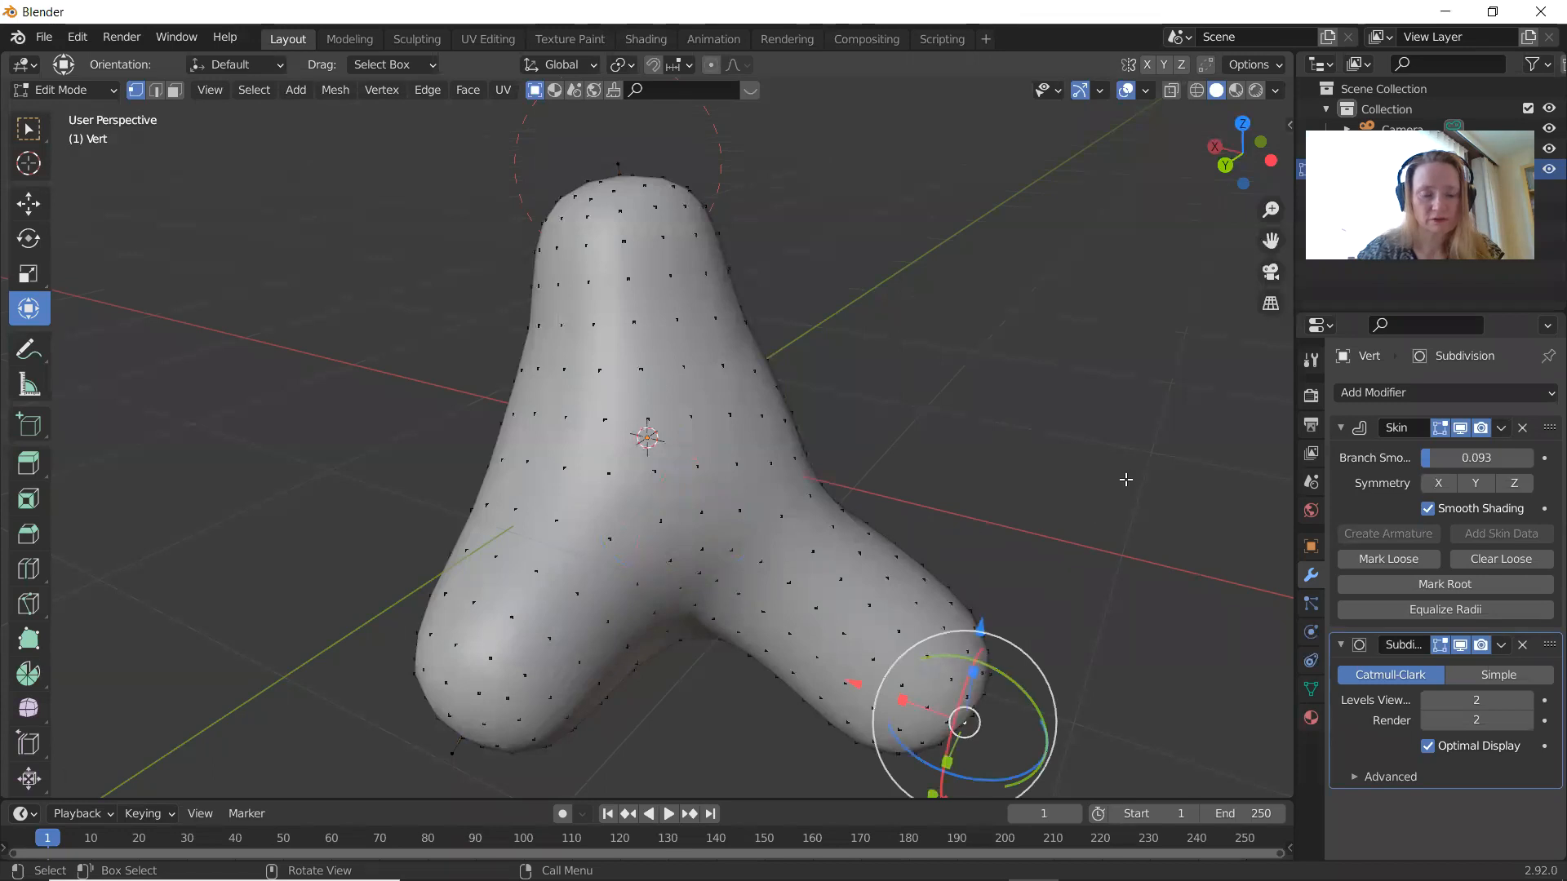
key(ctrl+a)
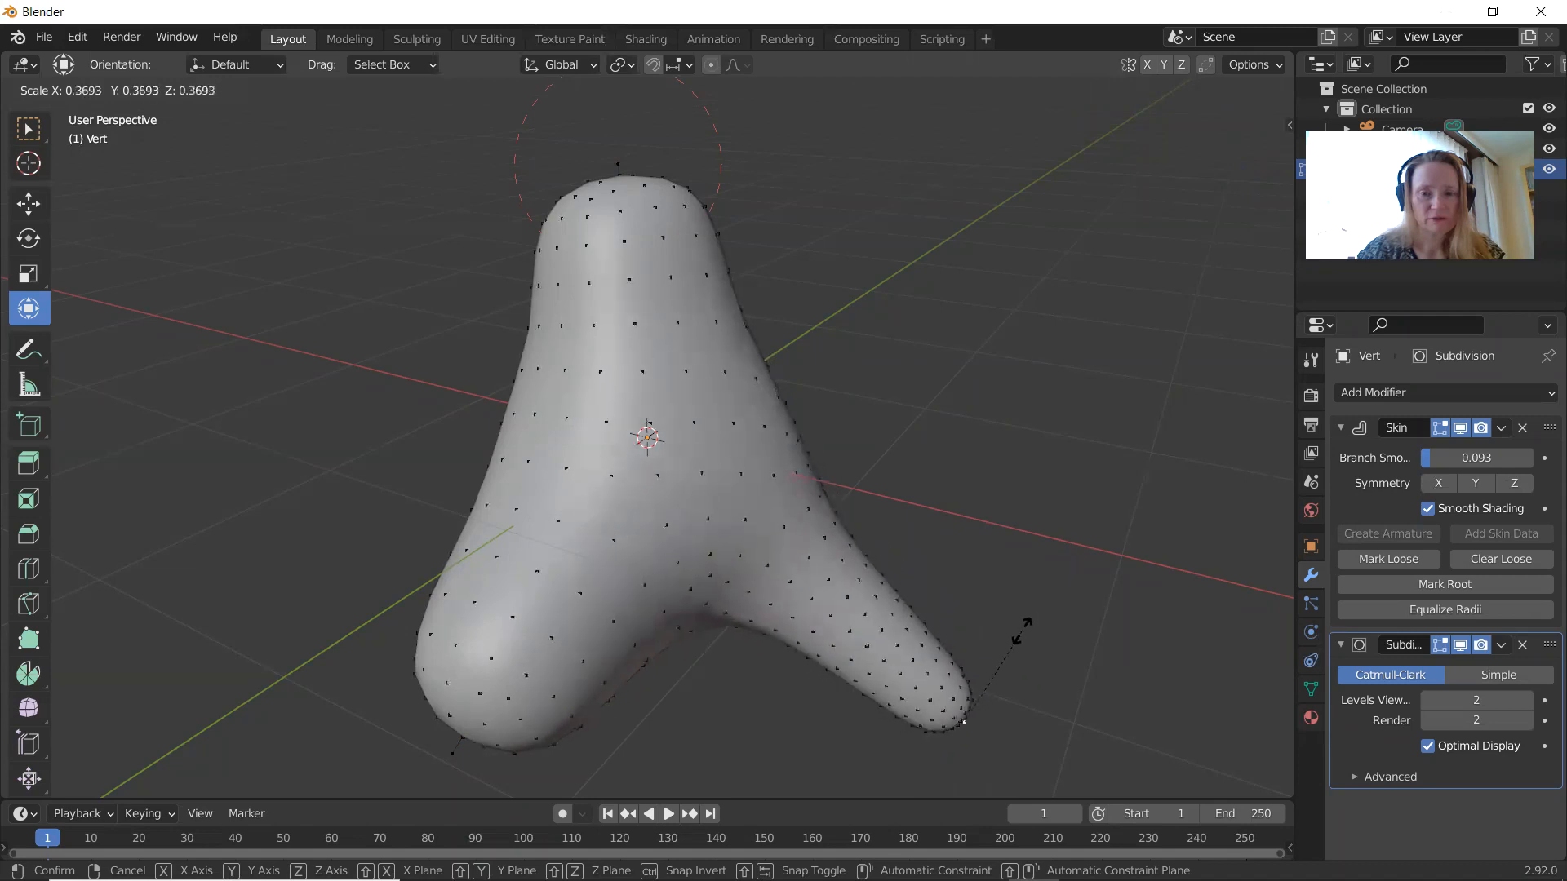
click(1006, 667)
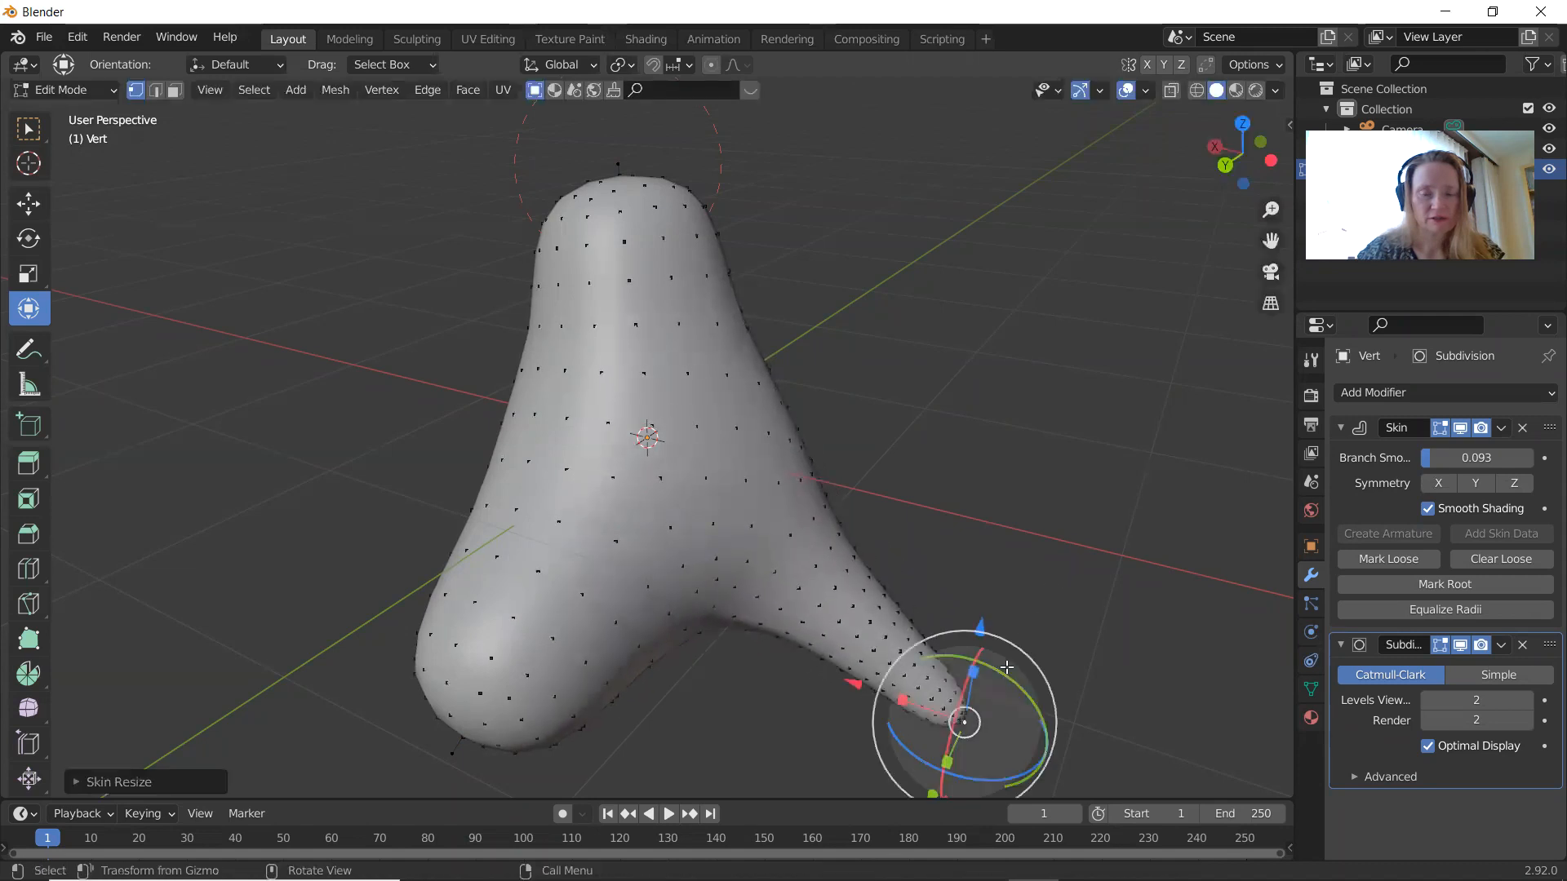
Step: Scale the skin radius at the central origin vertex to about 0.32 to narrow the junction
click(646, 439)
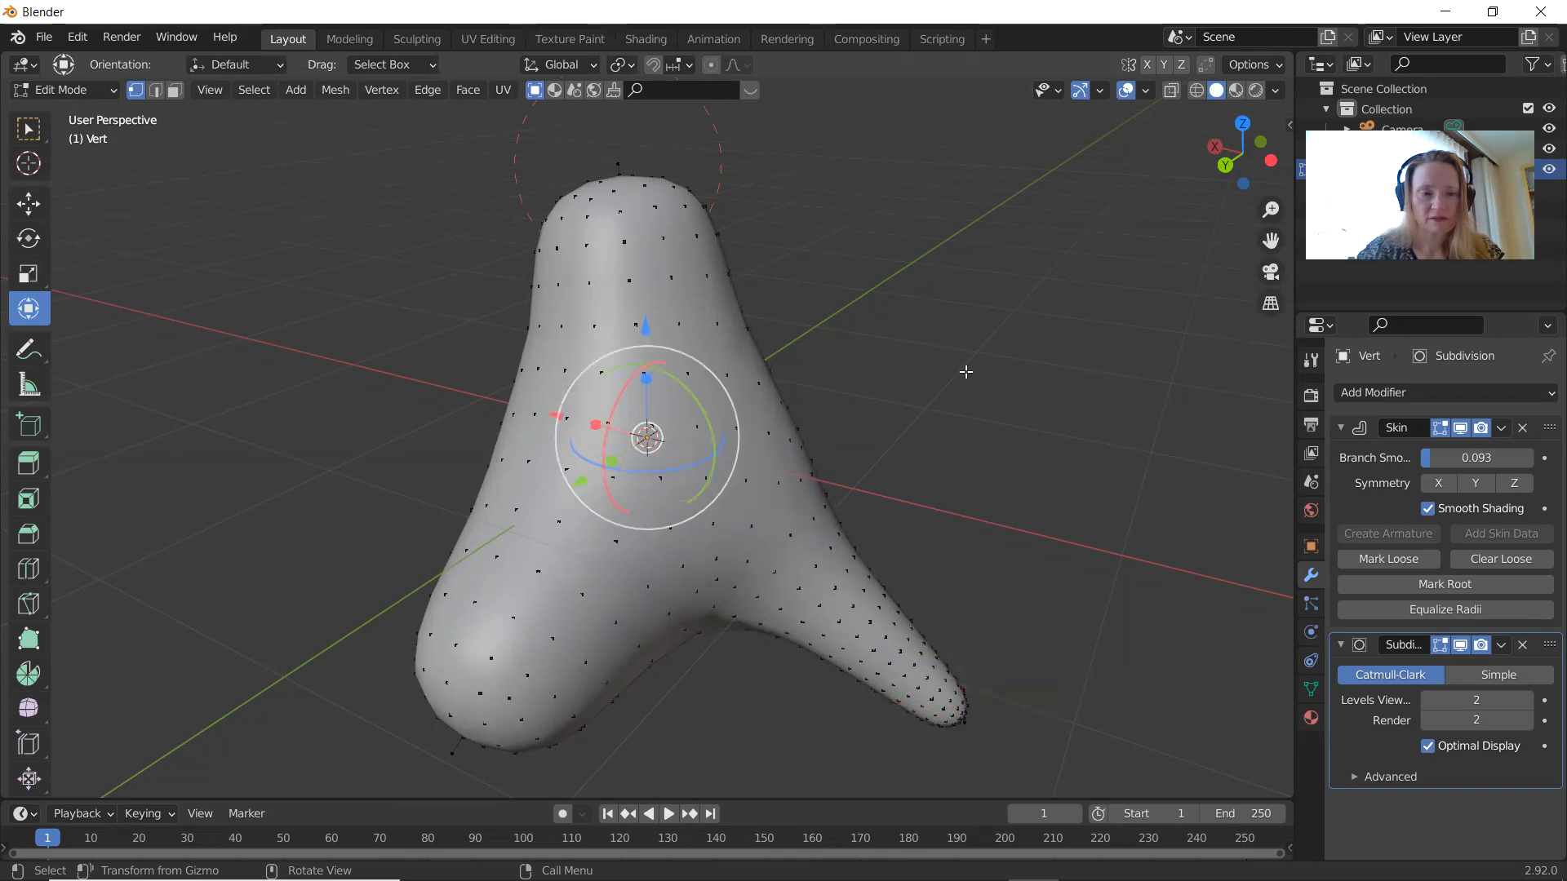
key(ctrl+a)
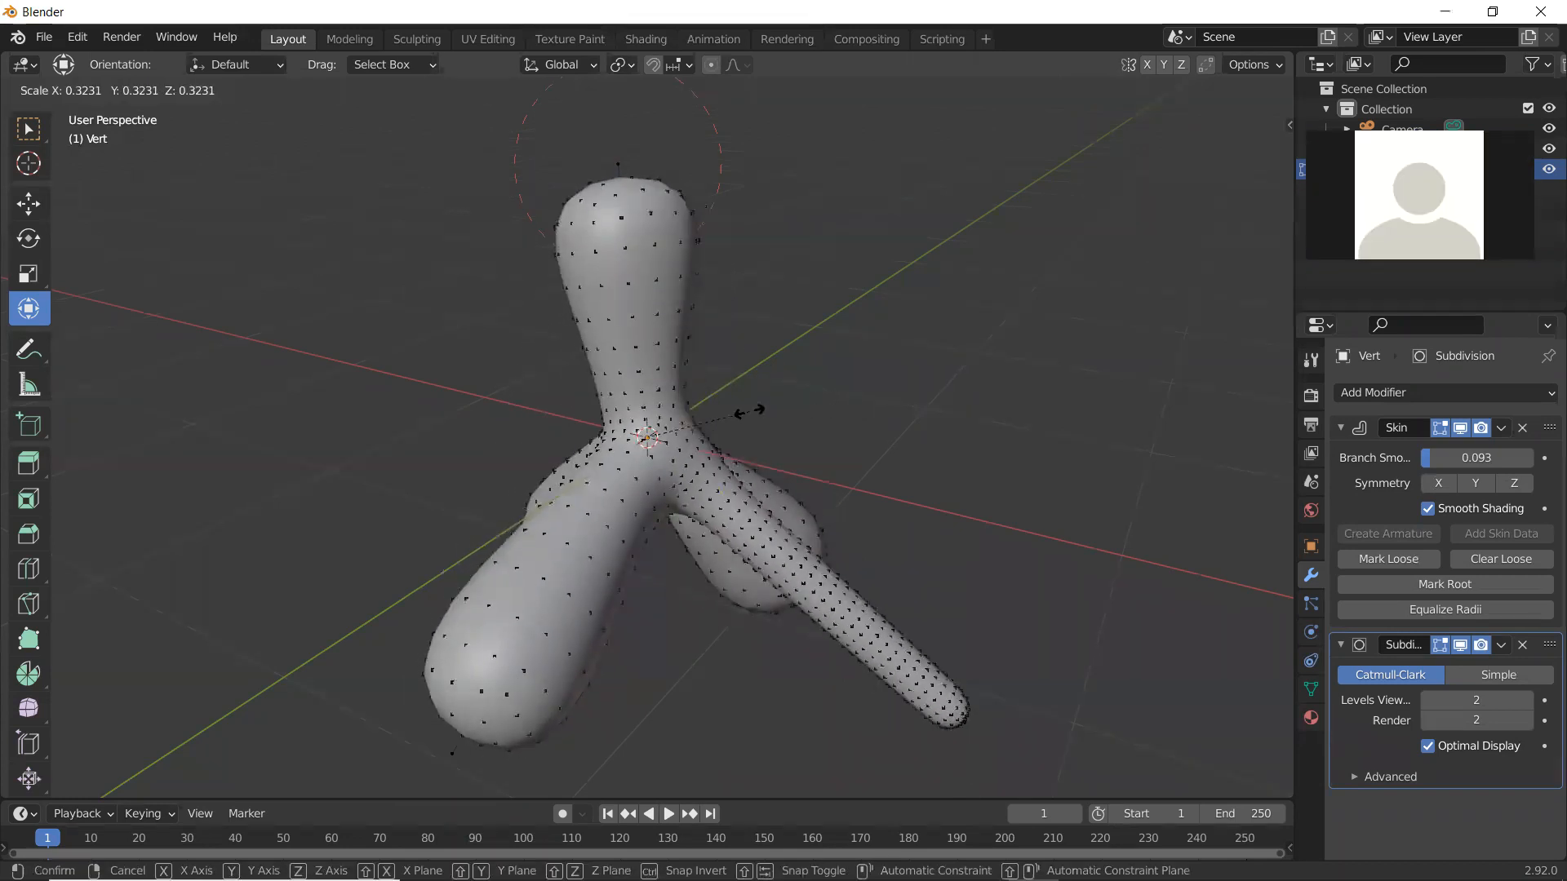
click(751, 411)
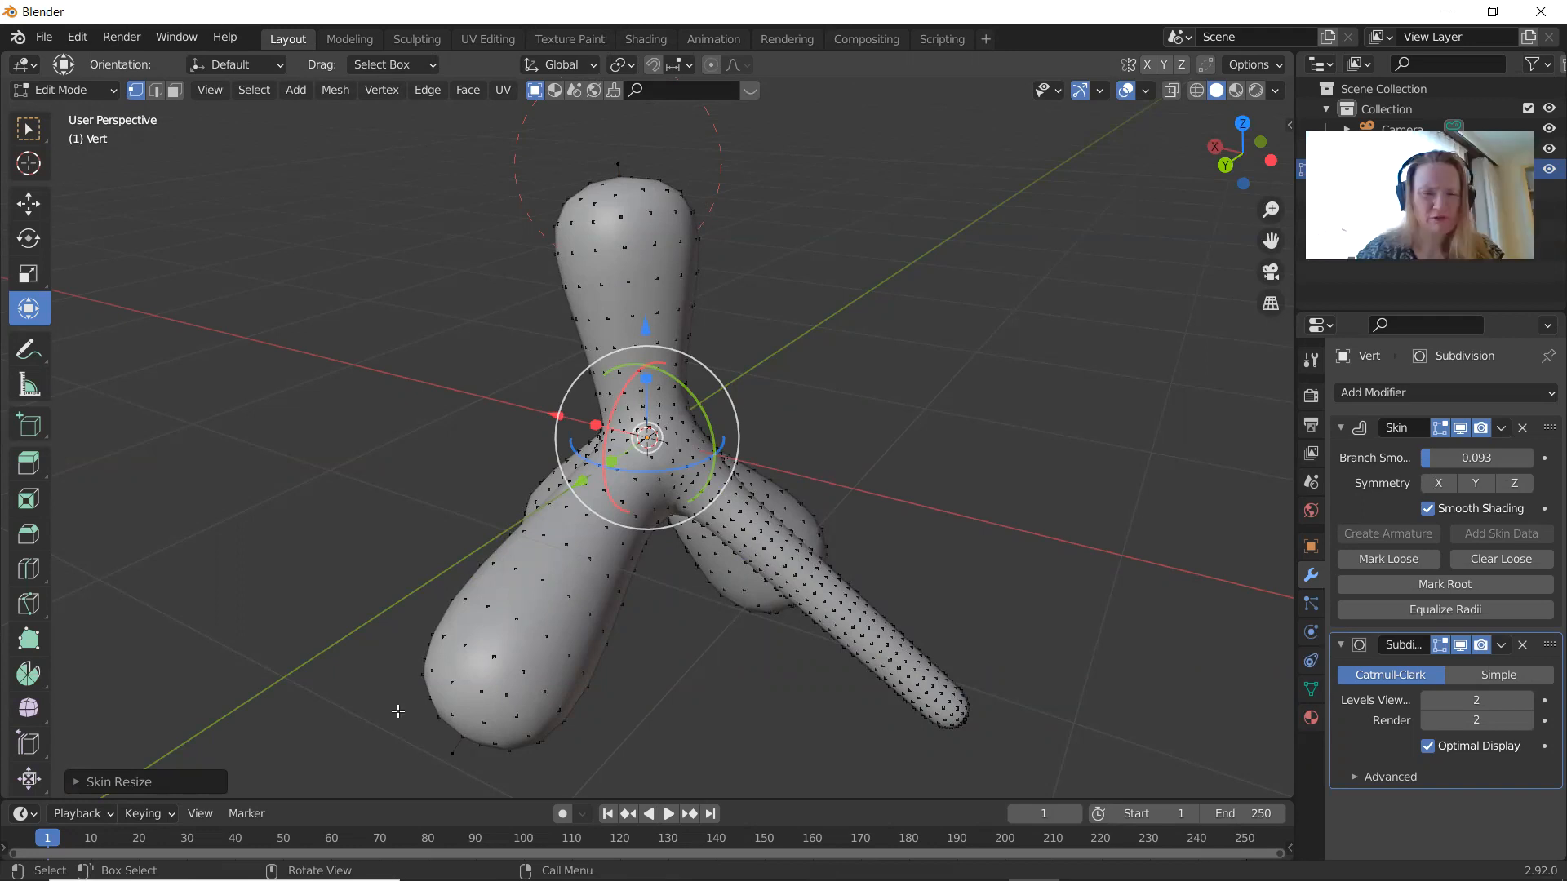
Step: Scale the skin radius at the tip of the positive Y lower branch to about 0.29
click(461, 743)
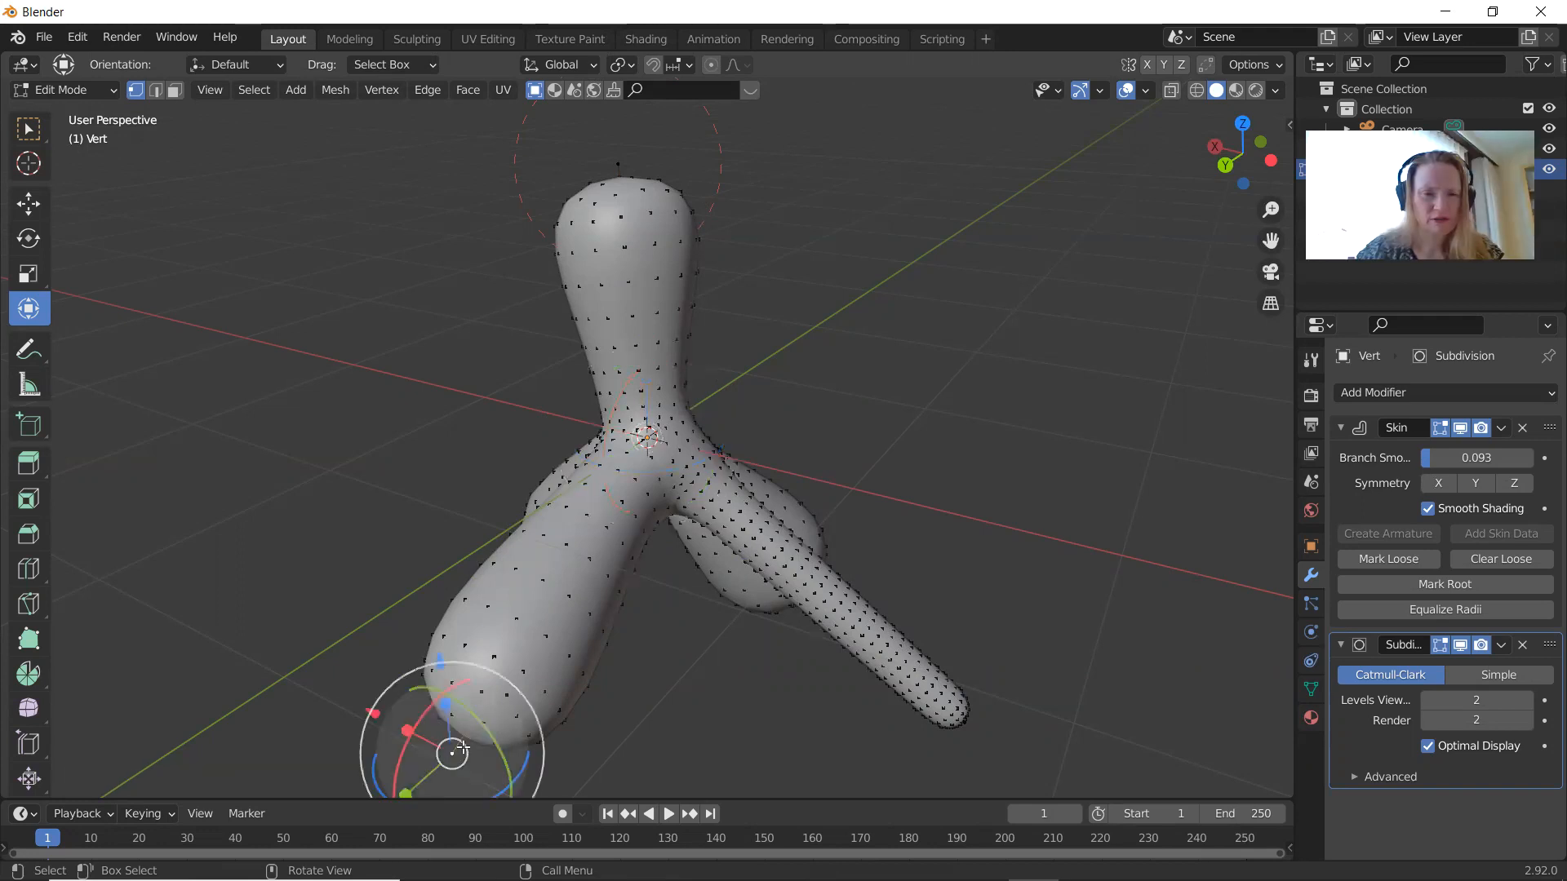
key(ctrl+a)
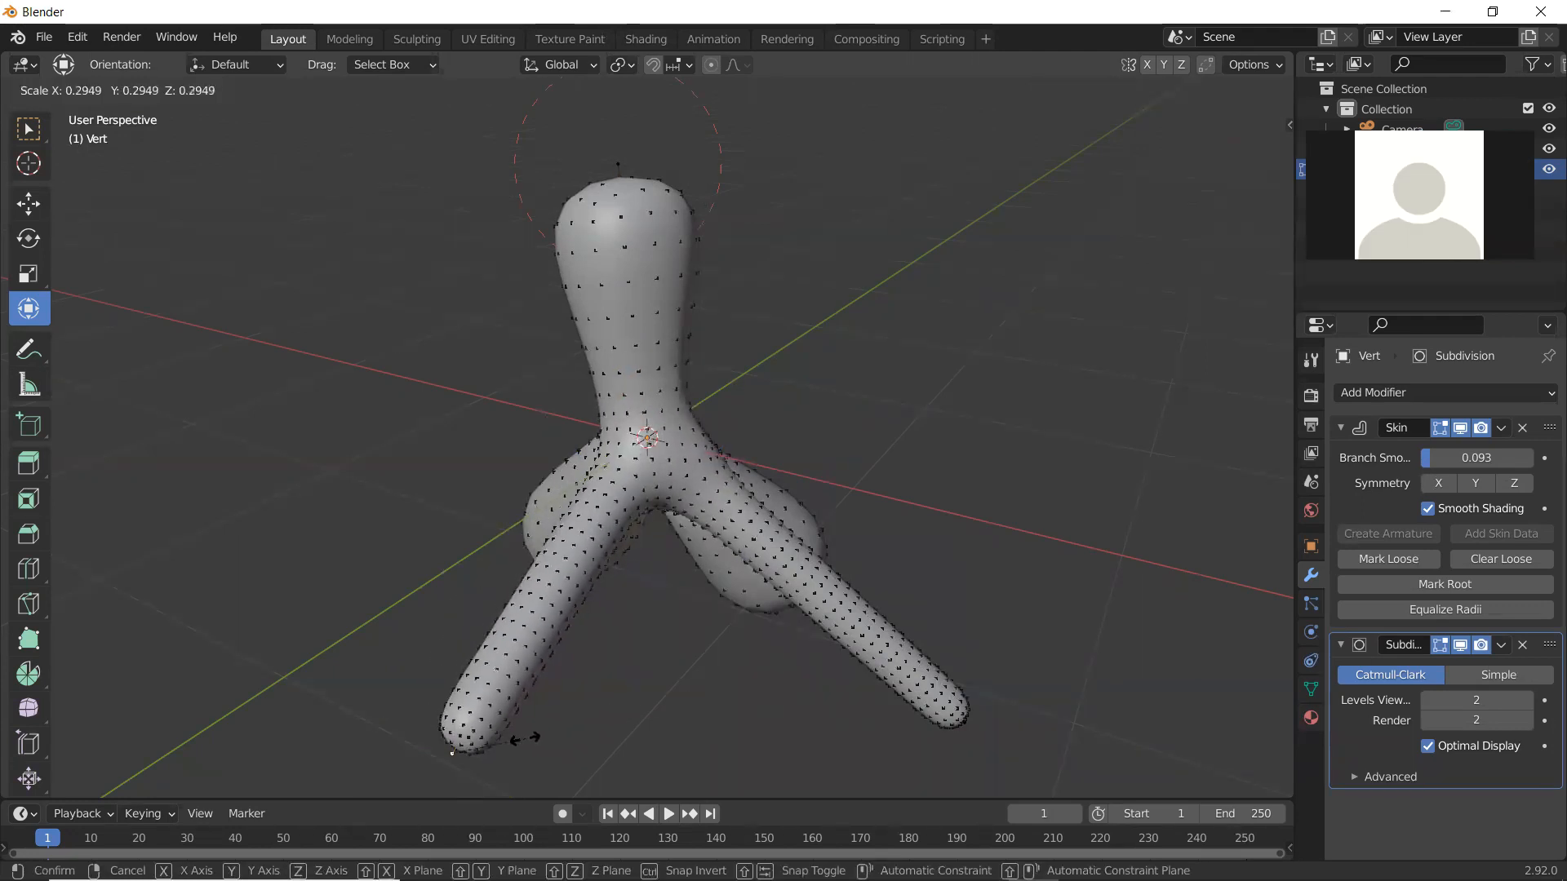
click(525, 735)
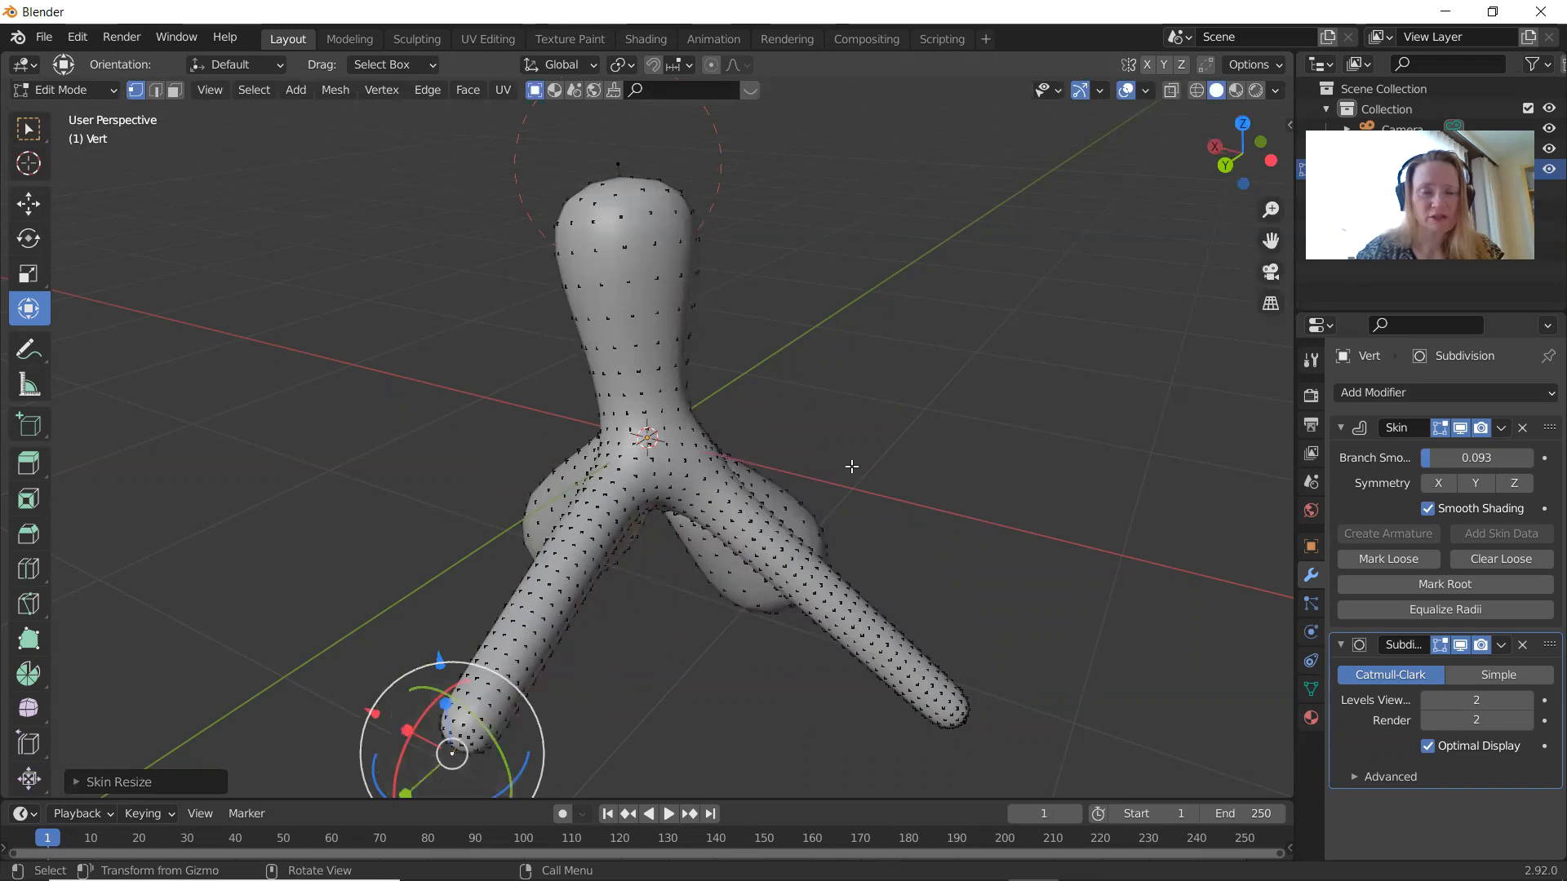
Step: Move the tip of the nearer thick lower branch outward, away from the thin branches, and shrink its skin radius
middle_drag(852, 465, 739, 491)
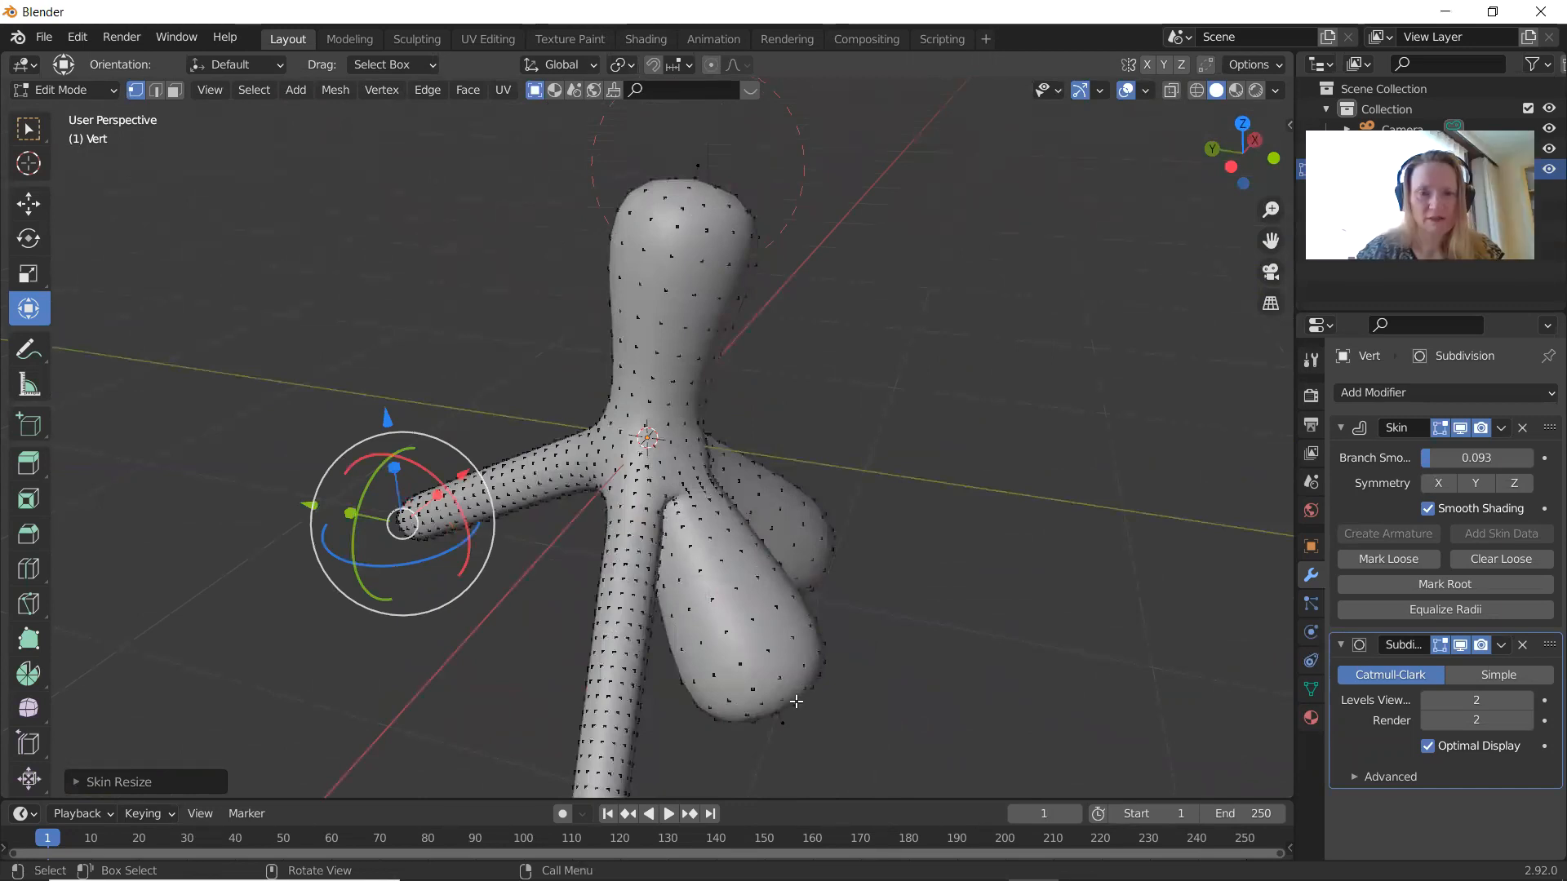
click(779, 722)
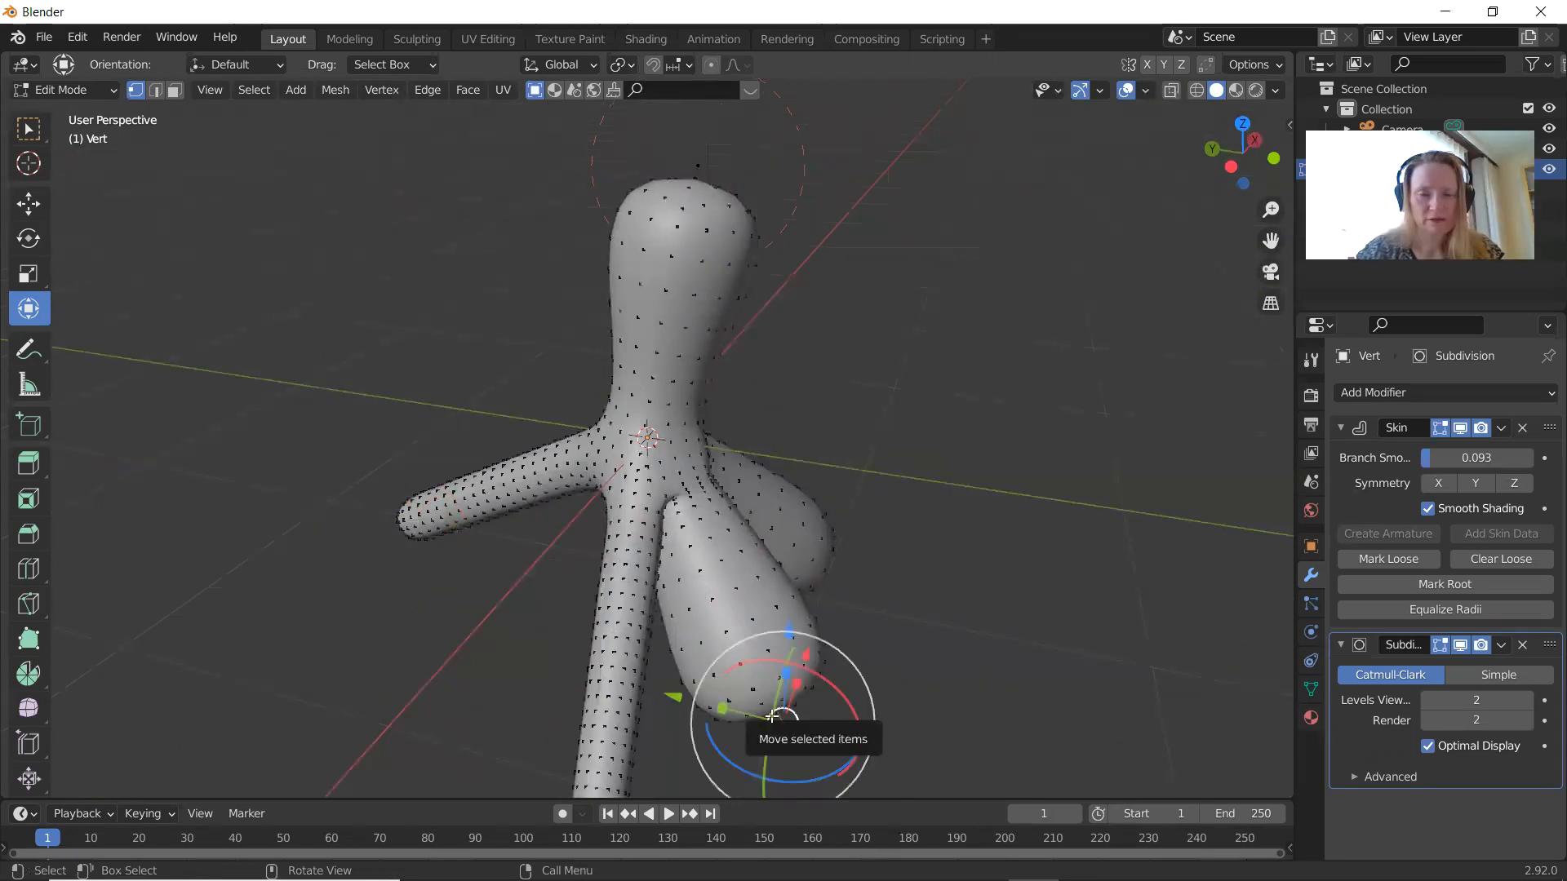
key(g)
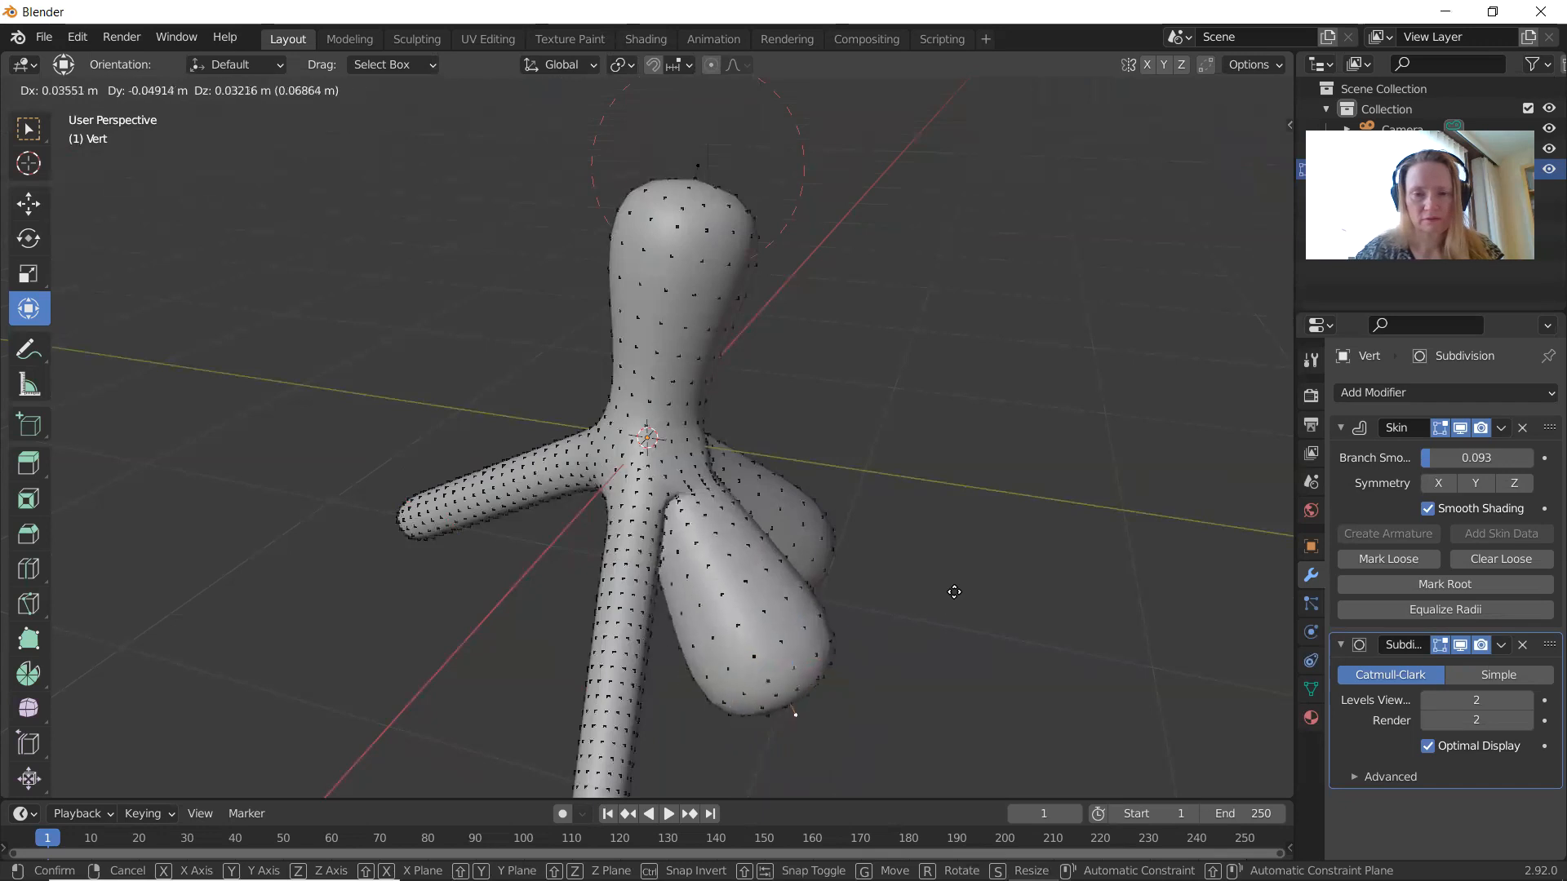
click(1105, 592)
key(ctrl+a)
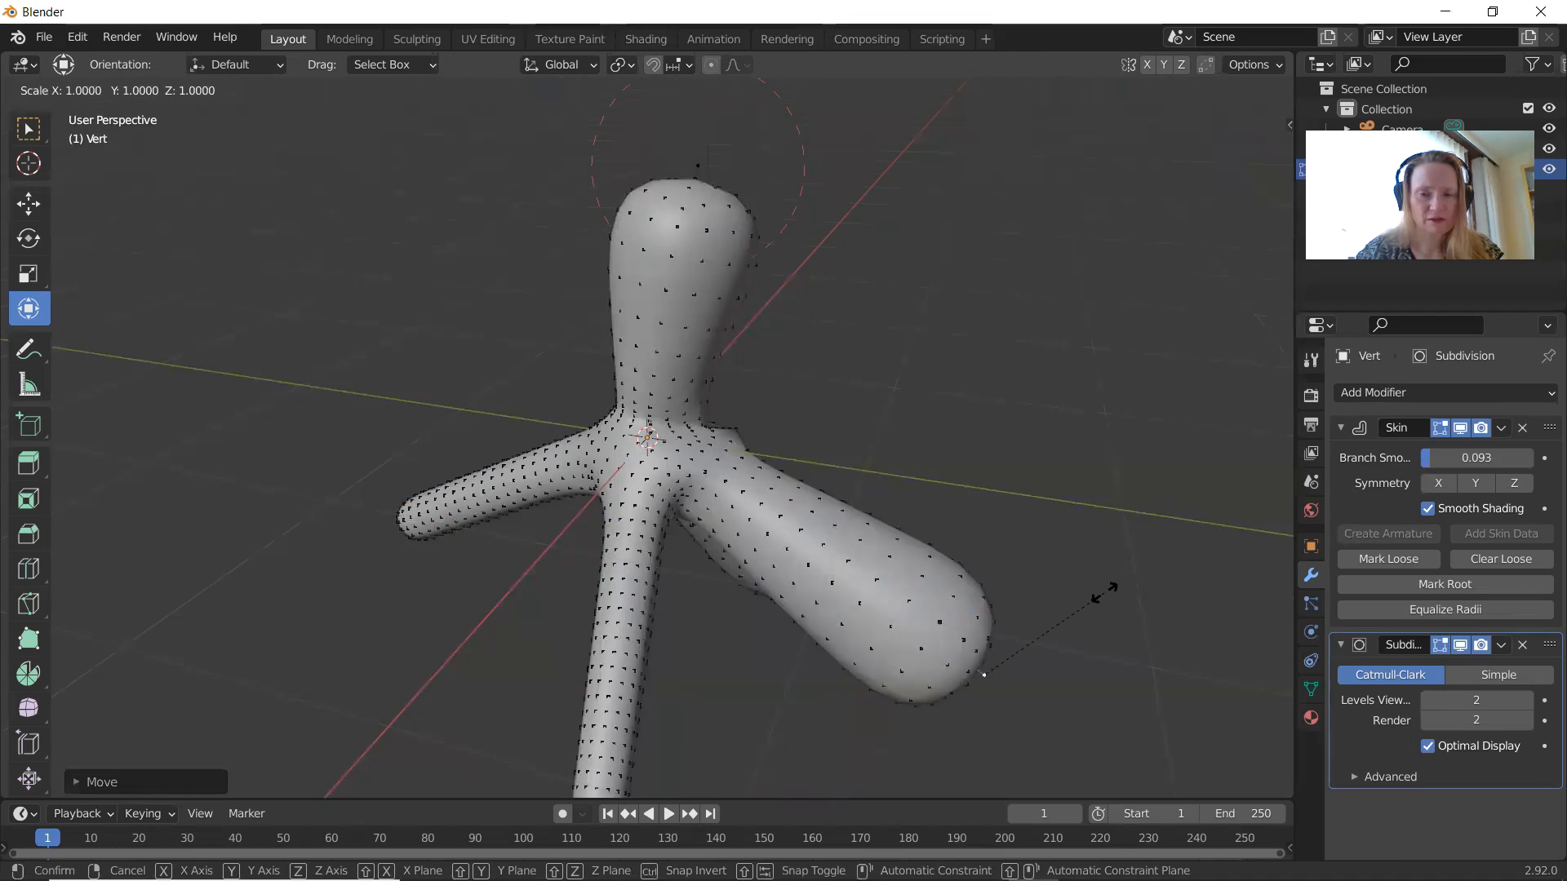
click(1027, 649)
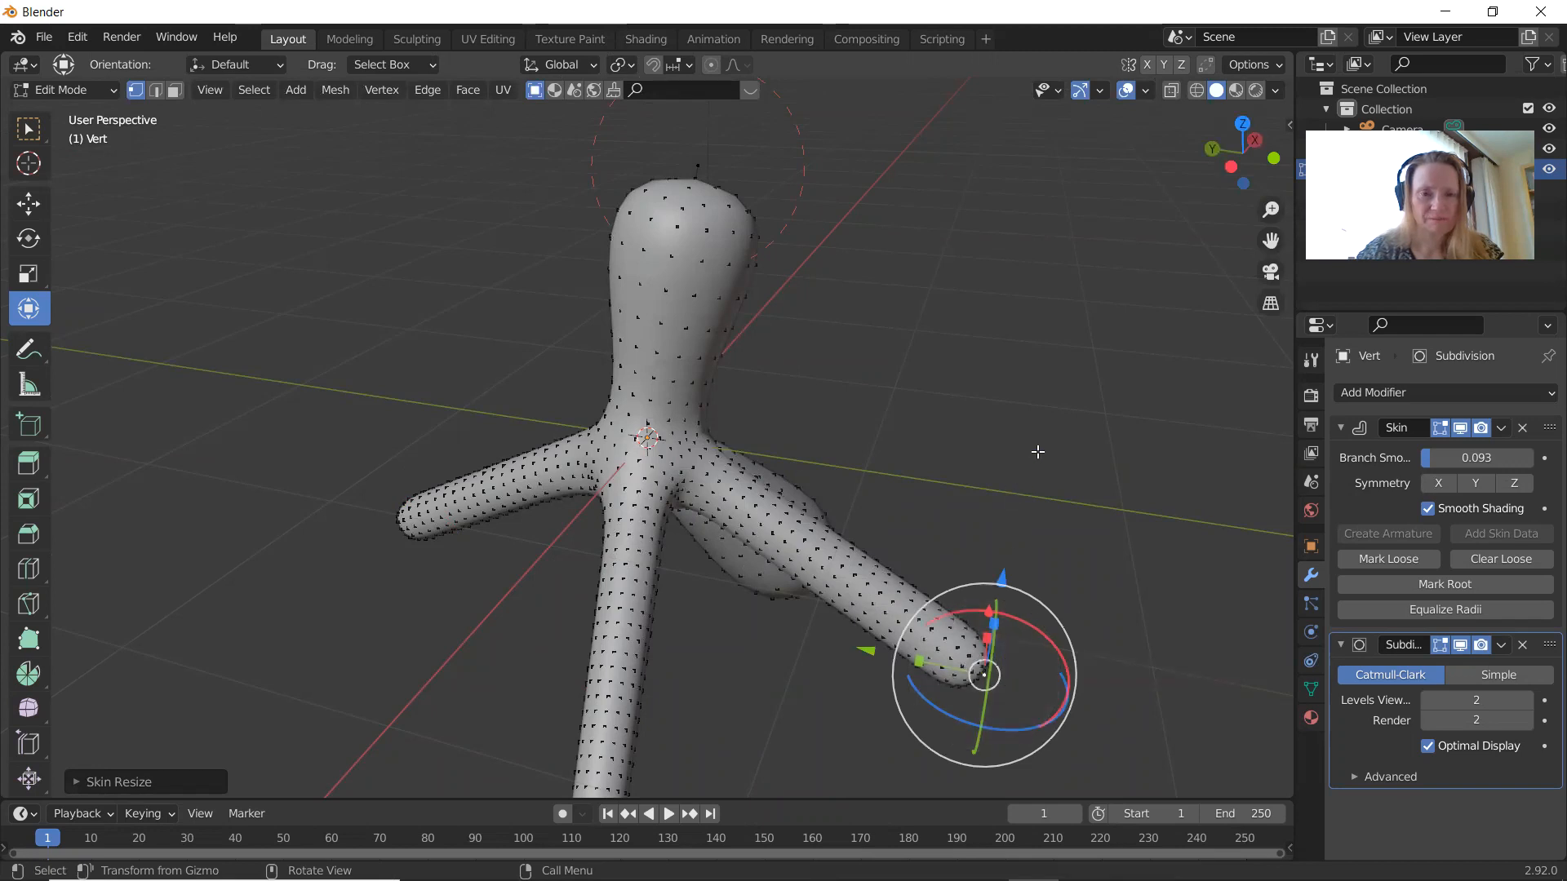
Step: Slightly enlarge the skin radius at the origin vertex to thicken the central junction
click(647, 437)
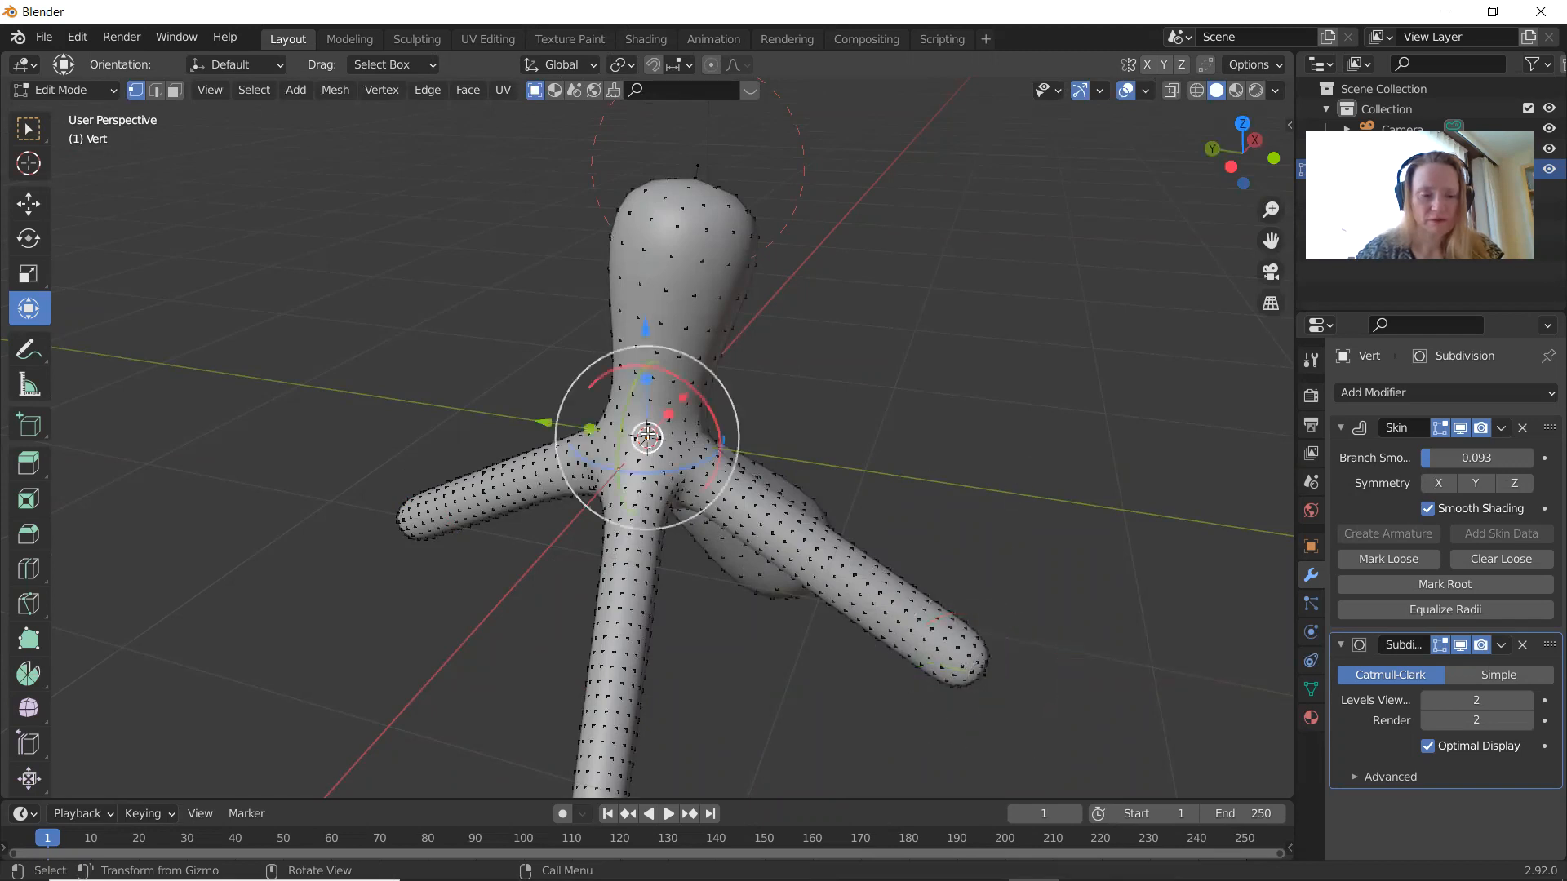
key(ctrl+a)
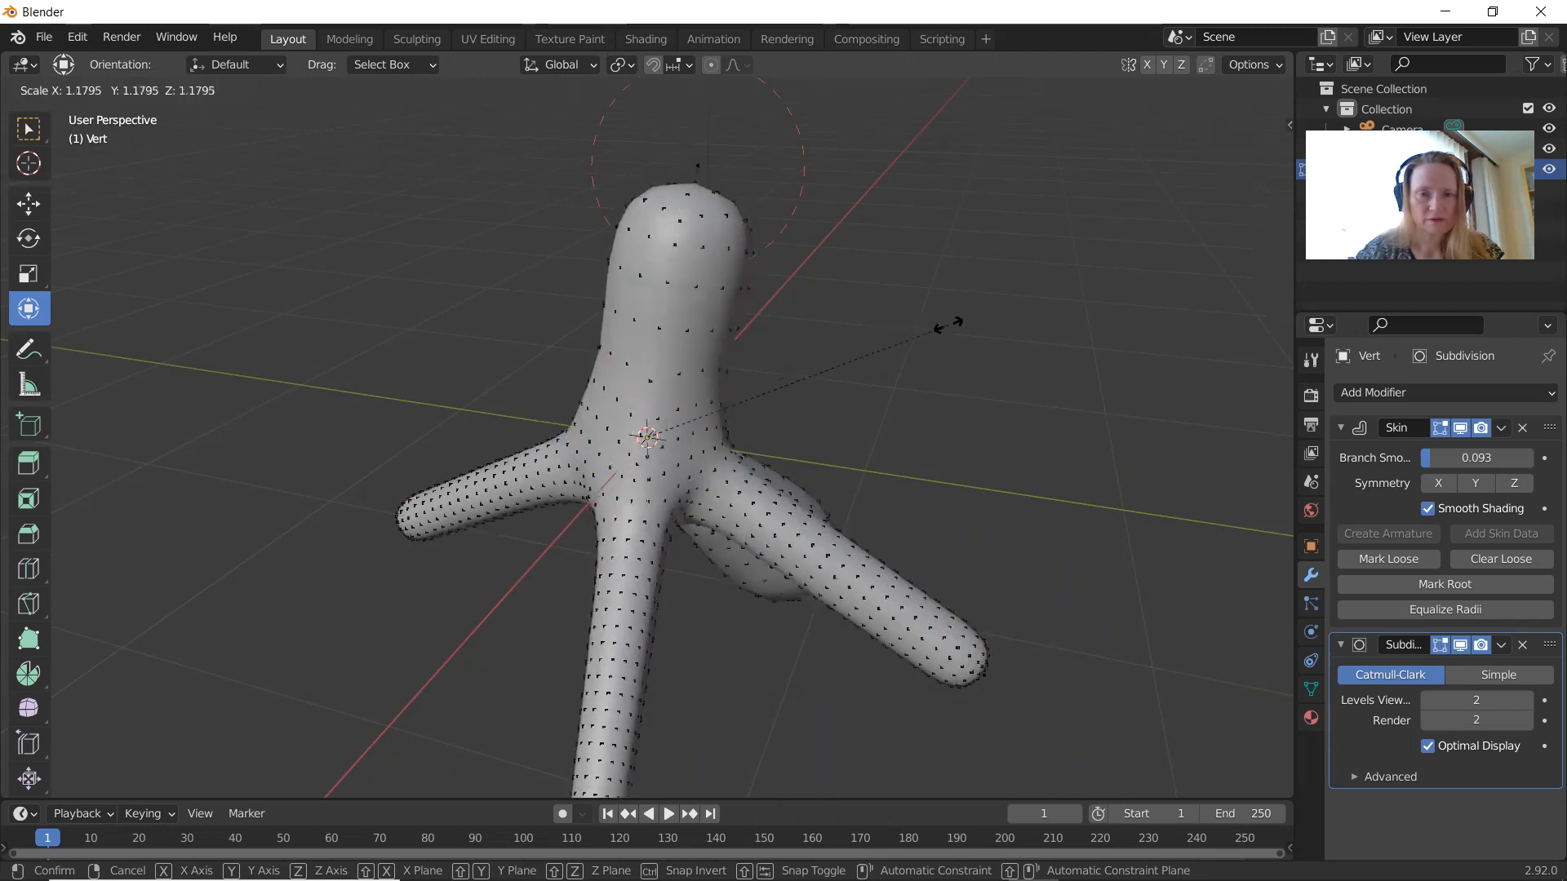
click(971, 323)
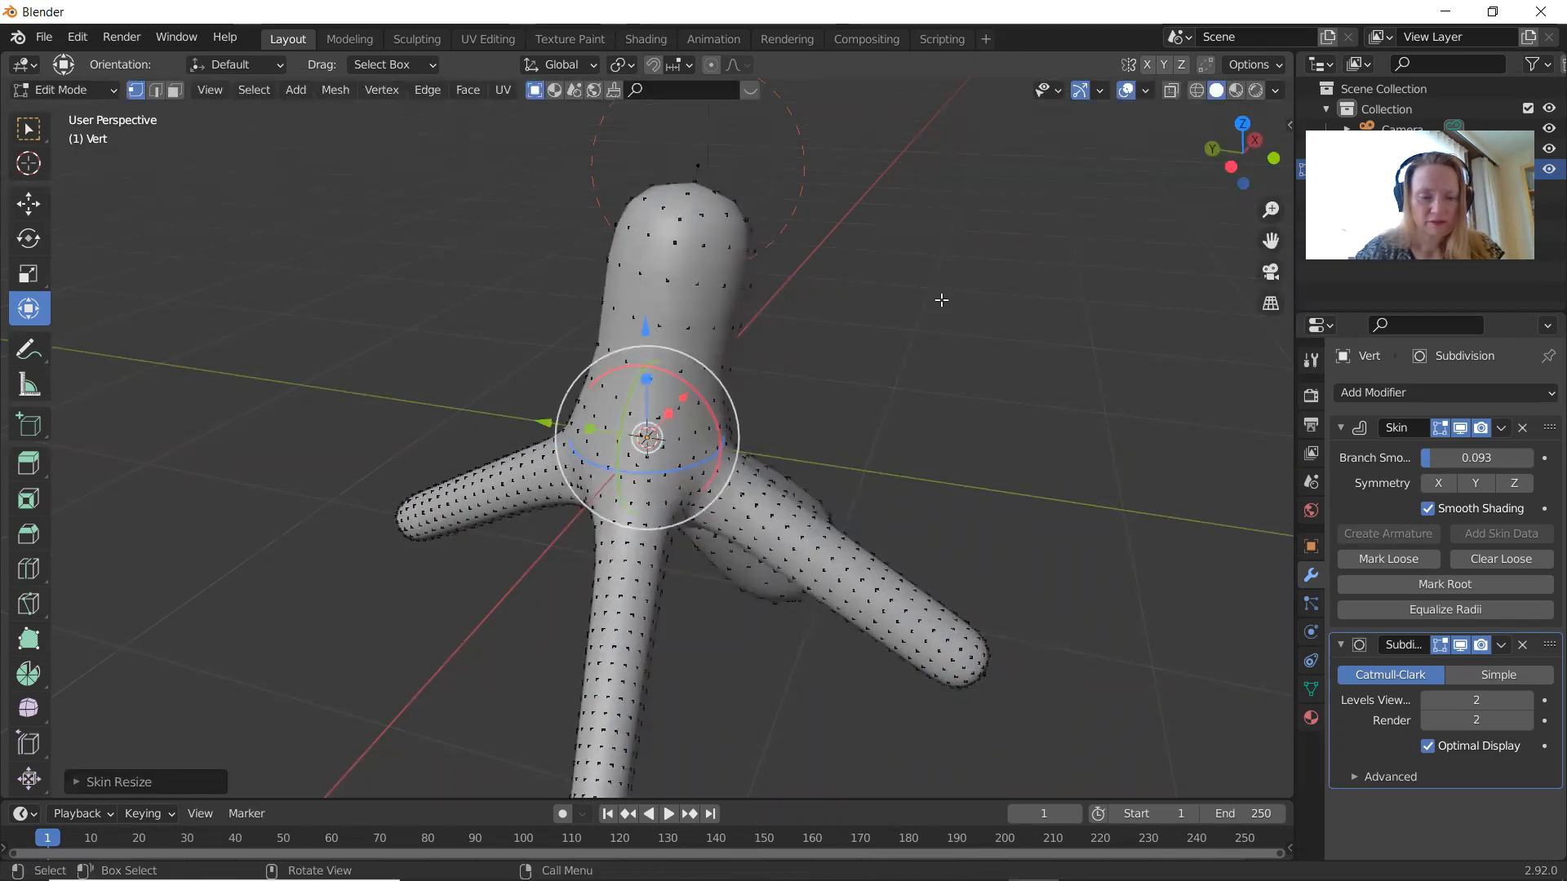
Step: Extrude the top vertex diagonally upward to the side to lengthen the trunk into a curved upper limb
middle_drag(938, 408, 990, 475)
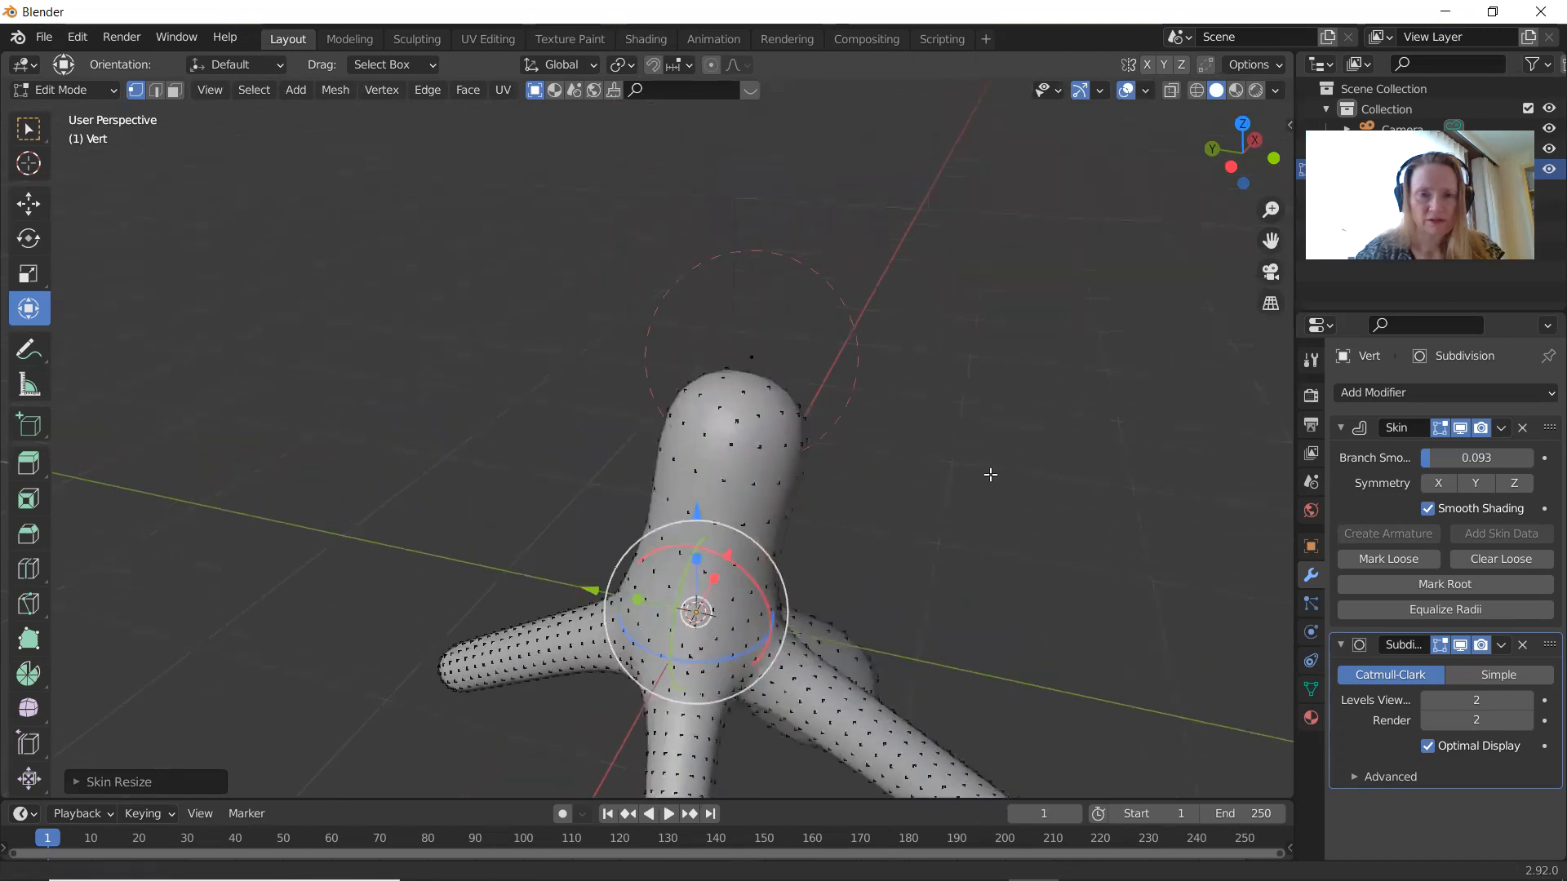
click(747, 358)
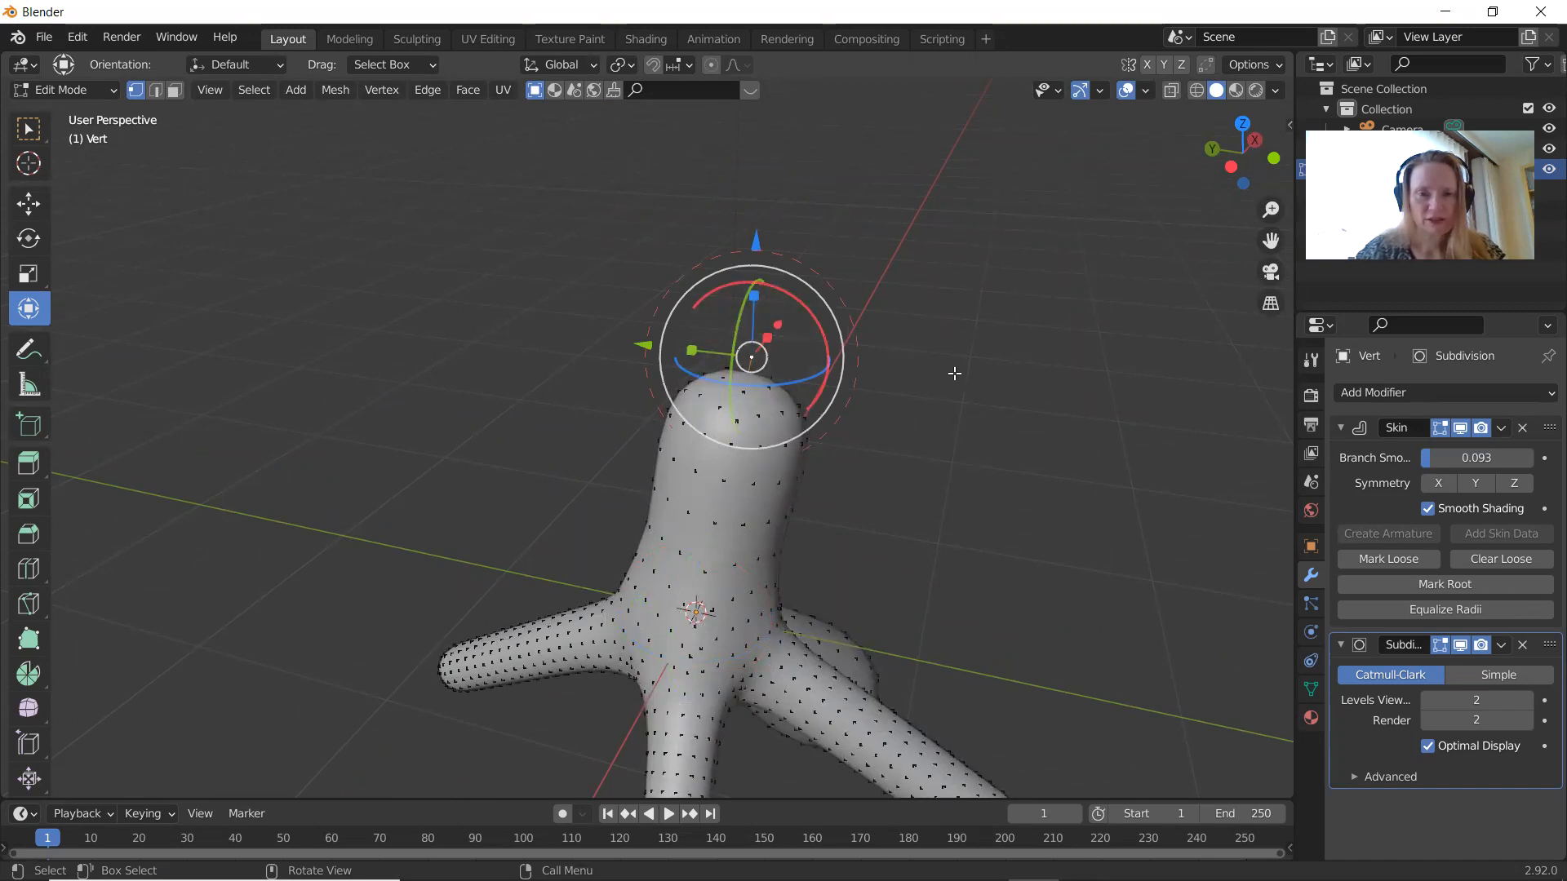
scroll(955, 372, down, 1)
key(g)
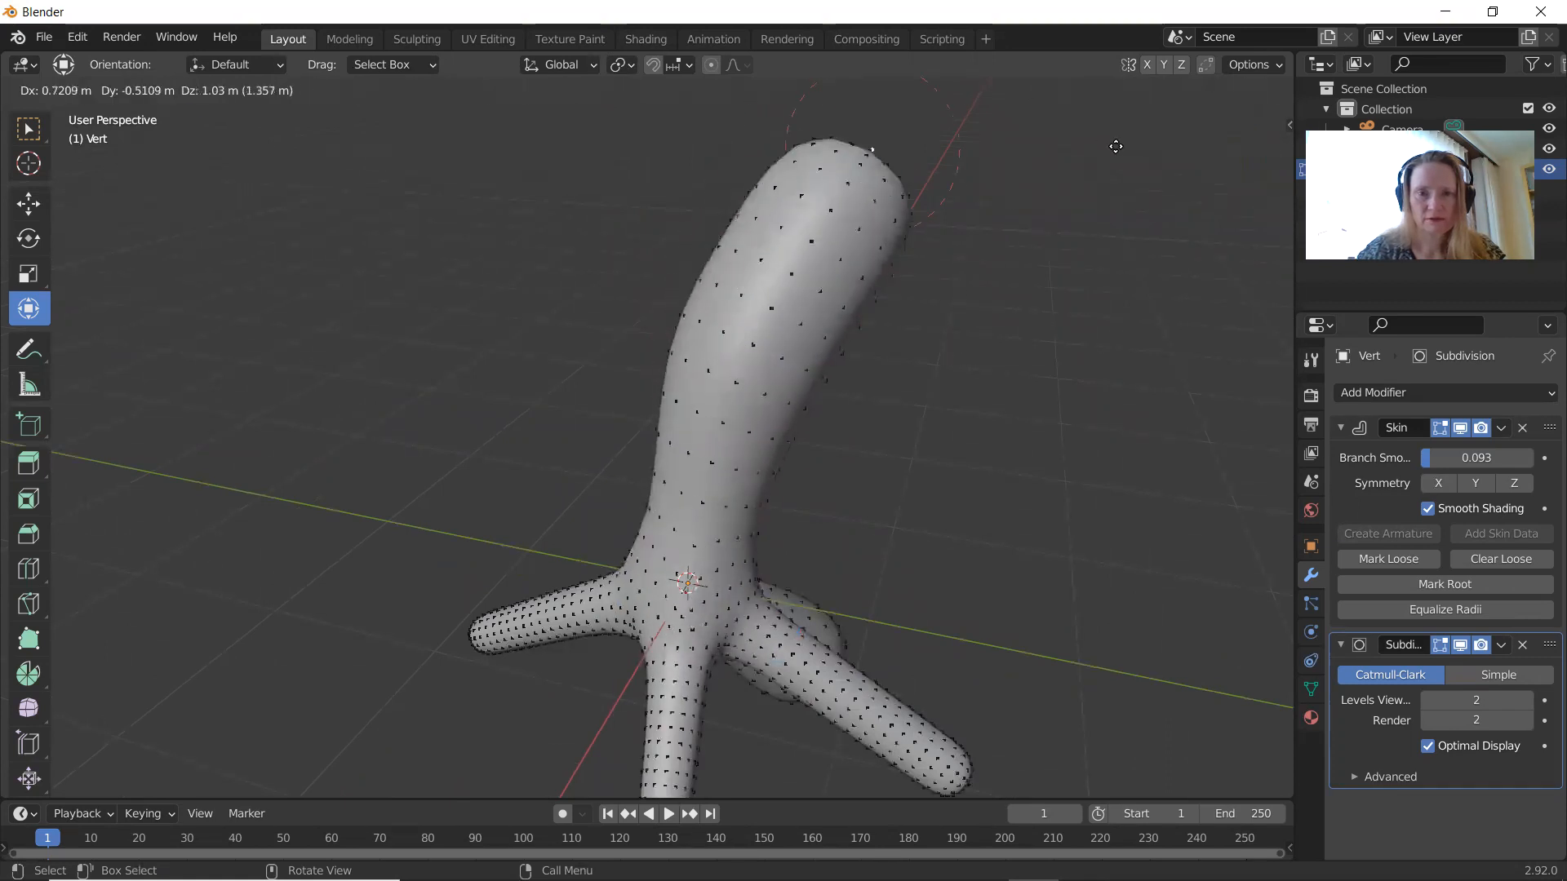
click(1185, 139)
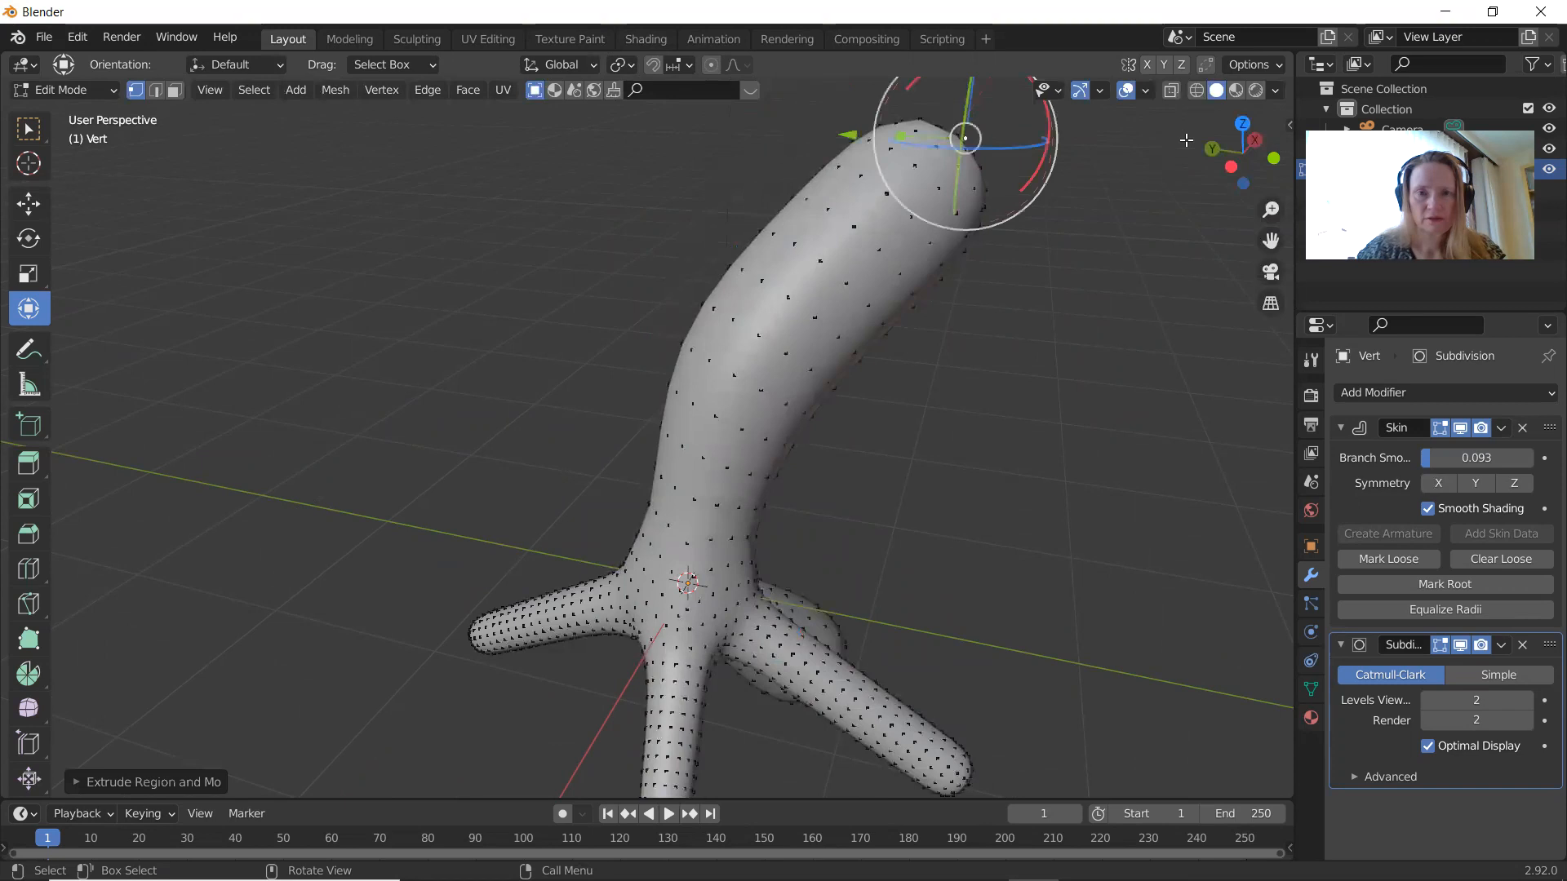
middle_drag(999, 382, 988, 345)
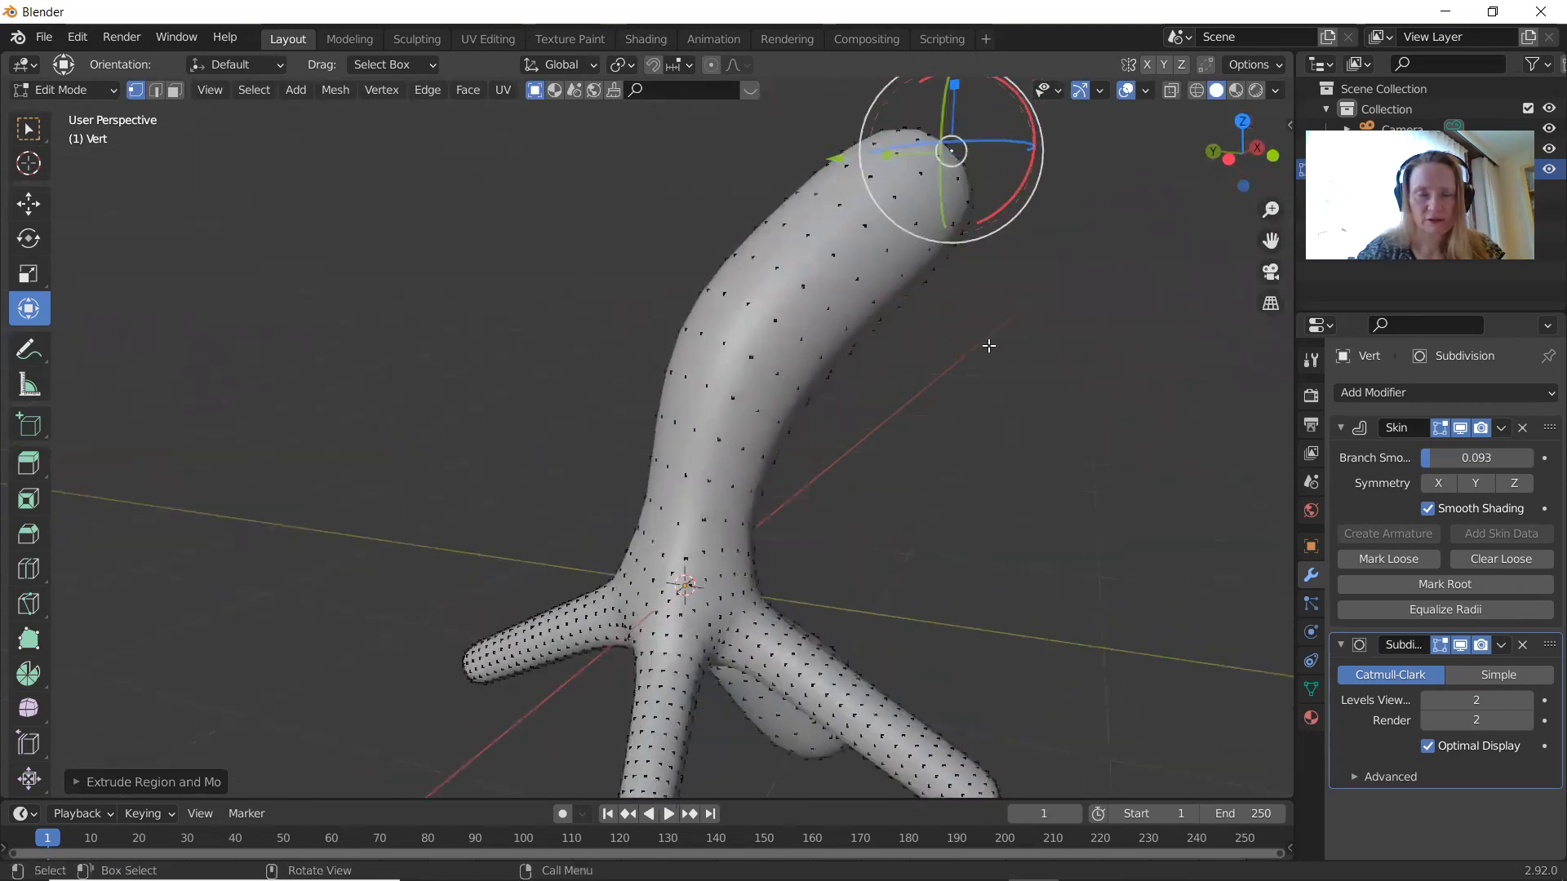
Step: Shrink the skin radius at the upper limb's tip and at the bend vertex in the middle of the trunk
scroll(988, 345, down, 2)
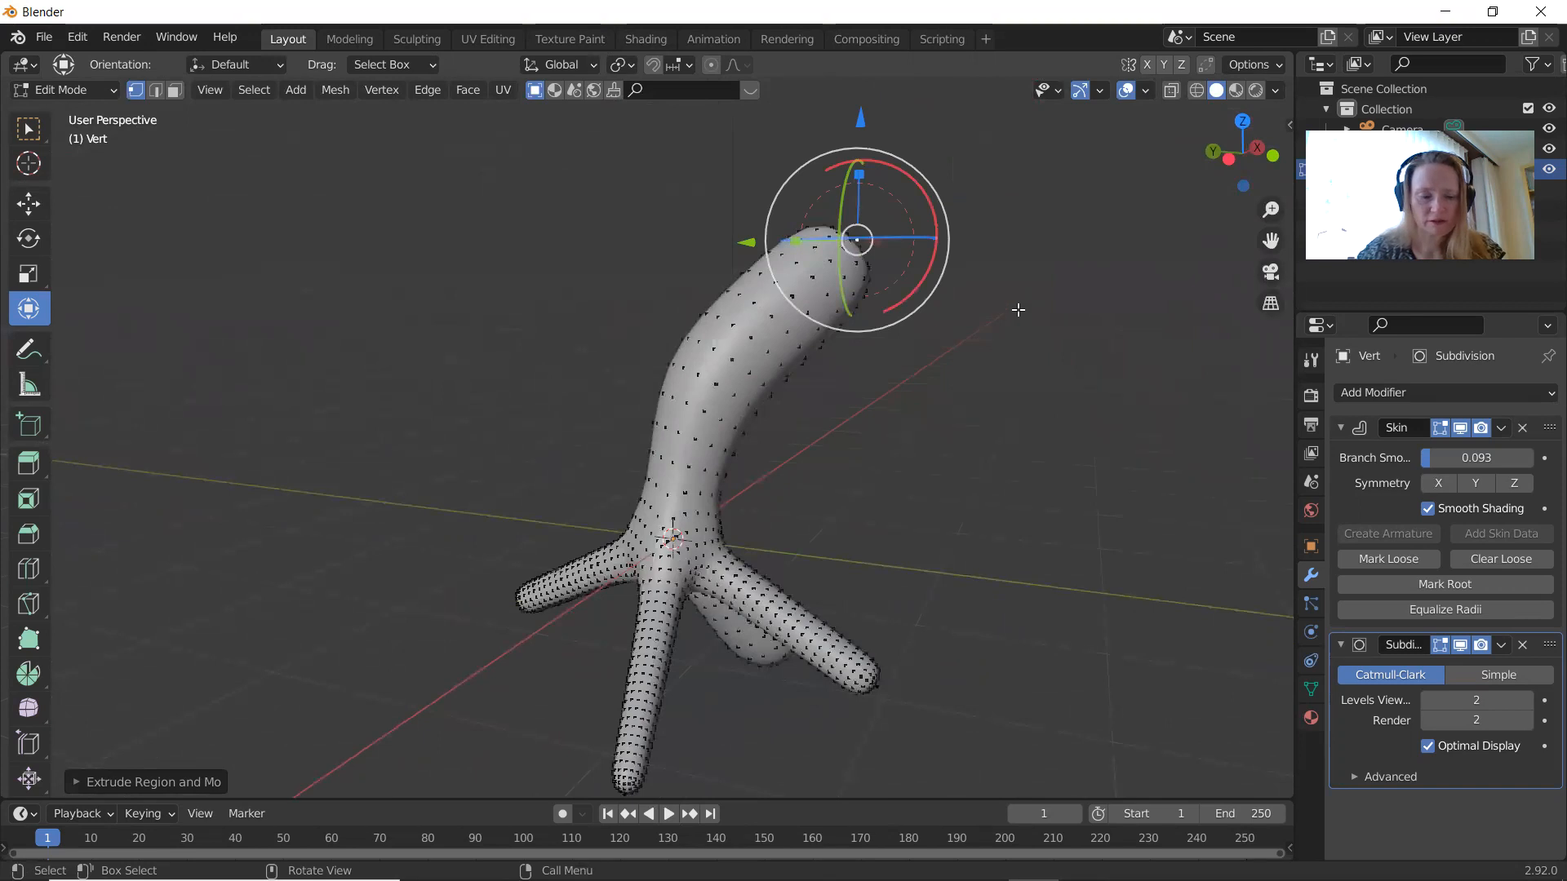
key(ctrl+a)
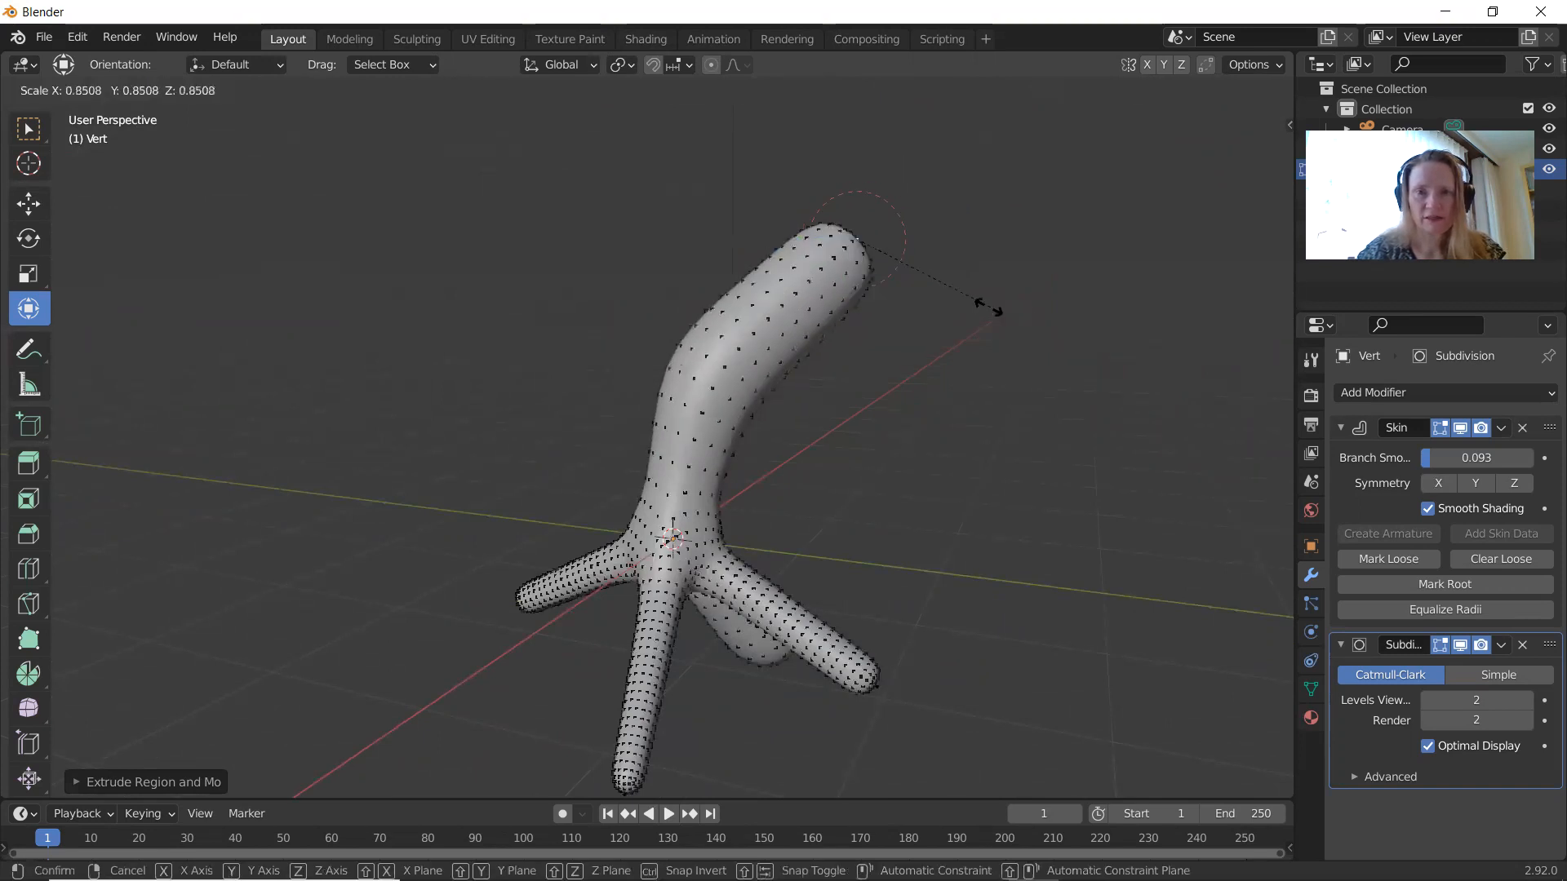
click(932, 282)
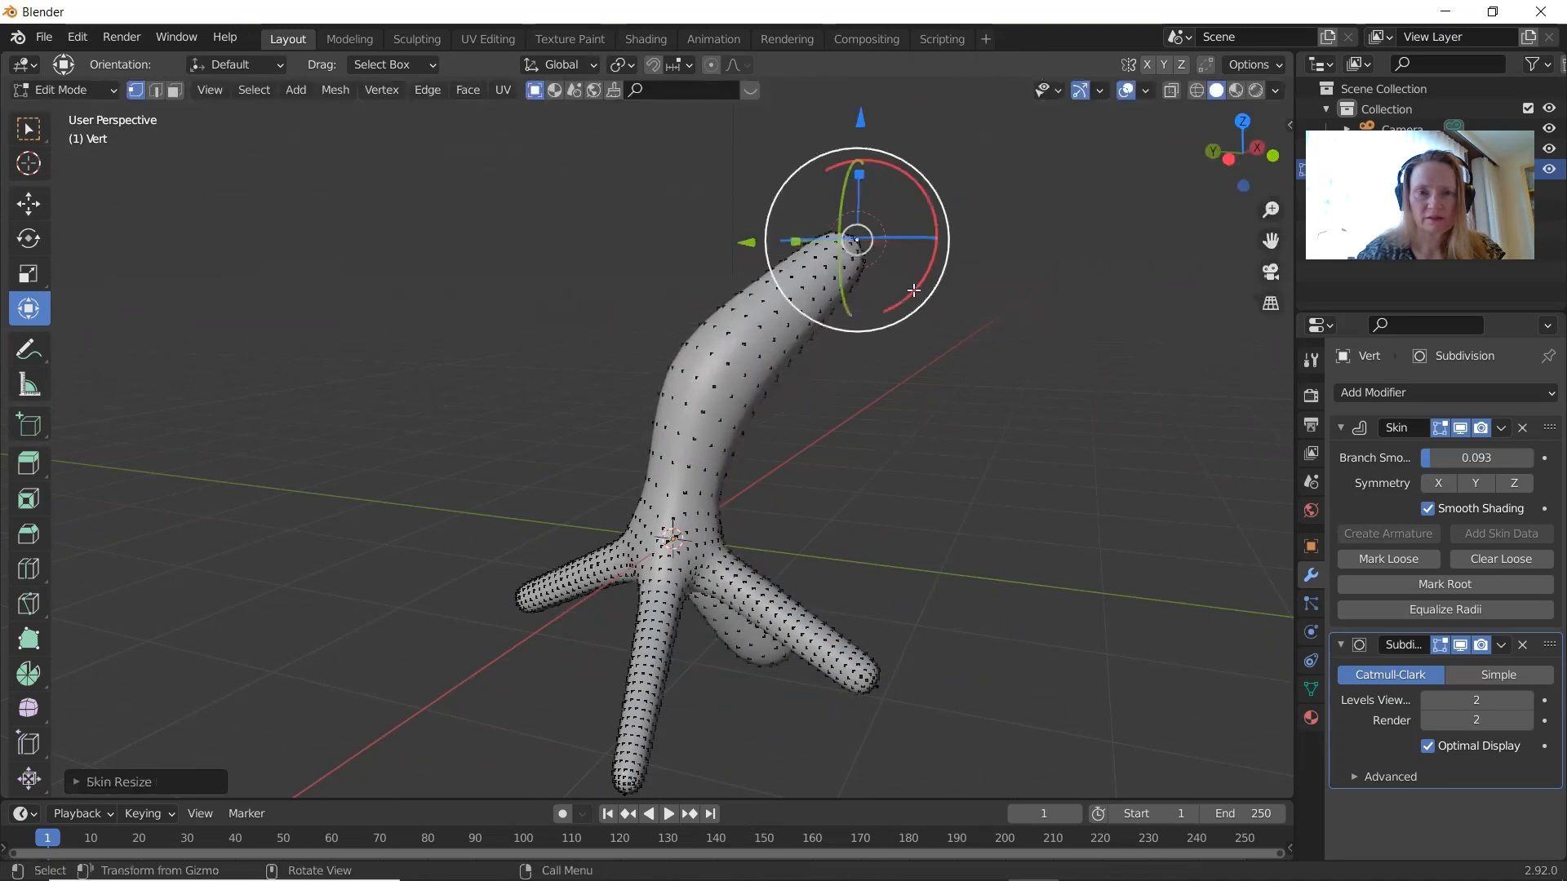
click(719, 365)
key(ctrl+a)
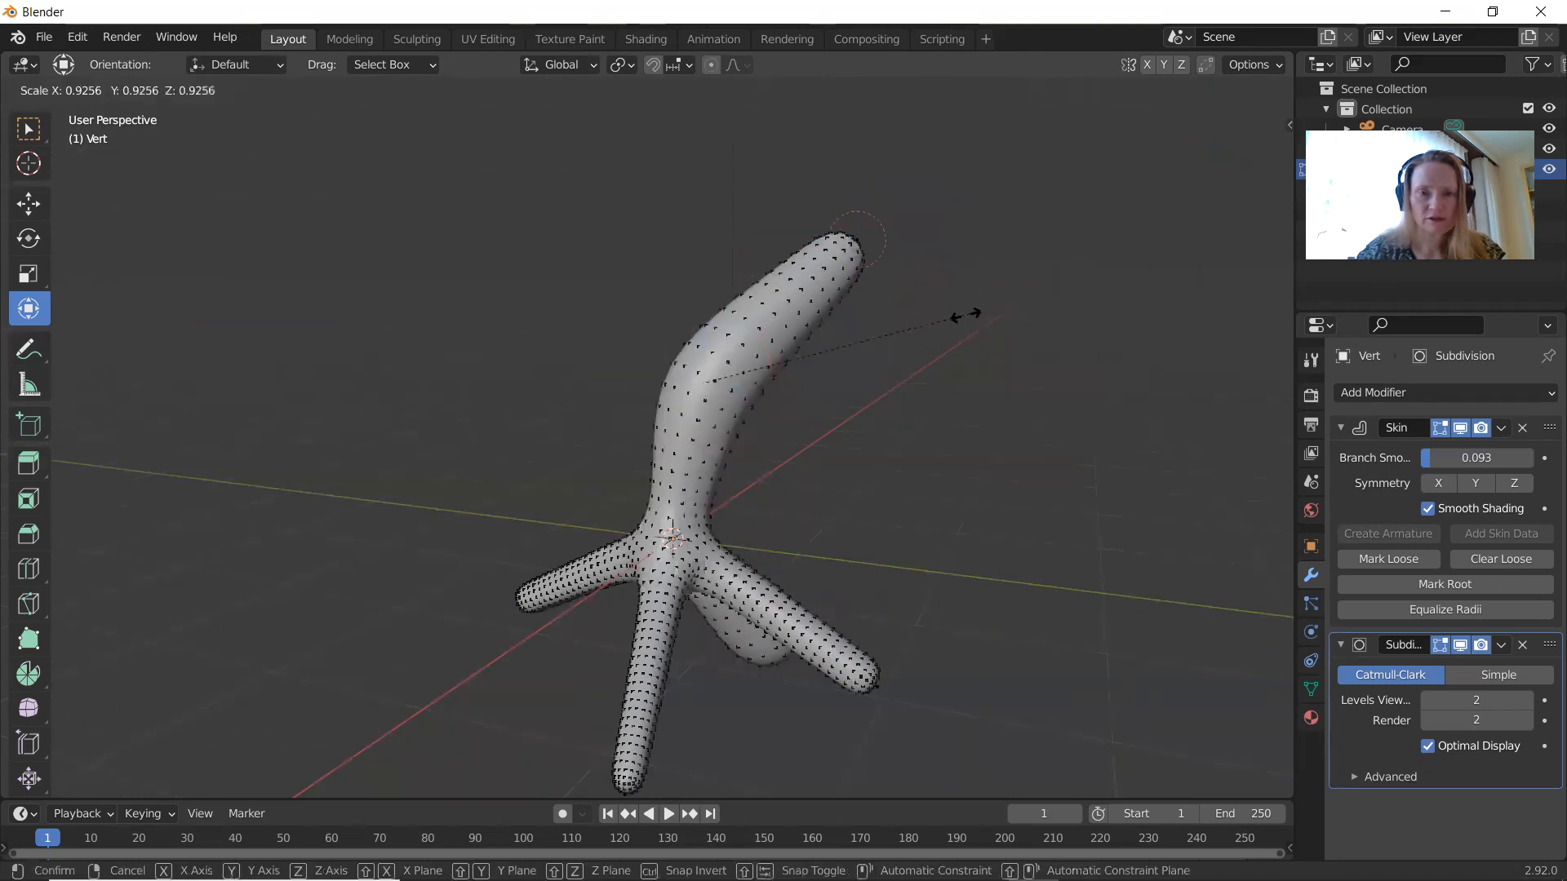
click(901, 348)
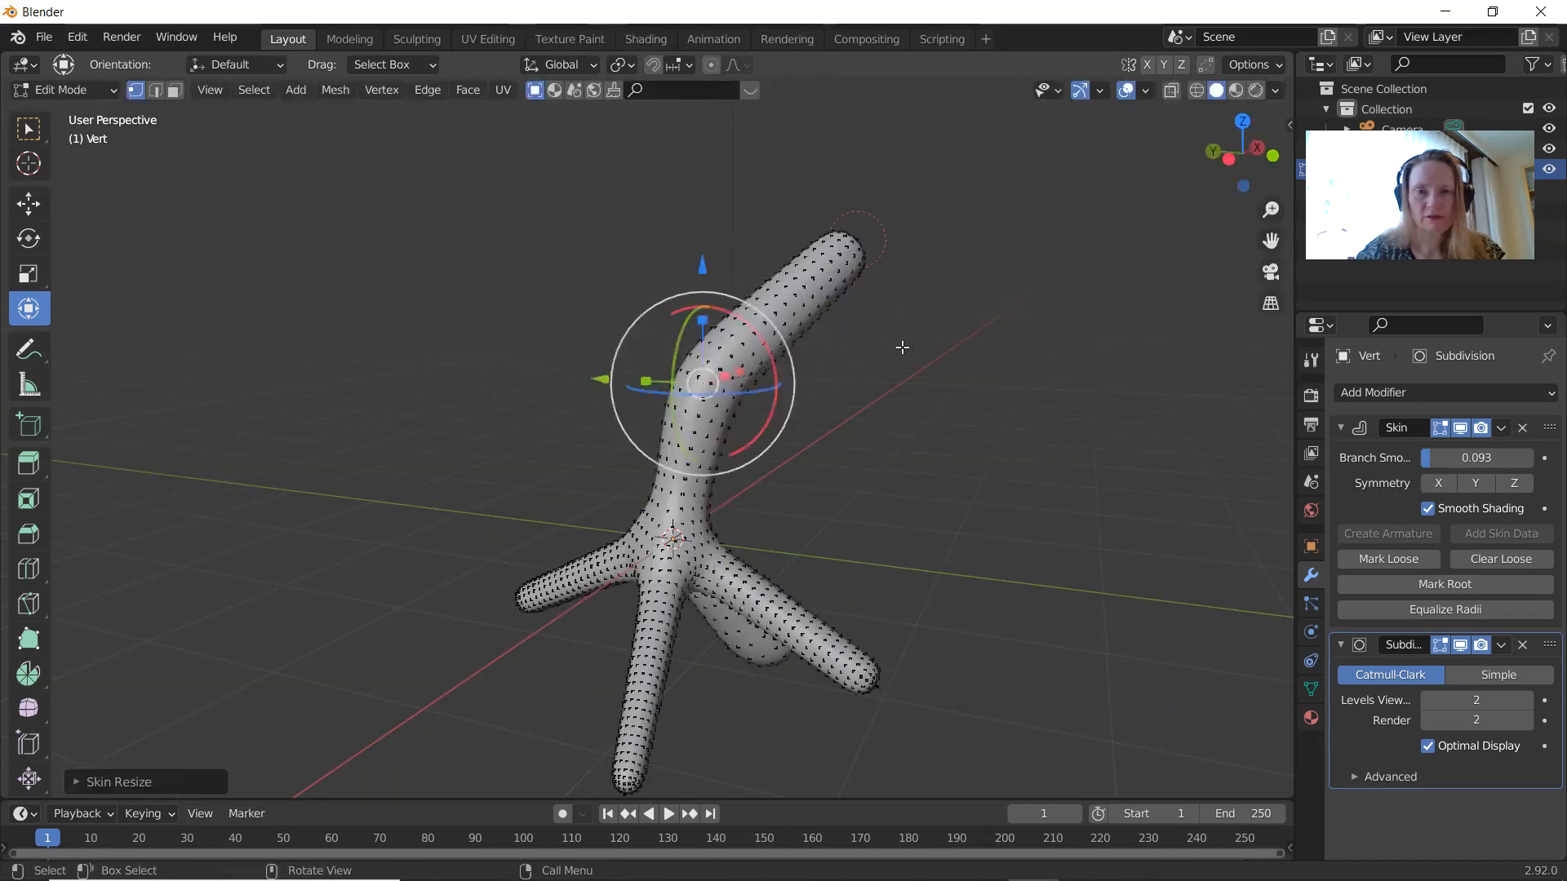
Step: Move the upper limb's tip along the Y and X axes to bring it back roughly above the central junction
click(849, 247)
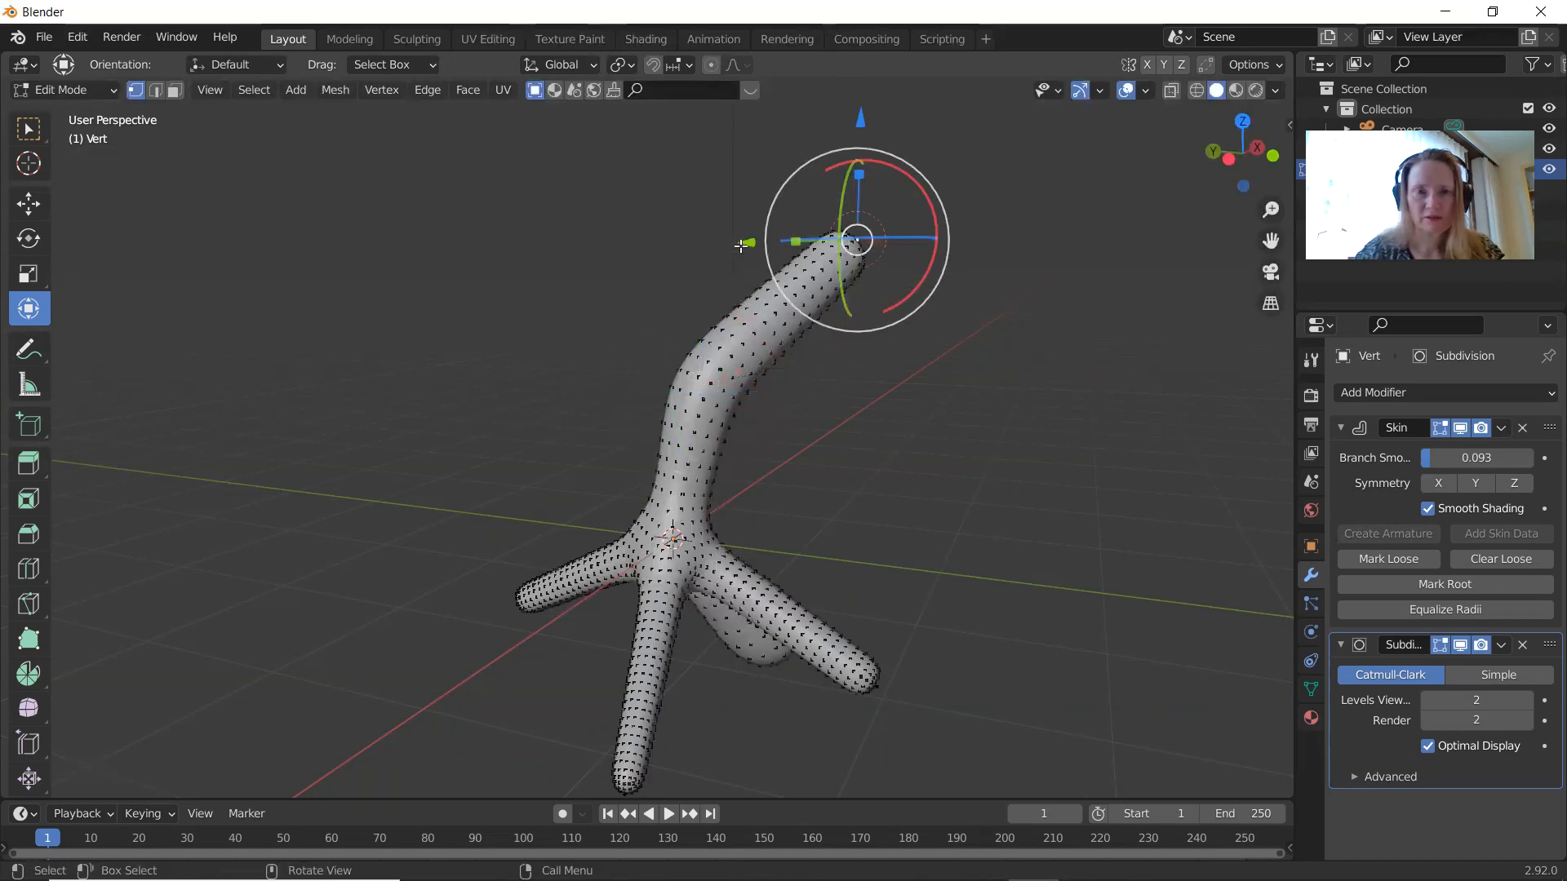
drag(746, 242, 553, 287)
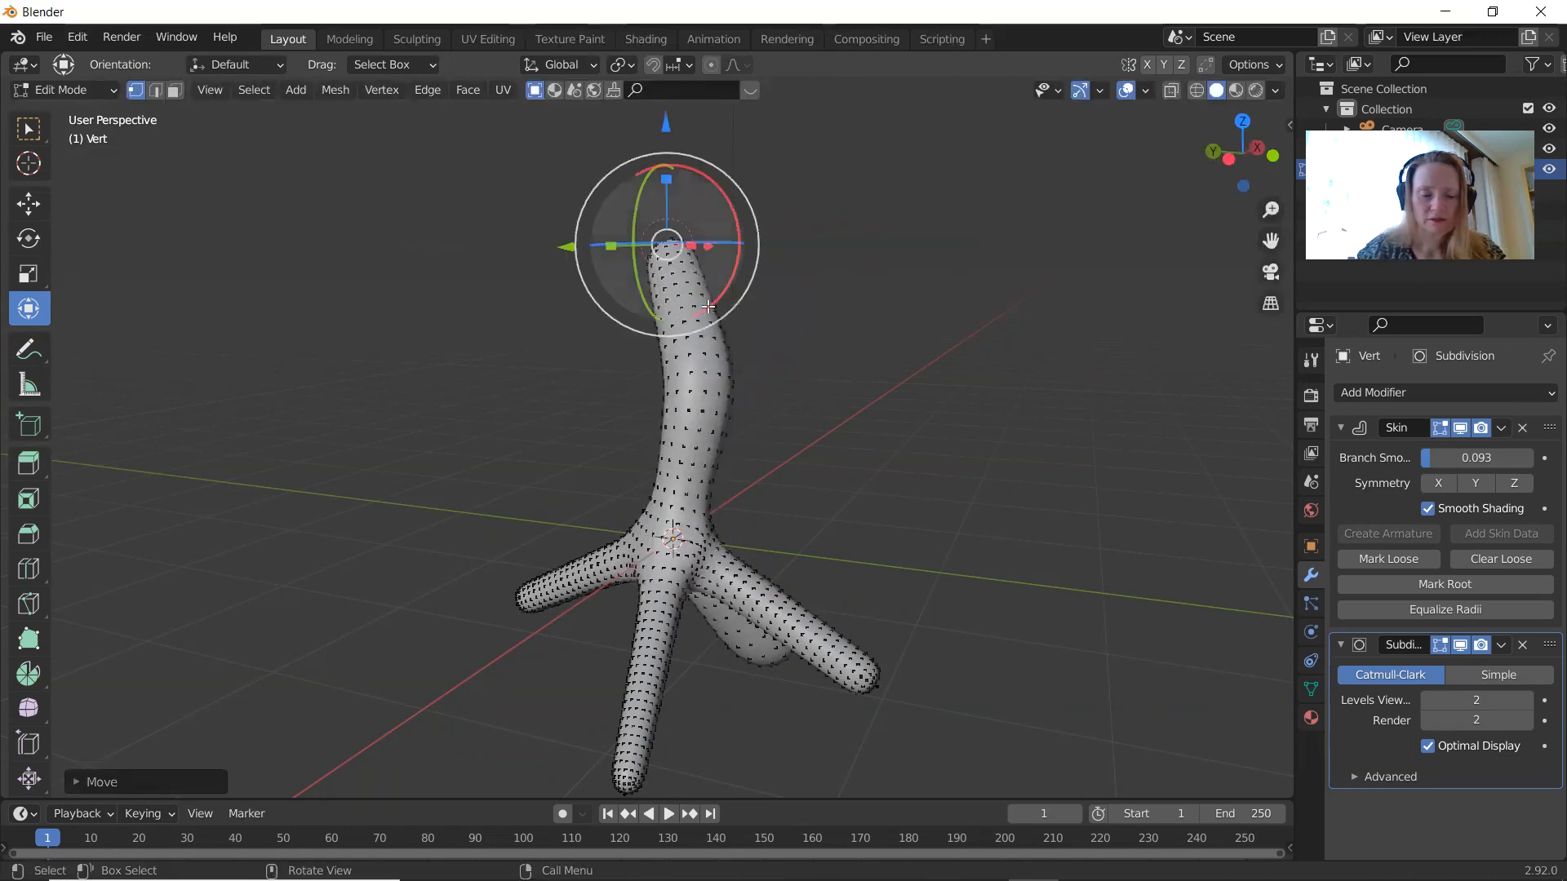
middle_drag(690, 304, 903, 327)
drag(414, 243, 497, 245)
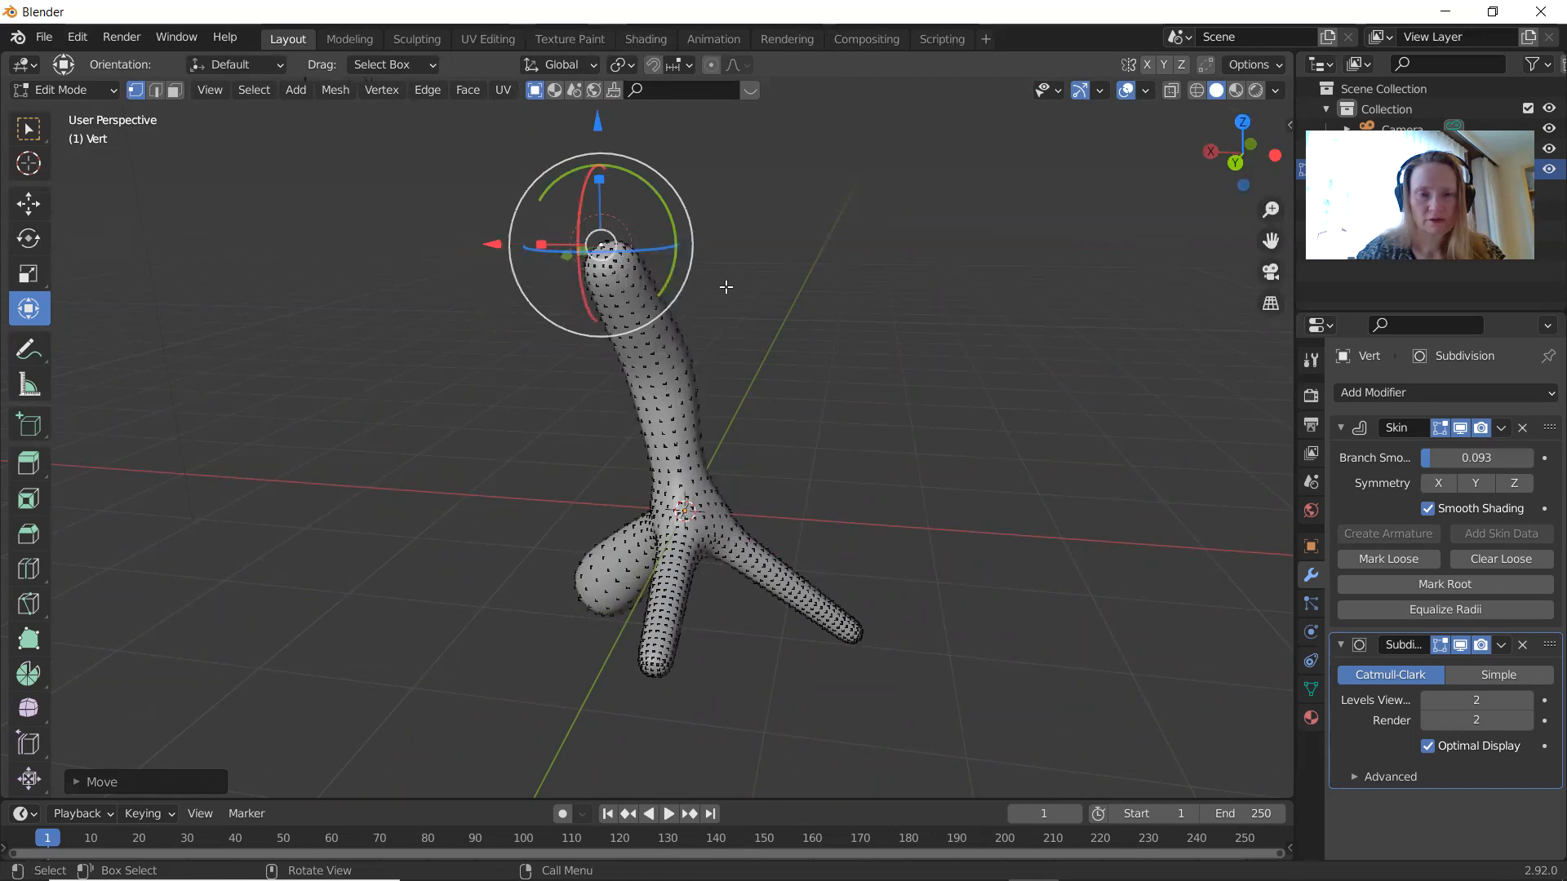
middle_drag(726, 287, 633, 414)
drag(492, 406, 596, 376)
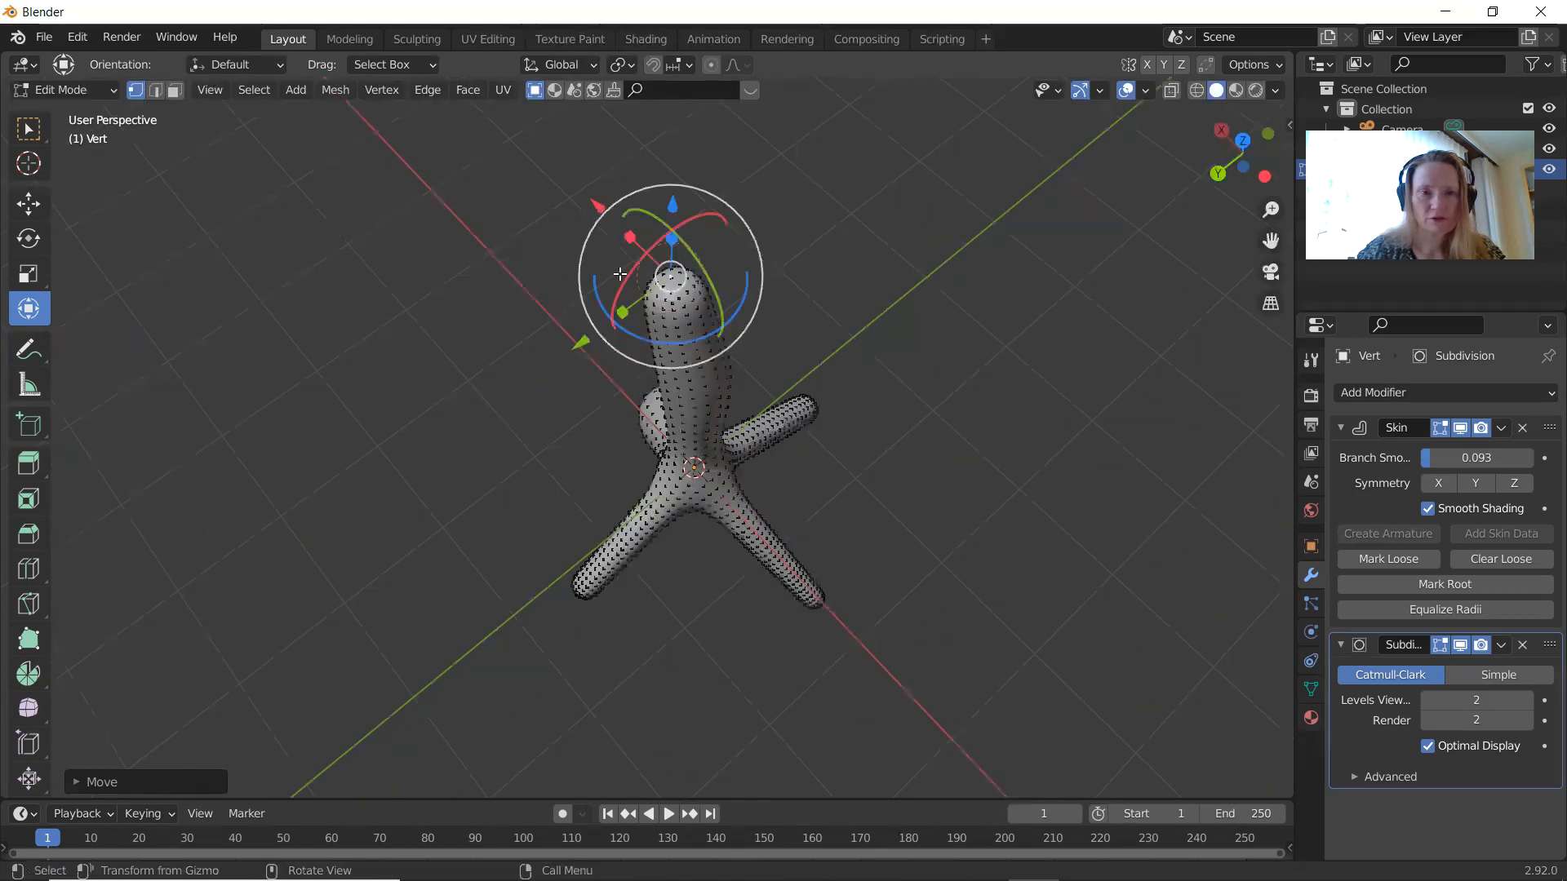
drag(599, 207, 639, 232)
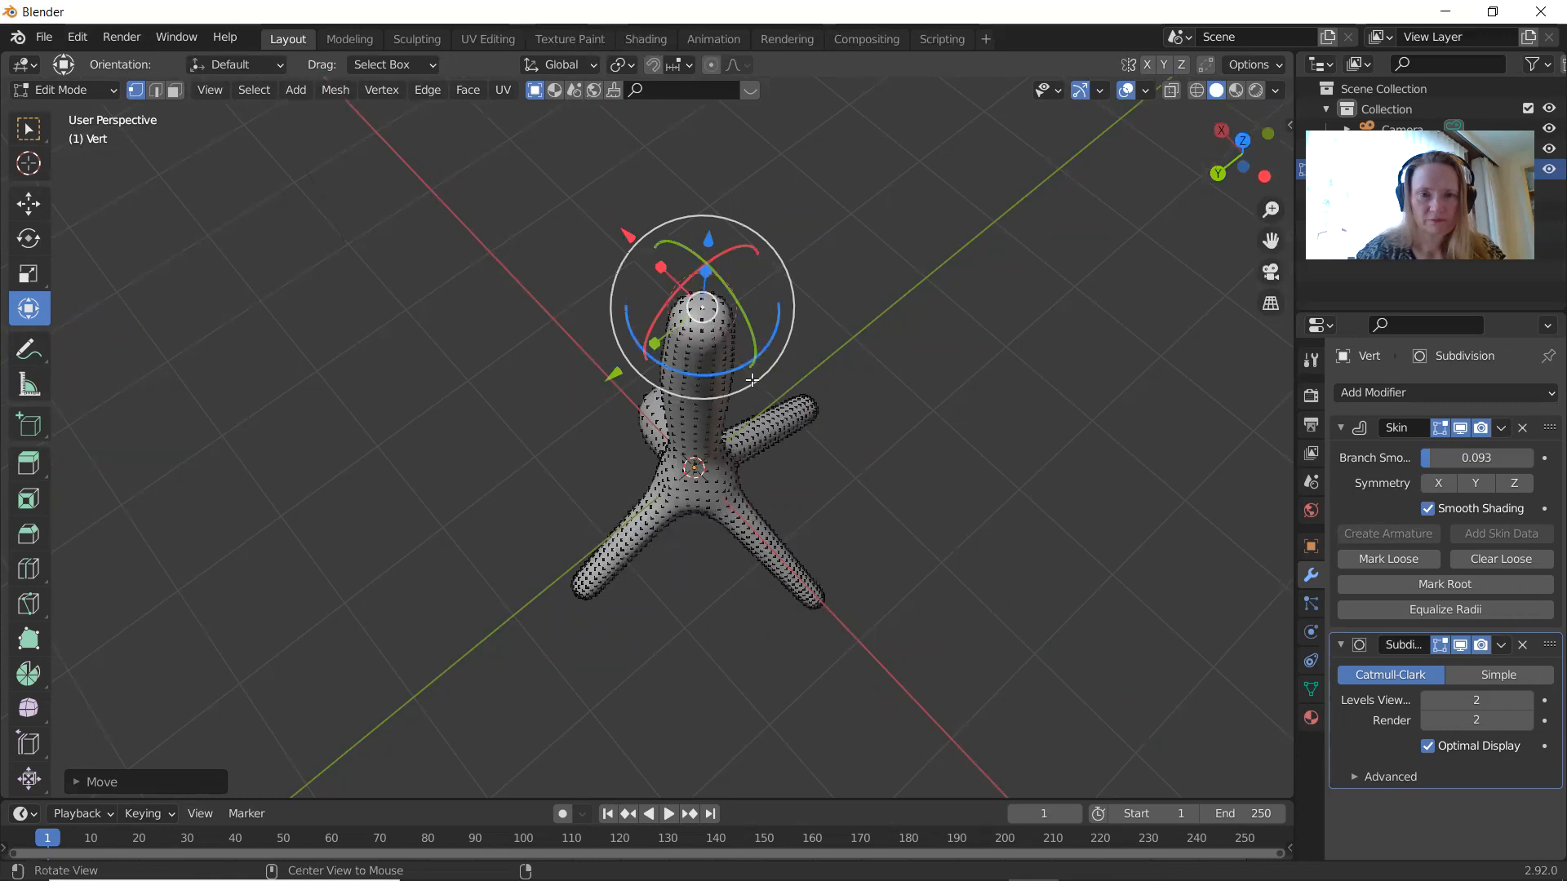
Step: Slim the skin at the mid-trunk vertex and enlarge the skin radius at the origin vertex
middle_drag(869, 475, 1117, 361)
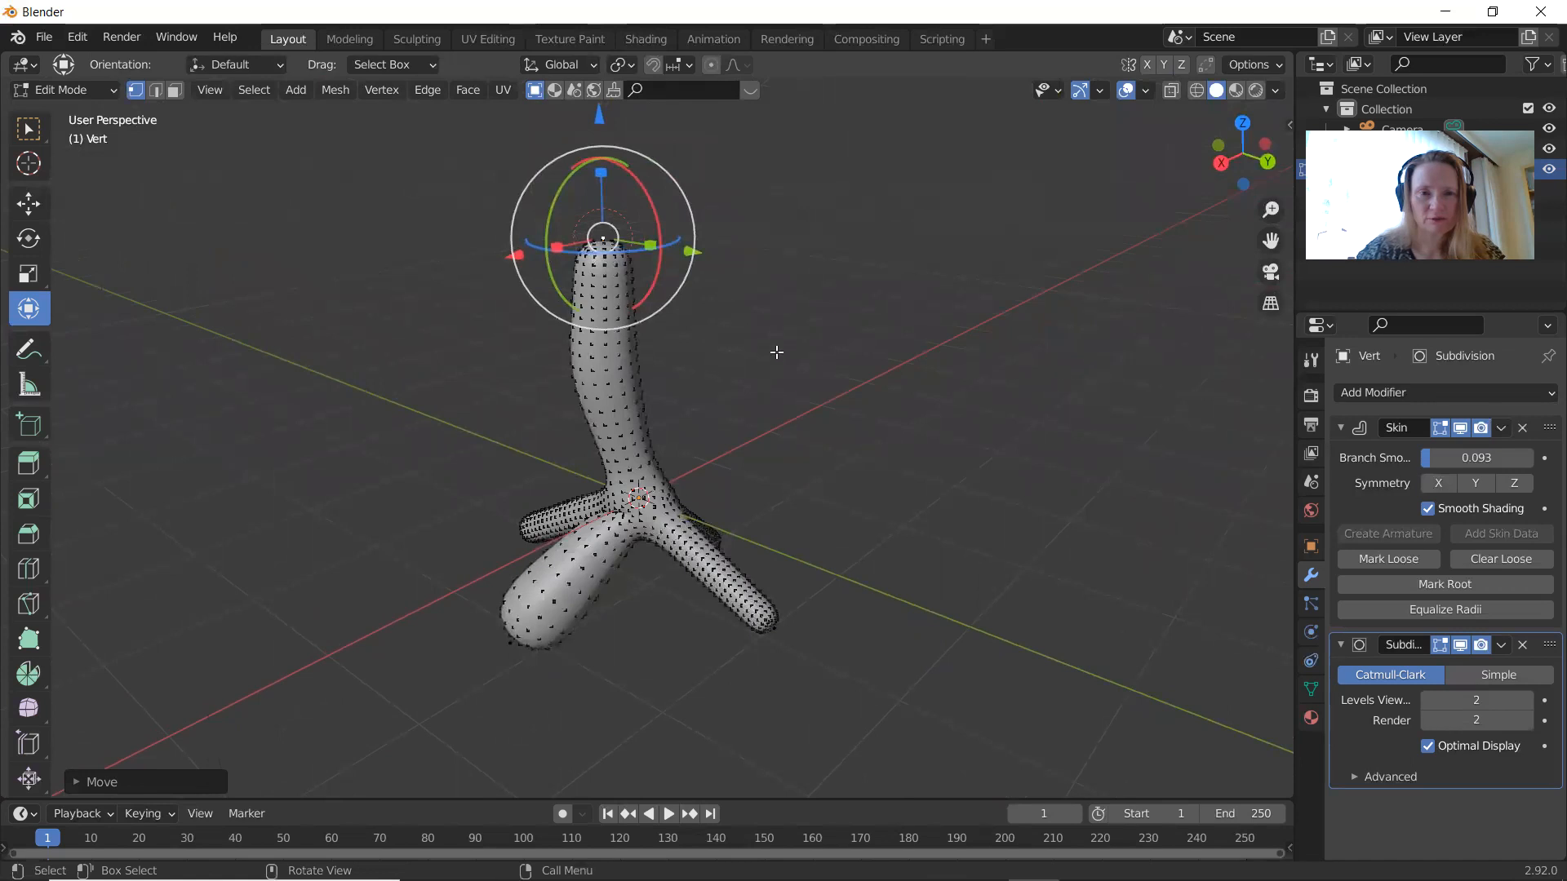
click(604, 364)
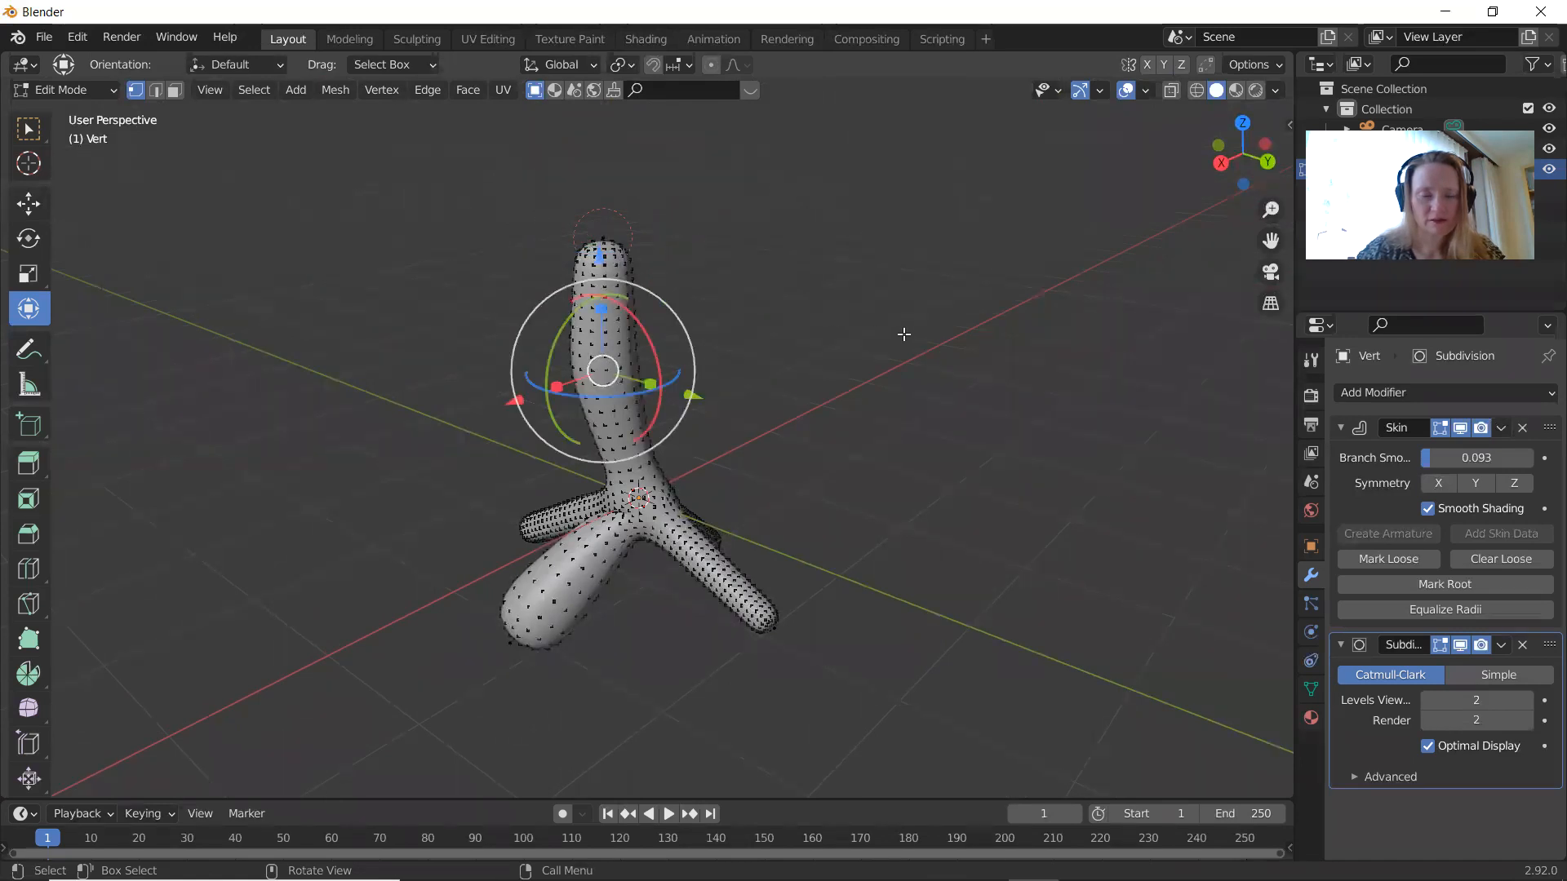
key(ctrl+a)
click(853, 340)
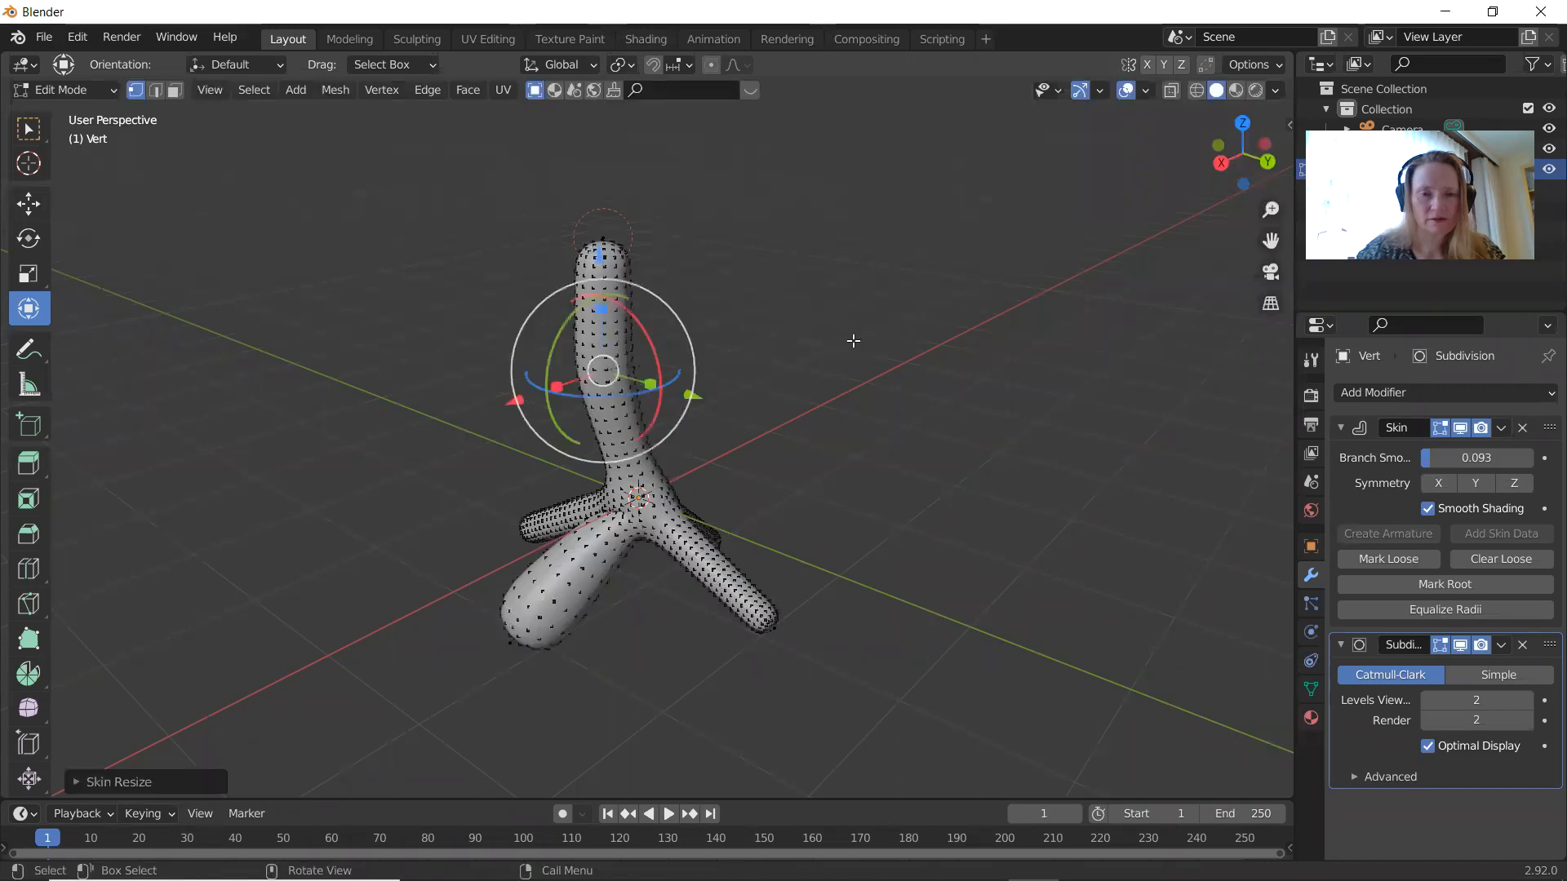
click(638, 496)
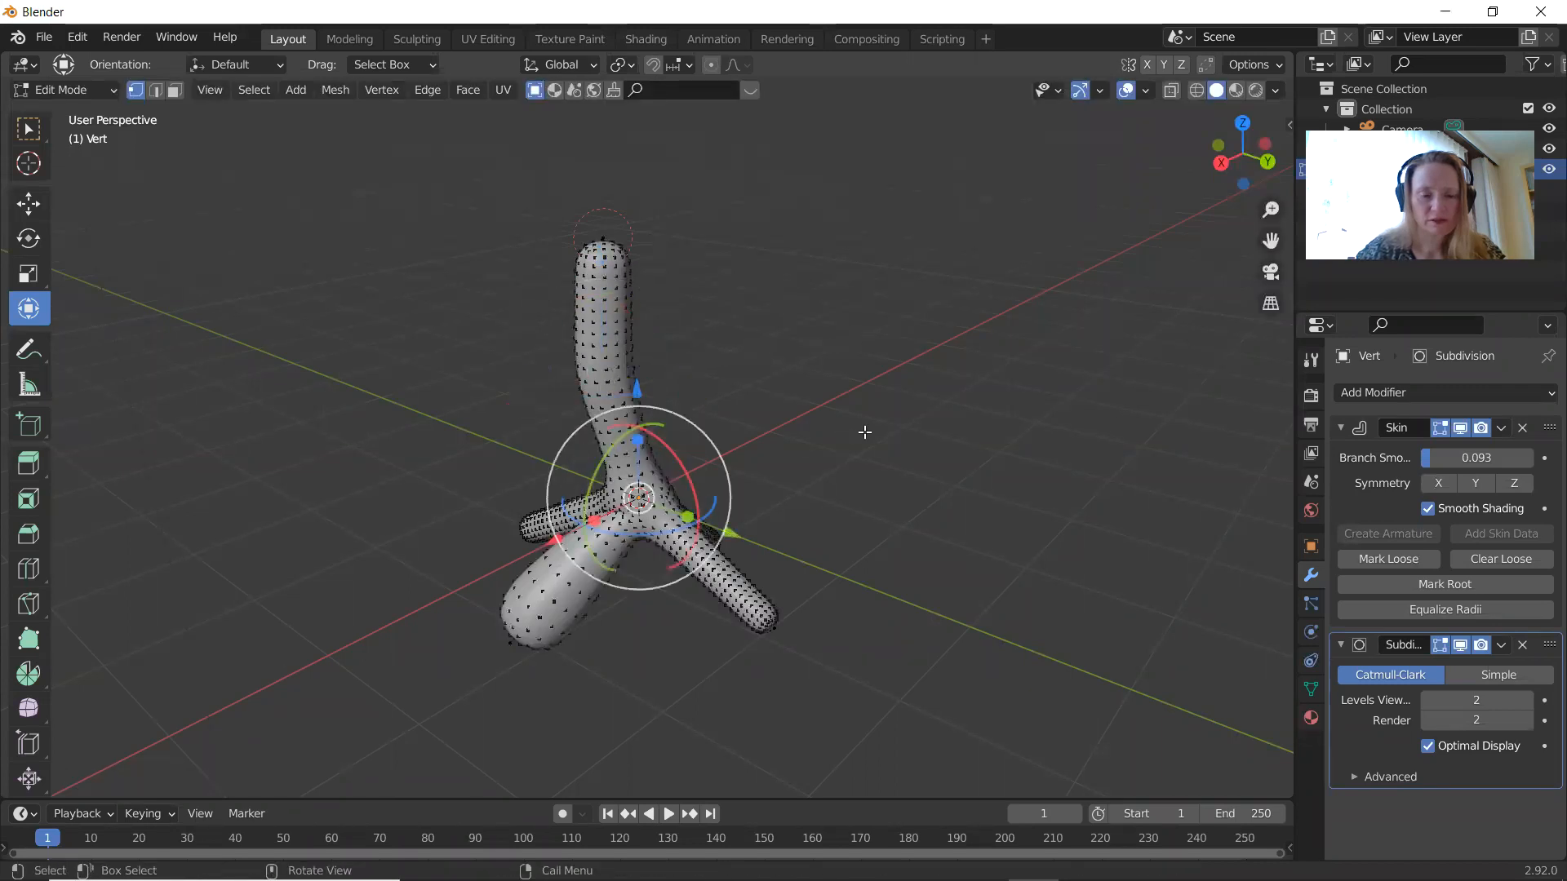
key(ctrl+a)
click(922, 397)
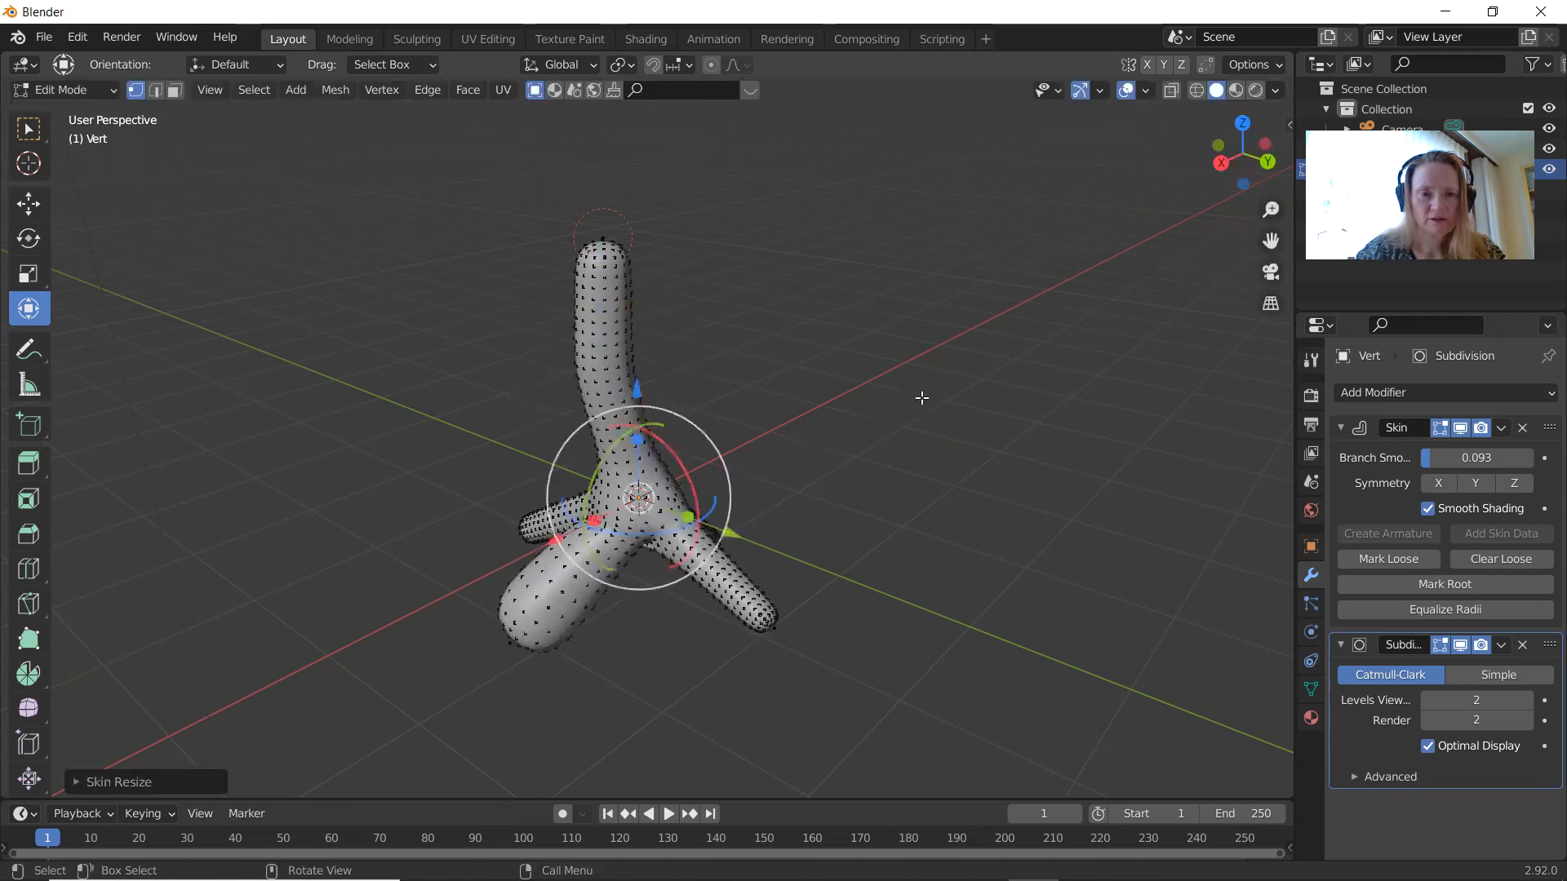
Step: Shrink the skin radius at the tip of the thick positive X lower branch
click(511, 642)
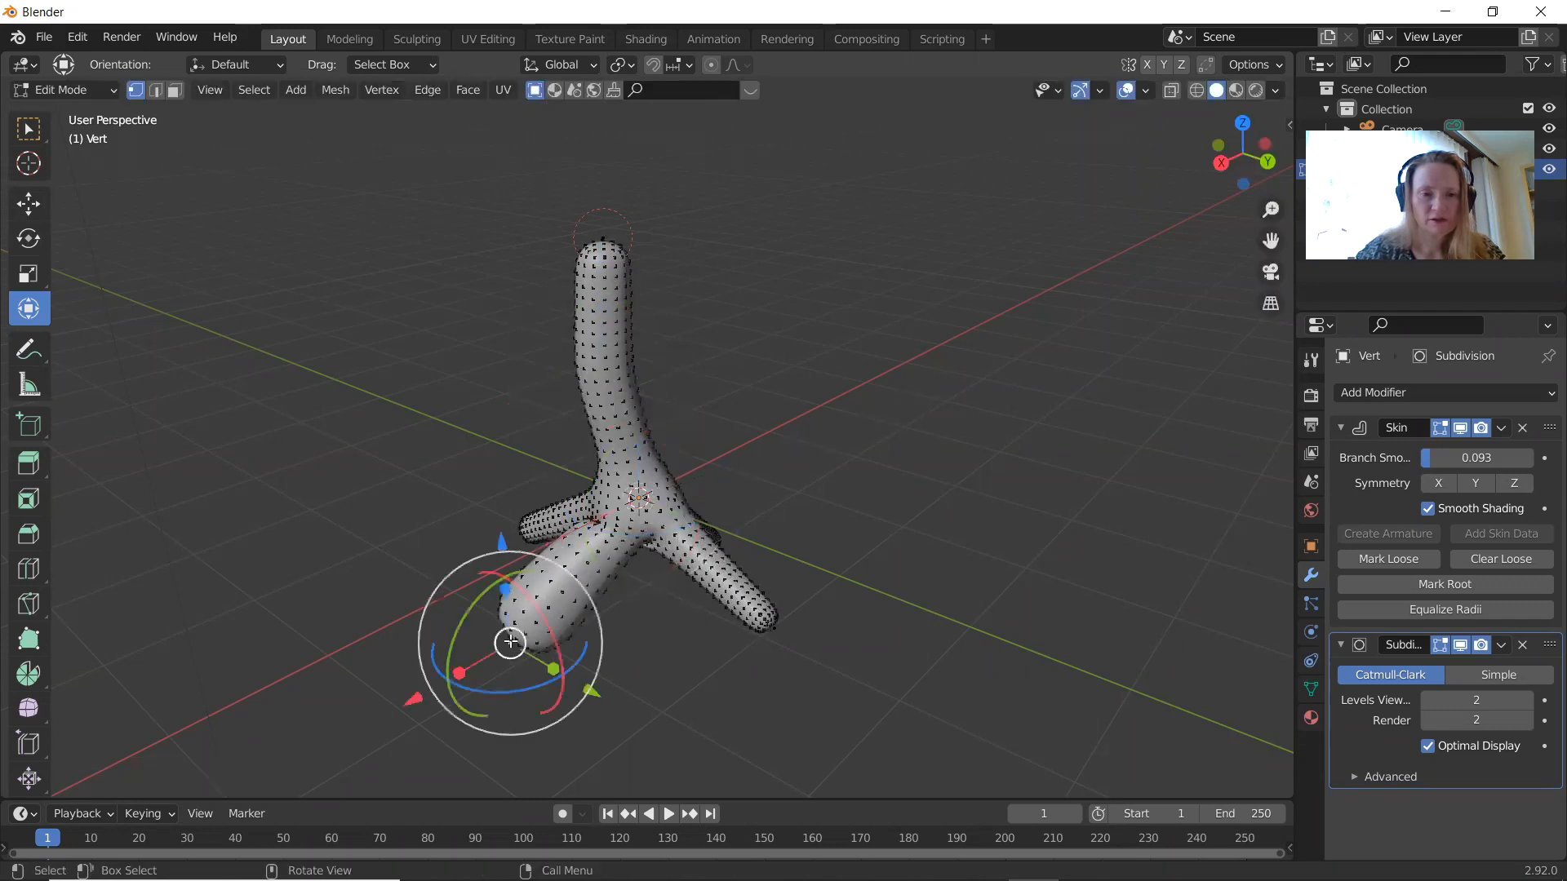
key(ctrl+a)
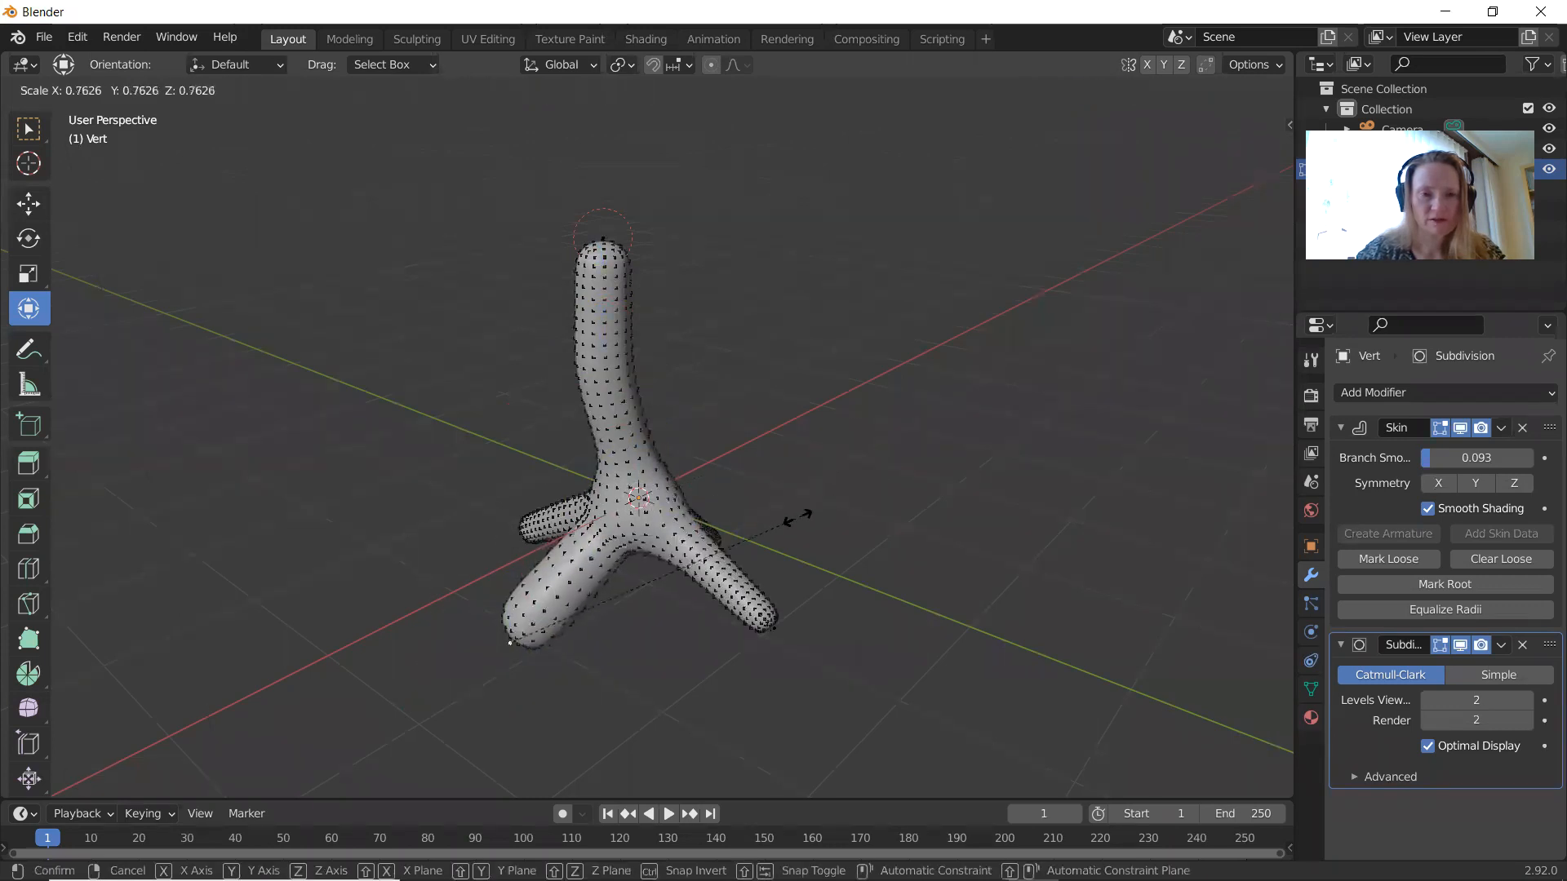
click(684, 588)
Step: Extrude the positive X branch's tip farther downward and taper the skin at its new end
key(e)
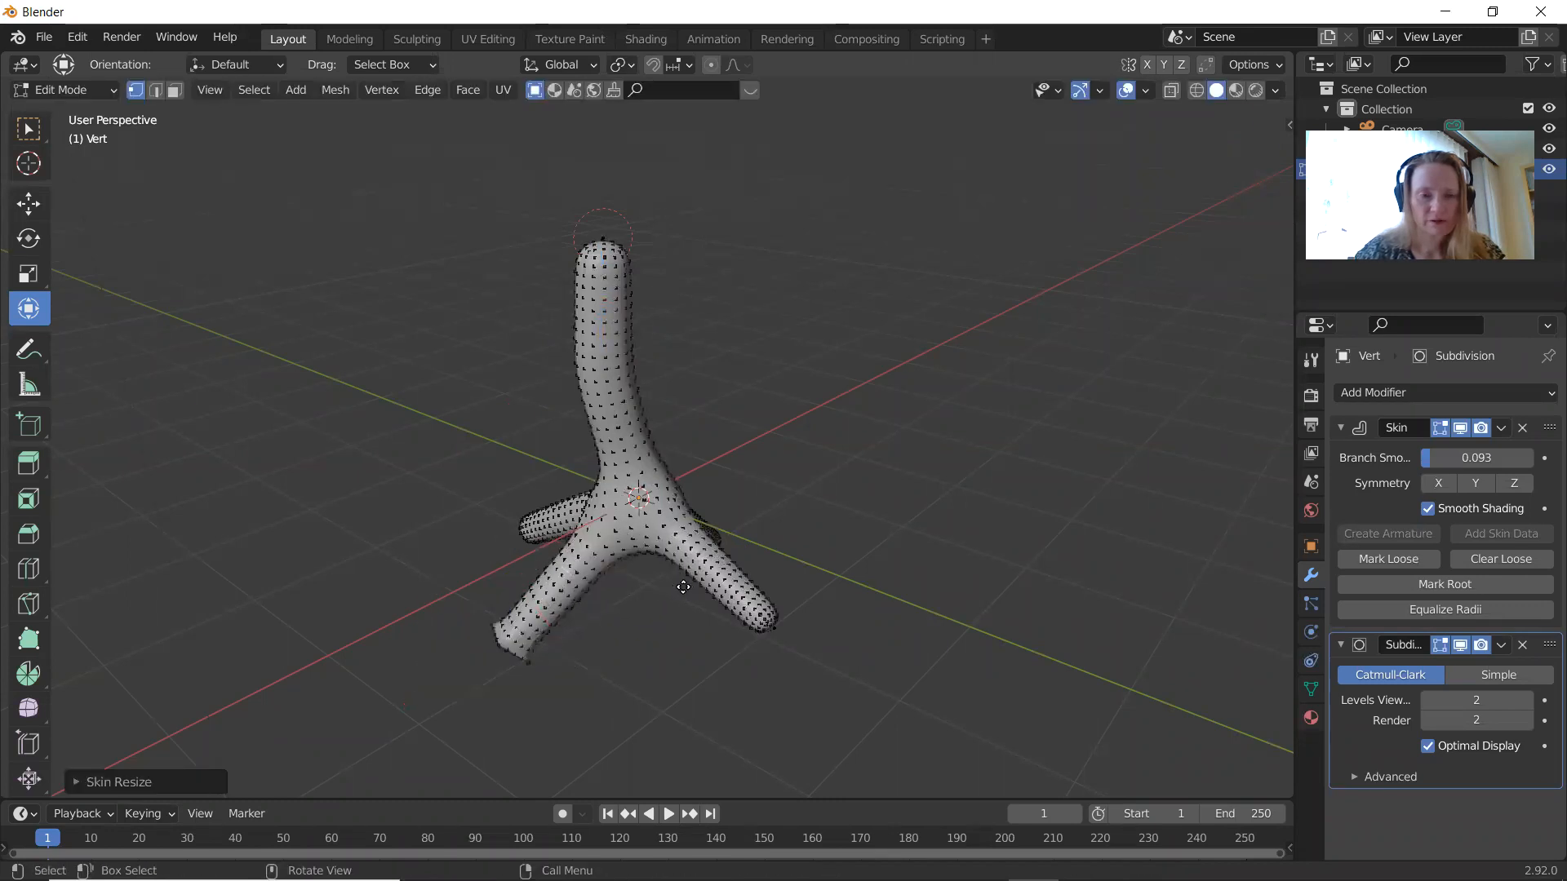
click(655, 657)
key(ctrl+a)
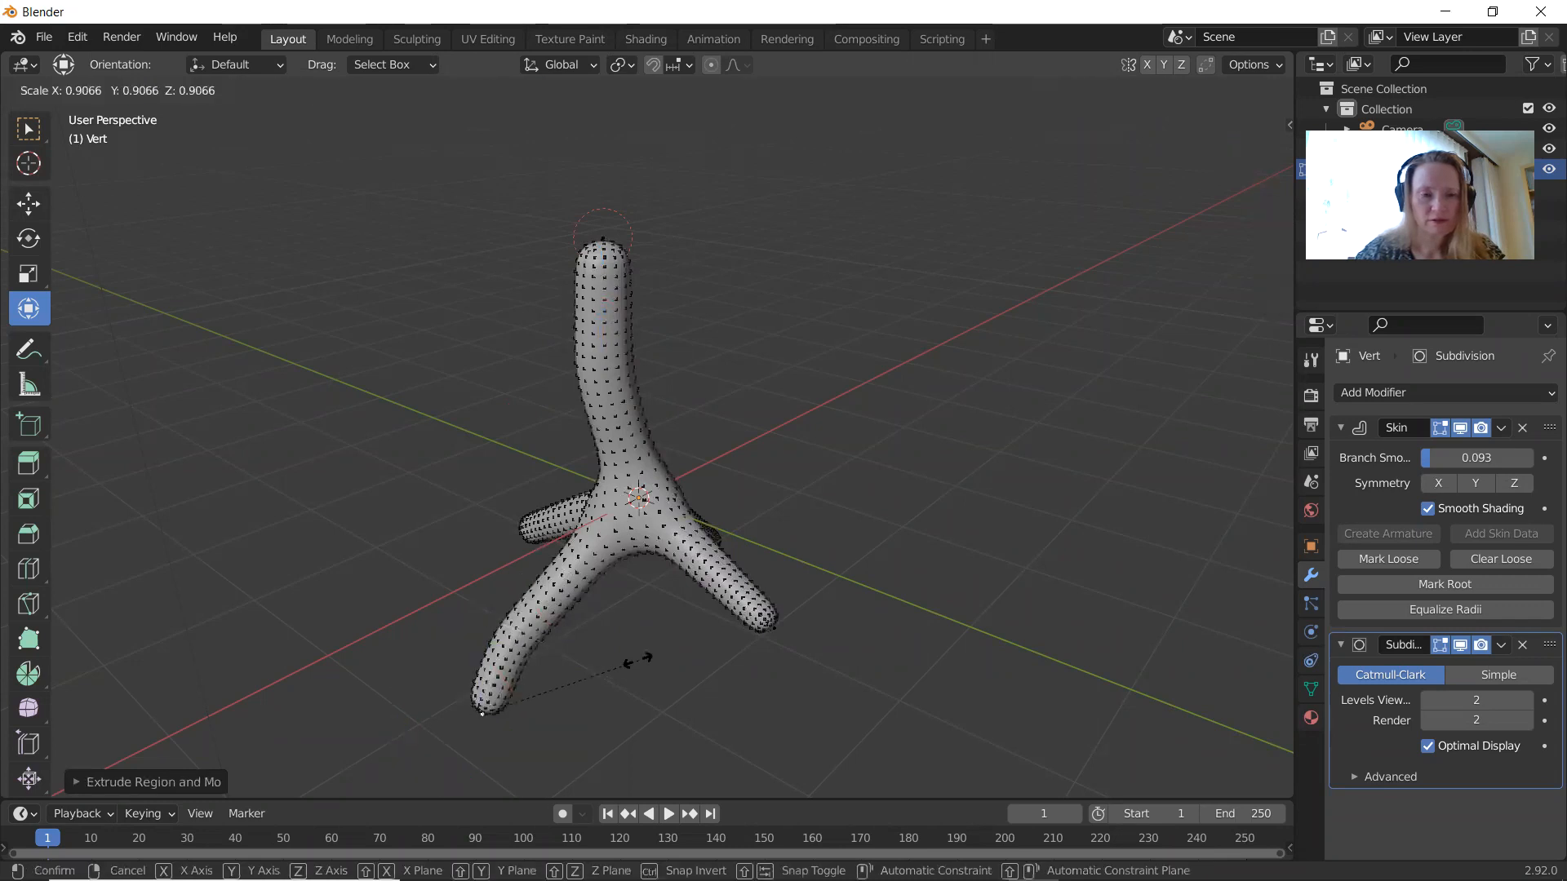
click(578, 674)
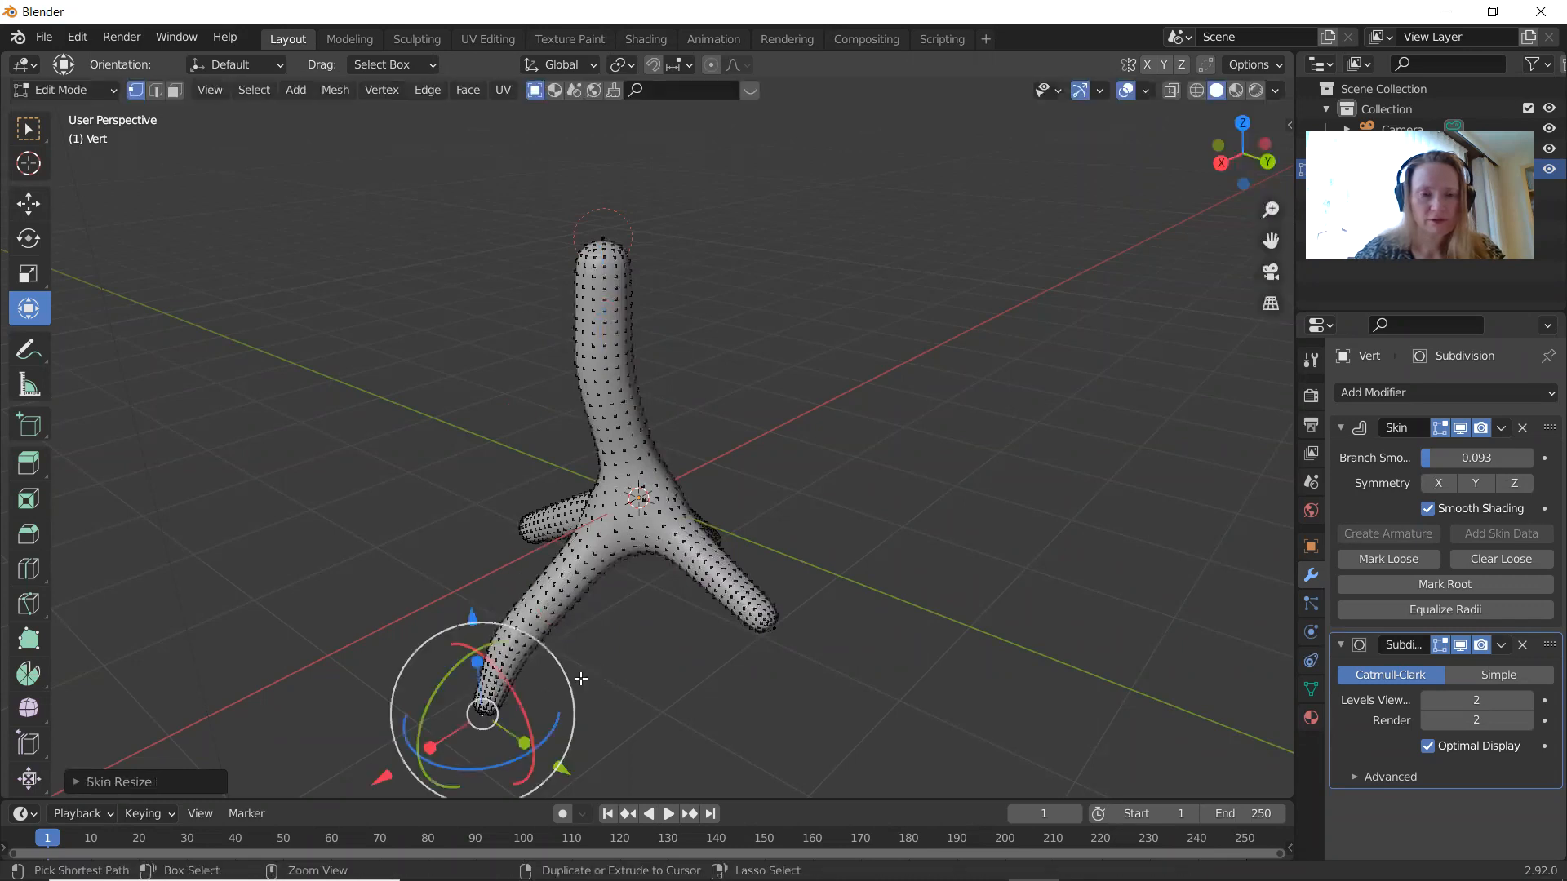
Step: Extrude the tip of the positive Y lower branch downward and shrink the skin radius at its new end
click(769, 620)
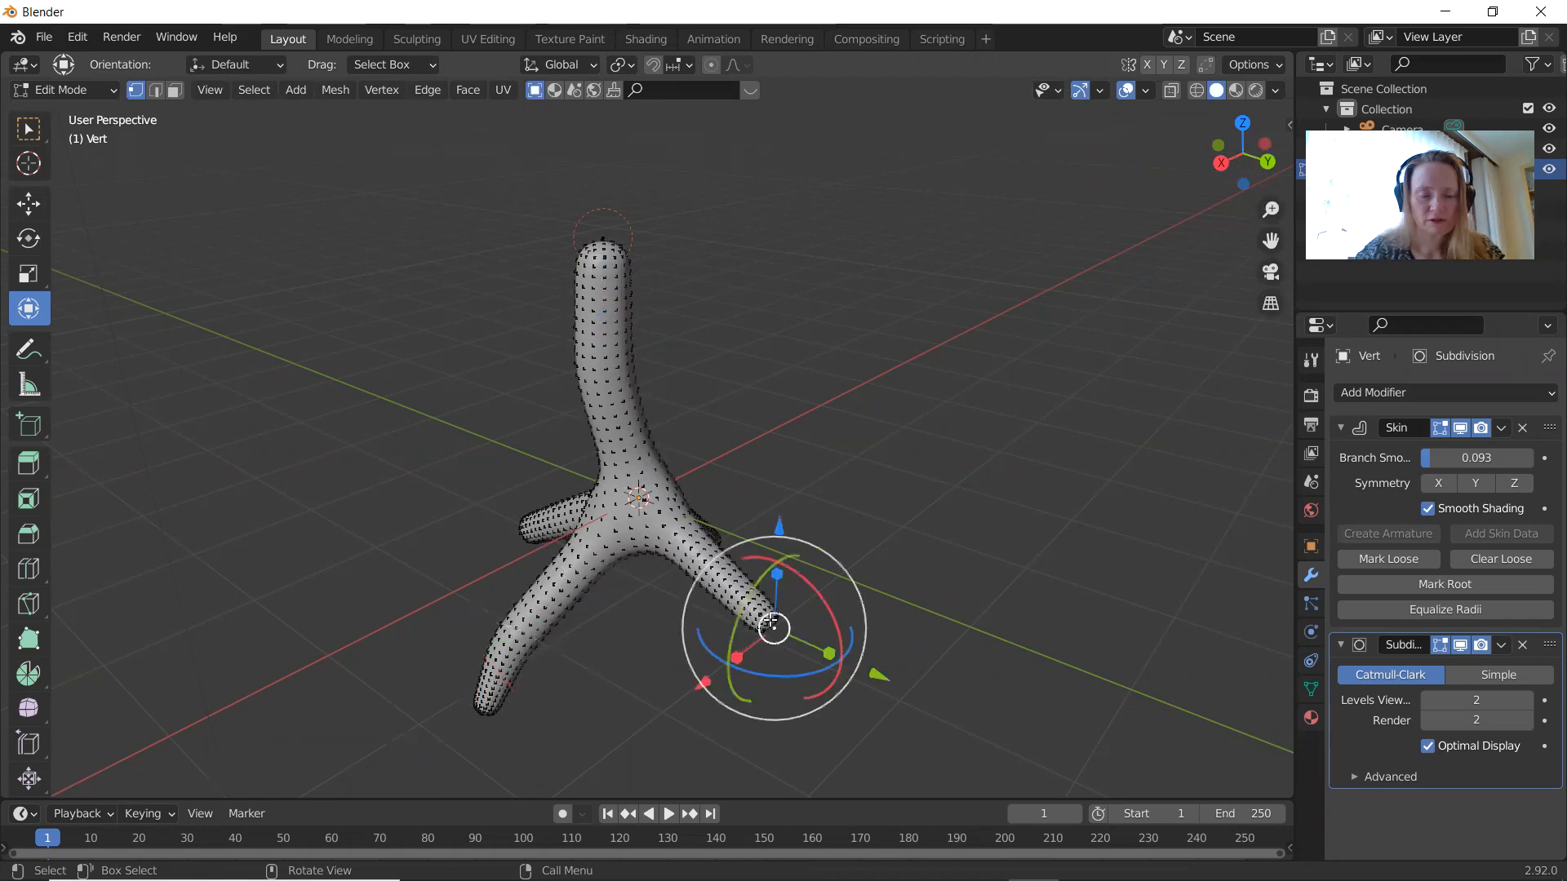
drag(770, 620, 788, 695)
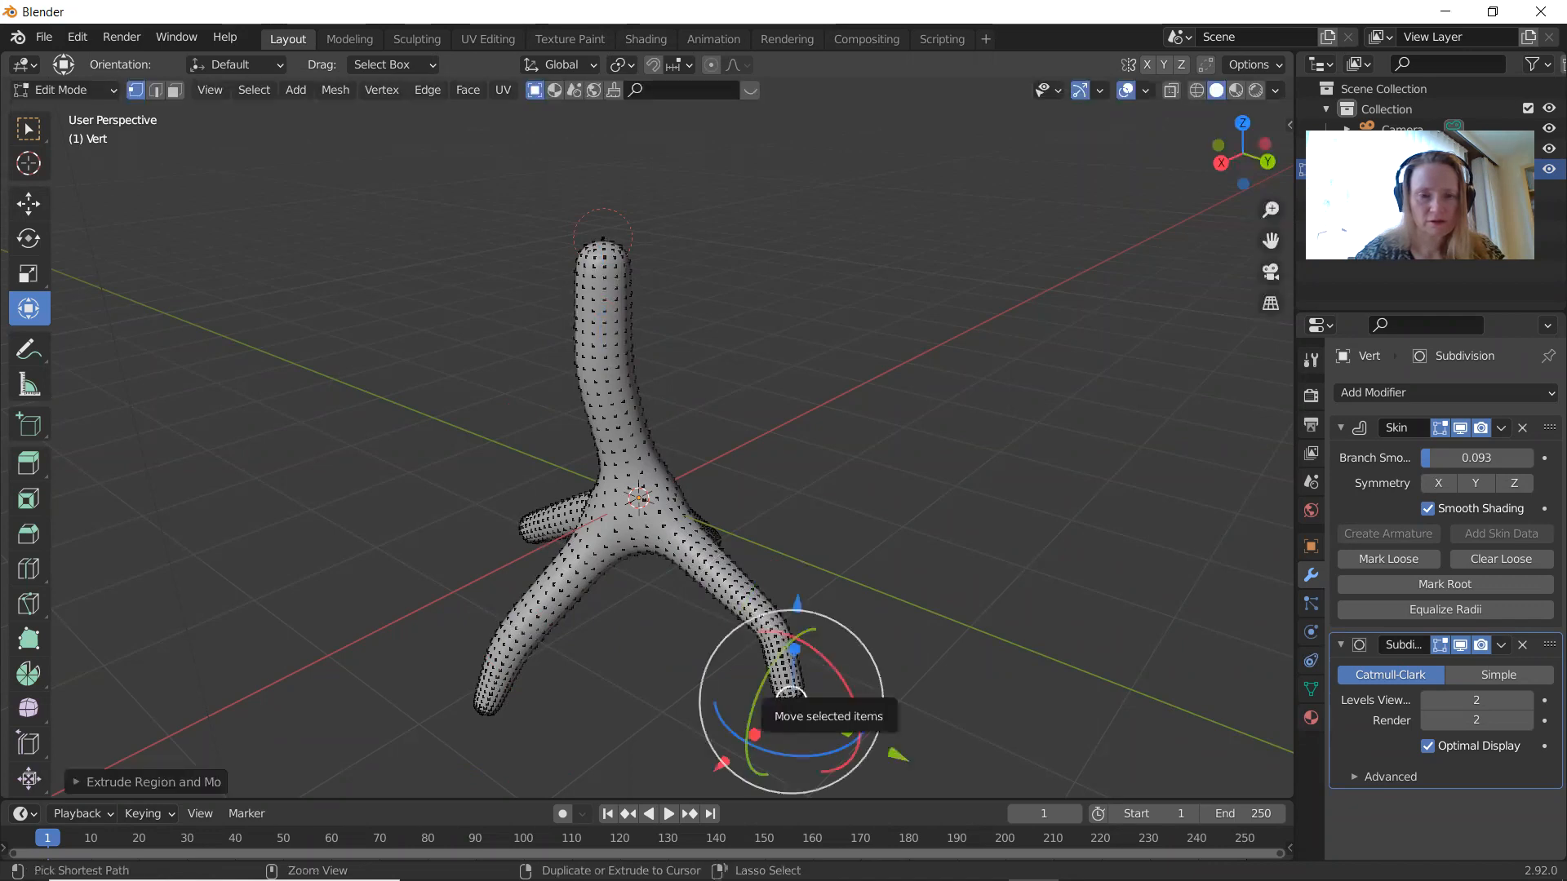
key(s)
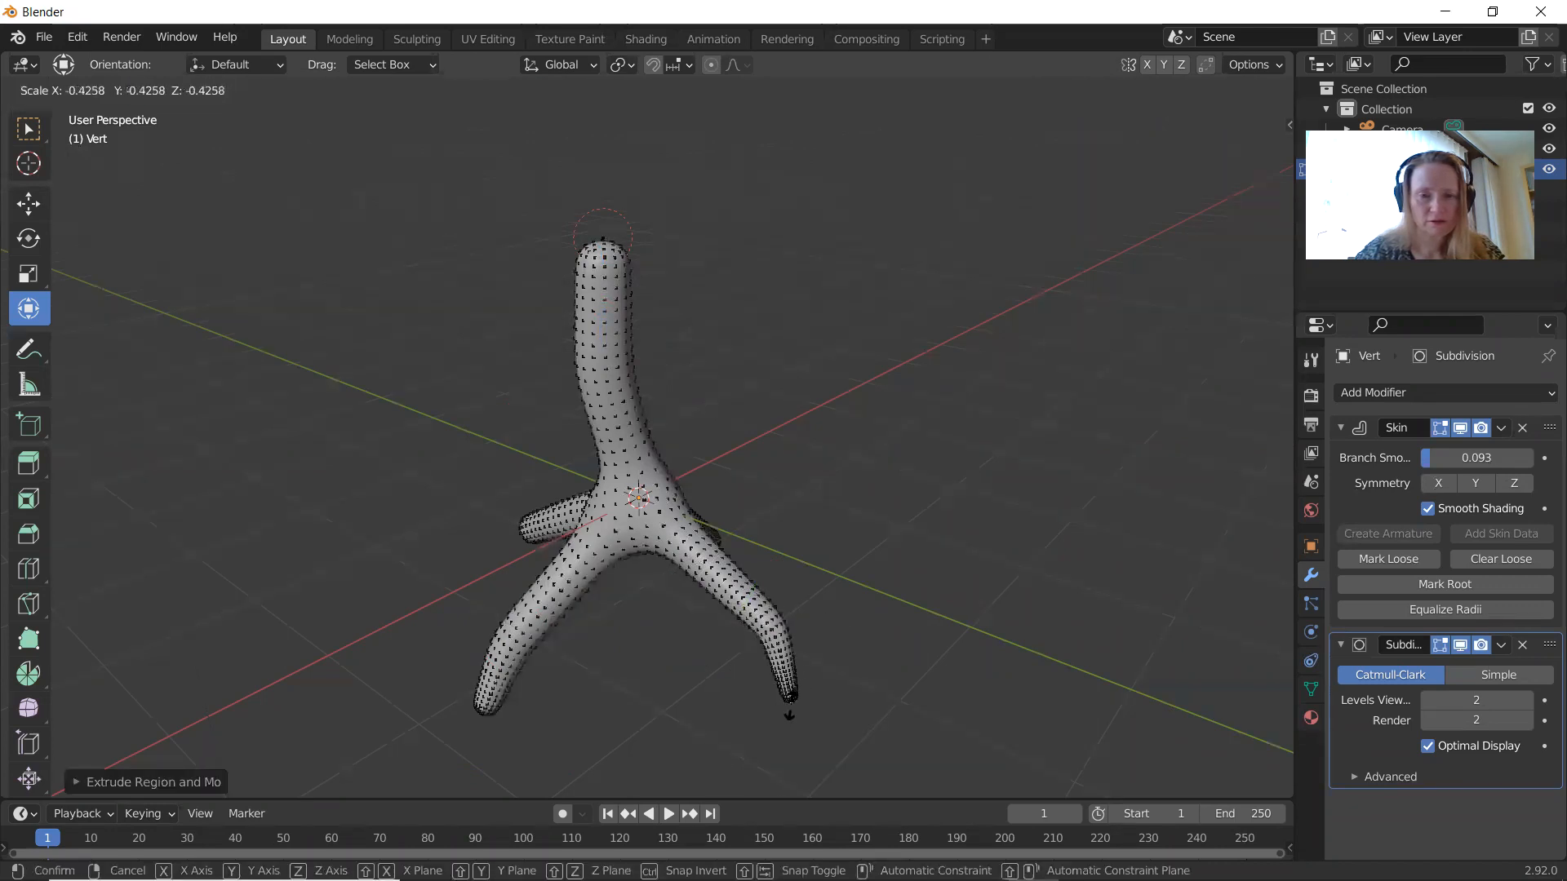
click(981, 546)
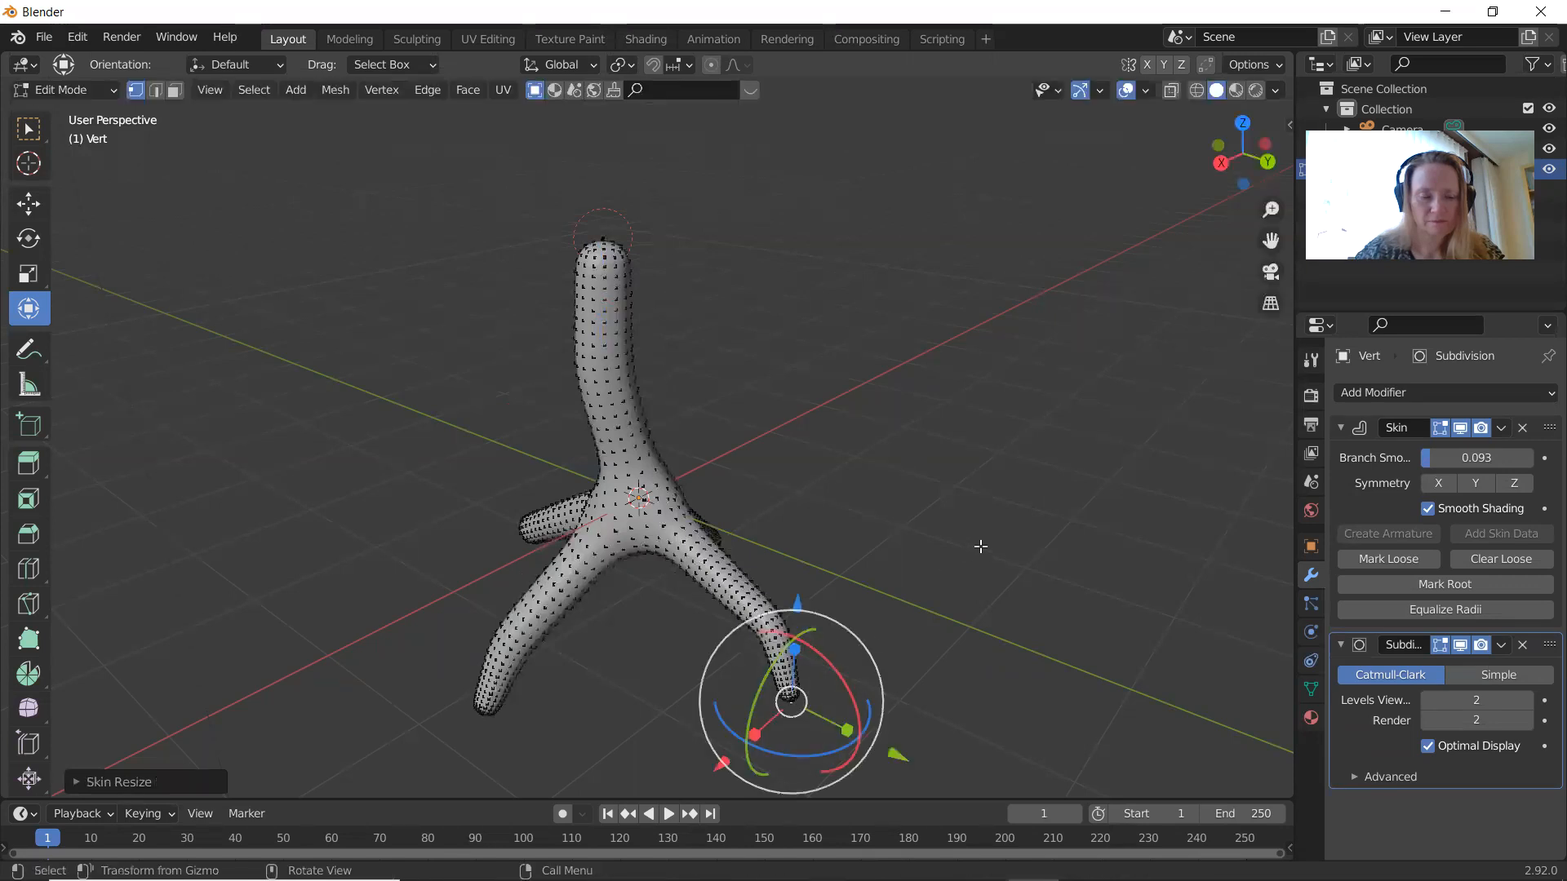
Step: Extrude the tip of the negative X lower branch about 0.42 m downward
middle_drag(1004, 532, 764, 536)
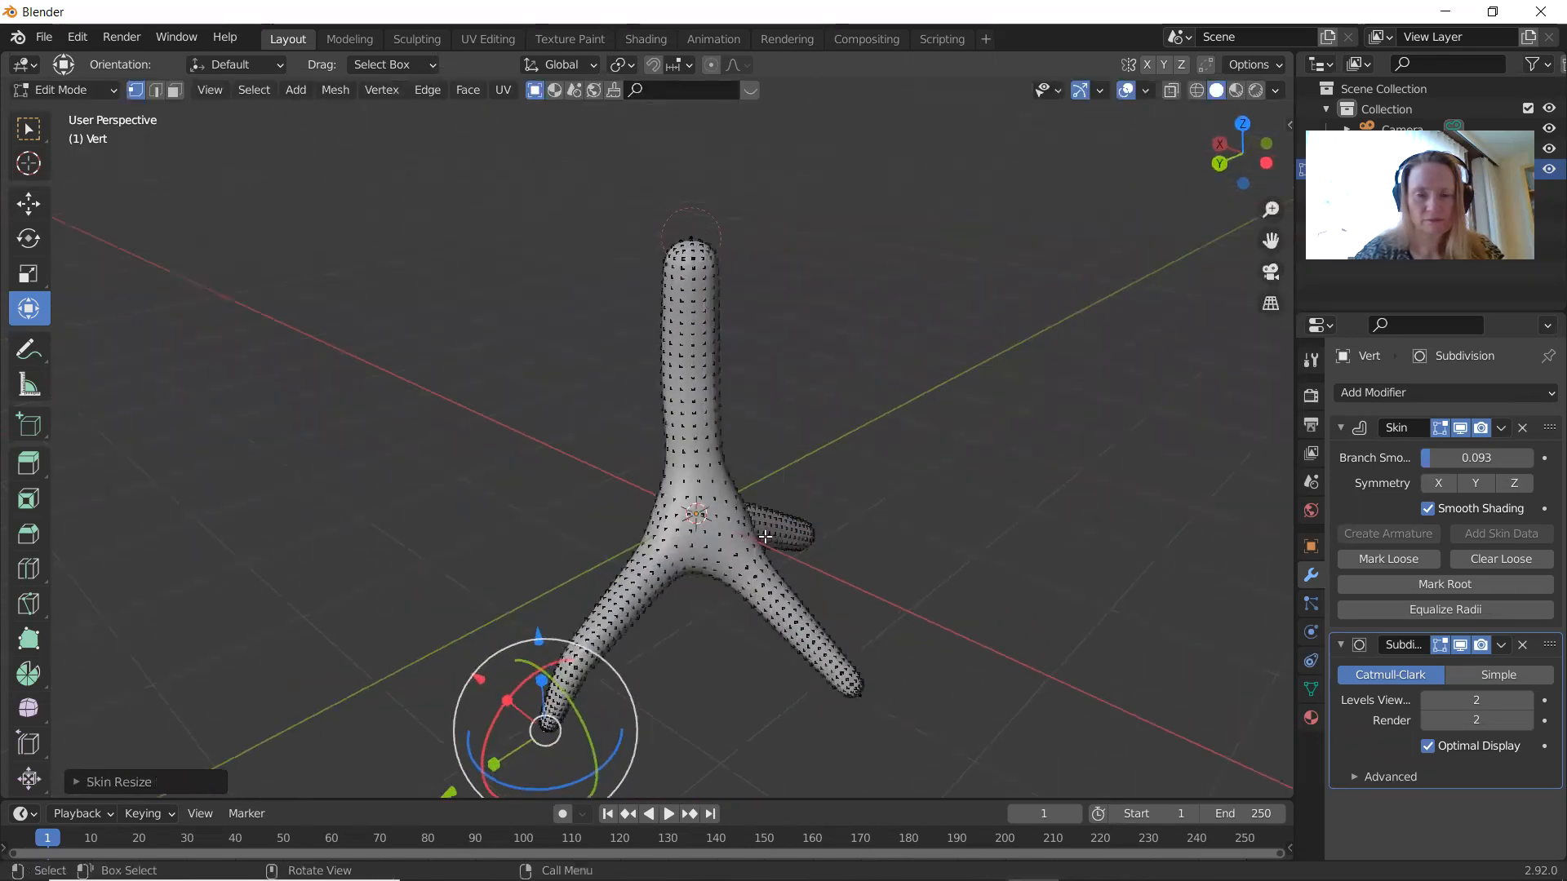
click(854, 694)
middle_drag(993, 645, 1004, 576)
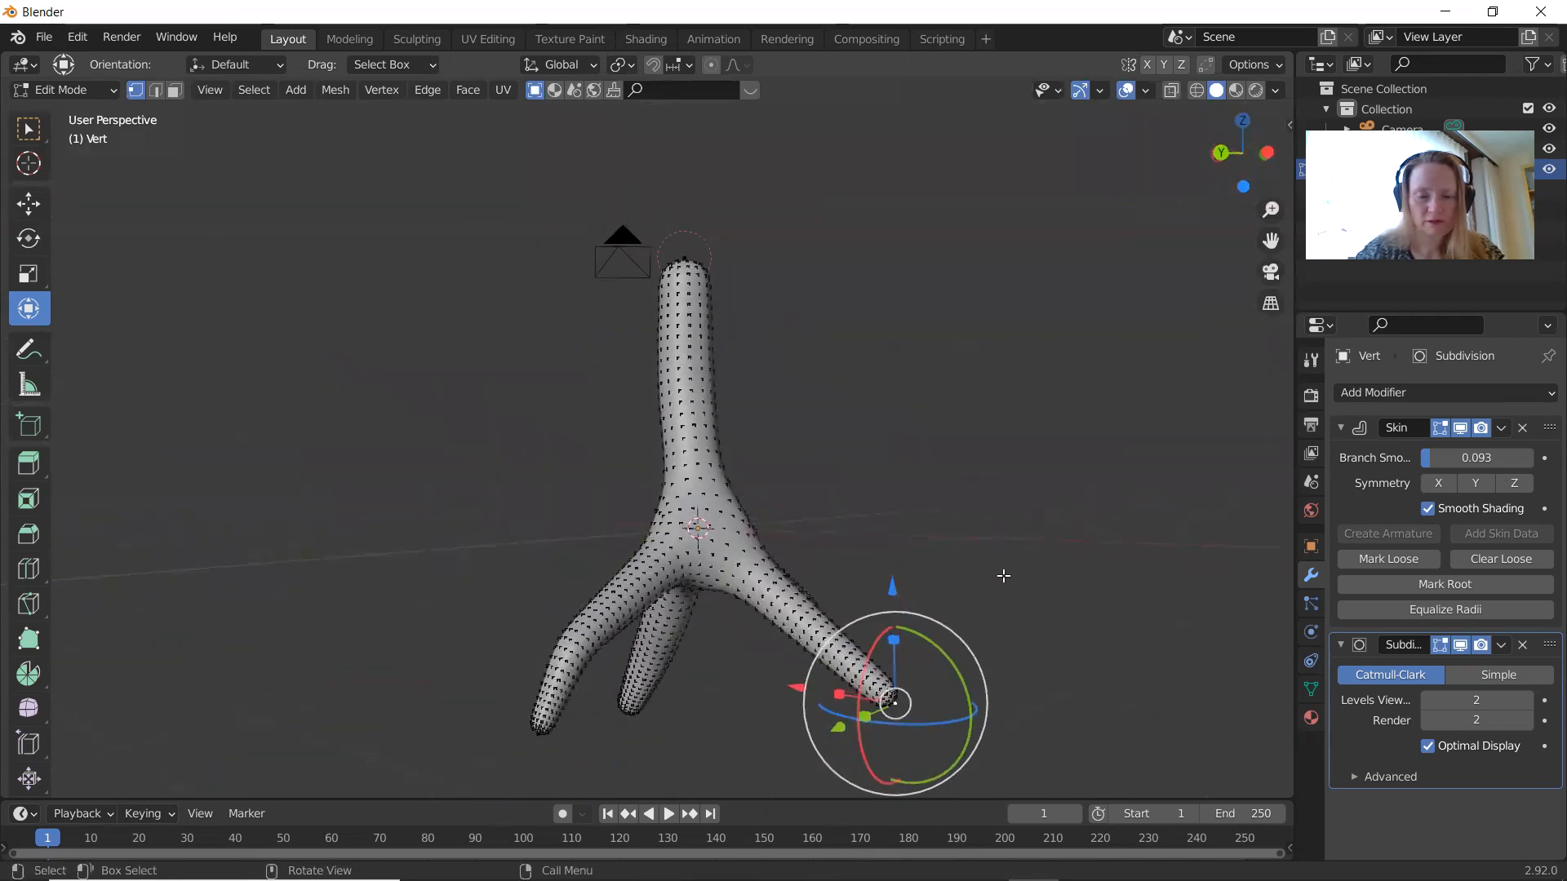
key(g)
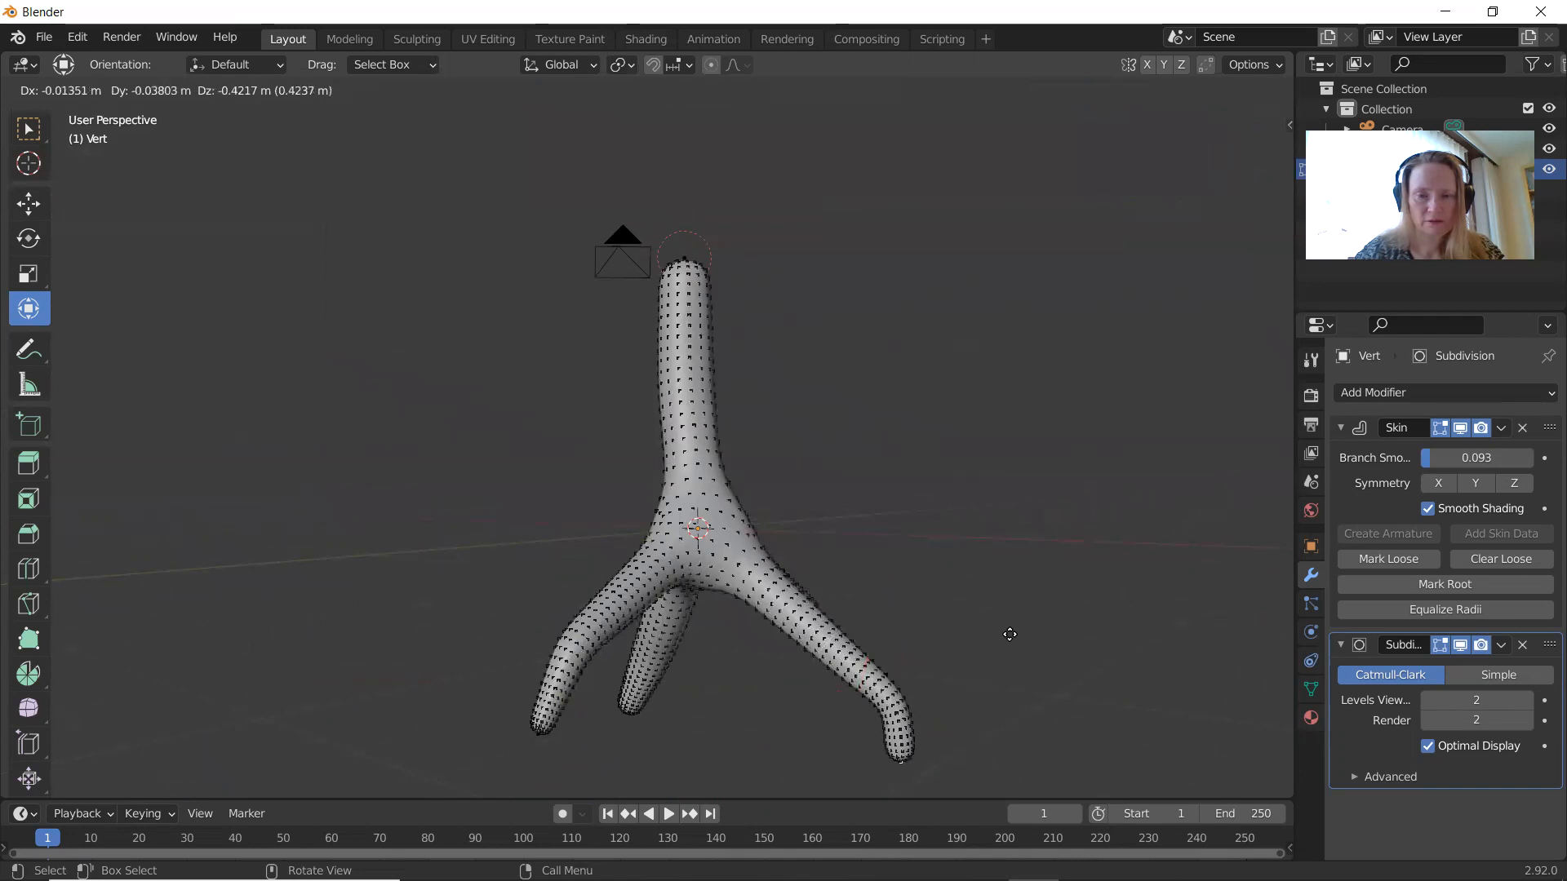
click(1009, 634)
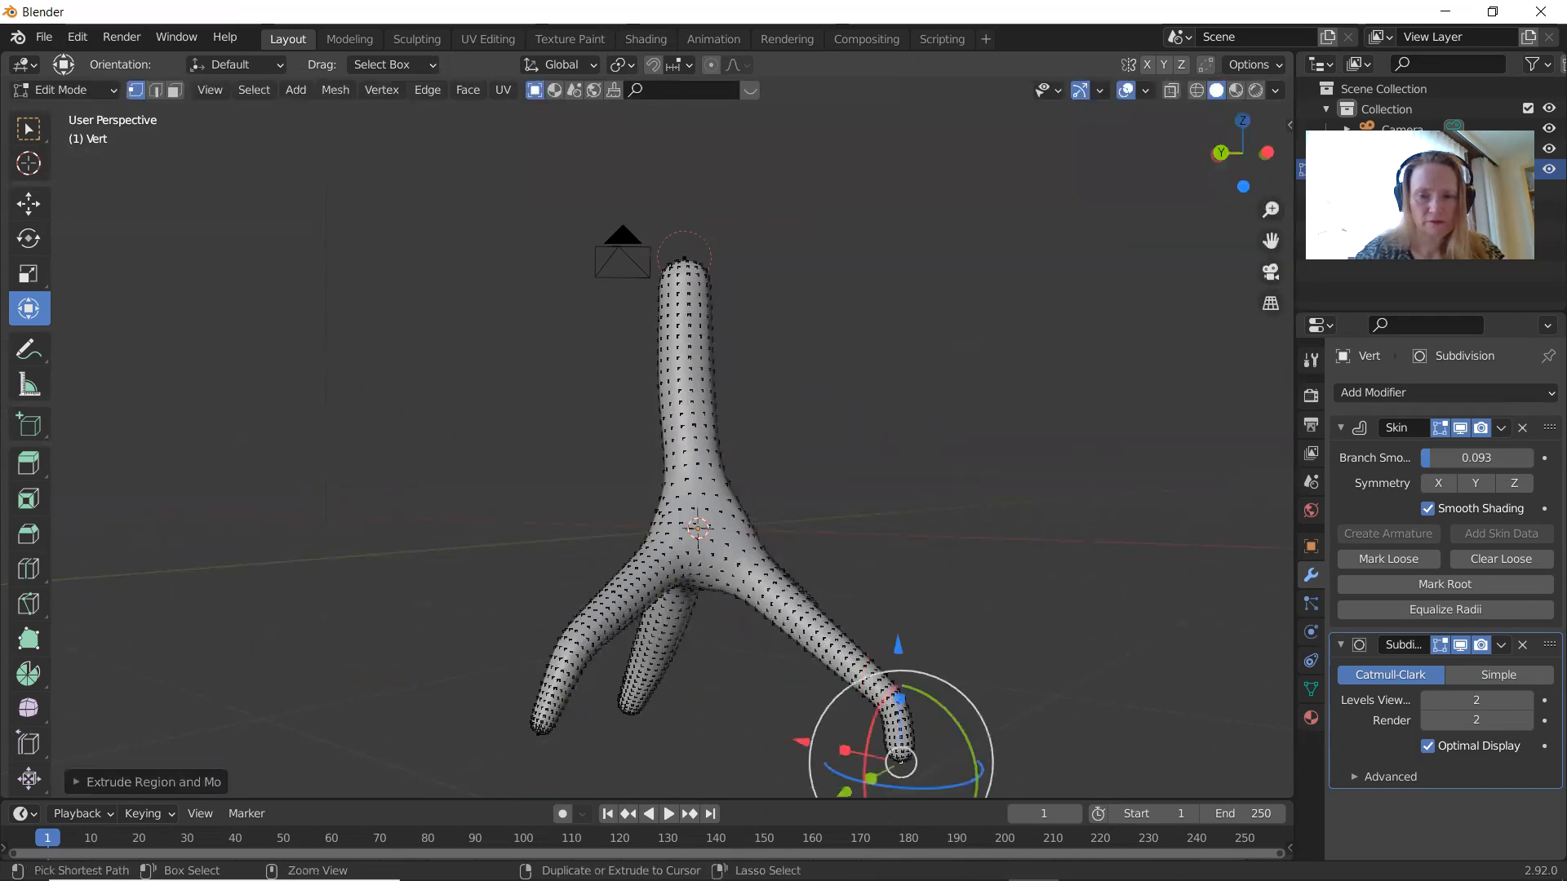
Step: Shrink the skin at the negative X branch's new end and move its bend vertex up and inward toward the trunk
key(s)
click(979, 662)
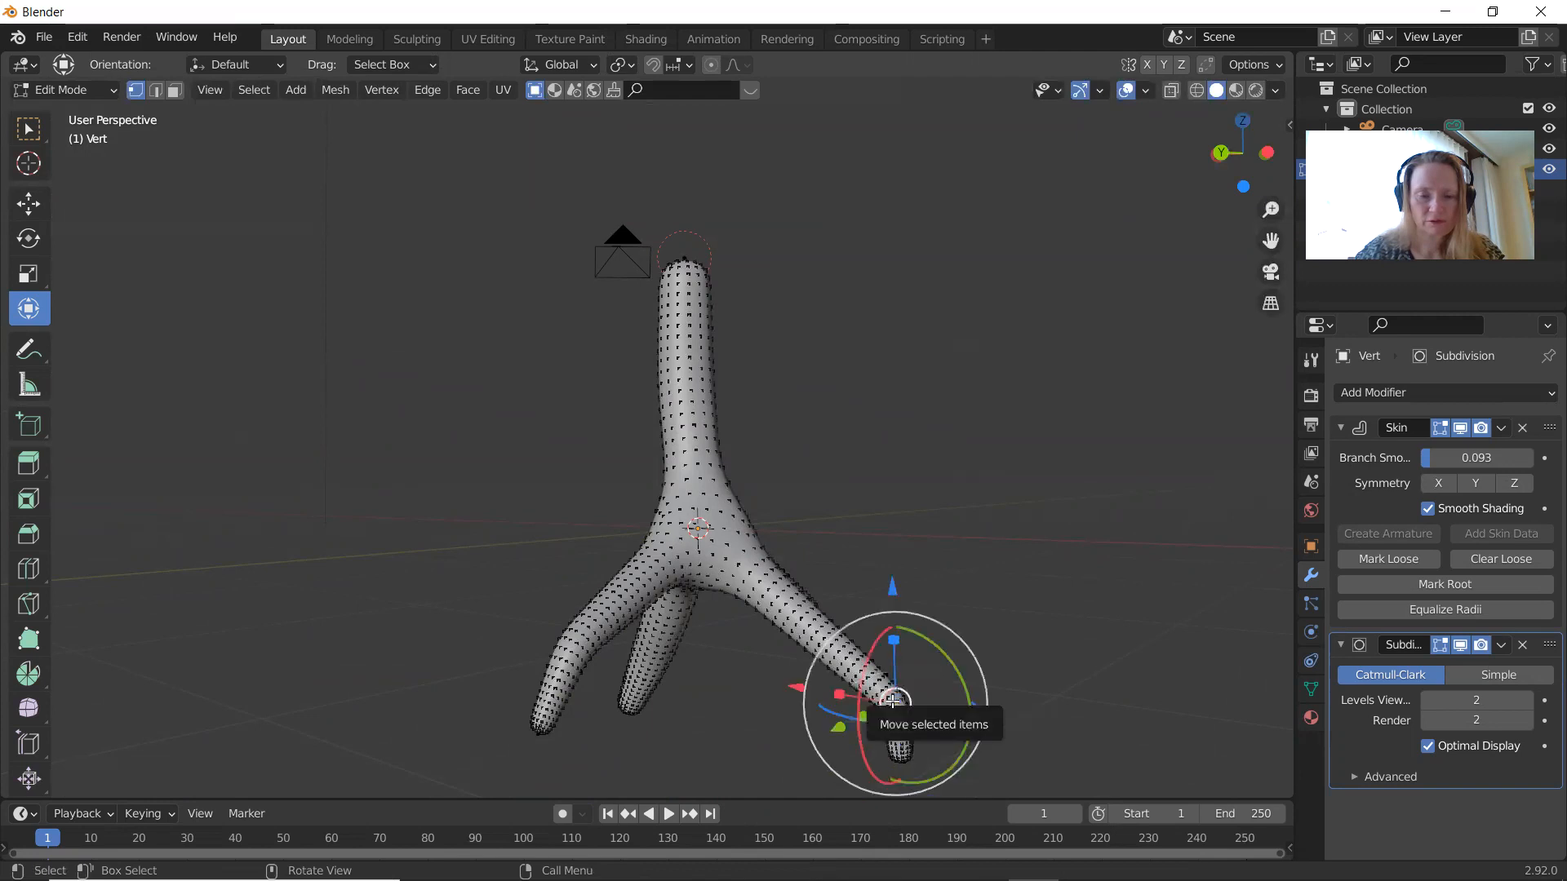
drag(893, 700, 841, 653)
Step: Extrude the tip of the negative Y lower branch diagonally down and outward, and shrink the skin radius at its new end
middle_drag(1025, 567, 839, 587)
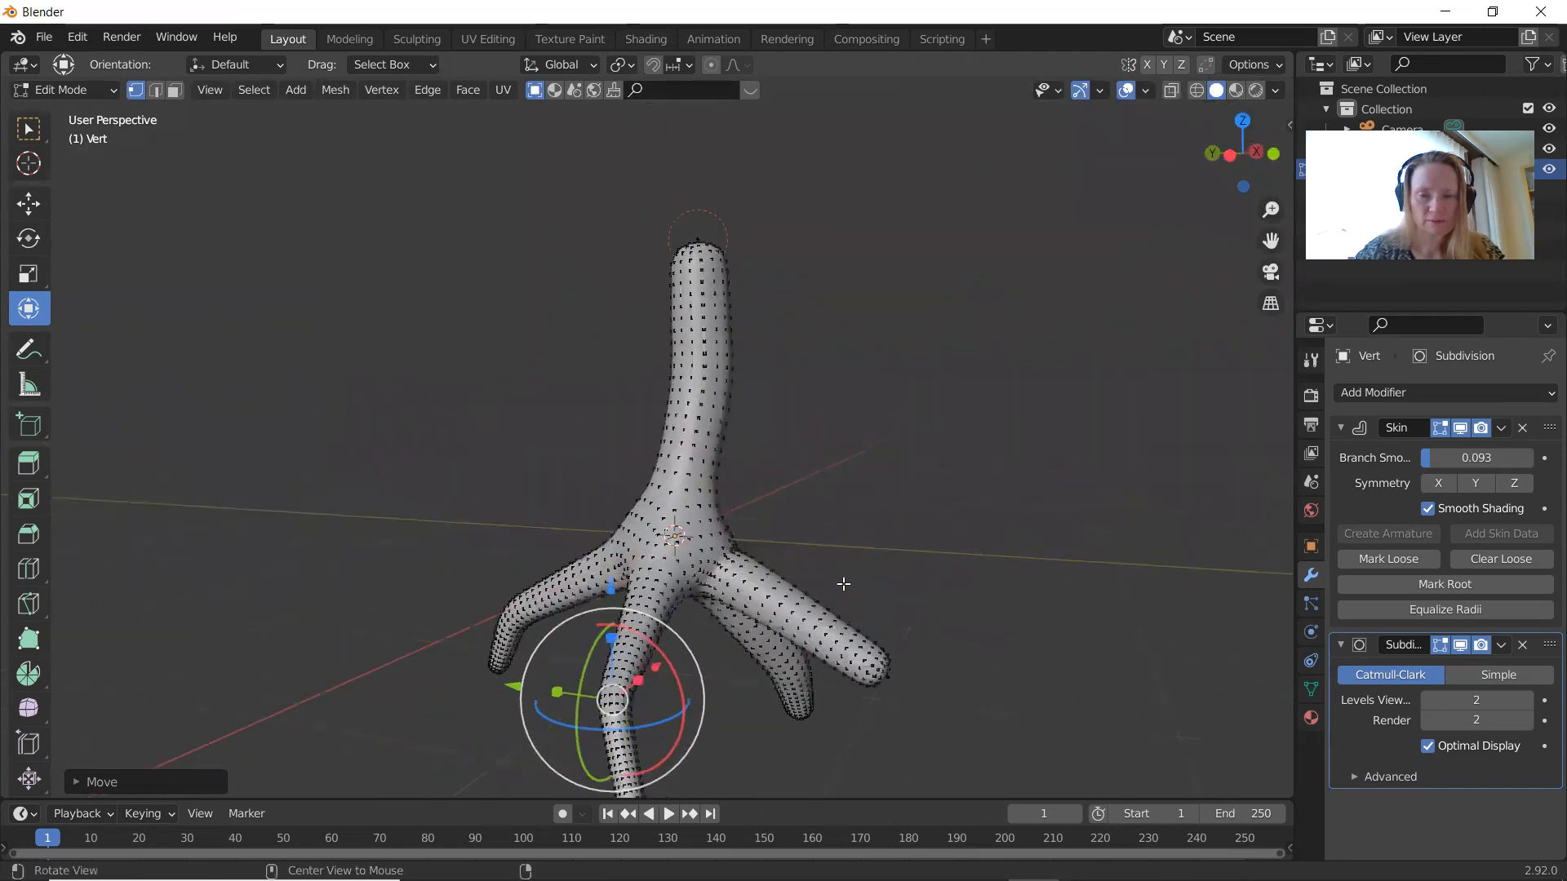
click(880, 679)
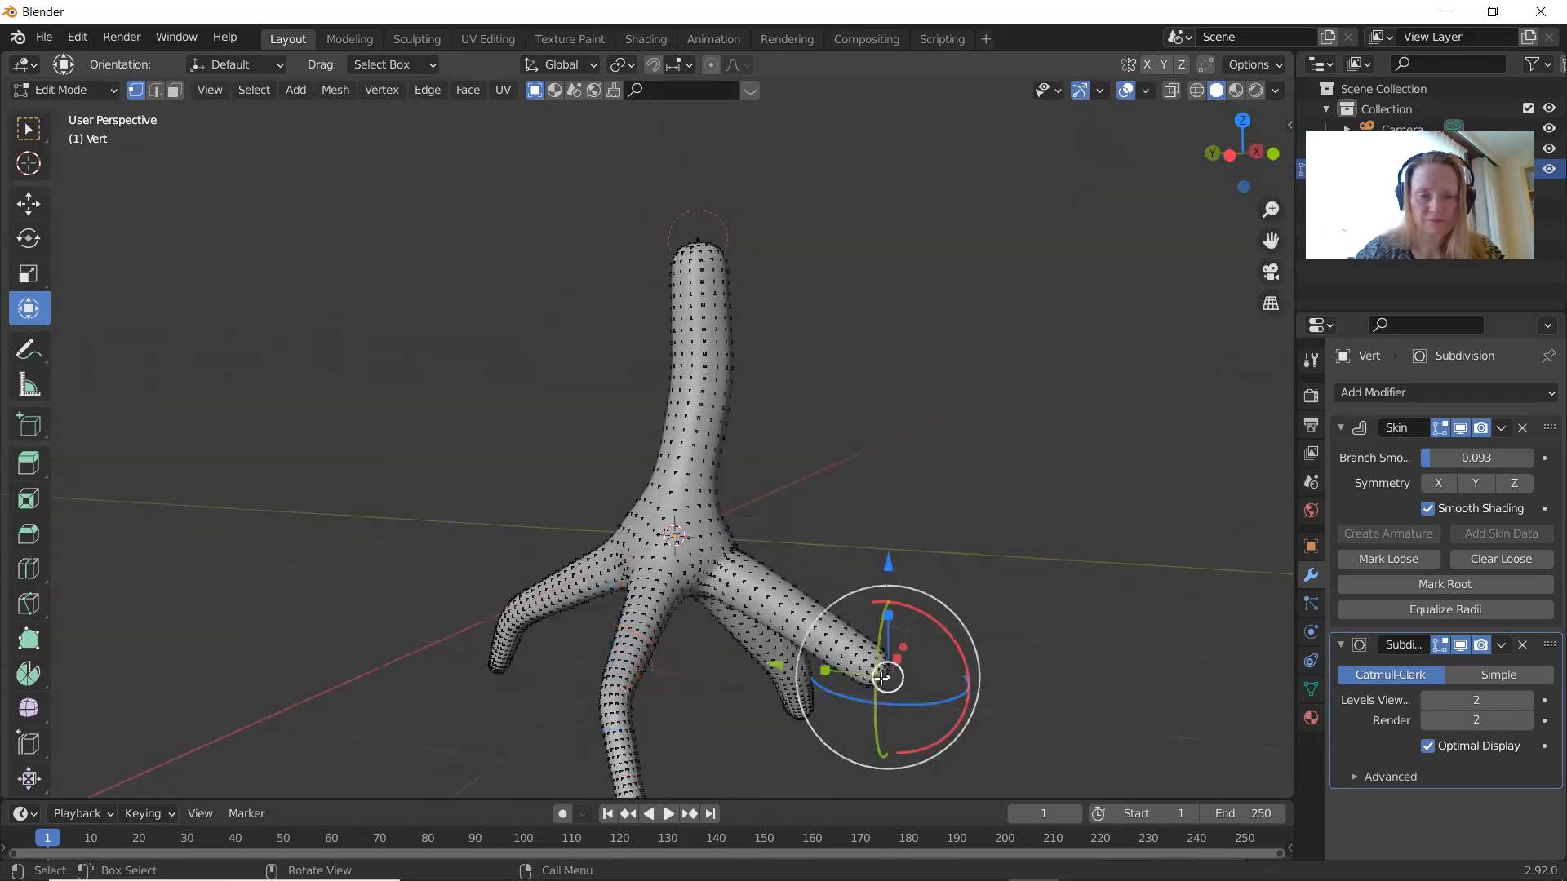
drag(885, 677, 931, 761)
key(ctrl+a)
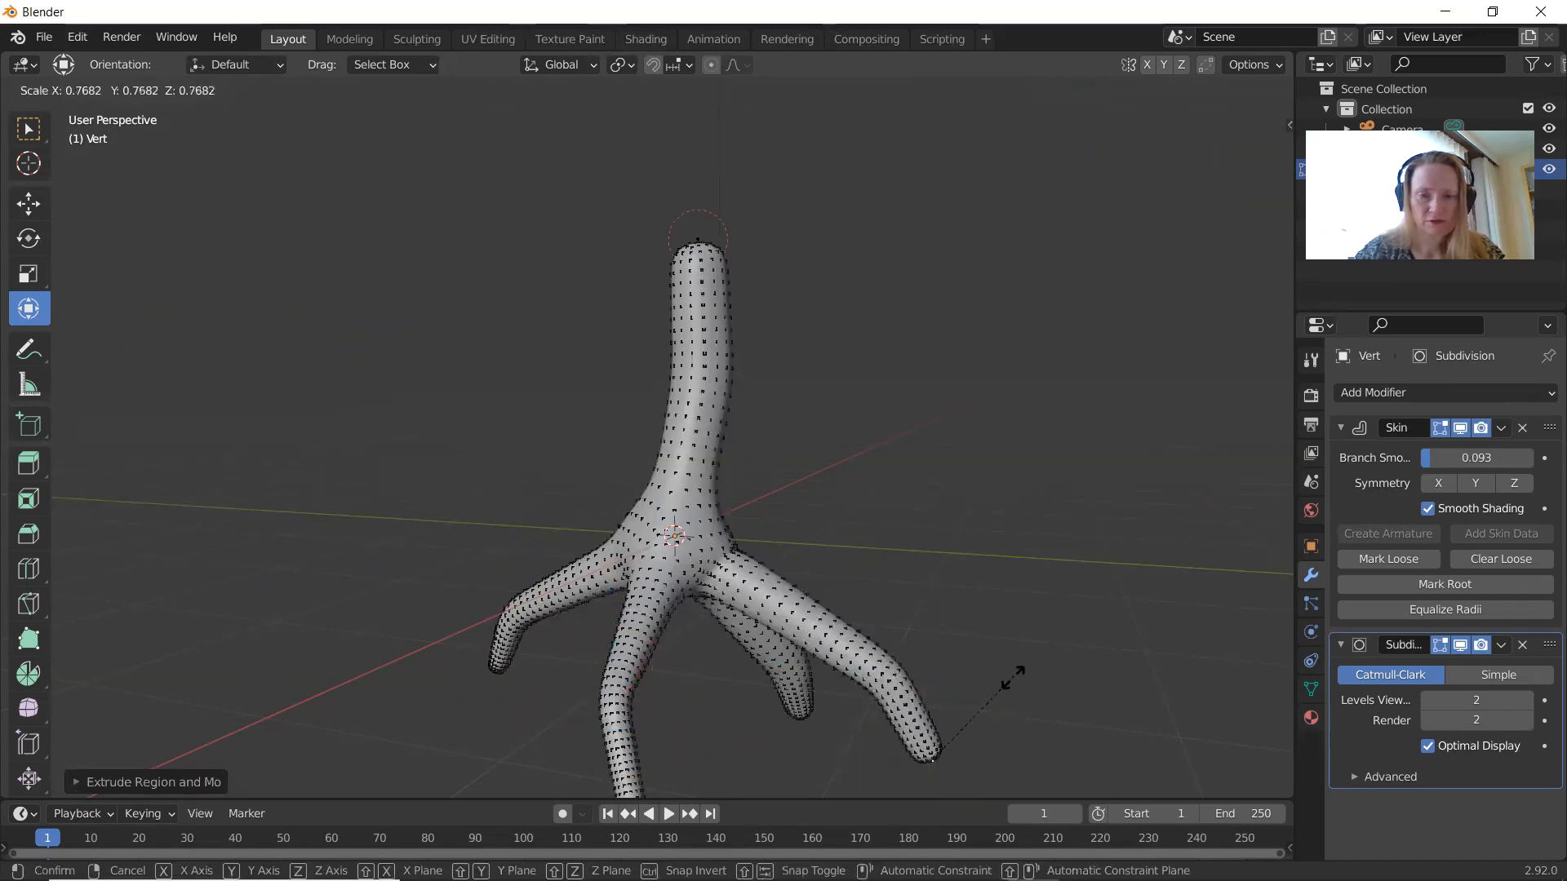
click(997, 693)
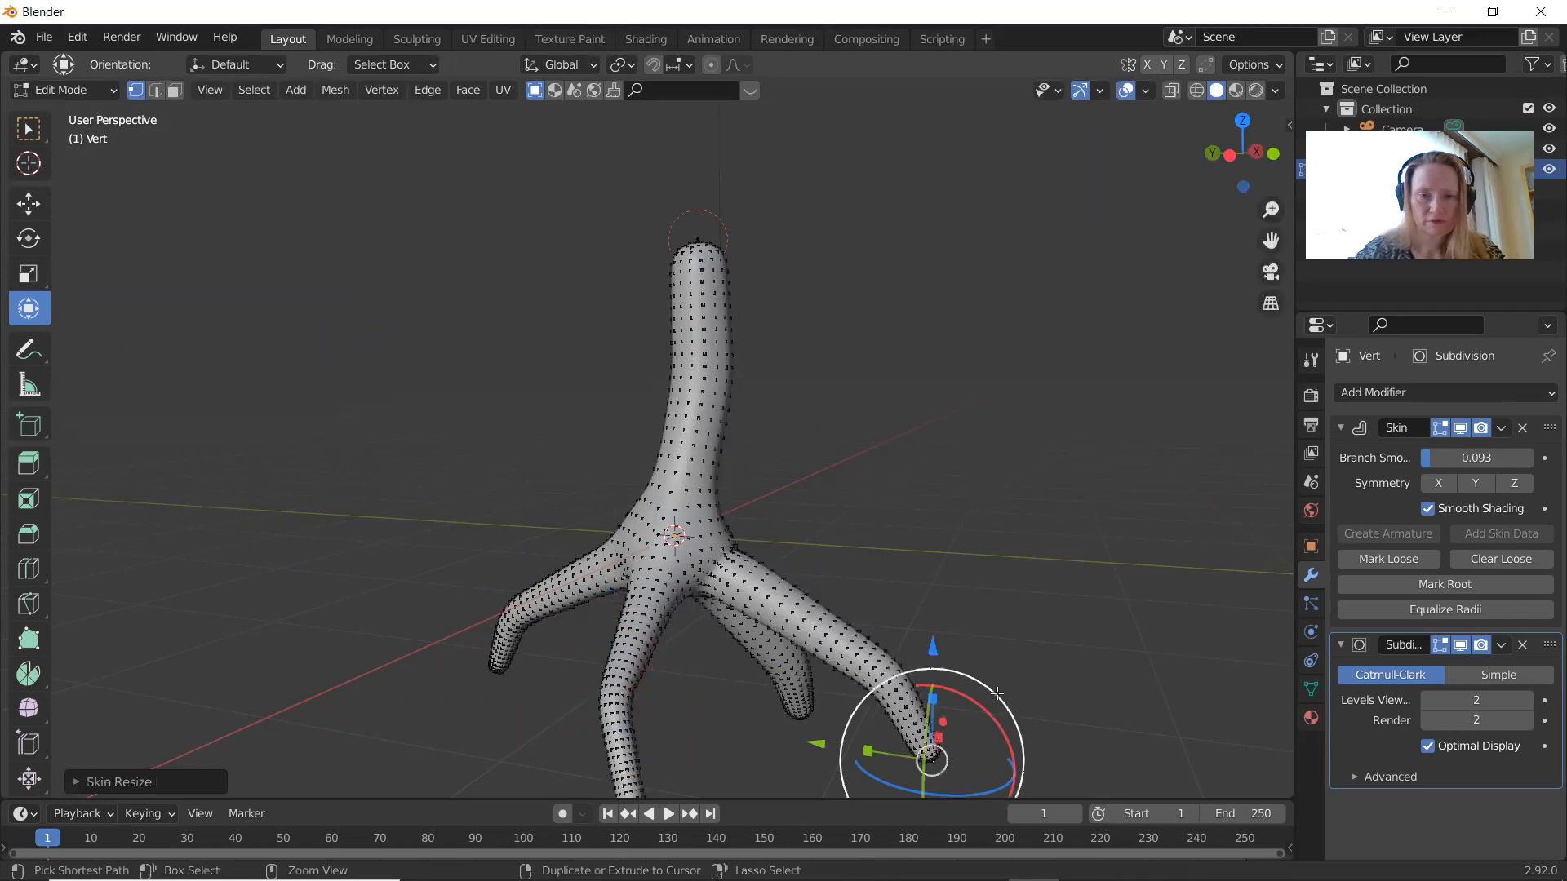
Step: Move the bend vertex of the negative Y branch inward and slightly down
click(885, 674)
drag(885, 674, 797, 704)
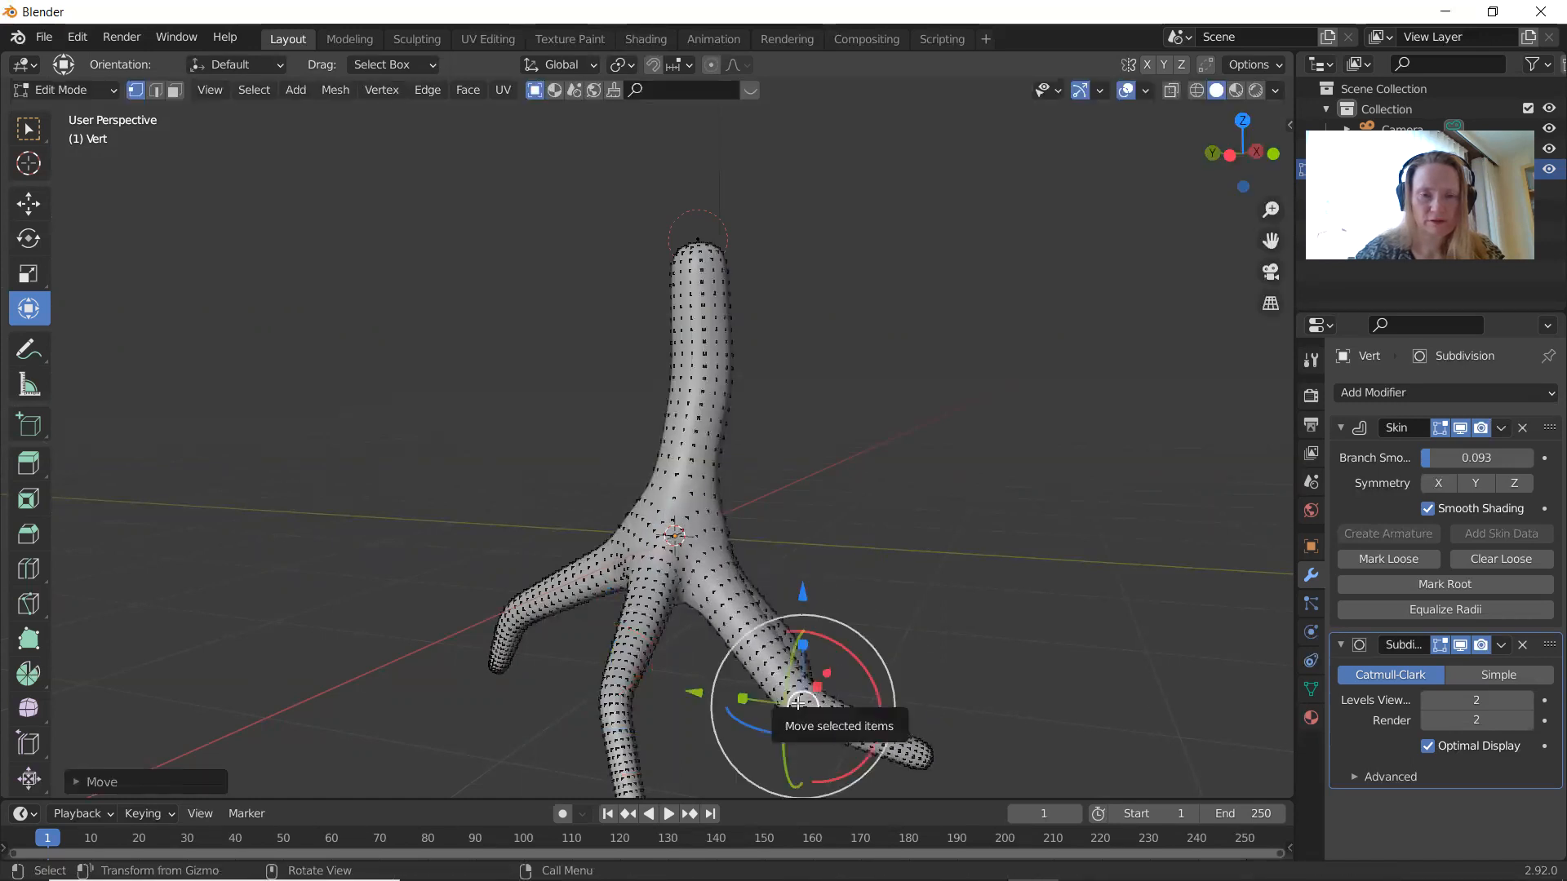
Step: Shrink the skin radius at the tip of the negative Y lower branch
click(926, 758)
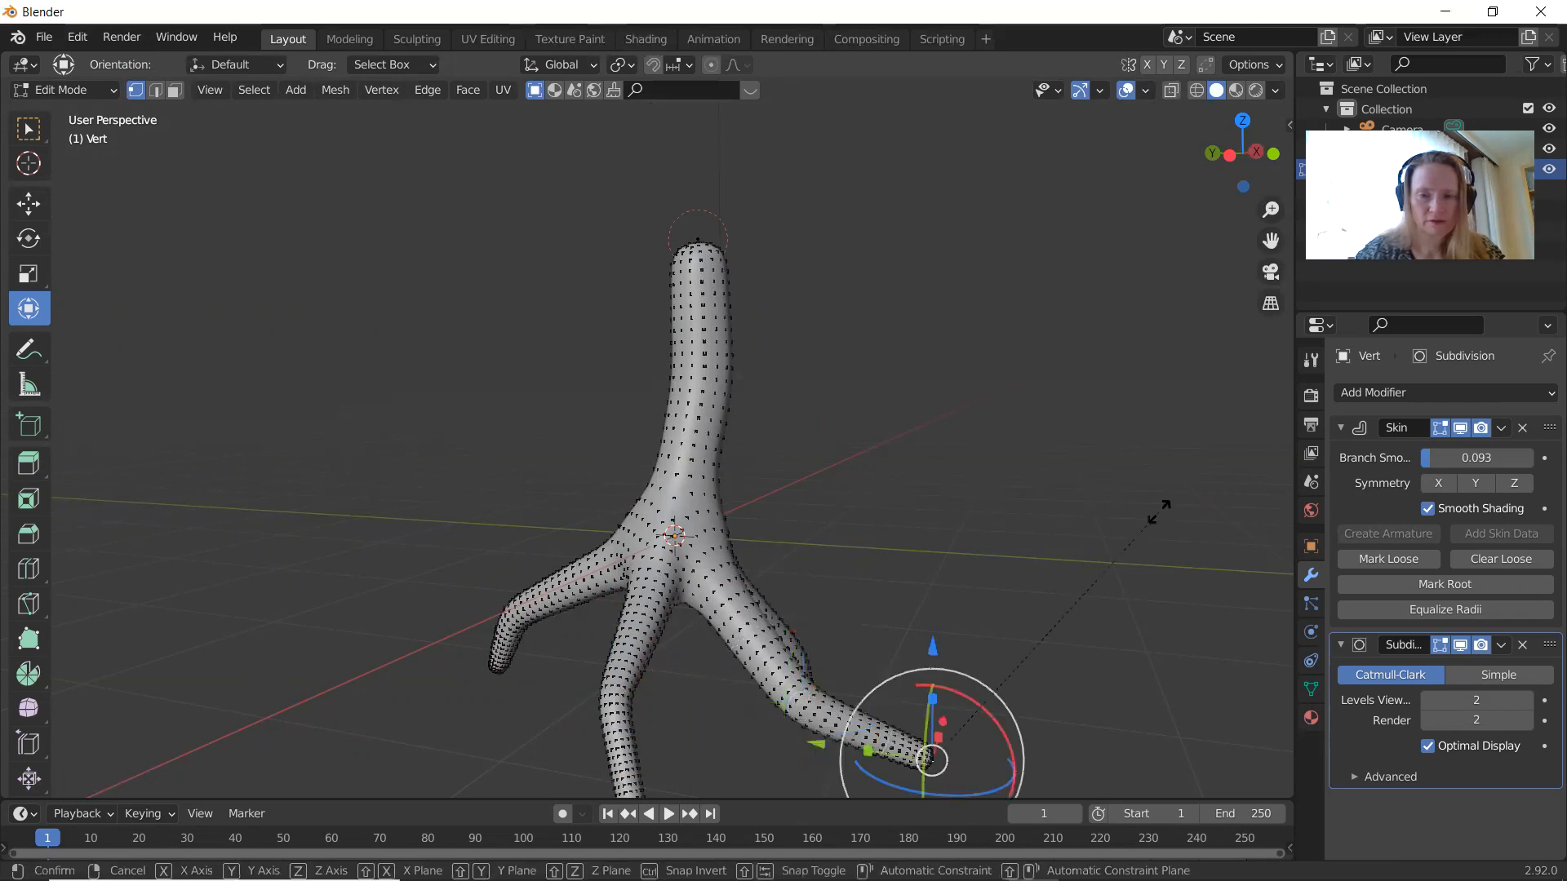
key(s)
click(1106, 562)
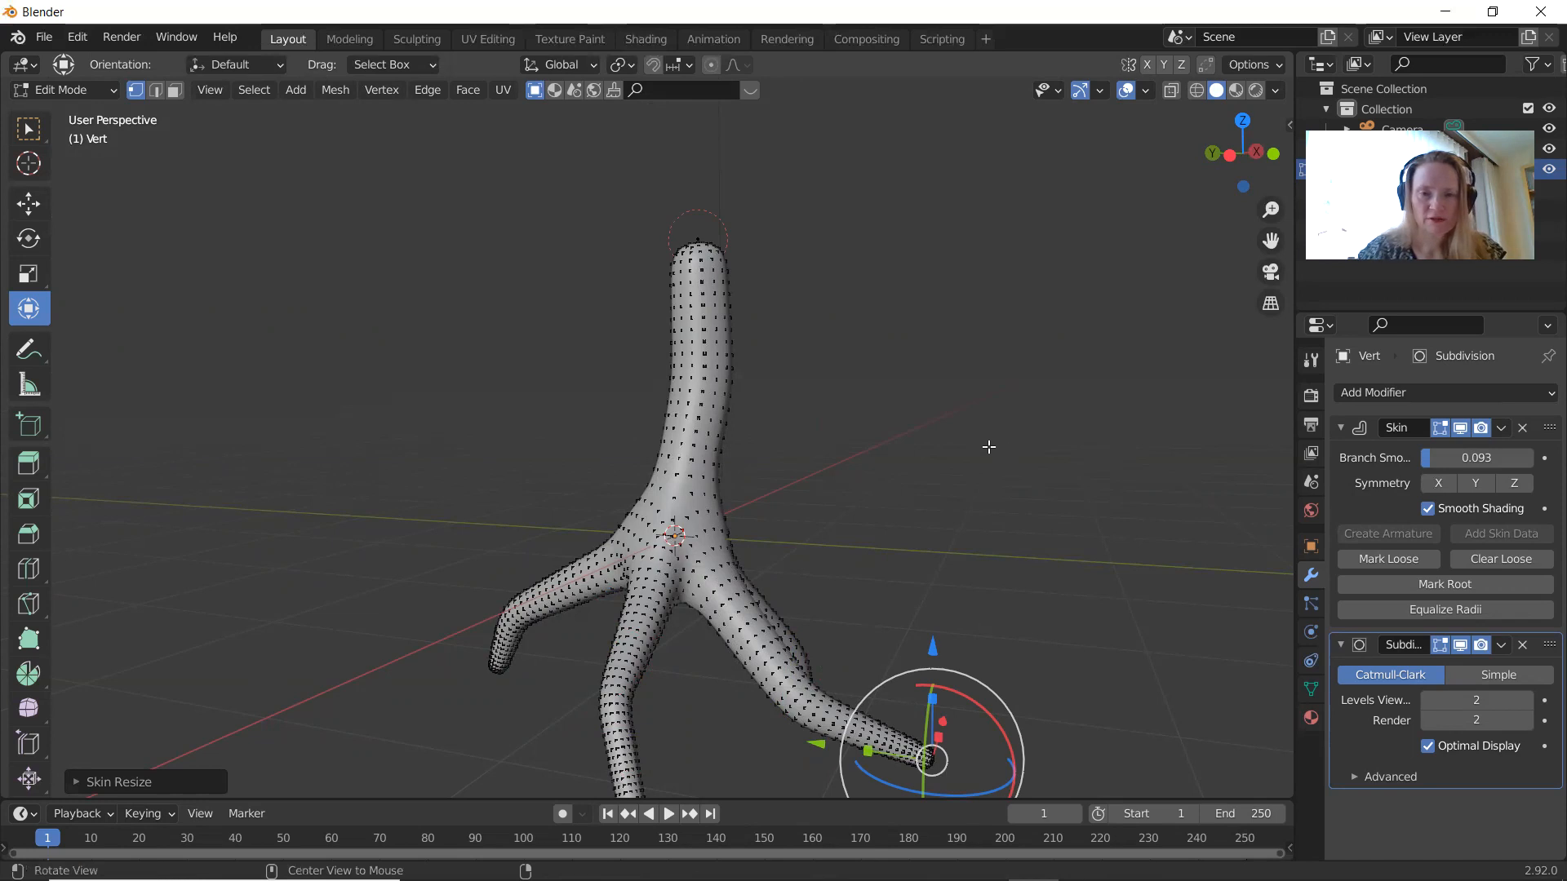
Step: Extrude the trunk's top vertex diagonally up toward positive X as an upper branch, and shrink the skin at its tip
middle_drag(988, 447, 920, 479)
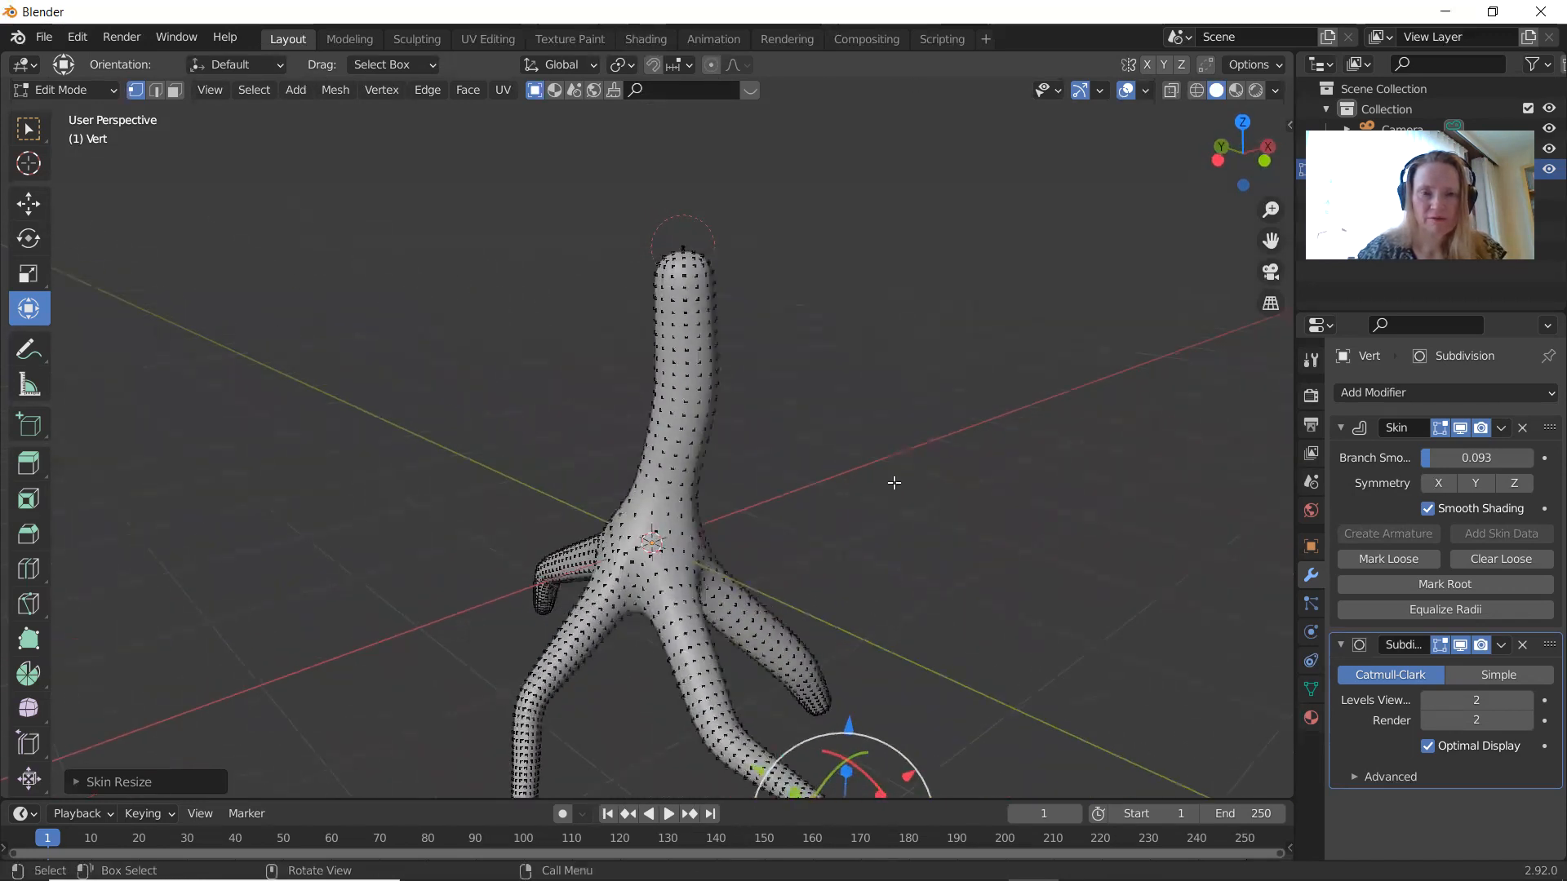
click(683, 246)
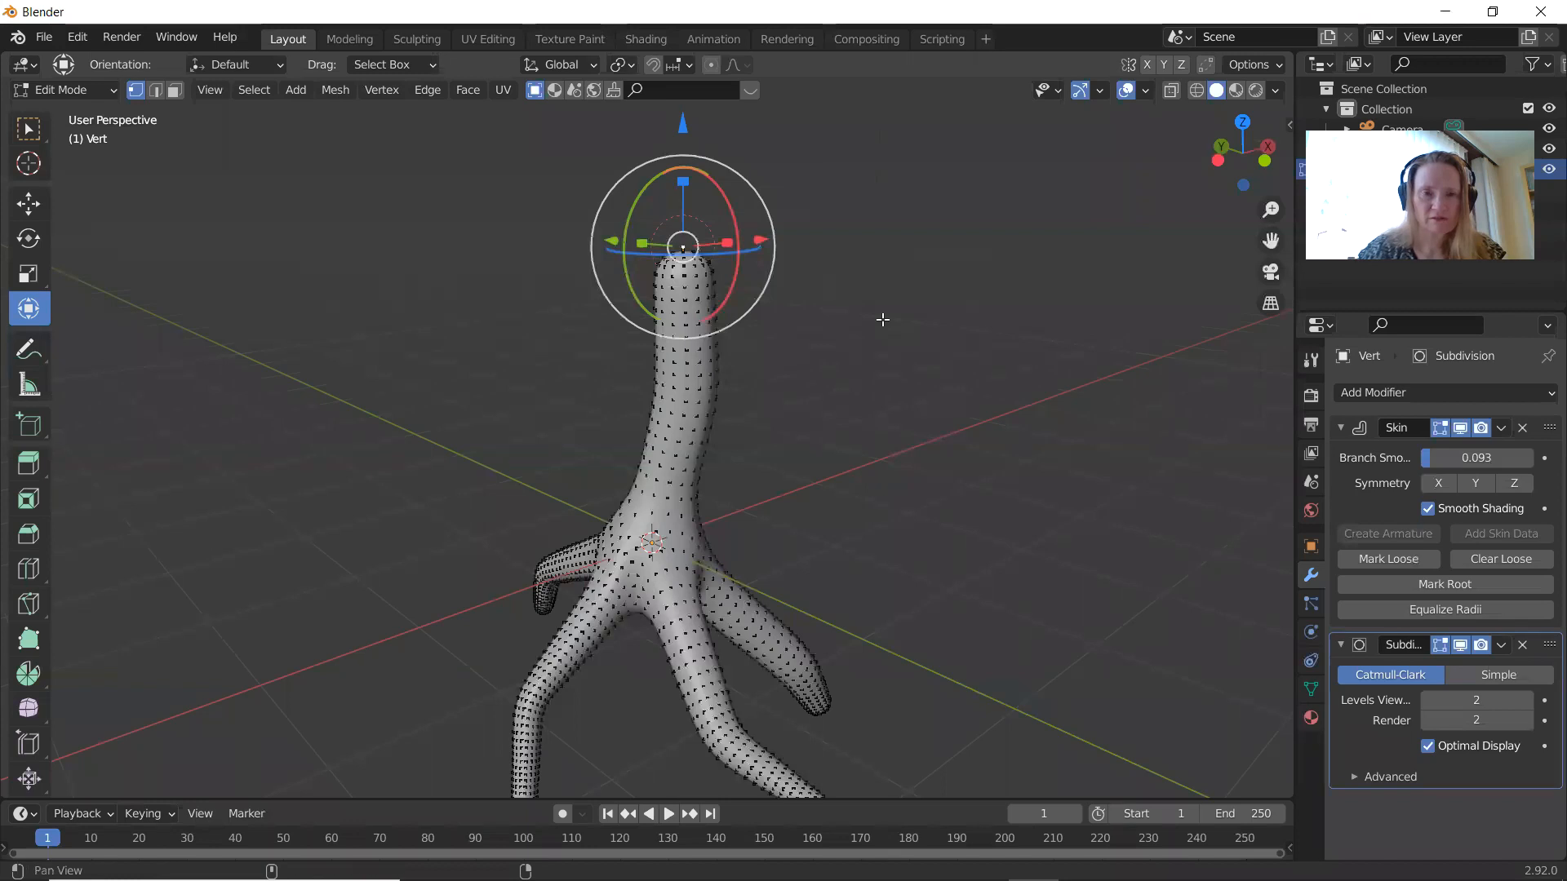
shift+middle_drag(882, 319, 856, 460)
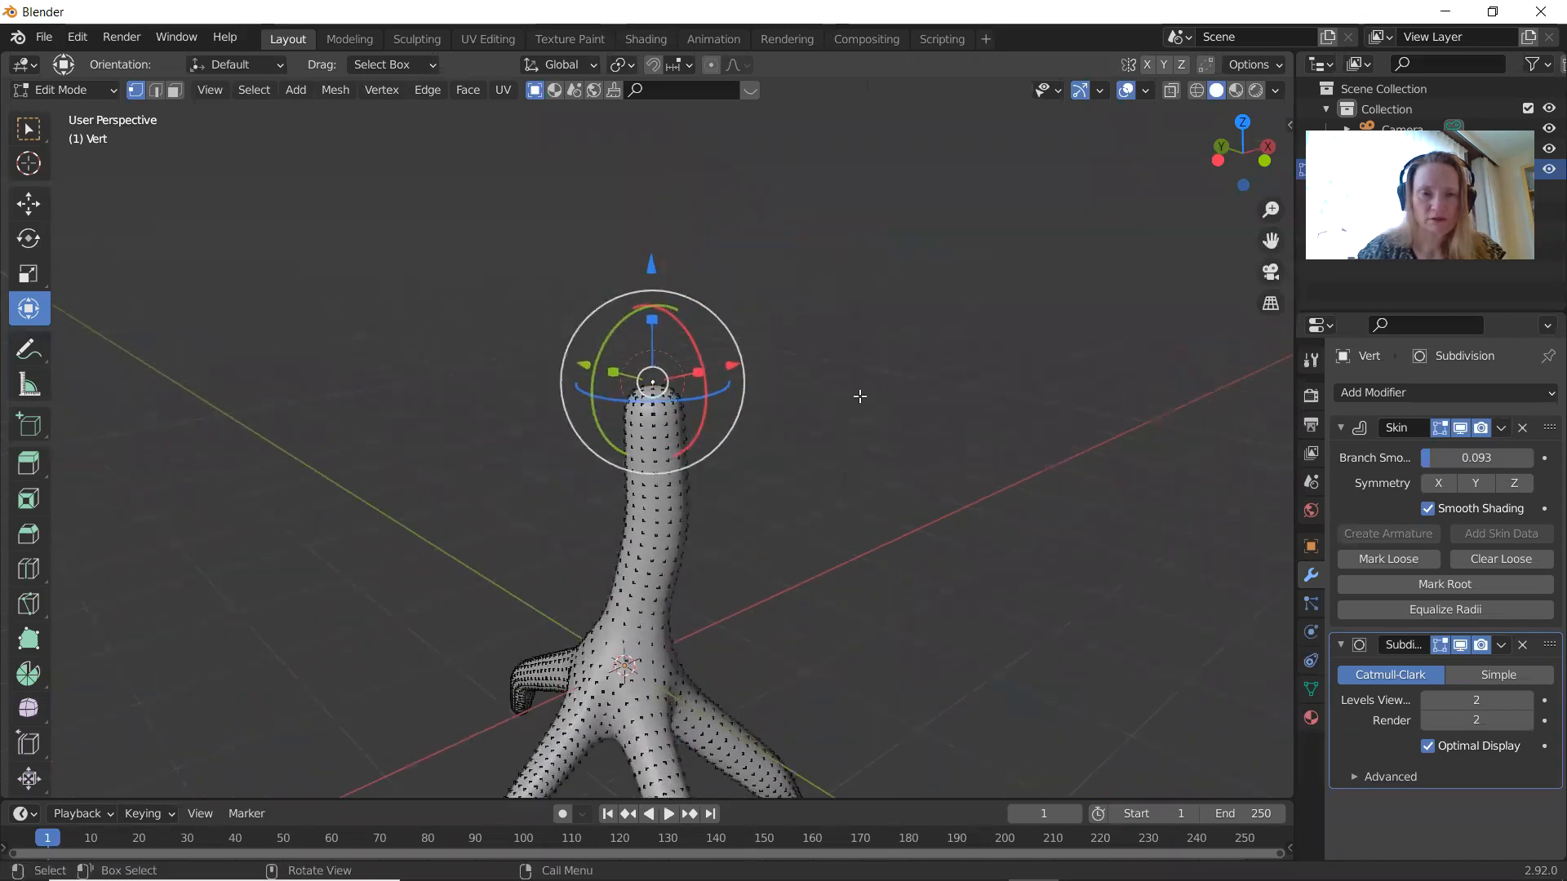
key(g)
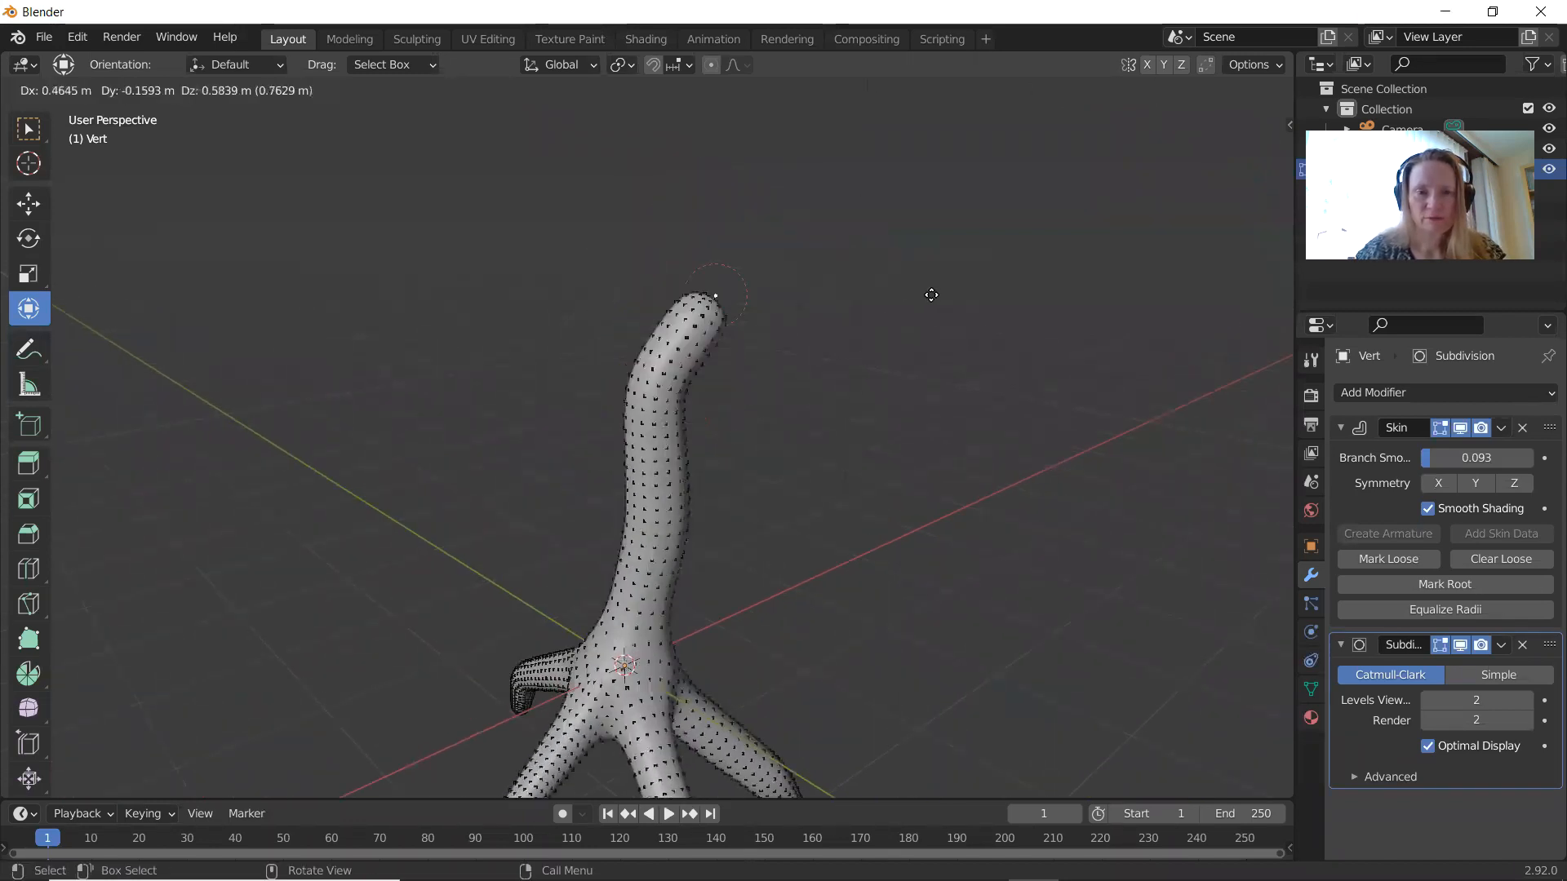
click(1088, 249)
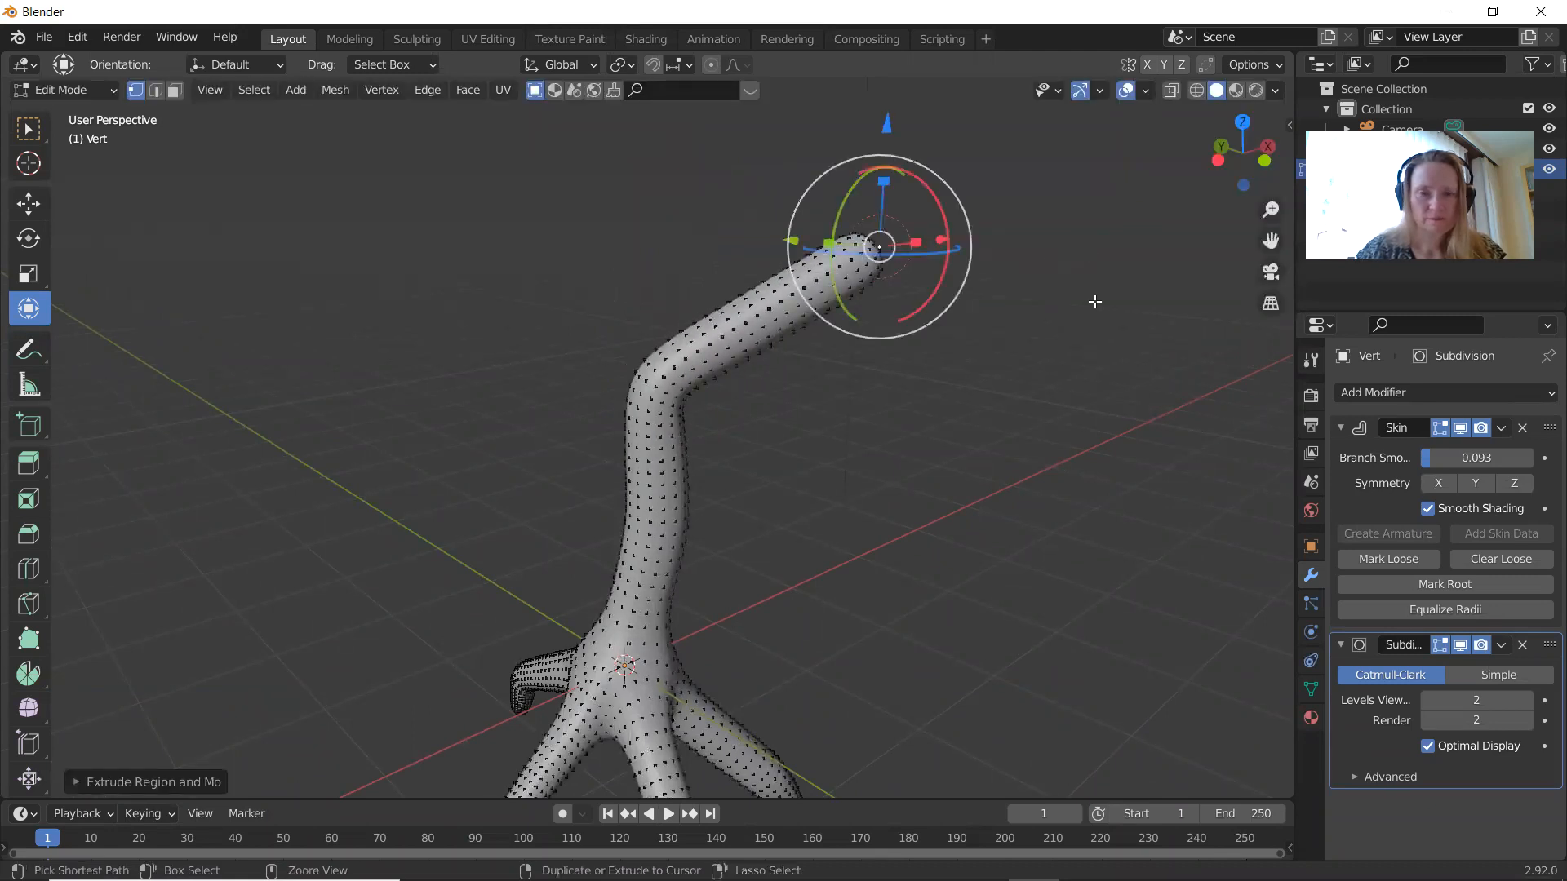
key(ctrl+a)
click(1023, 325)
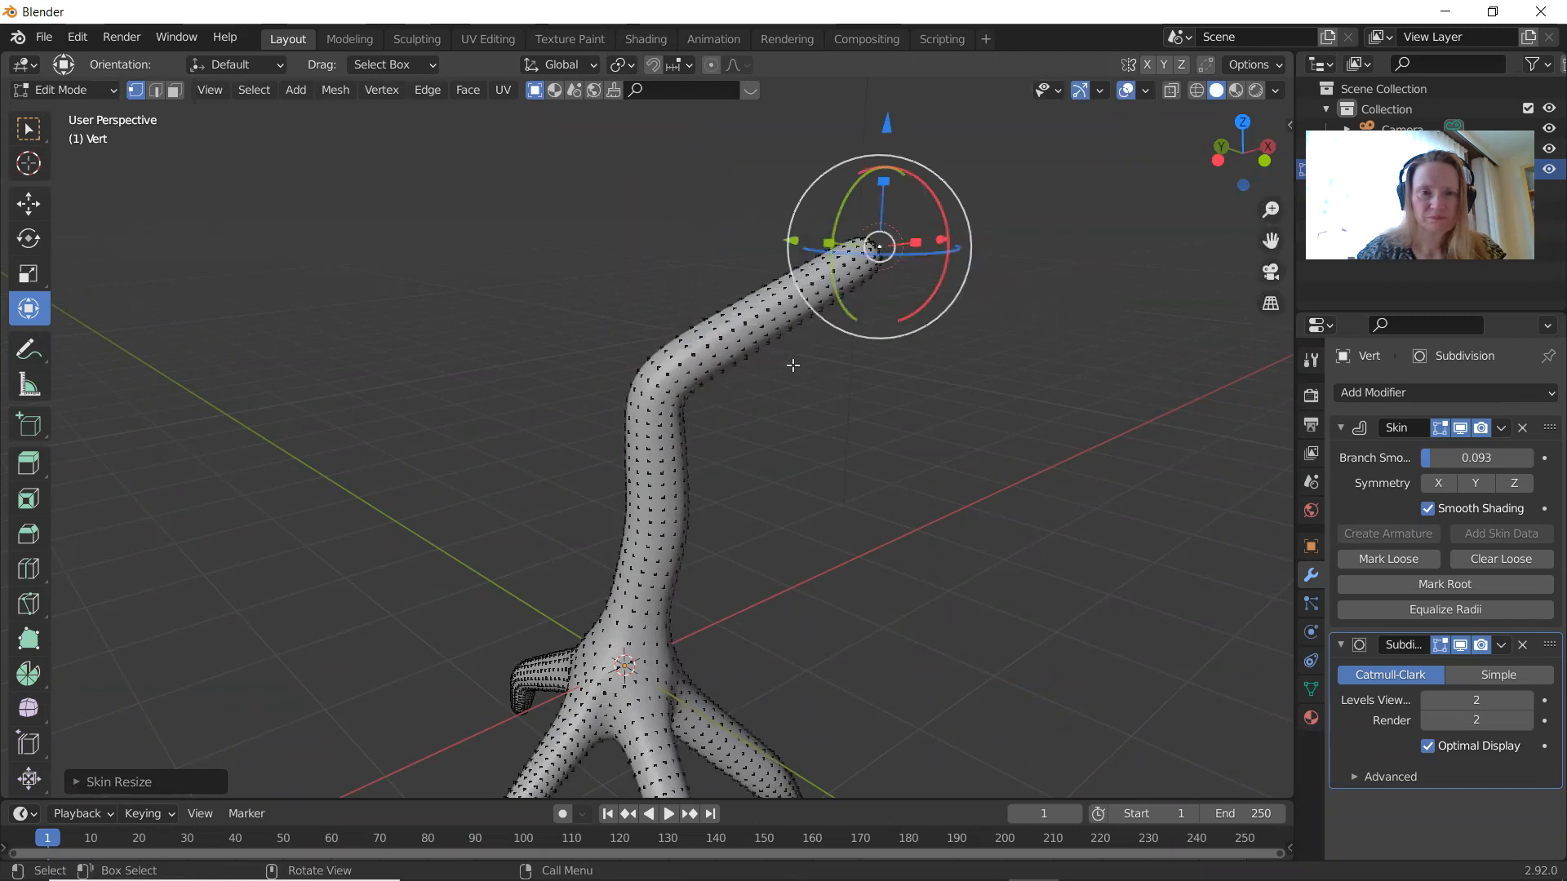
Step: Extrude a second upper branch diagonally upward from the trunk's top on the side opposite the first, and shrink the skin at its tip
click(662, 387)
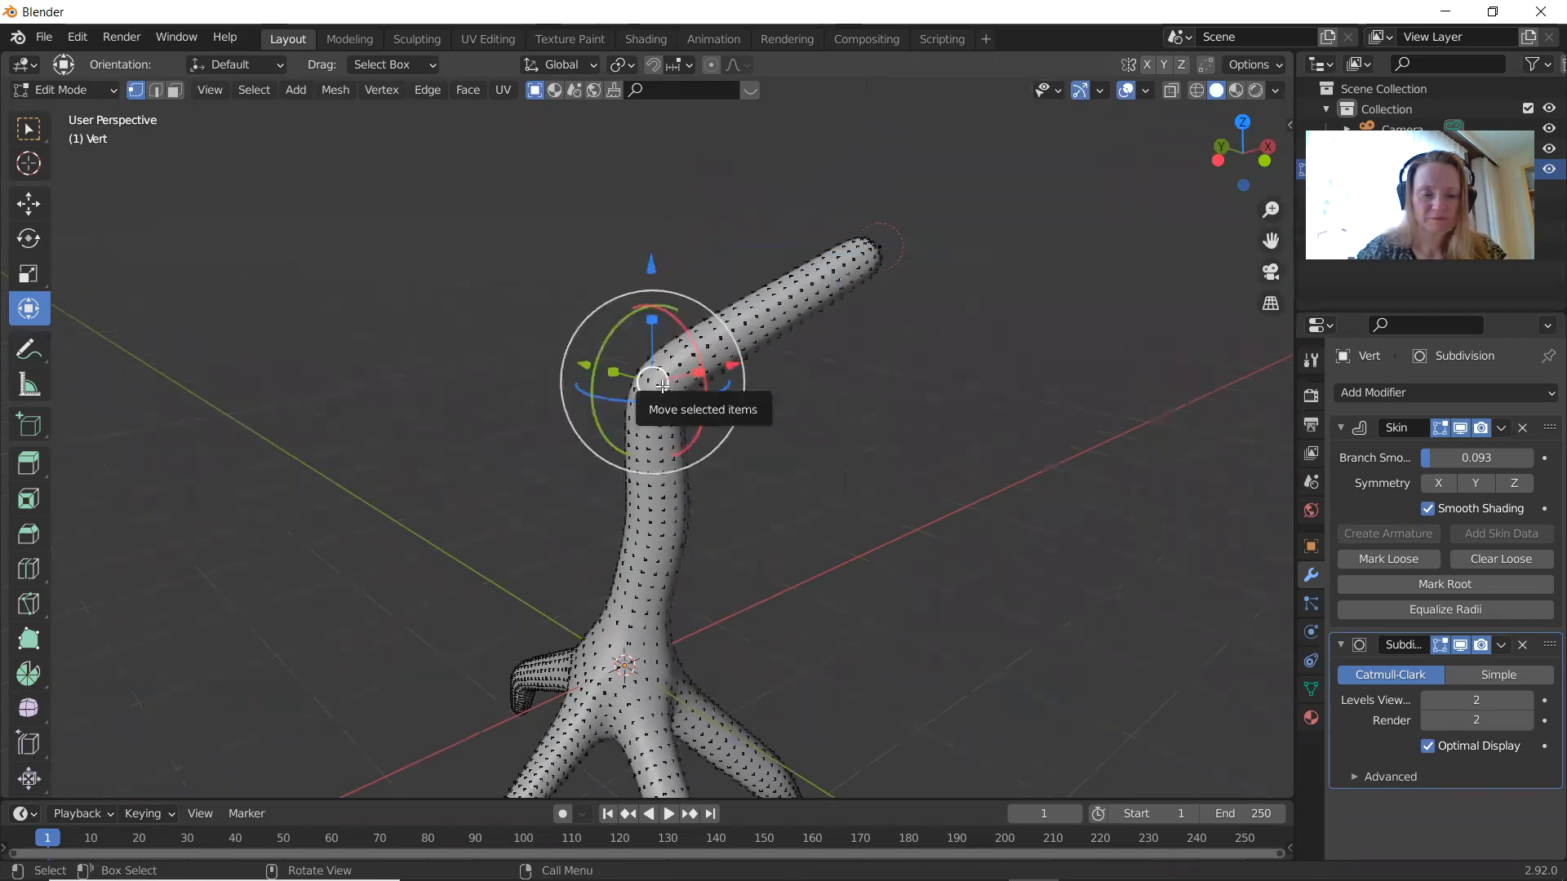
drag(662, 387, 450, 278)
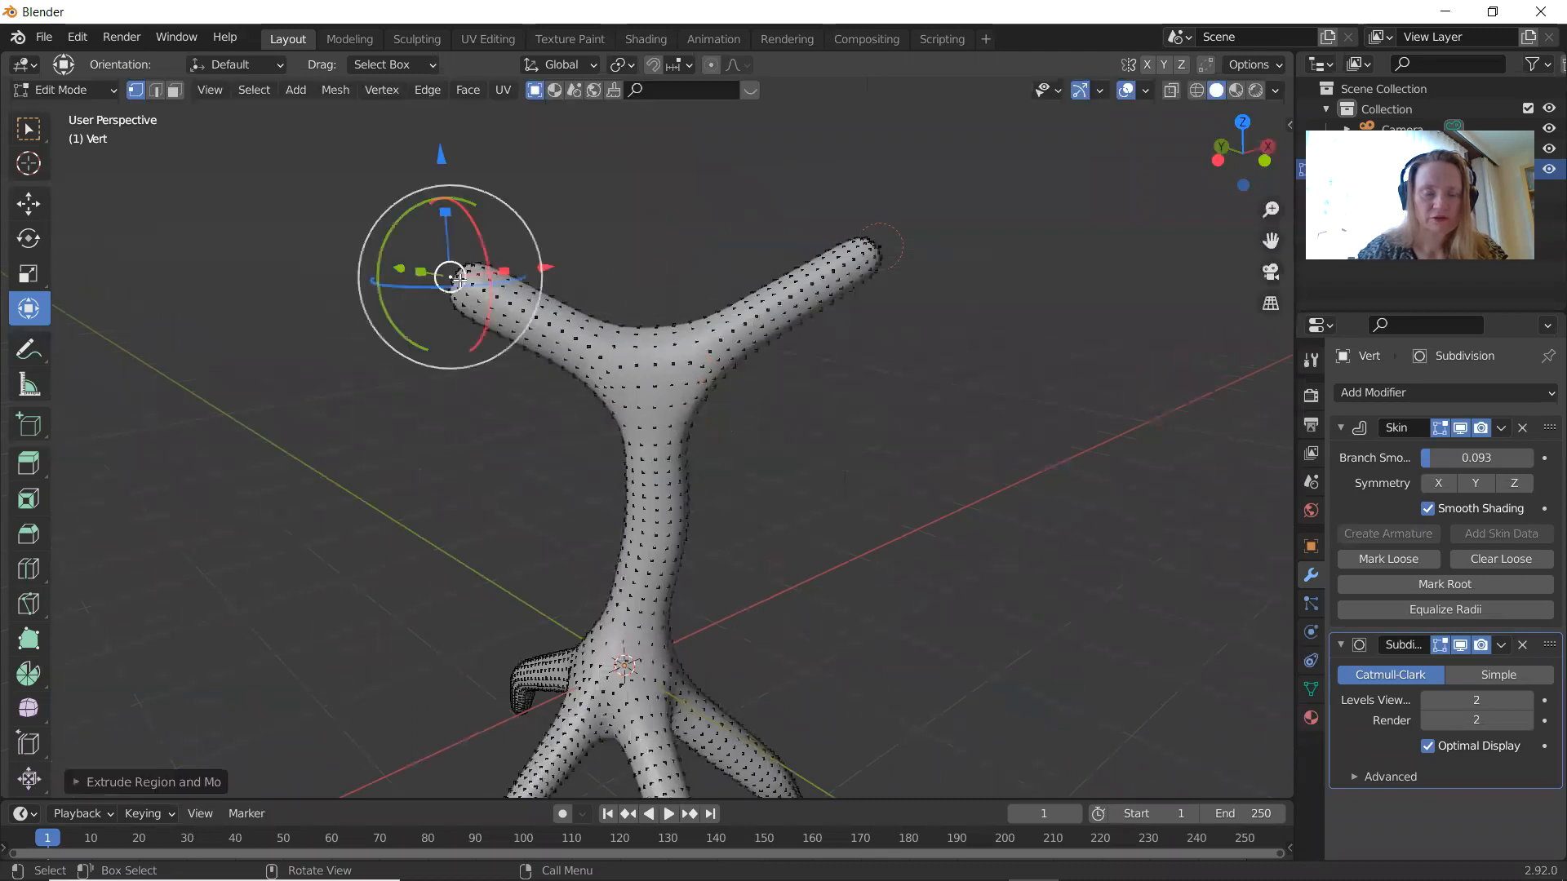
key(ctrl+a)
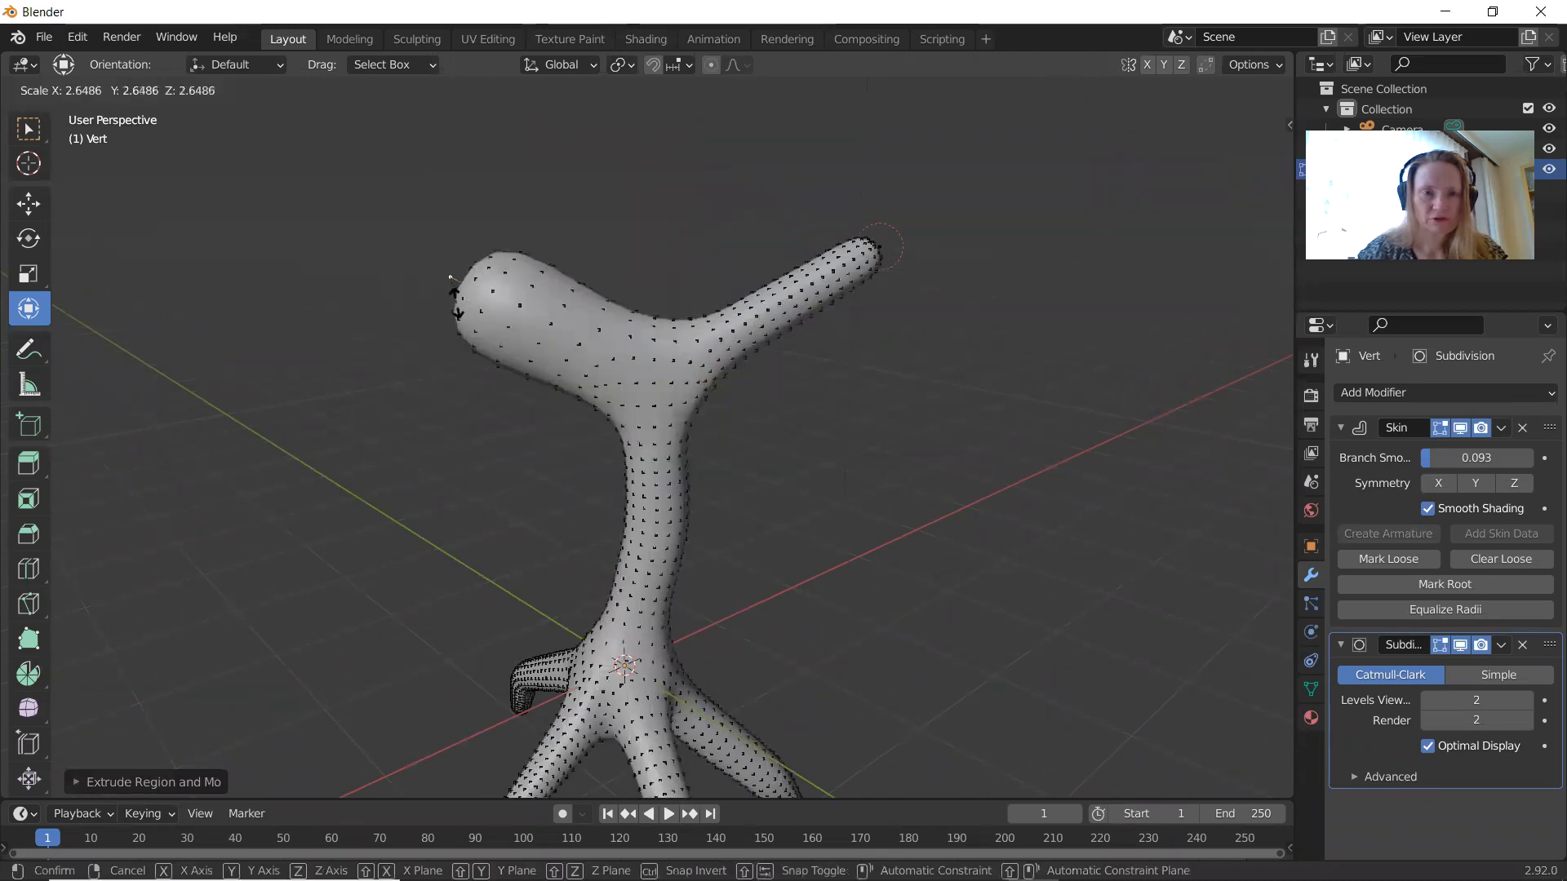
click(421, 483)
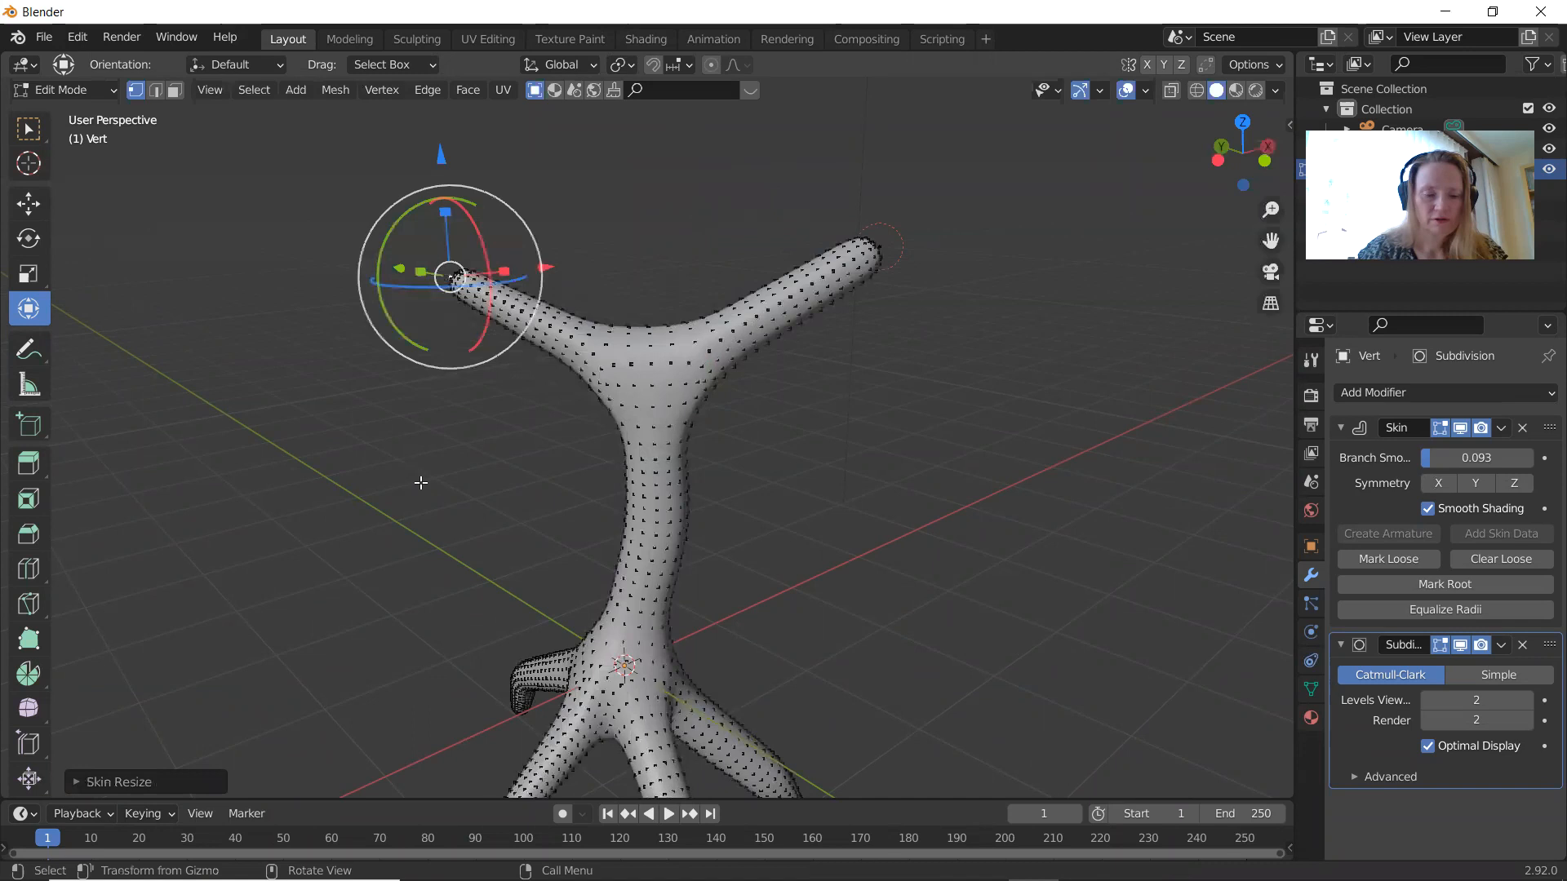
Step: In wireframe shading, add a loop cut midway along the positive X upper branch and move the new vertex slightly down to bend it
key(z)
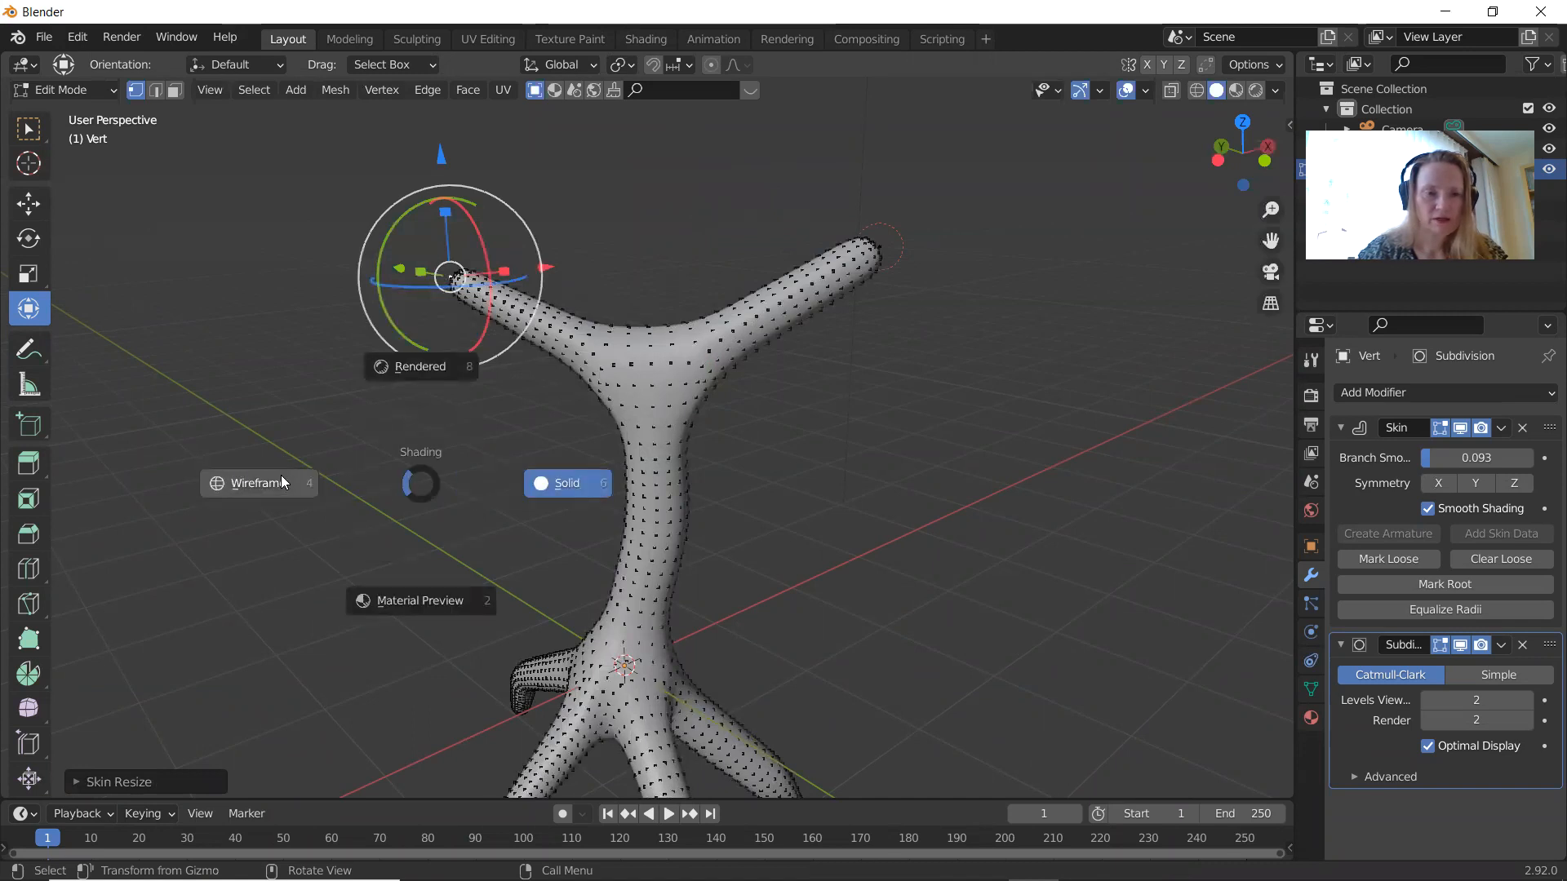
click(263, 489)
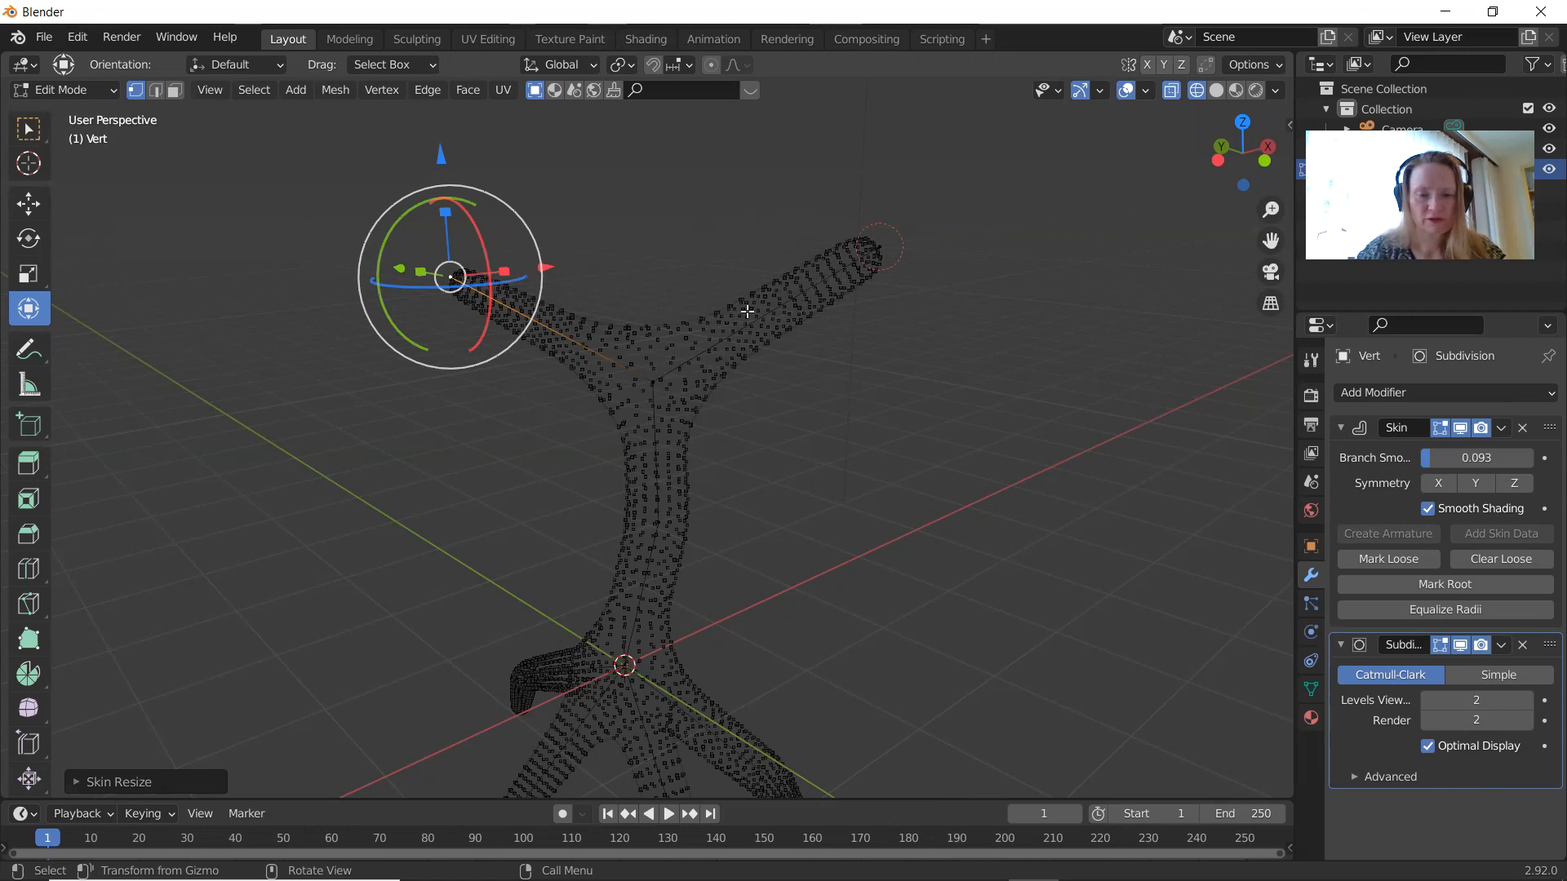
key(ctrl+r)
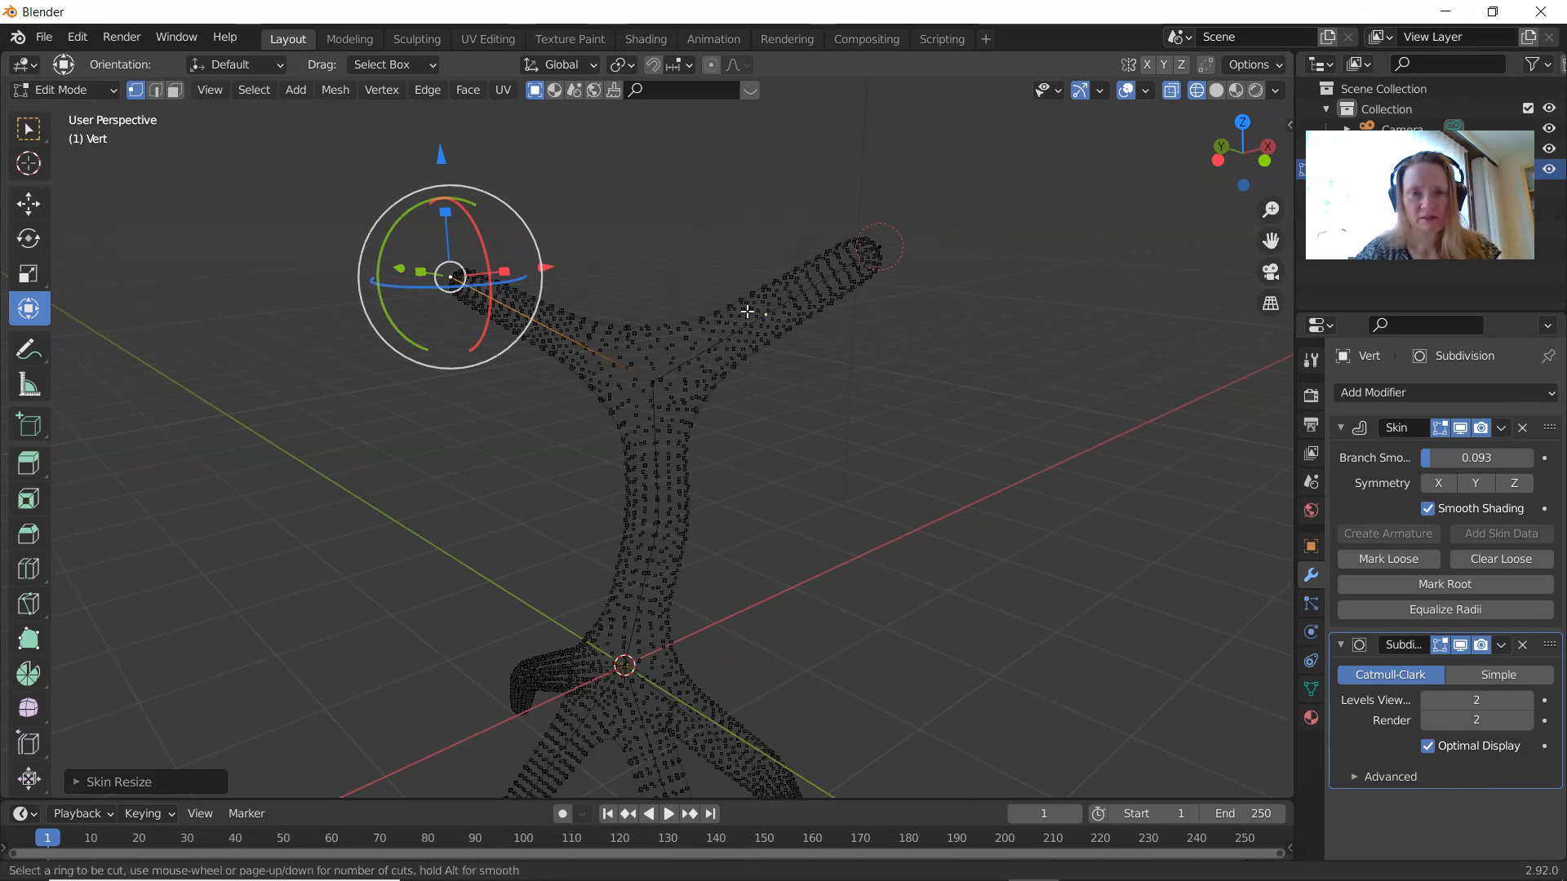
click(748, 311)
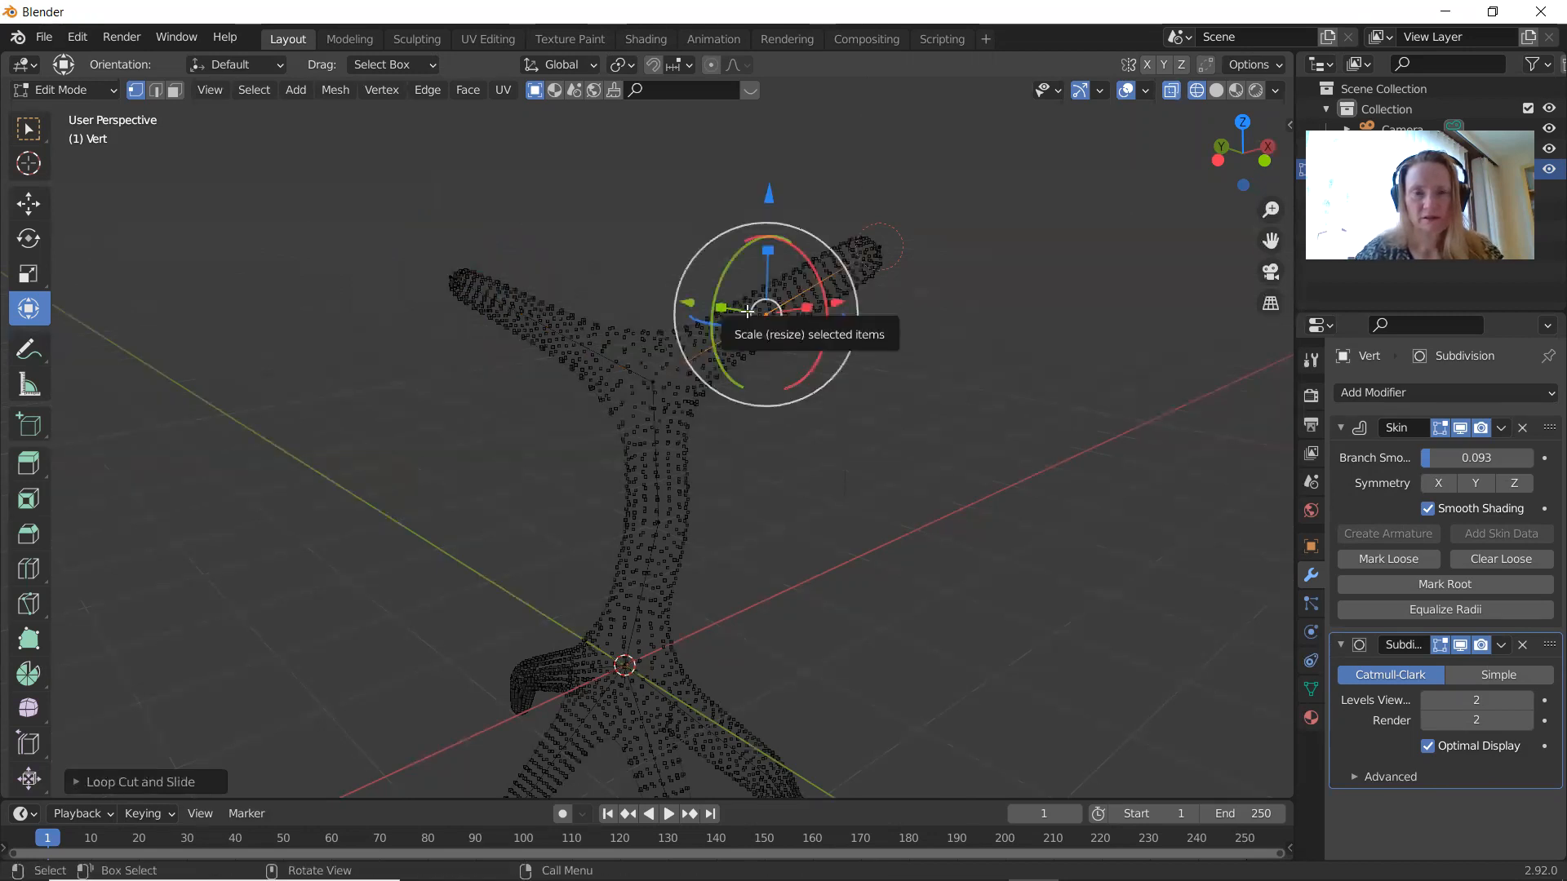
key(g)
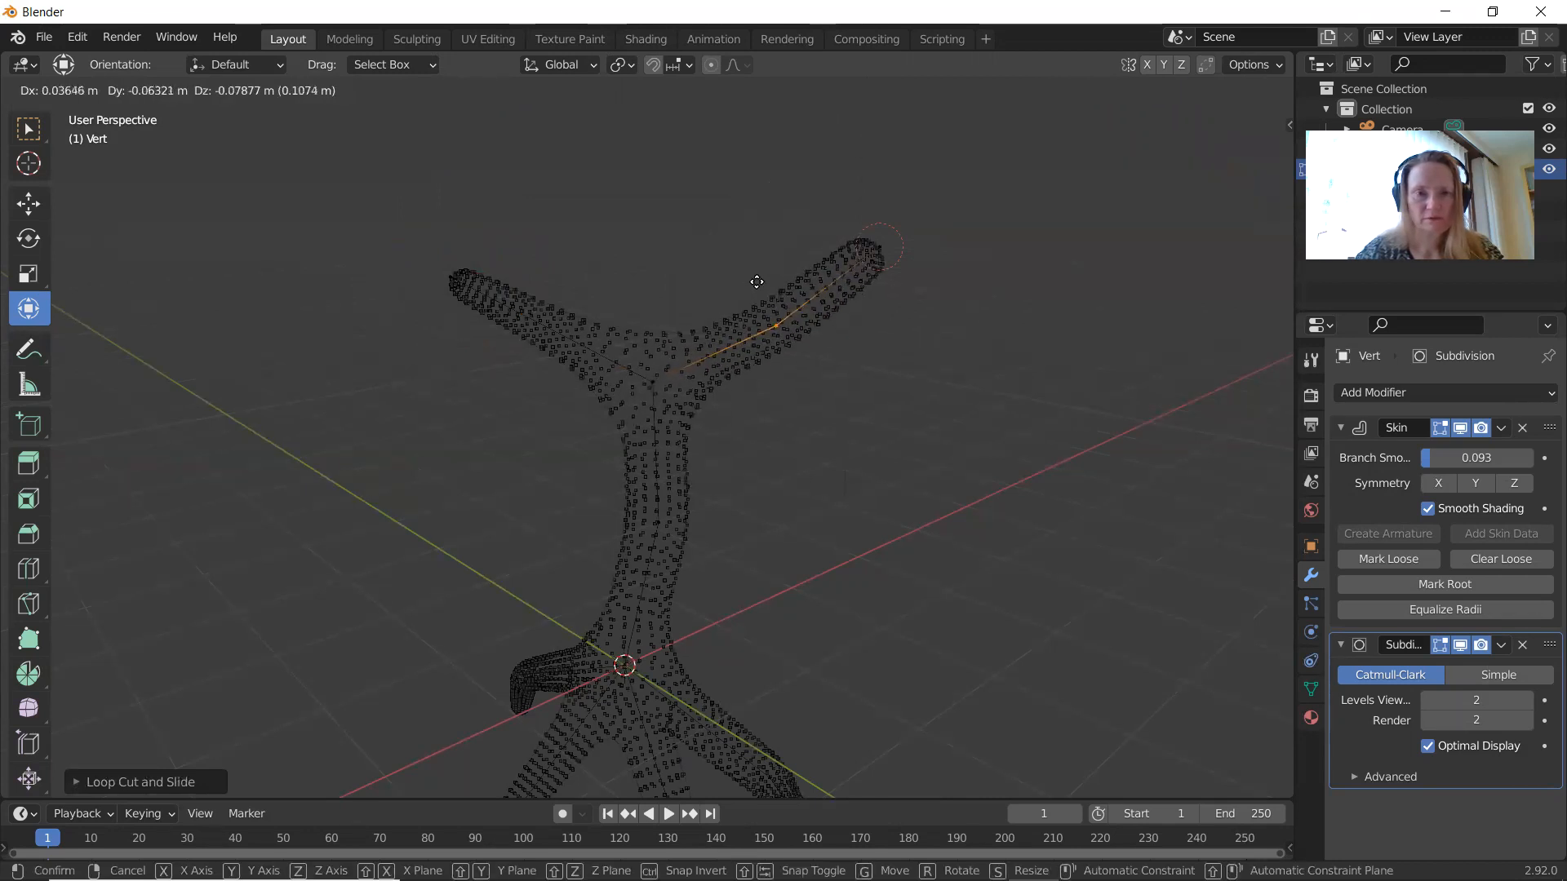
click(760, 289)
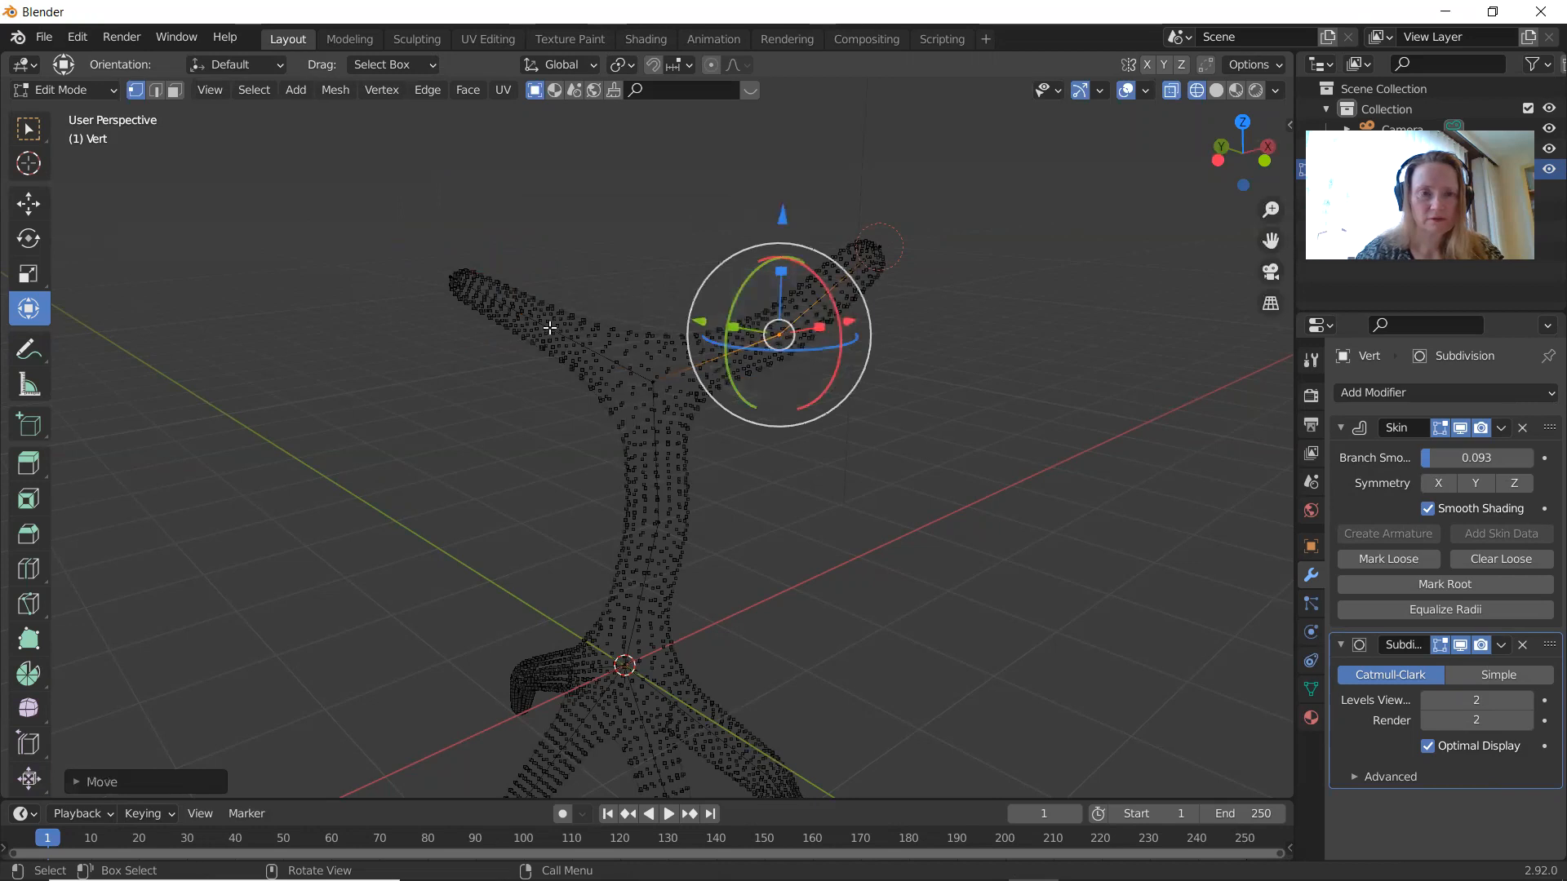
Step: Add a loop cut midway along the second upper branch and move the new vertex slightly down and outward to bend it
key(alt+a)
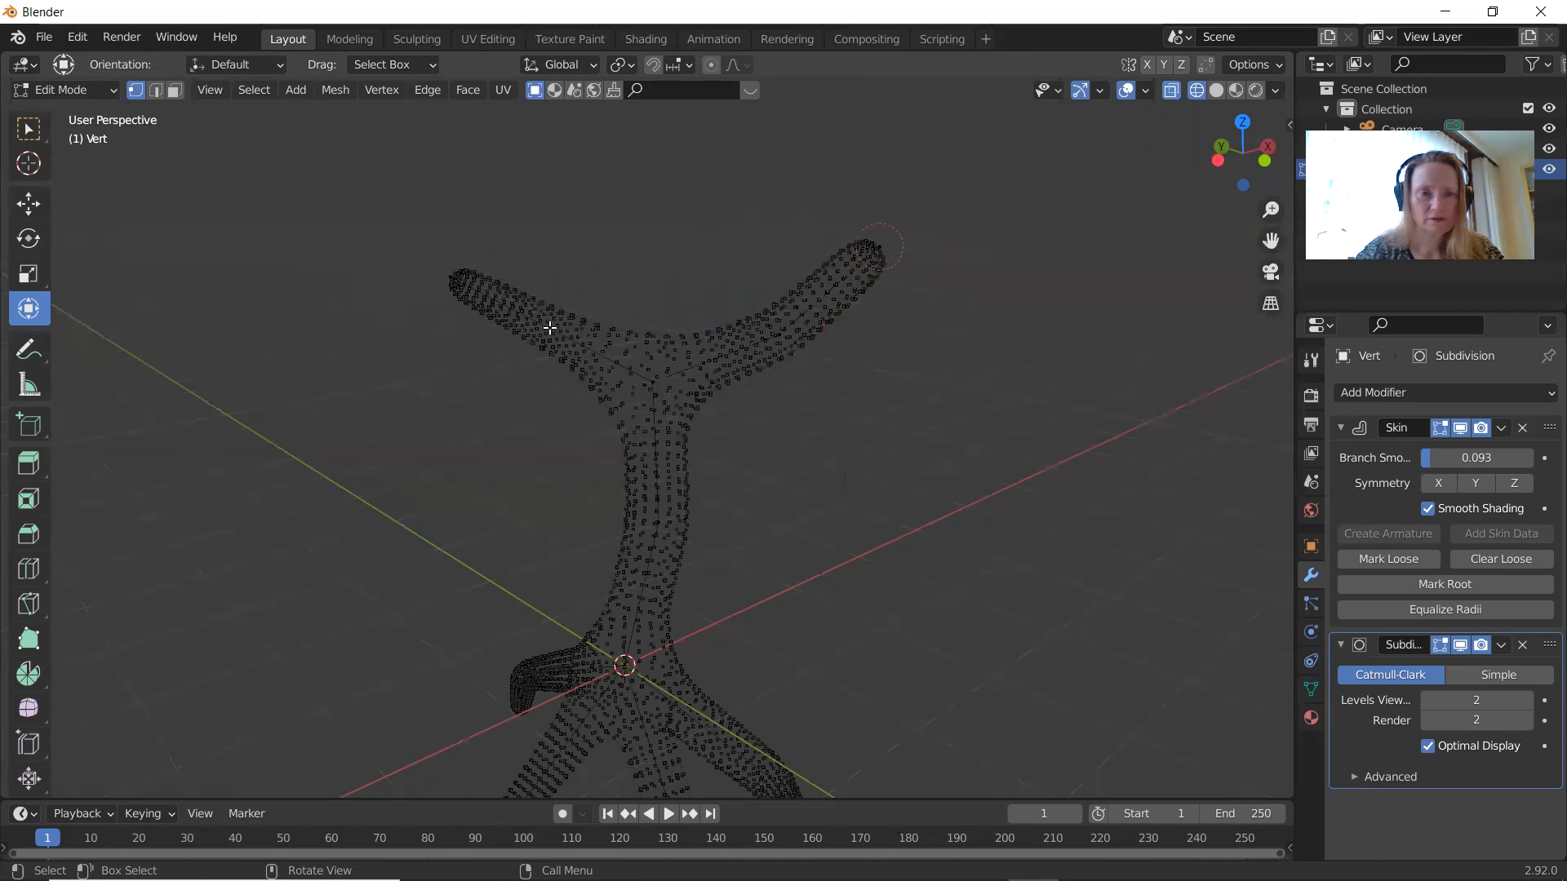
click(456, 285)
key(ctrl+r)
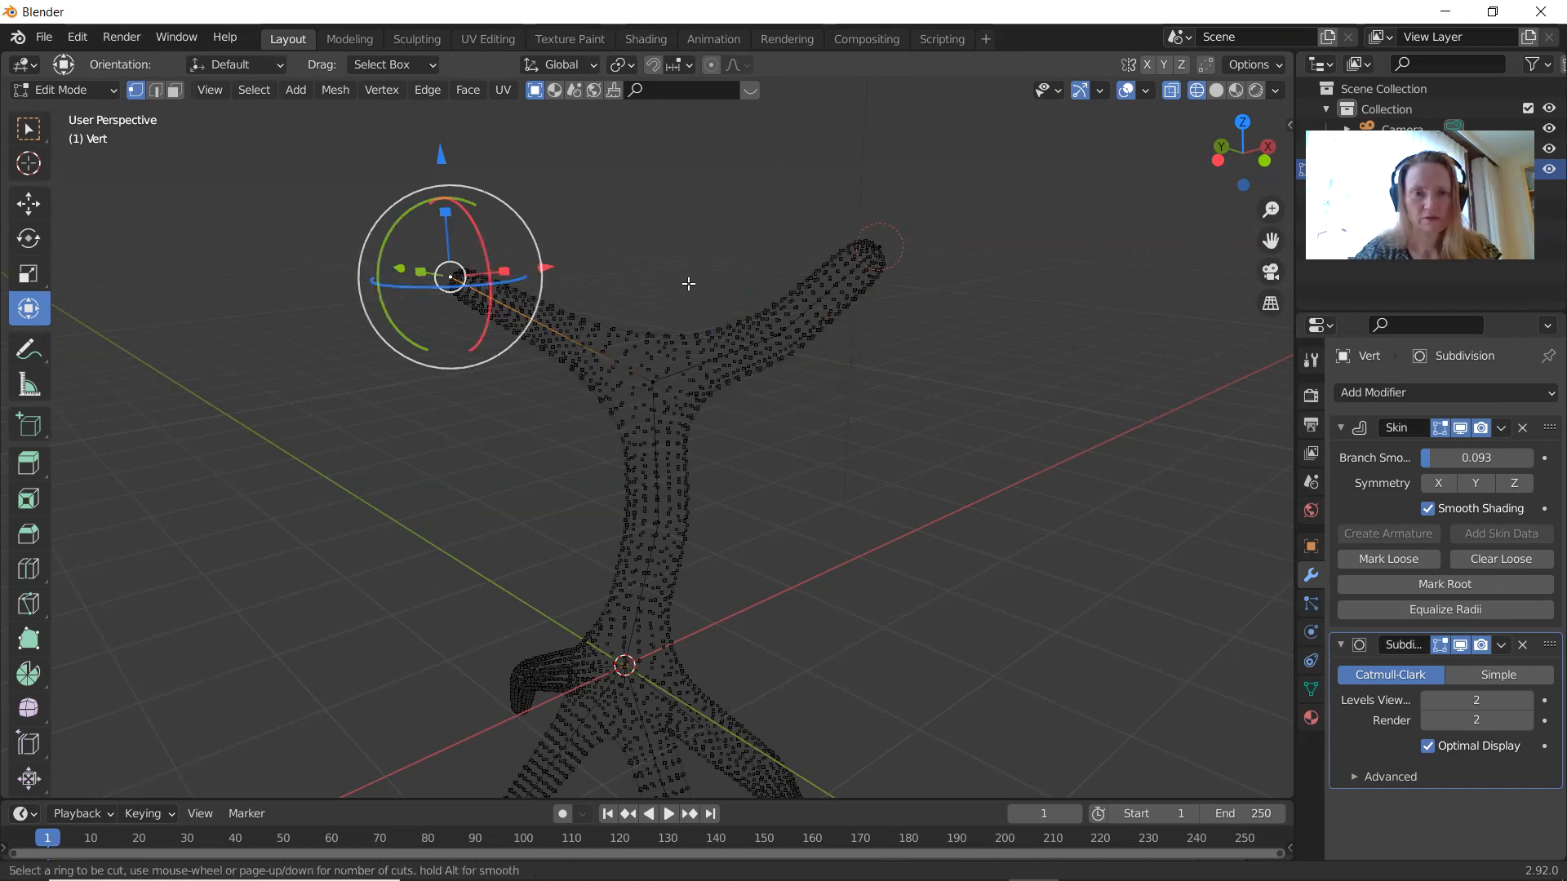
click(544, 344)
right_click(543, 345)
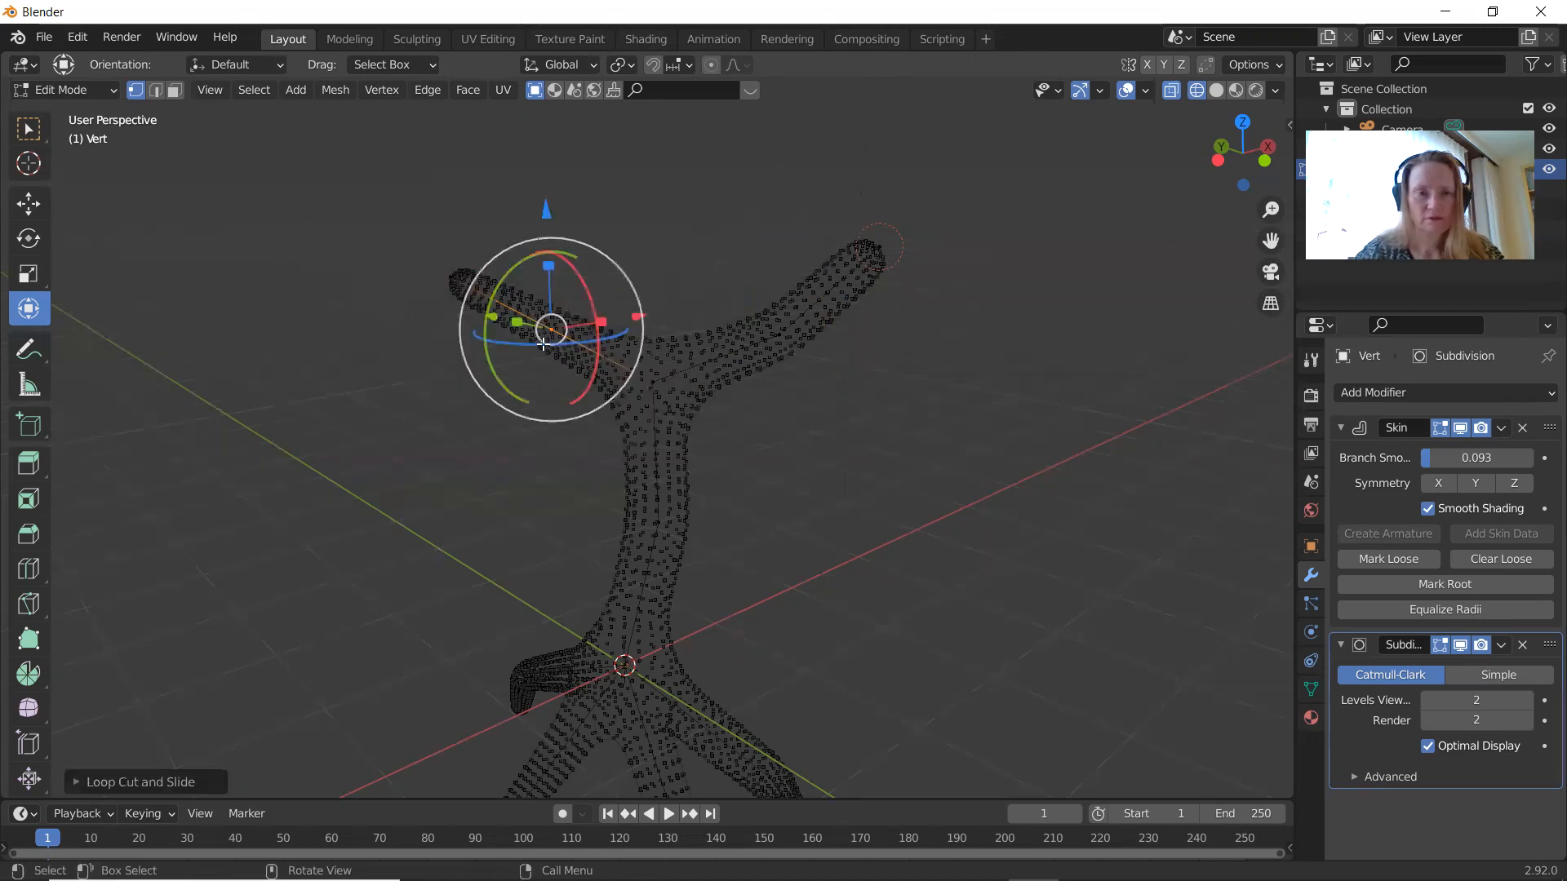
key(g)
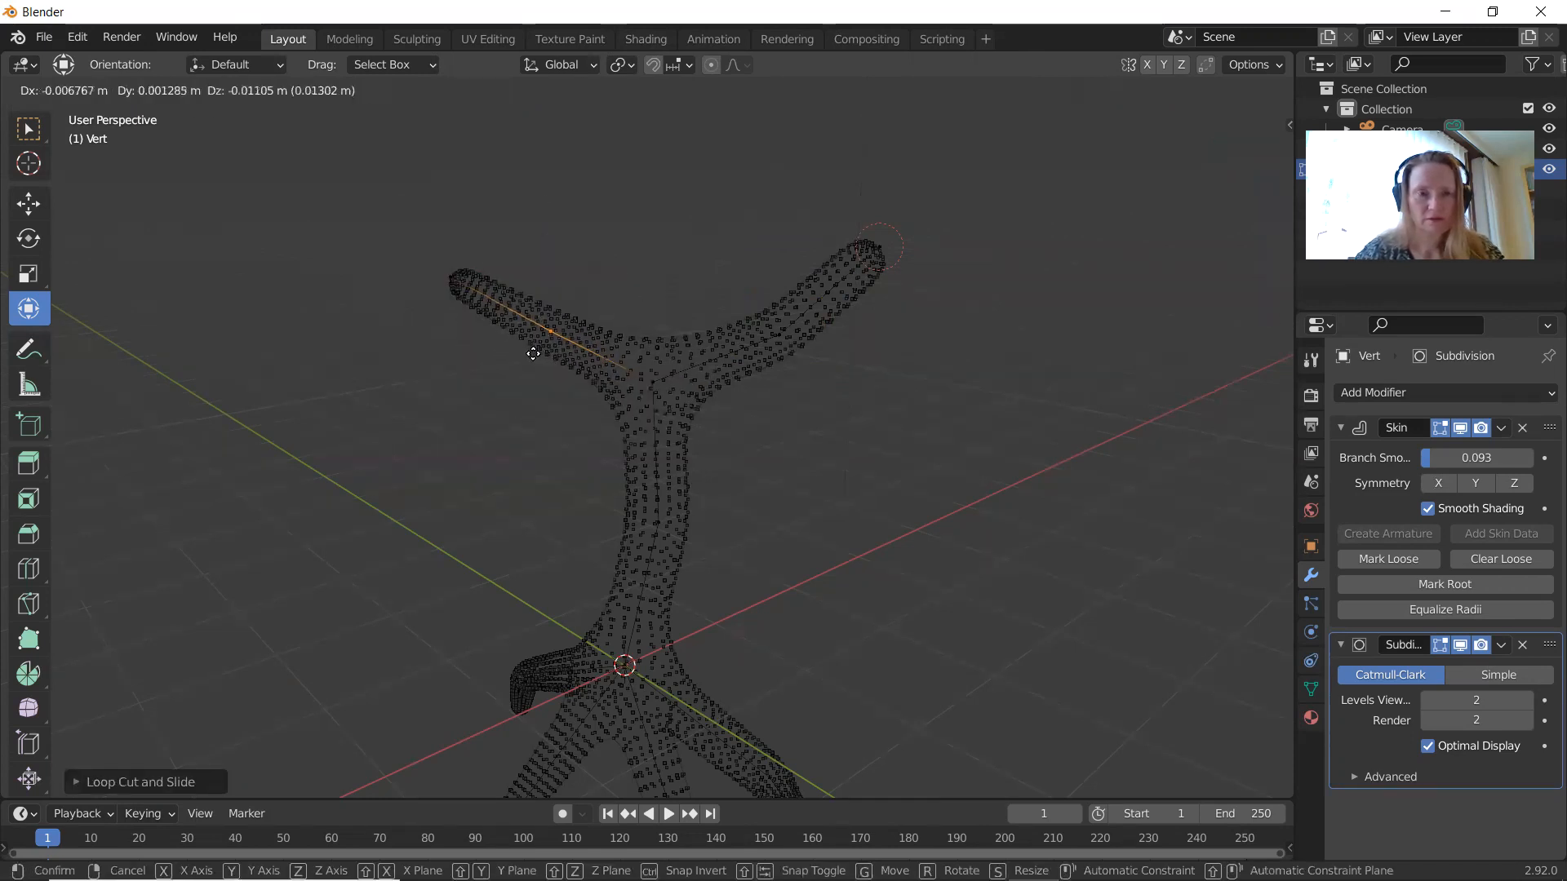
click(523, 368)
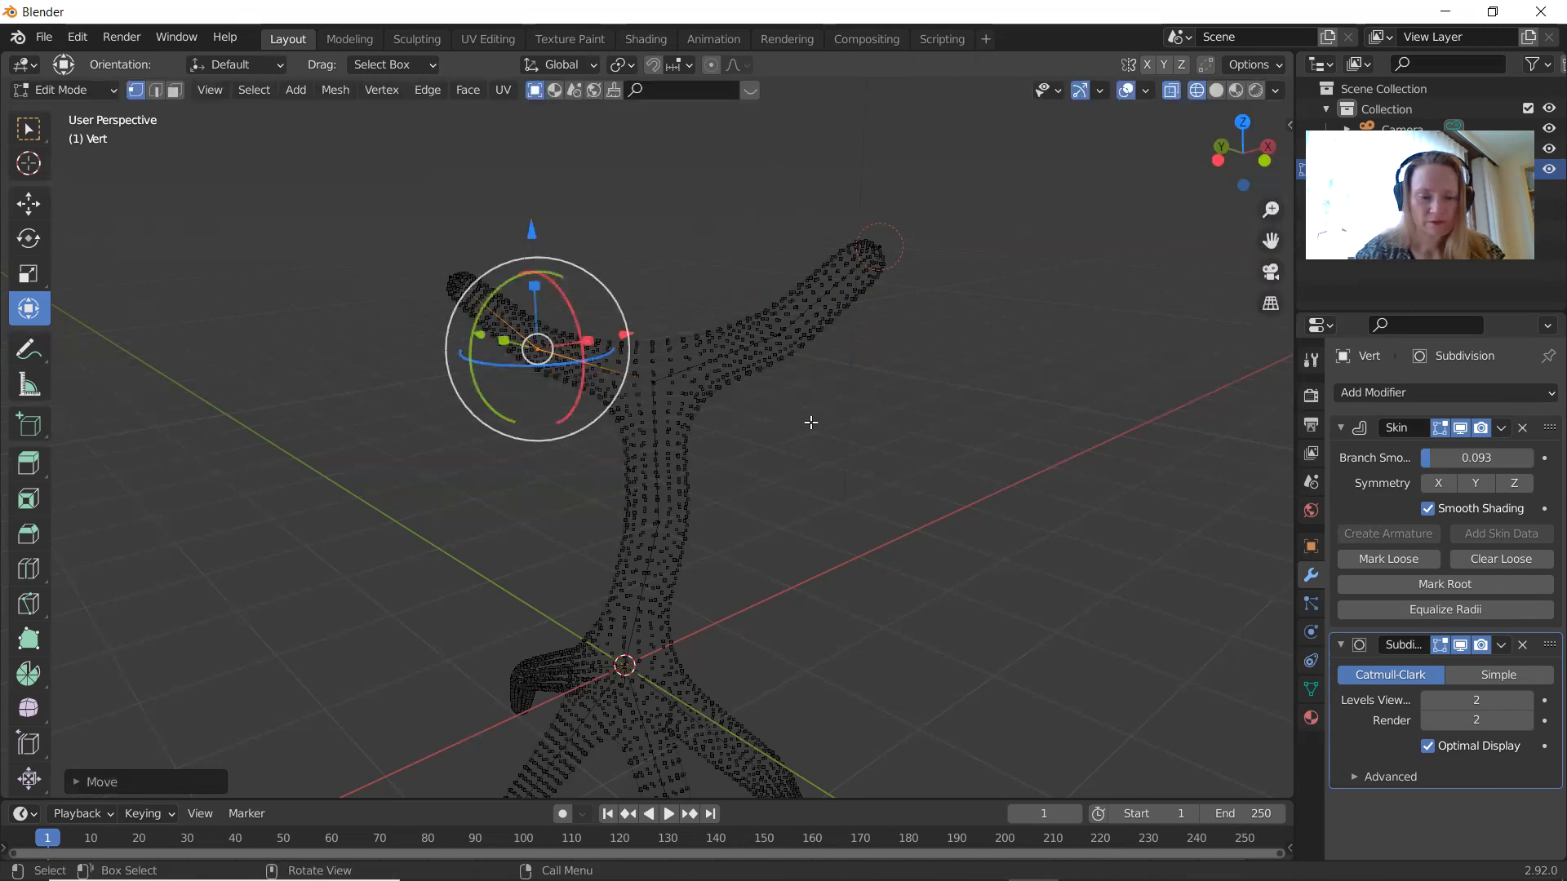
Step: Return to solid shading and extrude a third upper branch about 1.6 m upward from the vertex where the two branches meet the trunk
key(z)
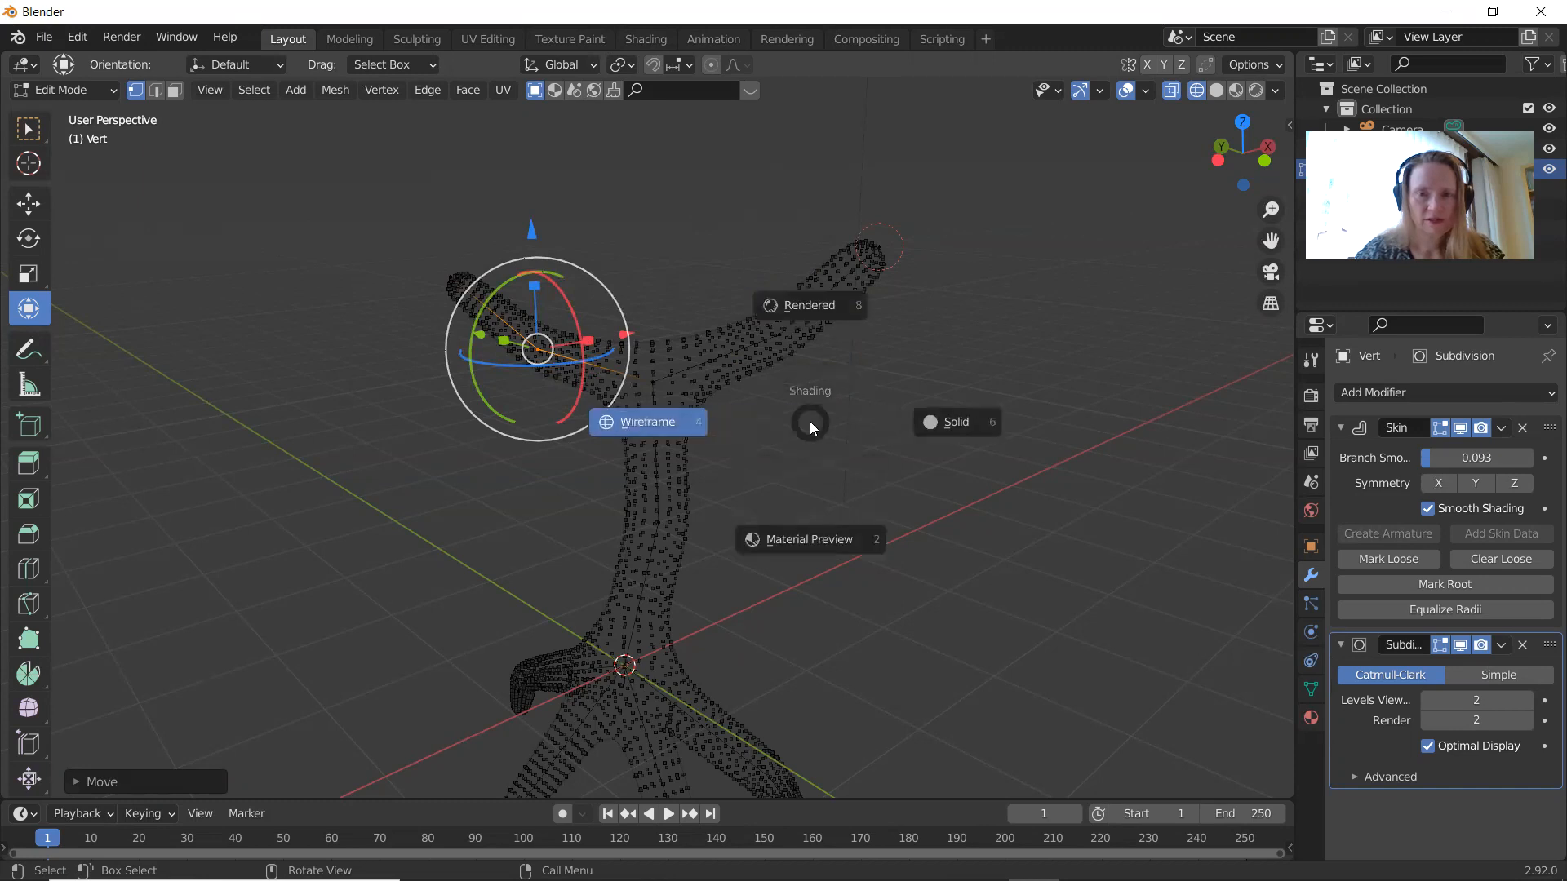
click(956, 430)
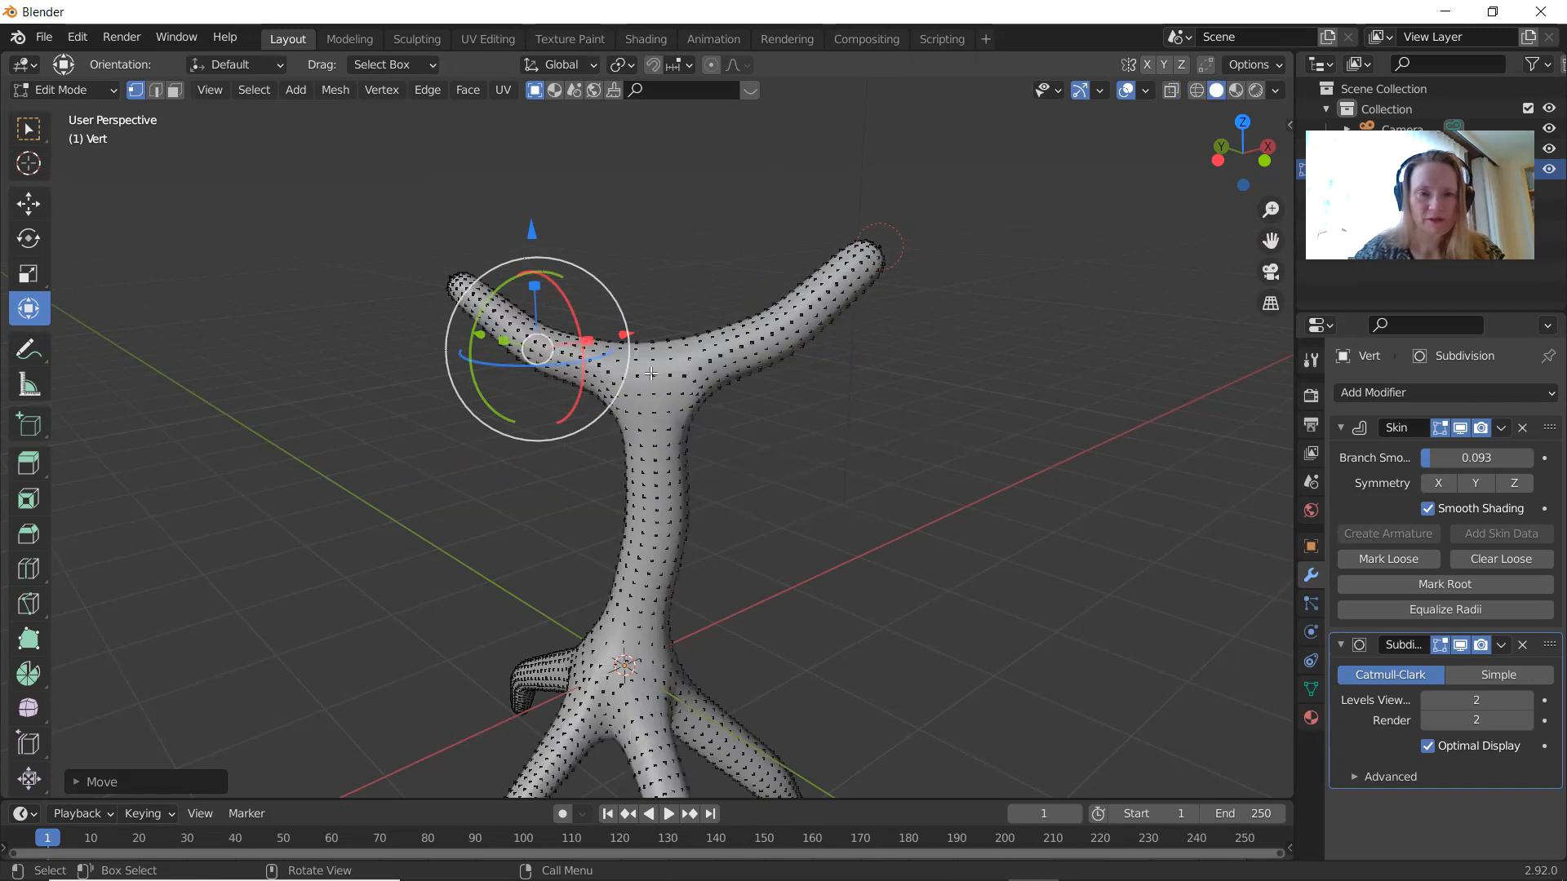
click(650, 373)
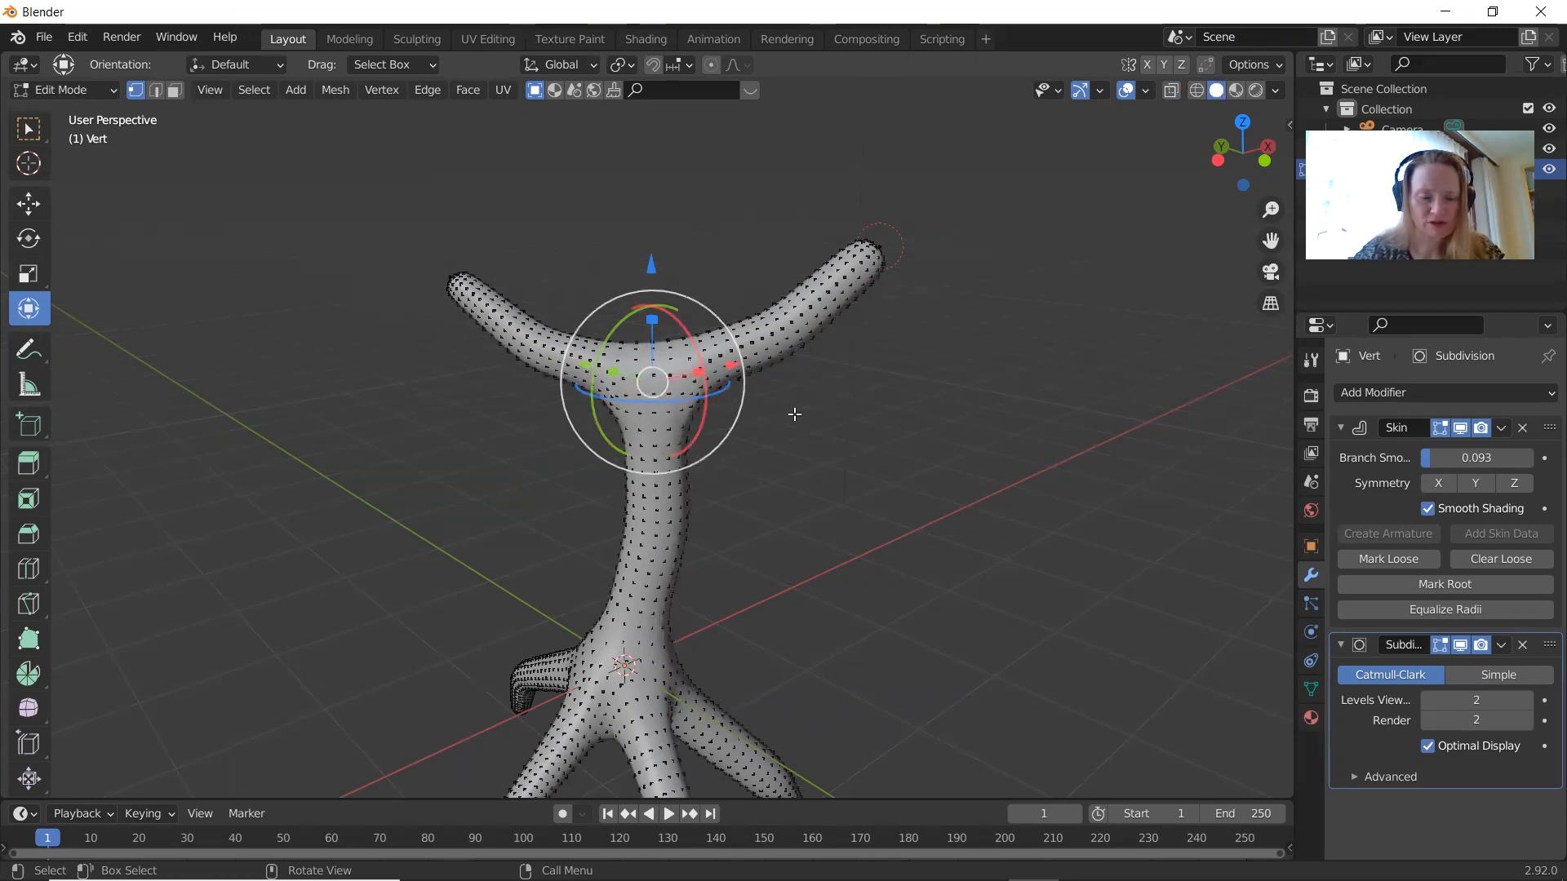
shift+middle_drag(794, 413, 805, 482)
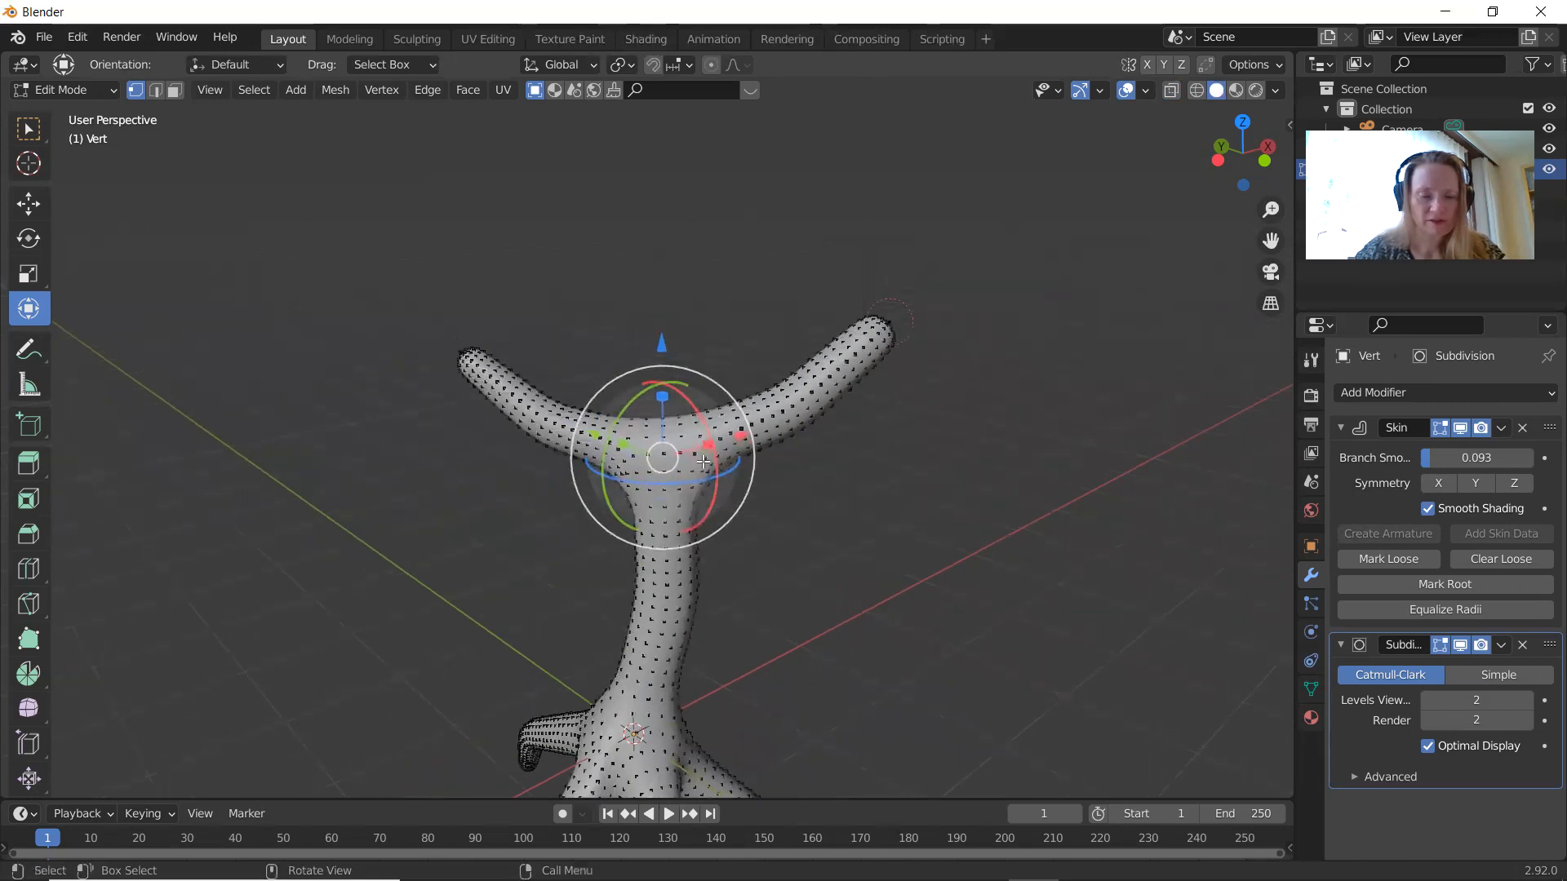
key(g)
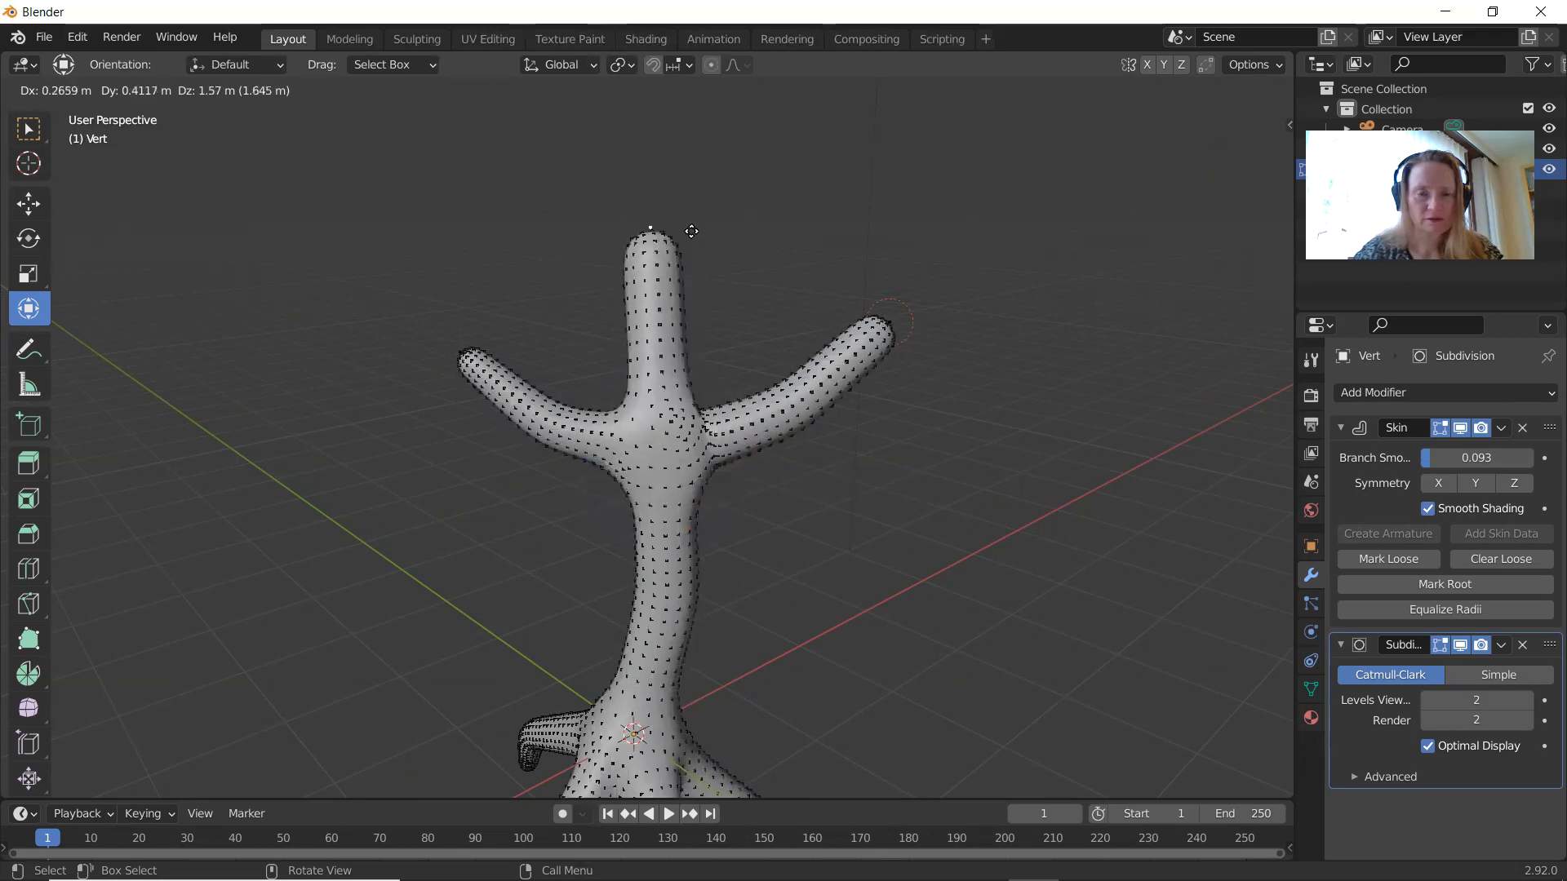
click(690, 244)
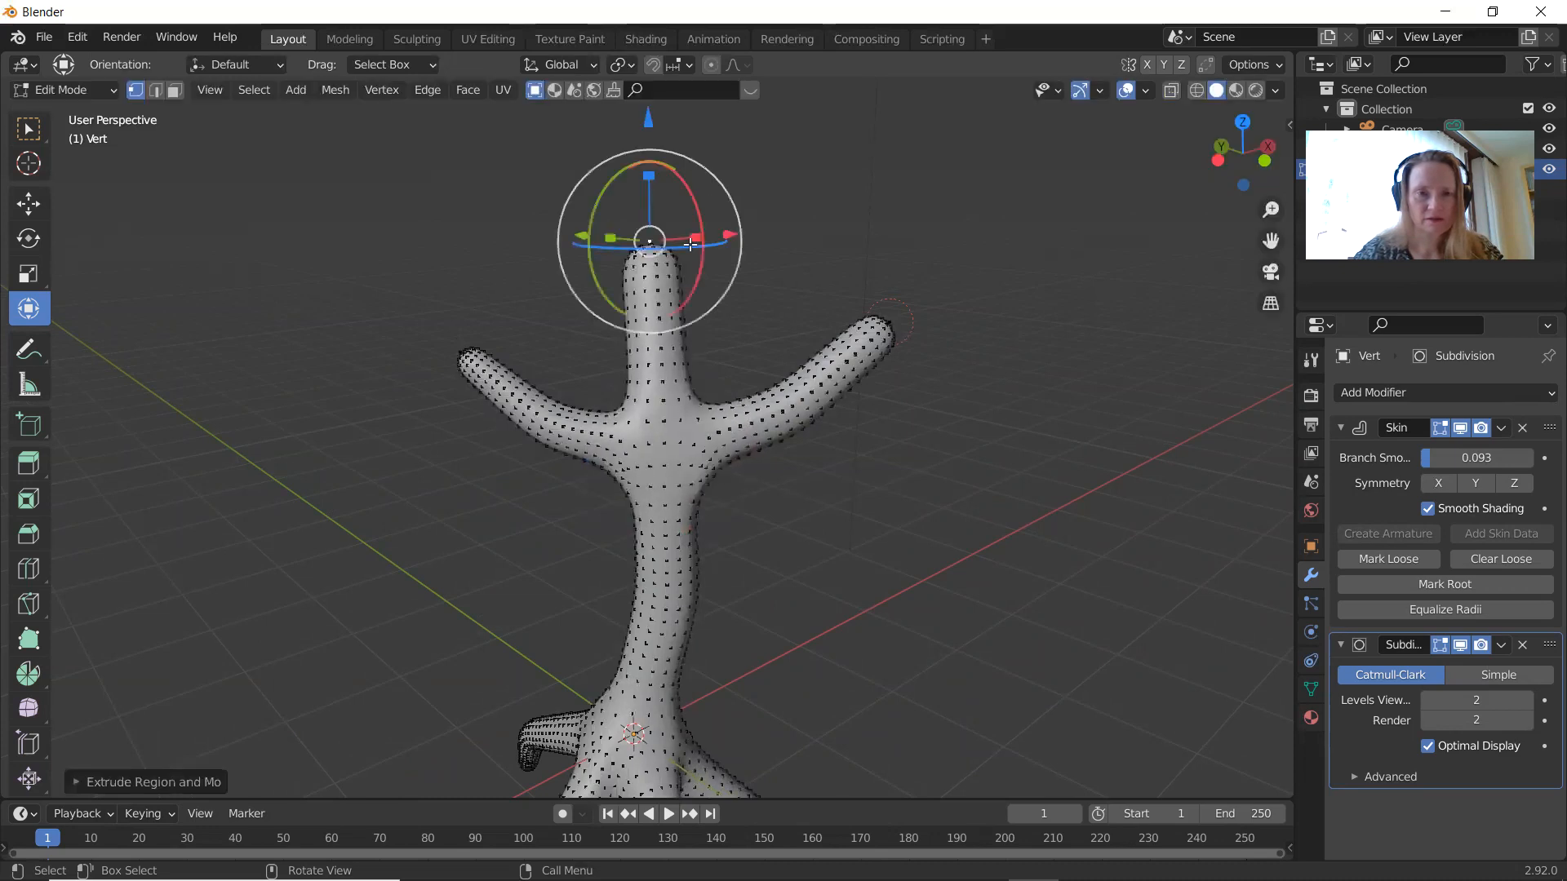
Step: Move the third upper branch's tip about 0.42 m, mostly toward positive X, and shrink the skin radius there
key(alt)
alt+drag(854, 491, 683, 548)
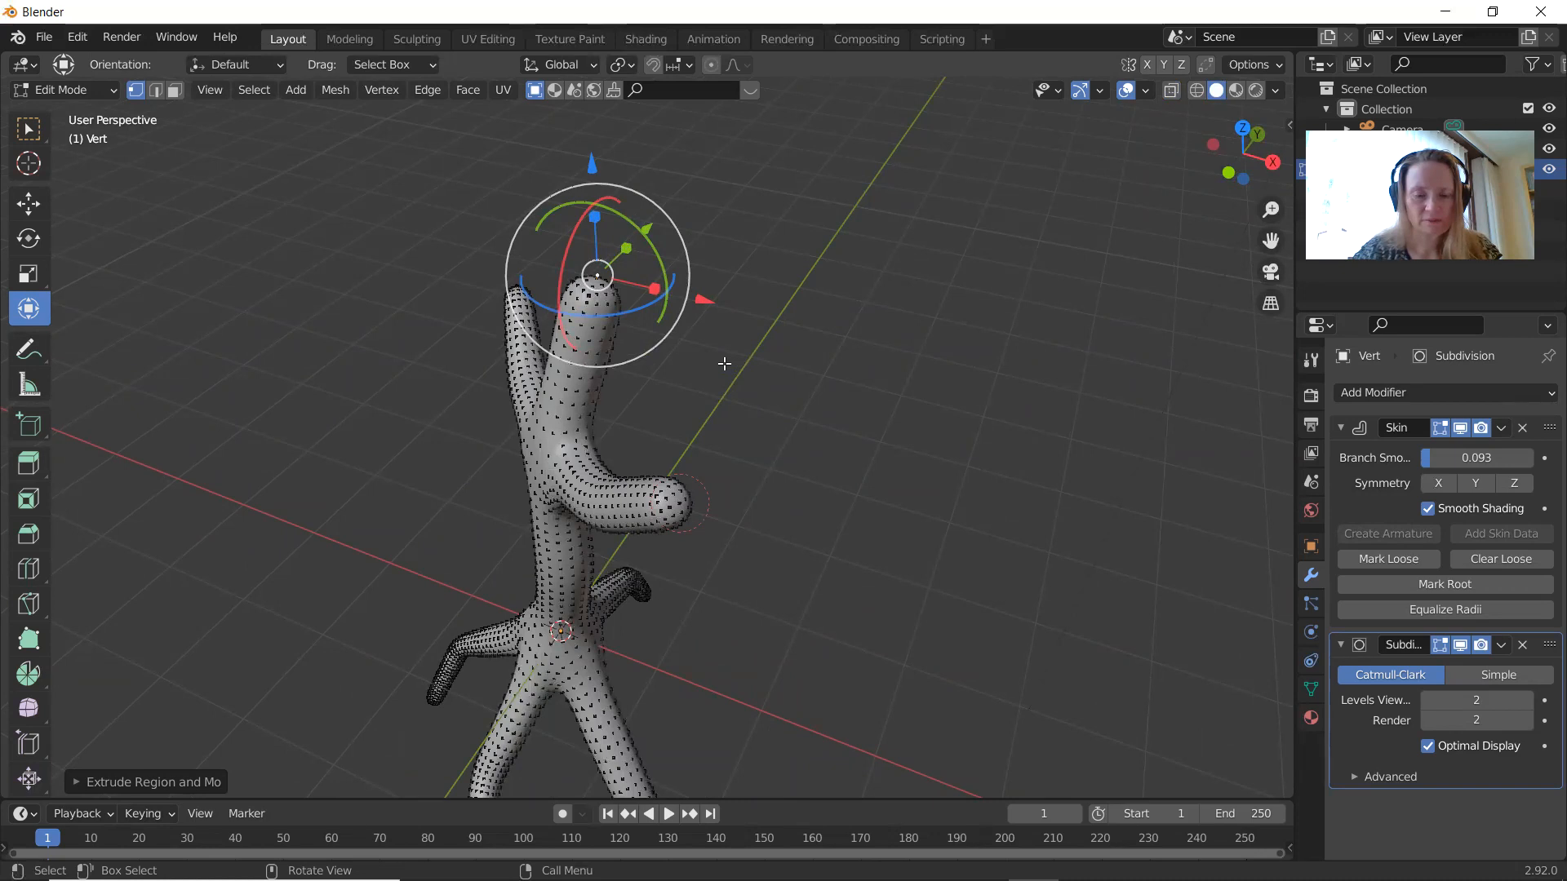
key(g)
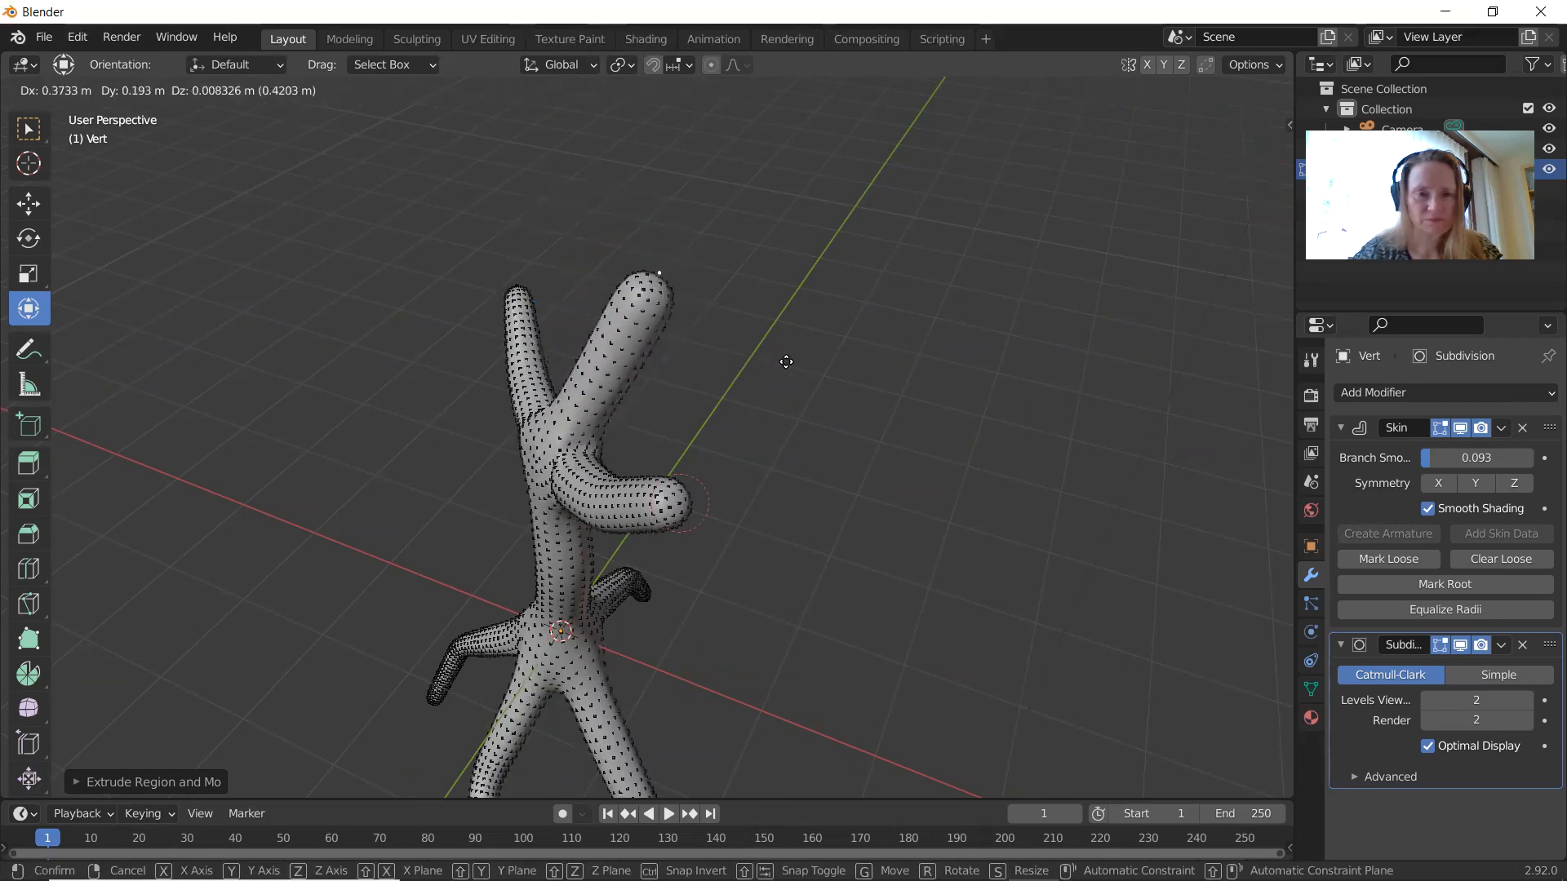
click(785, 361)
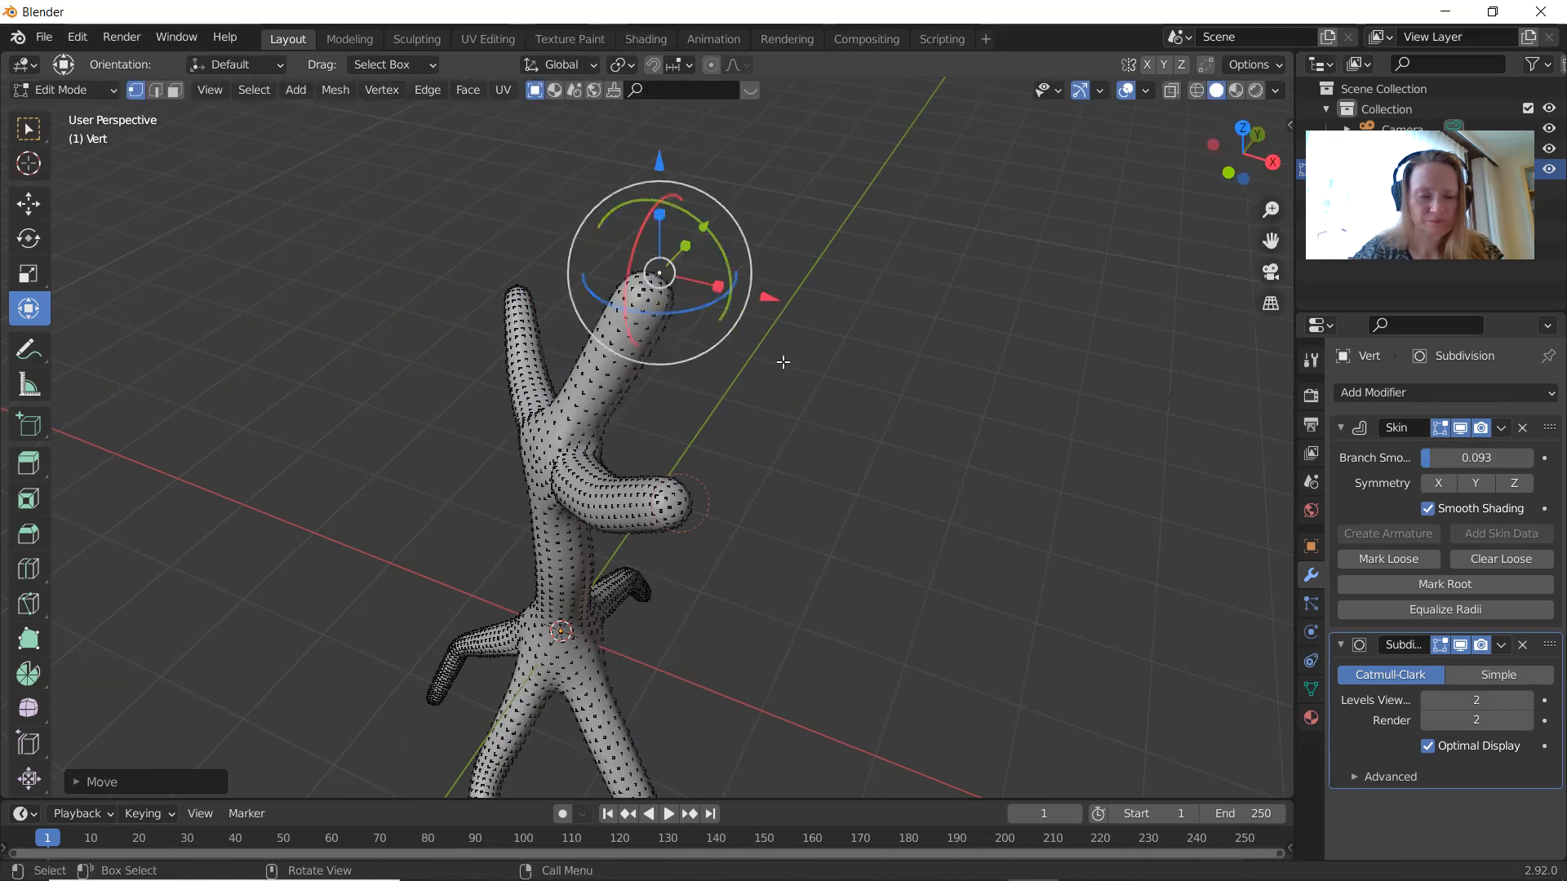
key(s)
click(725, 353)
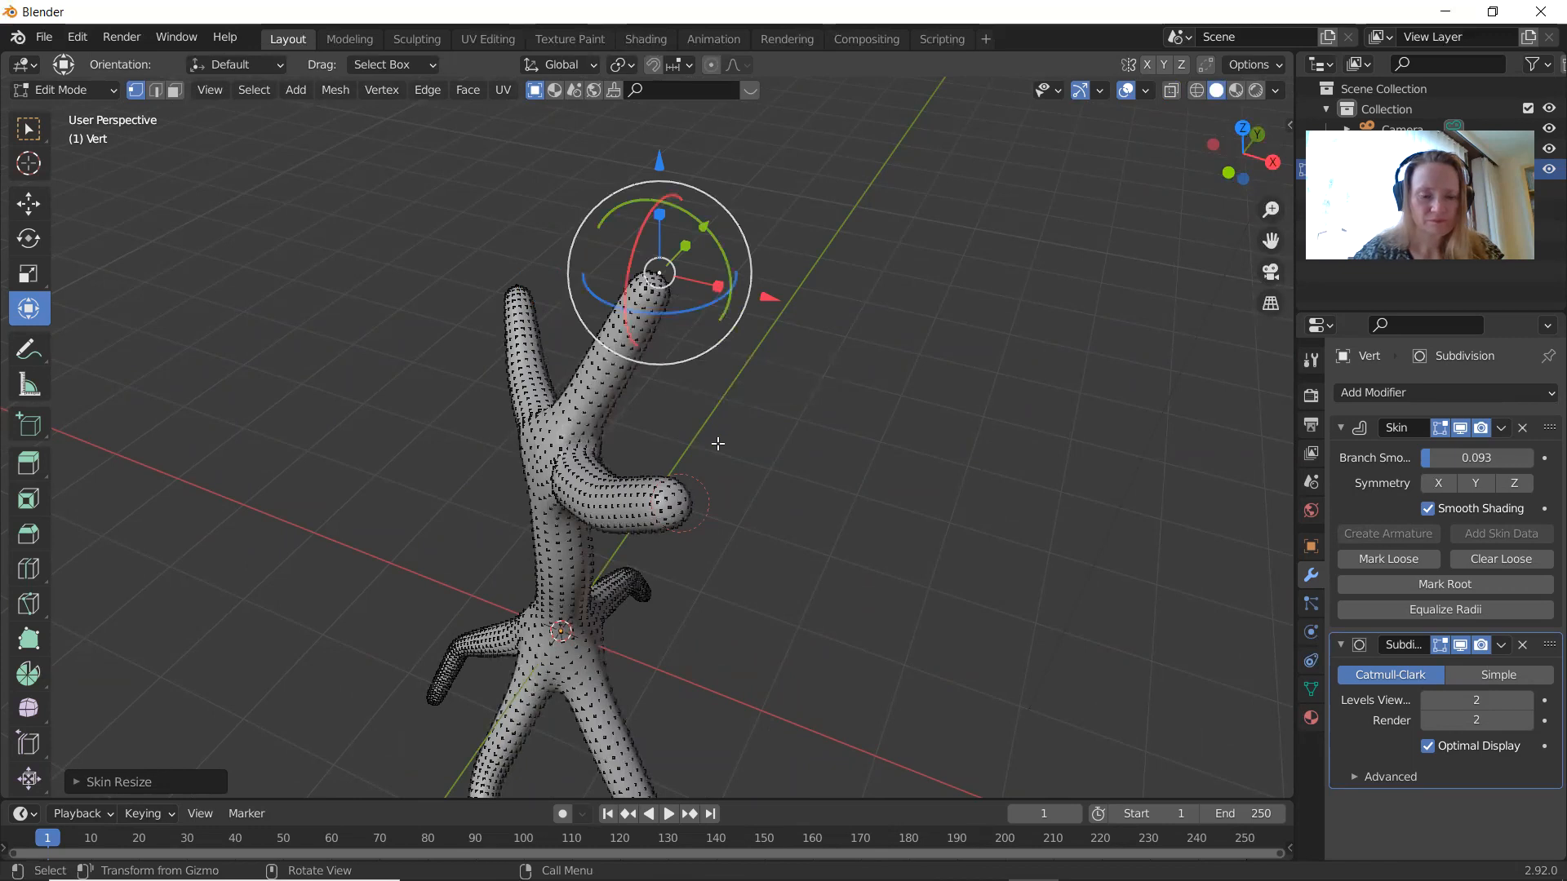
Step: Extrude a fourth upper branch about 1.97 m, mostly toward negative Y, from the trunk's branching vertex and shrink its tip's skin radius to about 0.69
middle_drag(717, 443, 1005, 419)
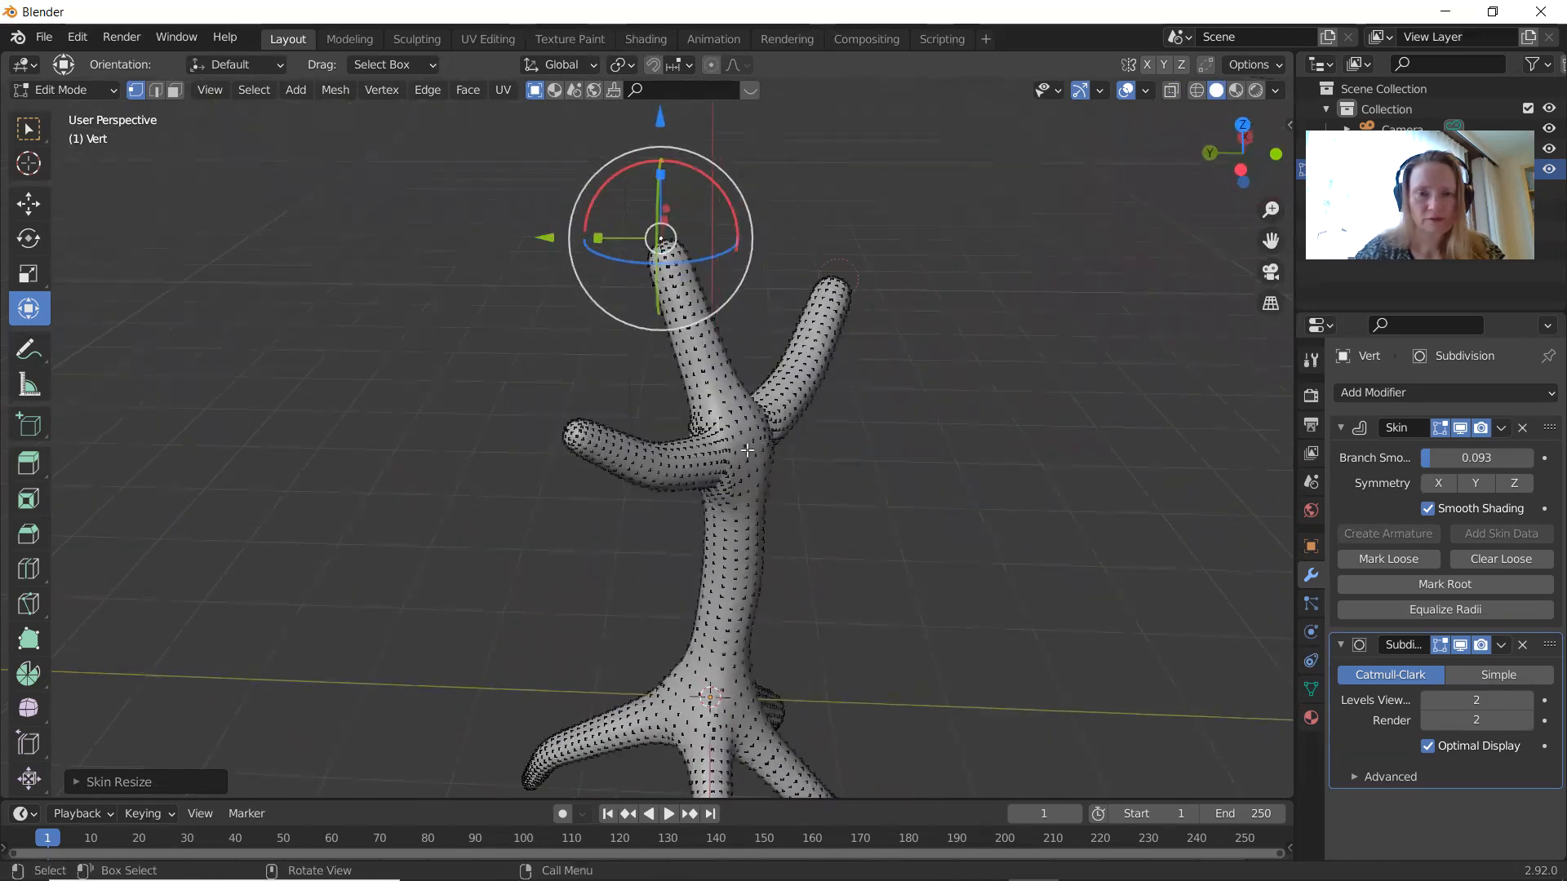
click(748, 450)
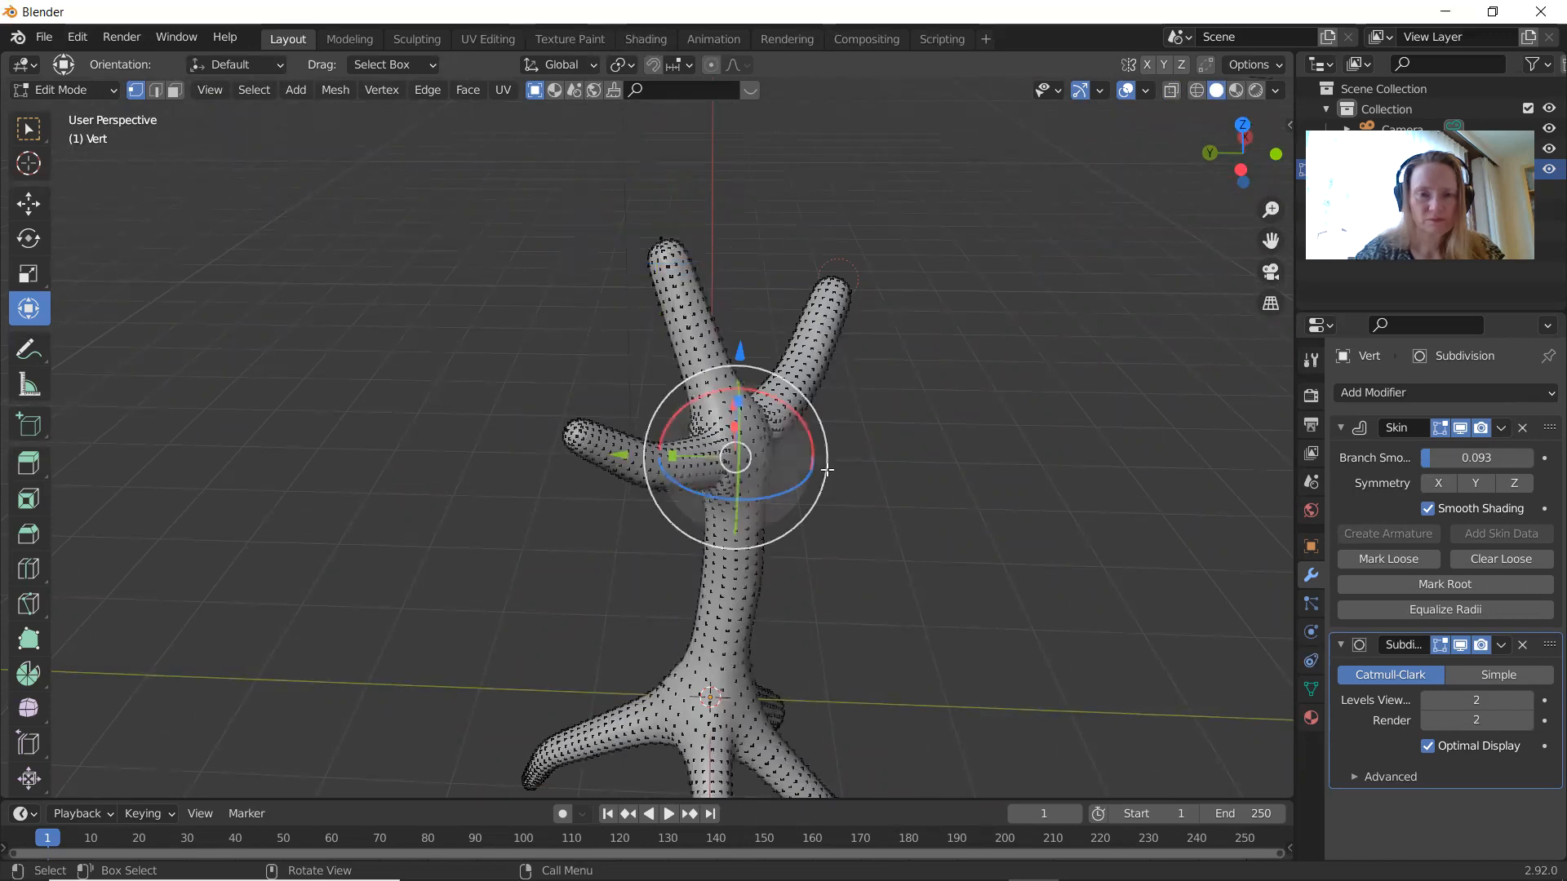
key(g)
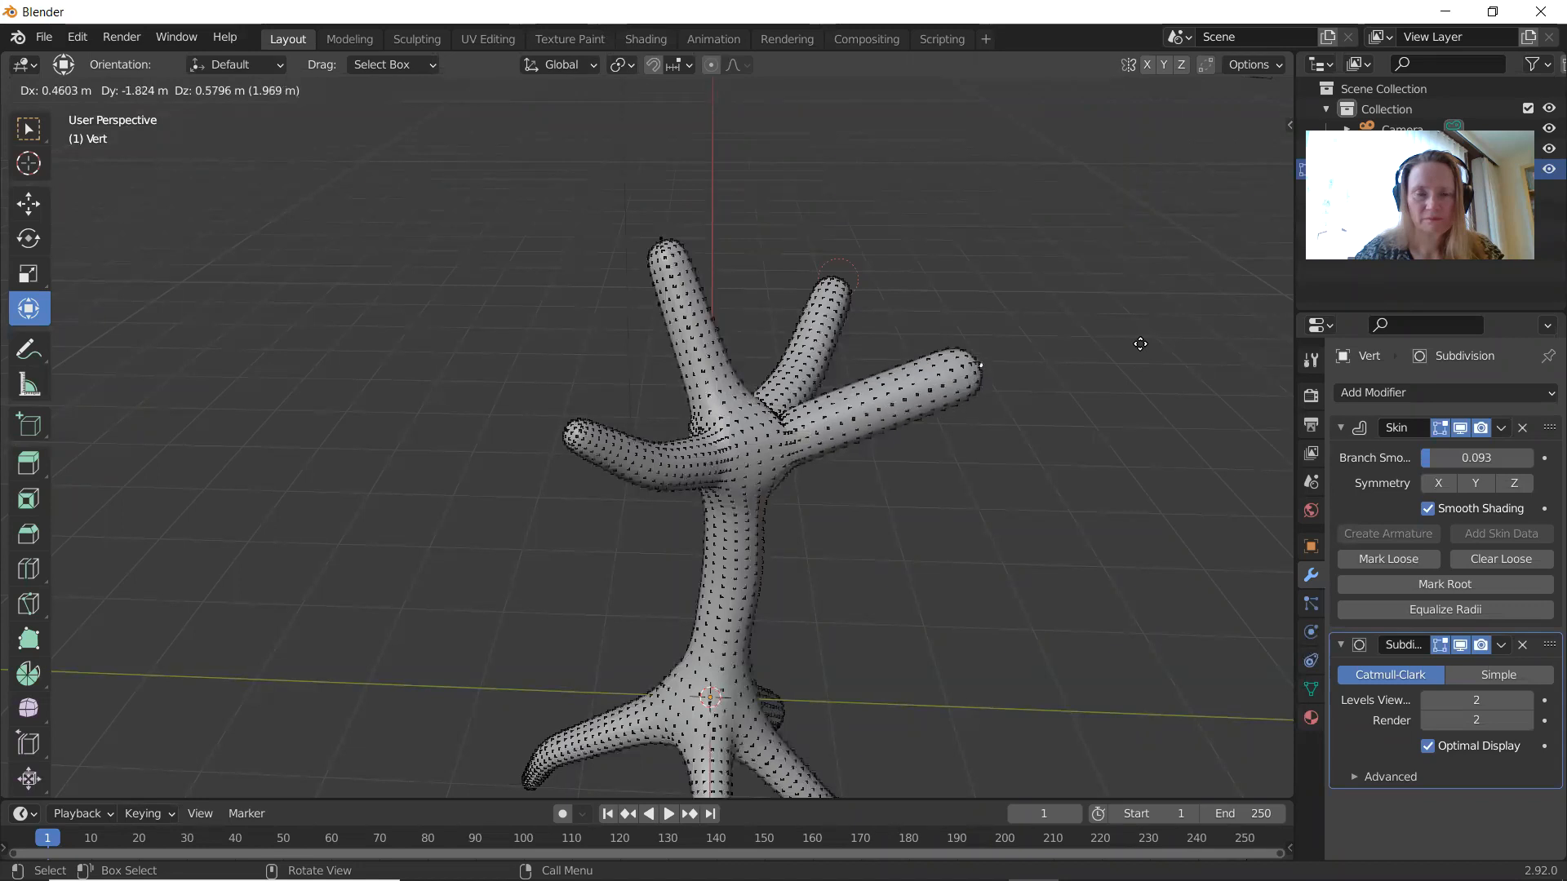
click(1140, 343)
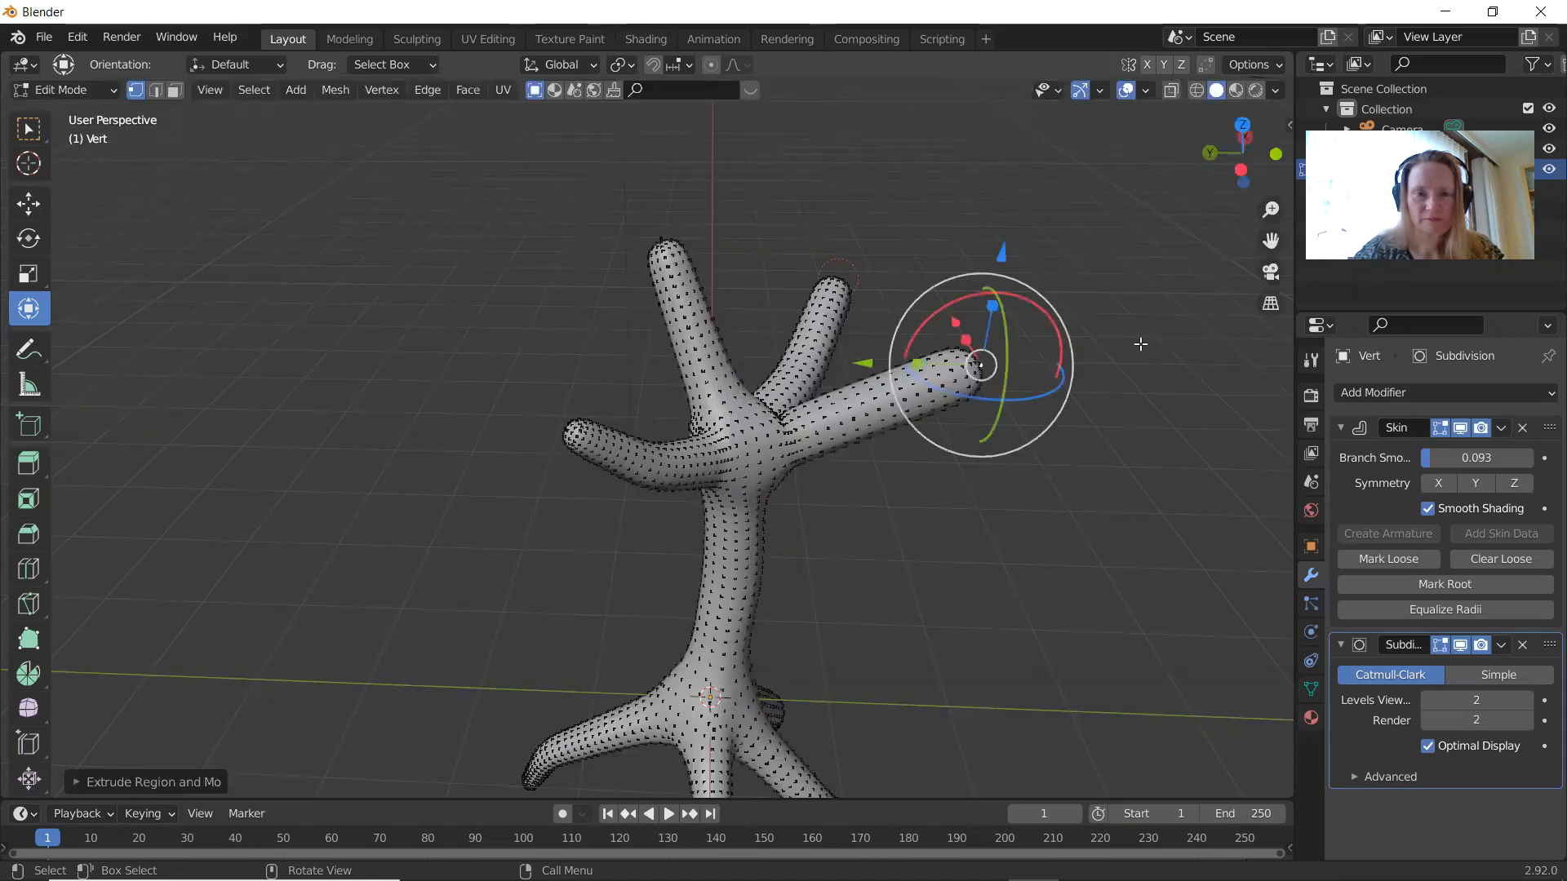
key(ctrl+a)
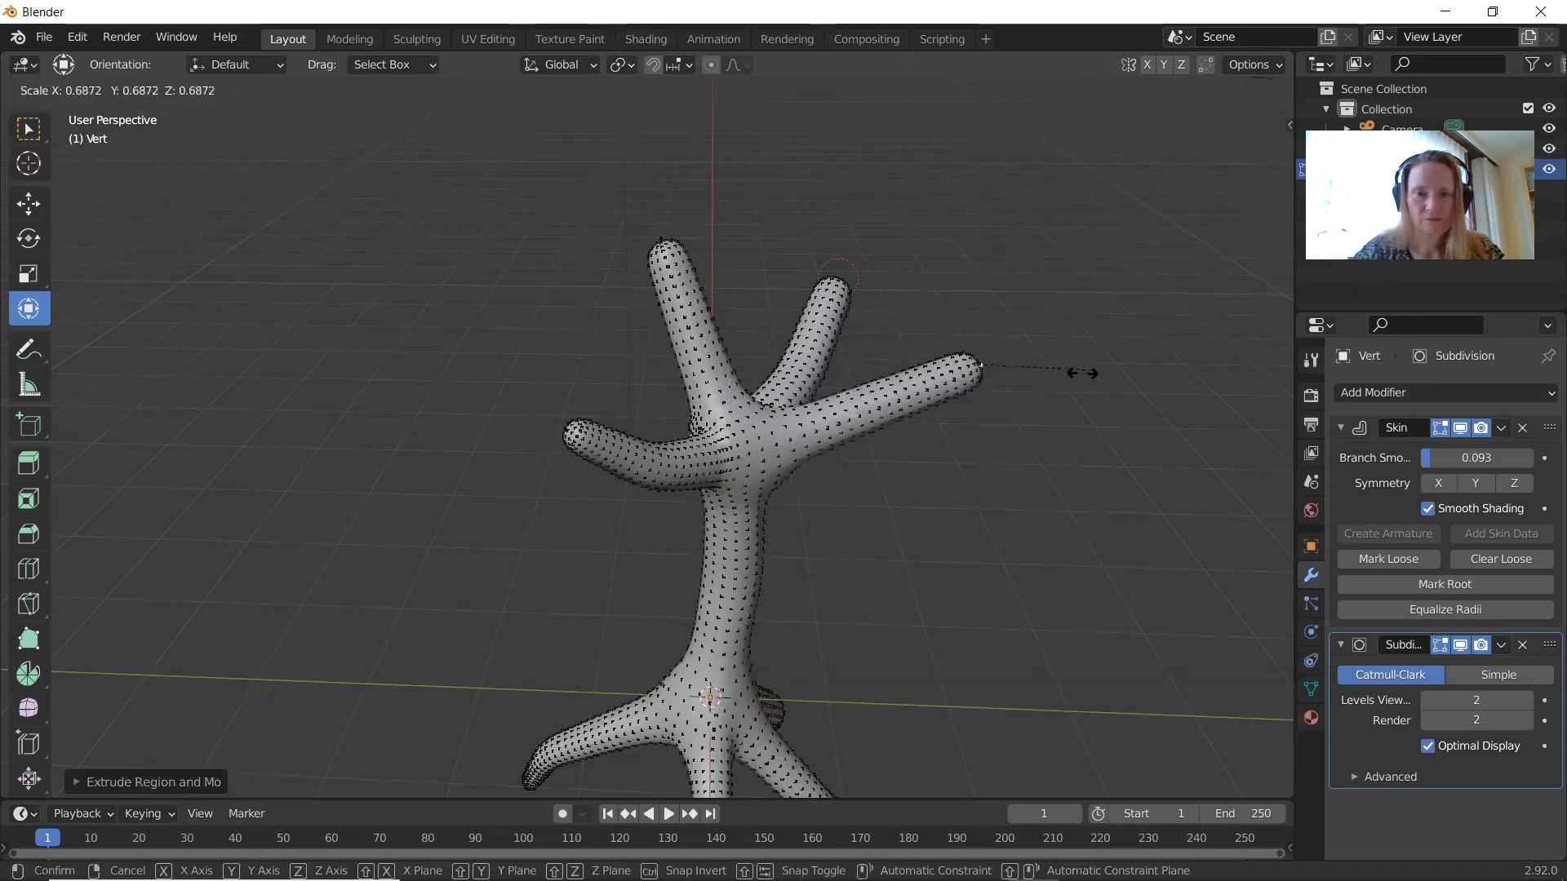
click(1074, 376)
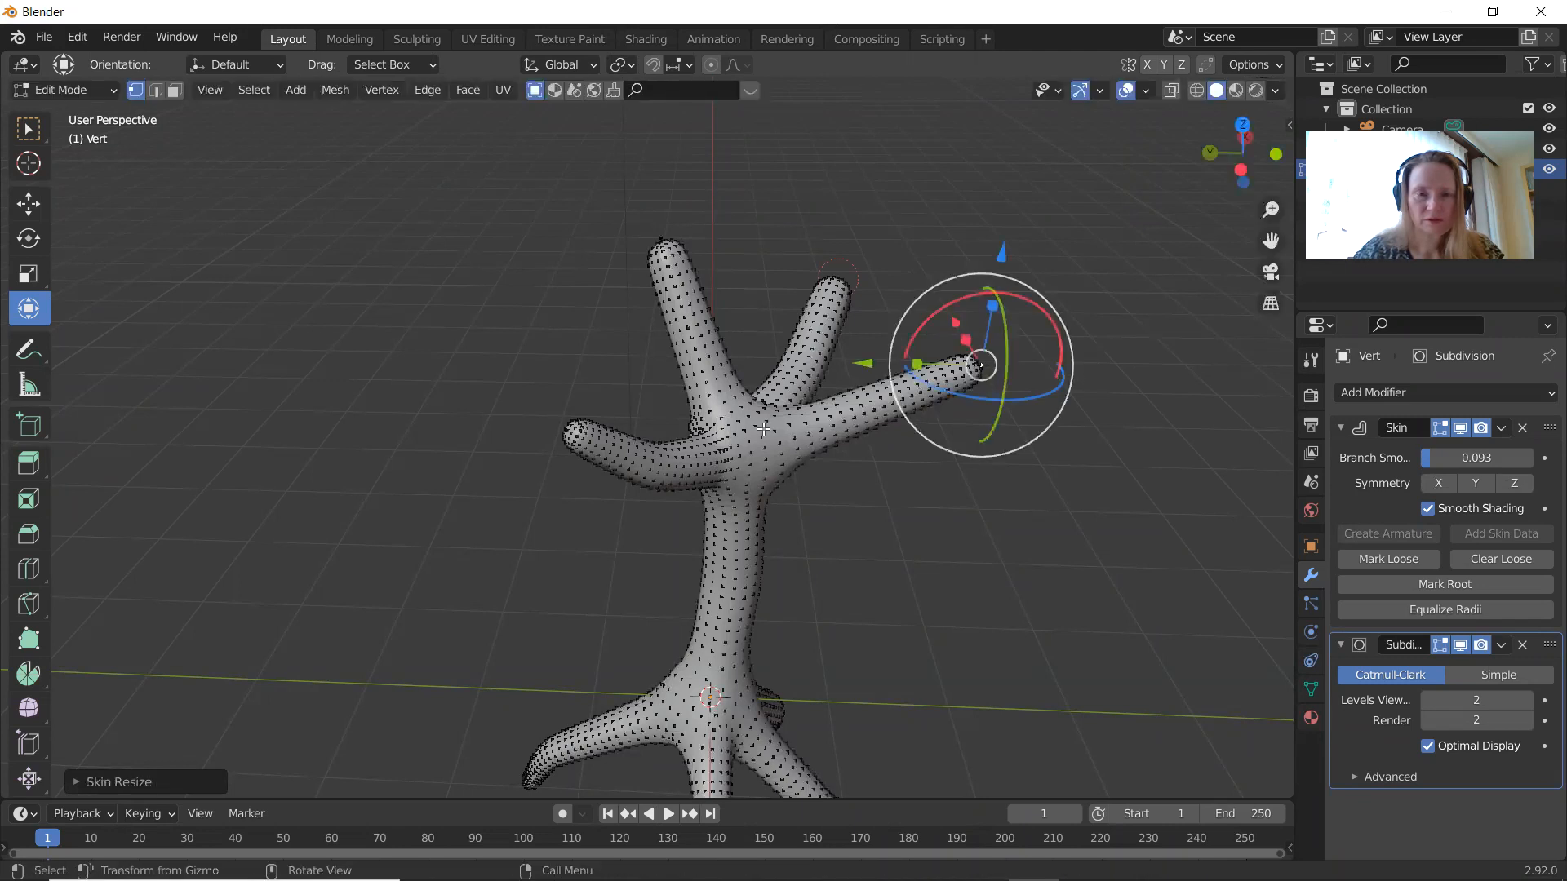
Step: Slightly reduce the skin radius at the trunk's branching vertex and shrink the fourth branch's tip further, by a factor of about 0.69
click(750, 439)
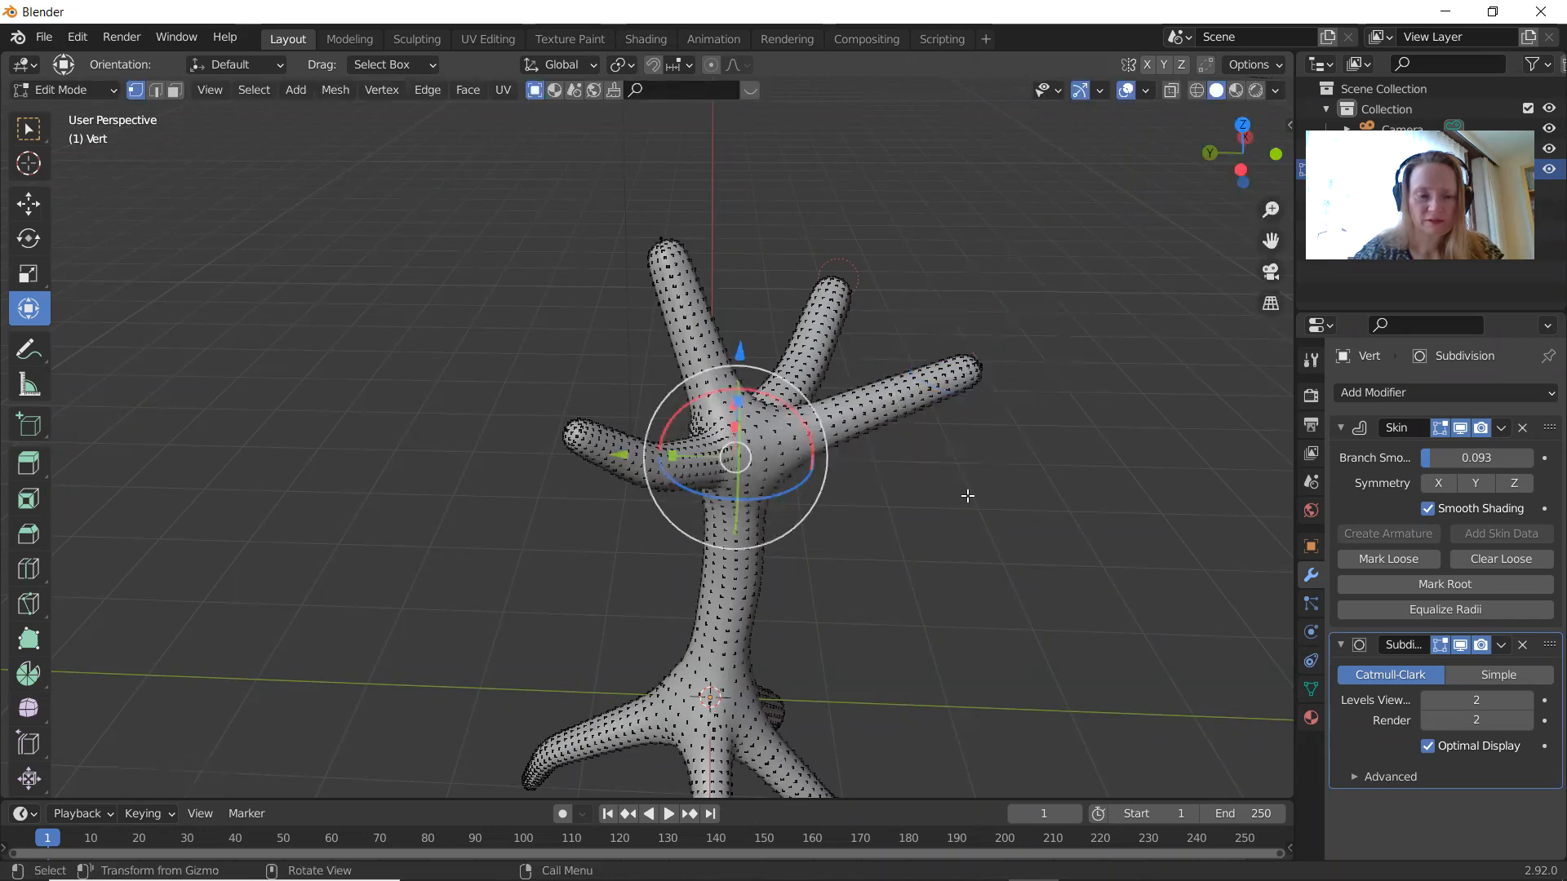
key(ctrl+a)
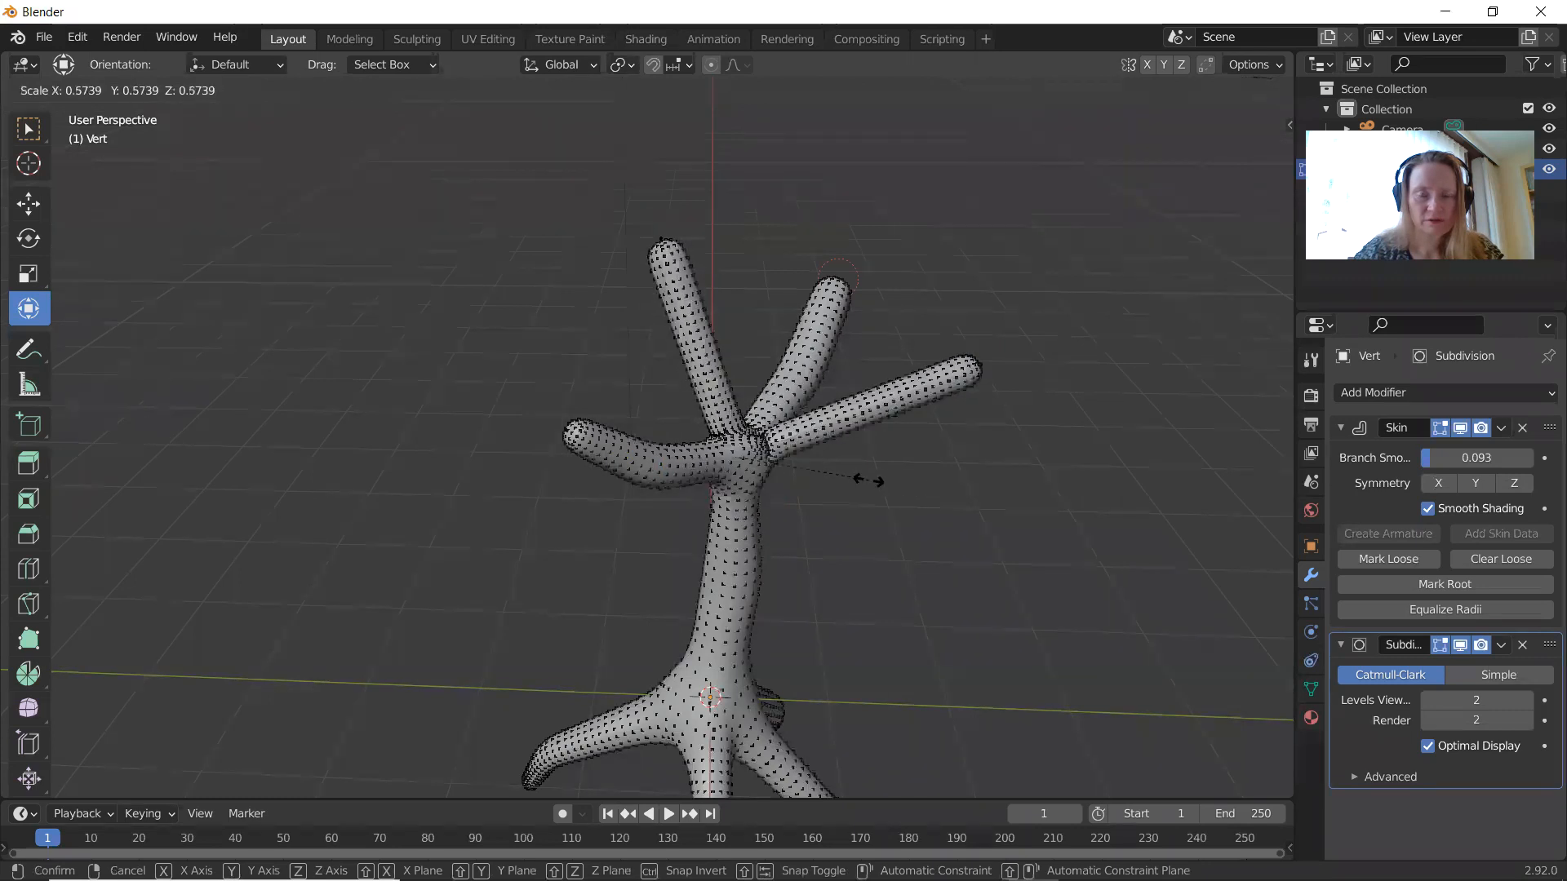
click(902, 479)
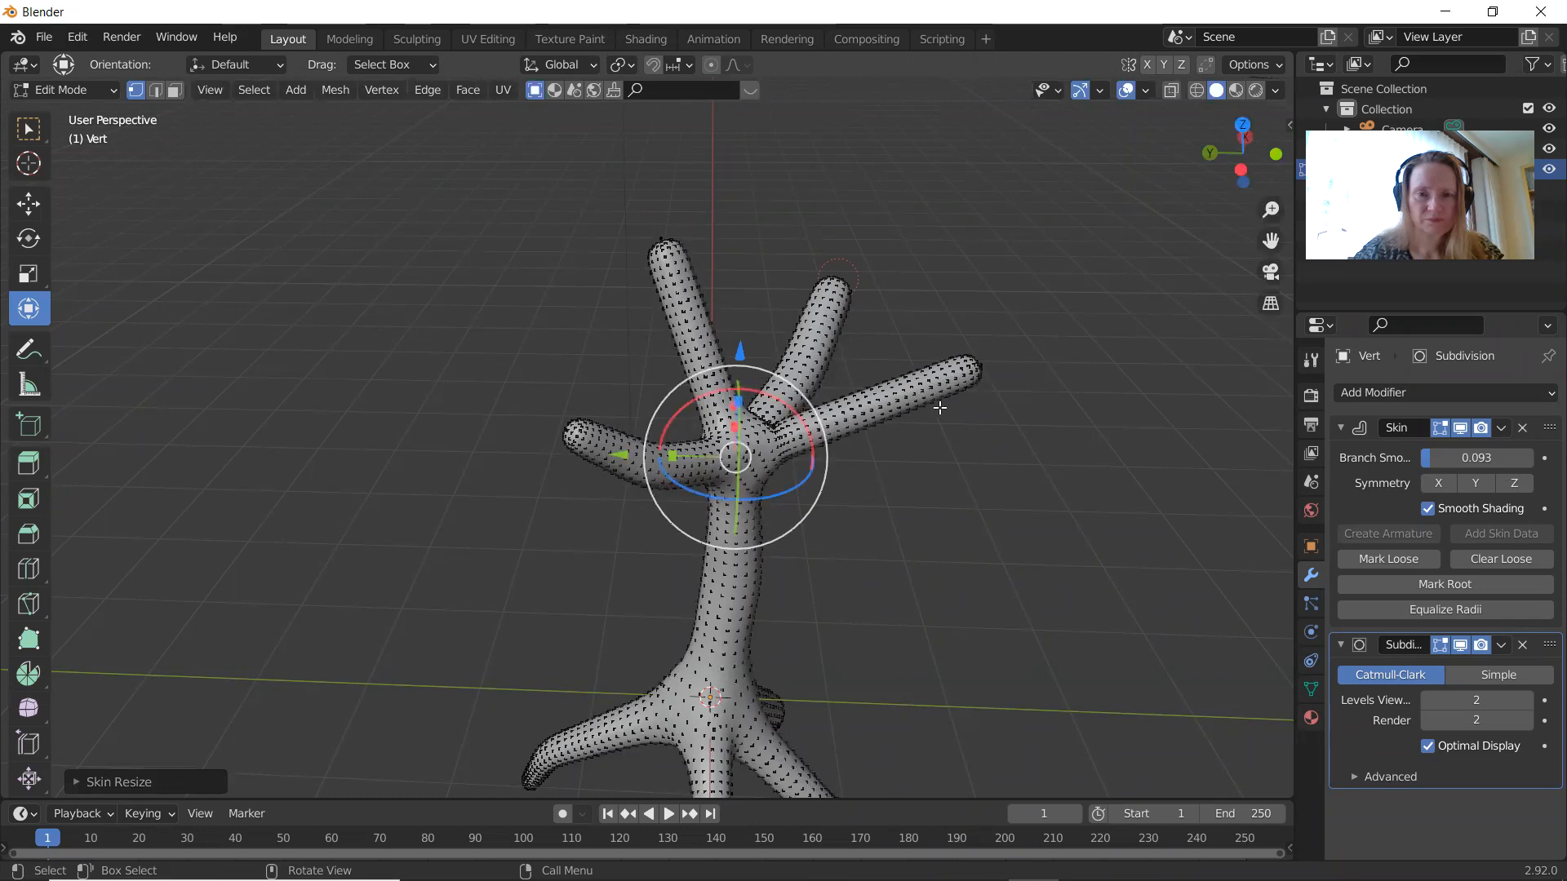
click(978, 367)
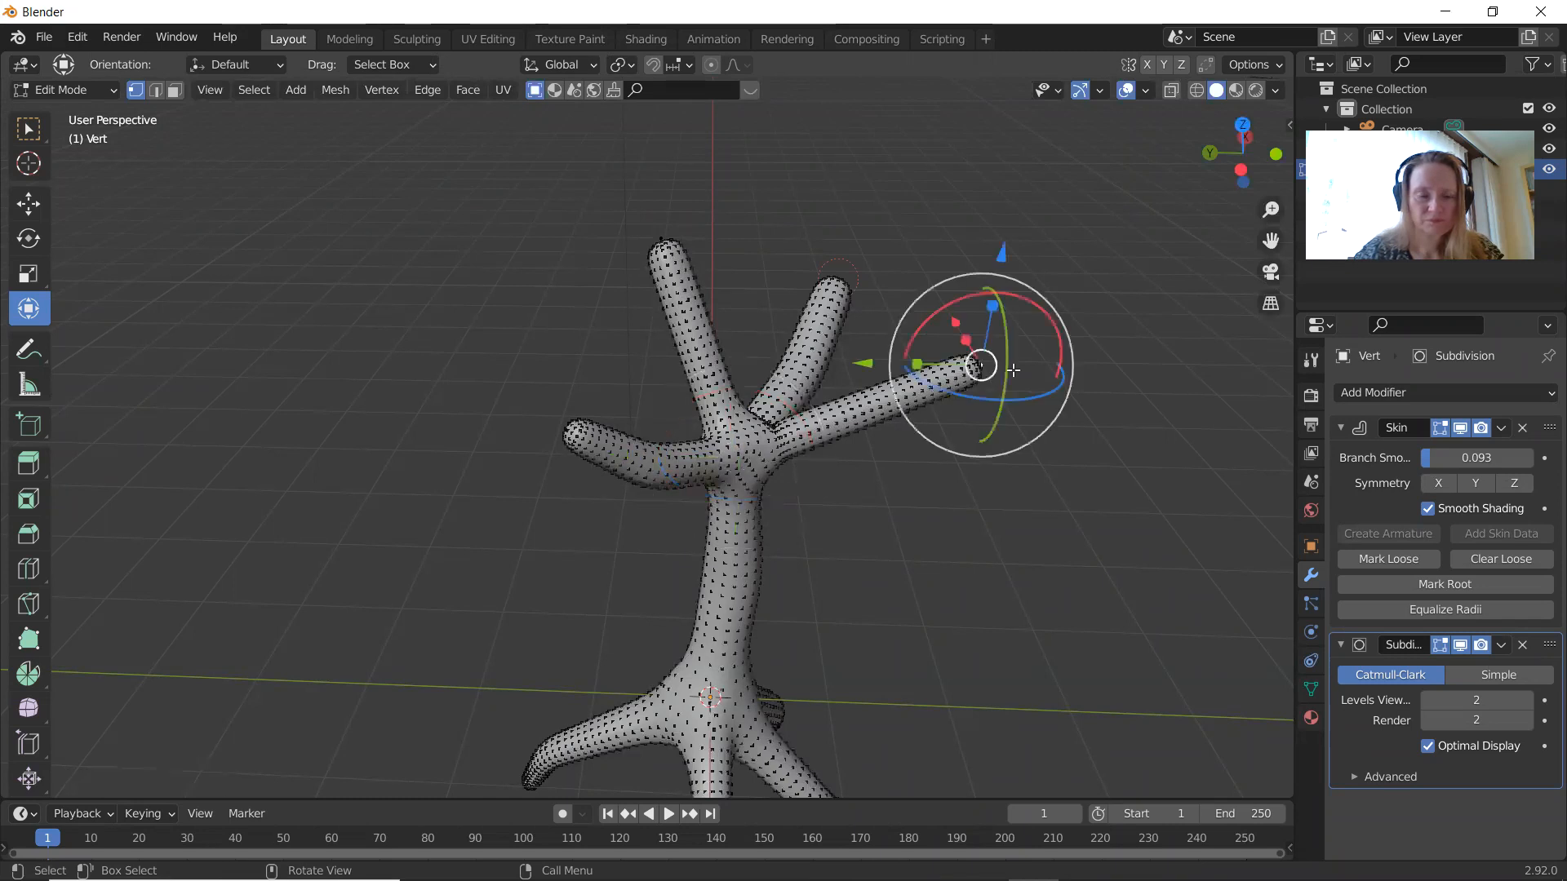
key(ctrl+a)
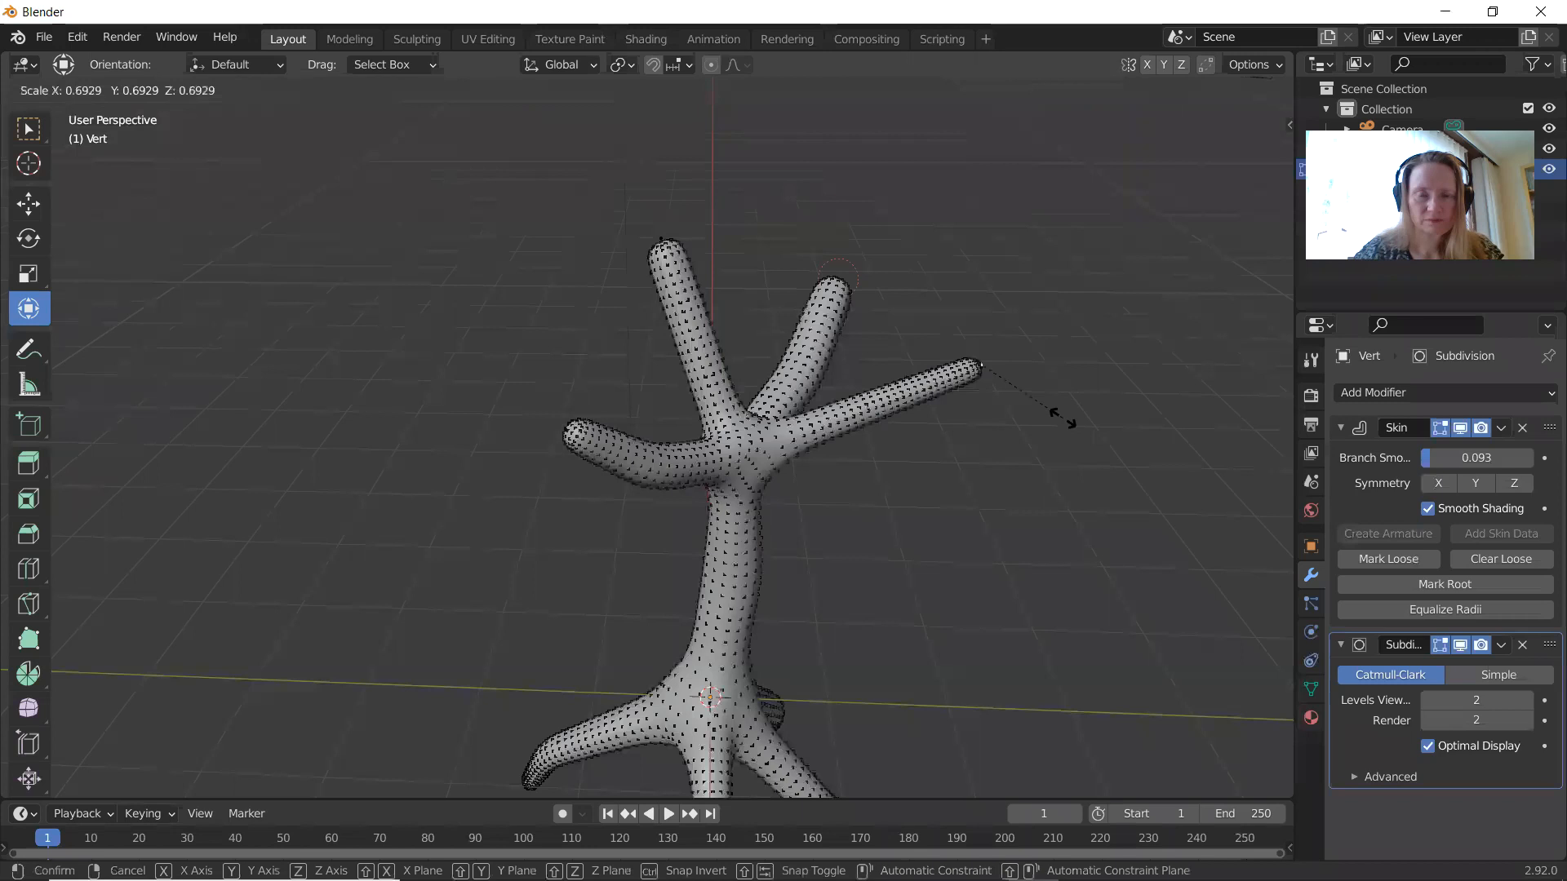
click(1060, 420)
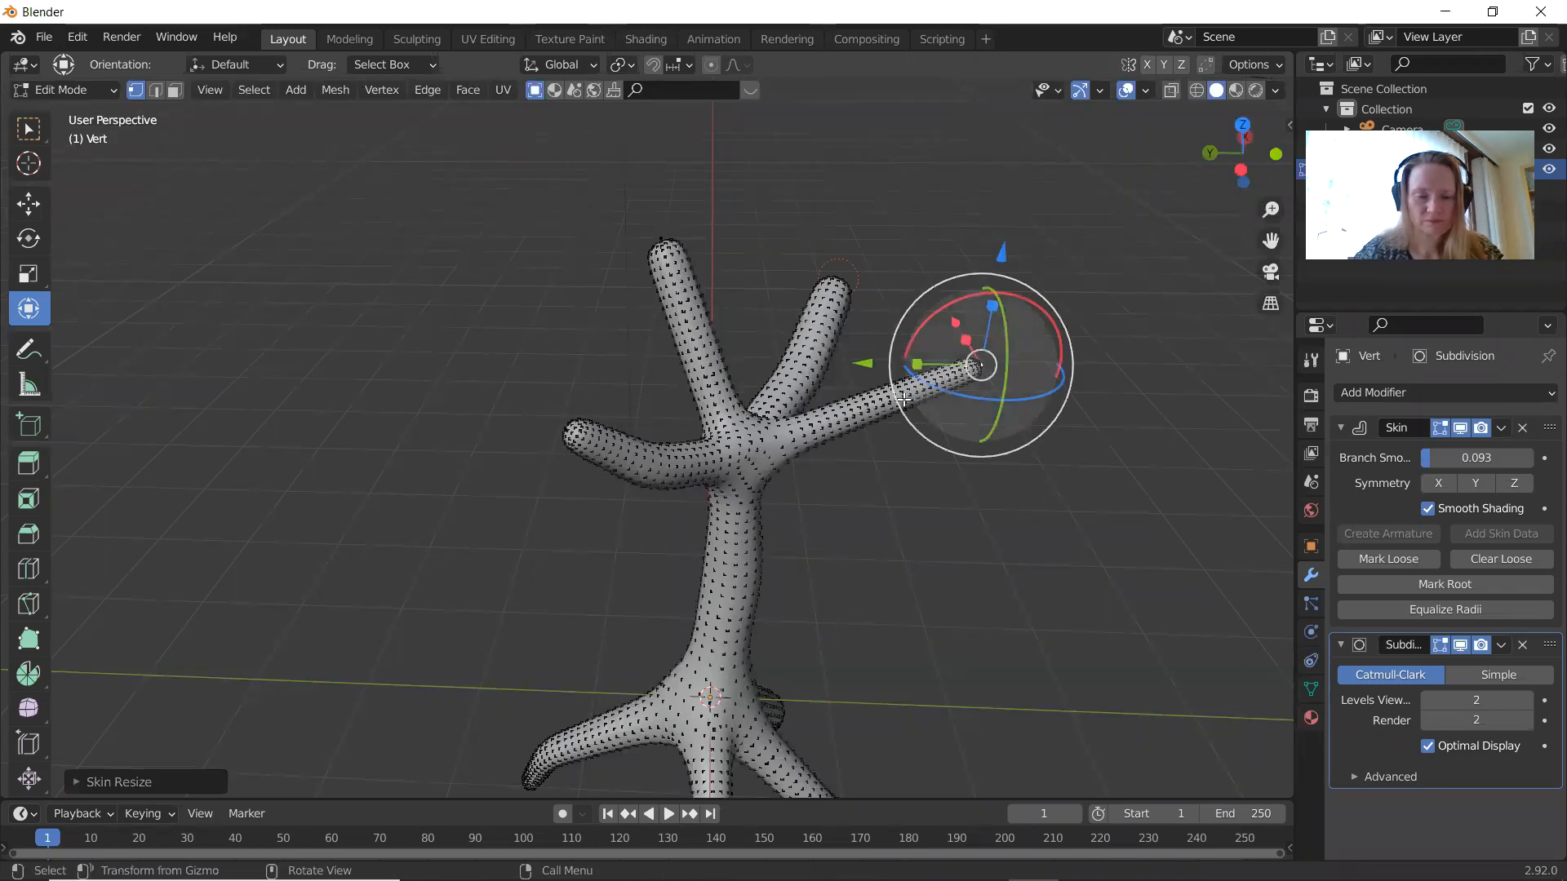
Step: Add a loop cut midway along the fourth upper branch and move the new vertex about 0.15 m, mostly downward, to bend it
key(ctrl+r)
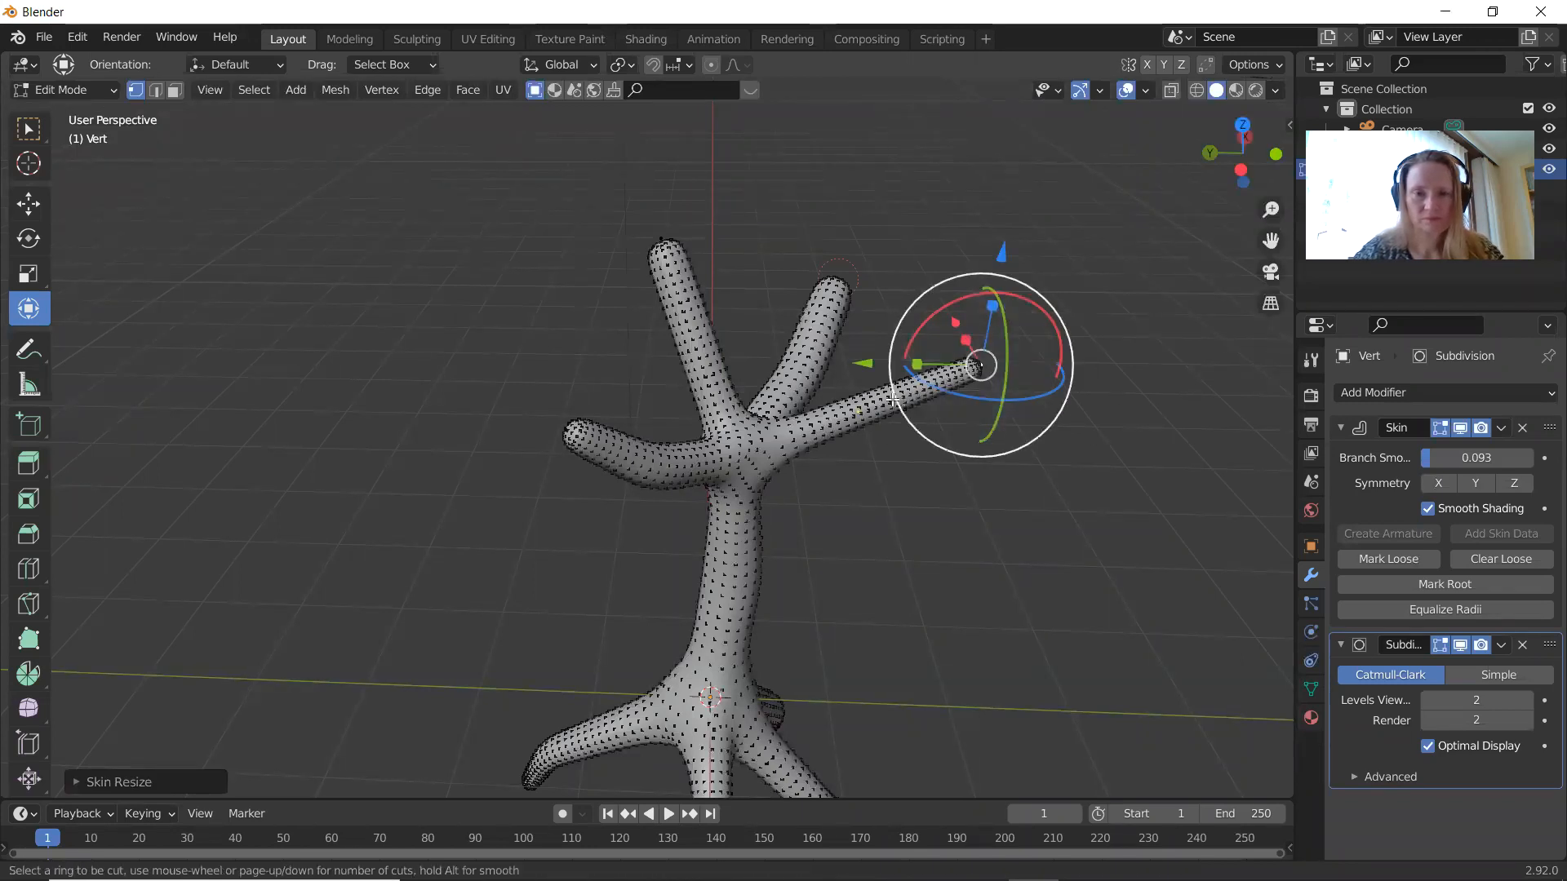
click(893, 397)
key(g)
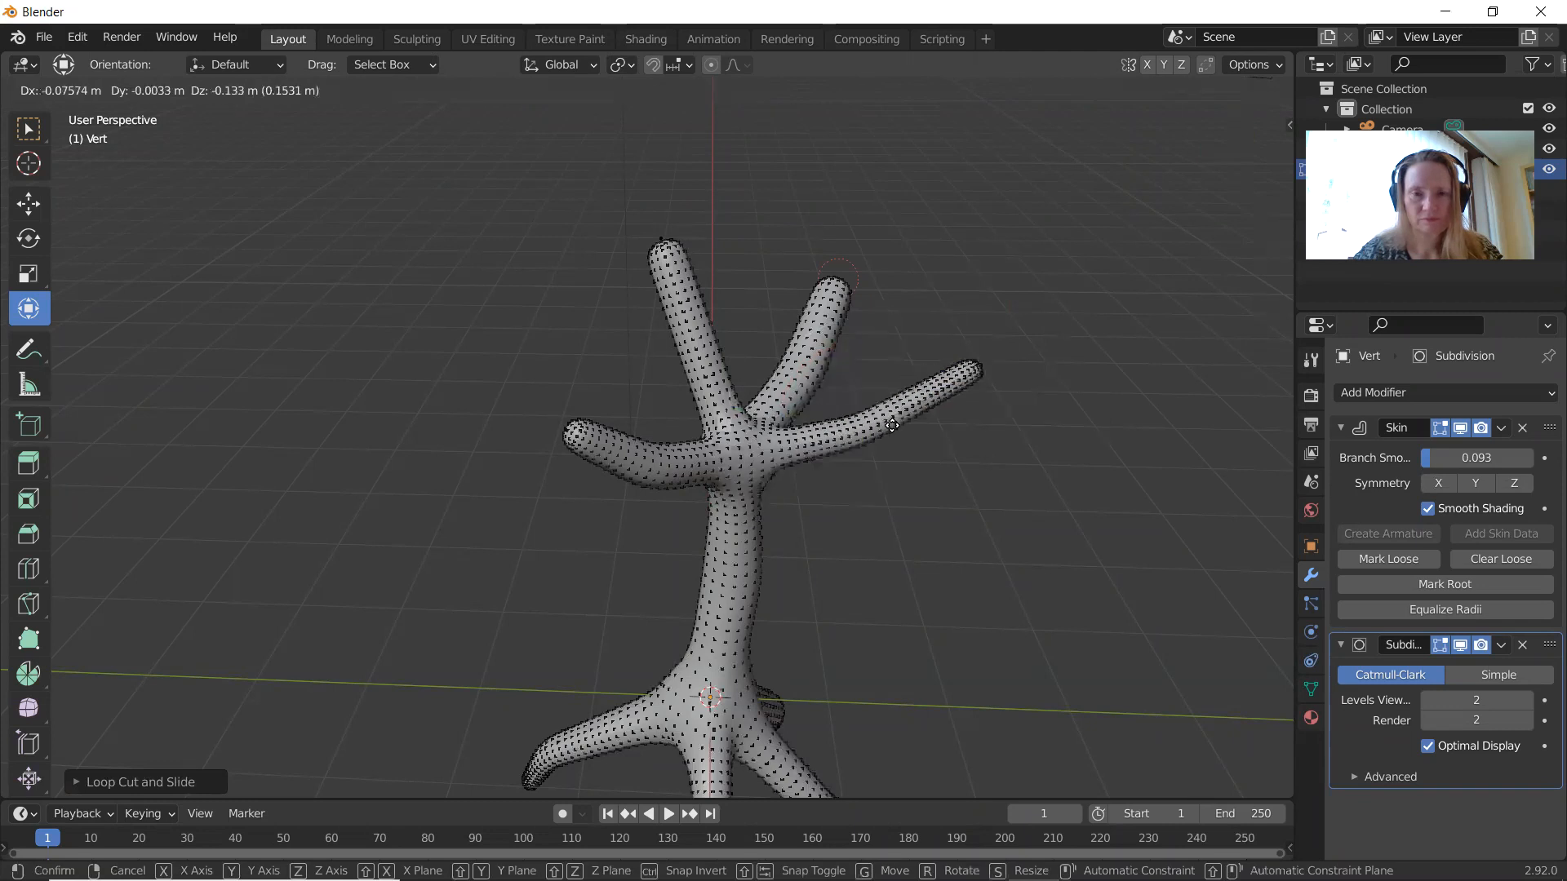
click(892, 426)
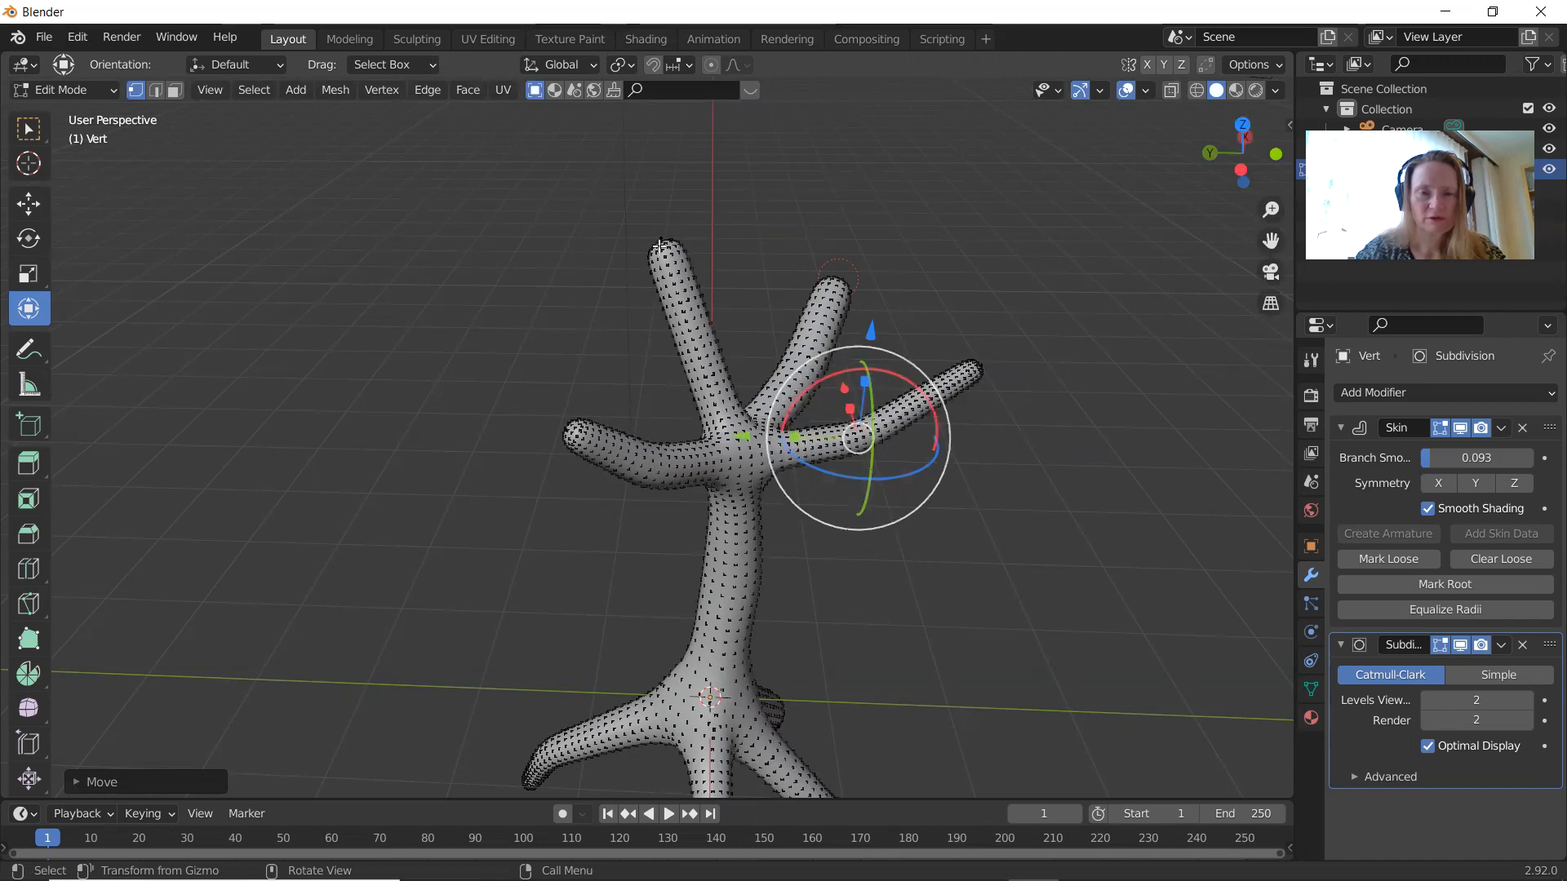
Step: Shrink the skin radius at the third upper branch's tip and extrude it about 0.95 m toward positive Y and upward
click(661, 243)
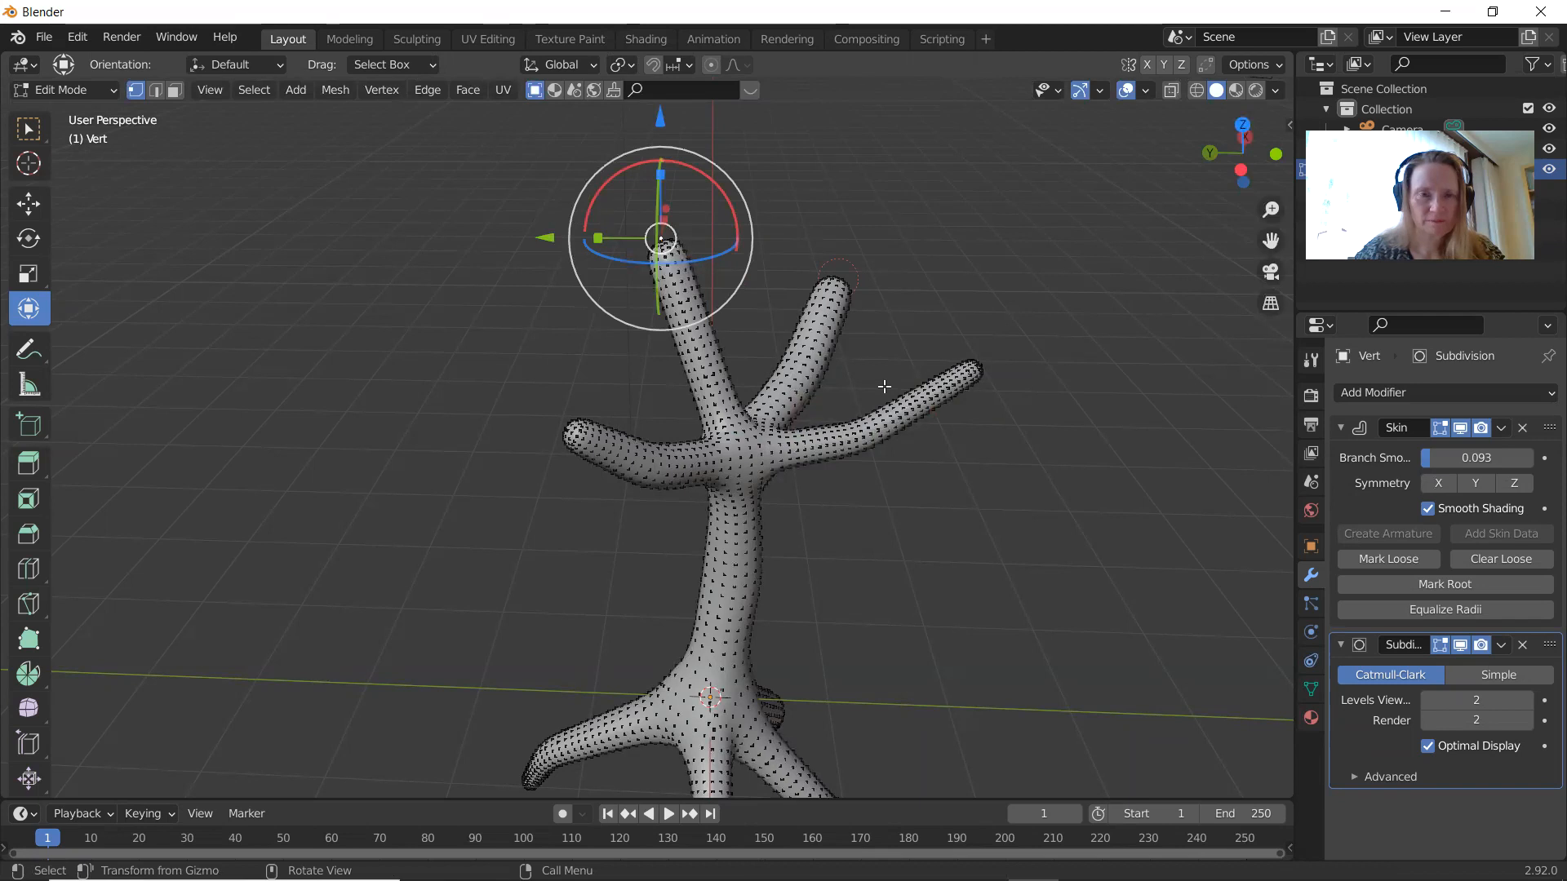
key(ctrl+a)
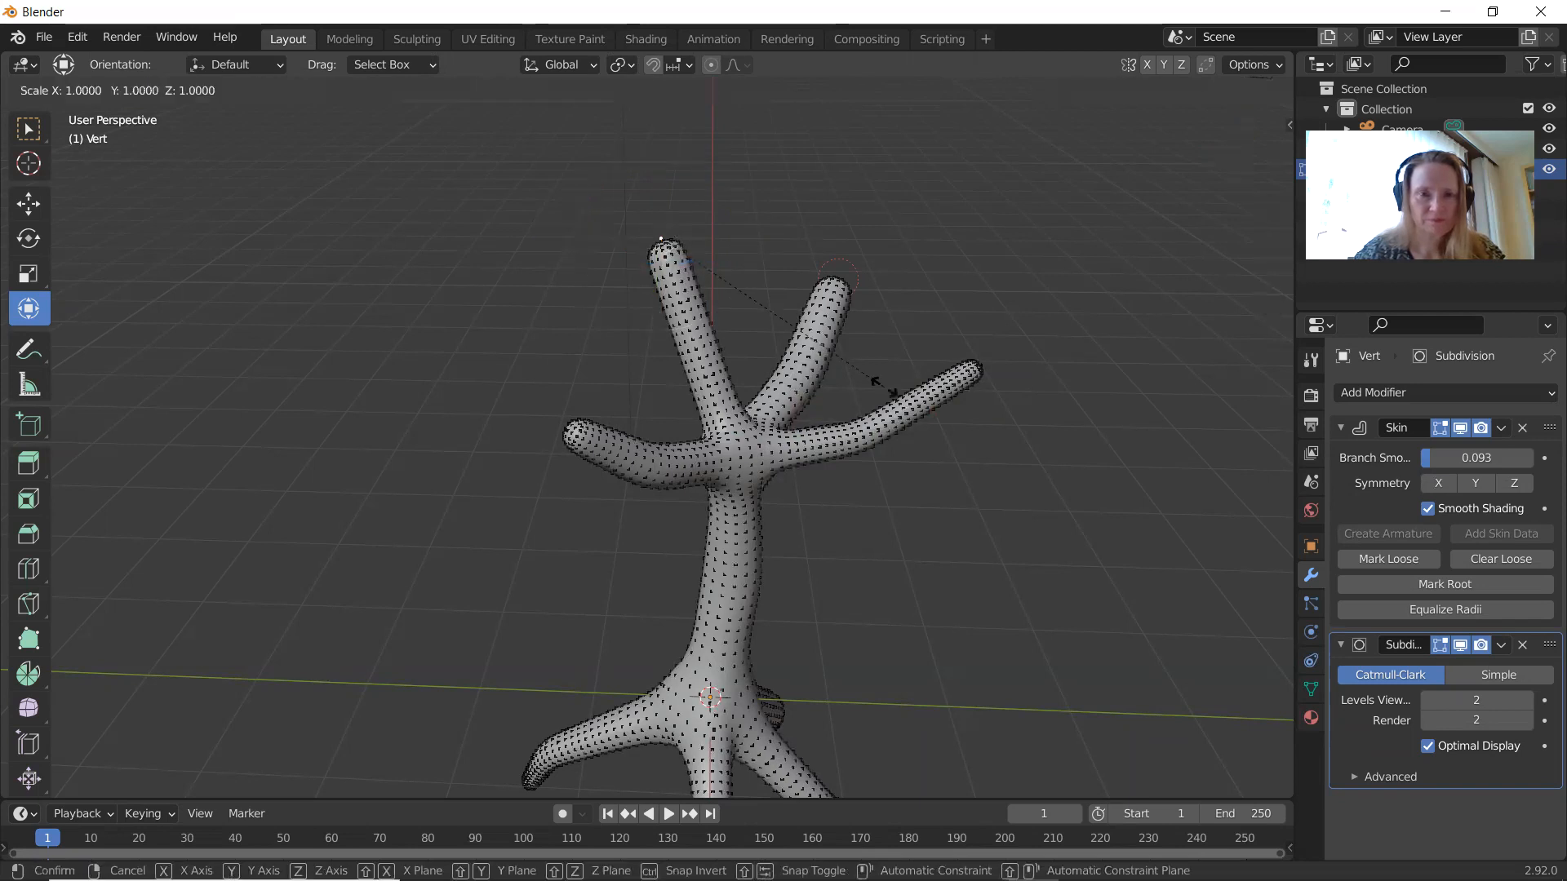
click(819, 359)
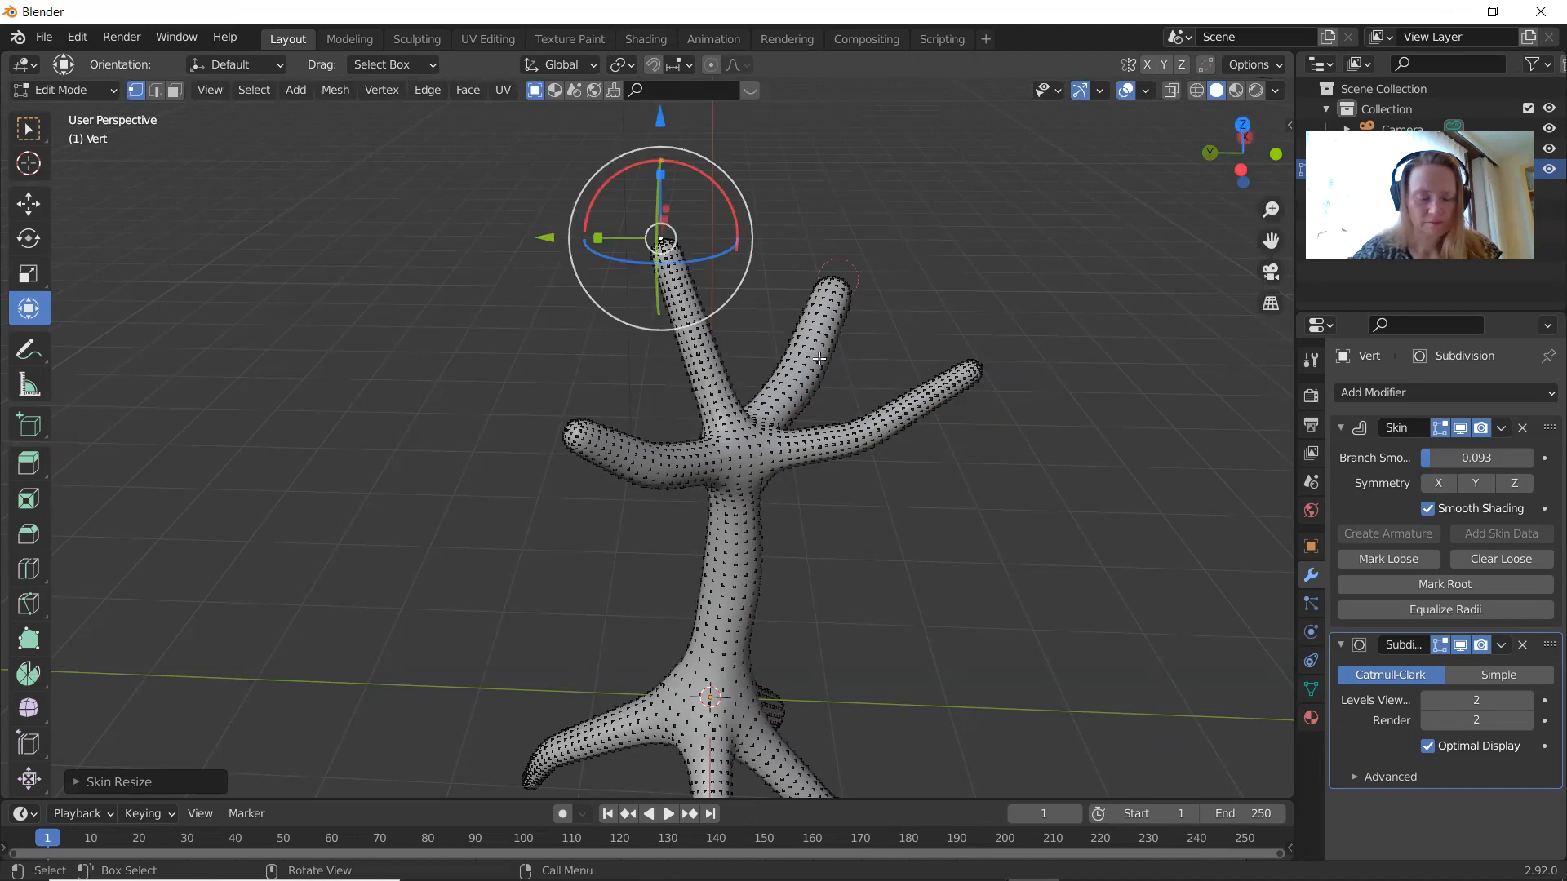
shift+middle_drag(818, 359, 879, 499)
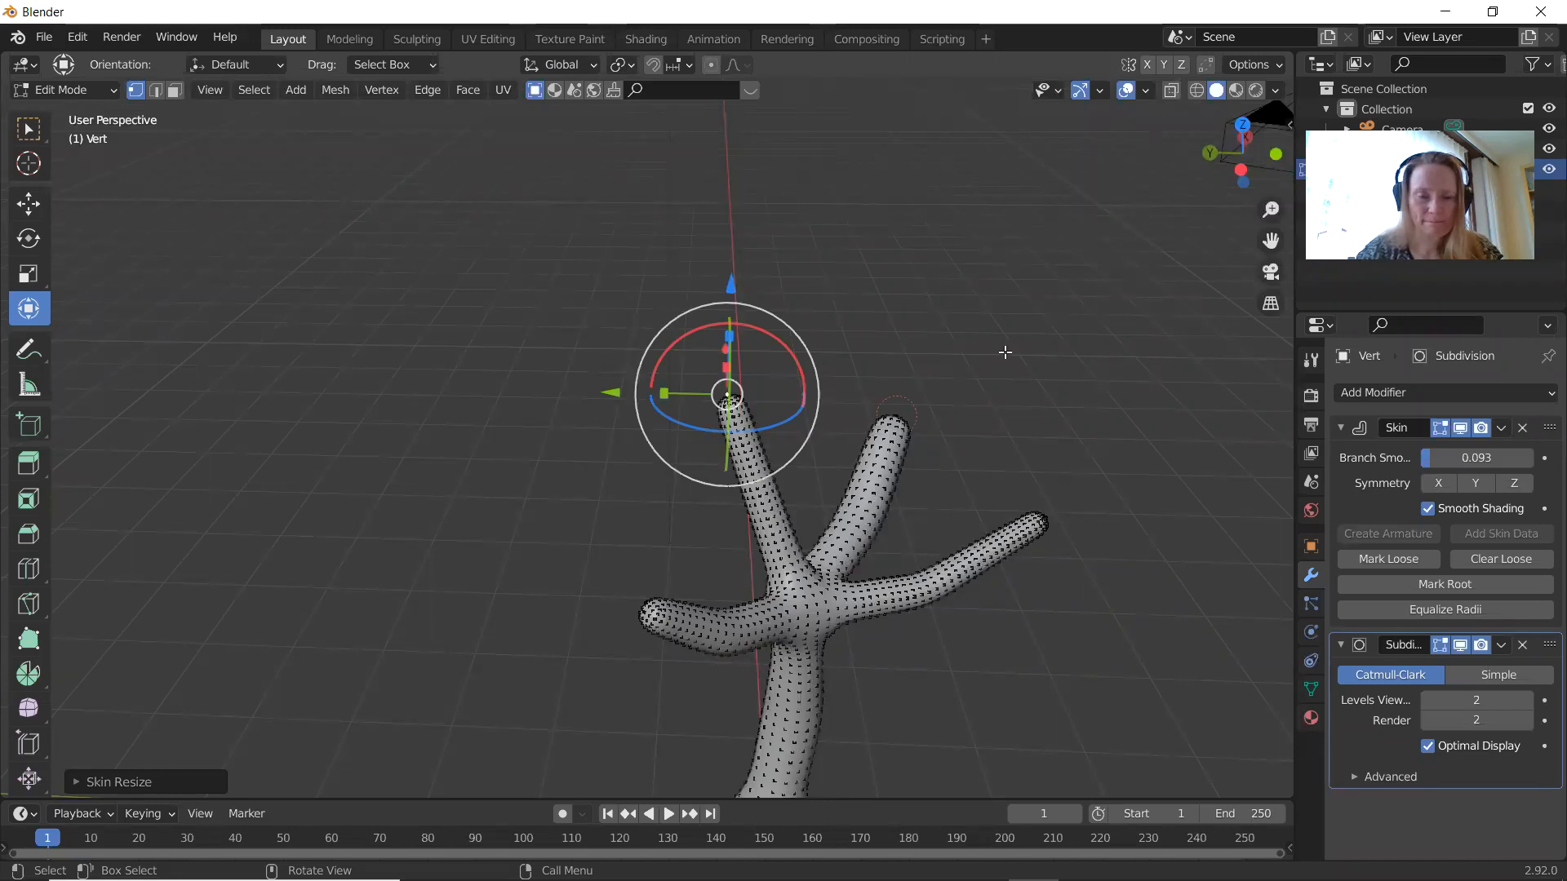
key(g)
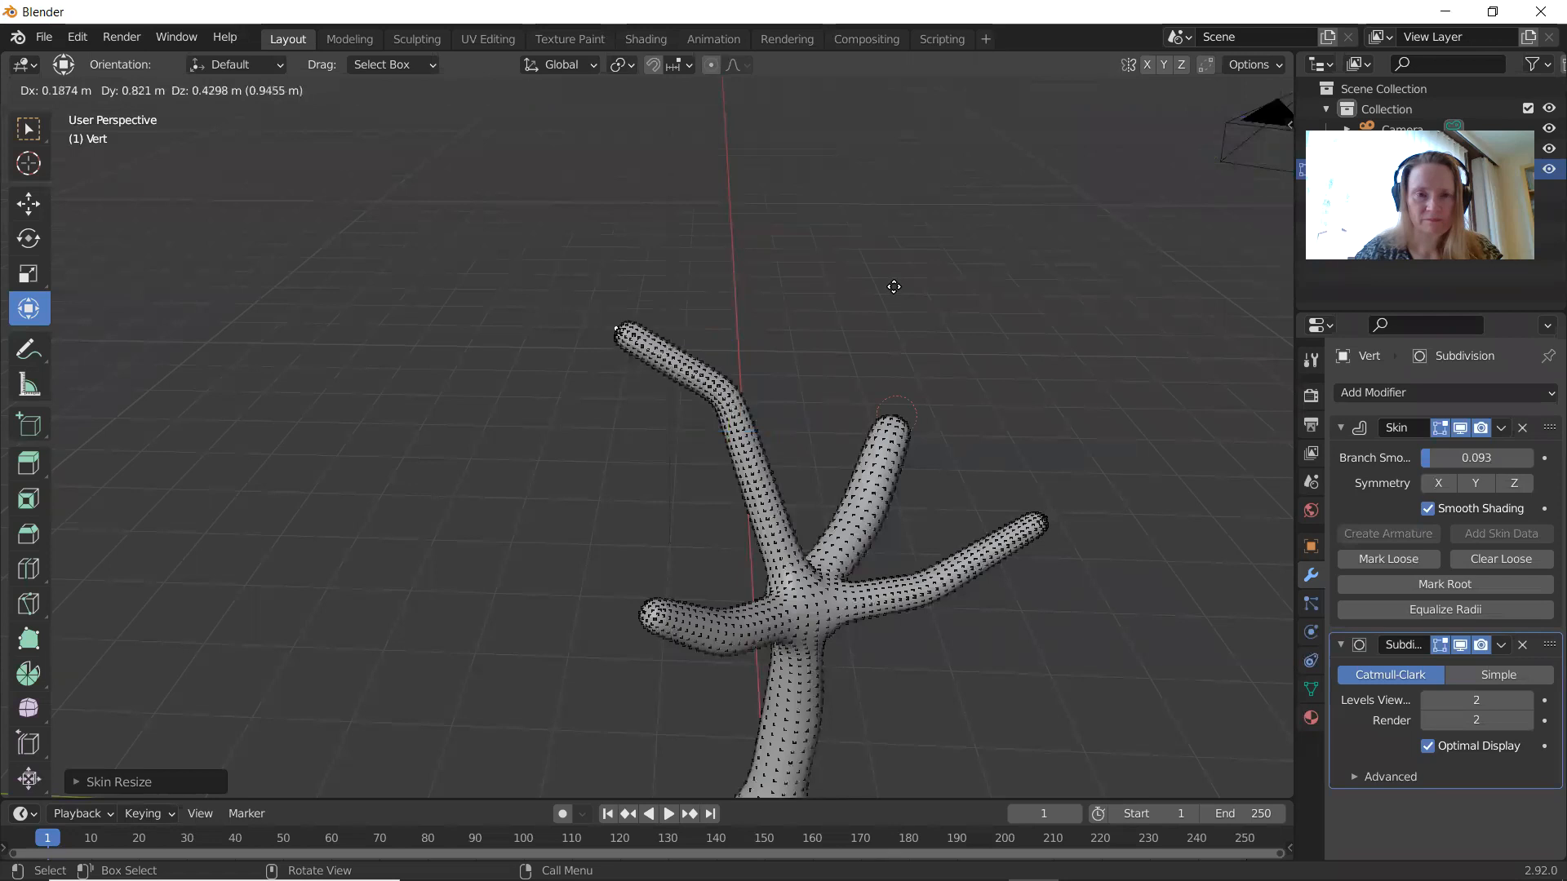
click(889, 285)
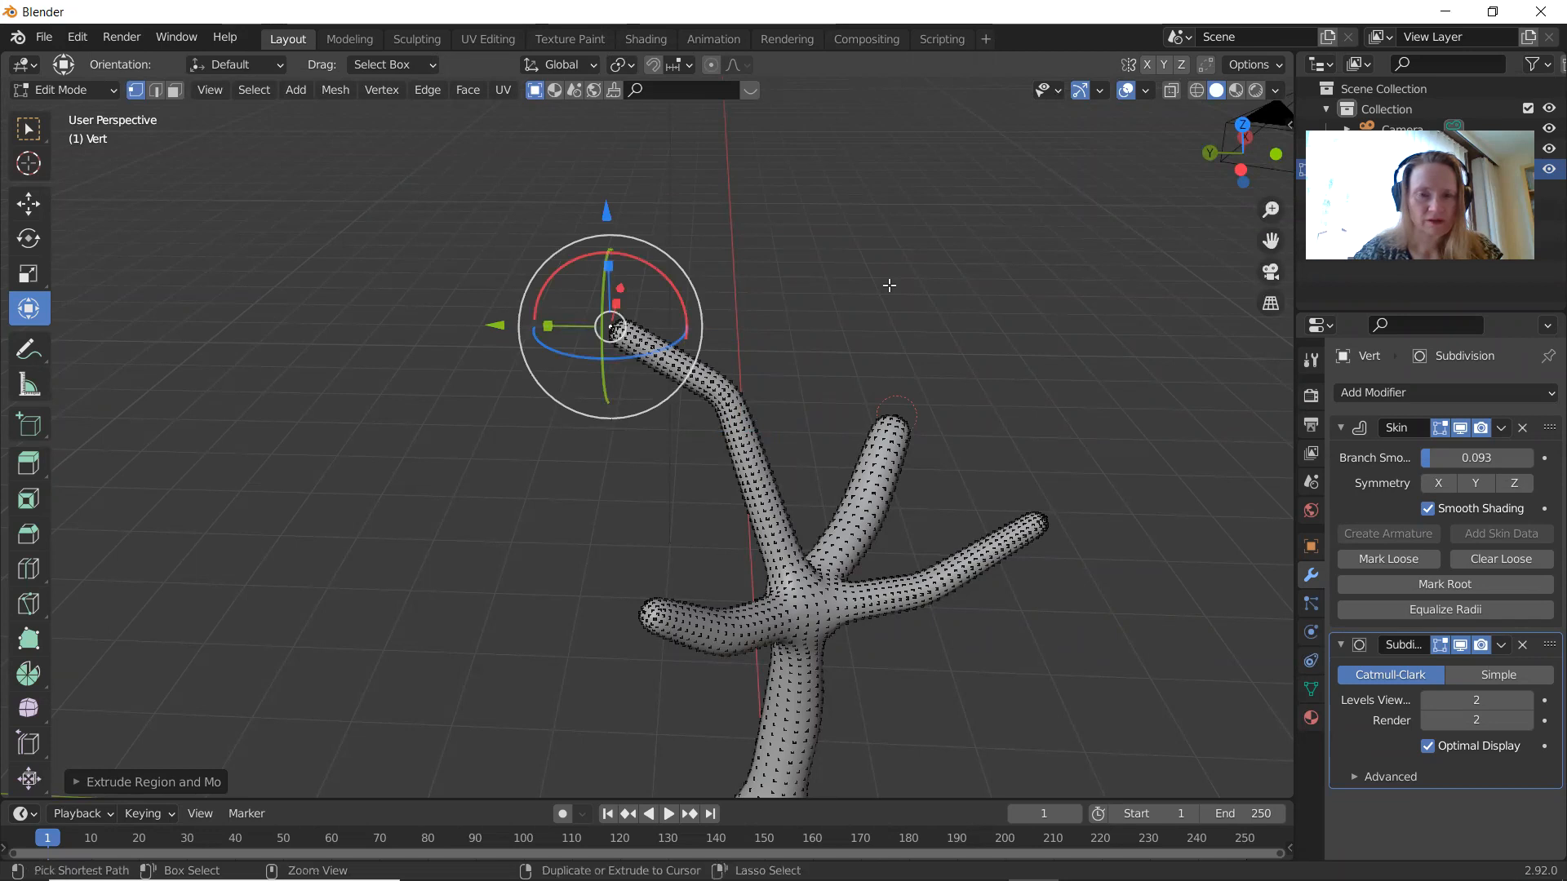
Step: Scale the skin radius at the extended branch's tip to about 0.72 and move its bend vertex outward toward positive Y
key(s)
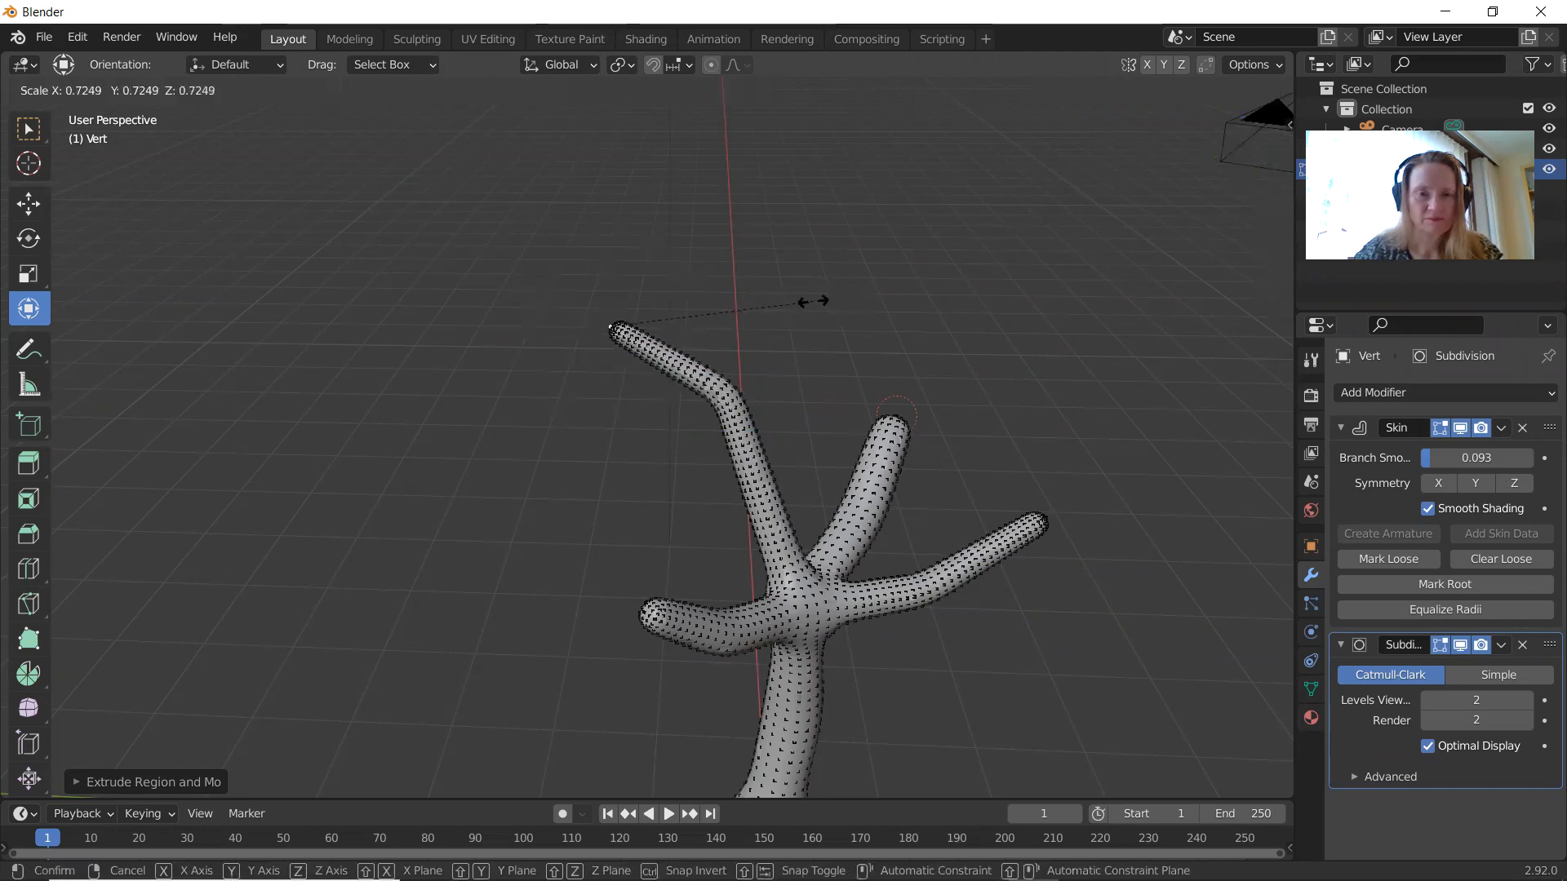
click(812, 301)
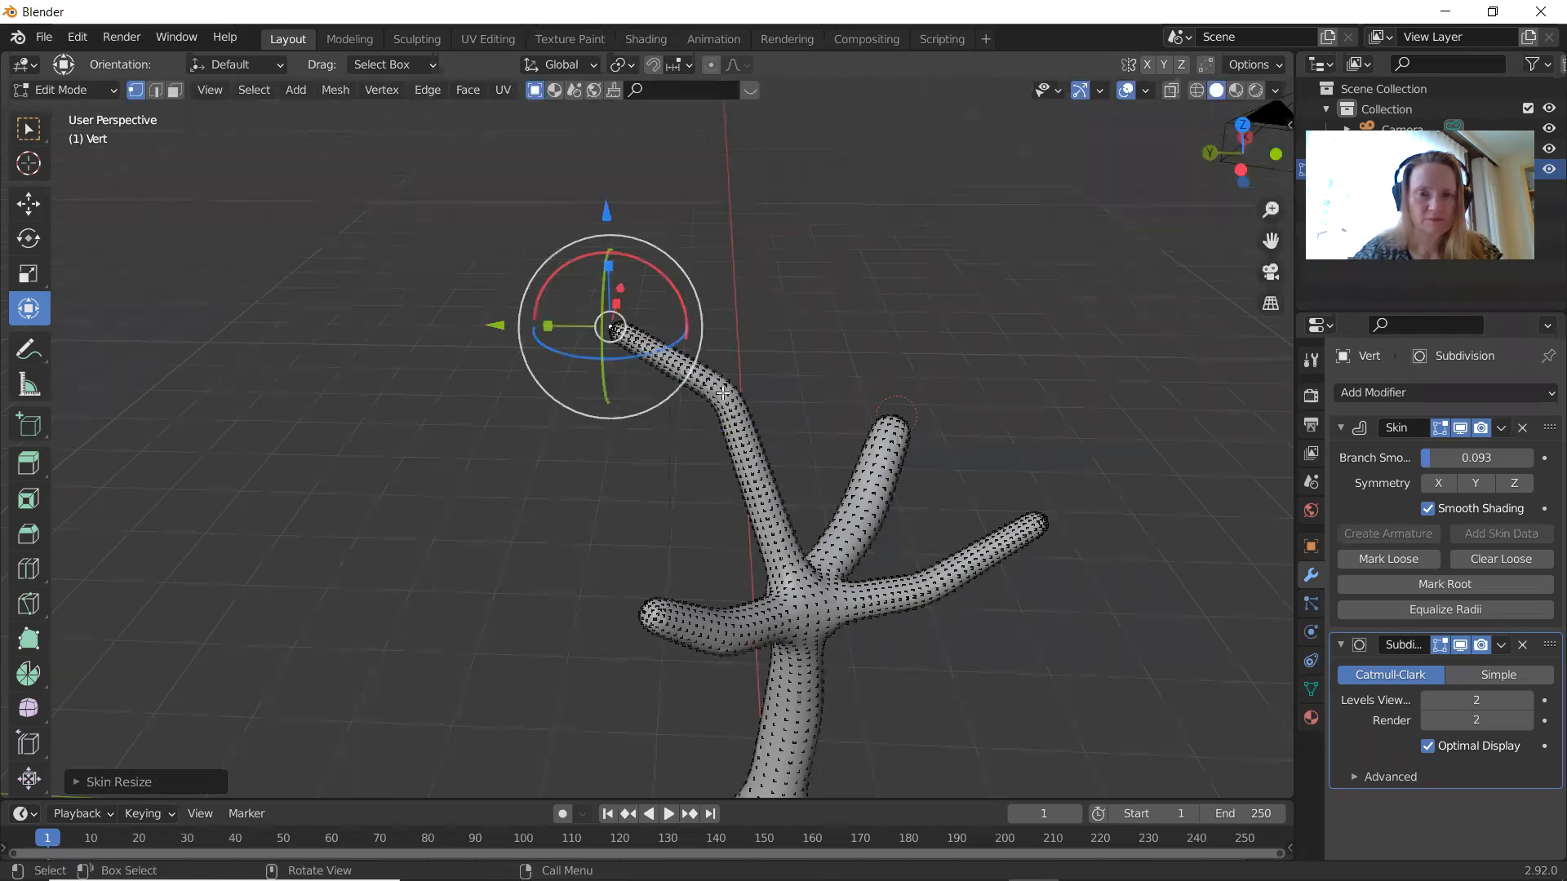
drag(724, 394, 662, 433)
click(662, 433)
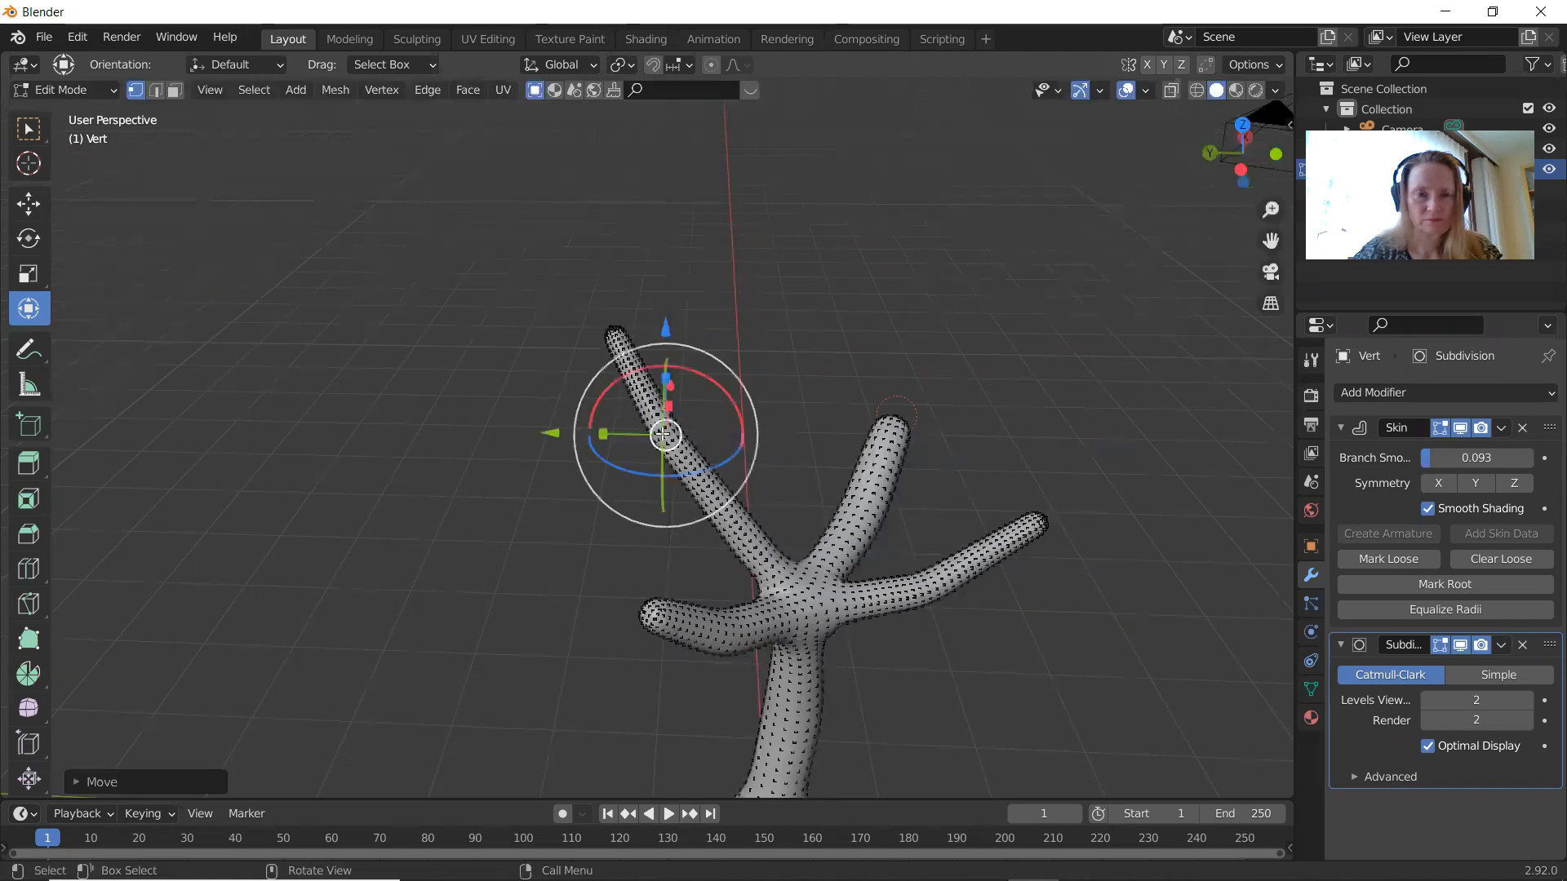
Step: Extrude a side twig about 1.23 m from the bend vertex toward negative Y and upward, and shrink the skin radius at its tip
key(e)
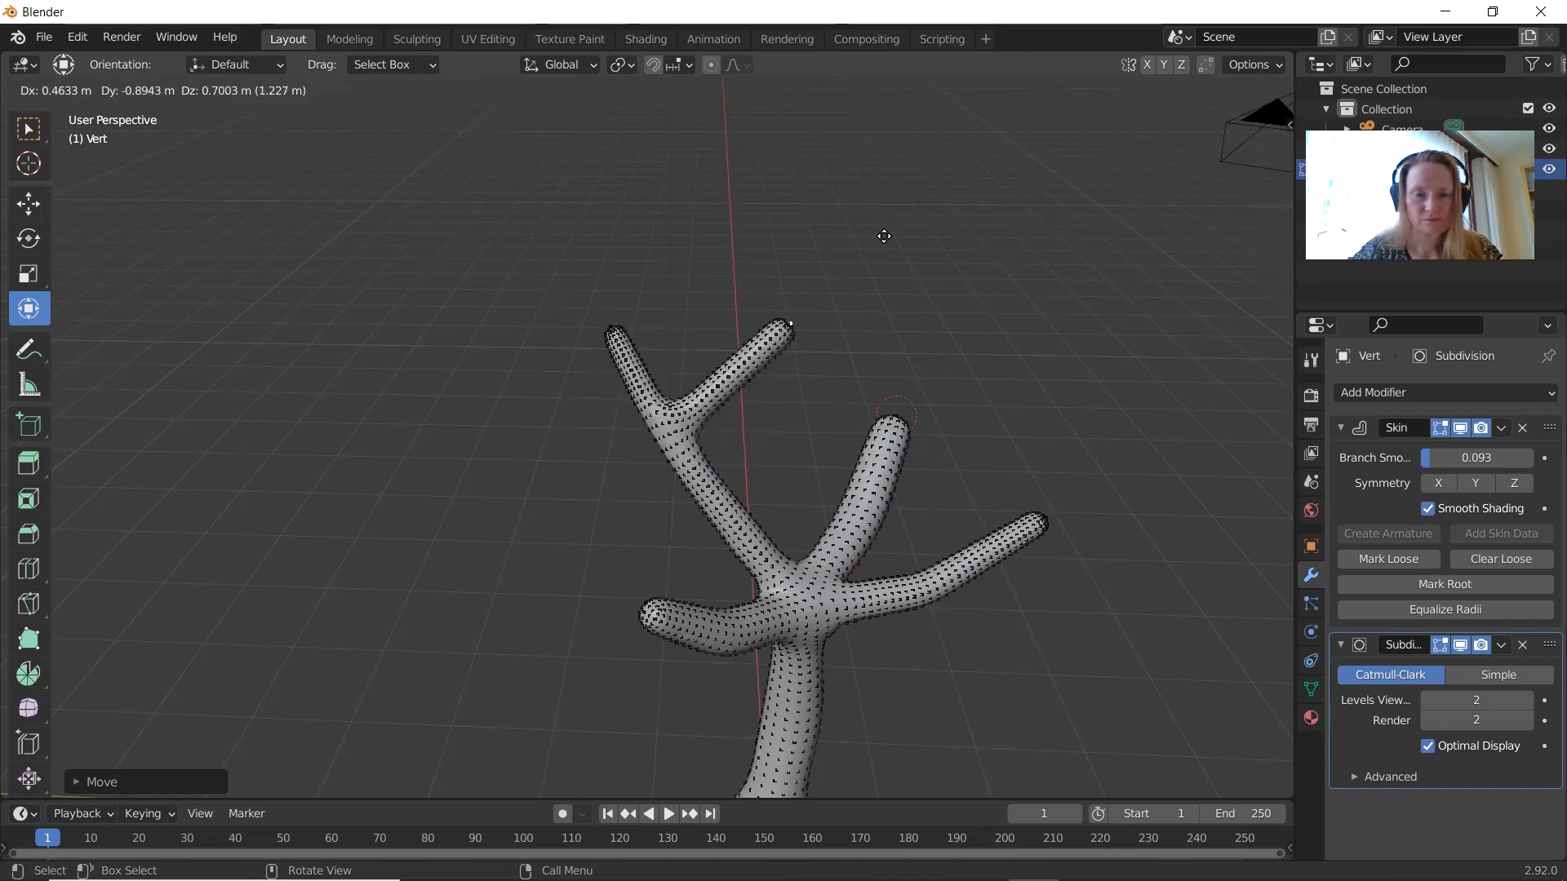
click(884, 236)
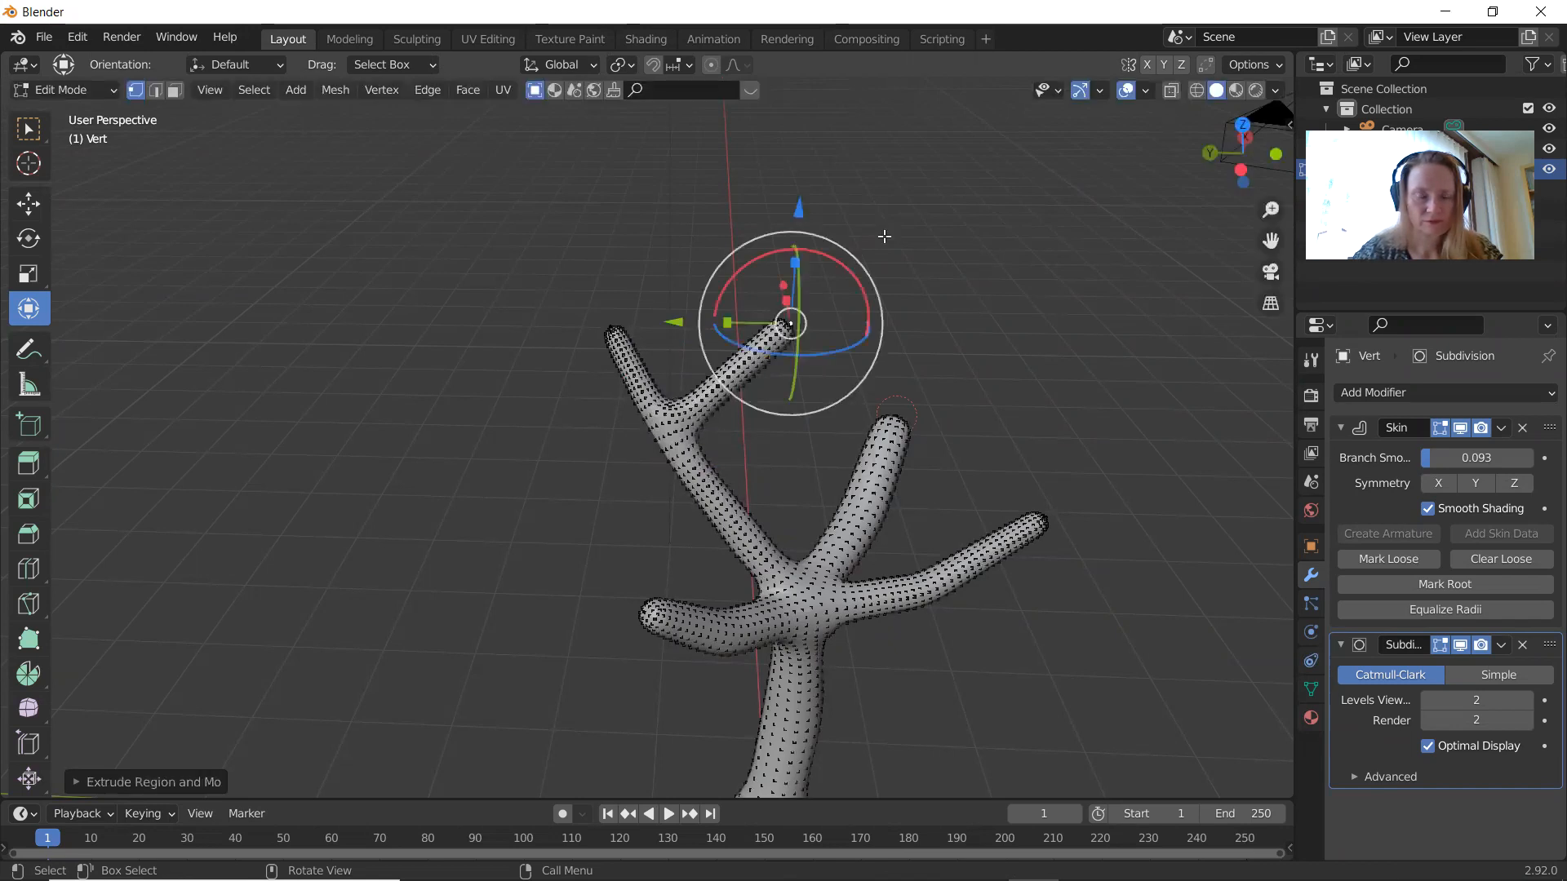
key(ctrl+a)
click(833, 258)
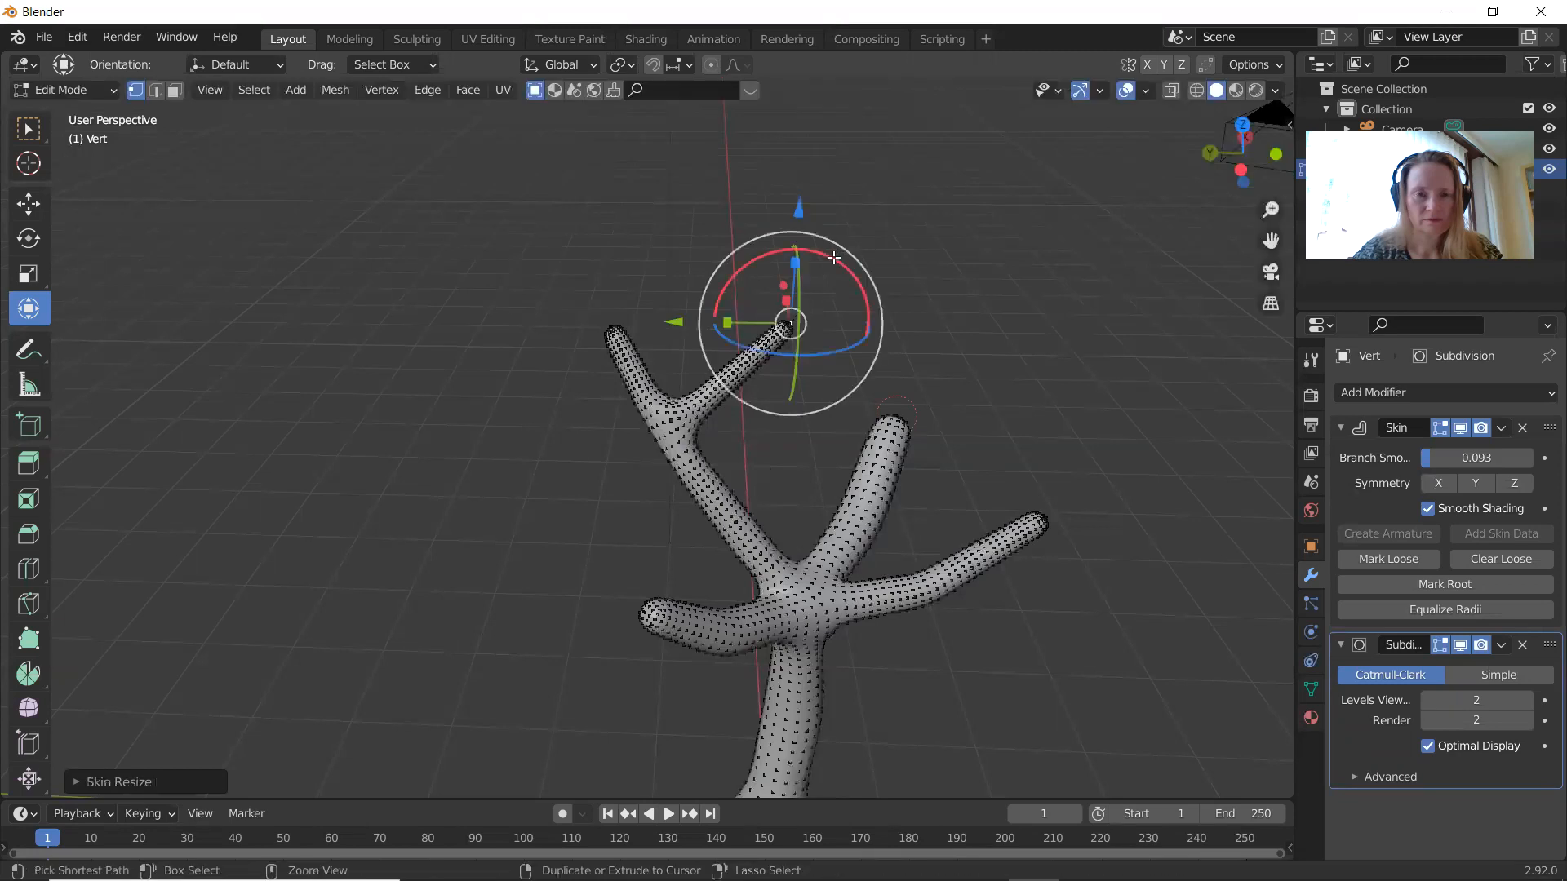
Step: Scale the skin radius at the vertex where the third branch forks to about 0.8
click(665, 435)
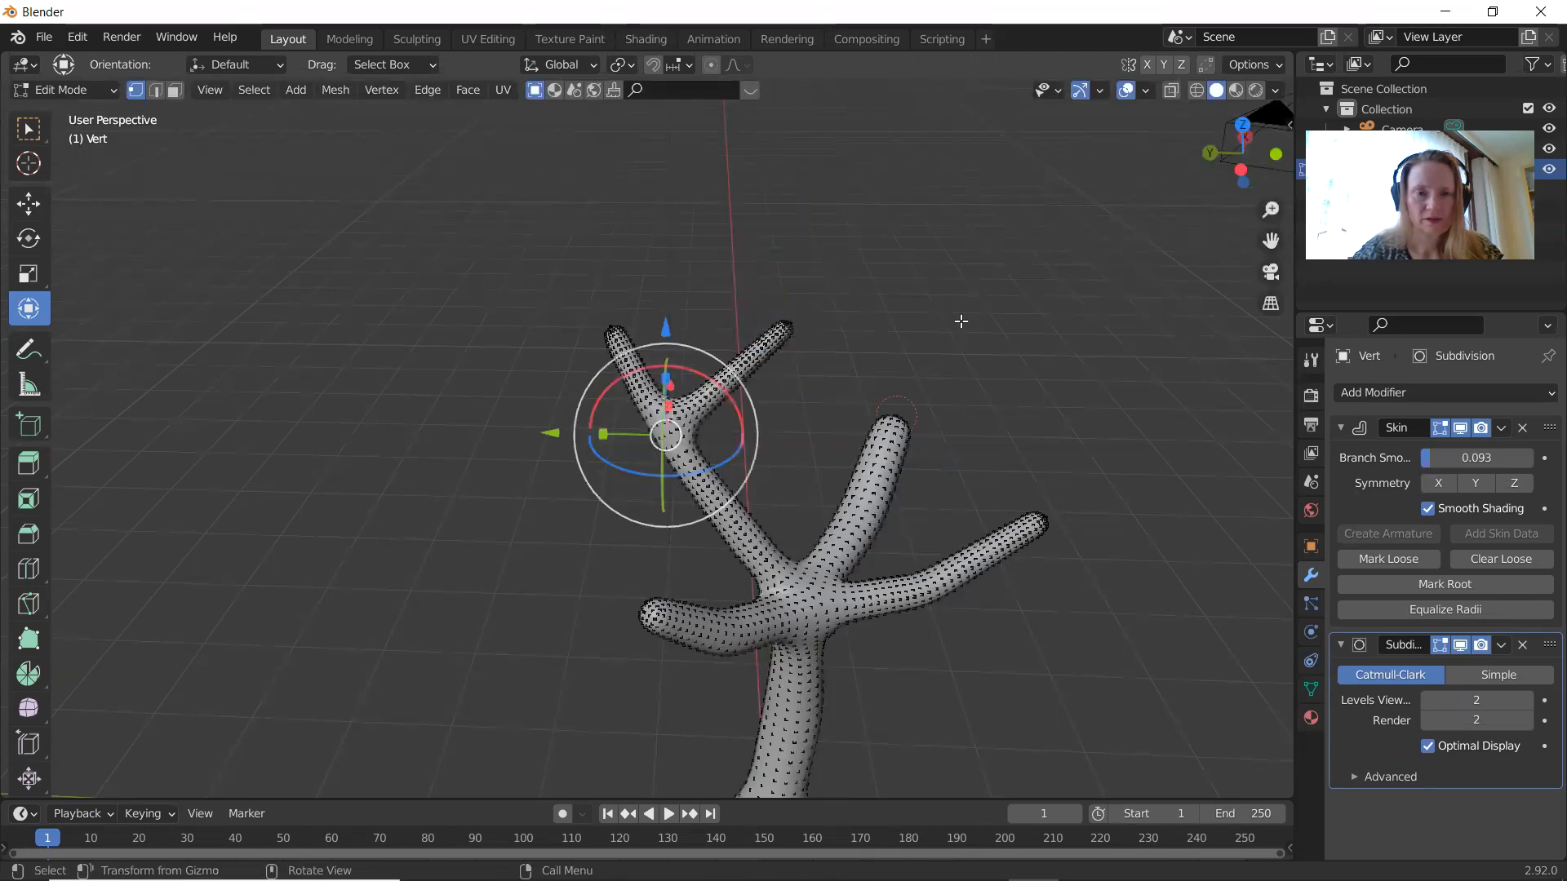
key(ctrl+a)
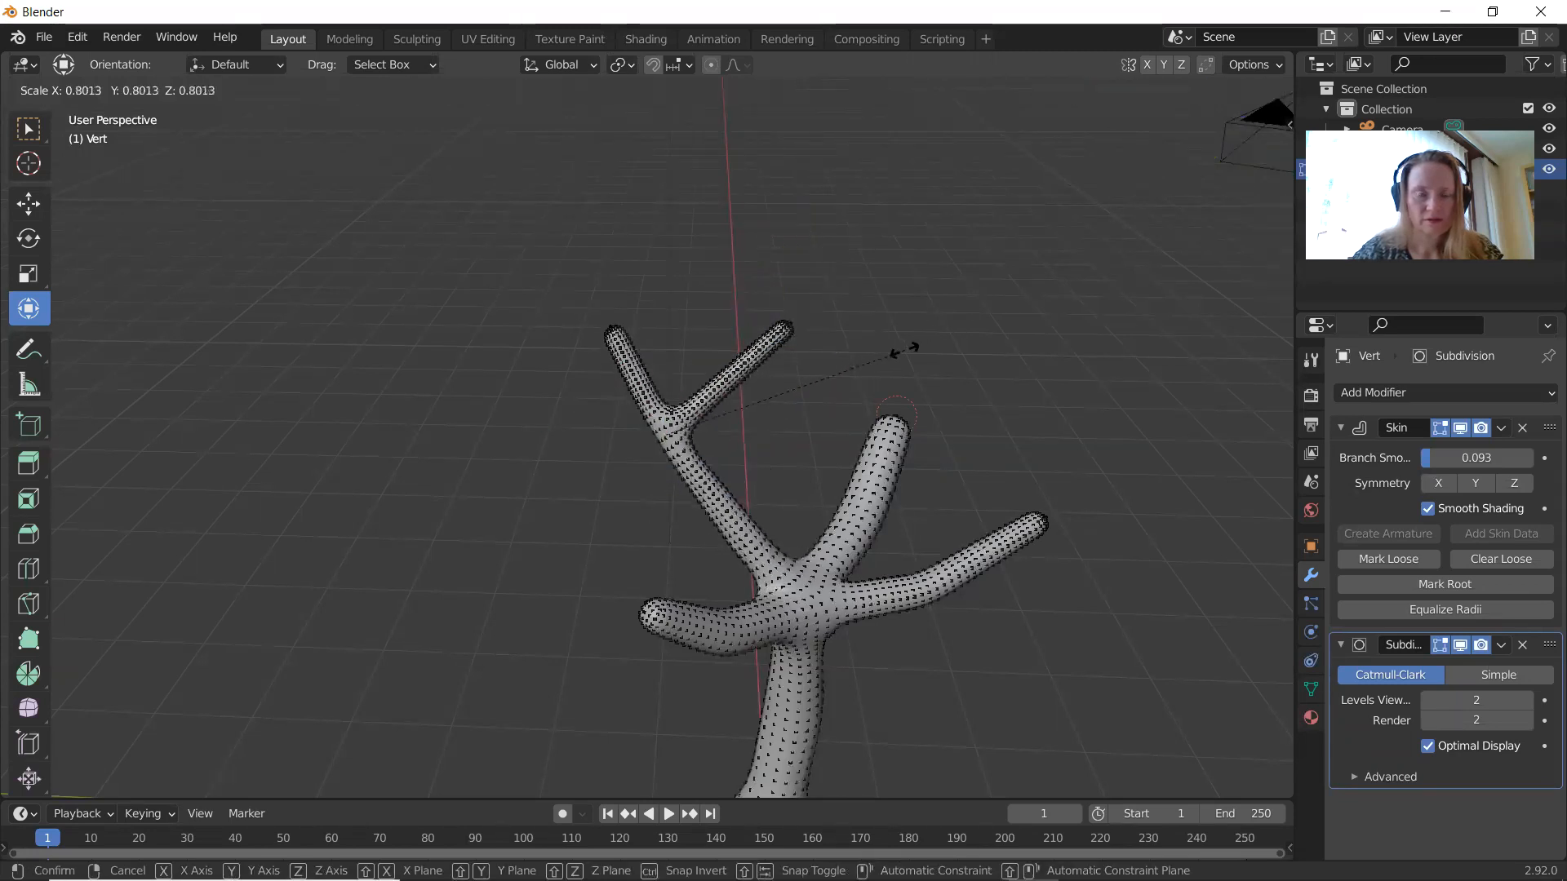
click(904, 350)
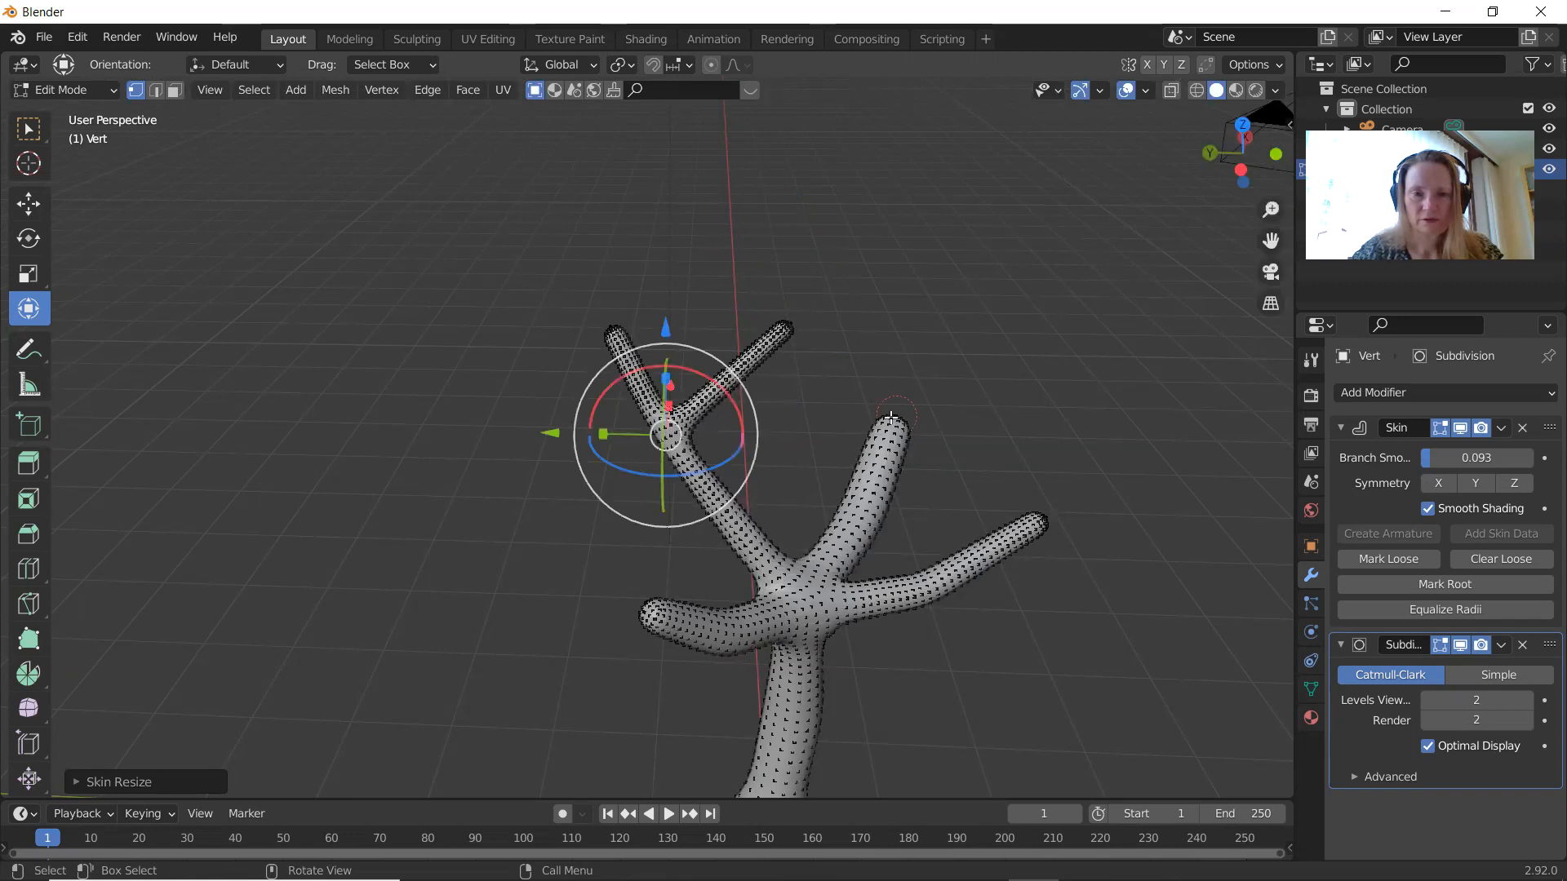
Step: Shrink the skin radius at the positive X upper branch's tip and extrude it about 0.89 m, mostly toward positive X
click(891, 418)
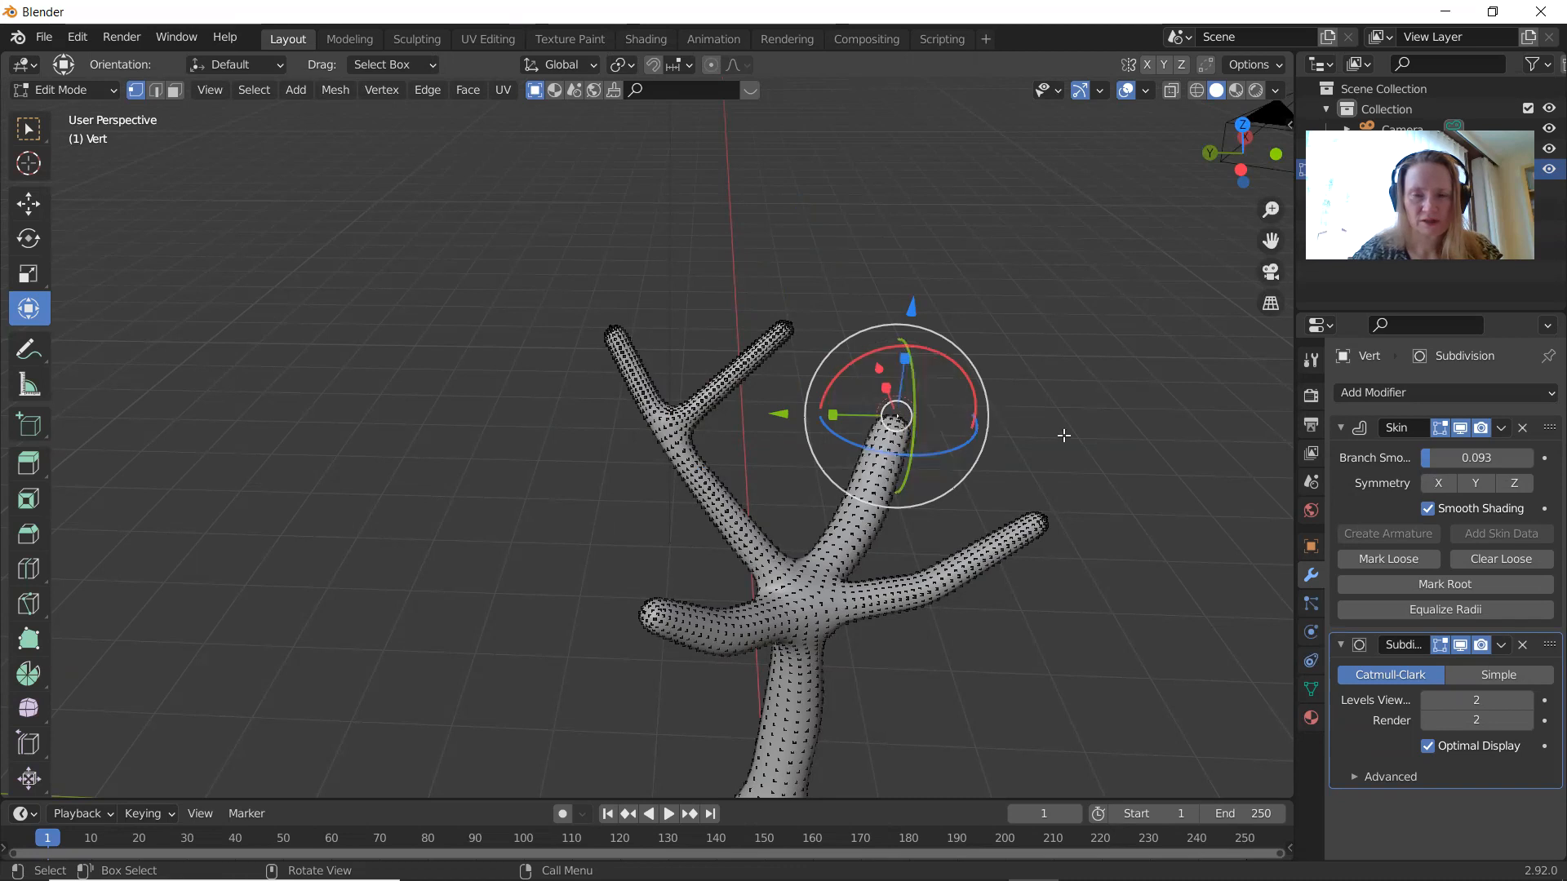
middle_drag(1076, 438, 899, 422)
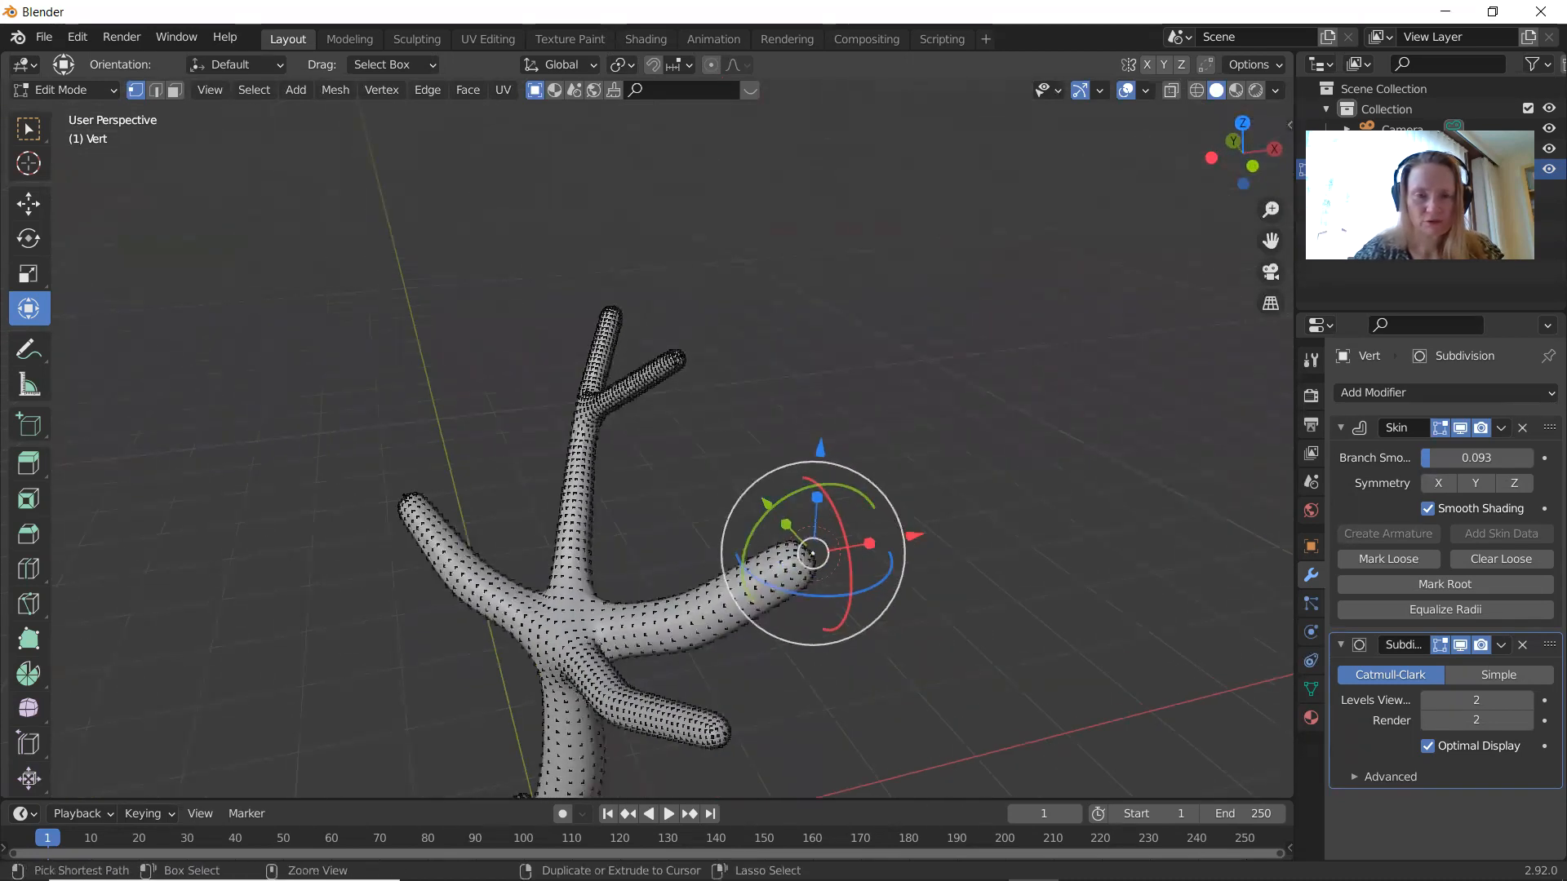
key(ctrl+a)
click(865, 464)
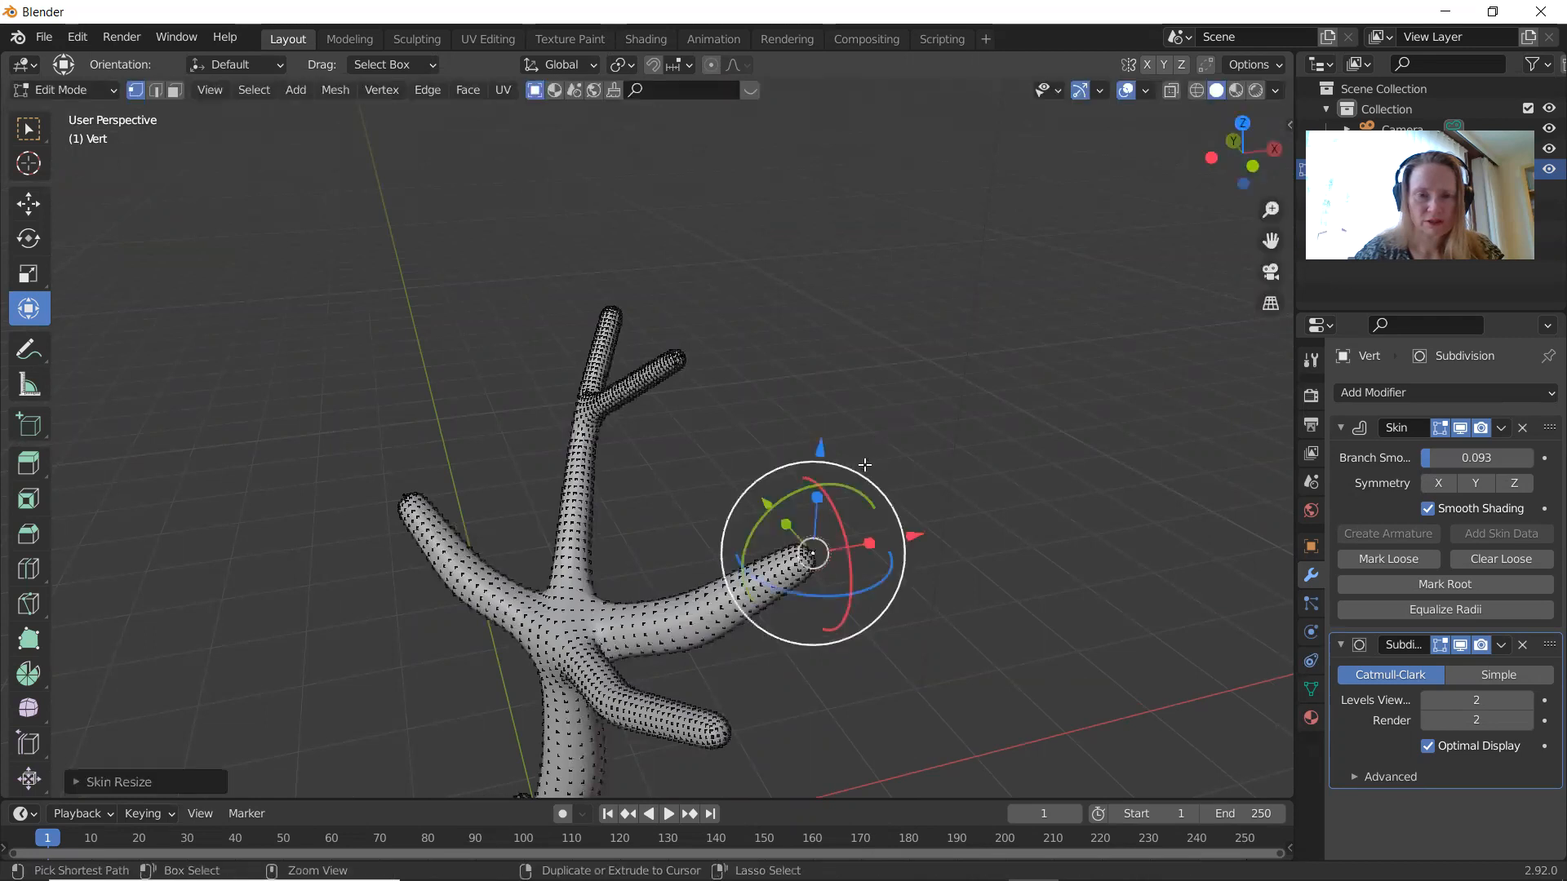
drag(857, 506, 993, 517)
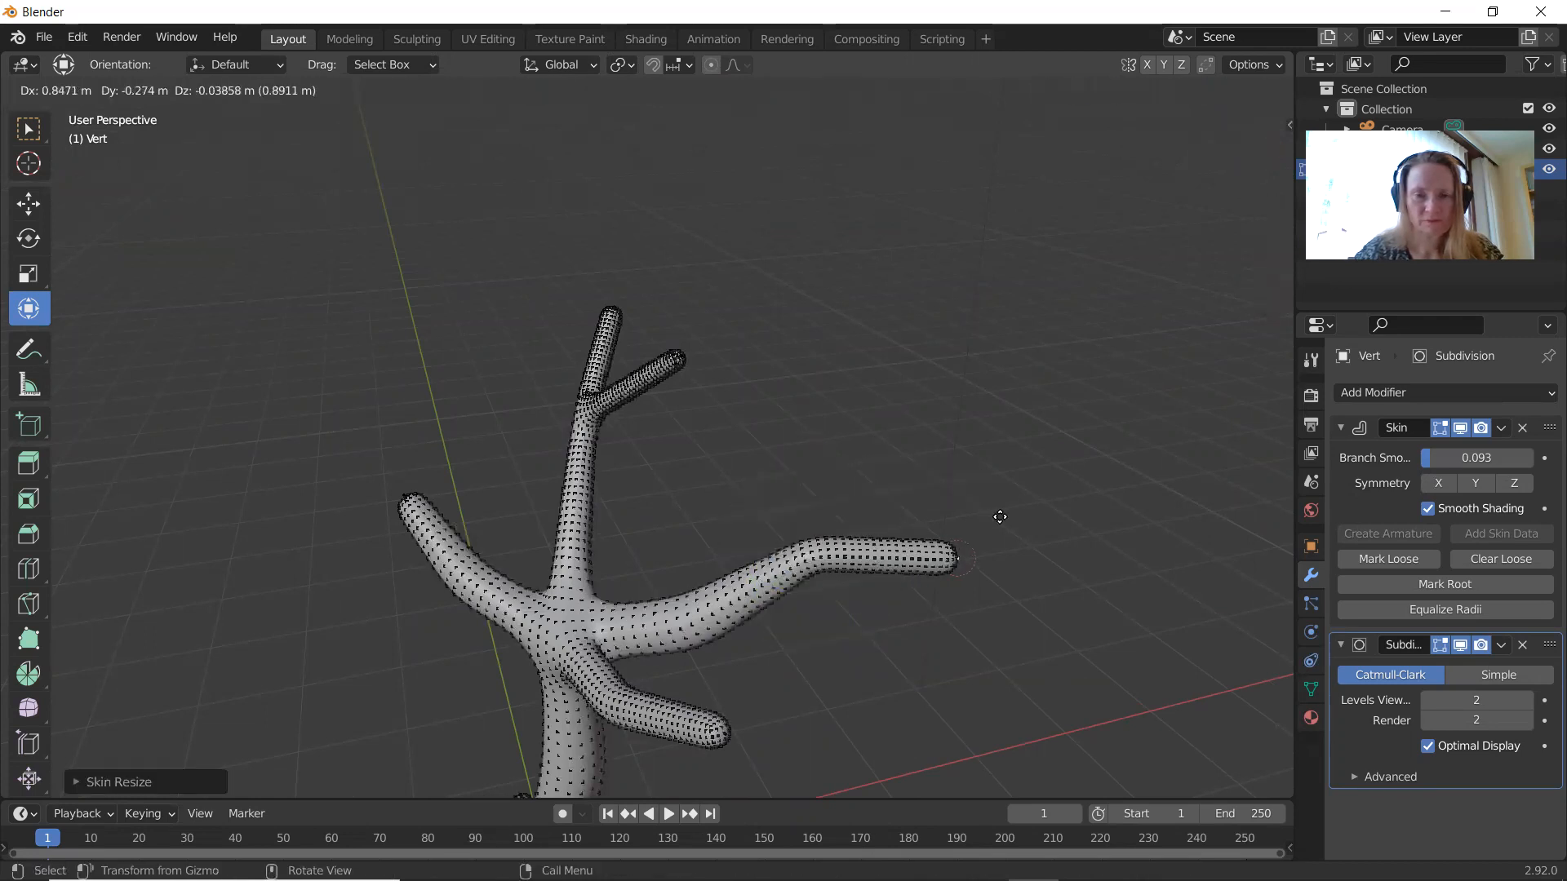
click(996, 517)
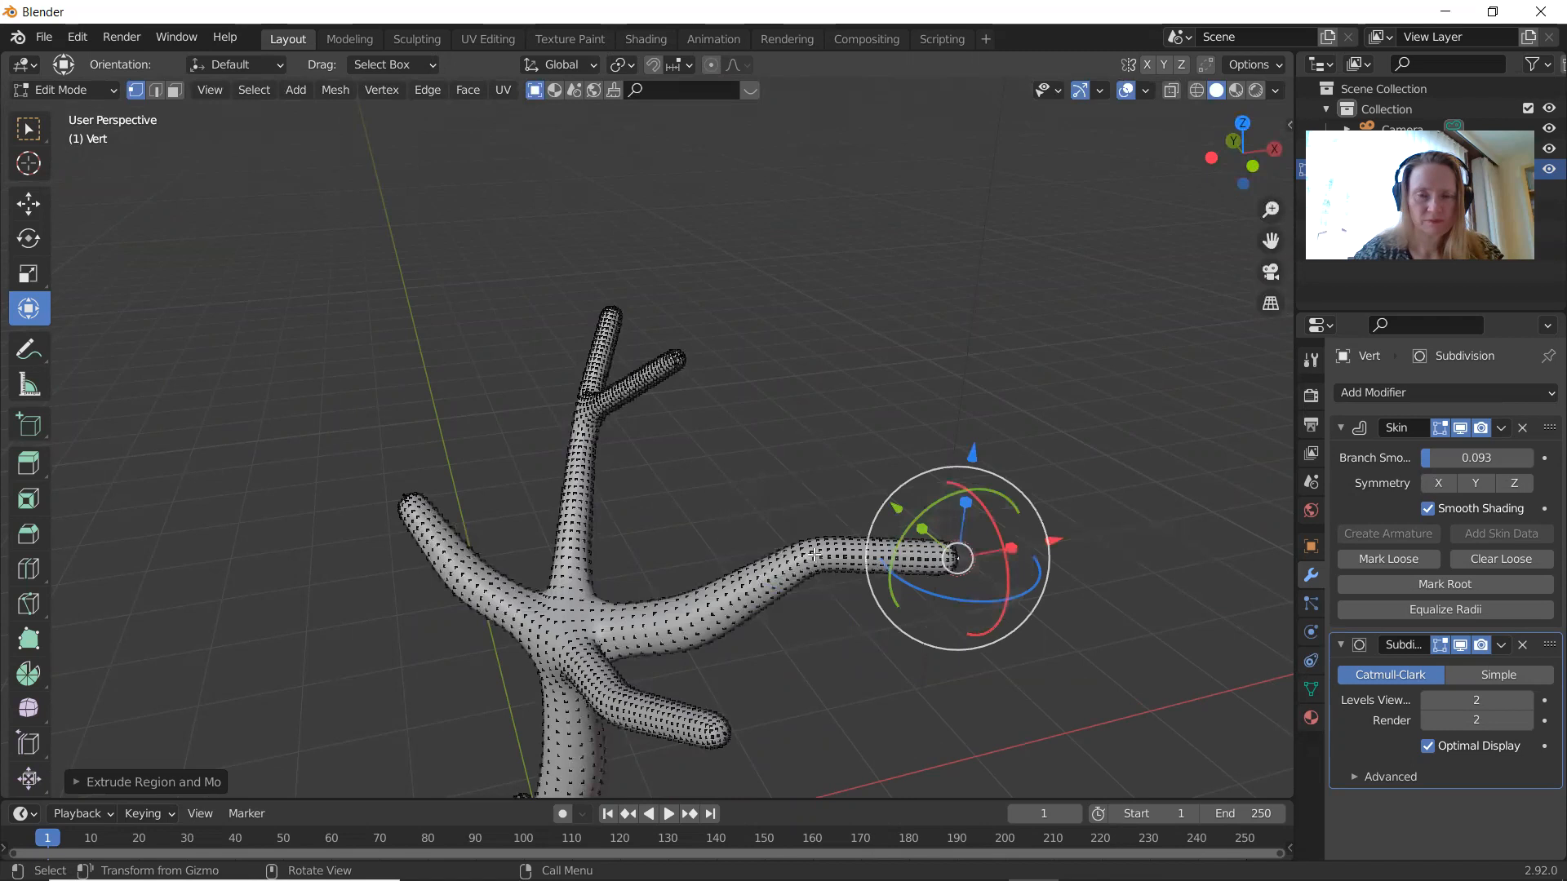
Step: Extrude a twig about 0.9 m upward from the positive X branch's bend vertex, and shrink the skin radius at its tip
click(813, 553)
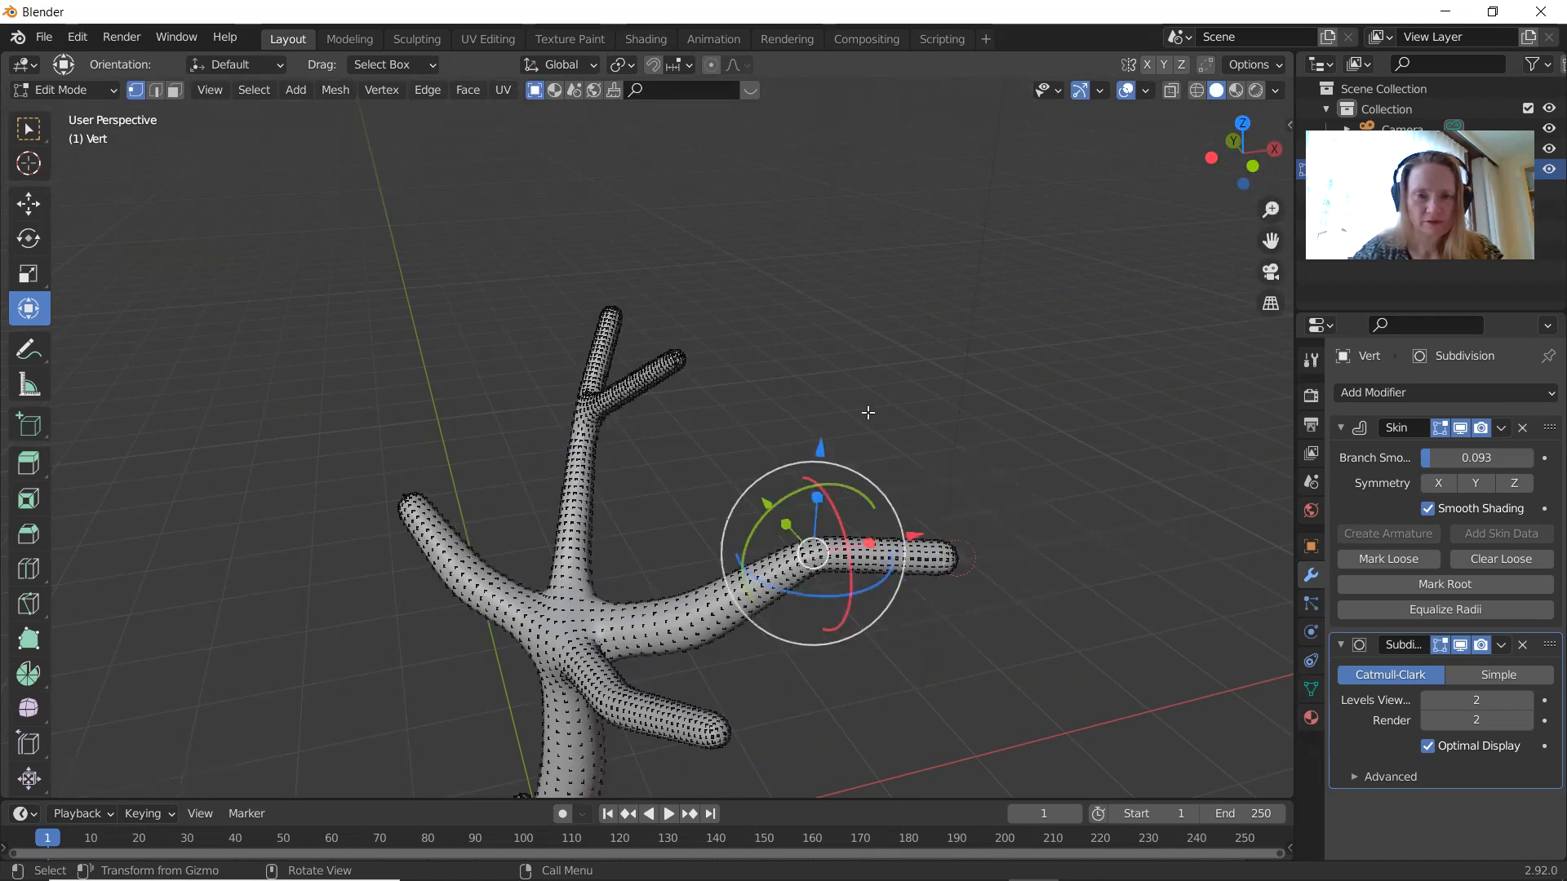
key(e)
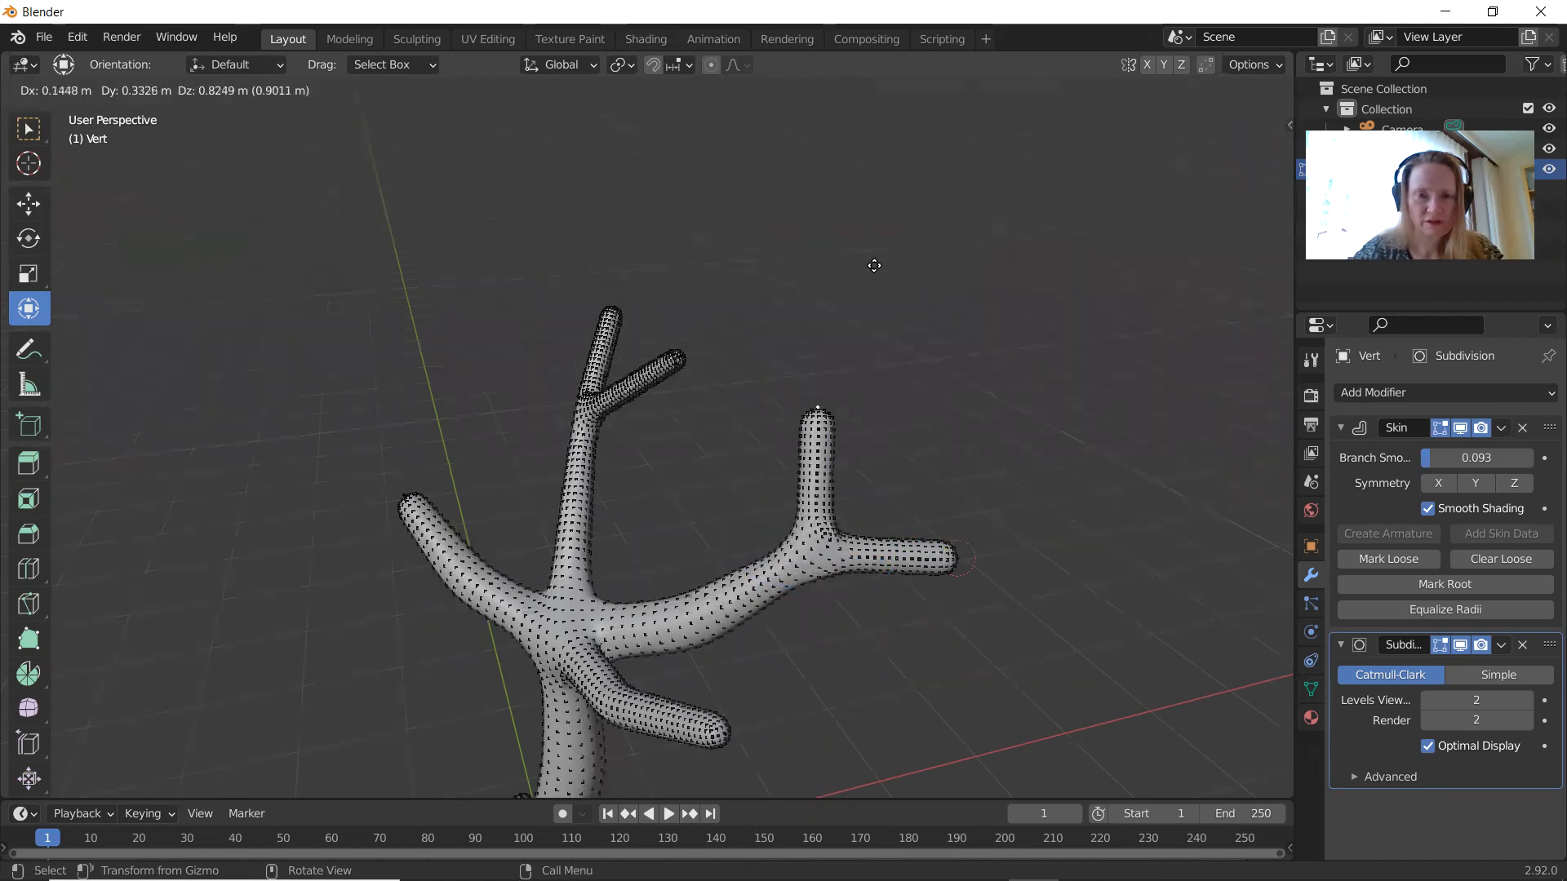
click(872, 261)
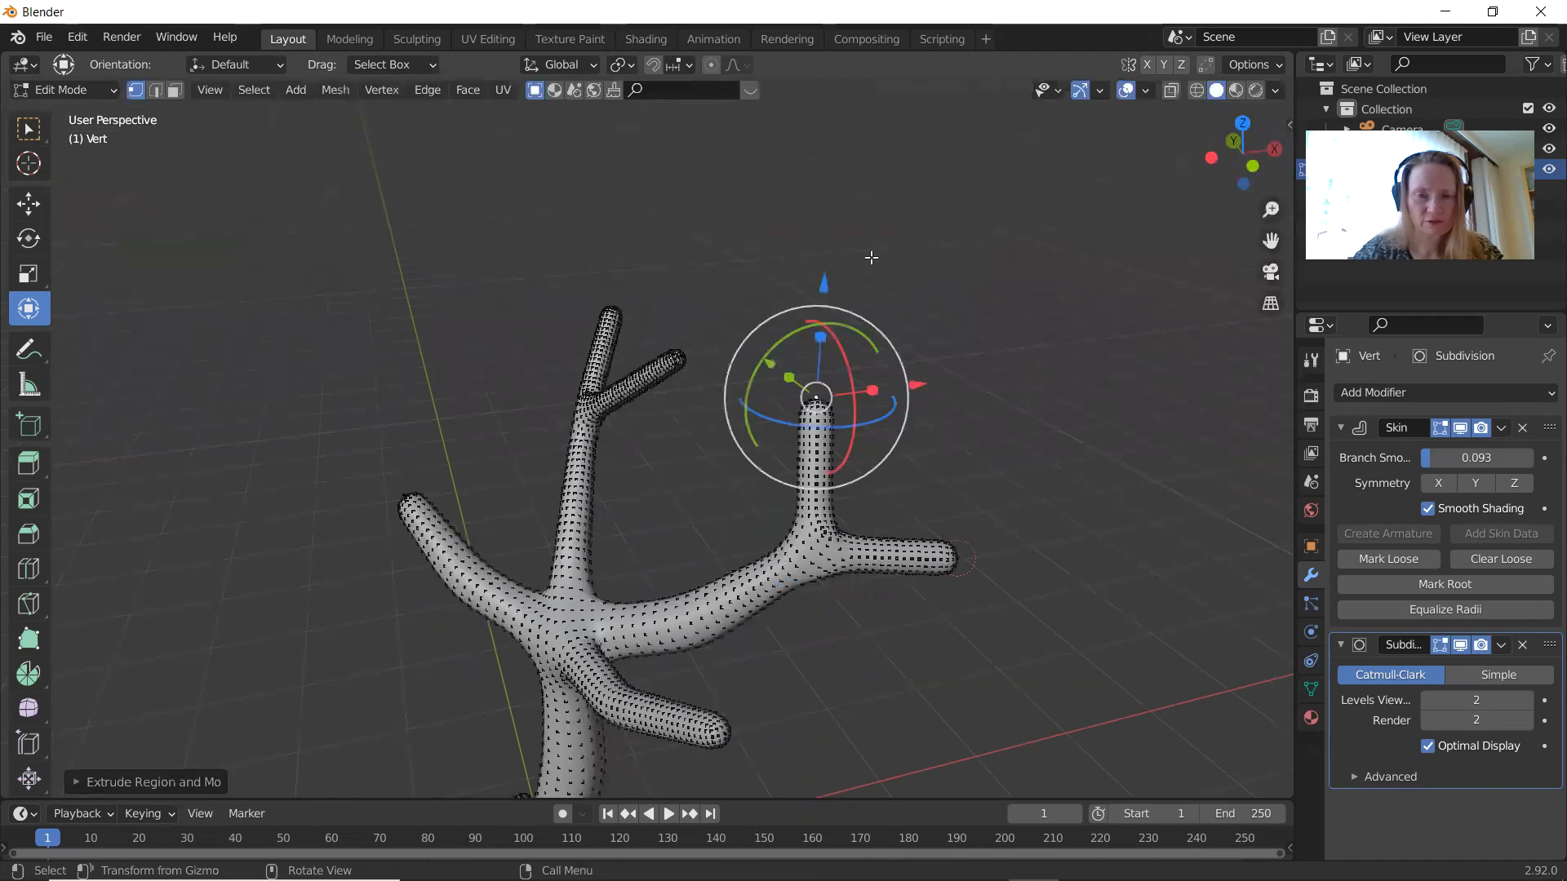
key(s)
click(853, 295)
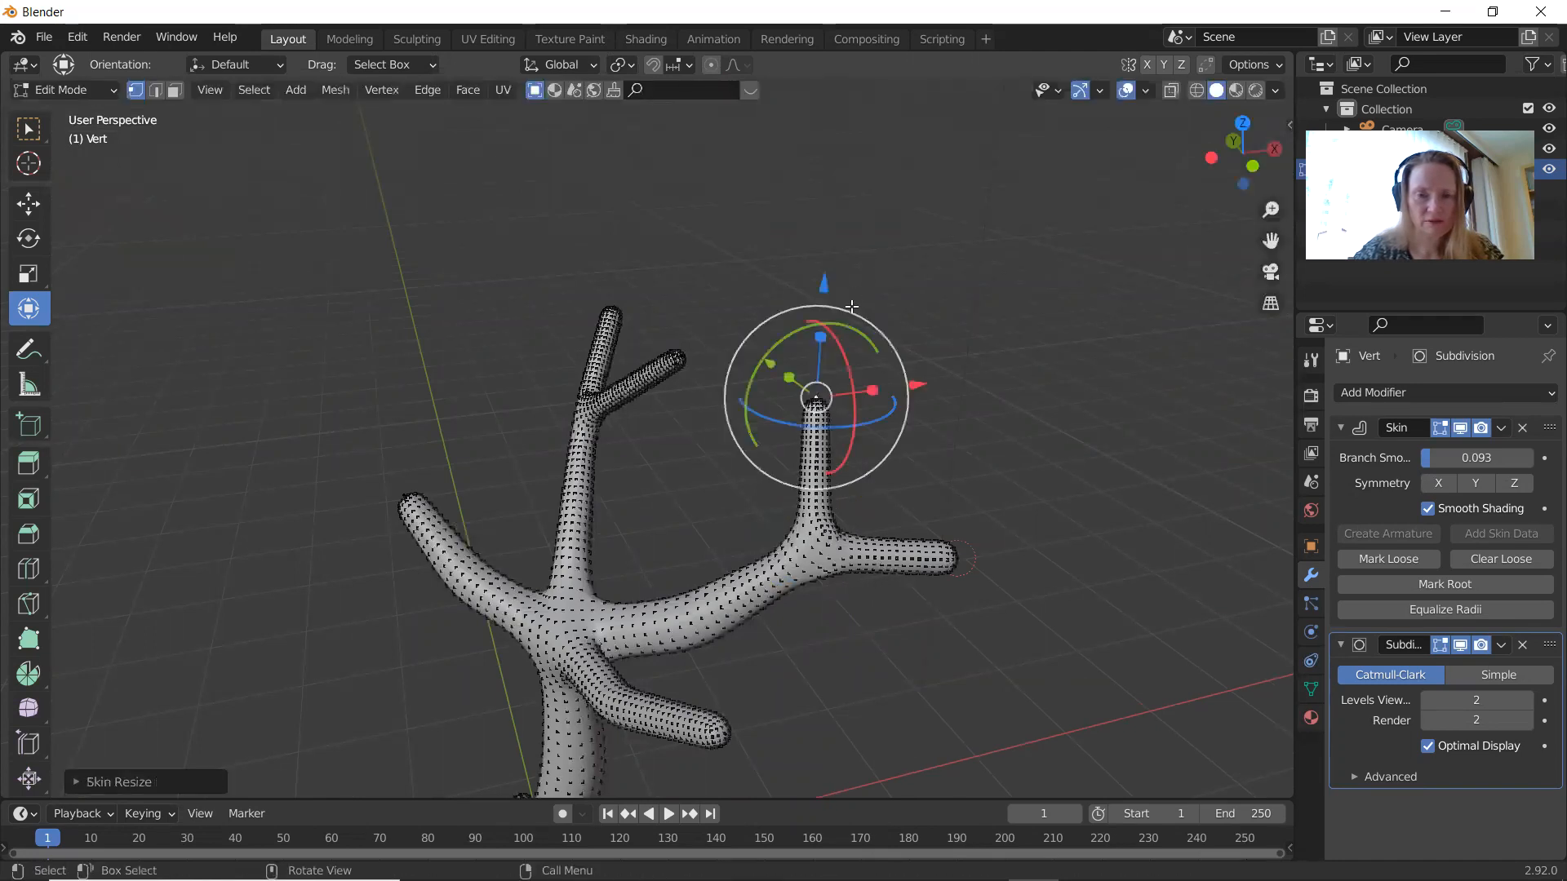
Step: Scale the skin radius at the positive X branch's fork vertex to about 0.83, and shrink the skin at its outer tip
click(814, 541)
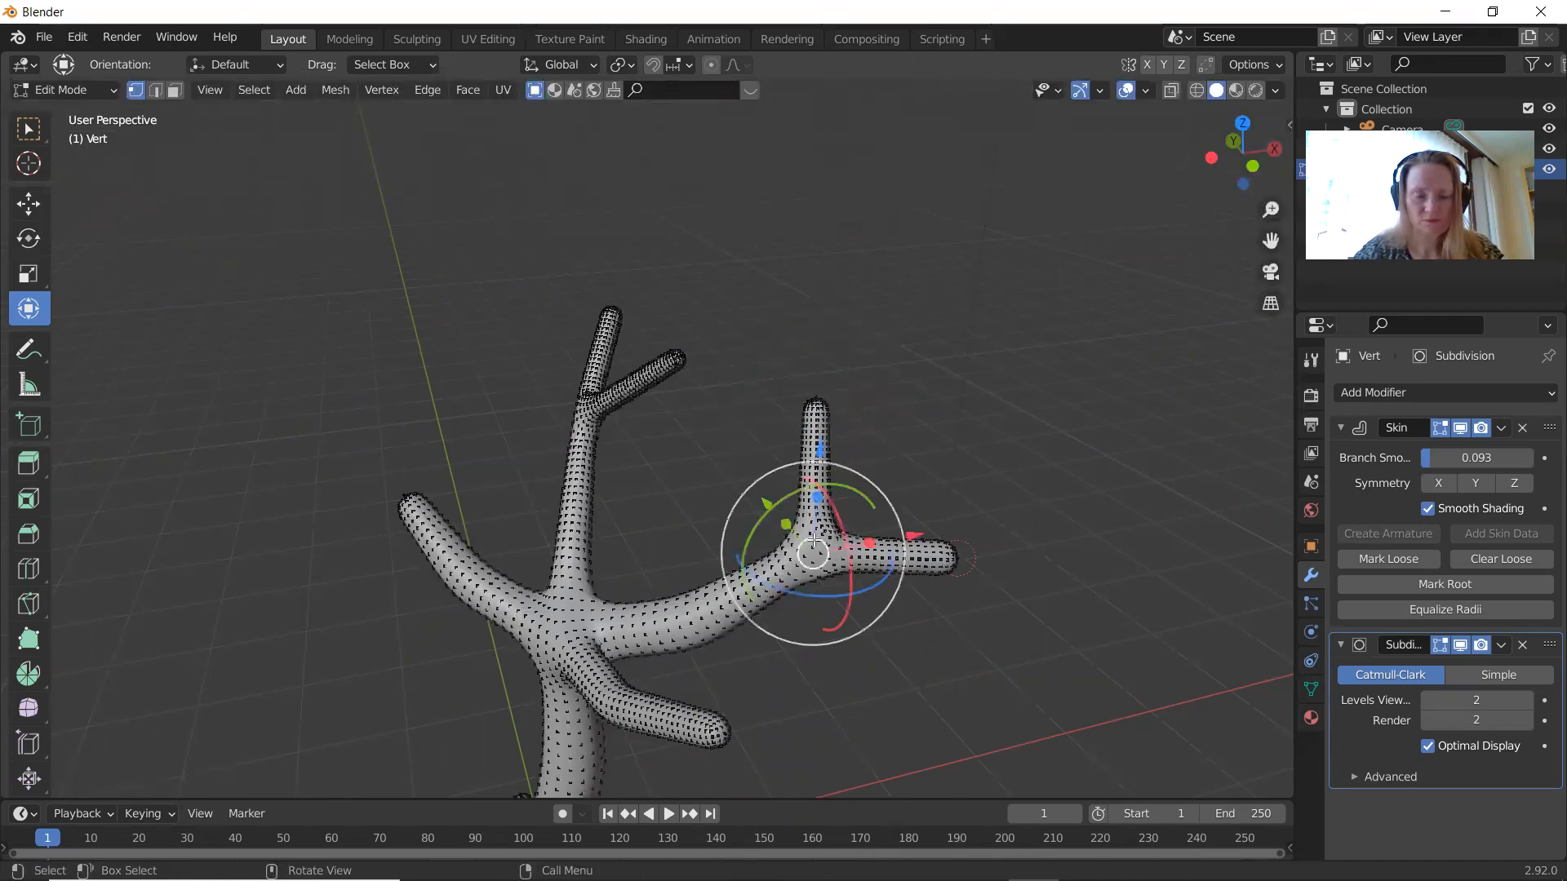
key(g)
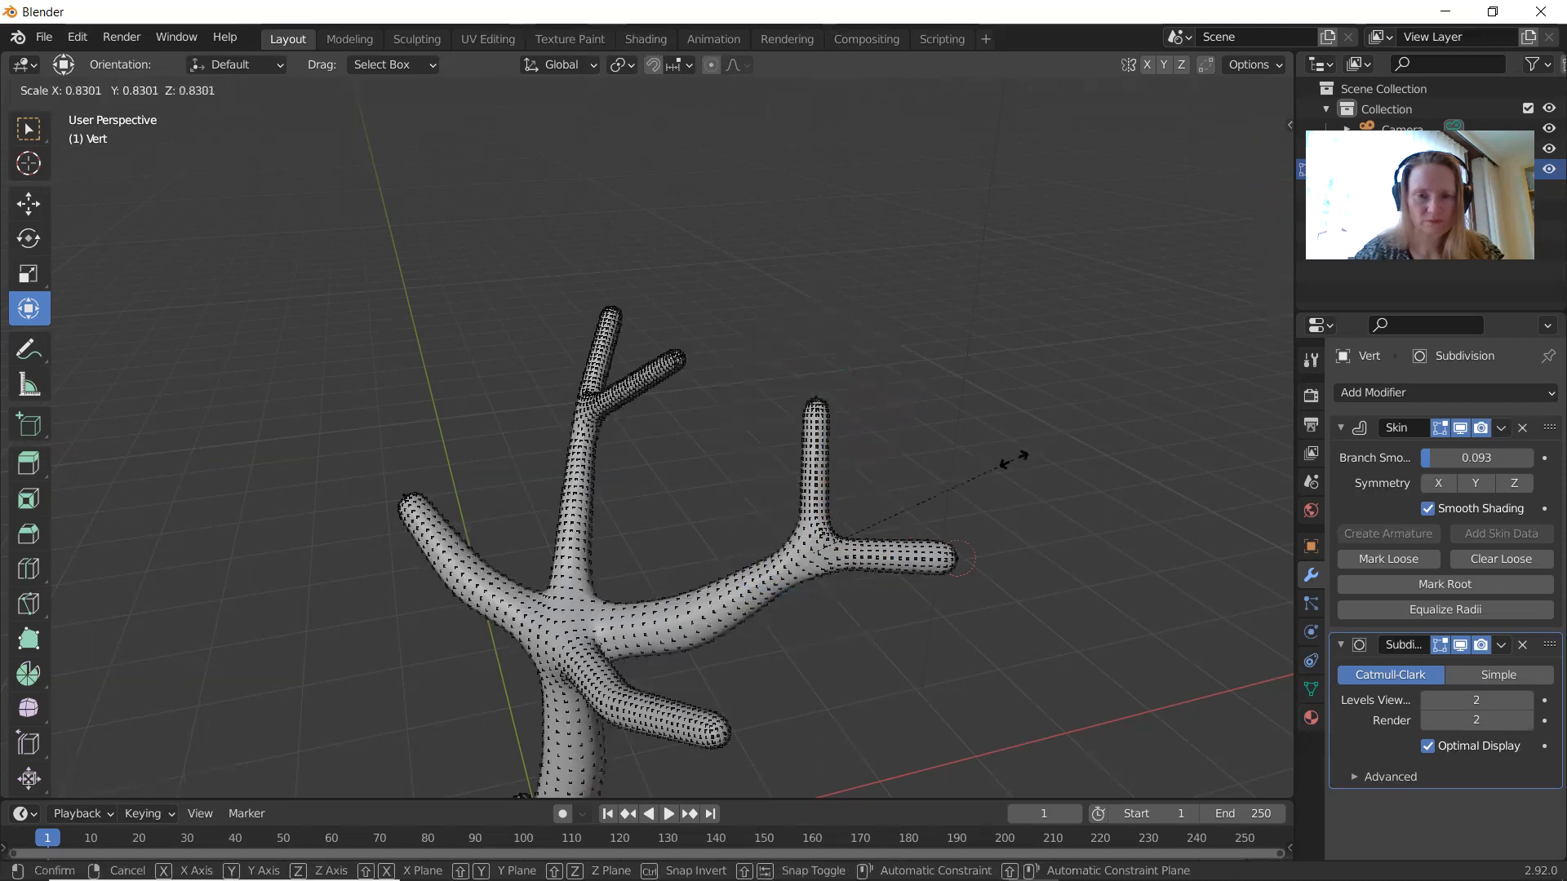
click(1013, 460)
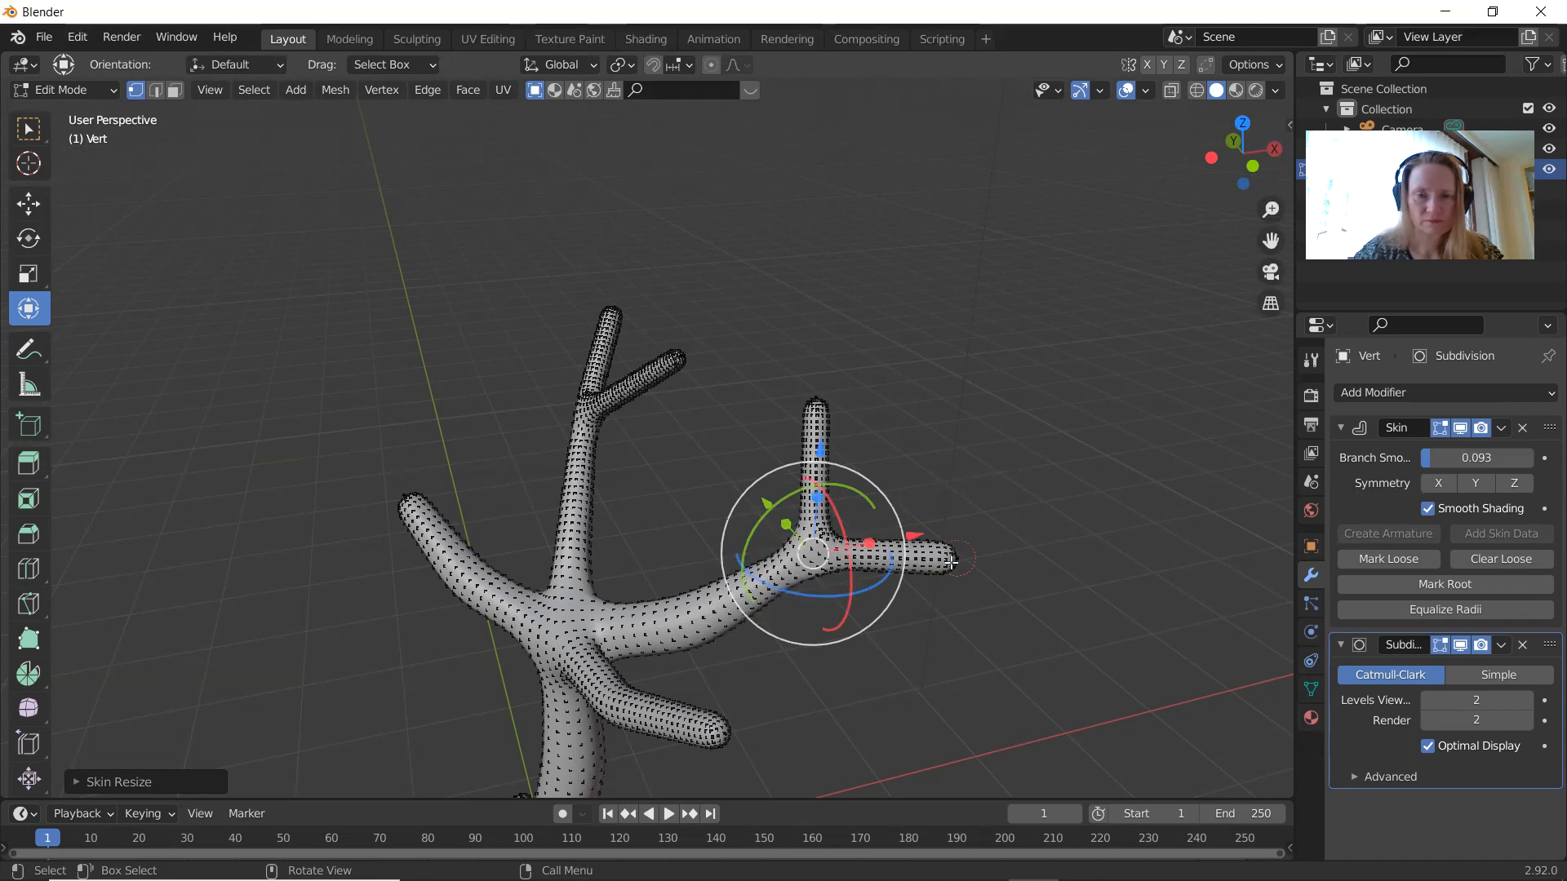
click(951, 563)
key(ctrl+a)
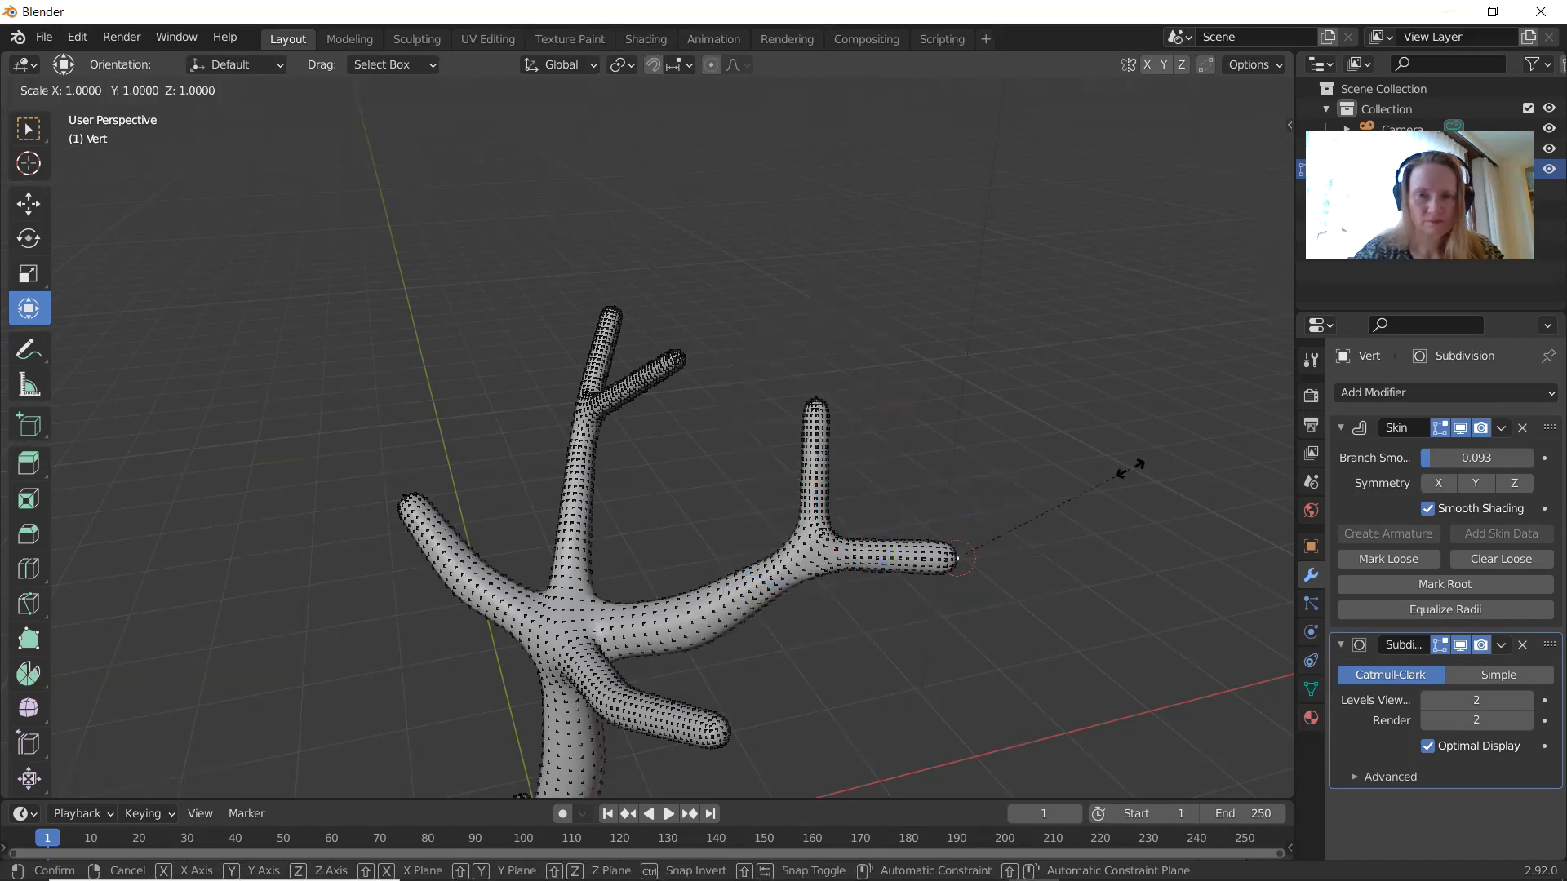
click(1063, 512)
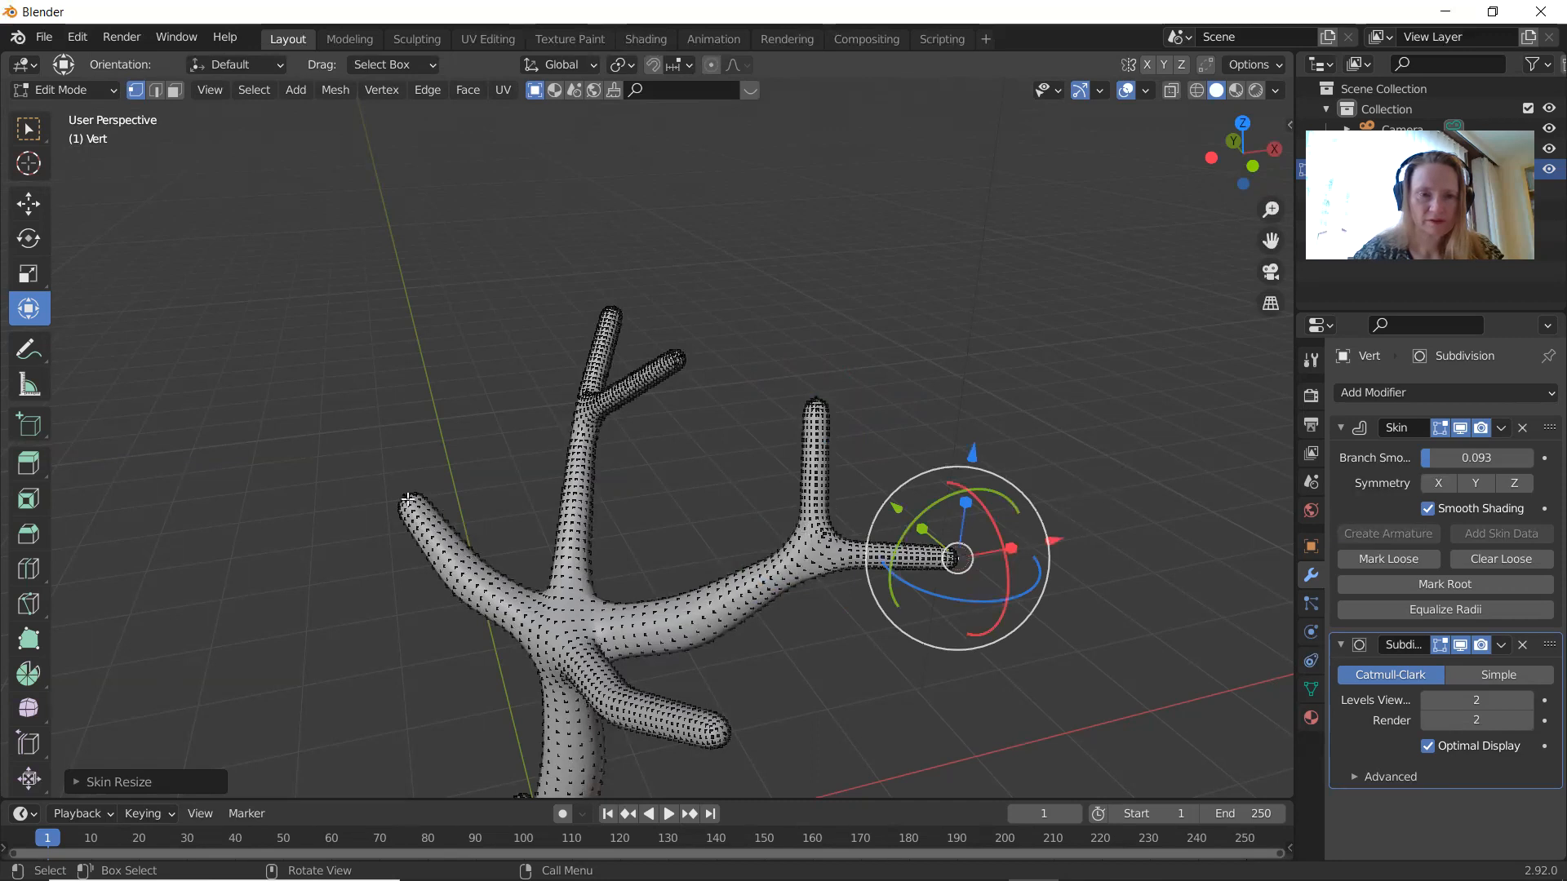
Step: Extrude the positive Y branch's tip about 0.58 m, mostly upward, and scale the skin radius at the new tip to about 0.7
click(407, 498)
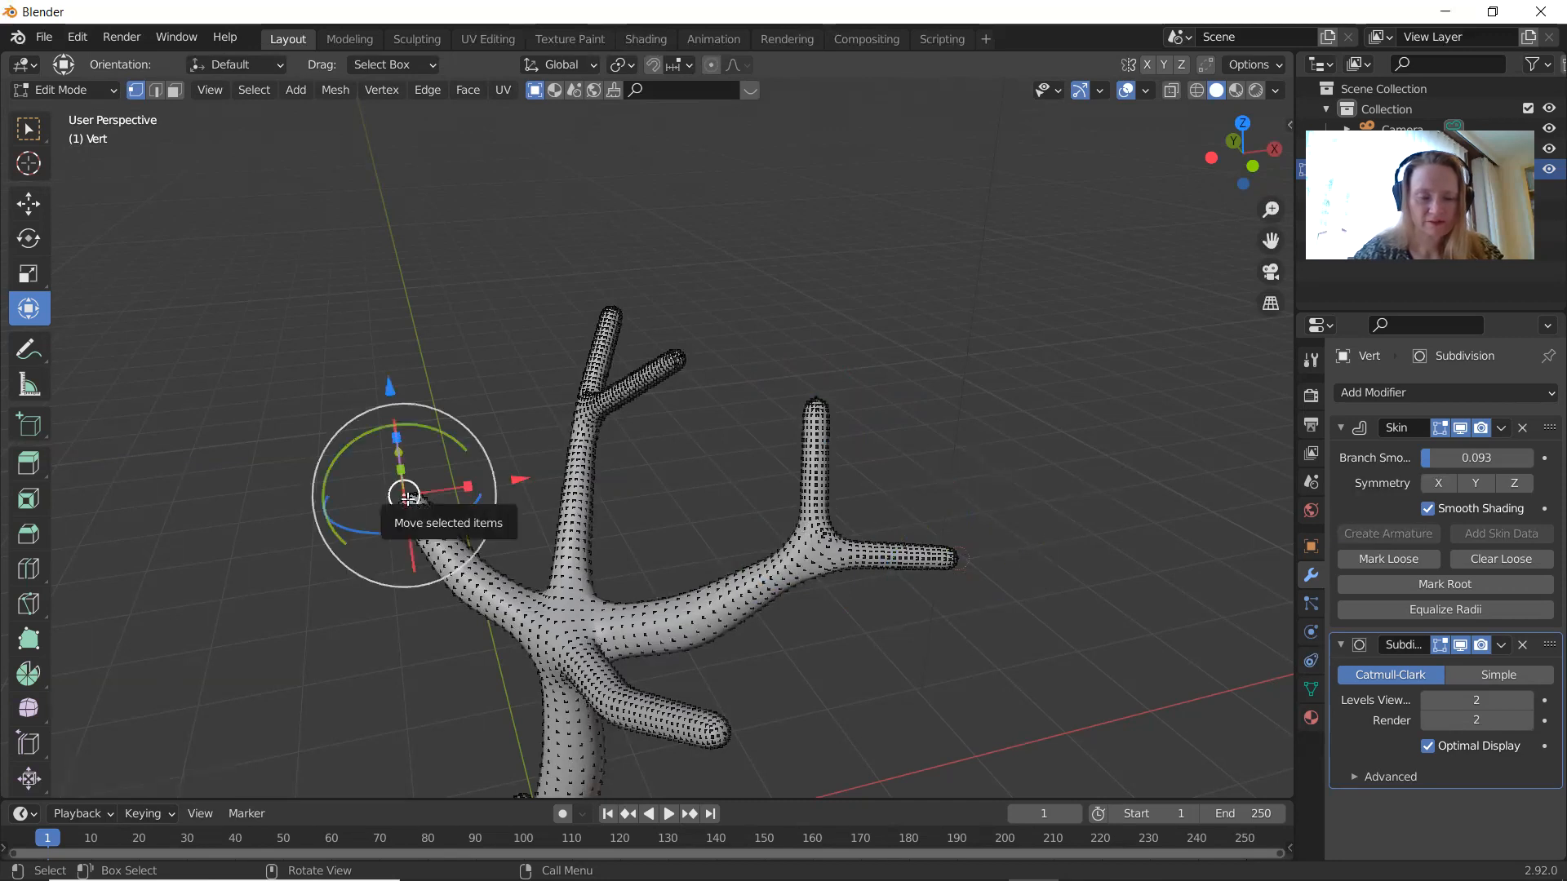
middle_drag(407, 499, 546, 488)
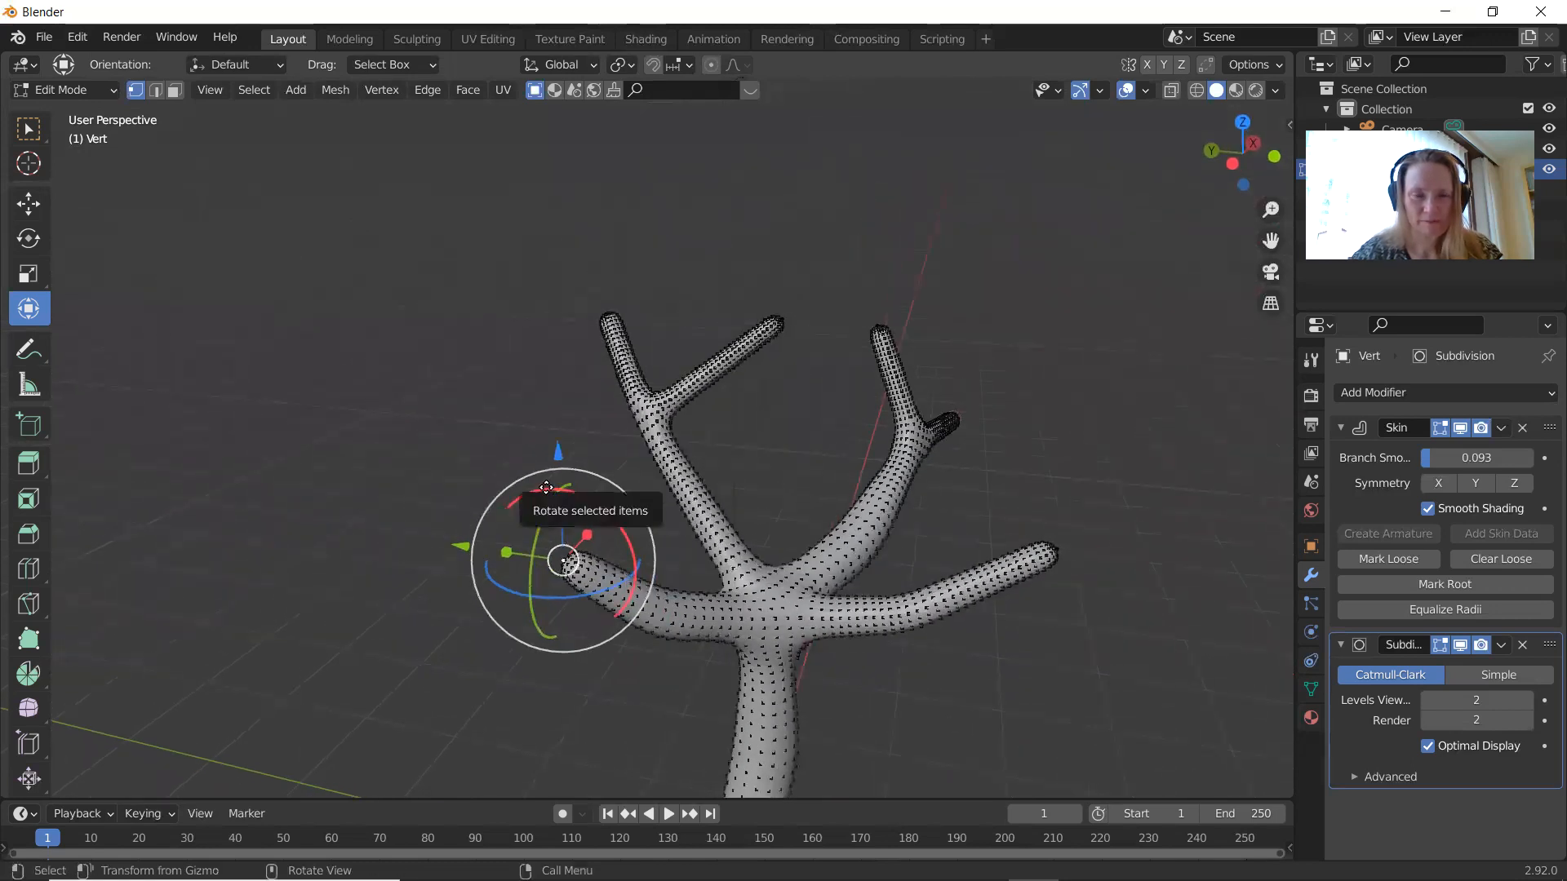
key(g)
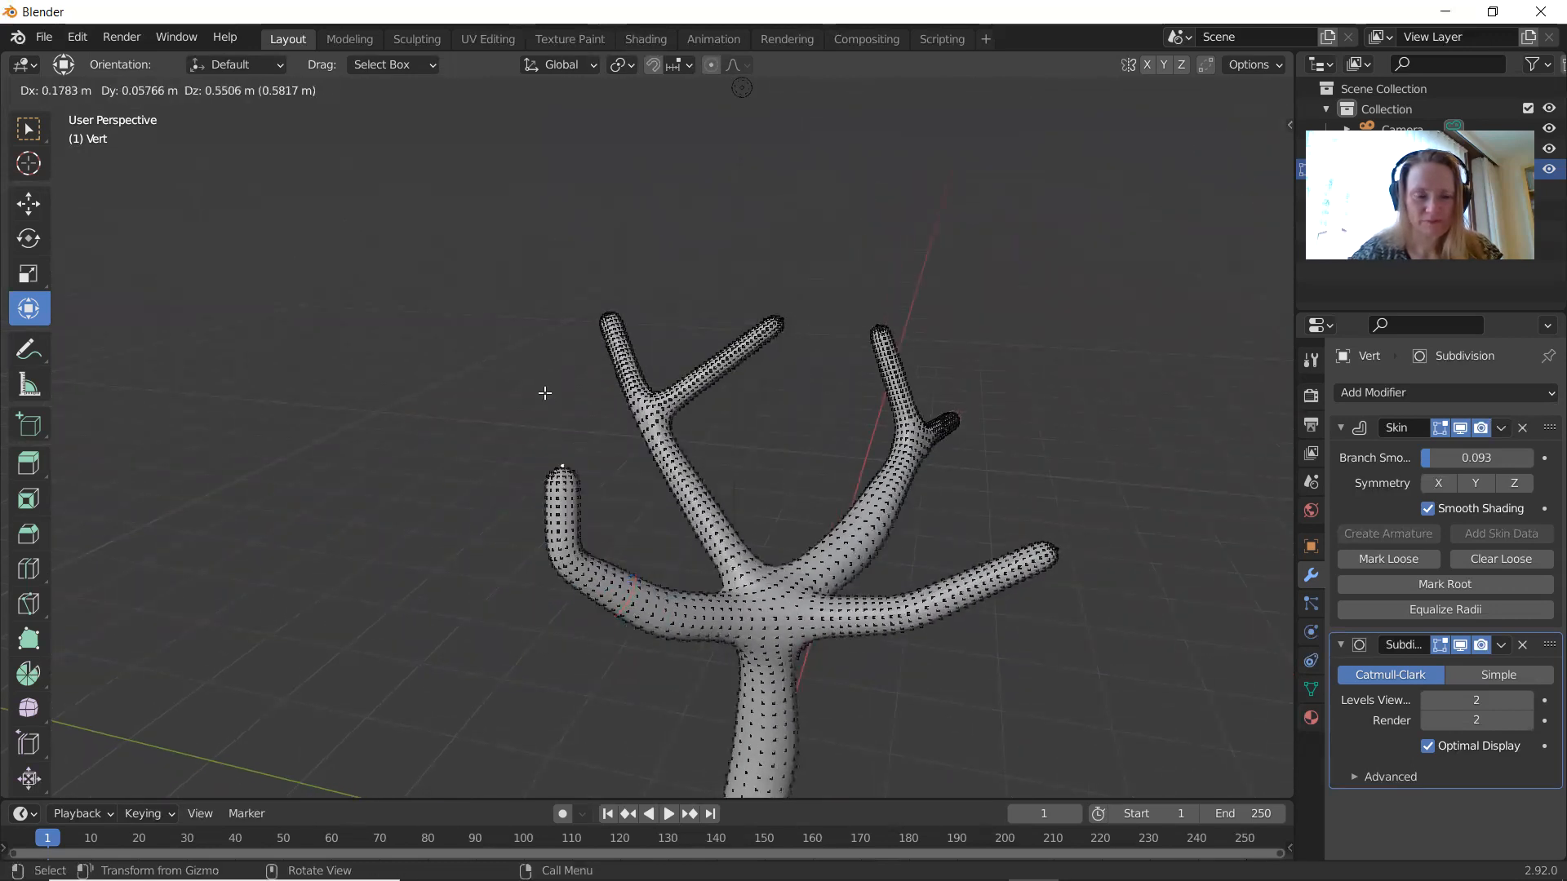
click(545, 393)
key(s)
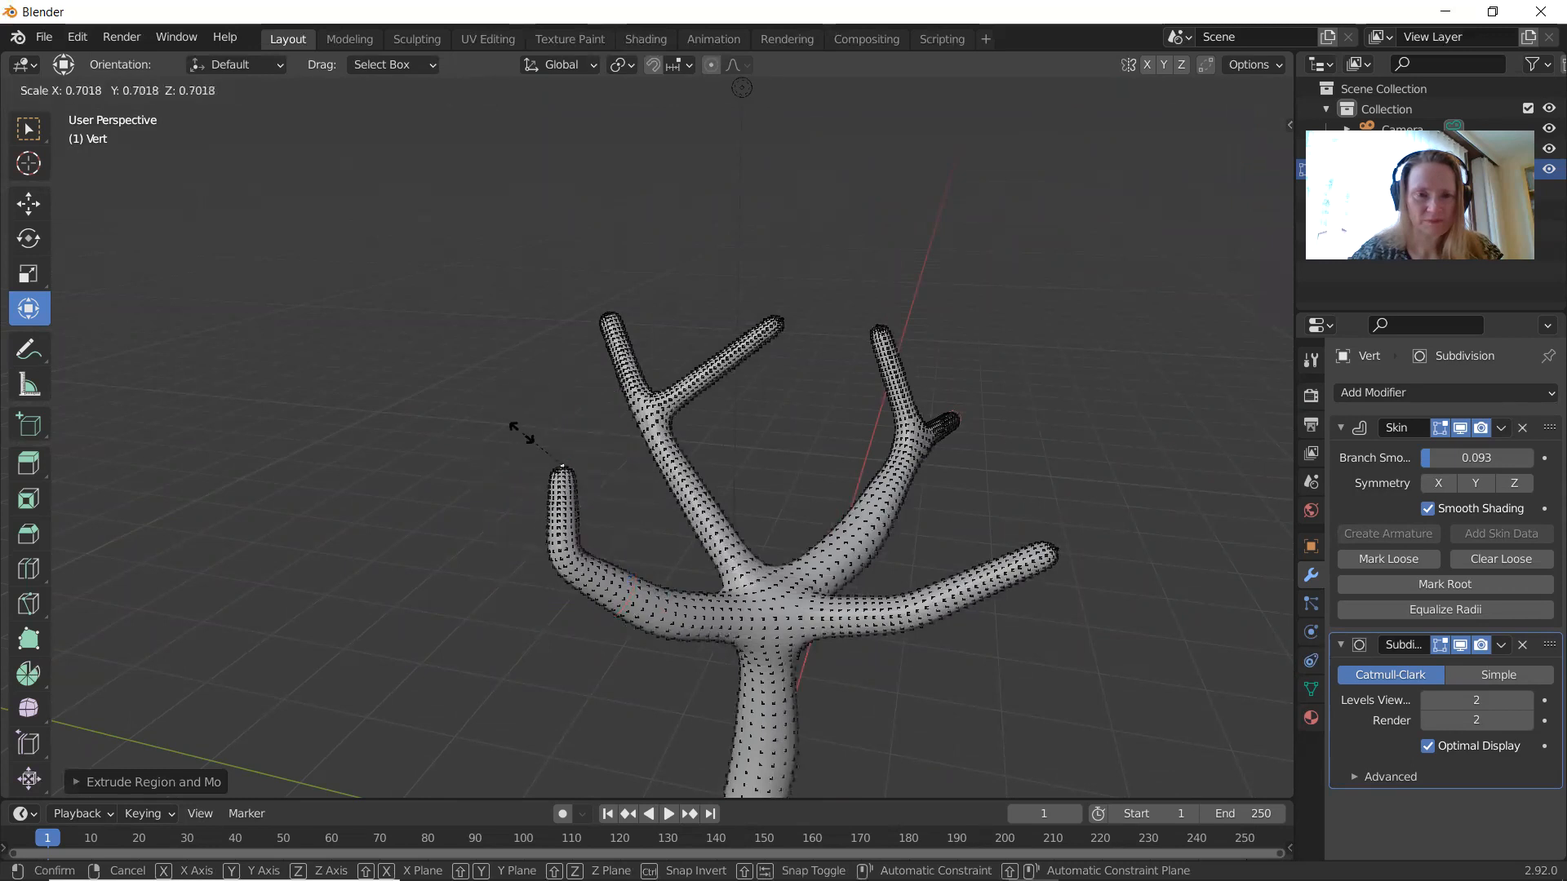
click(522, 434)
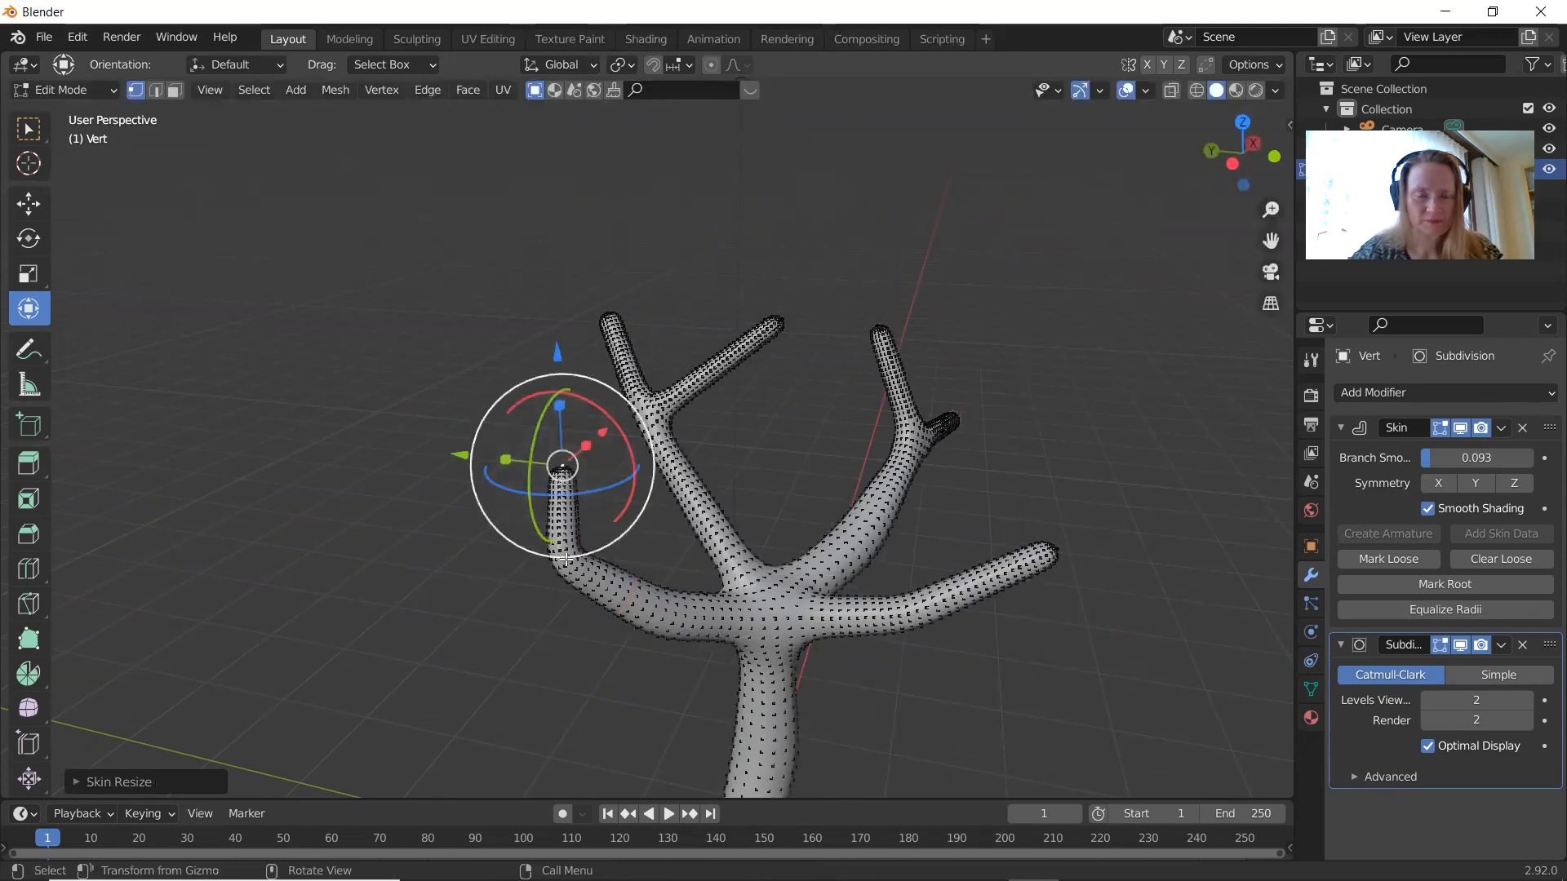
Step: Extrude a side twig about 0.82 m toward positive Y from the same branch's bend vertex, and scale its tip's skin radius to about 0.69
click(566, 560)
key(e)
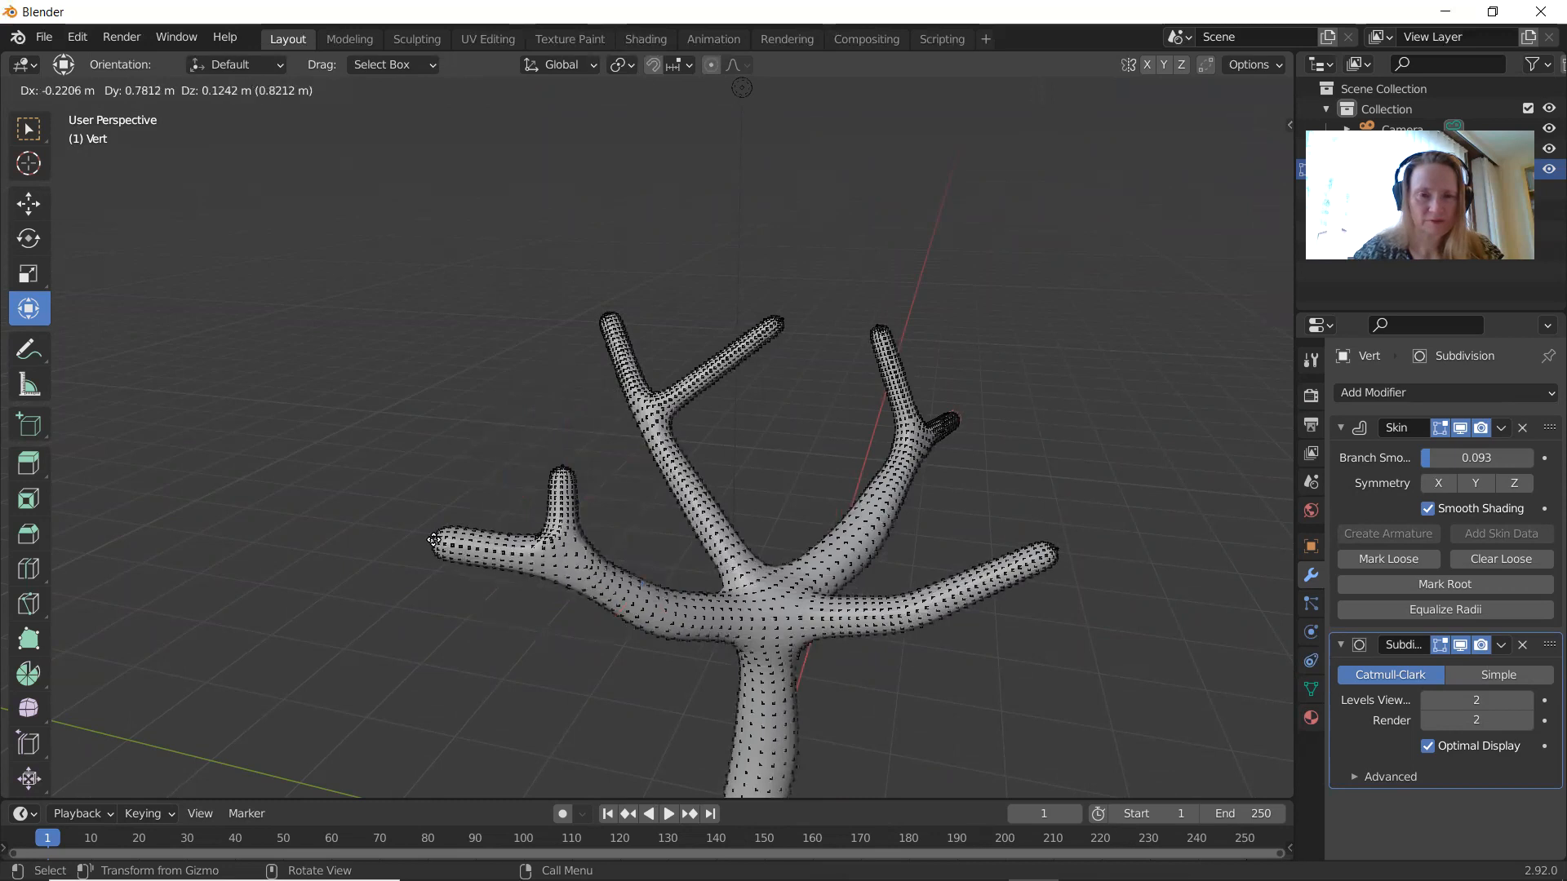
click(433, 539)
key(s)
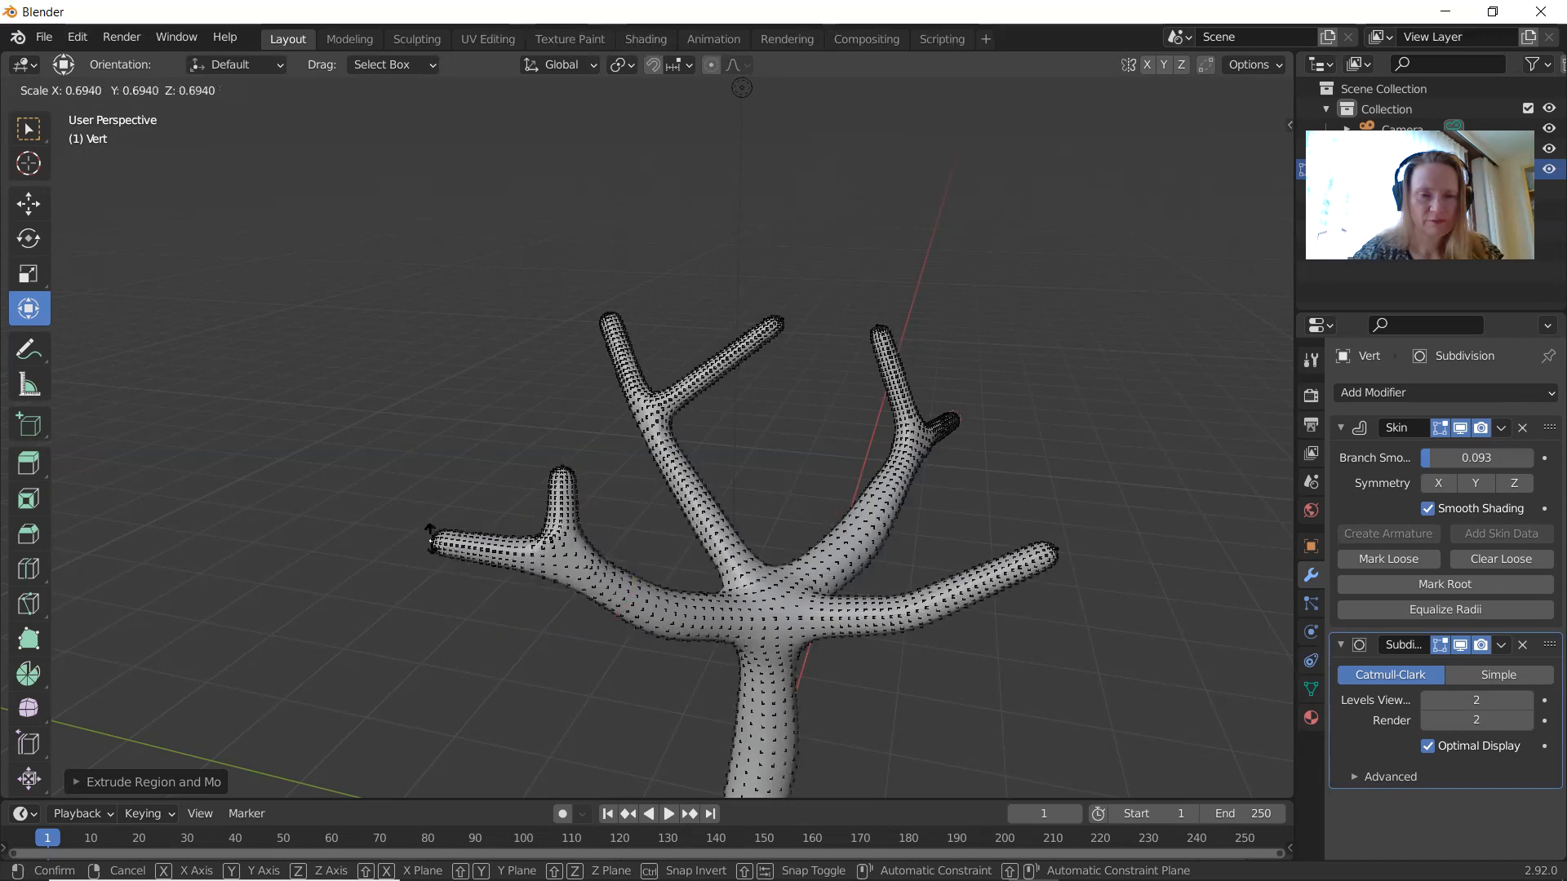
click(431, 540)
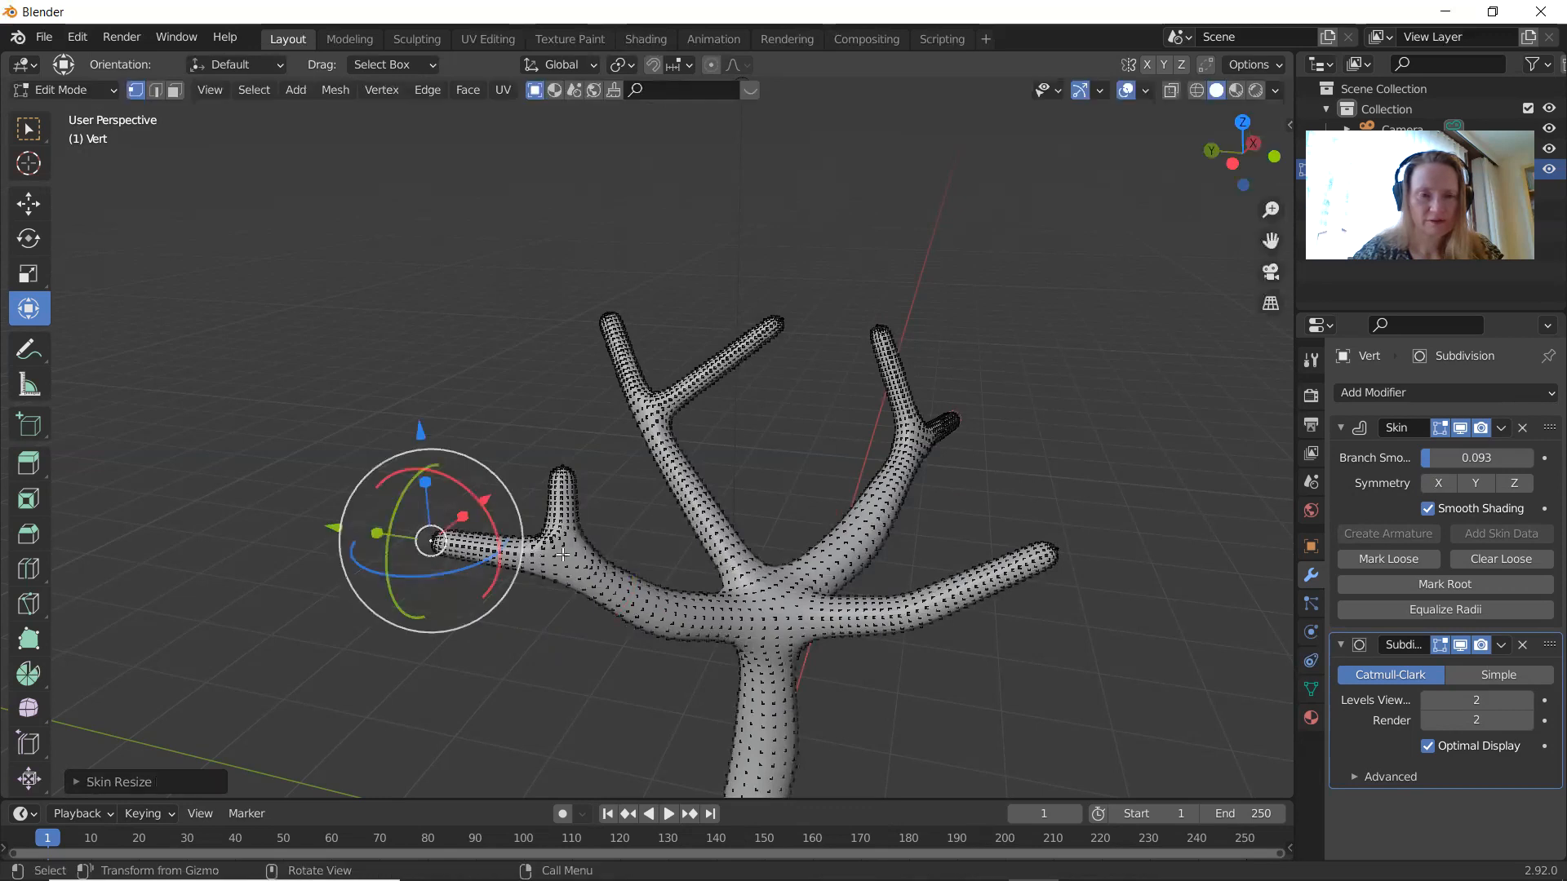
Step: Scale the skin radius at the positive Y branch's fork vertex to about 0.86
click(563, 554)
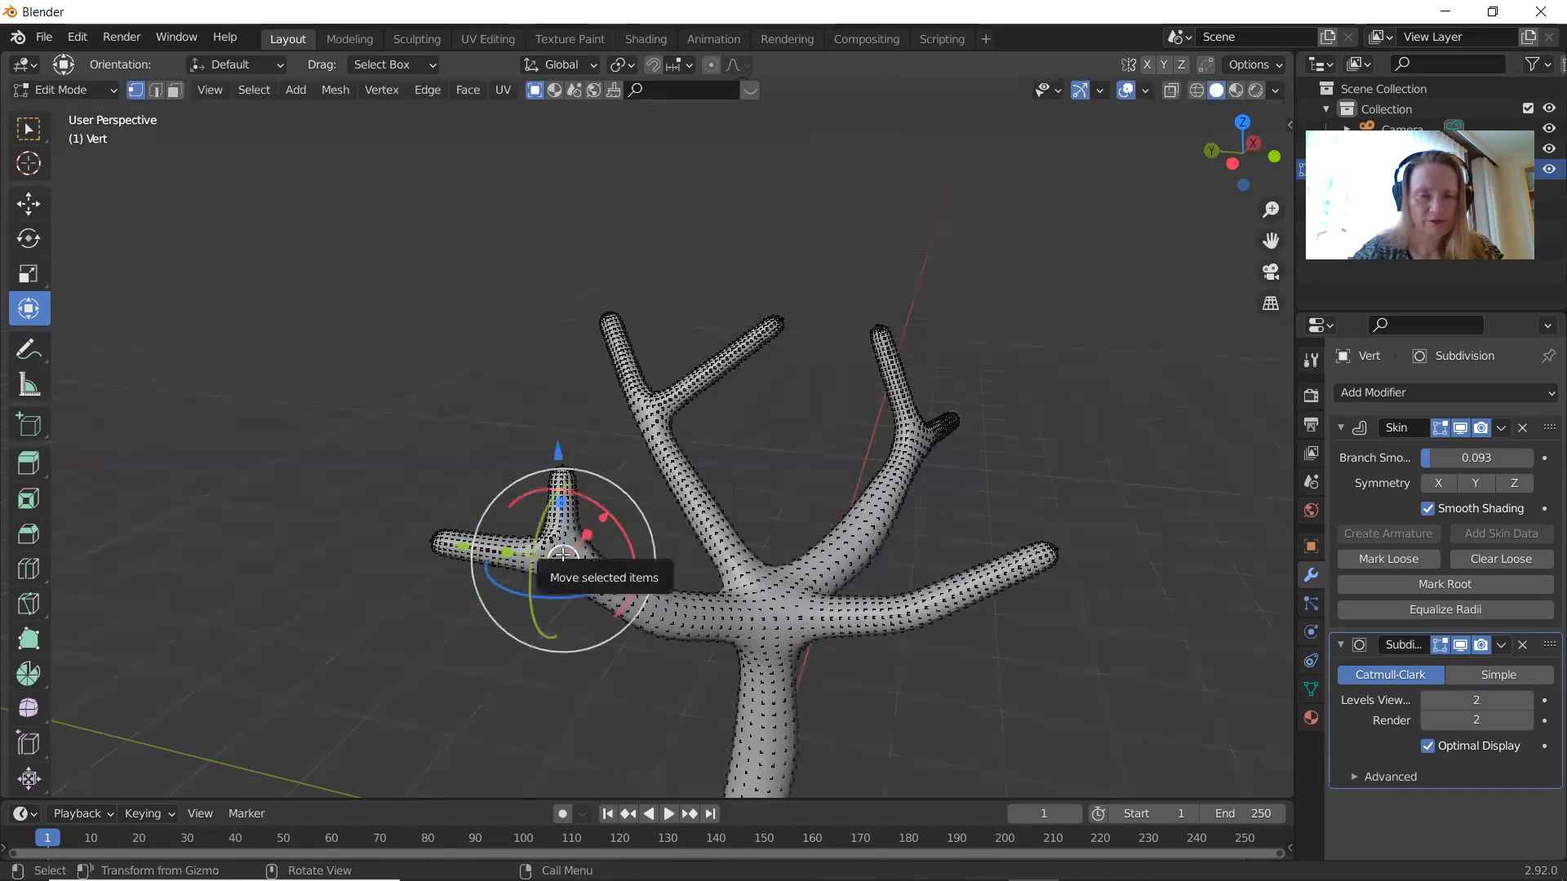
key(s)
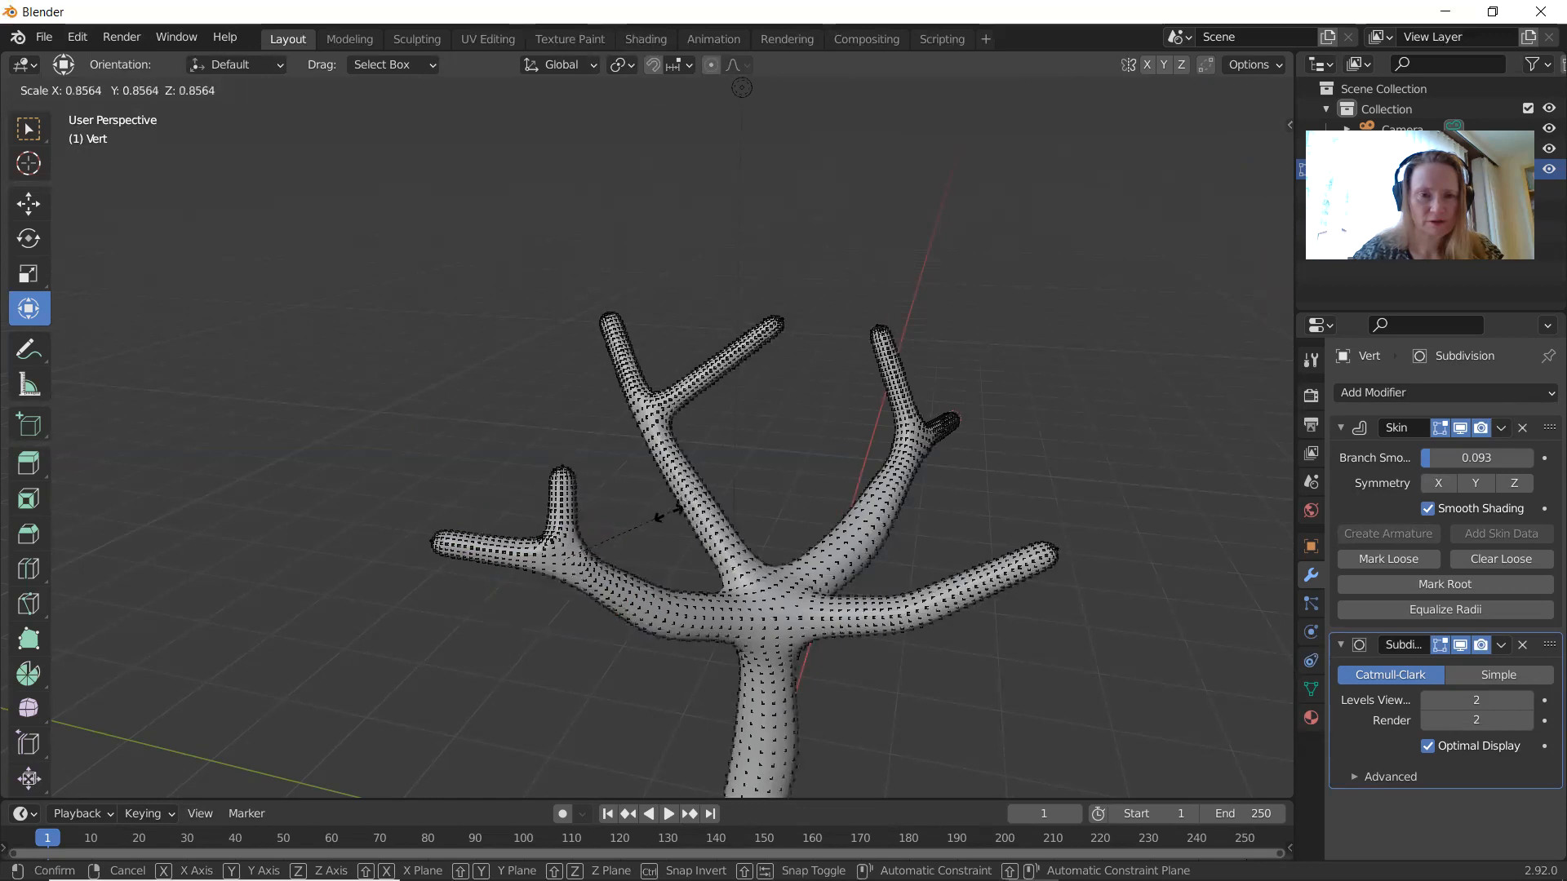
click(661, 518)
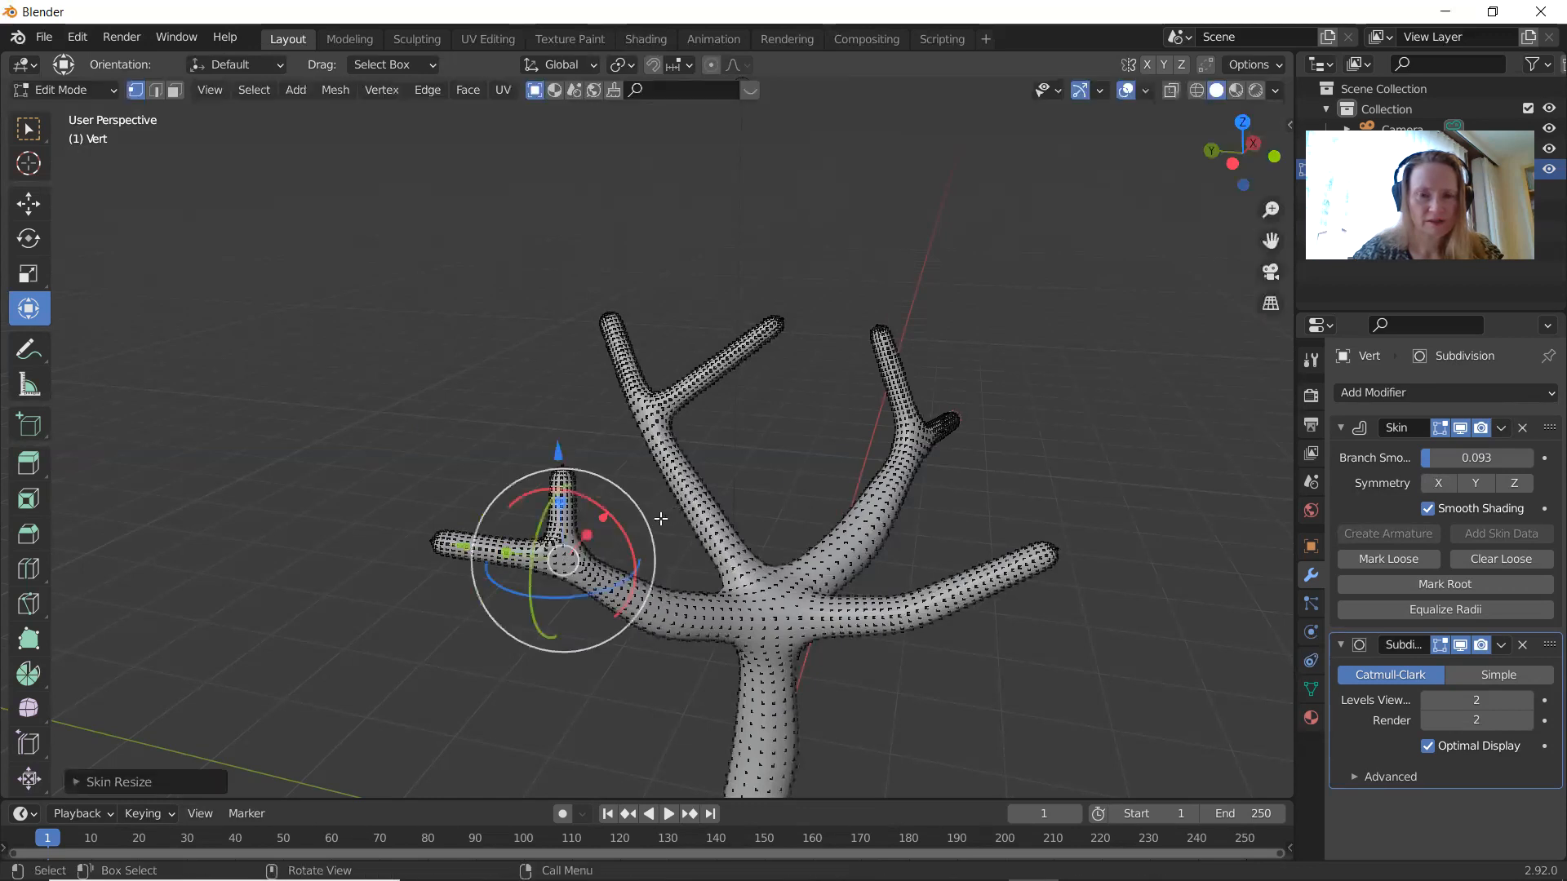
Step: Select the bend and tip vertices of the unforked negative Y branch and move them together toward negative X
middle_drag(922, 632, 969, 675)
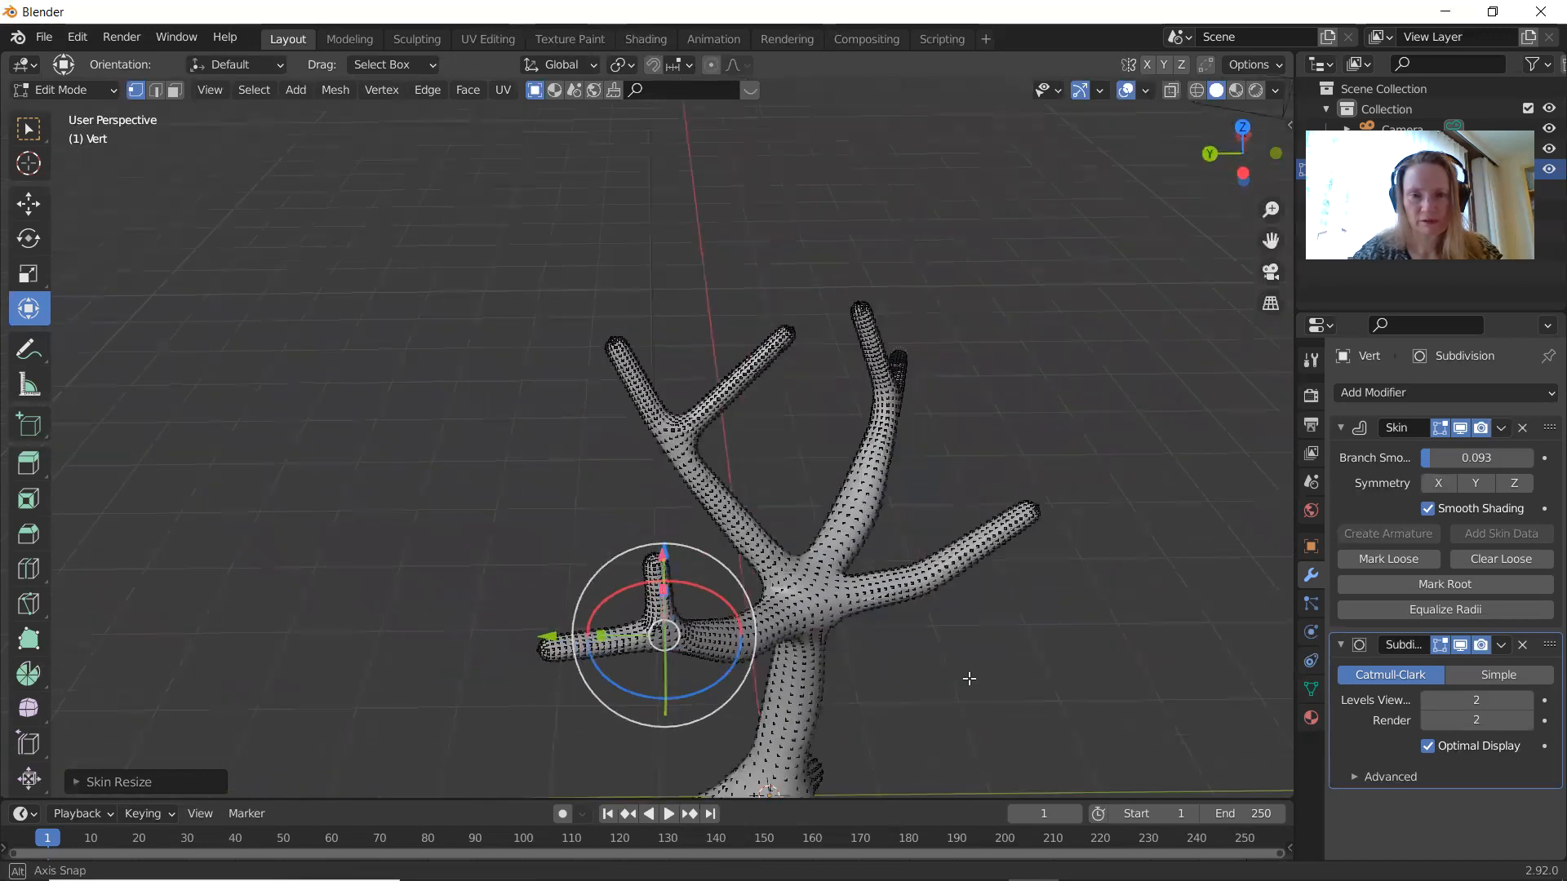
click(920, 575)
shift+click(1037, 509)
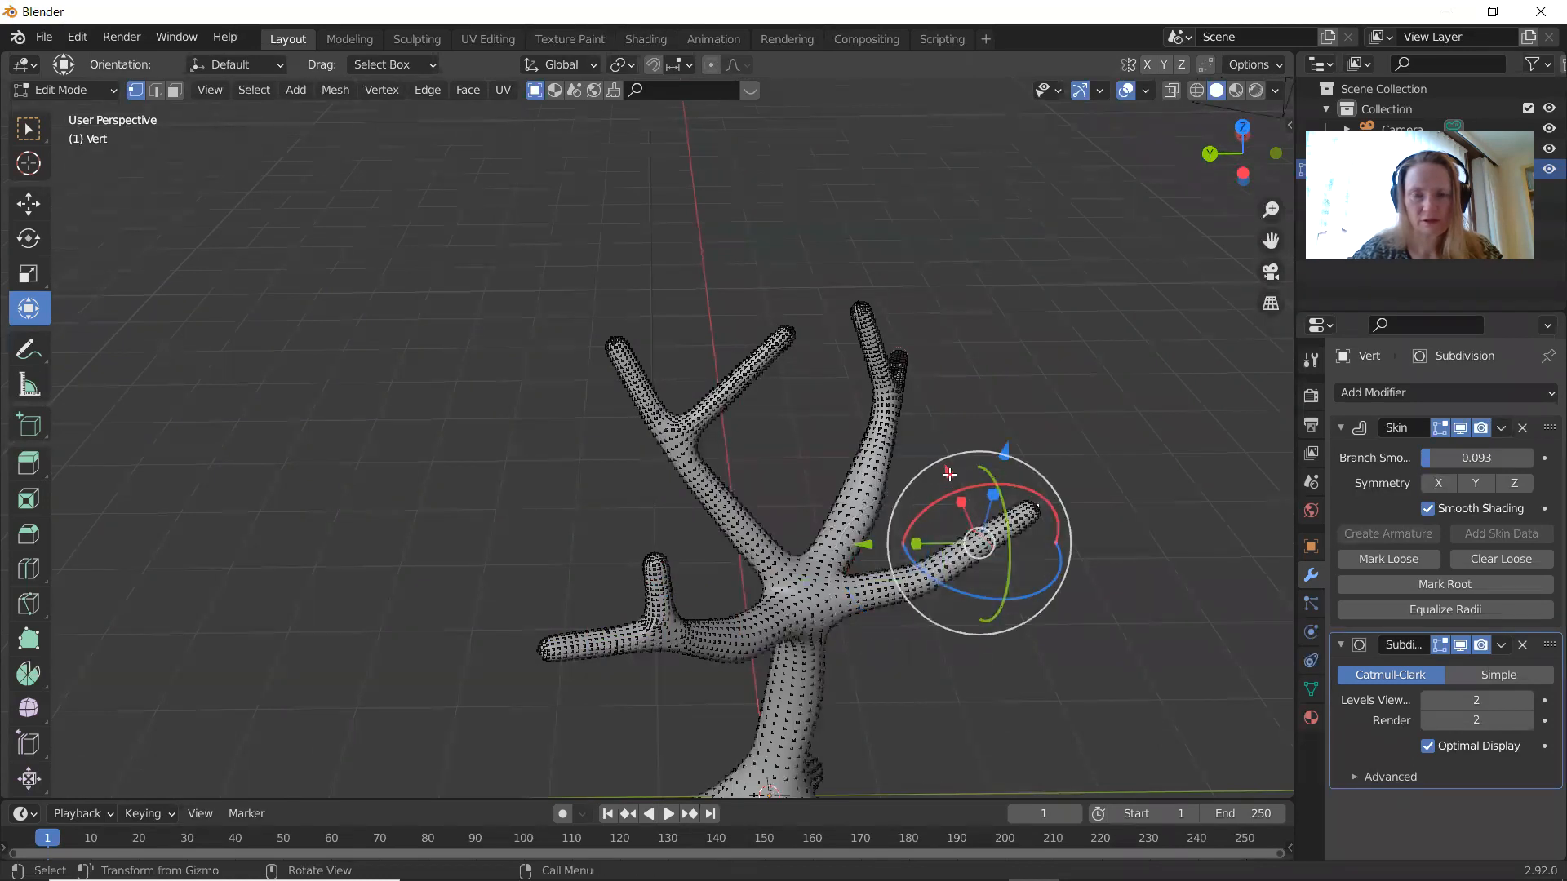
mouse_move(960, 499)
mouse_down()
mouse_move(972, 541)
mouse_move(968, 517)
mouse_up()
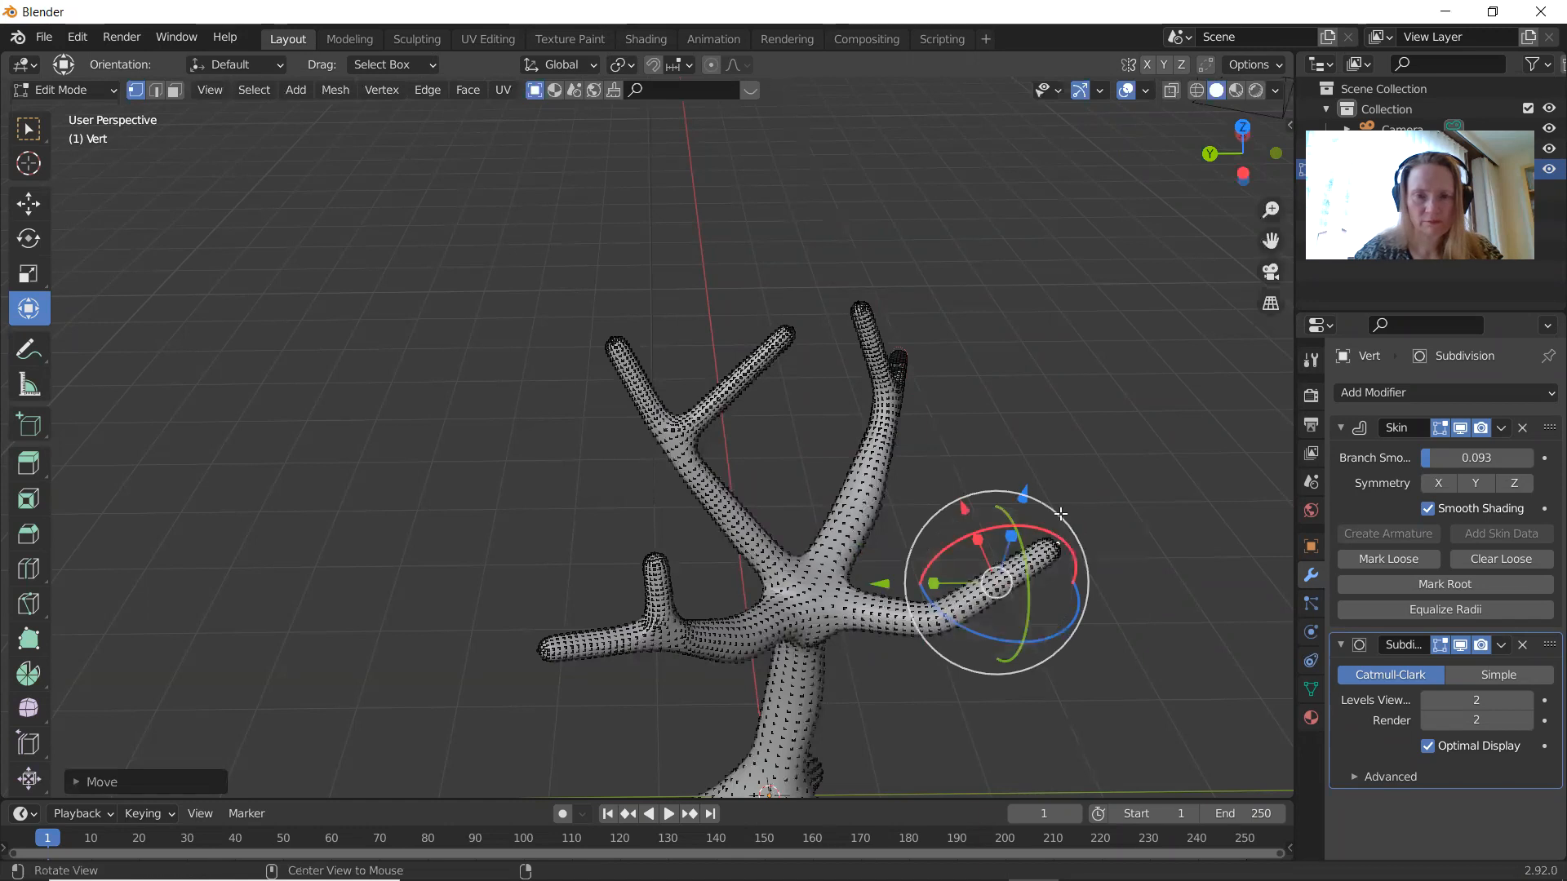
Step: Raise the selected negative Y branch vertices along Z and shift them further toward negative X
middle_drag(1095, 490, 1077, 393)
scroll(1077, 394, down, 4)
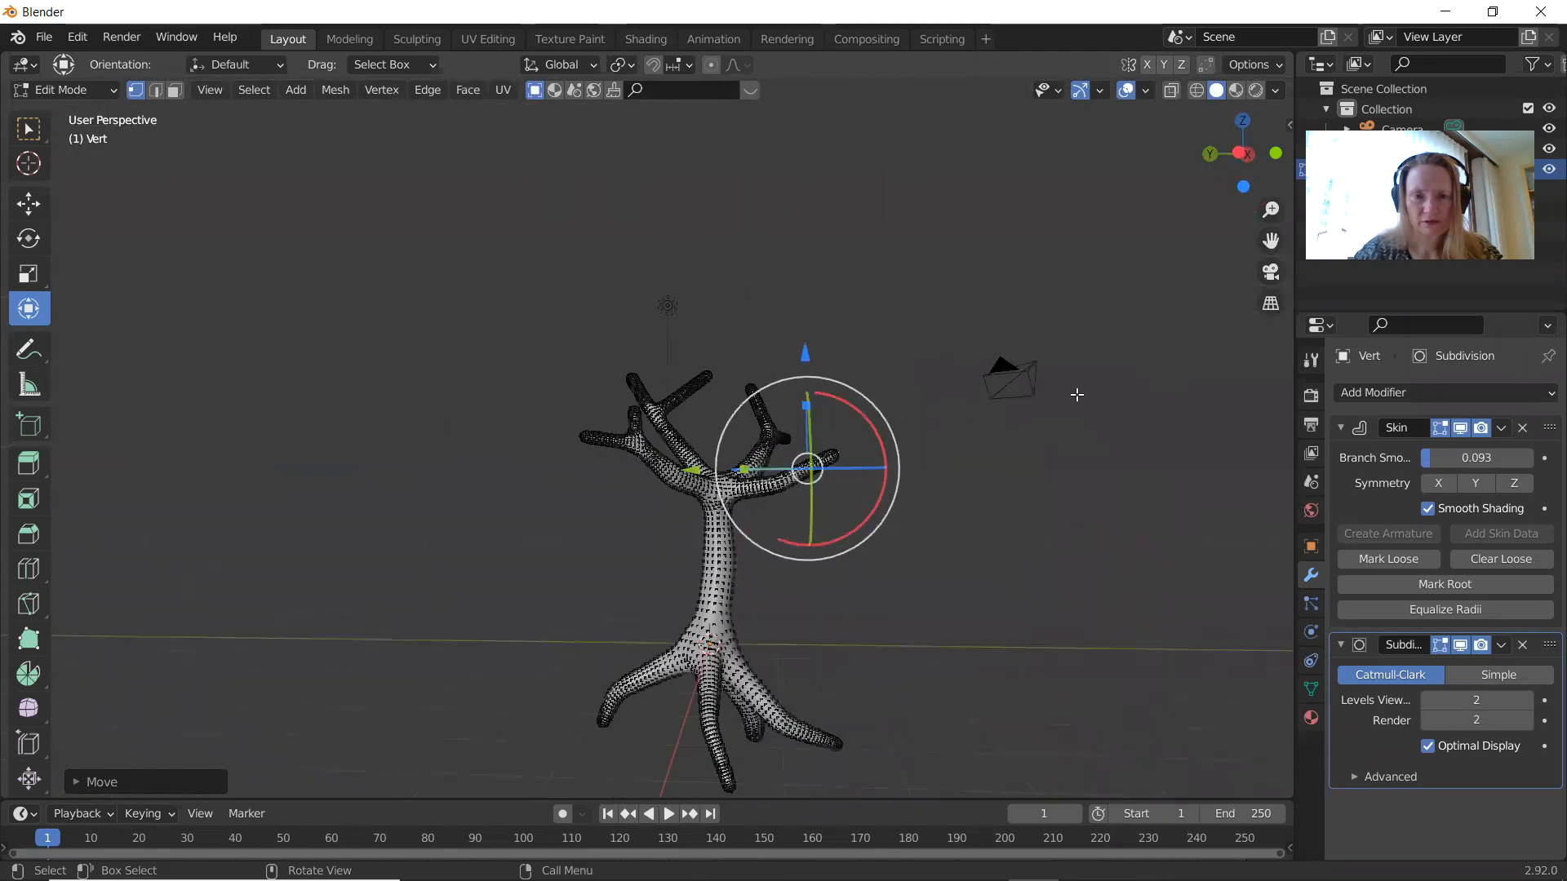
middle_drag(1039, 489, 780, 499)
drag(513, 365, 506, 317)
drag(622, 438, 590, 440)
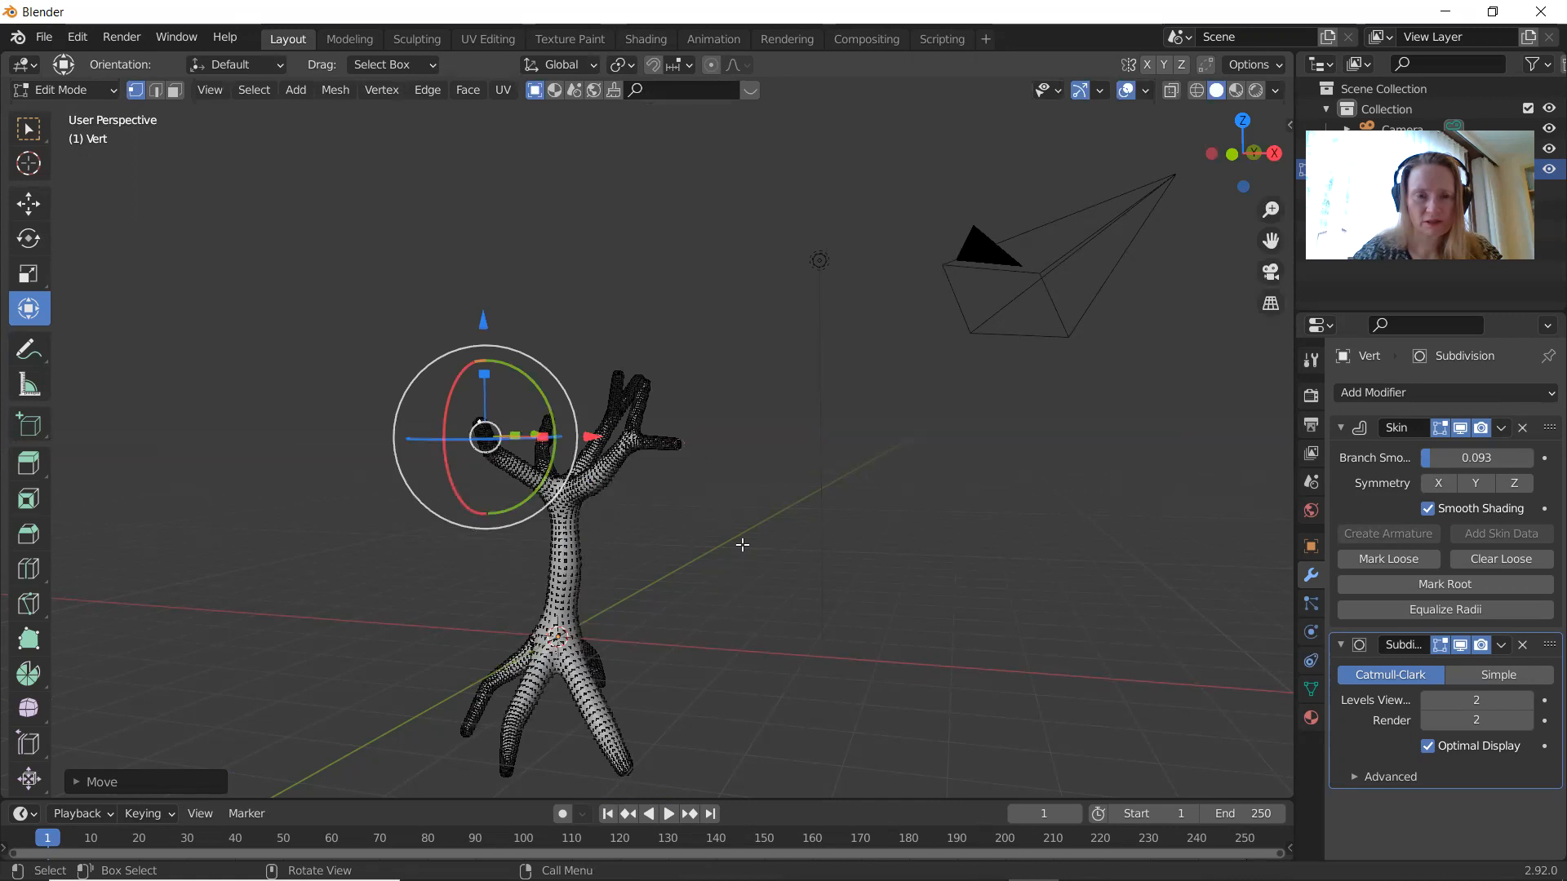
Step: Switch the viewport to Rendered shading and return to Object Mode to inspect the tree's branches and overall shape
key(alt)
alt+drag(742, 544, 991, 554)
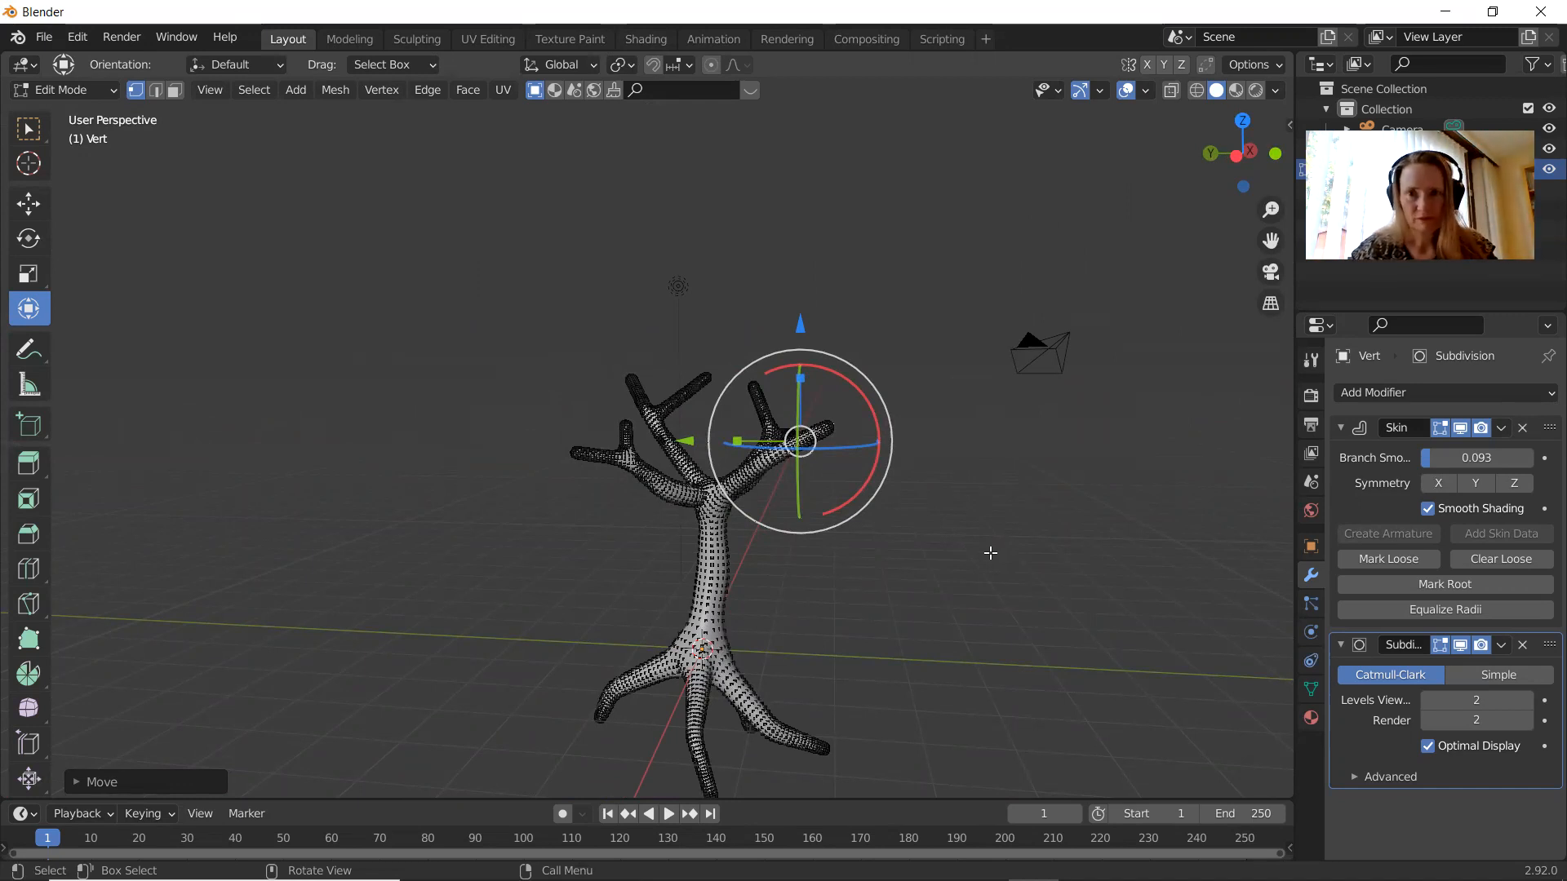
click(1255, 92)
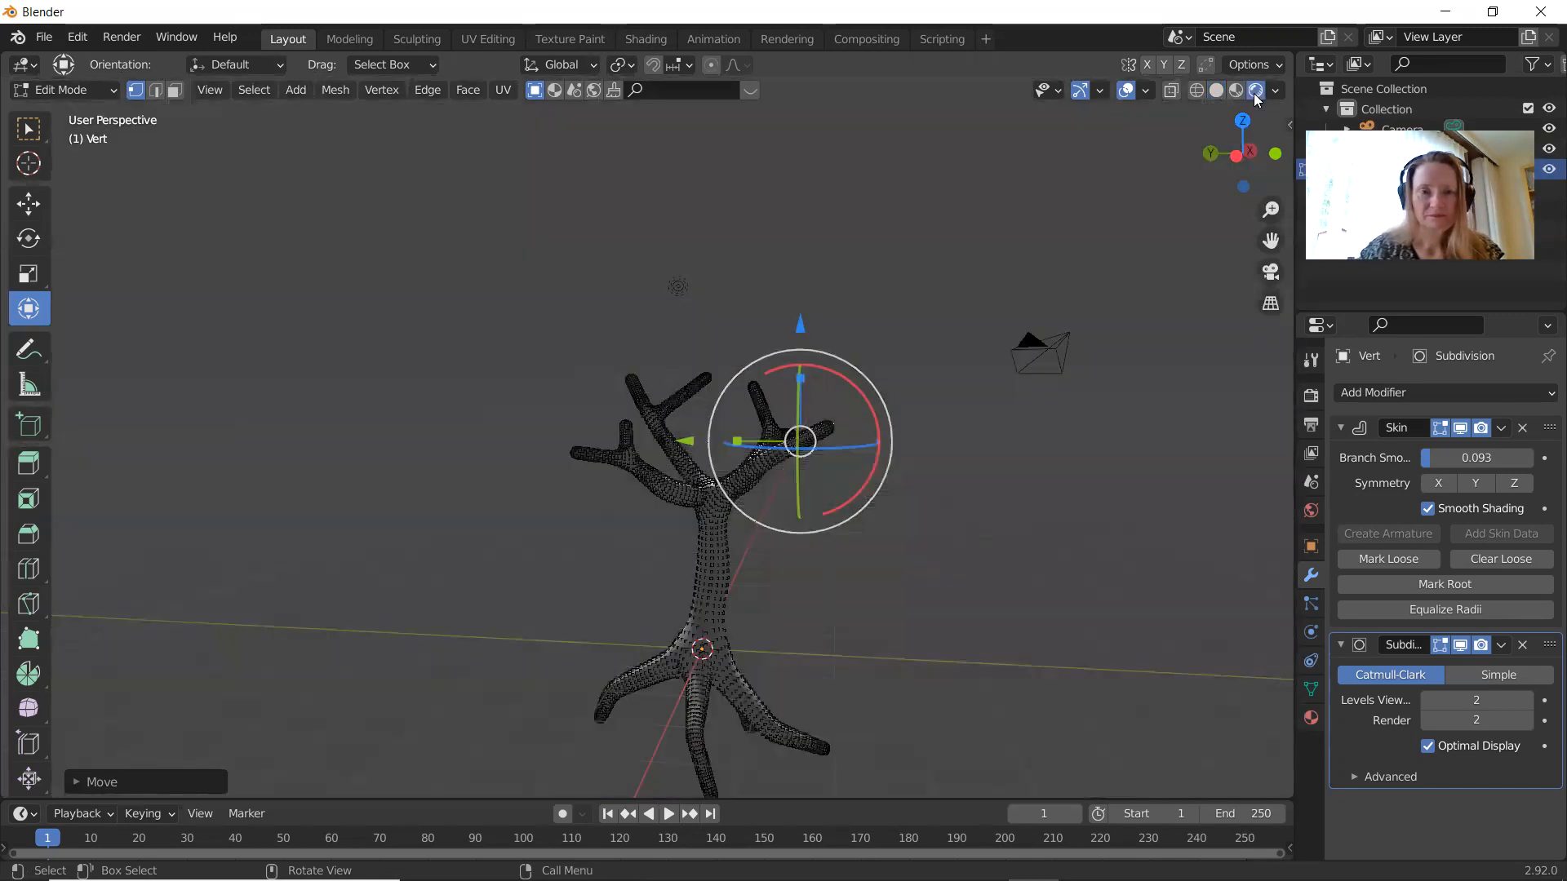
key(Tab)
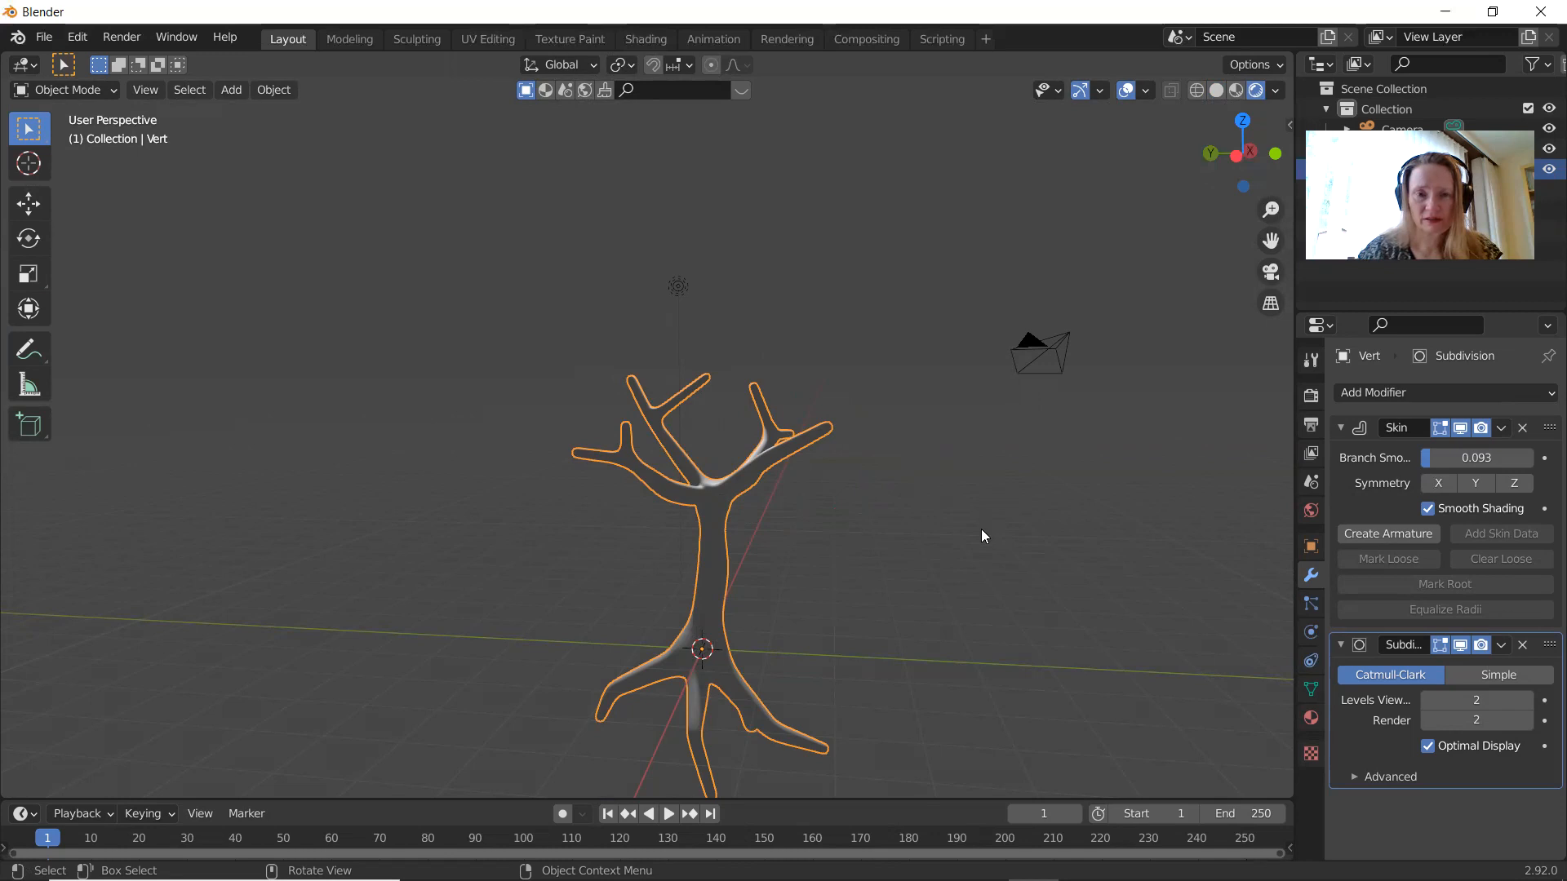
scroll(981, 535, up, 6)
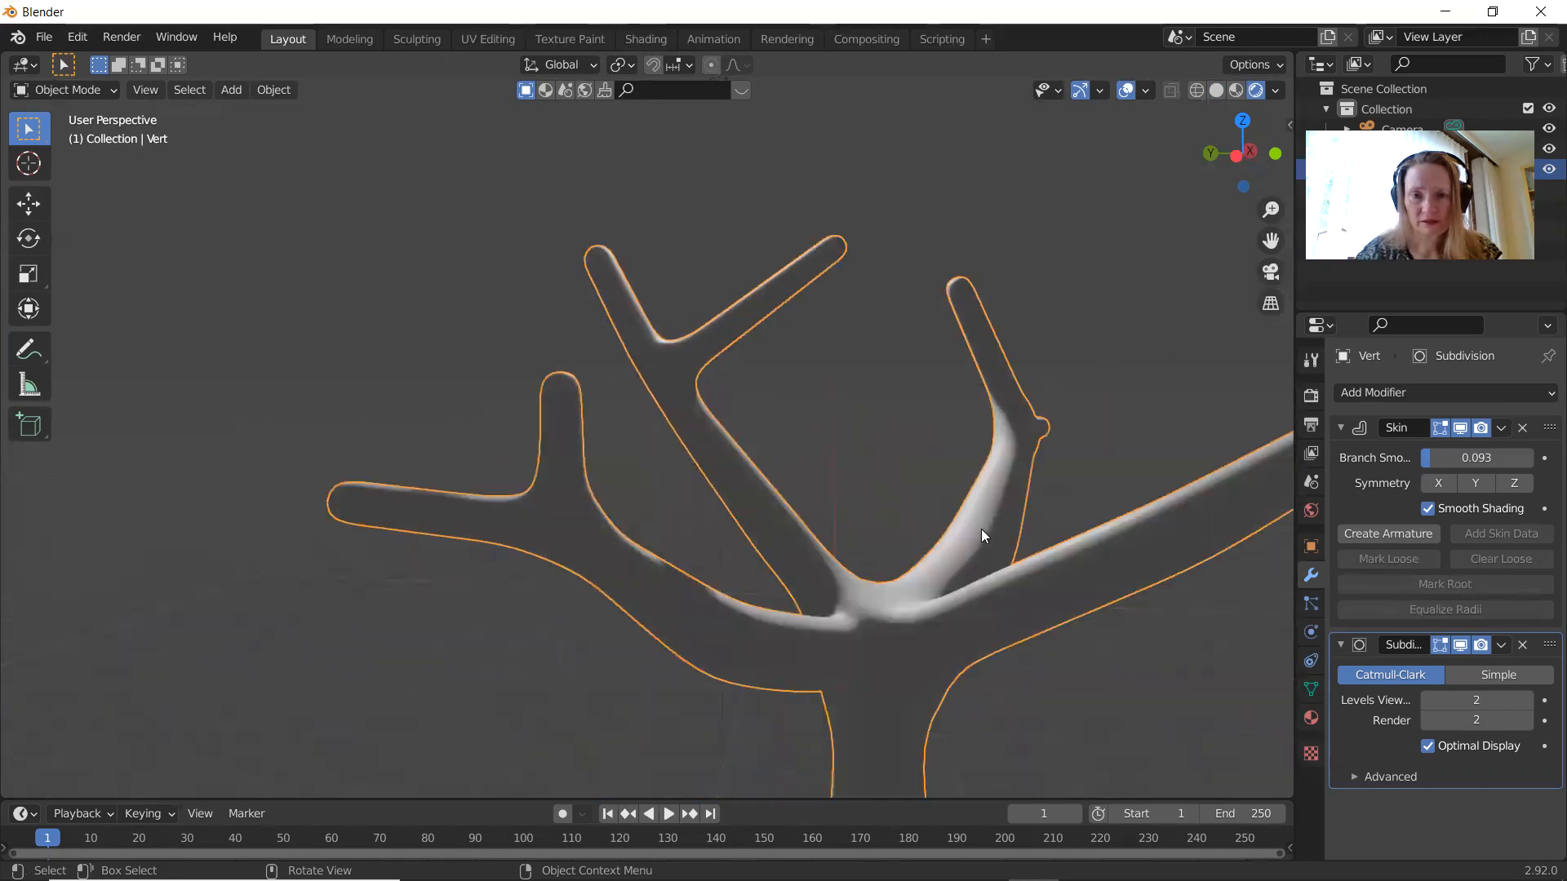
scroll(982, 531, down, 3)
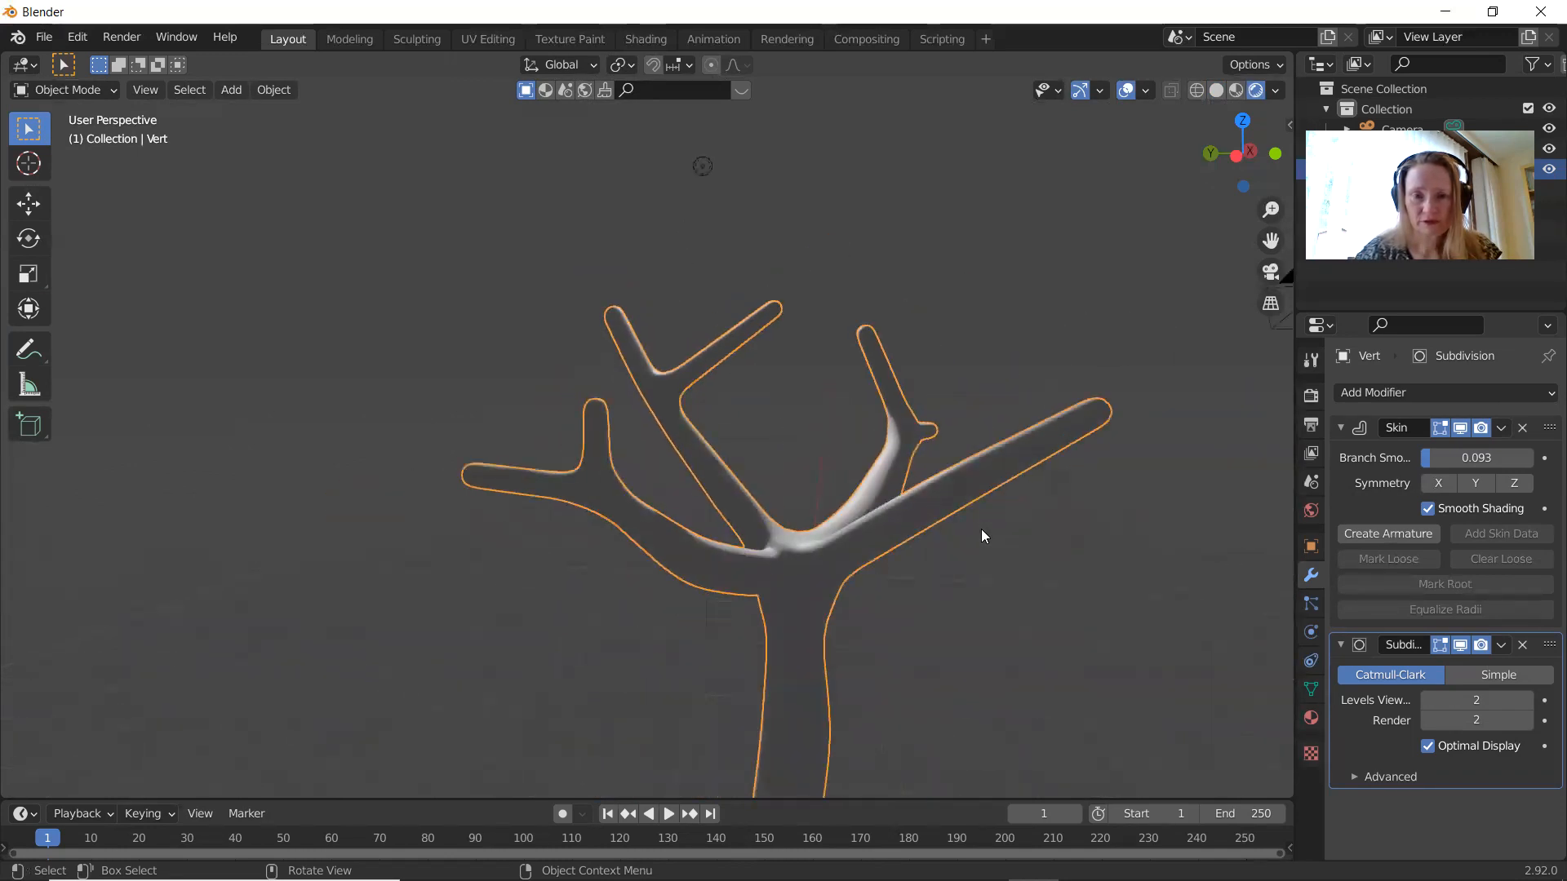
scroll(982, 531, down, 3)
scroll(982, 531, down, 1)
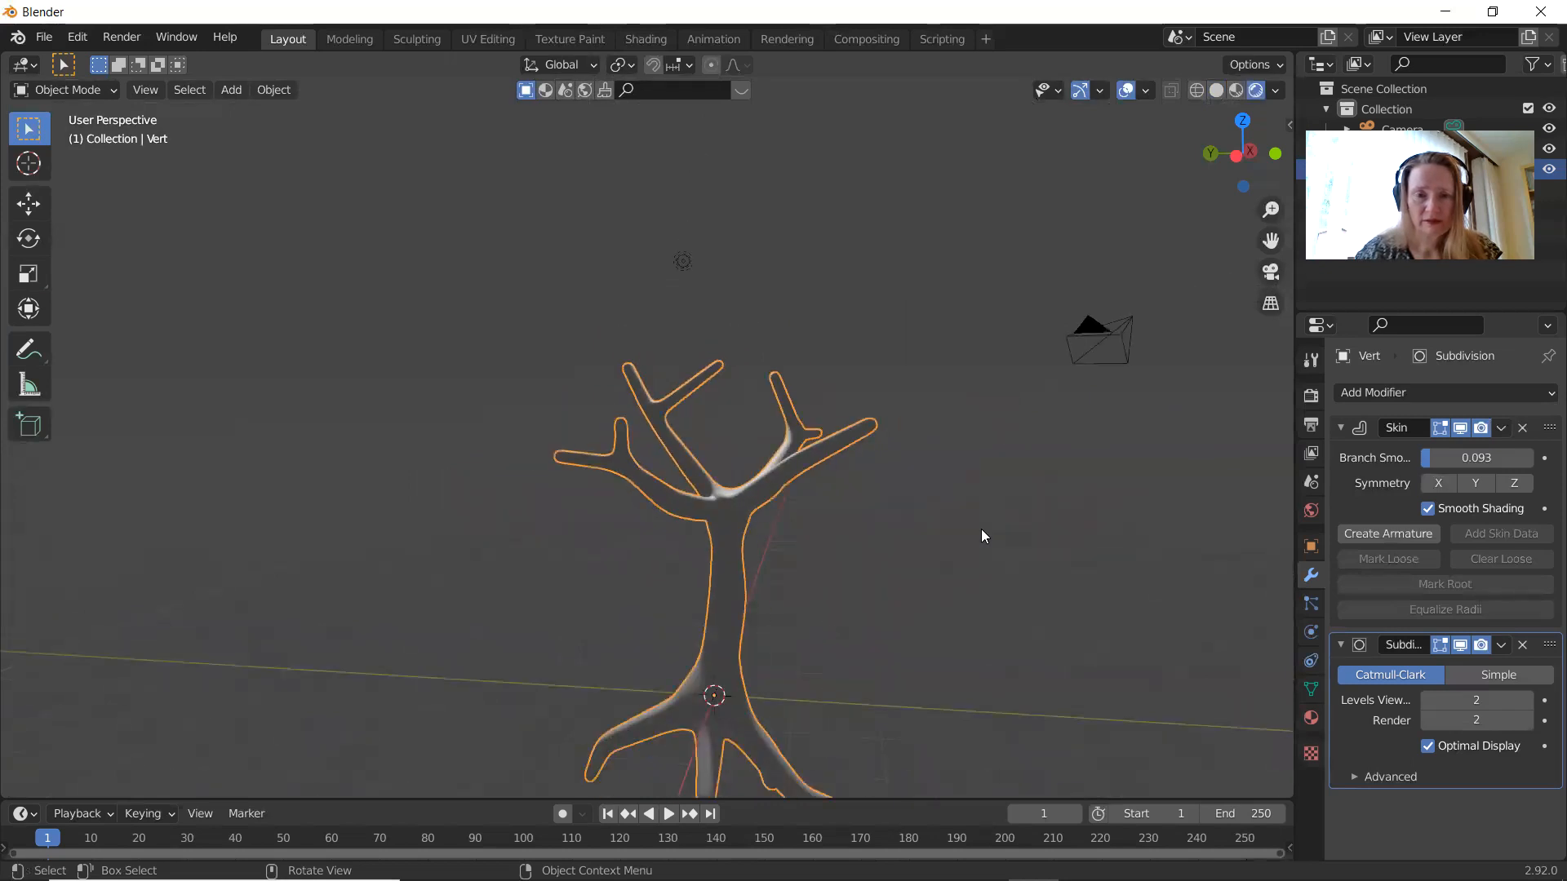
scroll(982, 530, down, 1)
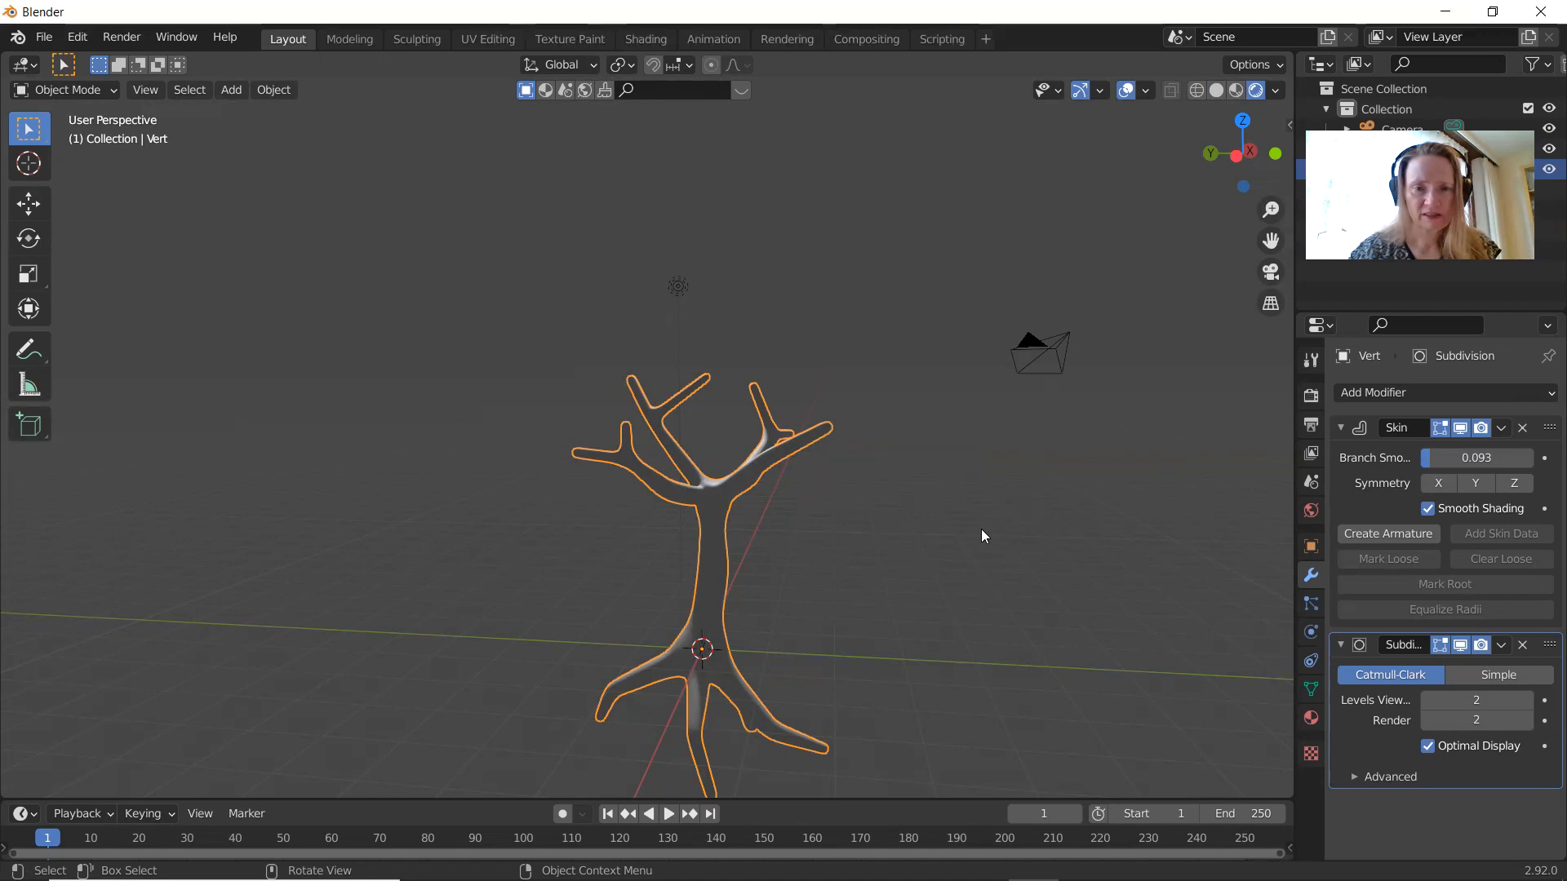
Step: Duplicate the tree in place and move the copy along positive Y until it stands beside the original
key(shift+d)
right_click(982, 529)
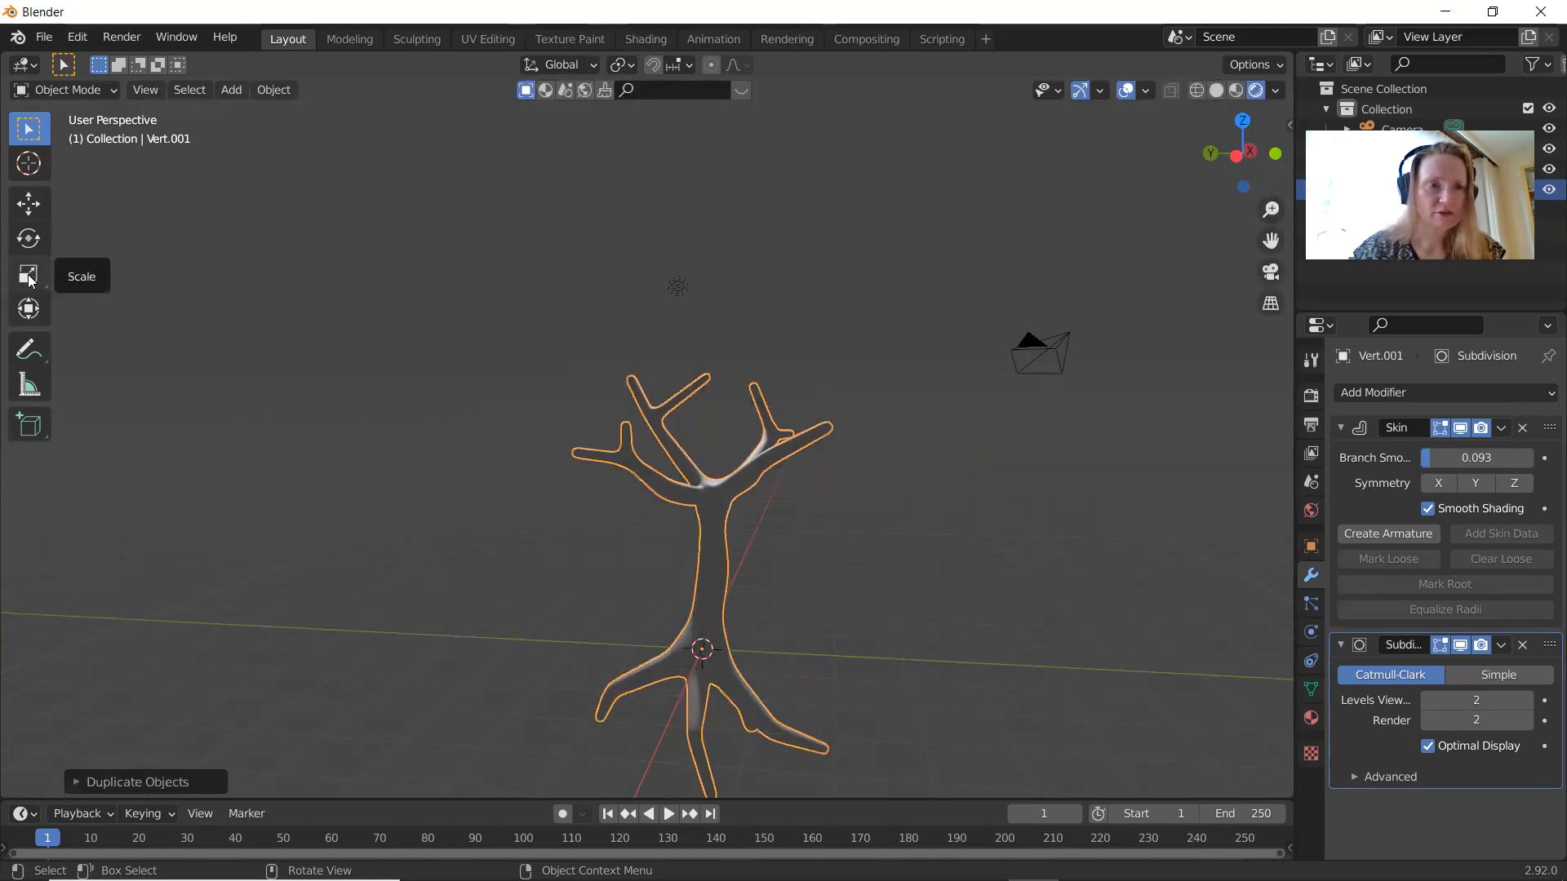
click(29, 309)
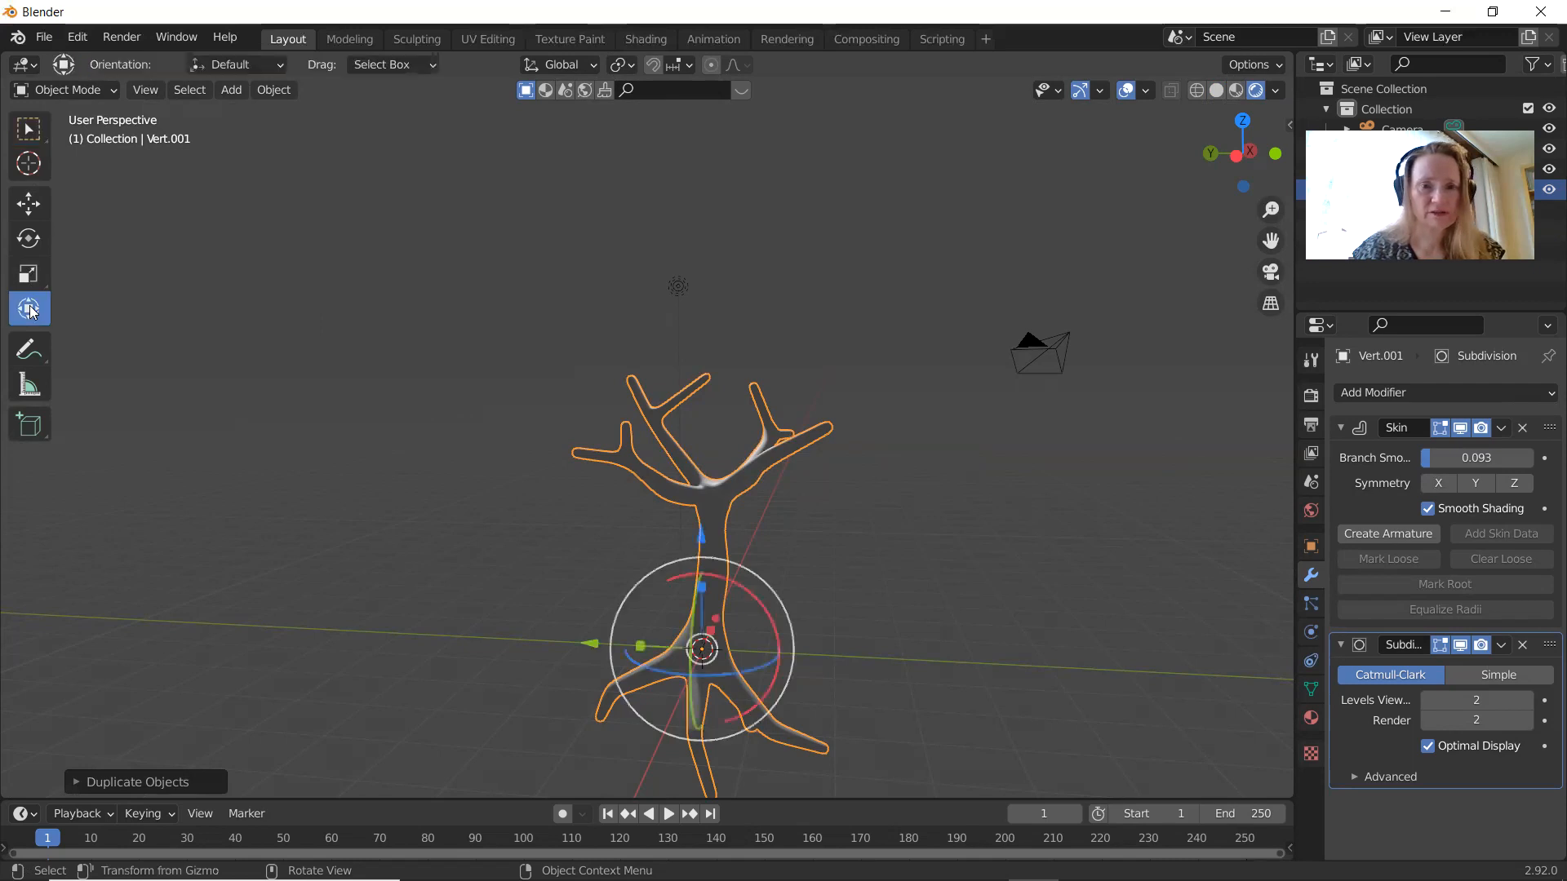
drag(590, 643, 197, 630)
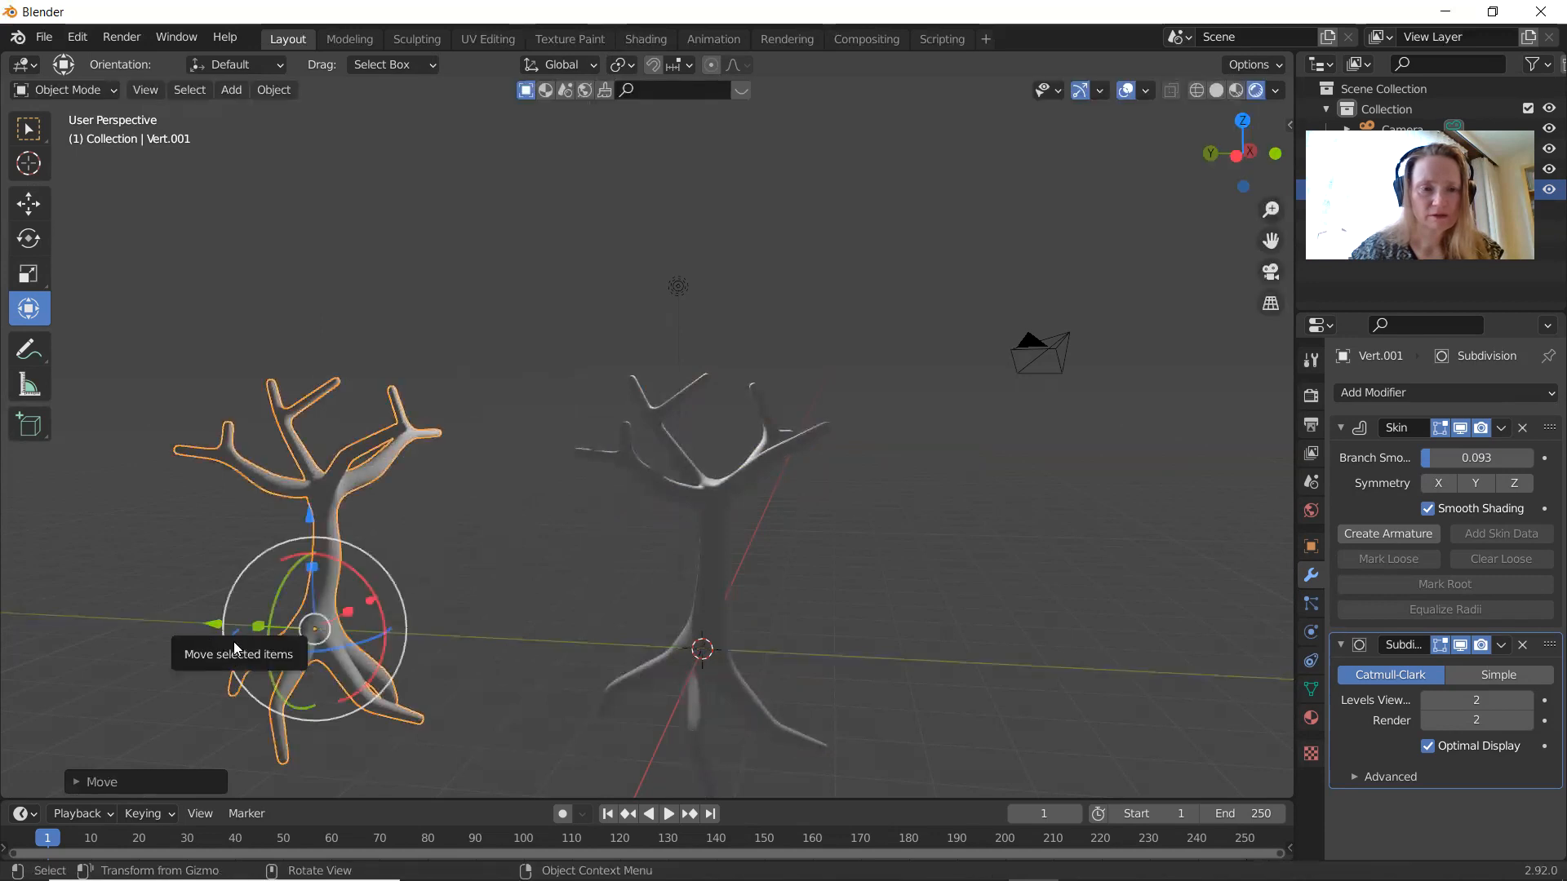
Step: Rotate the copied tree about Z, scale it down uniformly to about 0.85, and stretch it along Z so it stands taller
drag(326, 653, 308, 659)
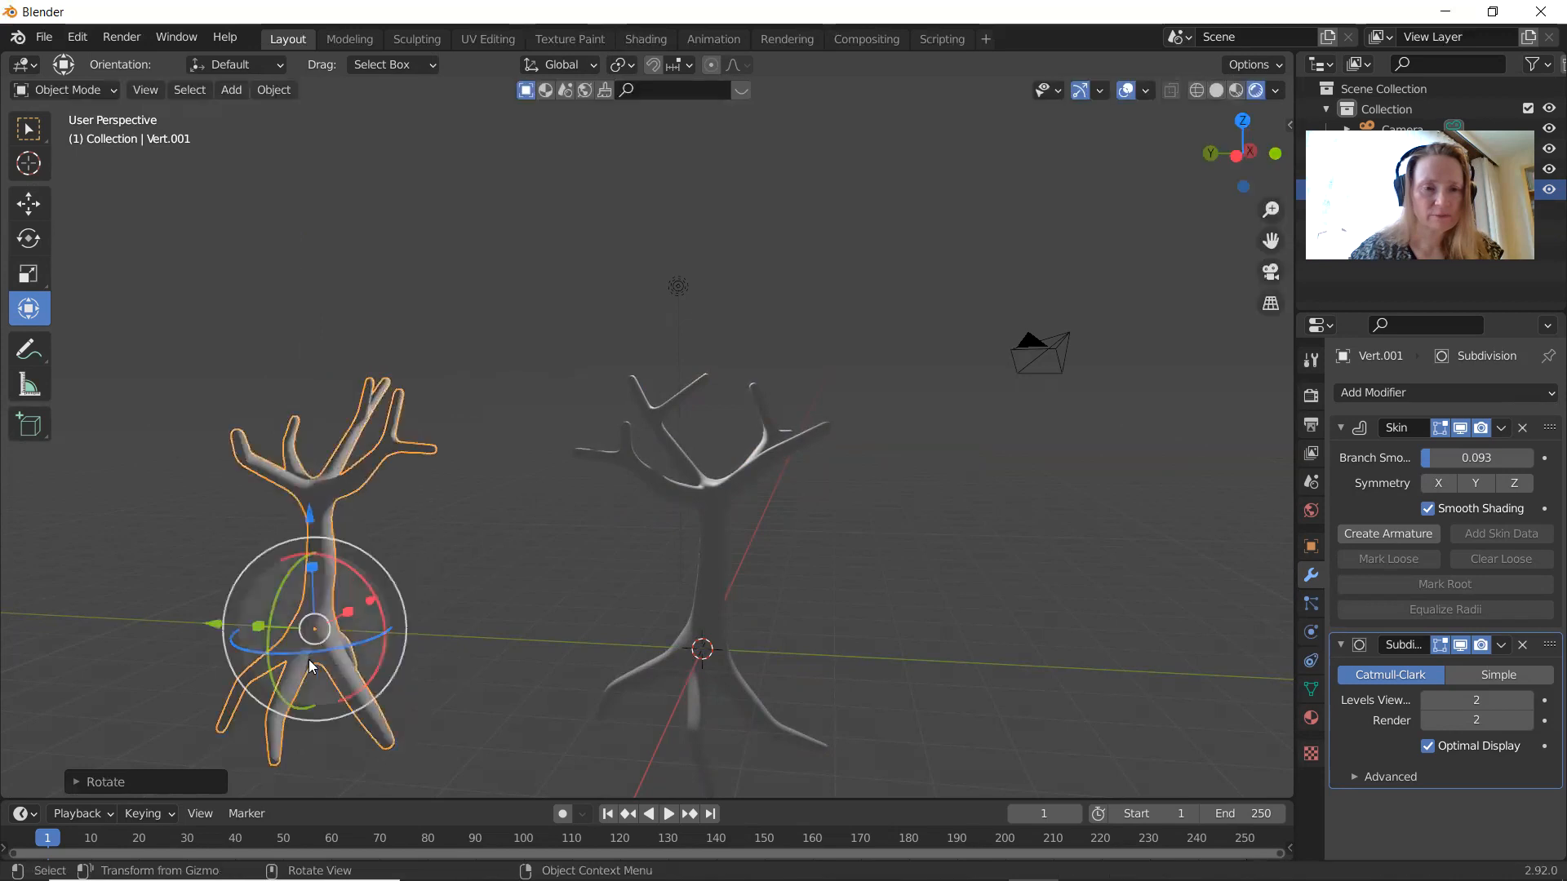
drag(312, 565, 307, 532)
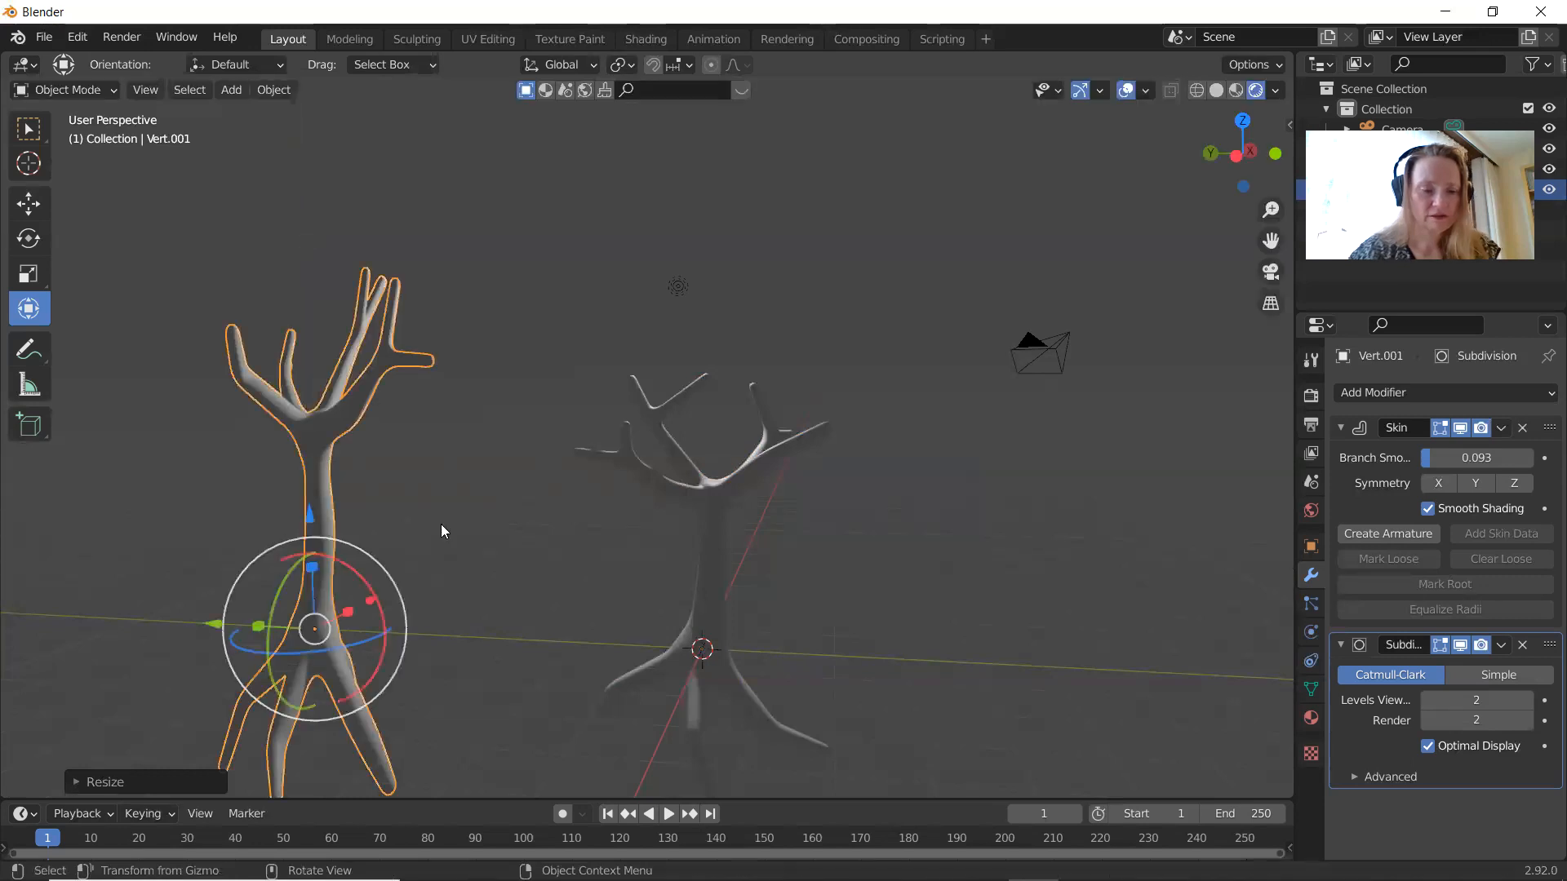
key(s)
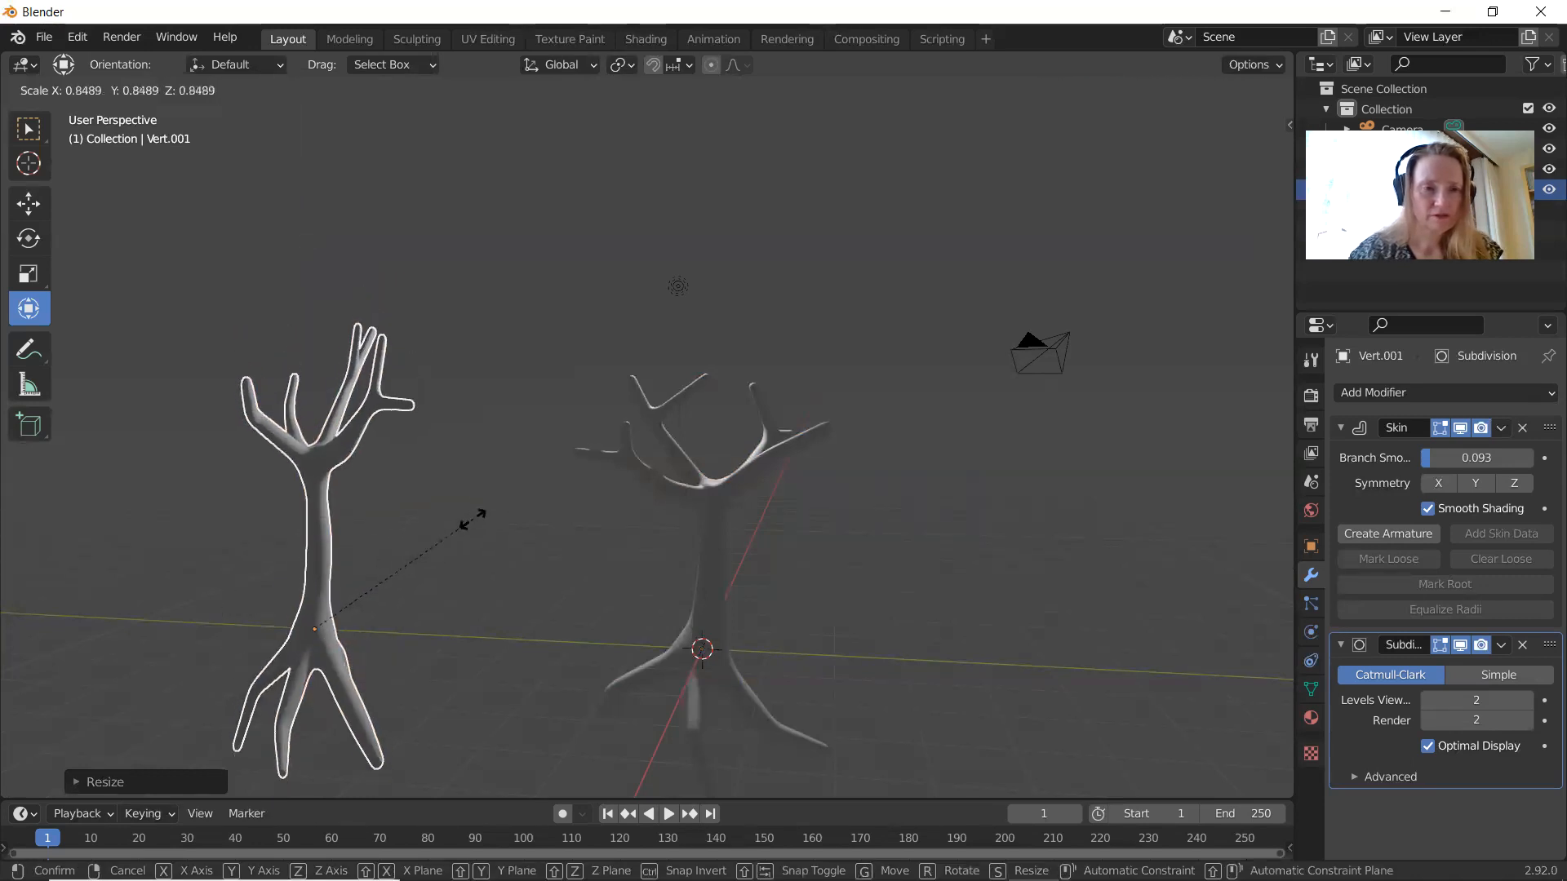
click(471, 519)
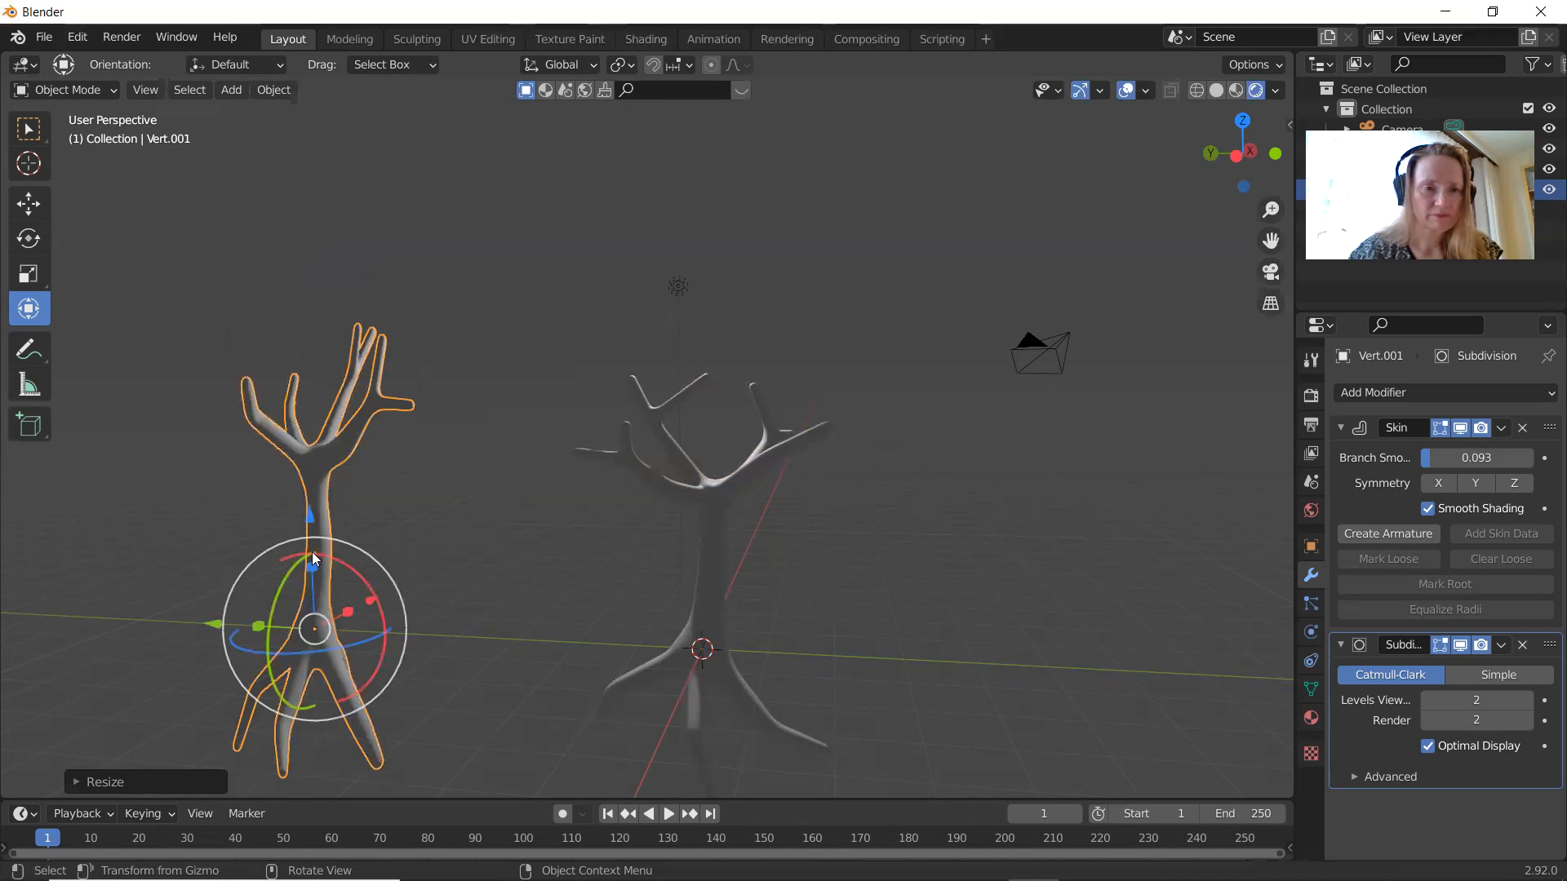
drag(312, 566, 311, 558)
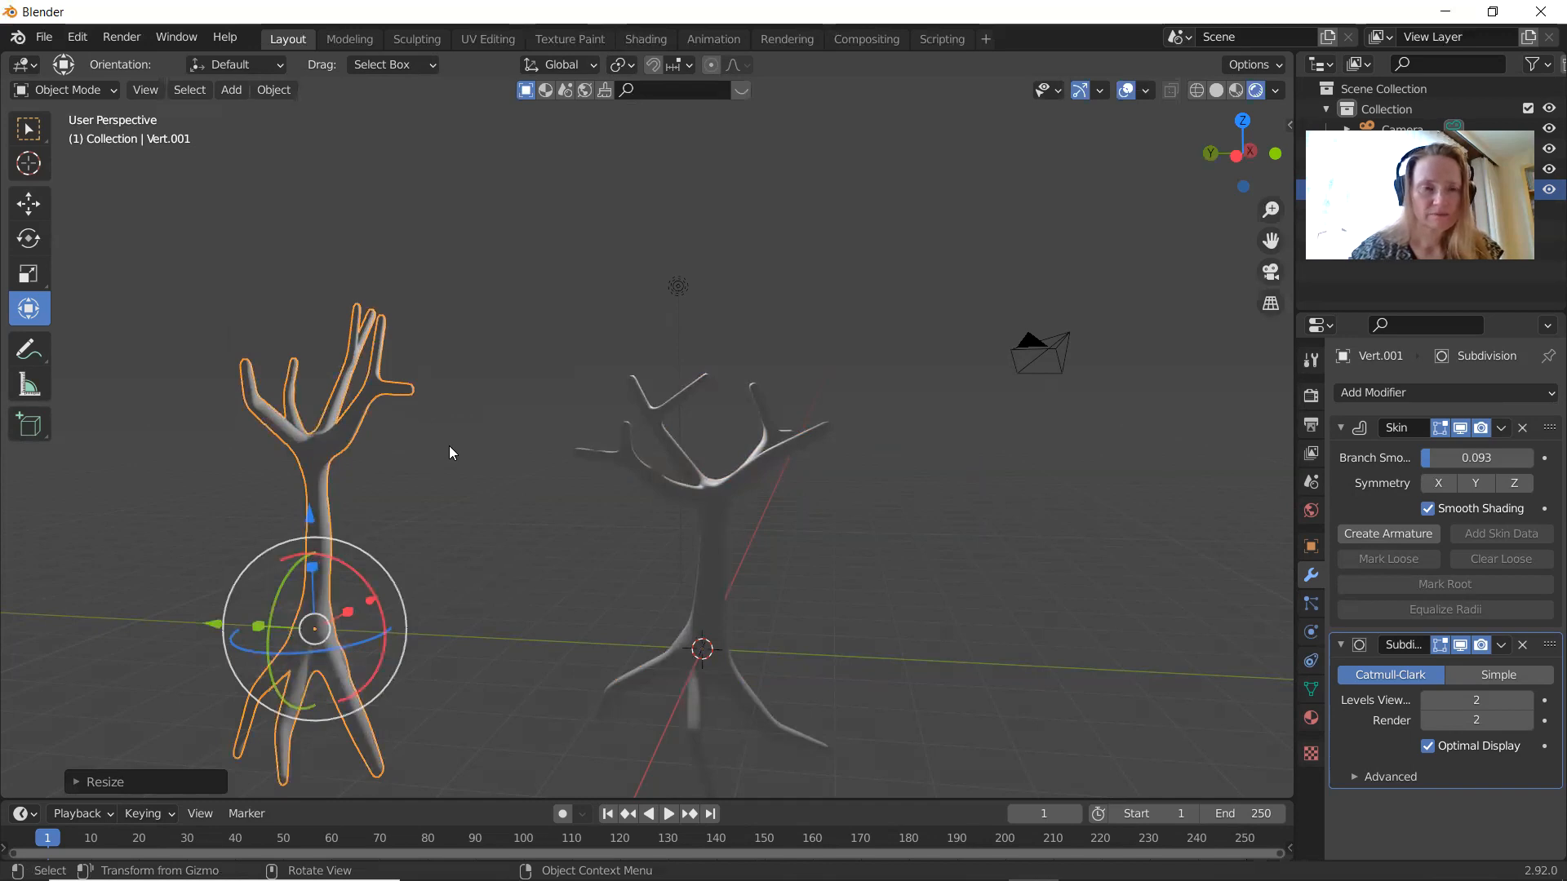
Step: In Edit Mode, move the bend vertex of the copy's unforked branch toward positive X and lower it along Z
key(Tab)
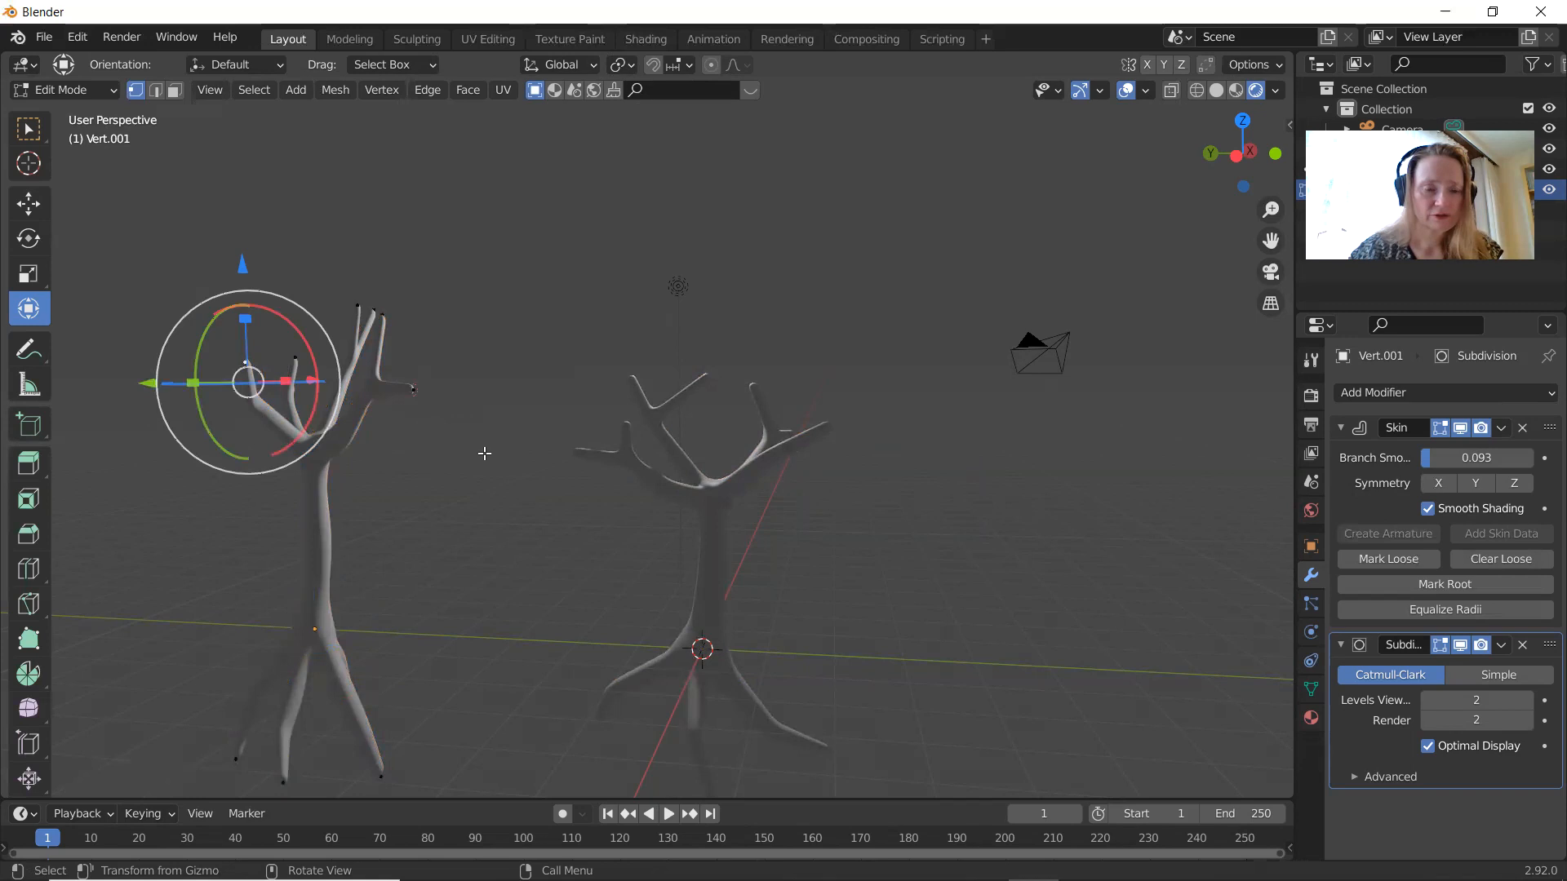
middle_drag(484, 454, 744, 469)
drag(771, 448, 738, 448)
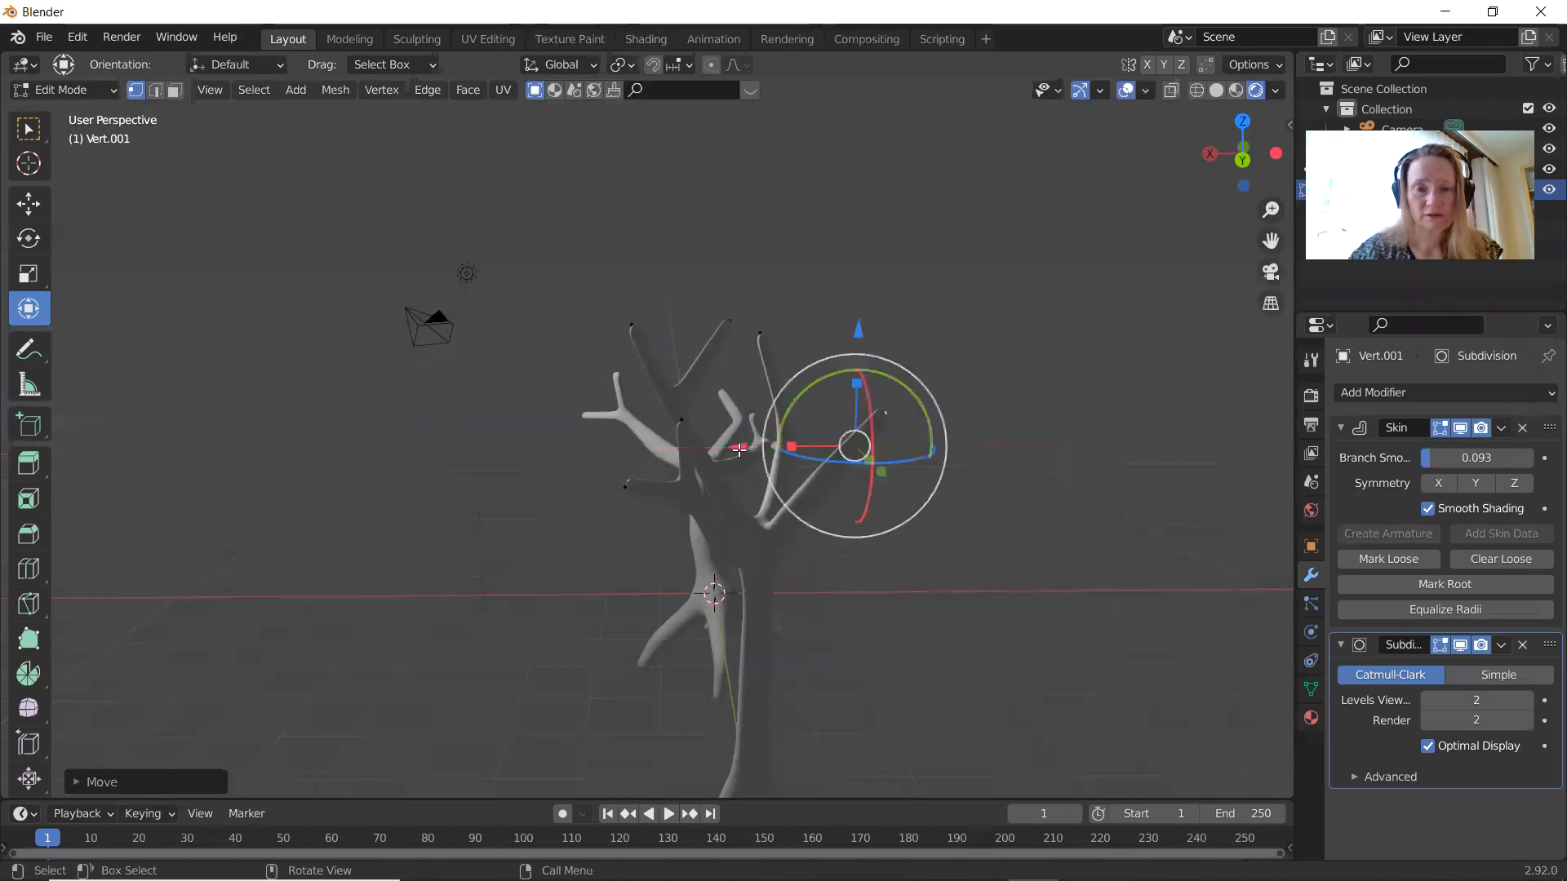
drag(852, 450, 823, 483)
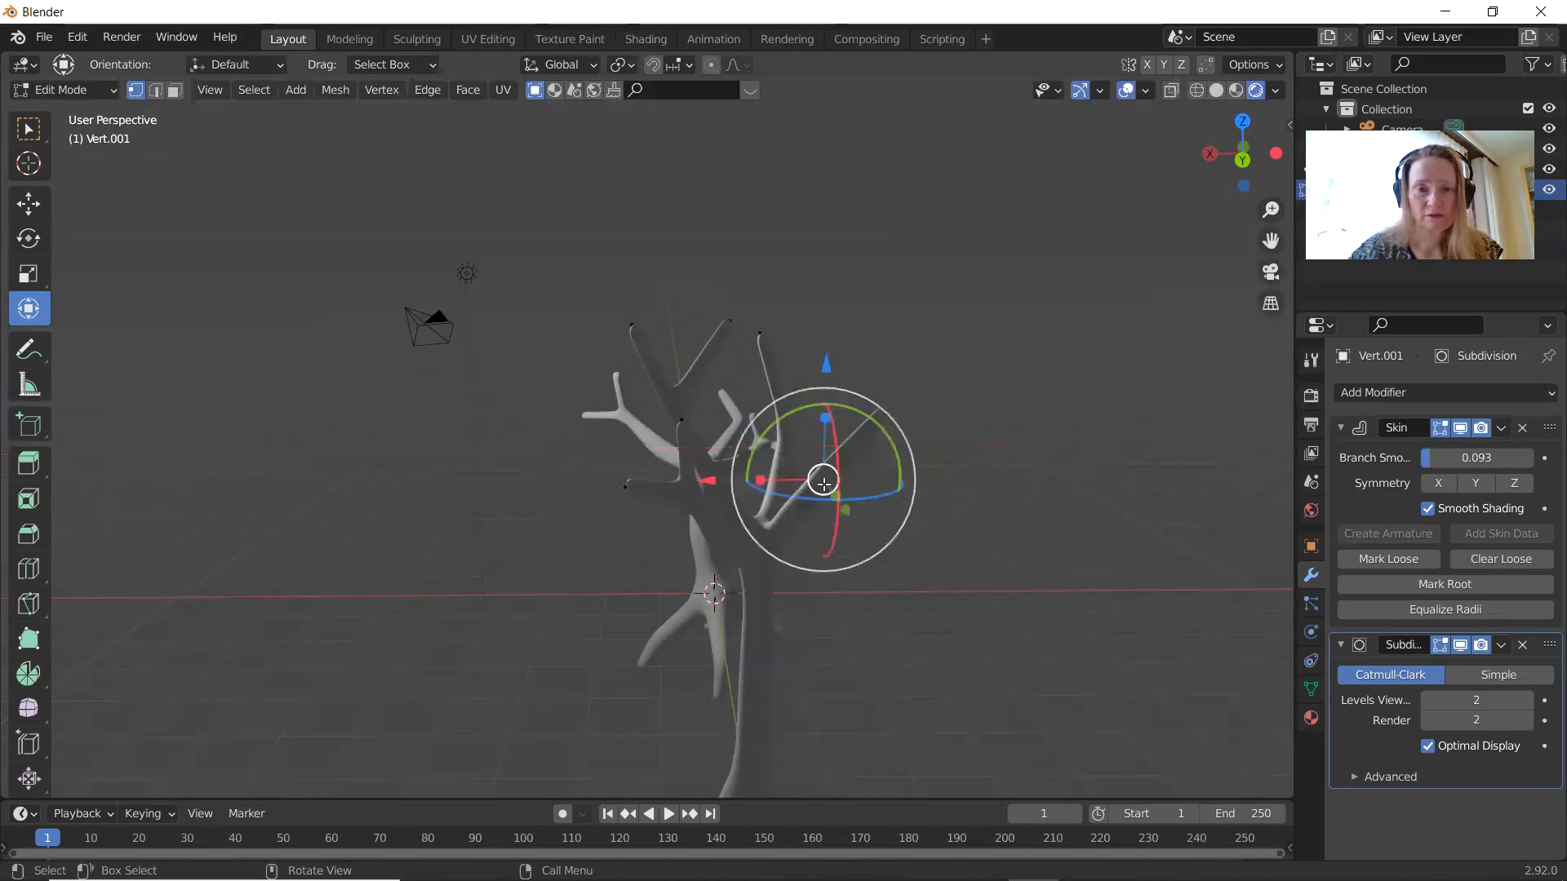
drag(826, 362, 837, 409)
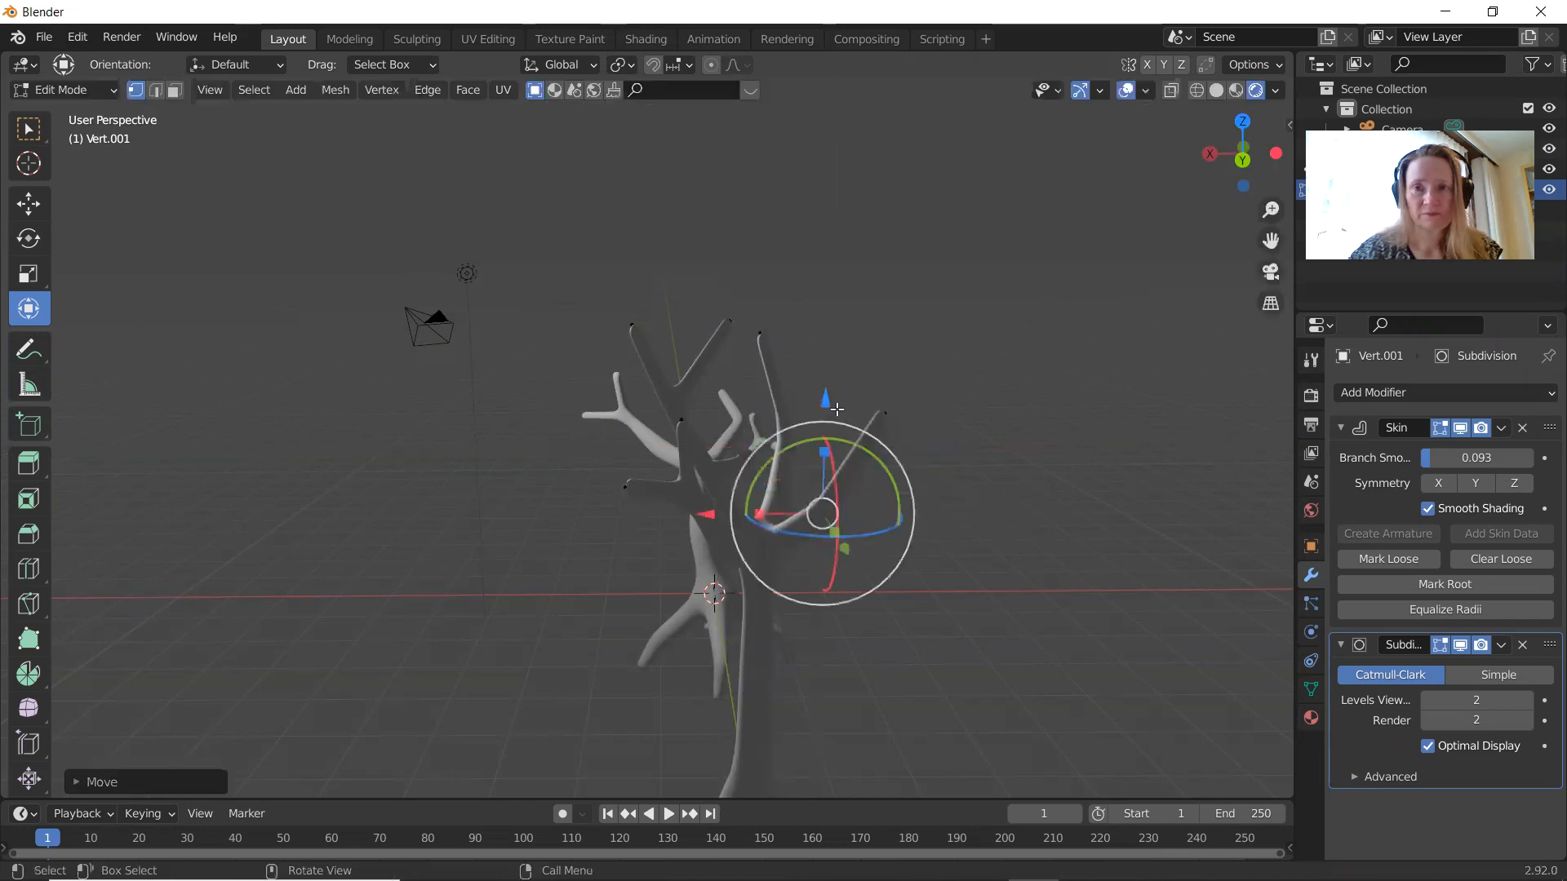
Step: Switch the viewport to Solid shading and lower the fork vertex of the copy's low forked branch along Z
click(1216, 92)
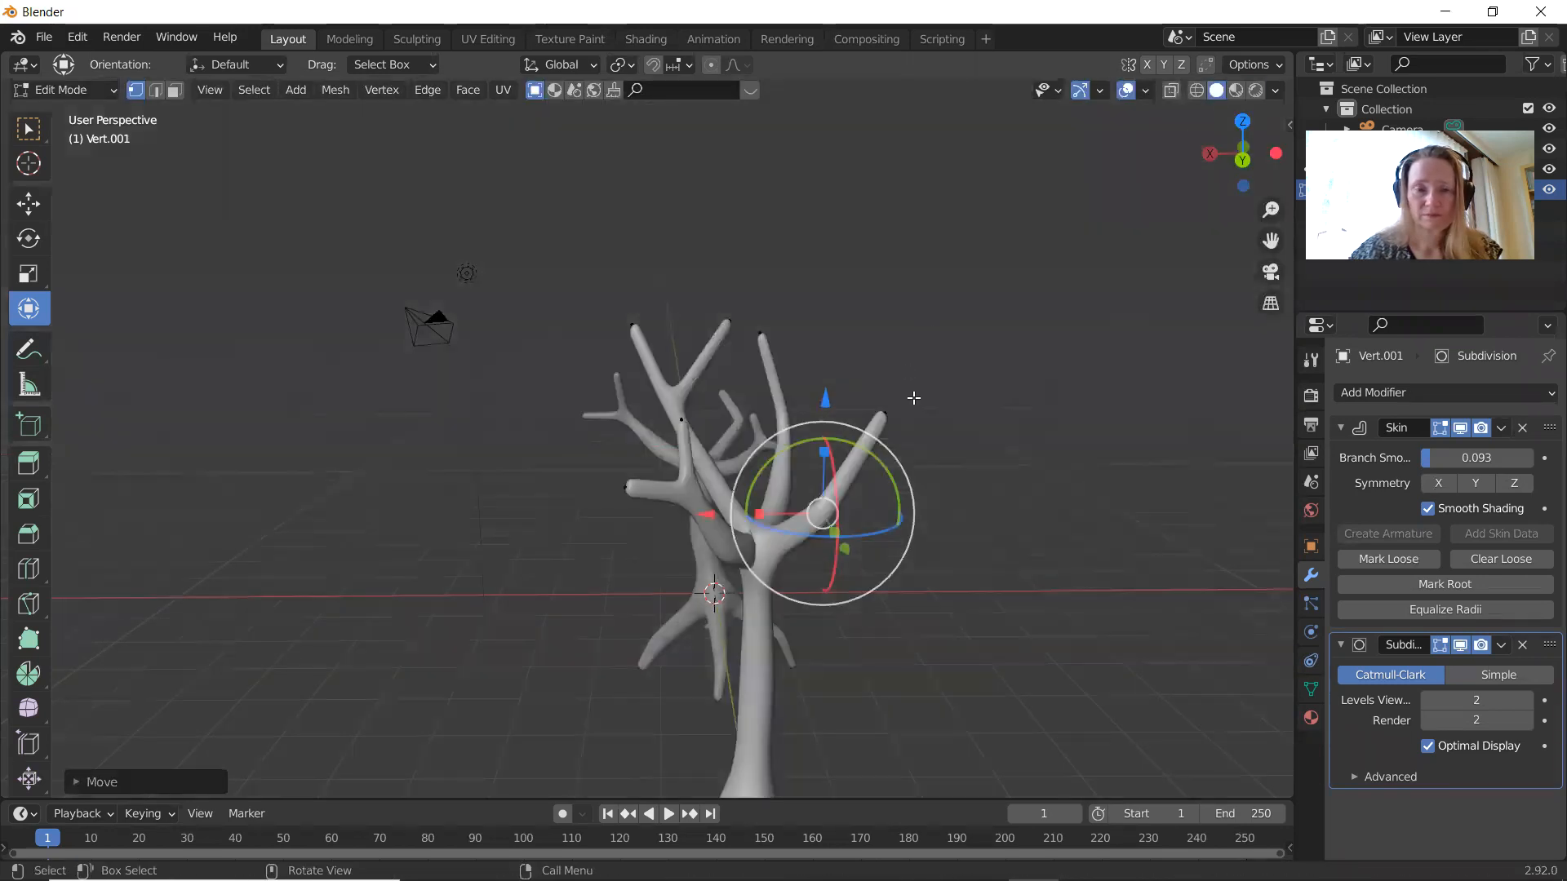
middle_drag(965, 458, 912, 460)
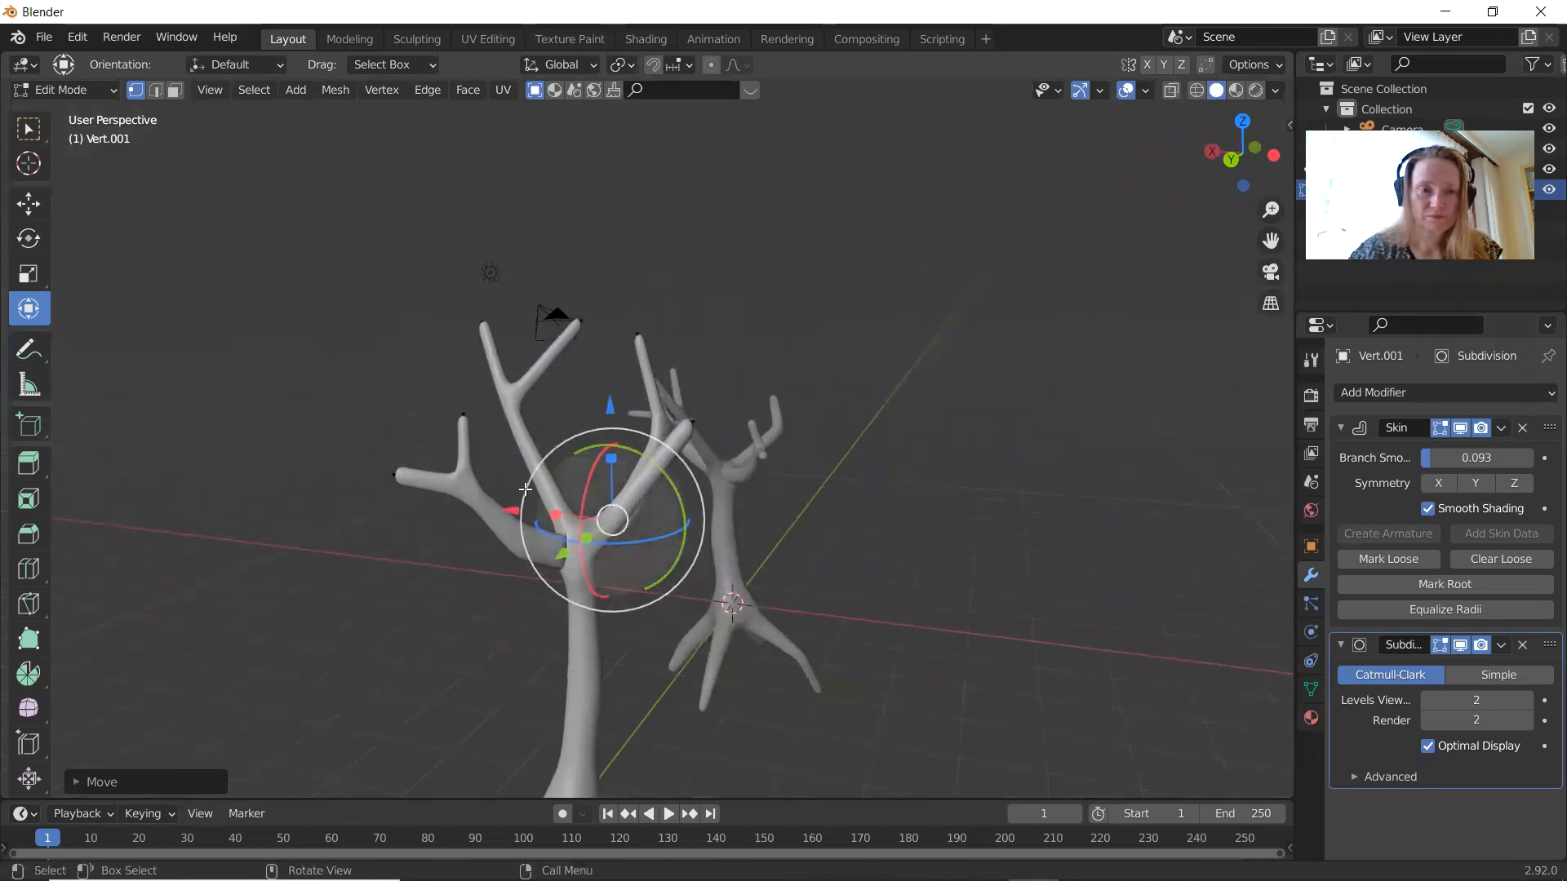
click(466, 484)
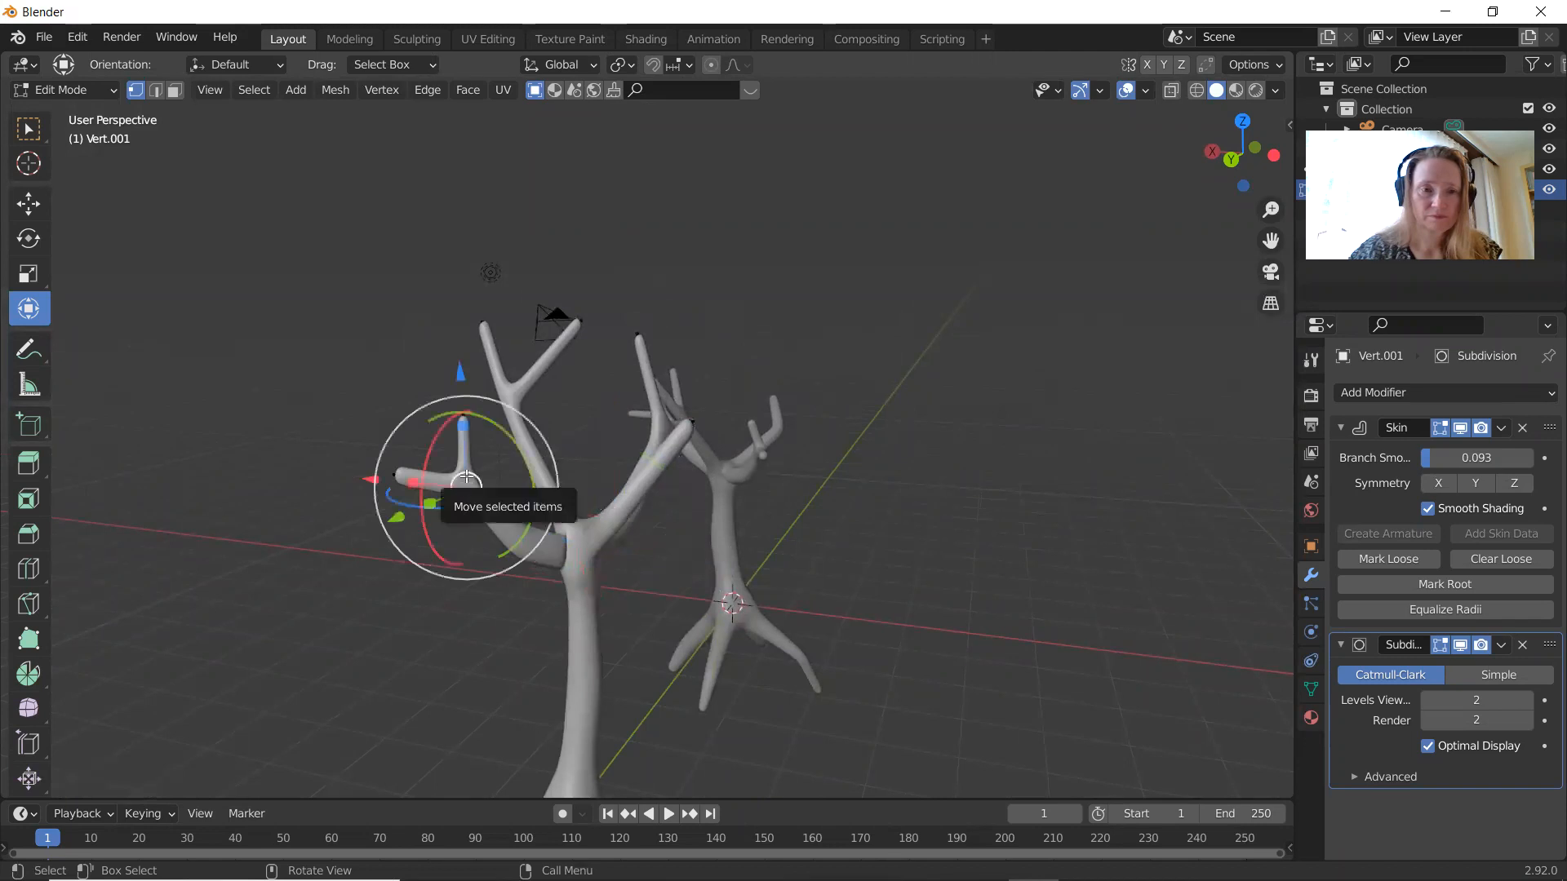
key(g)
key(z)
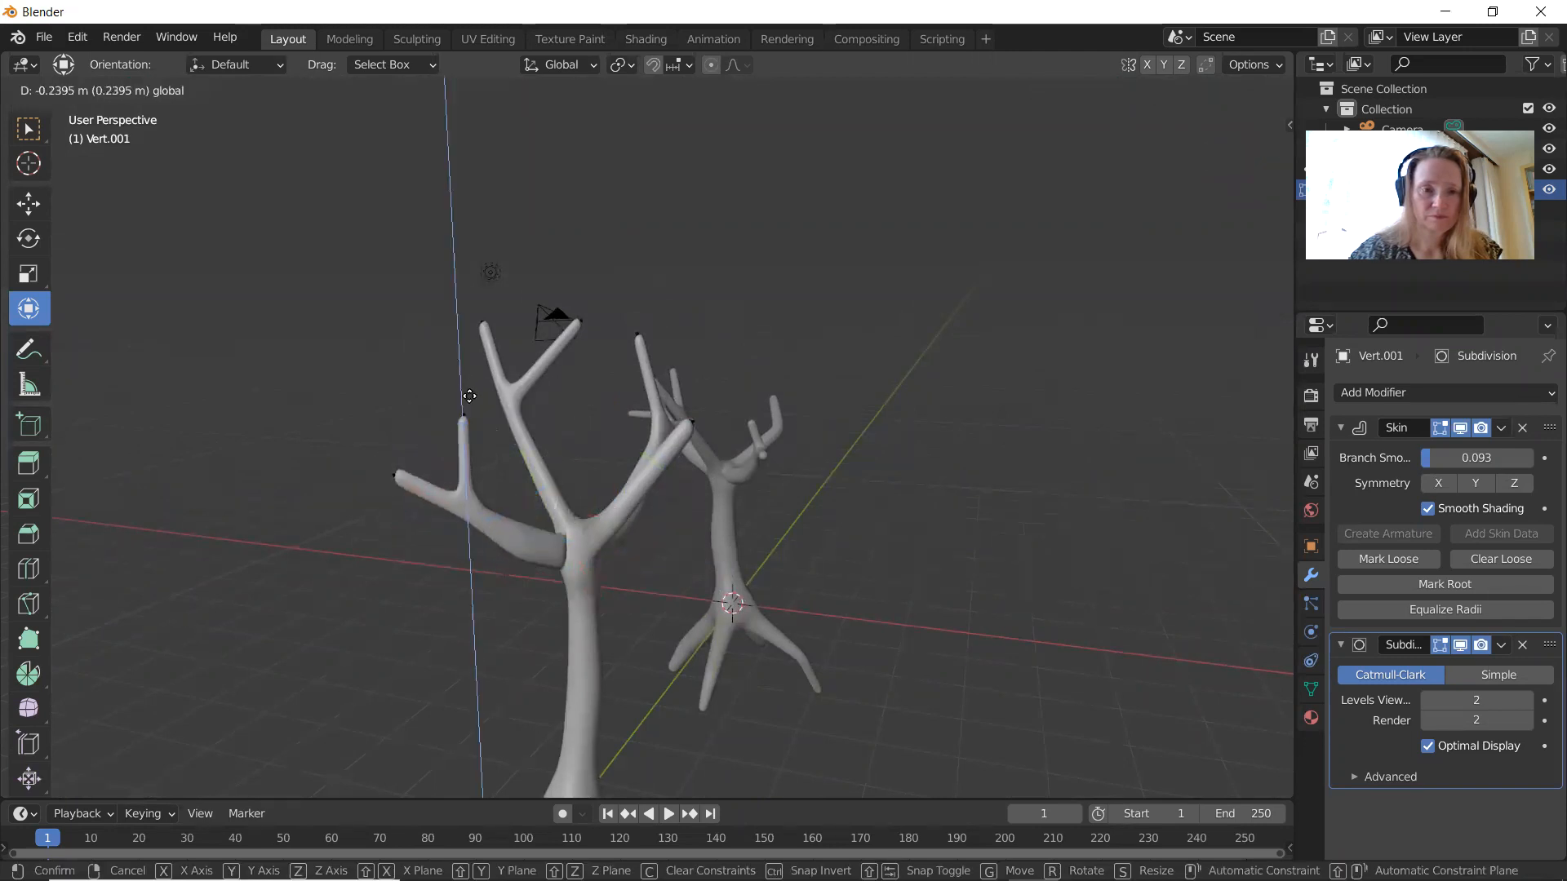
click(473, 407)
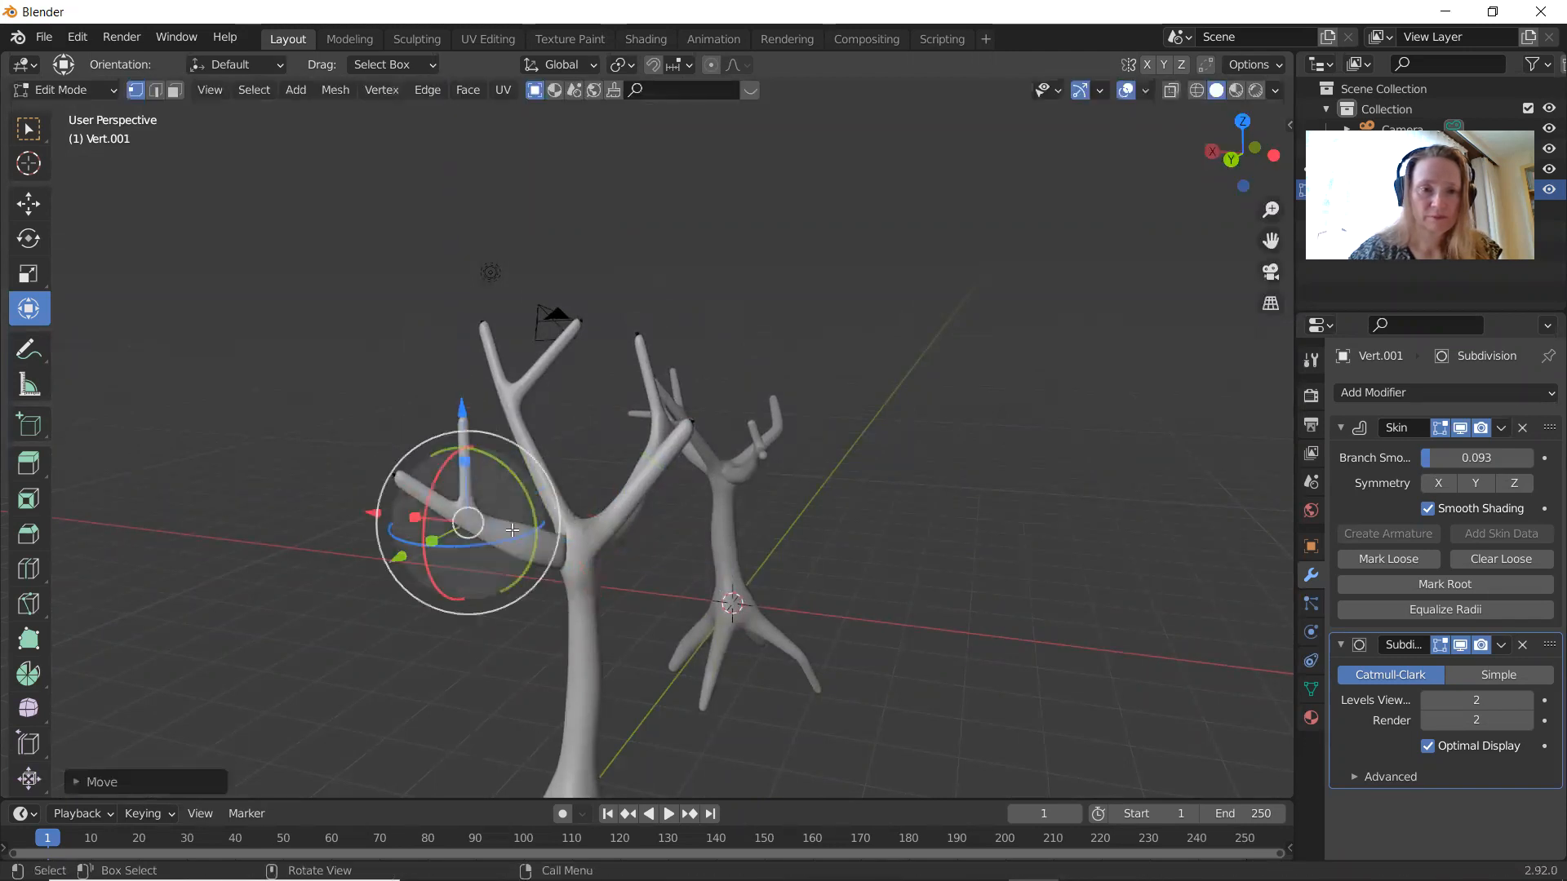
Step: Resize the skin at the low branch's fork vertex and lower the vertex between that fork and the trunk along Z
key(s)
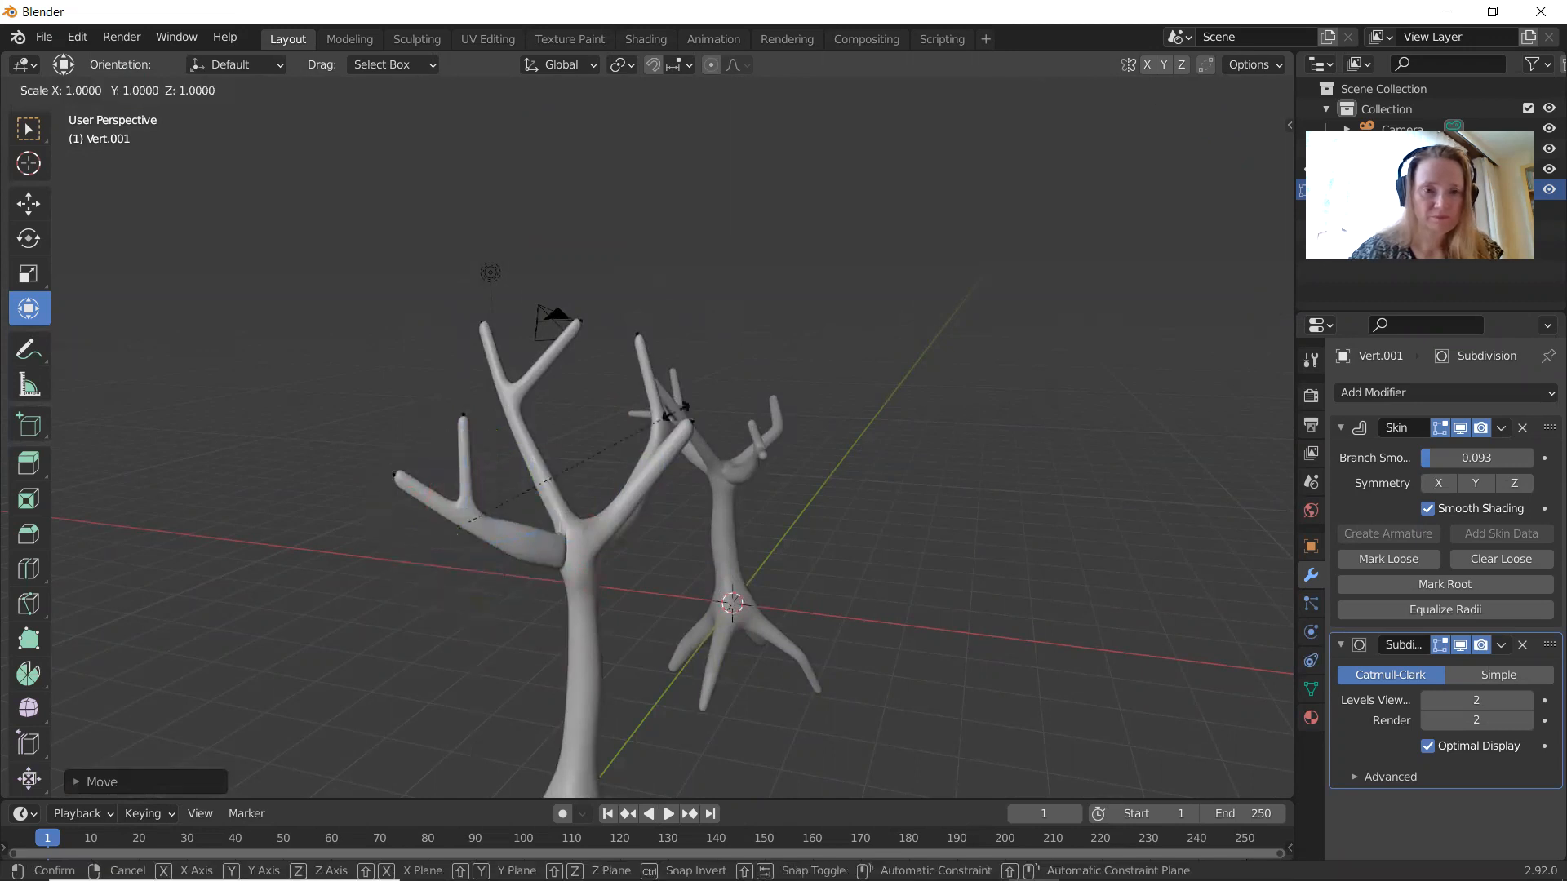
click(642, 425)
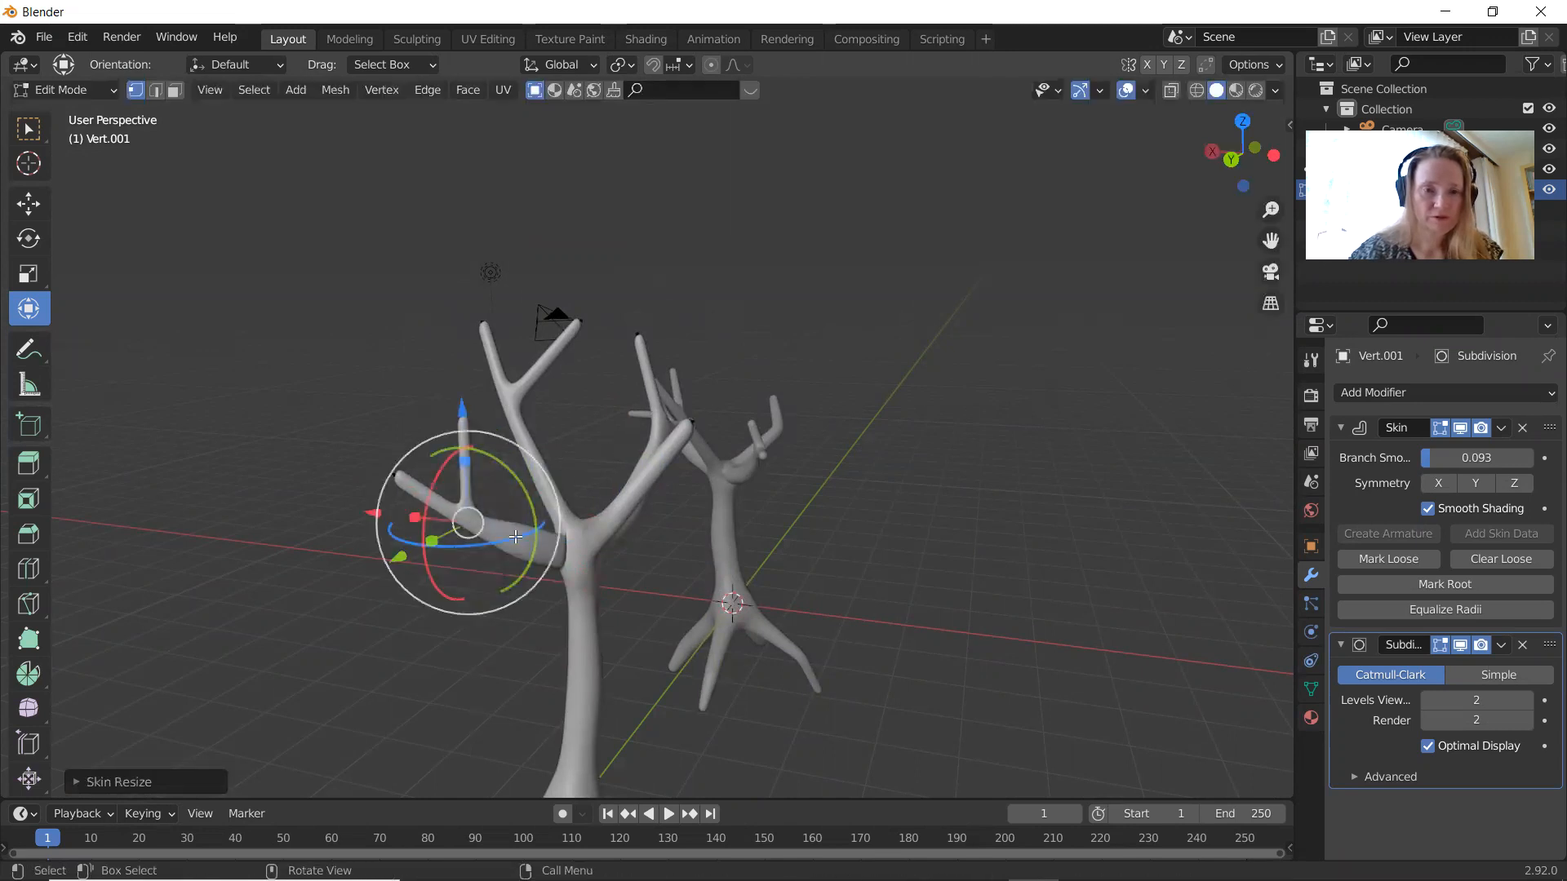
click(523, 438)
drag(516, 431, 514, 461)
Step: Lower the fork vertex of the copy's tall forked branch along Z and move one of its tips outward
middle_drag(510, 465, 622, 500)
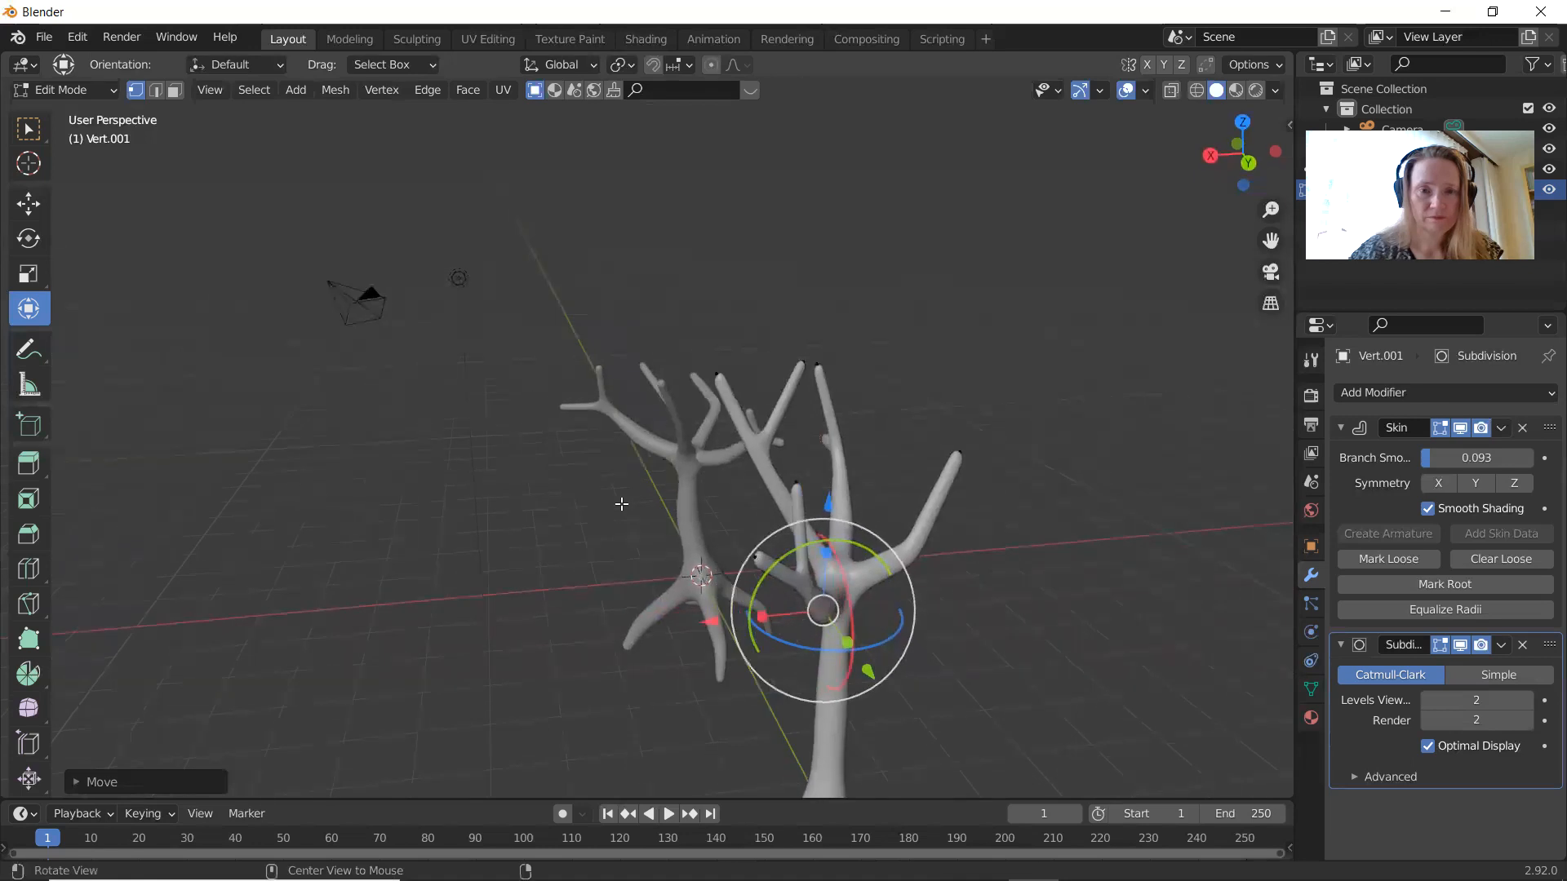
click(760, 450)
drag(761, 349, 762, 396)
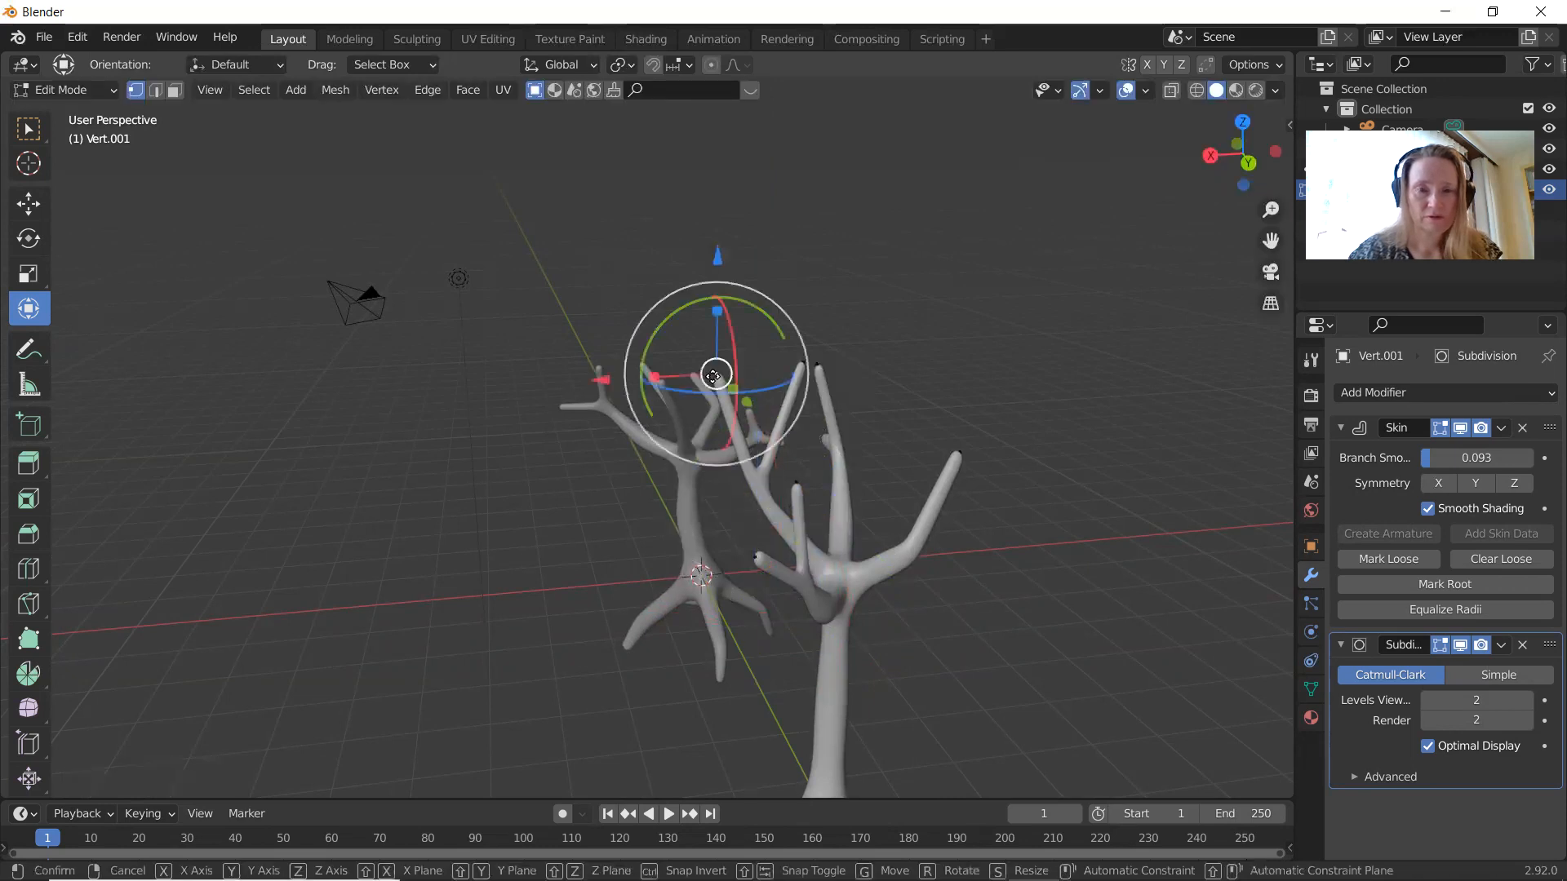
key(g)
click(682, 381)
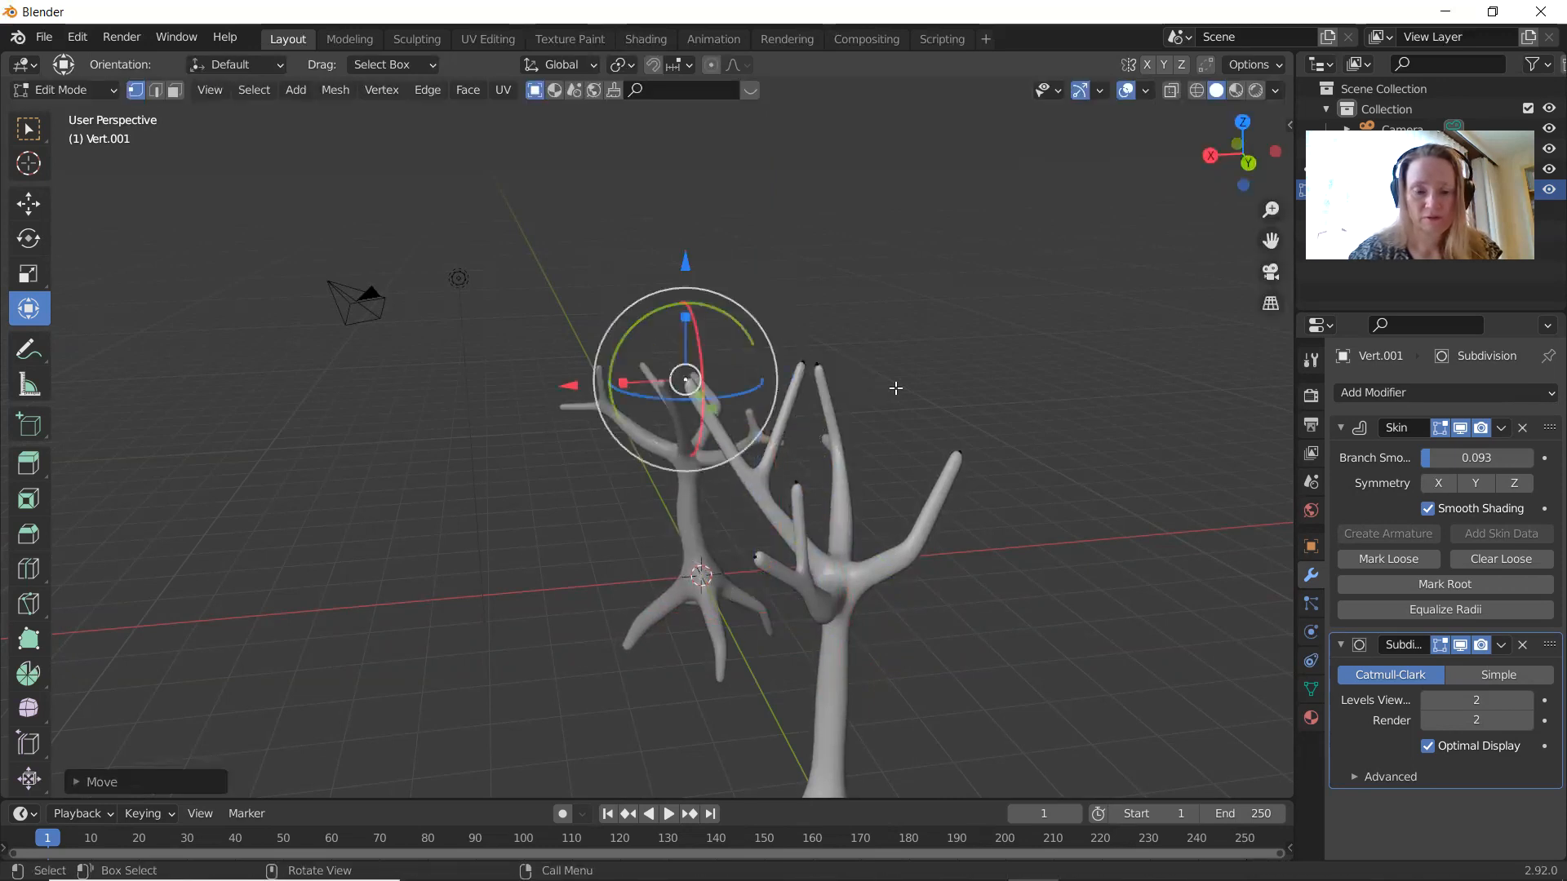
Step: Shift a branch vertex near the top of the copy's trunk slightly toward positive X and return to Object Mode
middle_drag(895, 388, 412, 409)
click(373, 413)
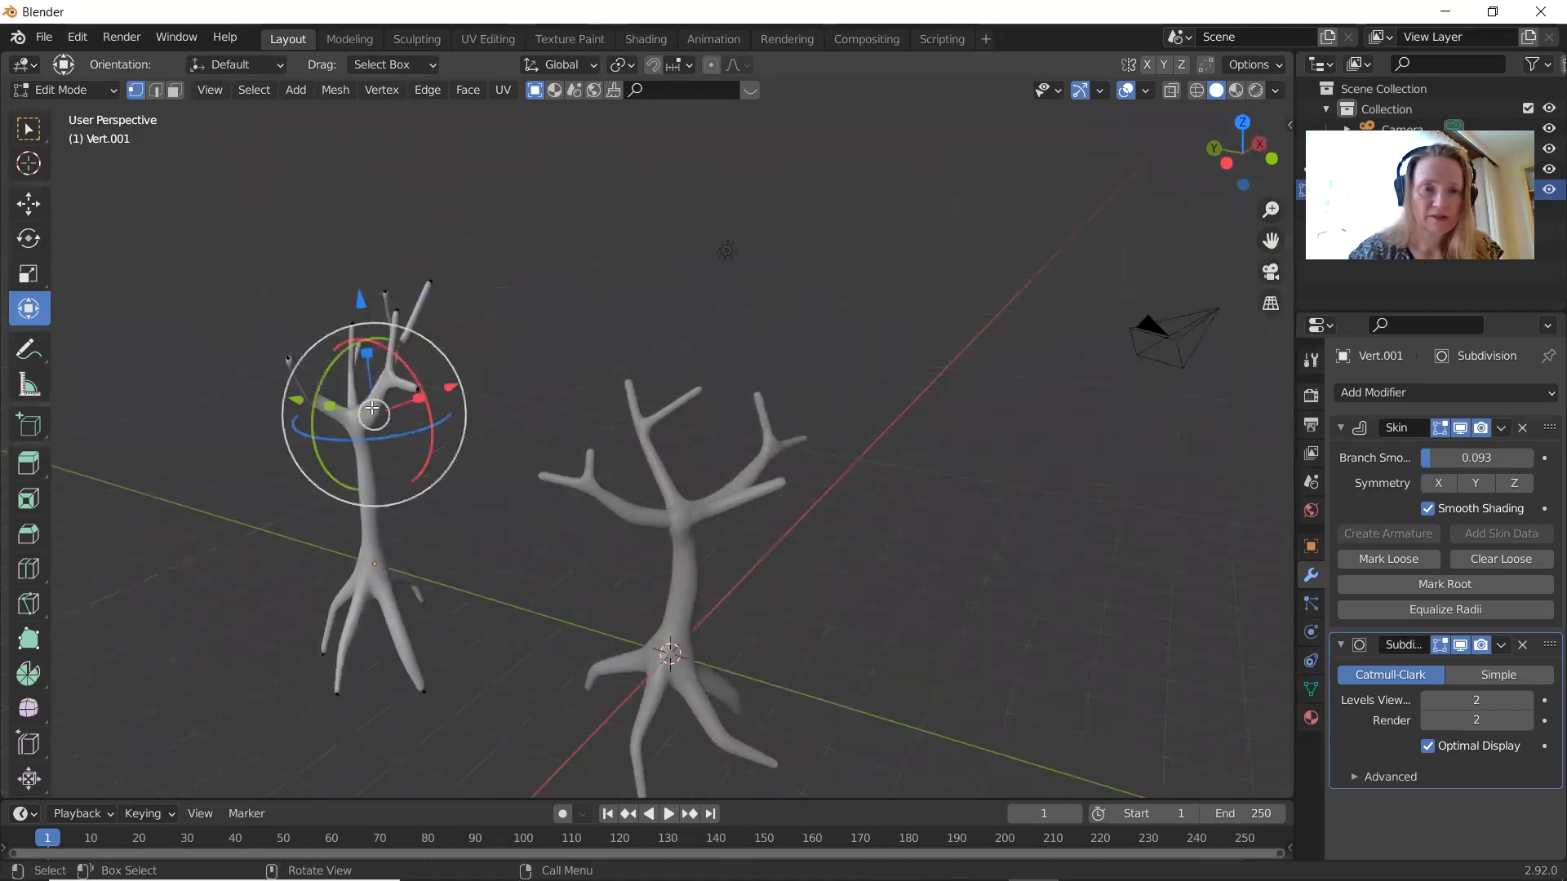
drag(454, 387, 465, 381)
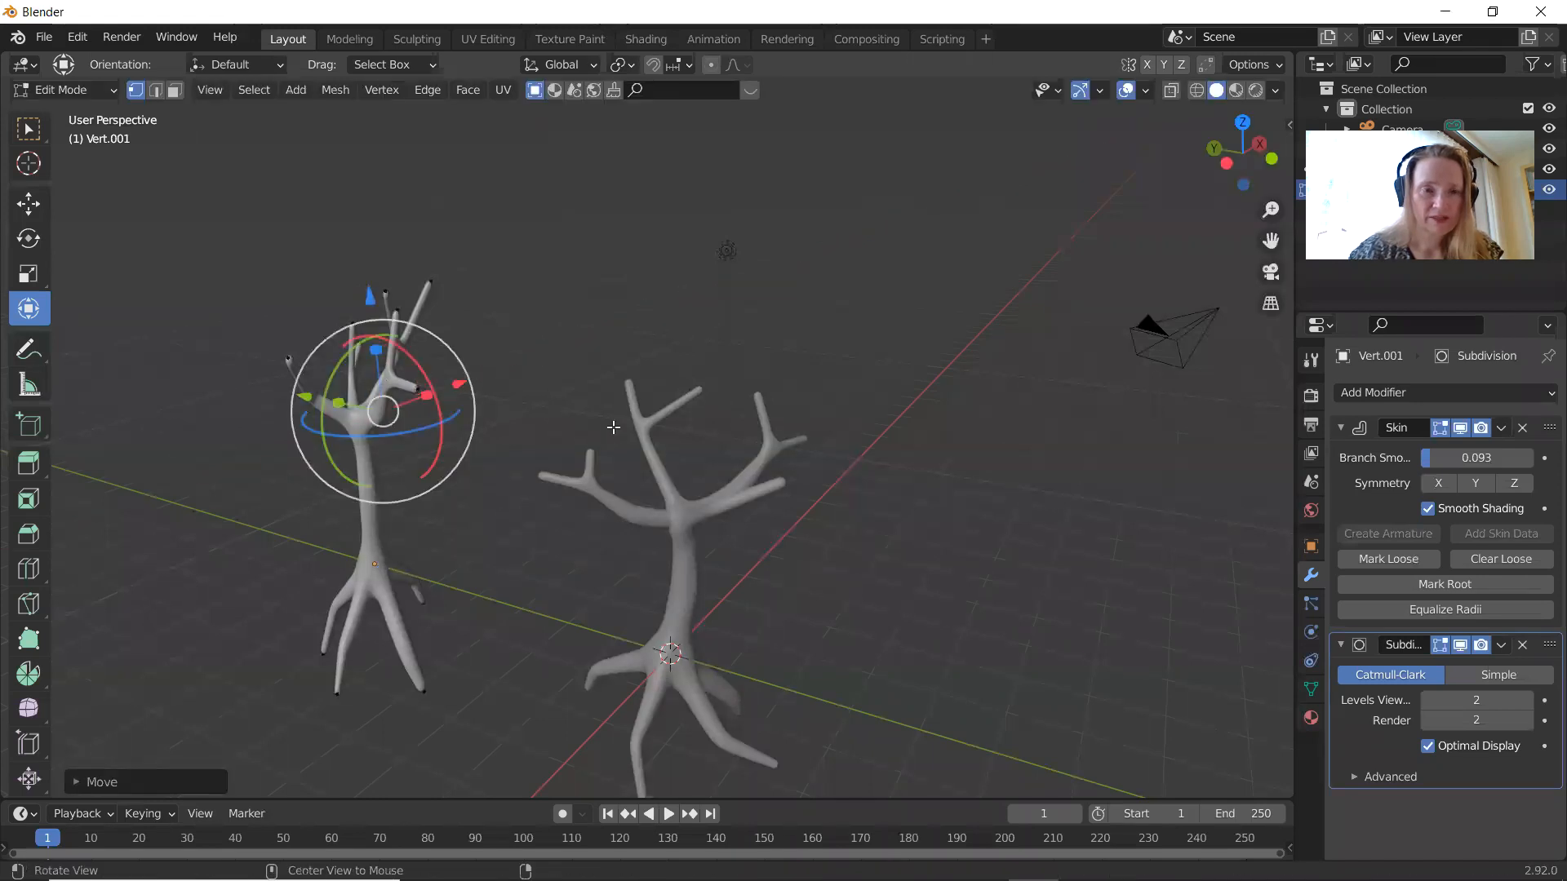
middle_drag(575, 413, 703, 438)
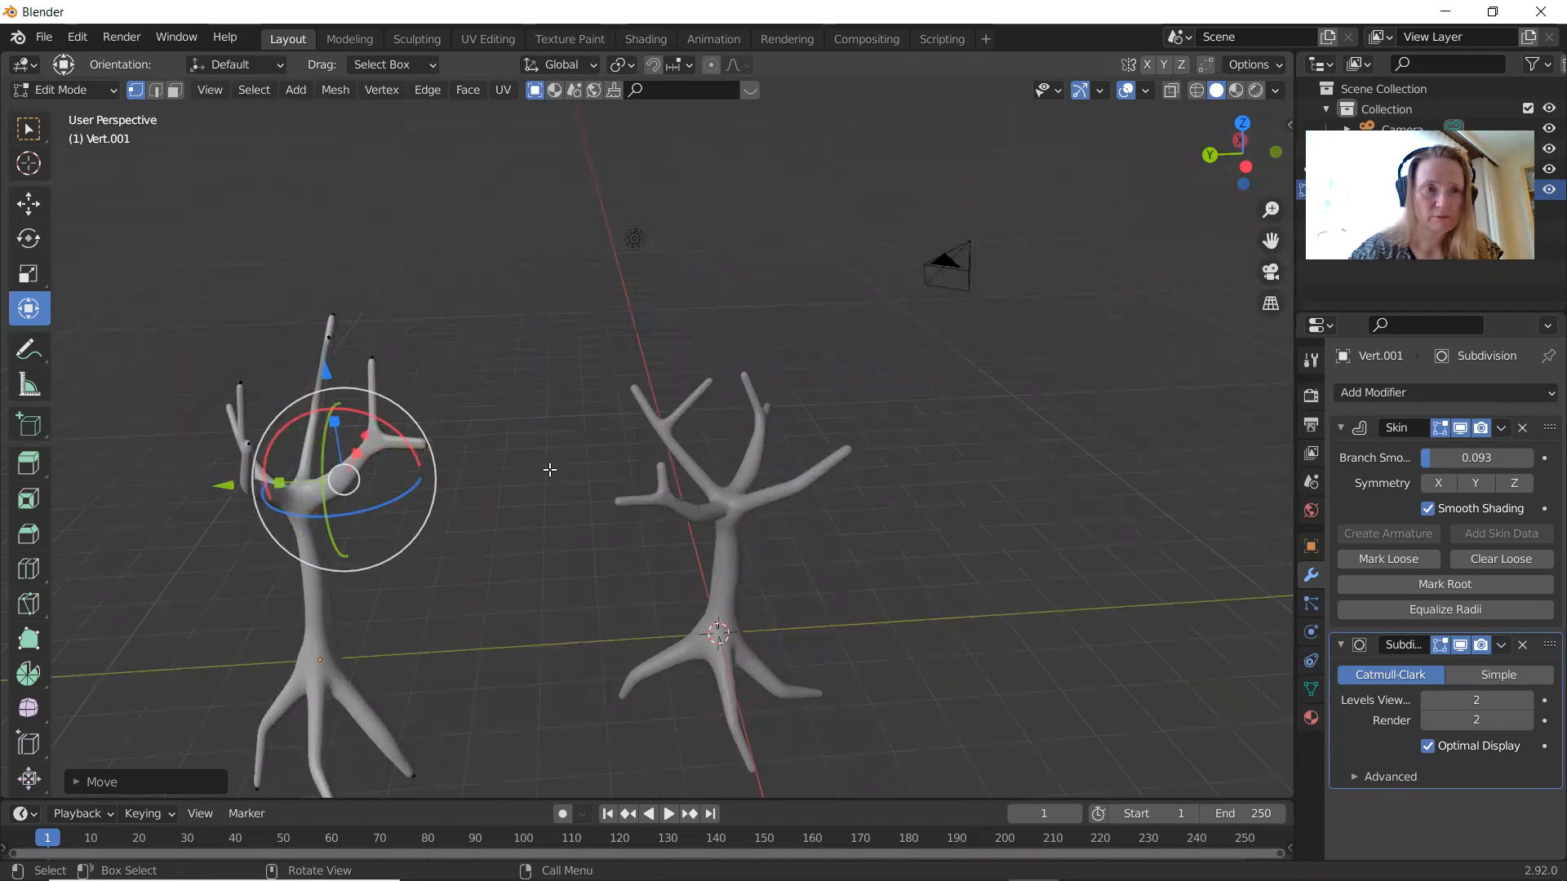
key(Tab)
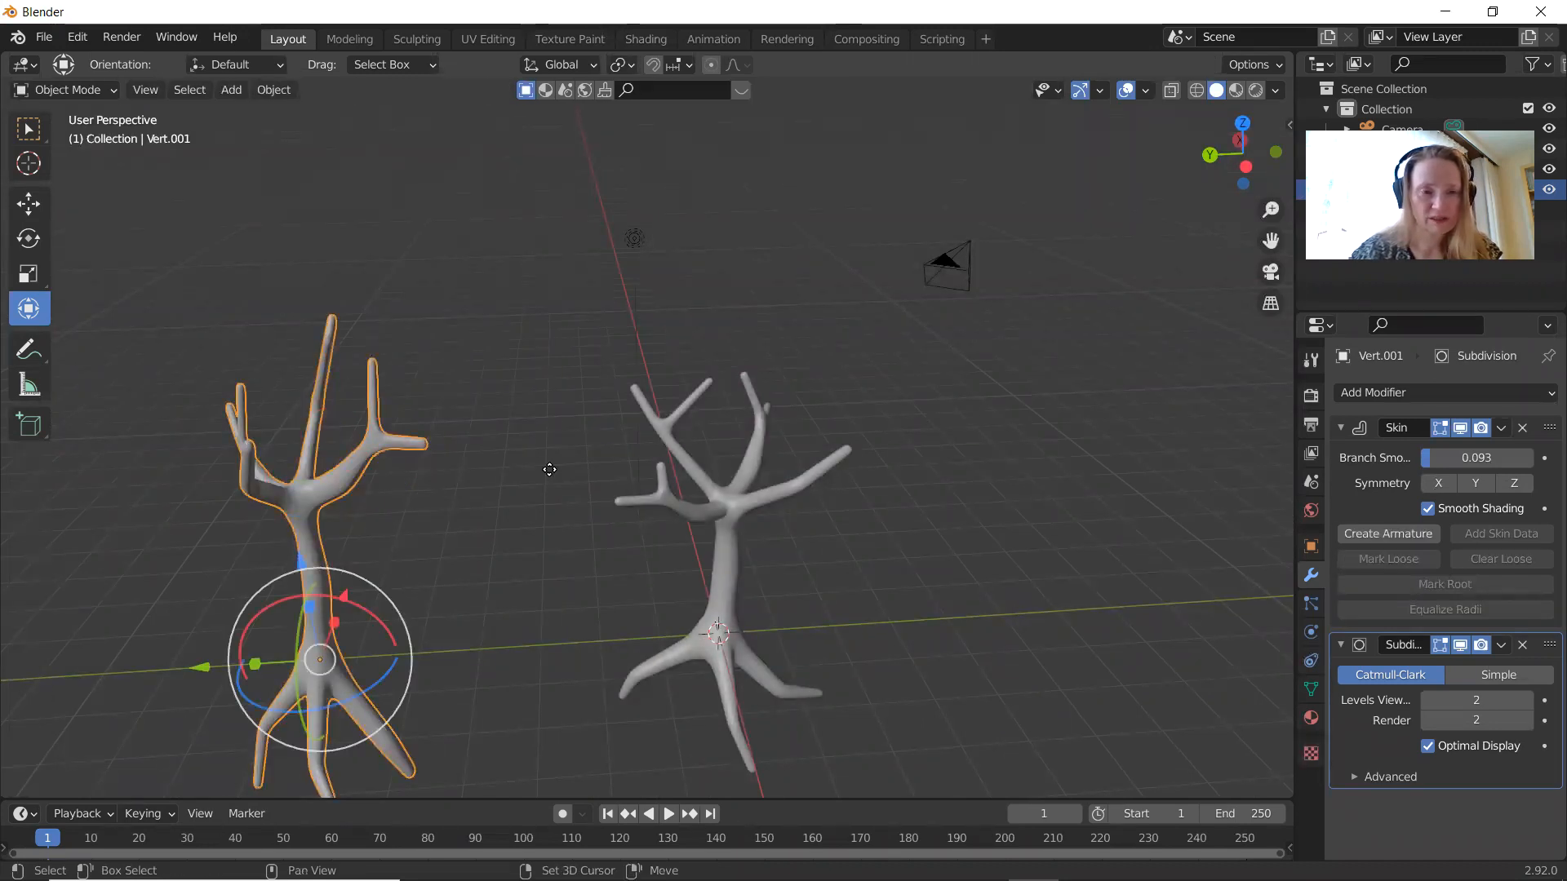
Step: Duplicate the edited tree in place and move the new copy along positive X and negative Y, past the original tree
key(shift+d)
right_click(550, 468)
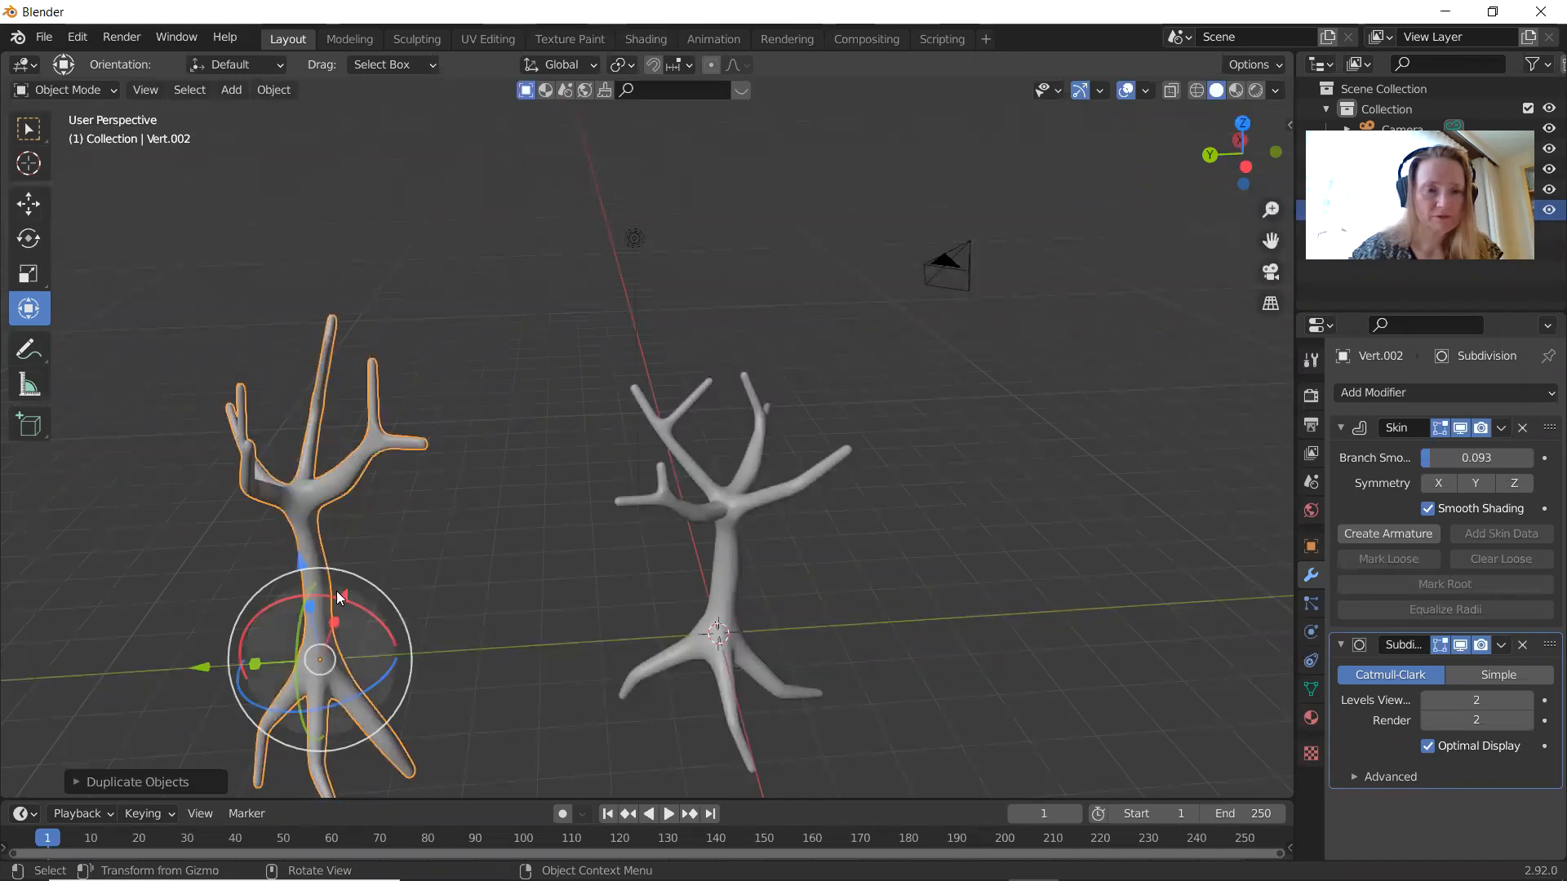
drag(342, 601, 450, 363)
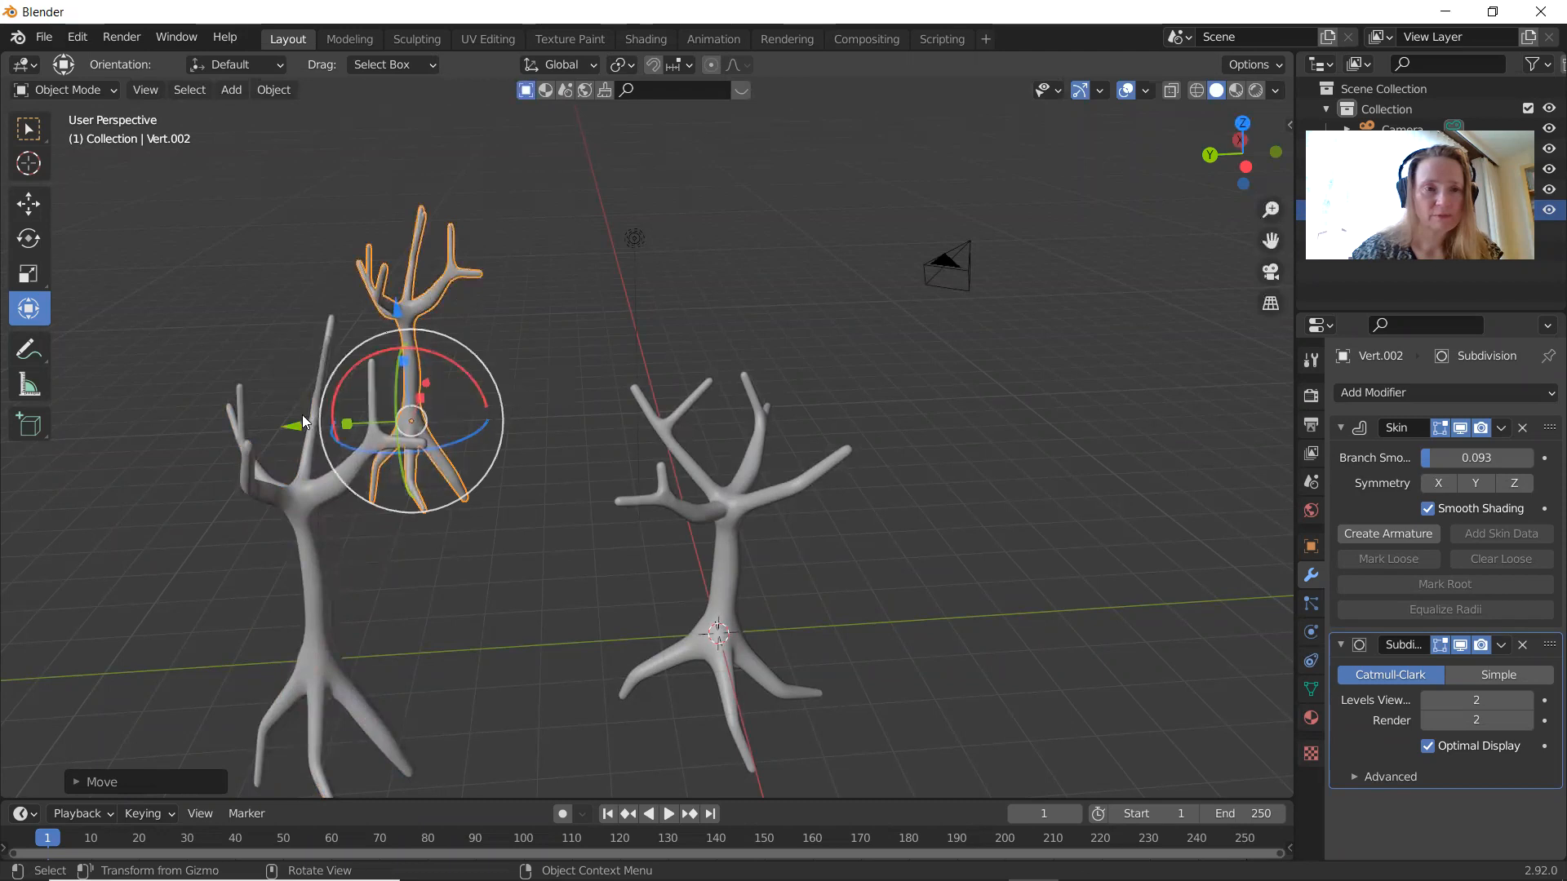
drag(296, 423, 845, 383)
Step: Rotate the third tree into a different upright orientation, shorten it along Z, and lower it toward the ground plane
drag(922, 426, 914, 347)
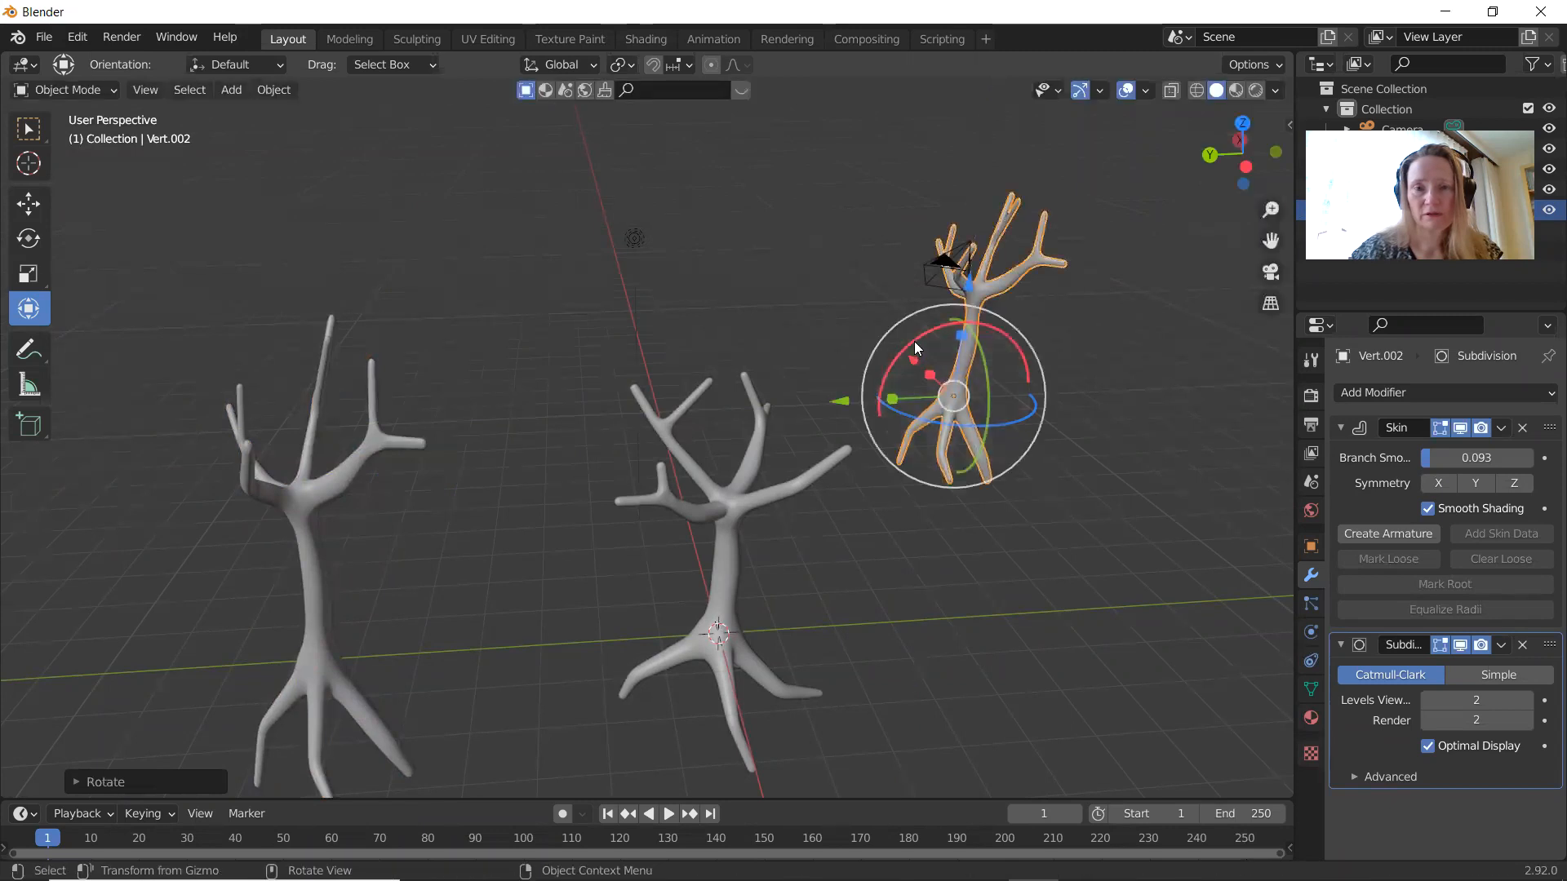
drag(910, 343, 906, 351)
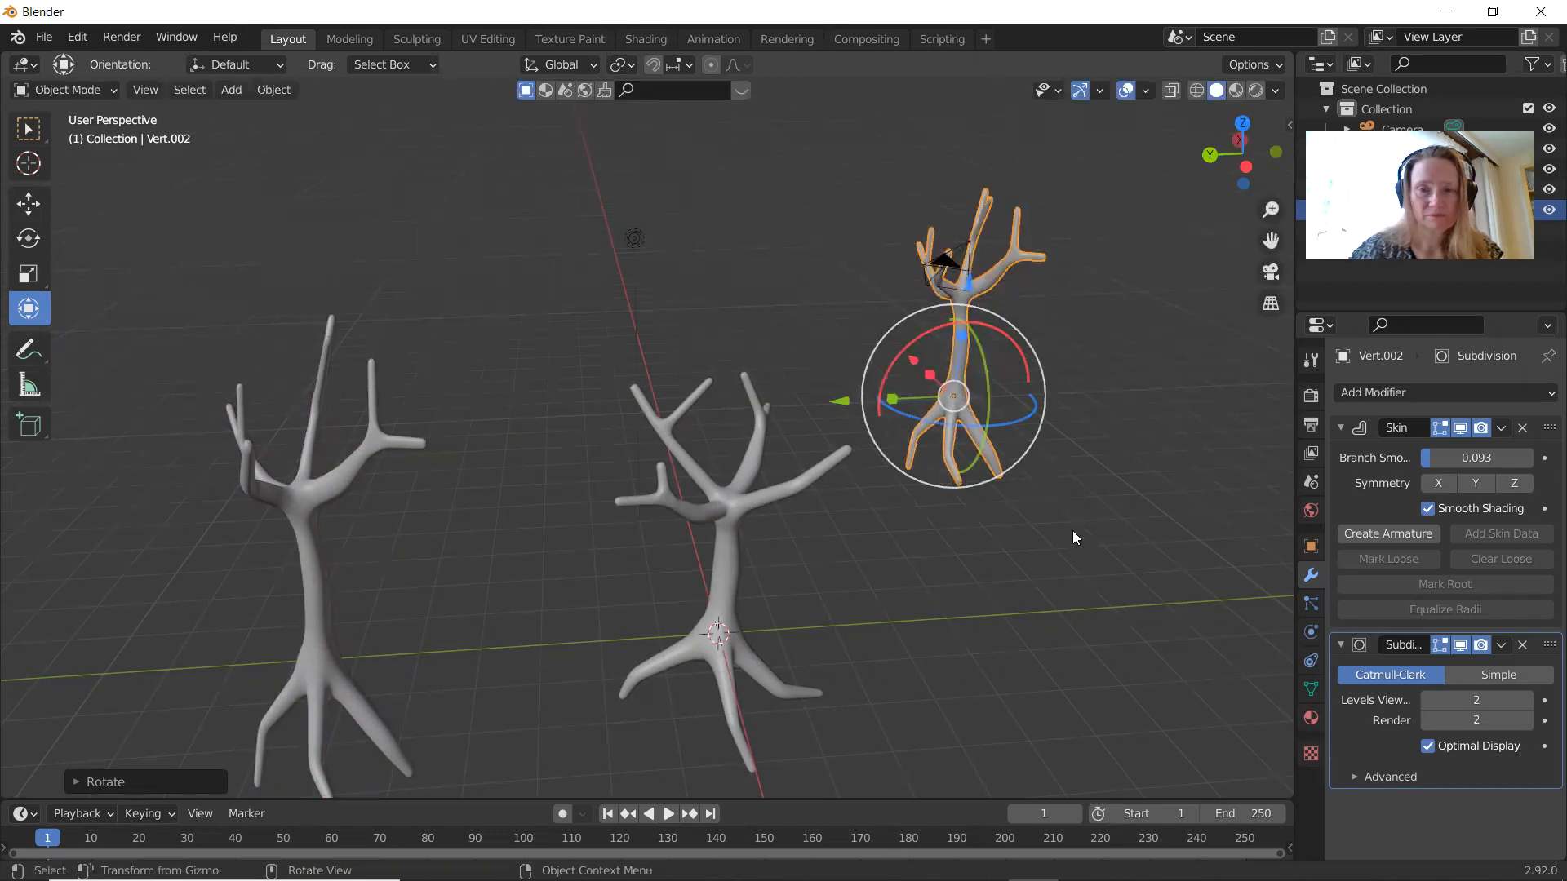
drag(961, 337, 947, 367)
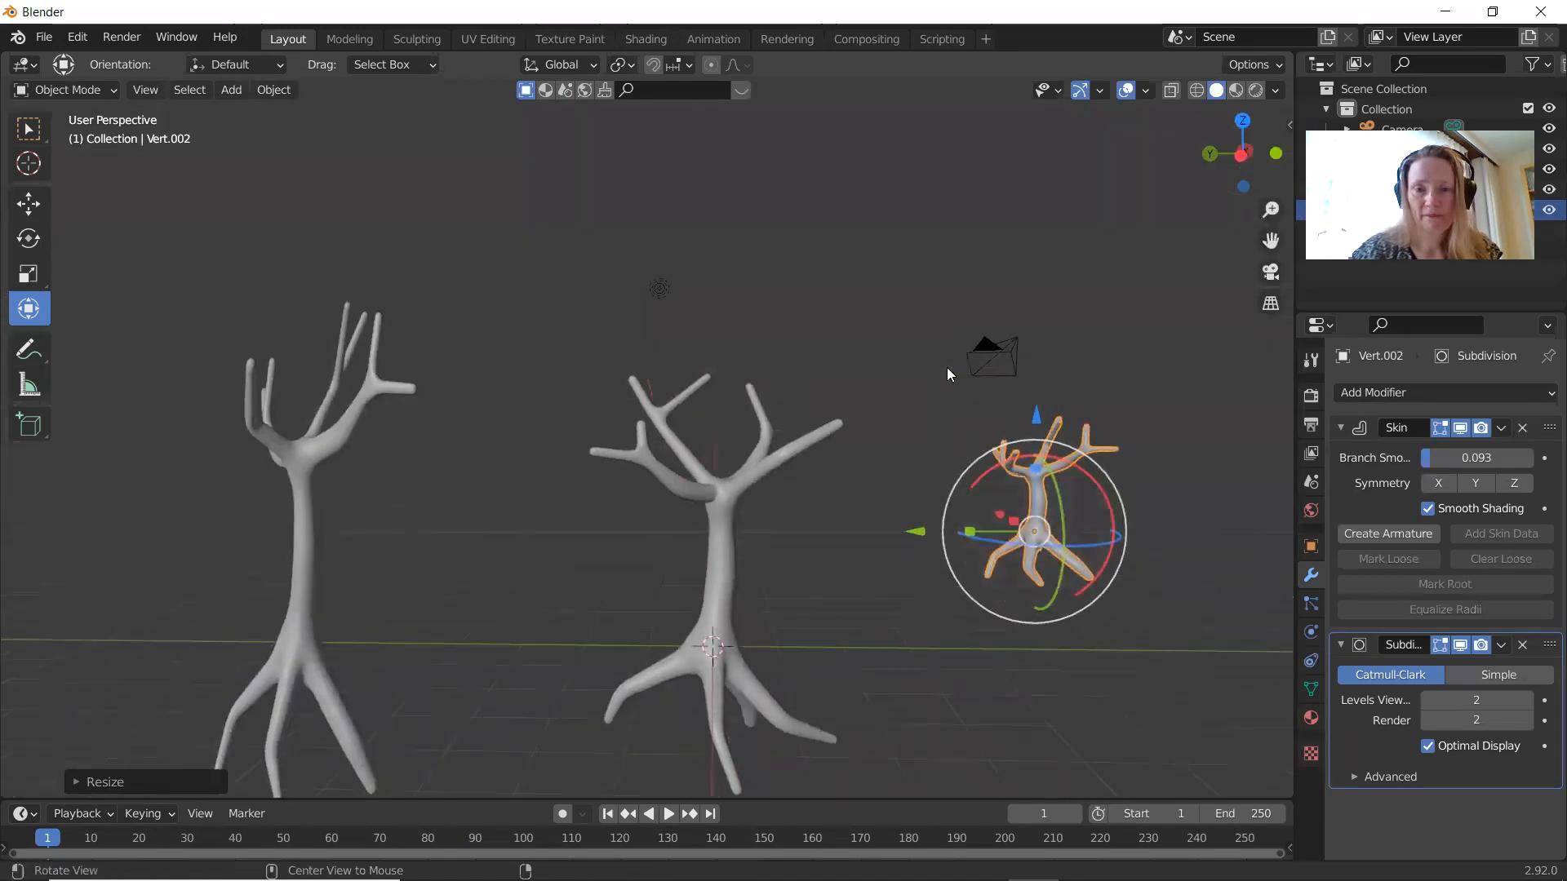
drag(1036, 416, 1043, 459)
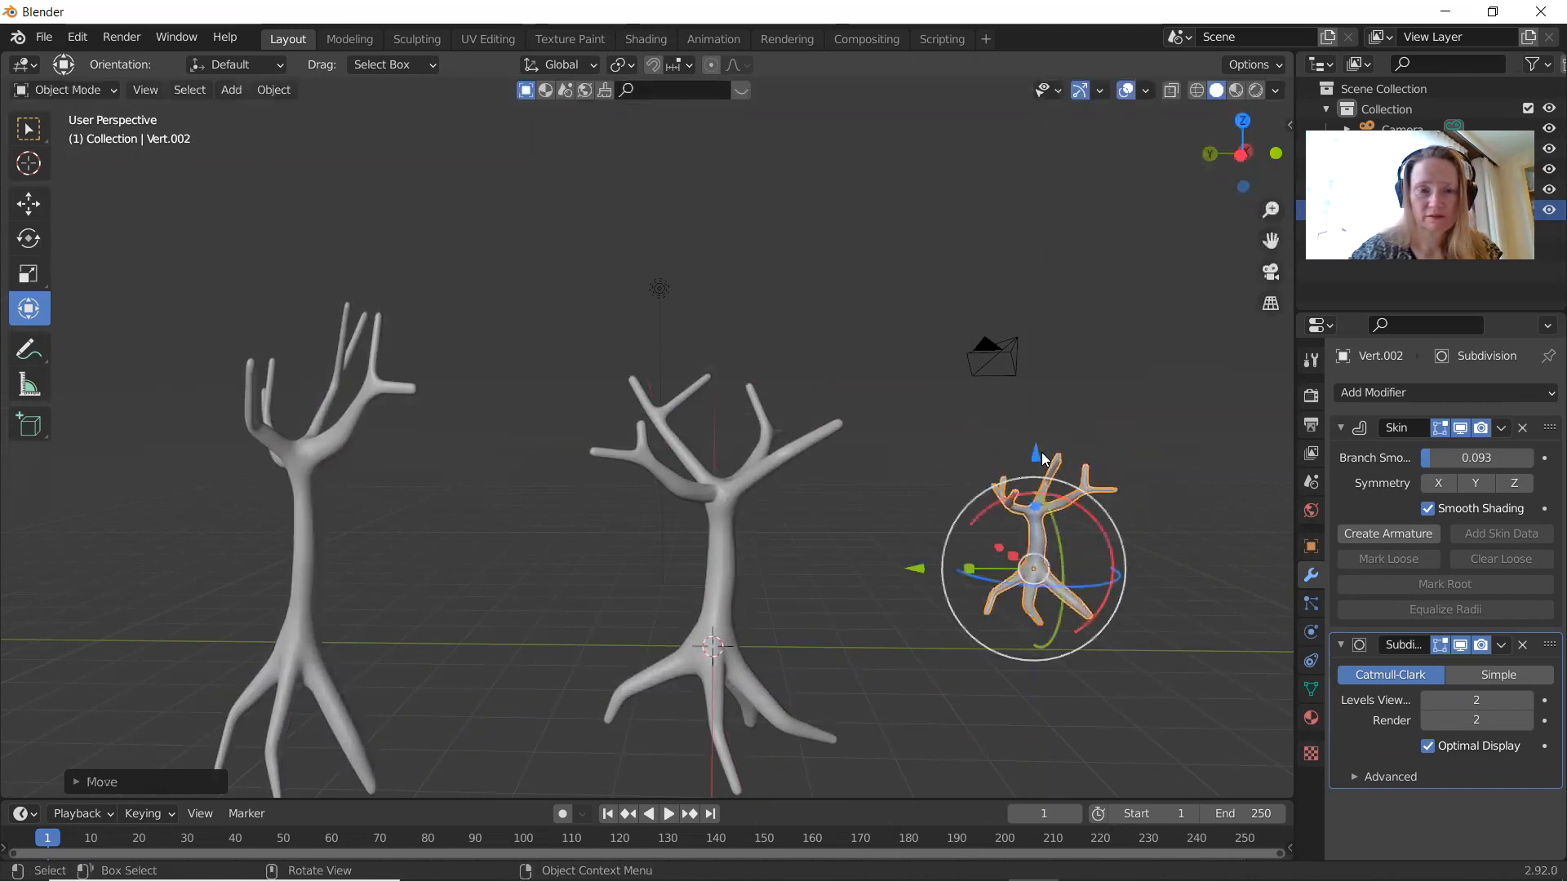
Step: Rename the original tree object as puu1, the tall copy as puu2, and the small copy as puu3
click(745, 483)
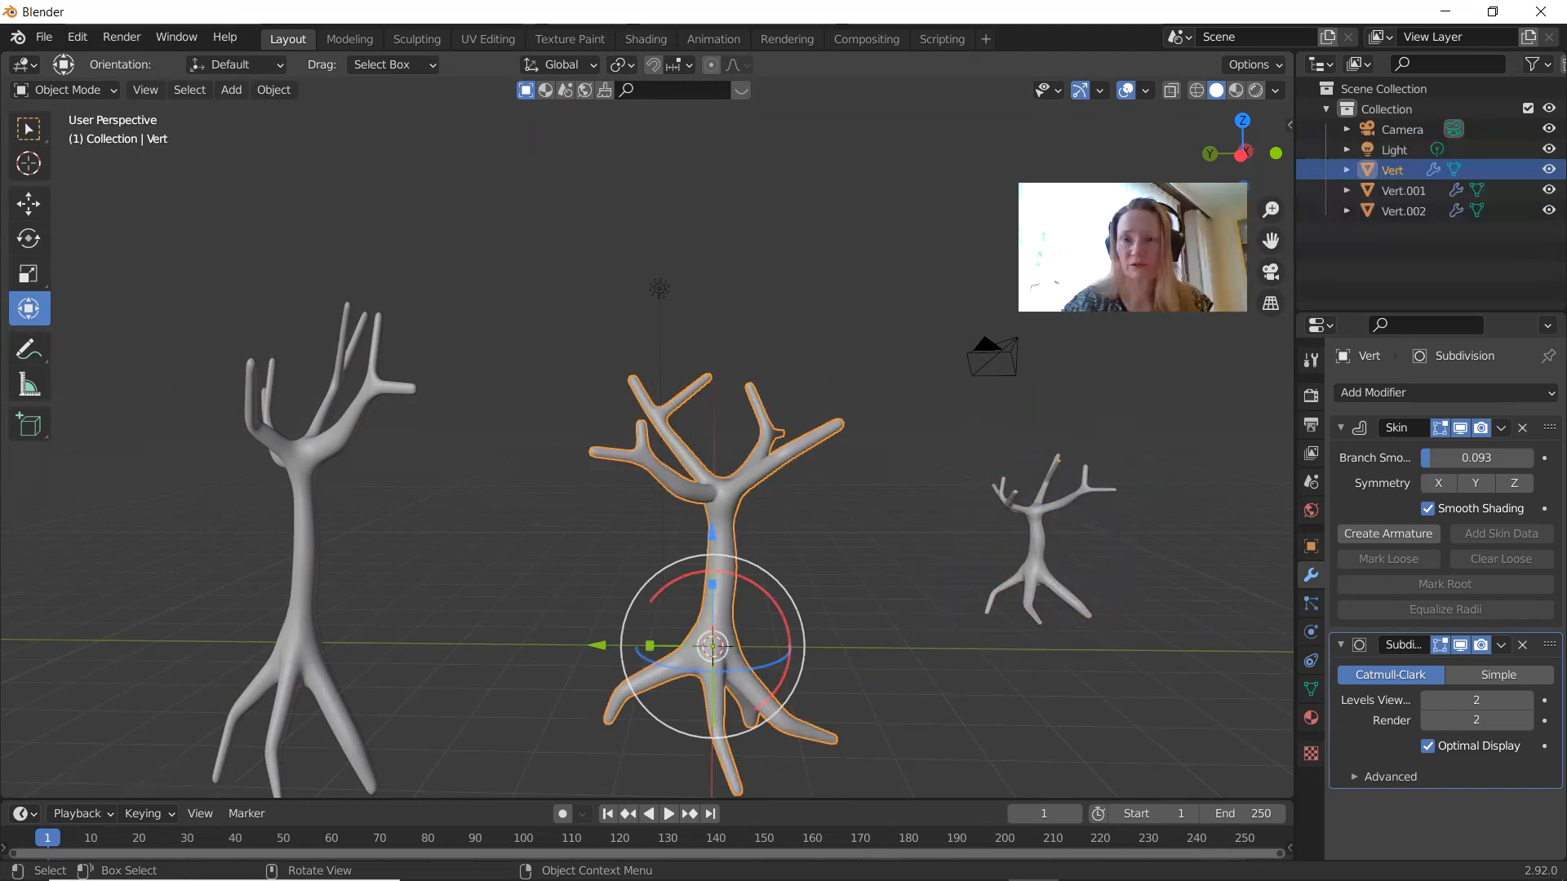
double_click(1395, 169)
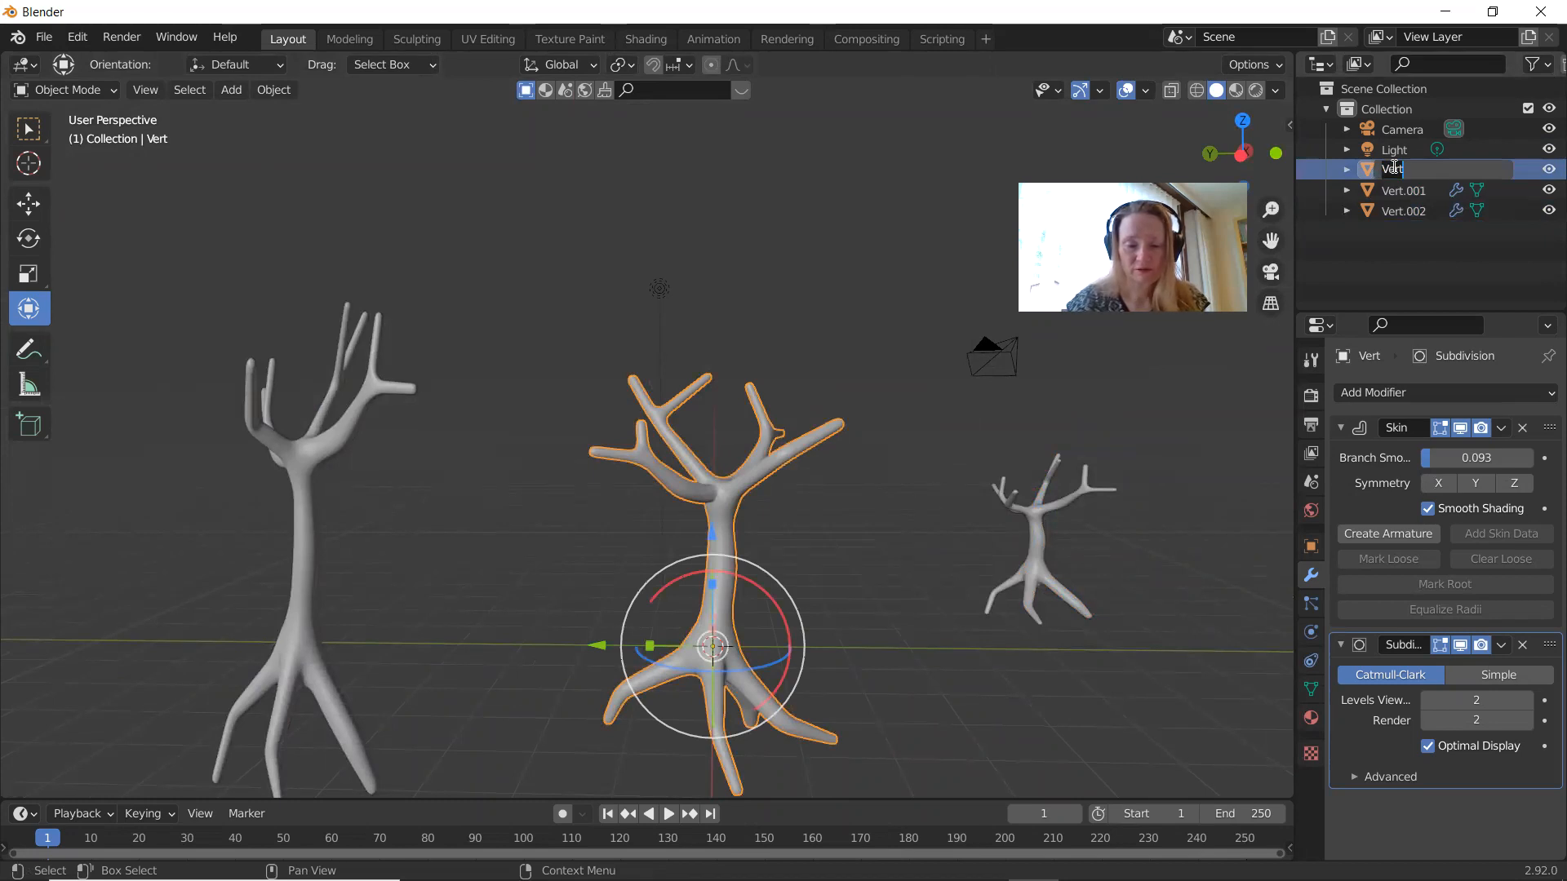
text(puu1)
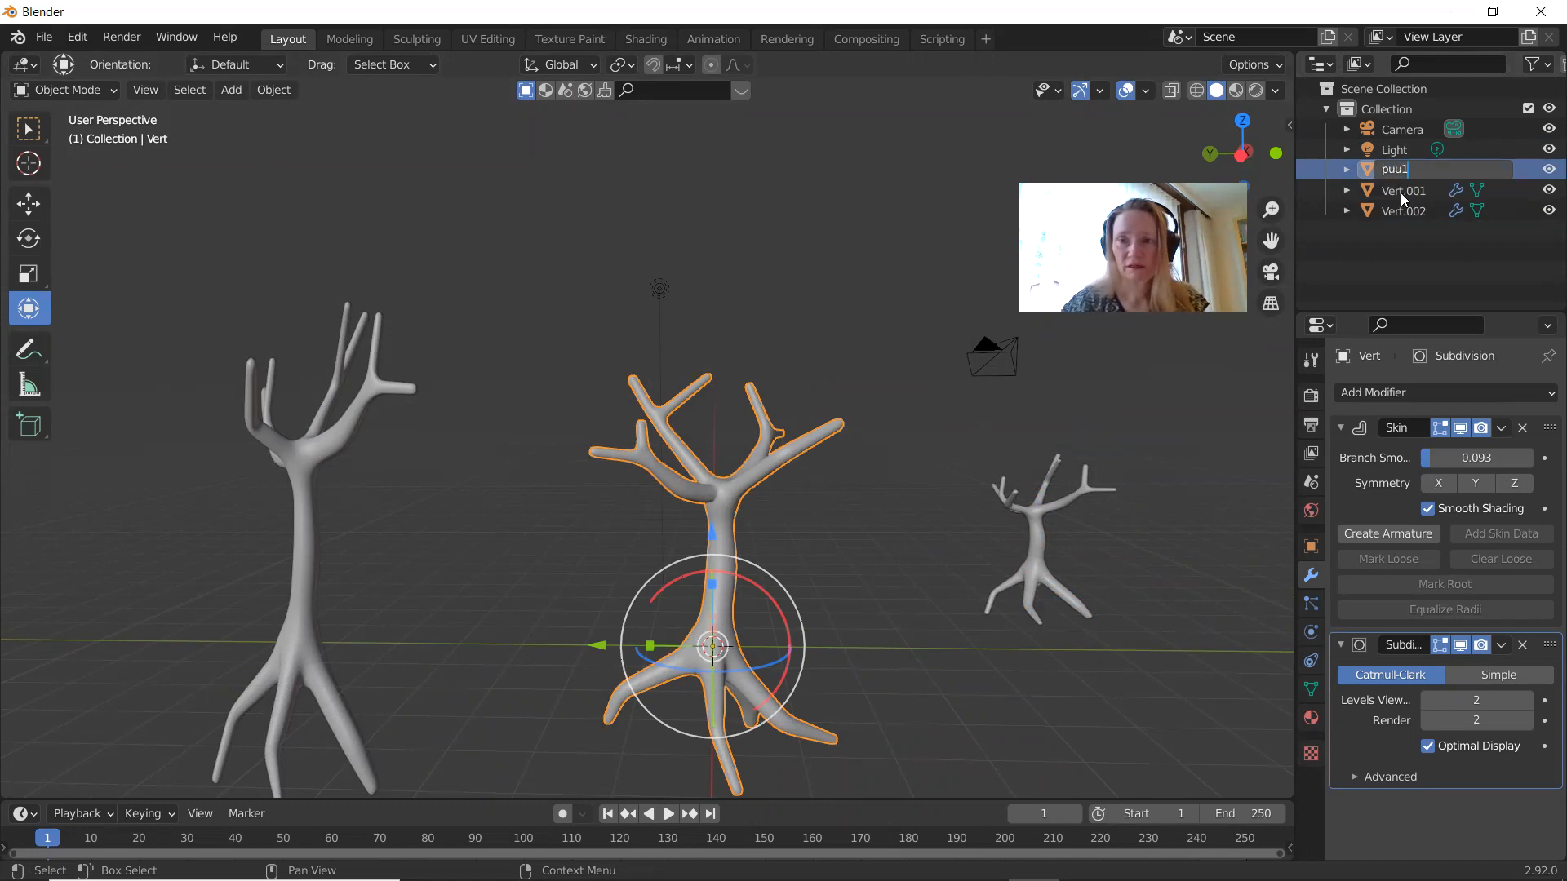
key(Return)
double_click(1400, 191)
text(puu)
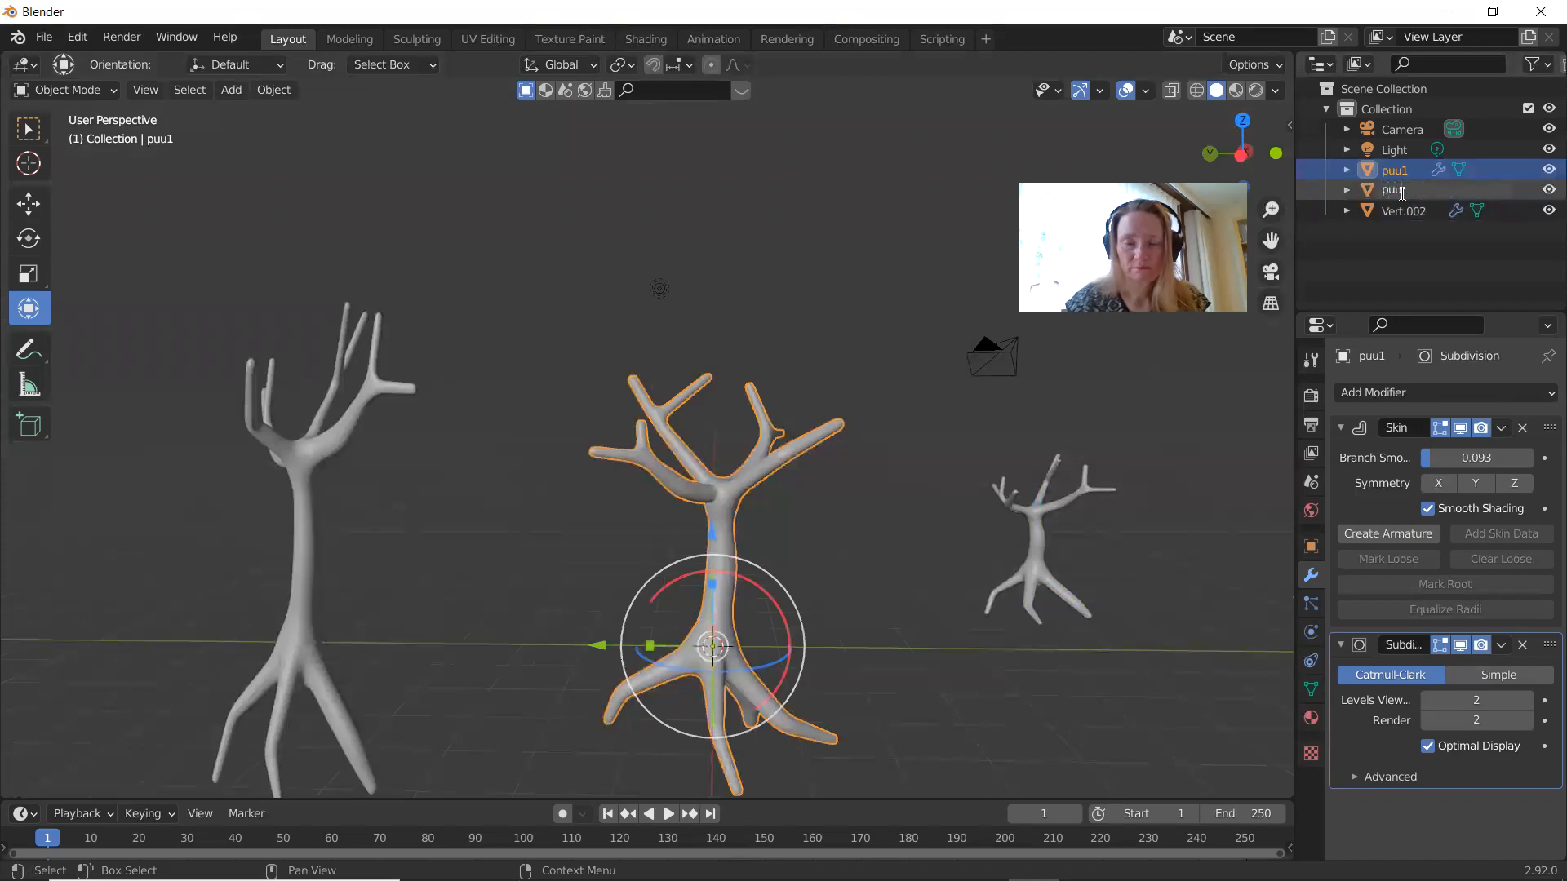
text(2)
key(Return)
double_click(1404, 209)
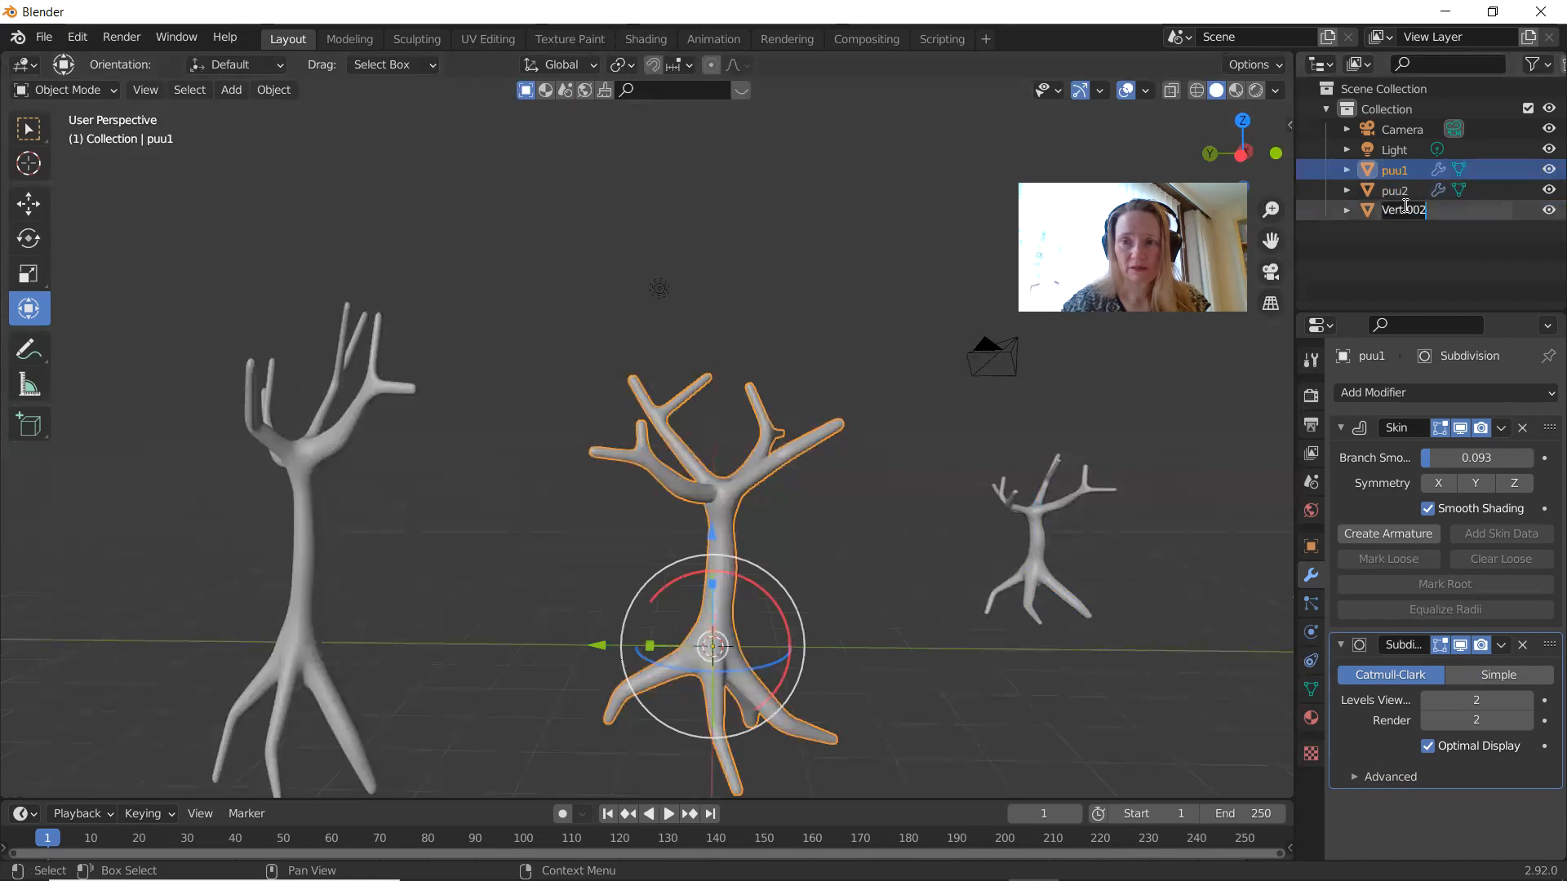
text(puu3)
key(Return)
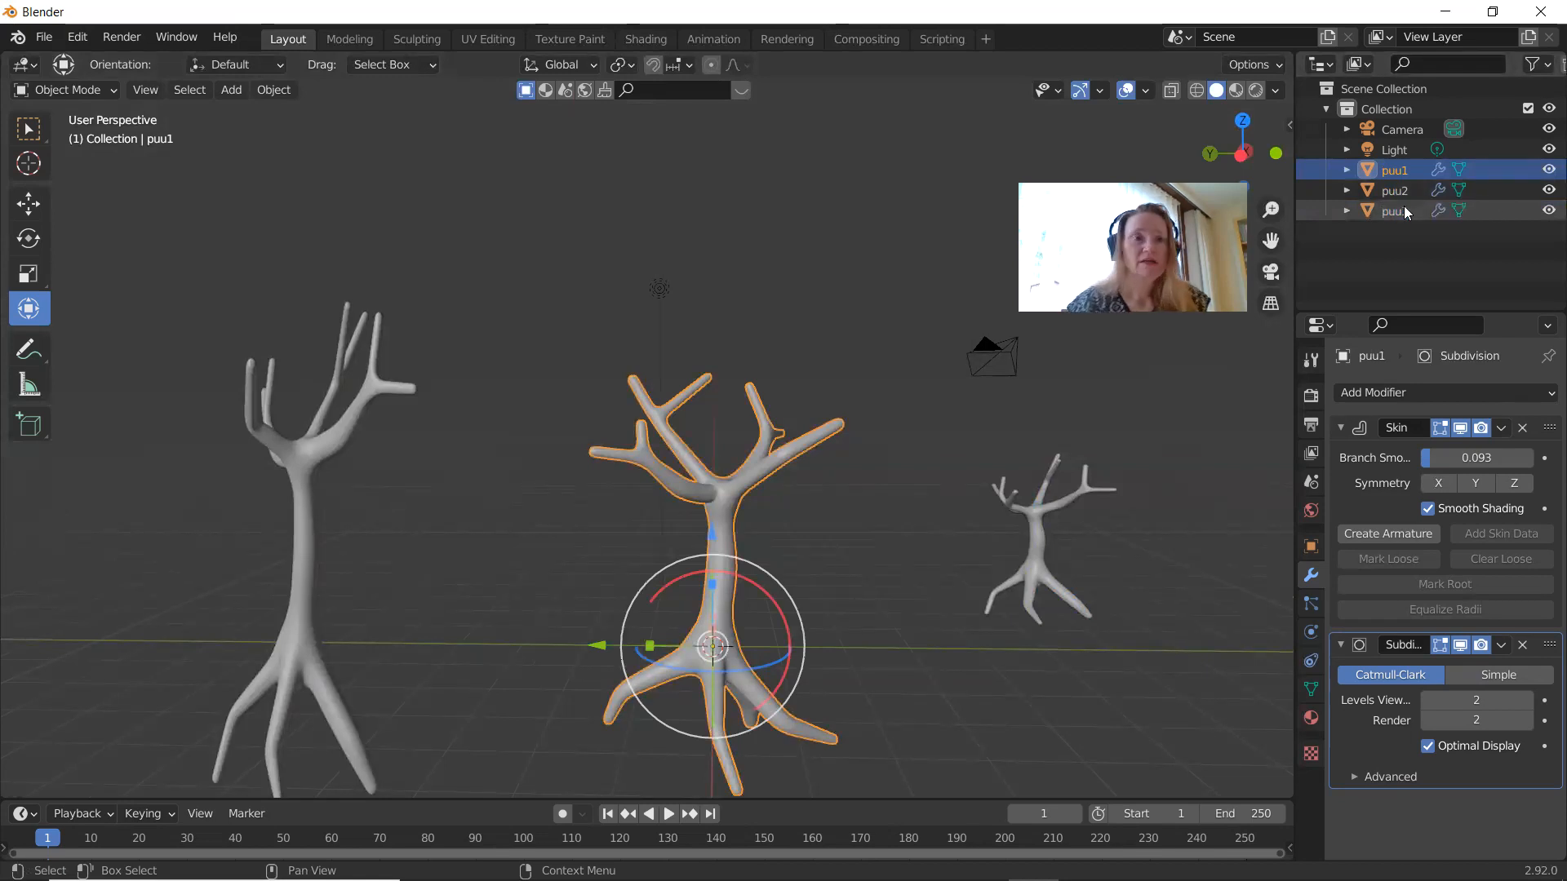
Step: Start saving the scene and choose the kuvat folder inside Documents as the save location
click(43, 38)
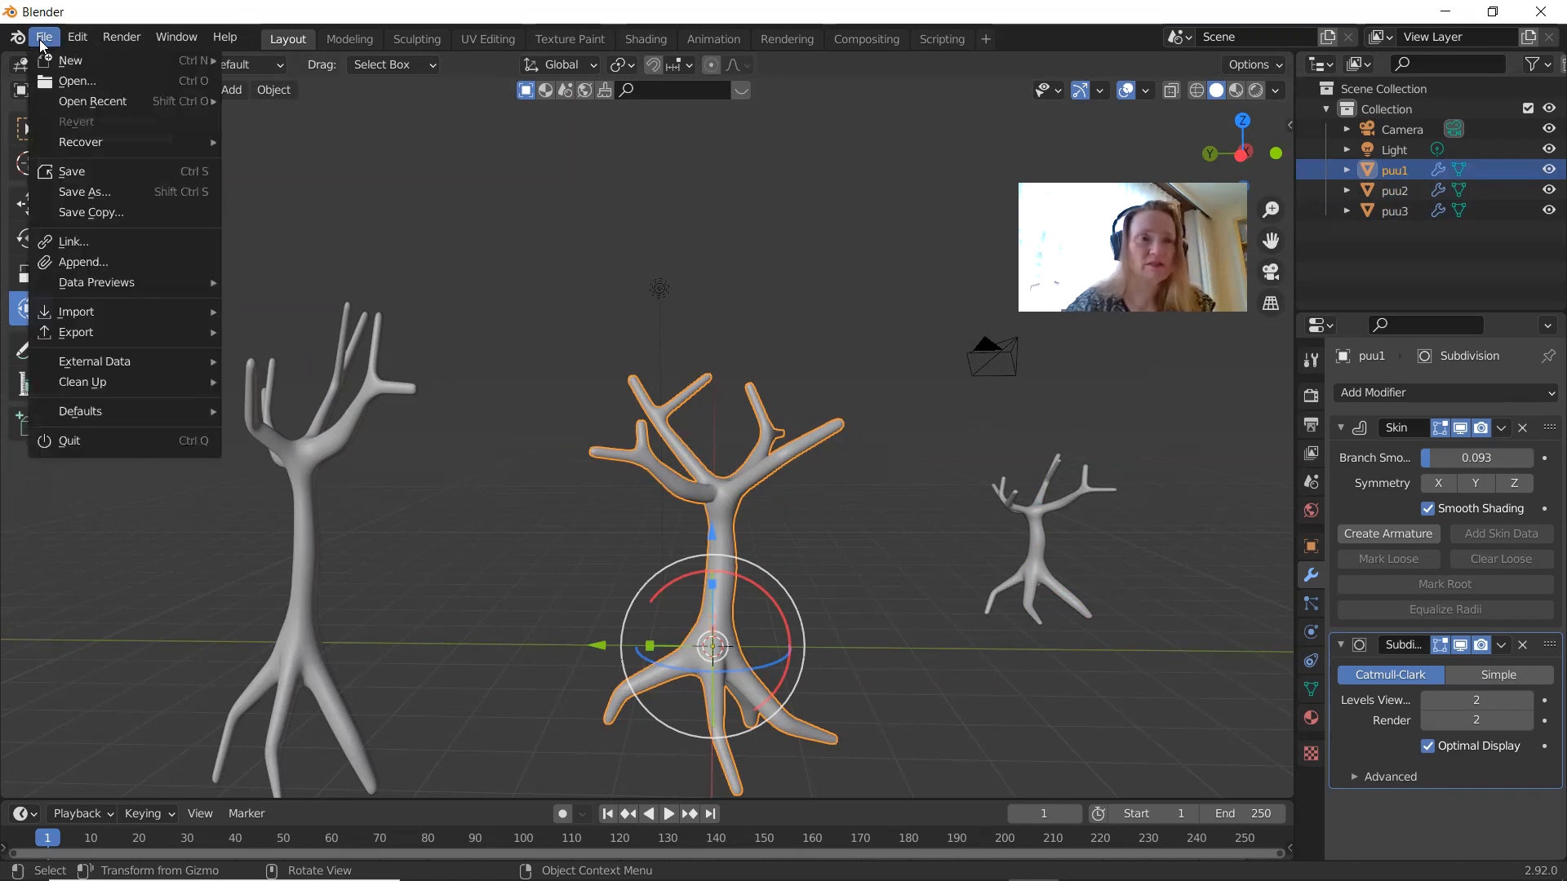
click(105, 171)
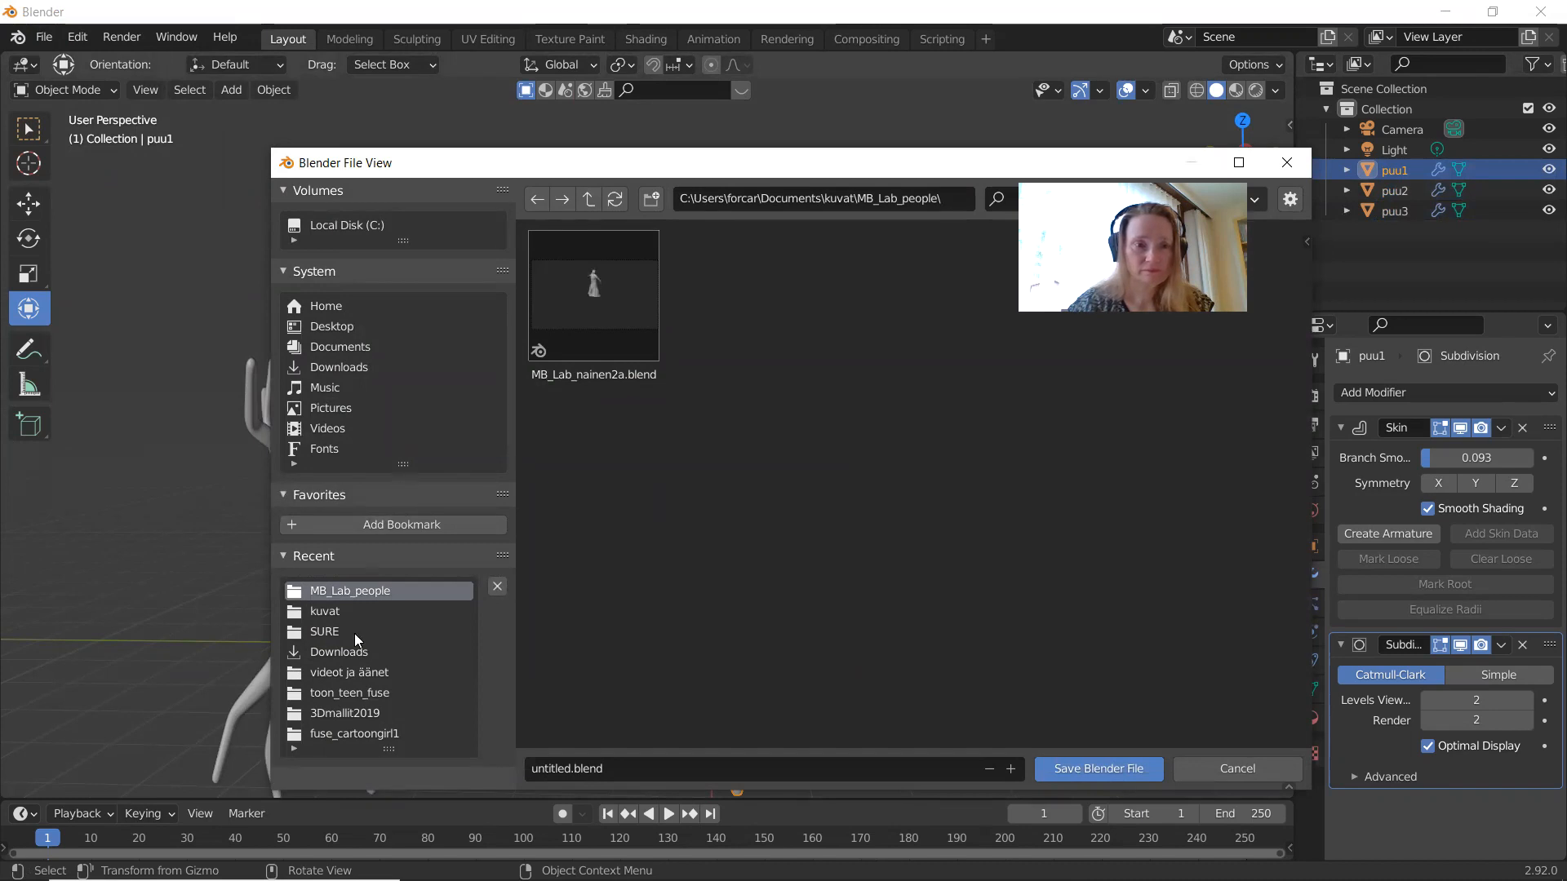
click(343, 610)
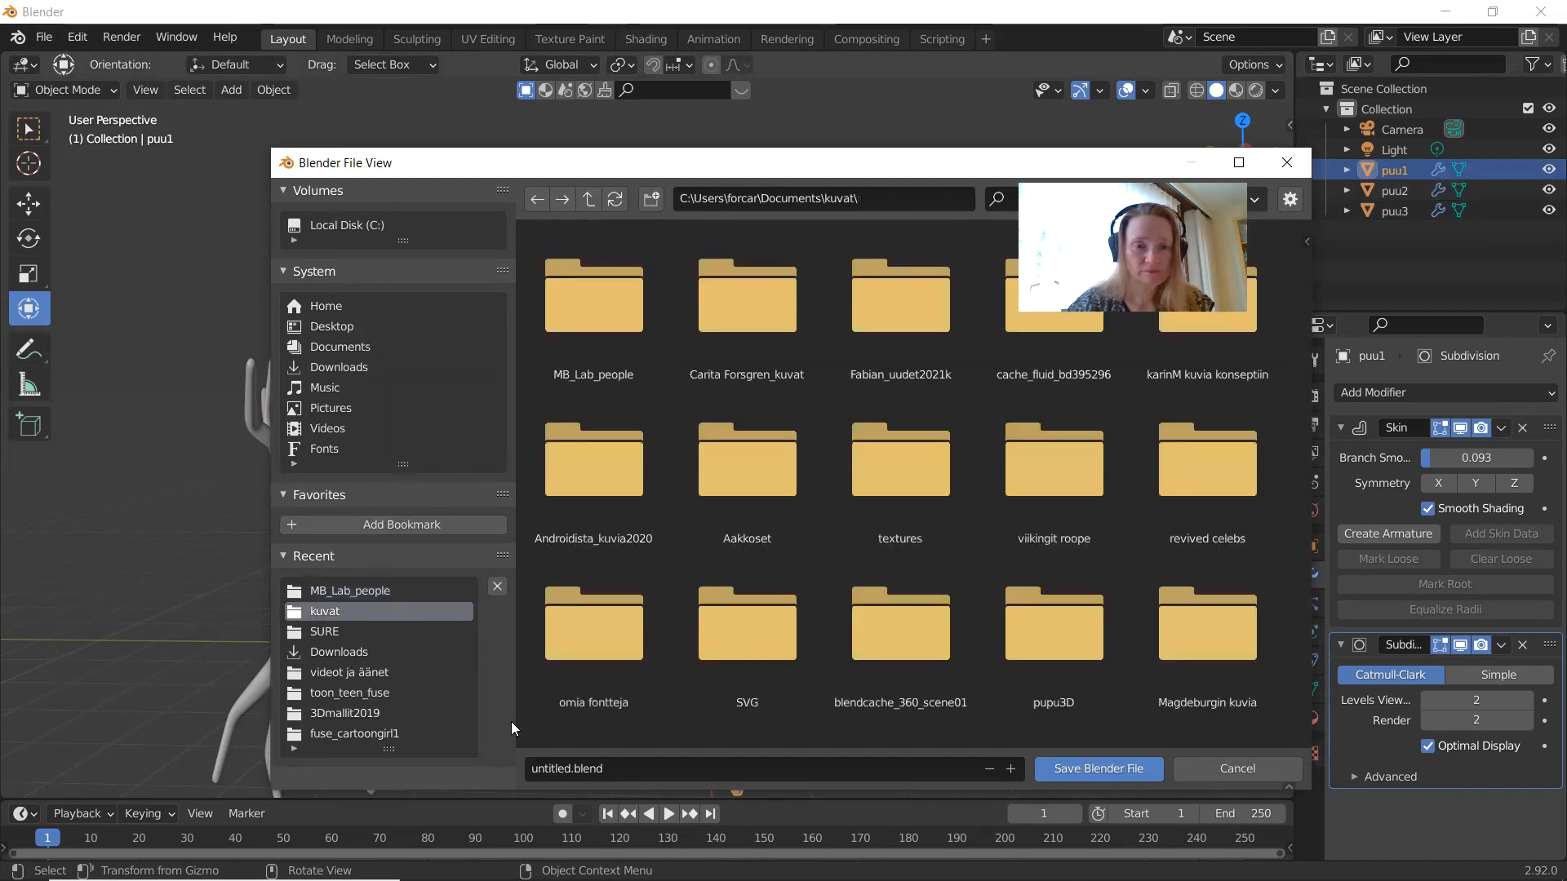
Step: Replace the default file name with tree_lesson1.blend and save the Blender file
click(548, 764)
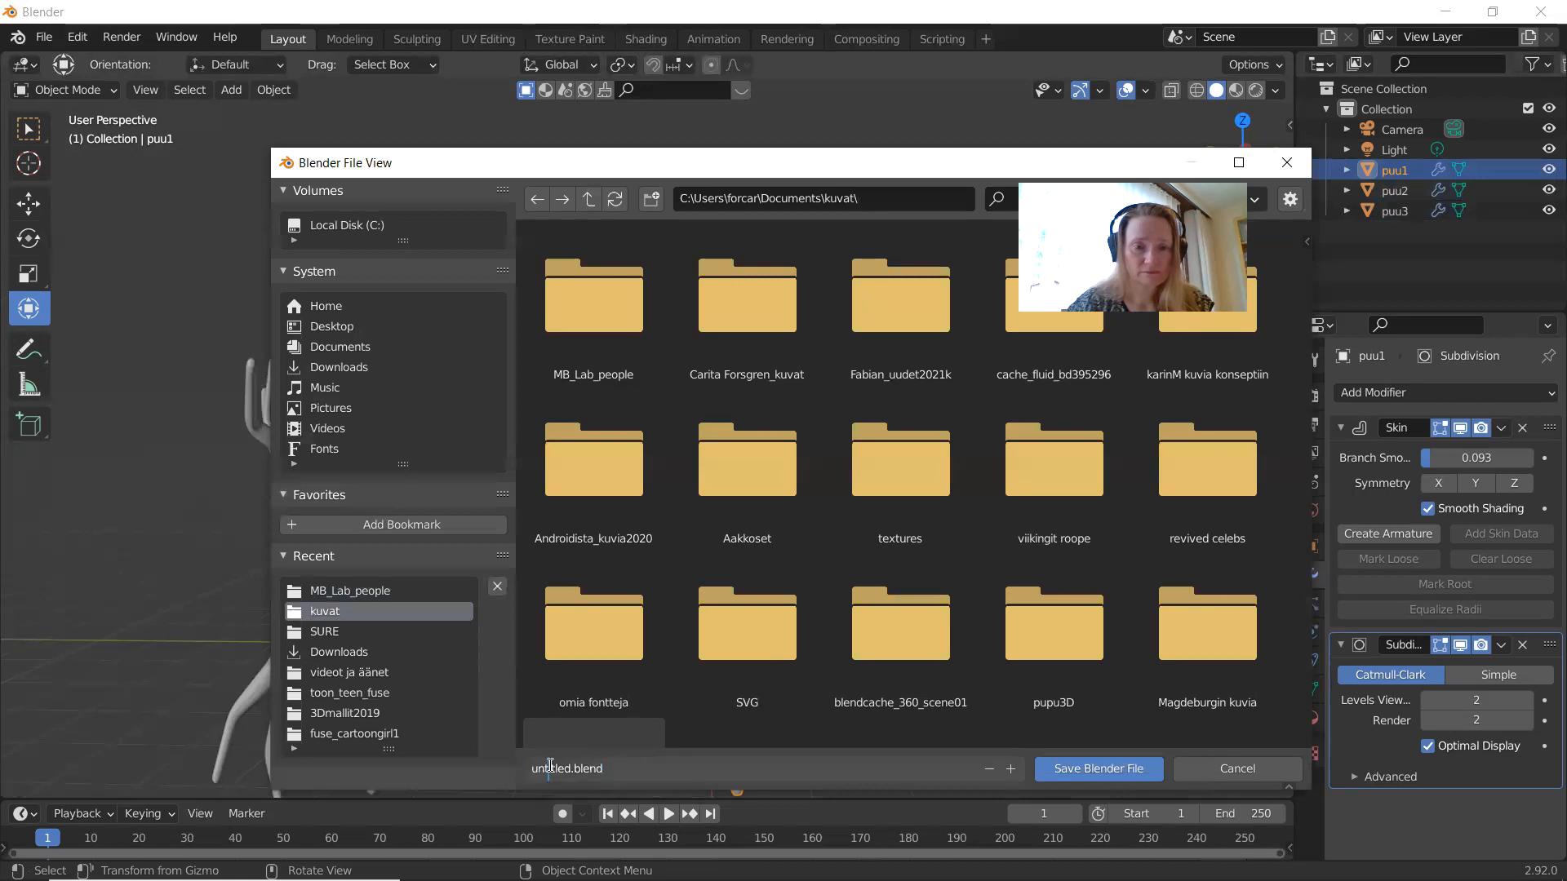
key(BackSpace)
key(BackSpace)
key(BackSpace)
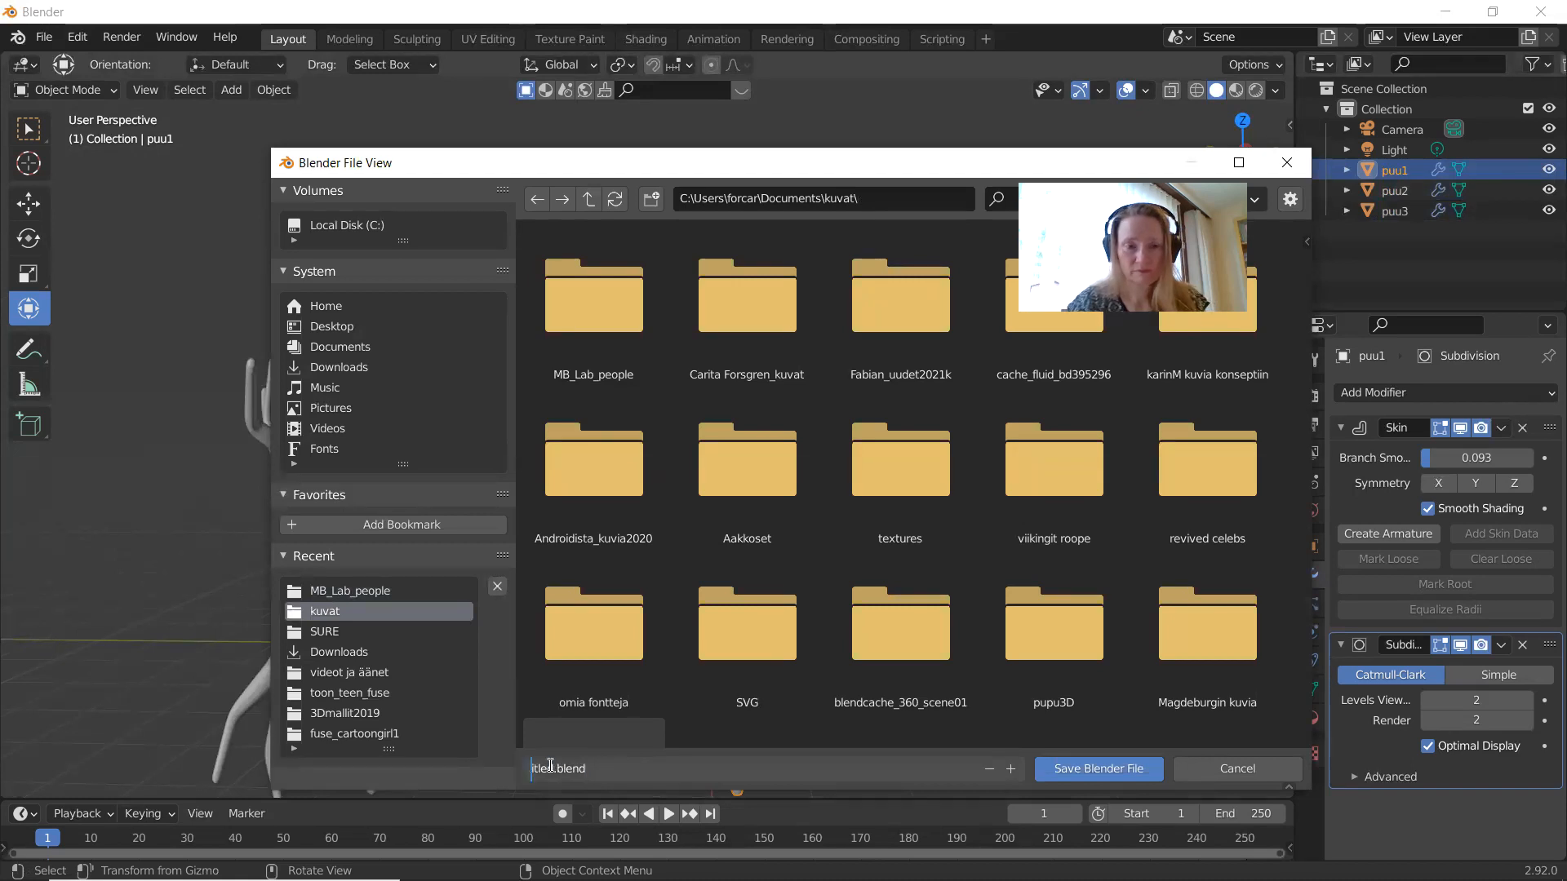
key(Delete)
key(Delete)
key(Delete)
key(Delete)
key(Delete)
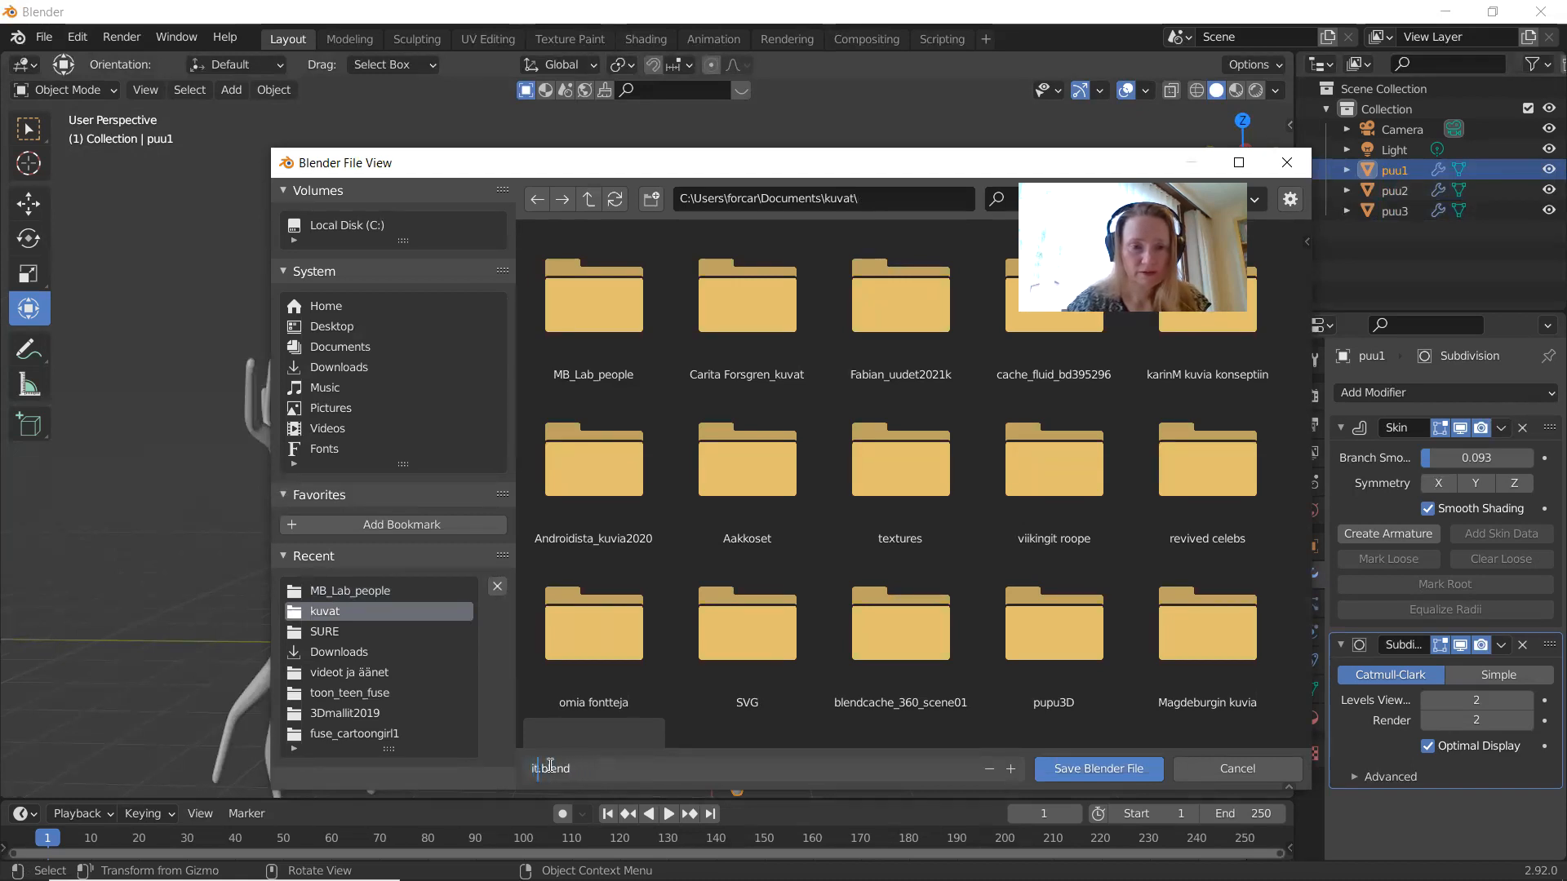
text(tree)
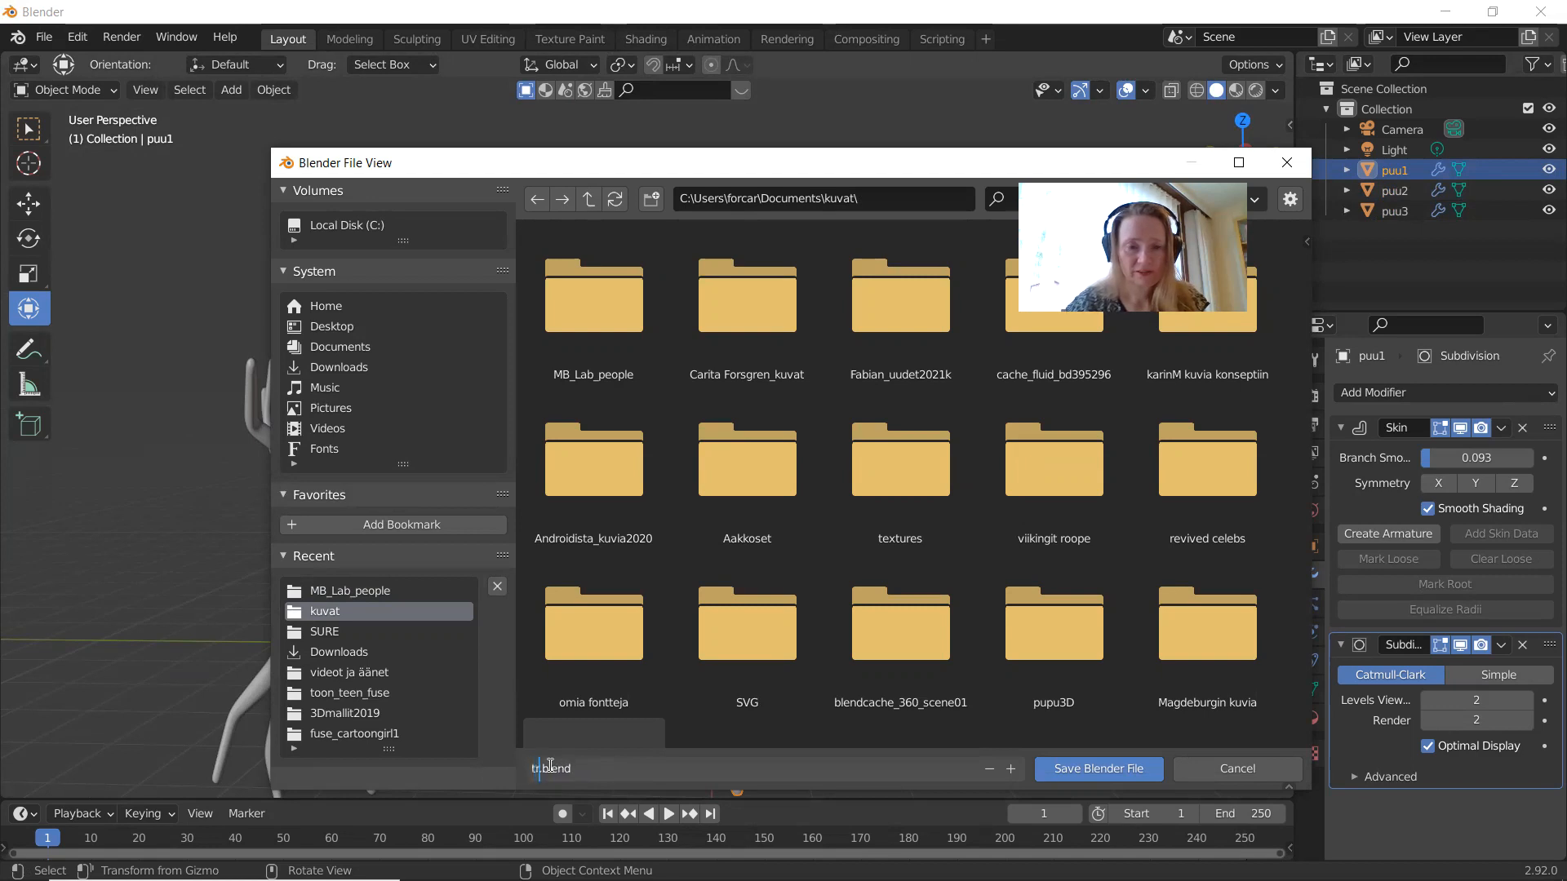
text(_s)
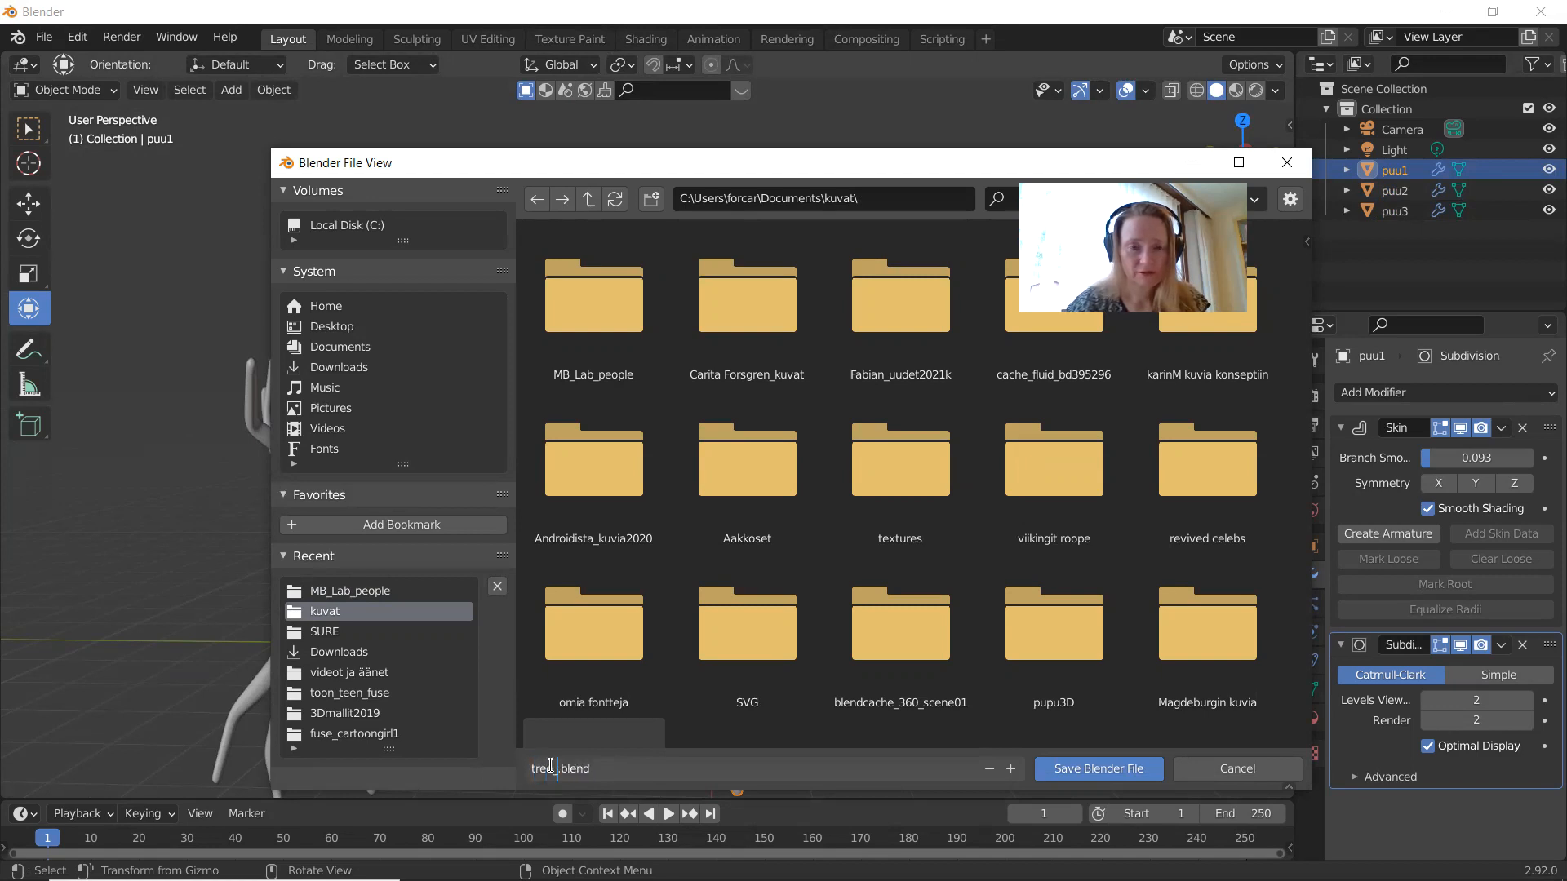
key(BackSpace)
text(lesson1)
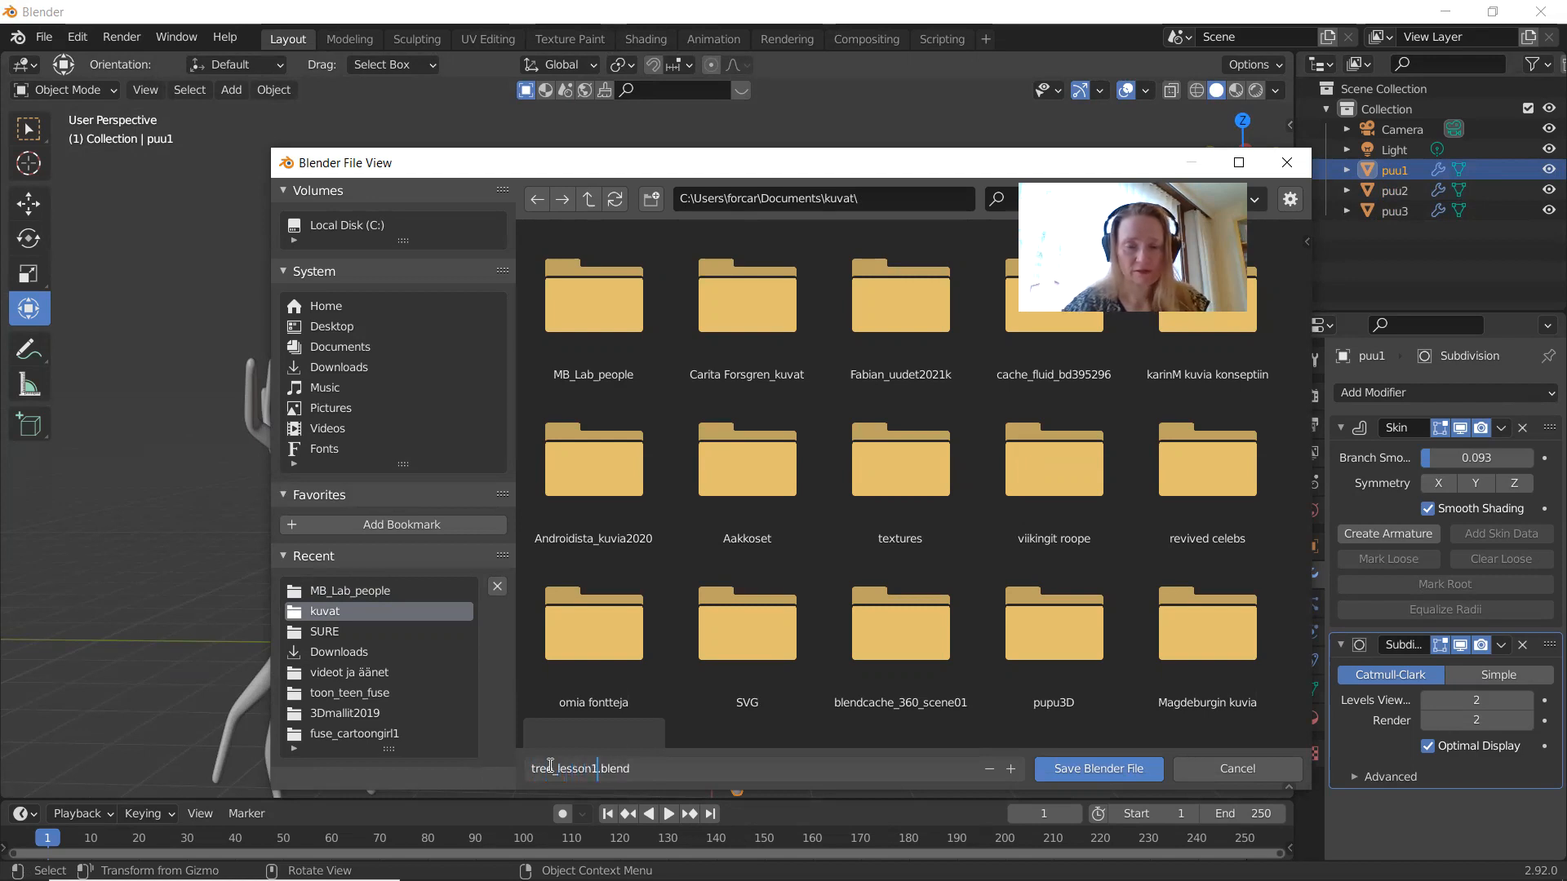
click(1102, 770)
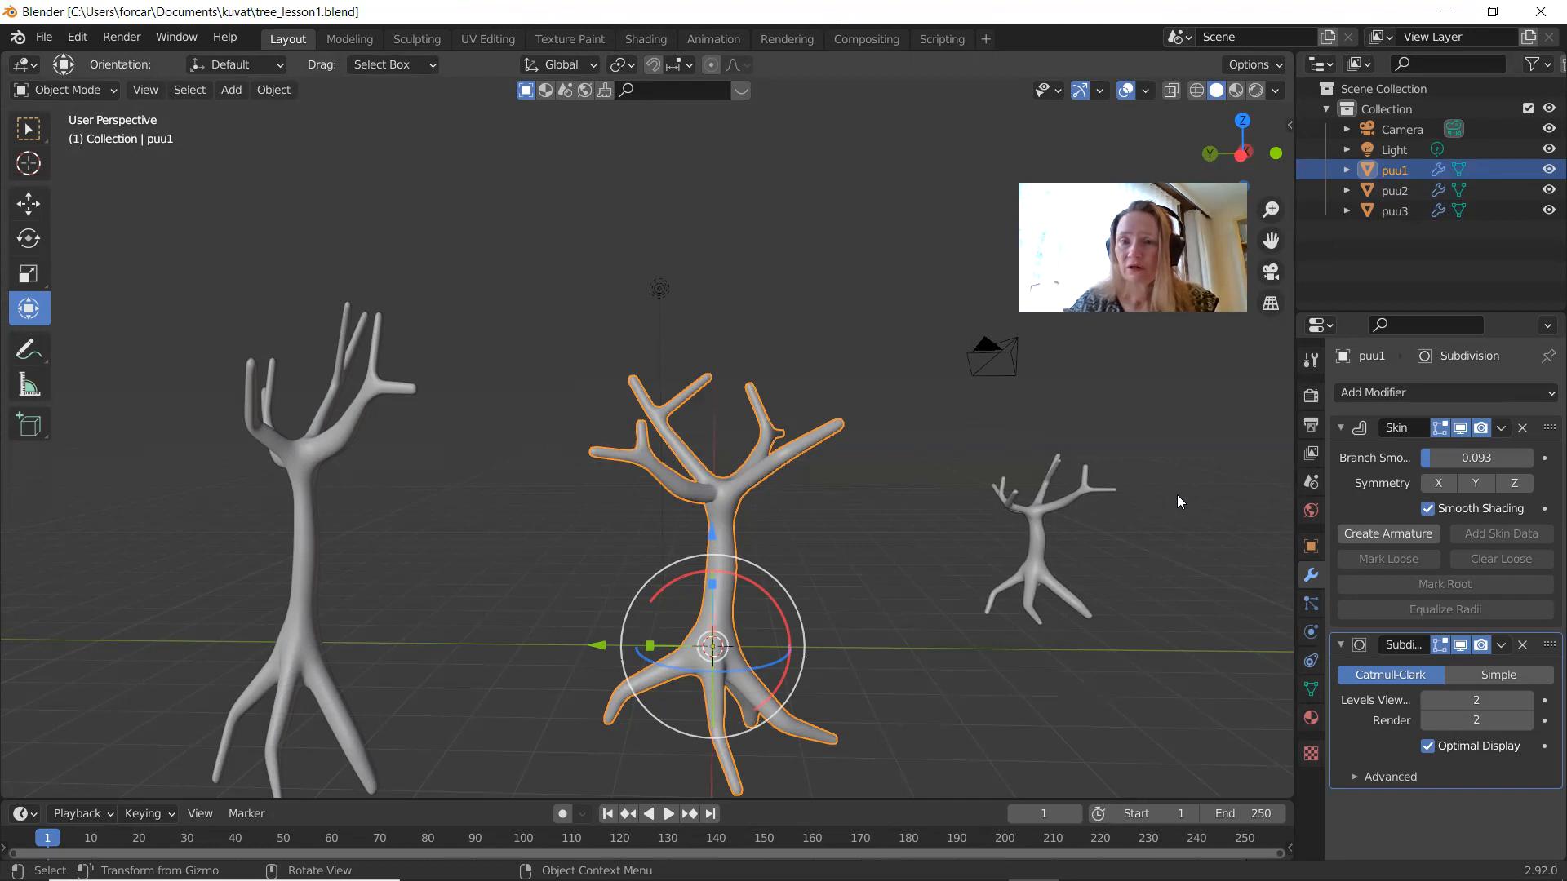
Step: Deselect the trees and add a new empty collection directly under the Scene Collection
click(1379, 243)
right_click(1378, 241)
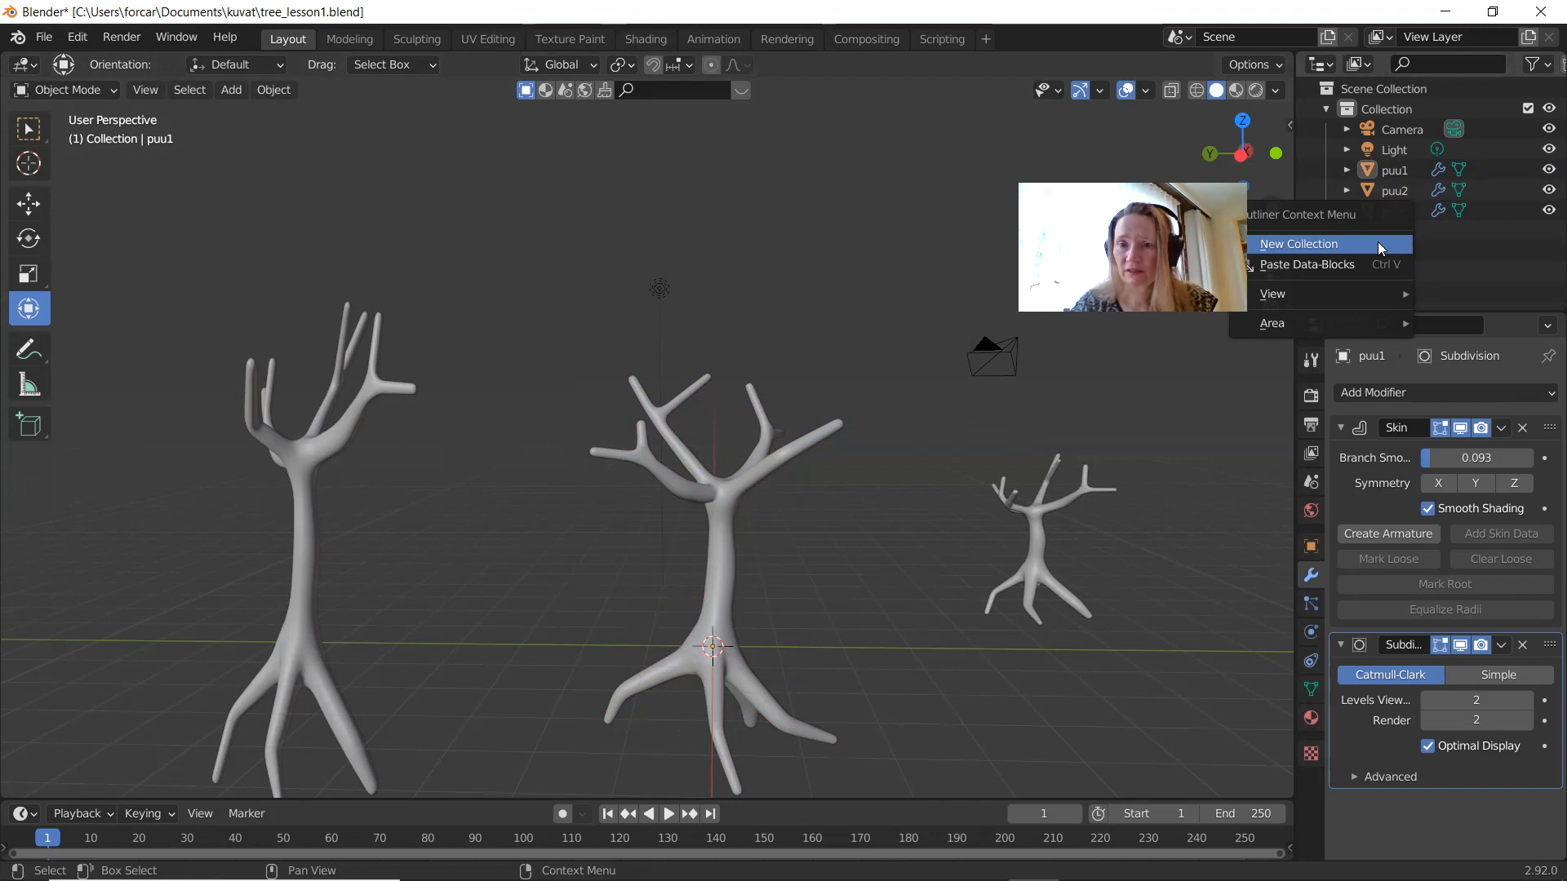
click(1378, 243)
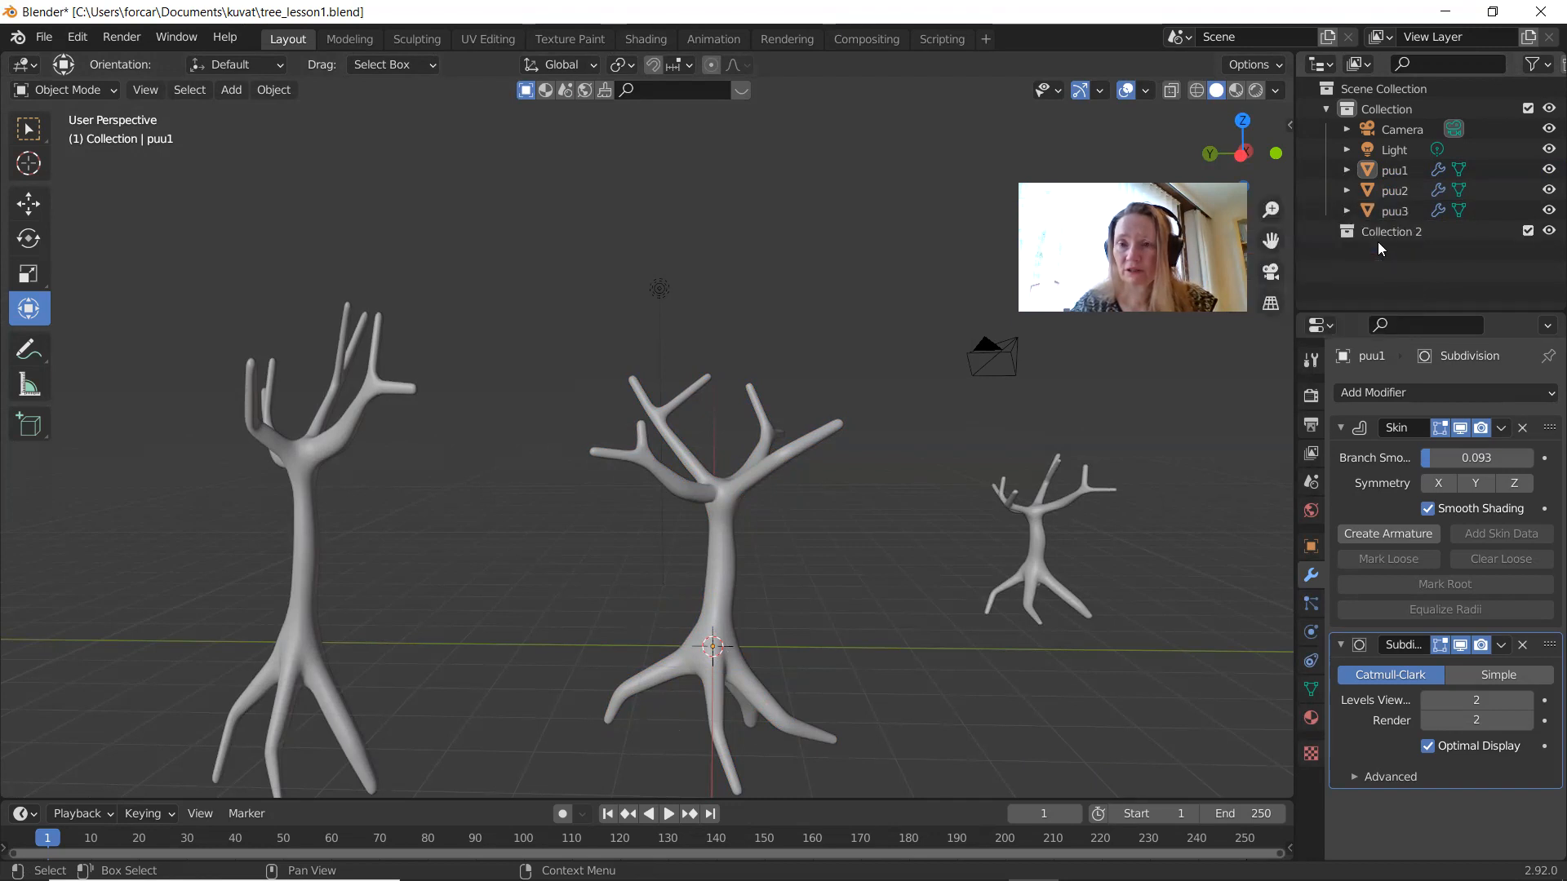
Step: Move the objects puu1, puu2 and puu3 into Collection 2 and rename that collection puut
click(1382, 170)
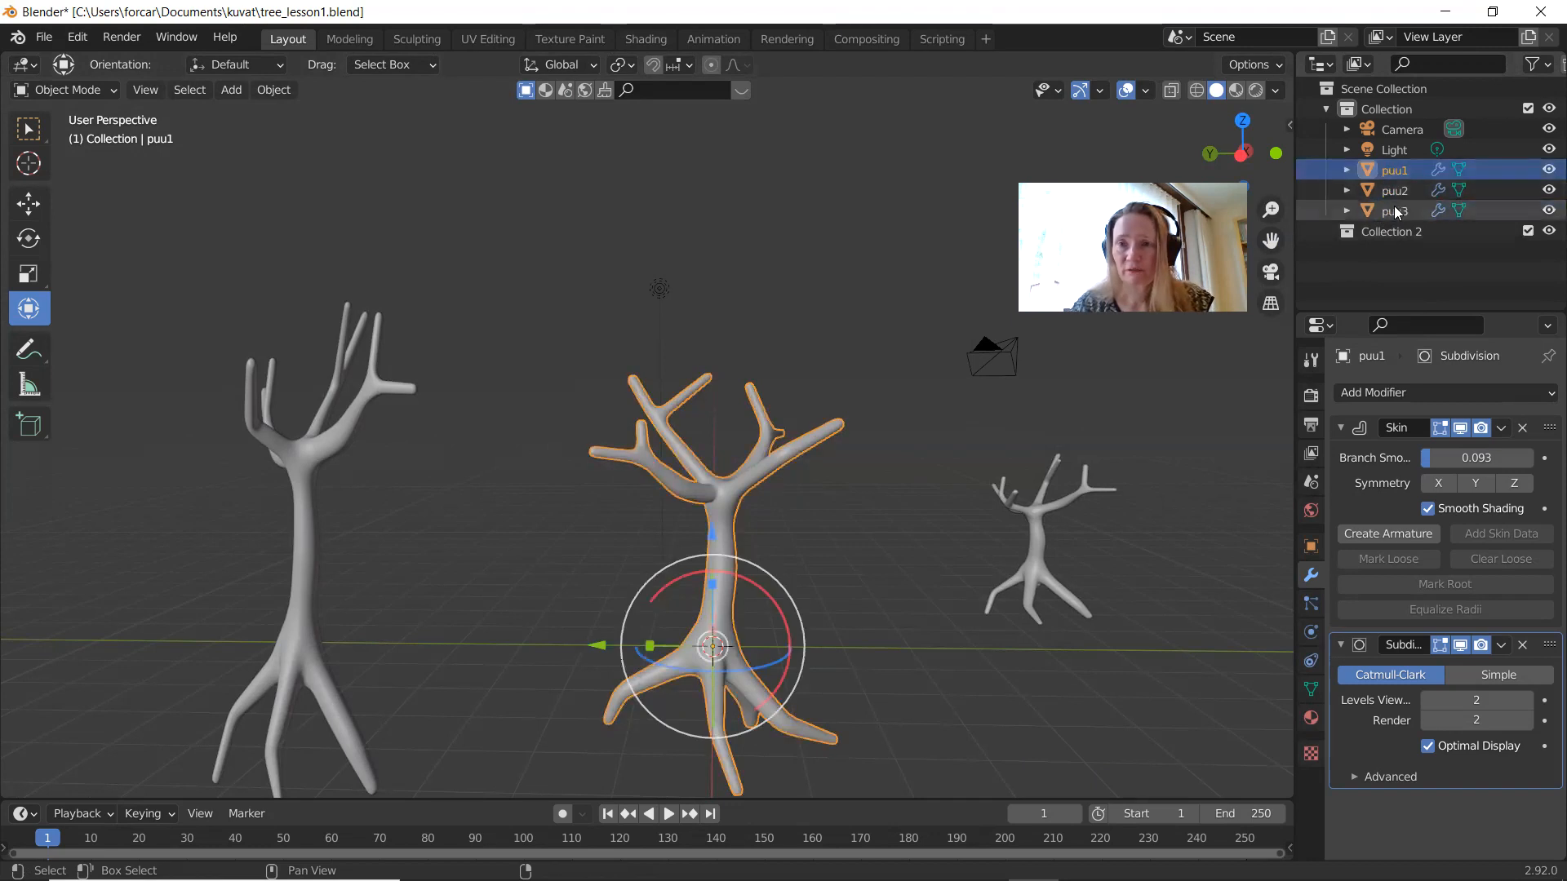
shift+click(1394, 206)
drag(1394, 205, 1401, 228)
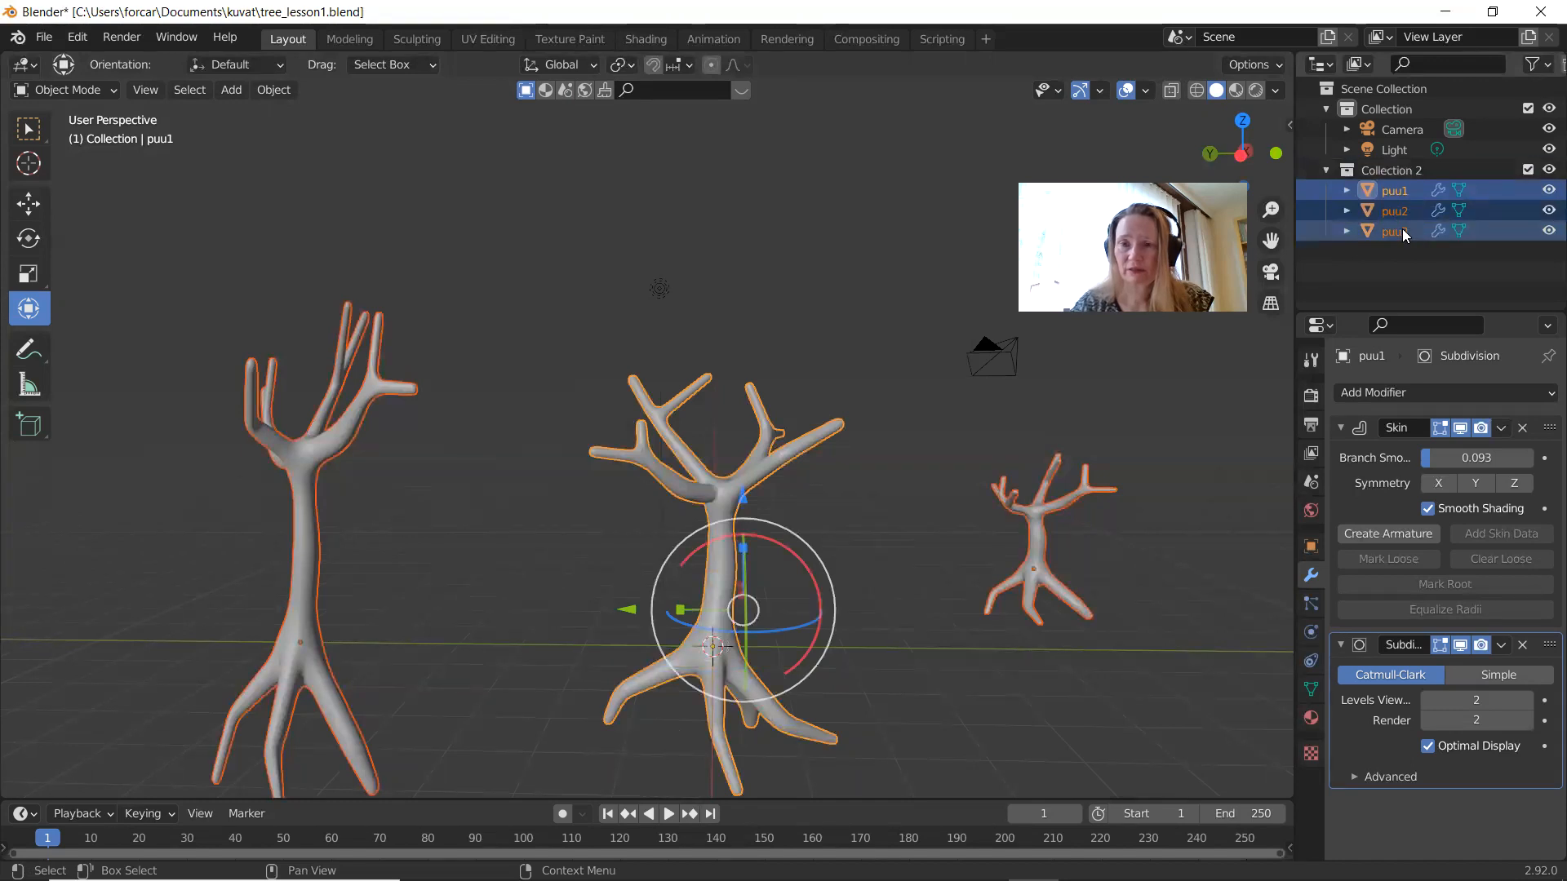
double_click(1397, 171)
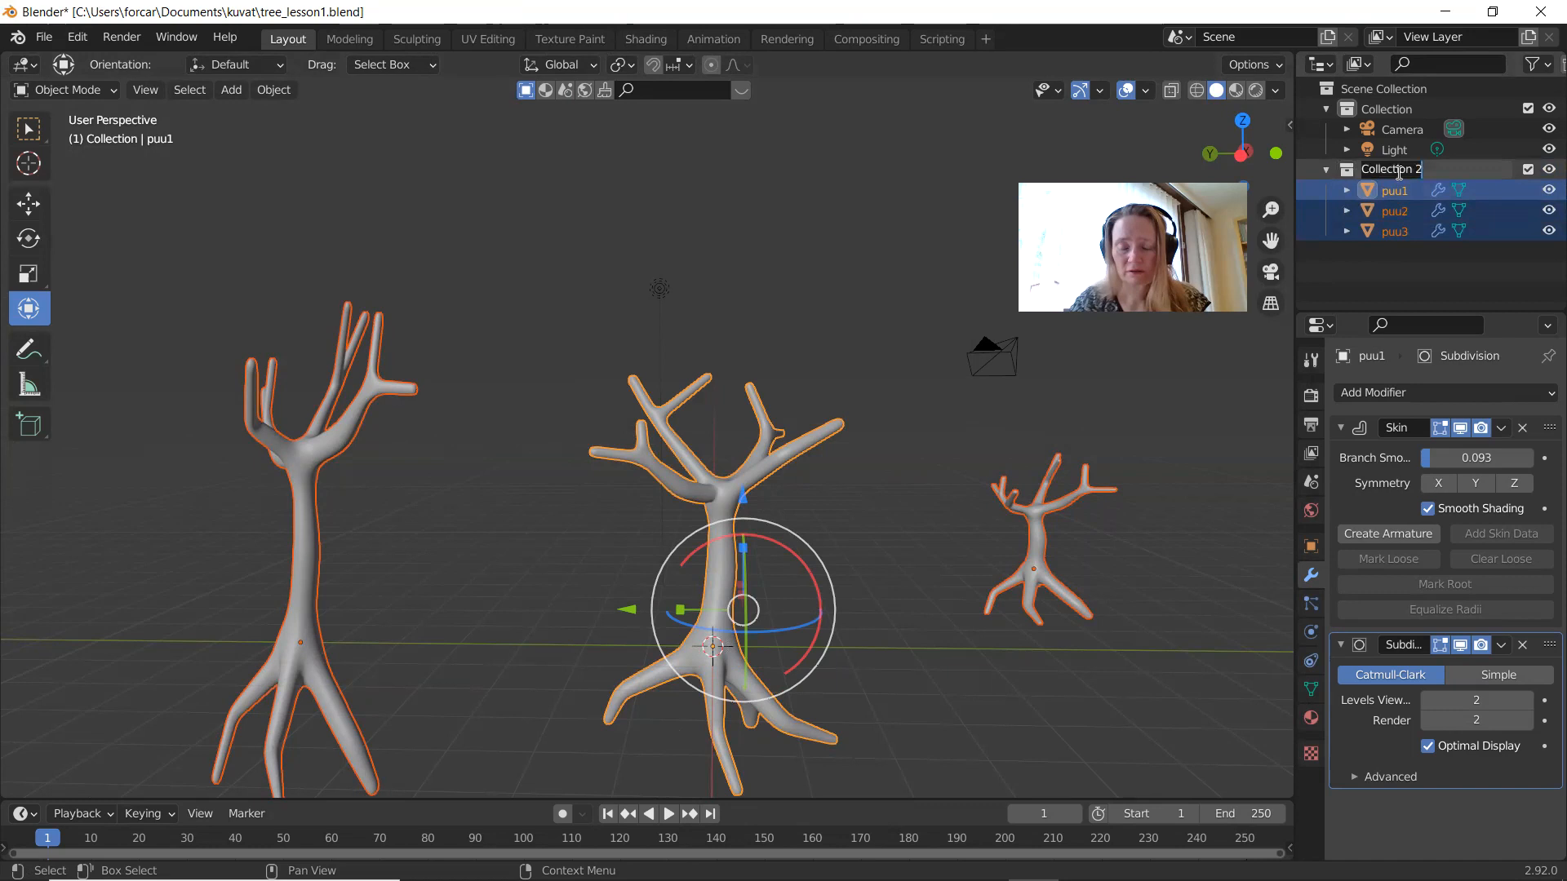
text(puut)
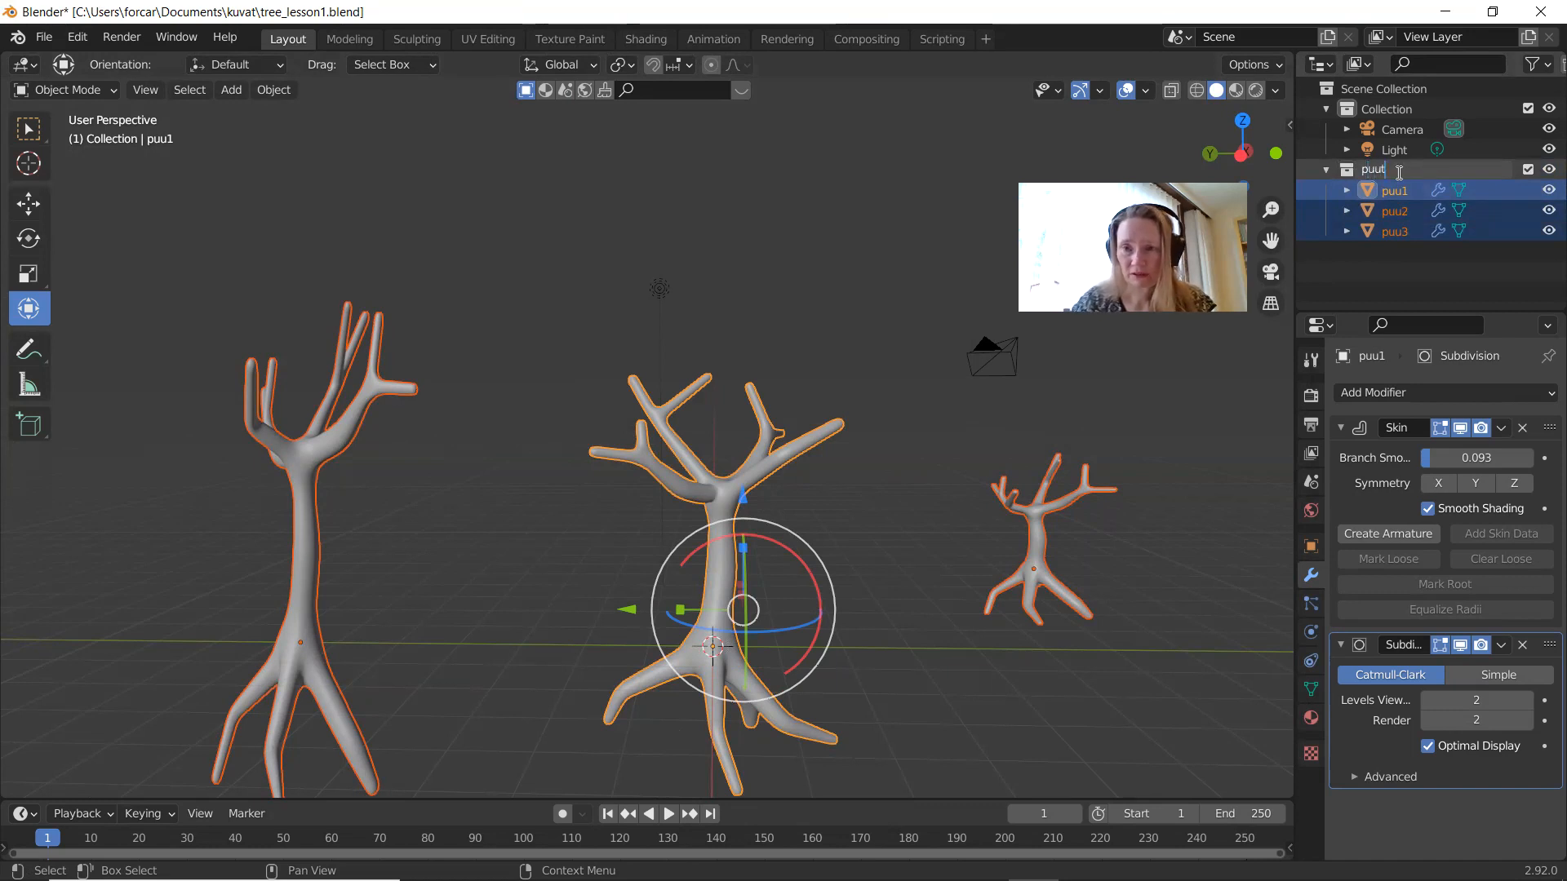
key(Return)
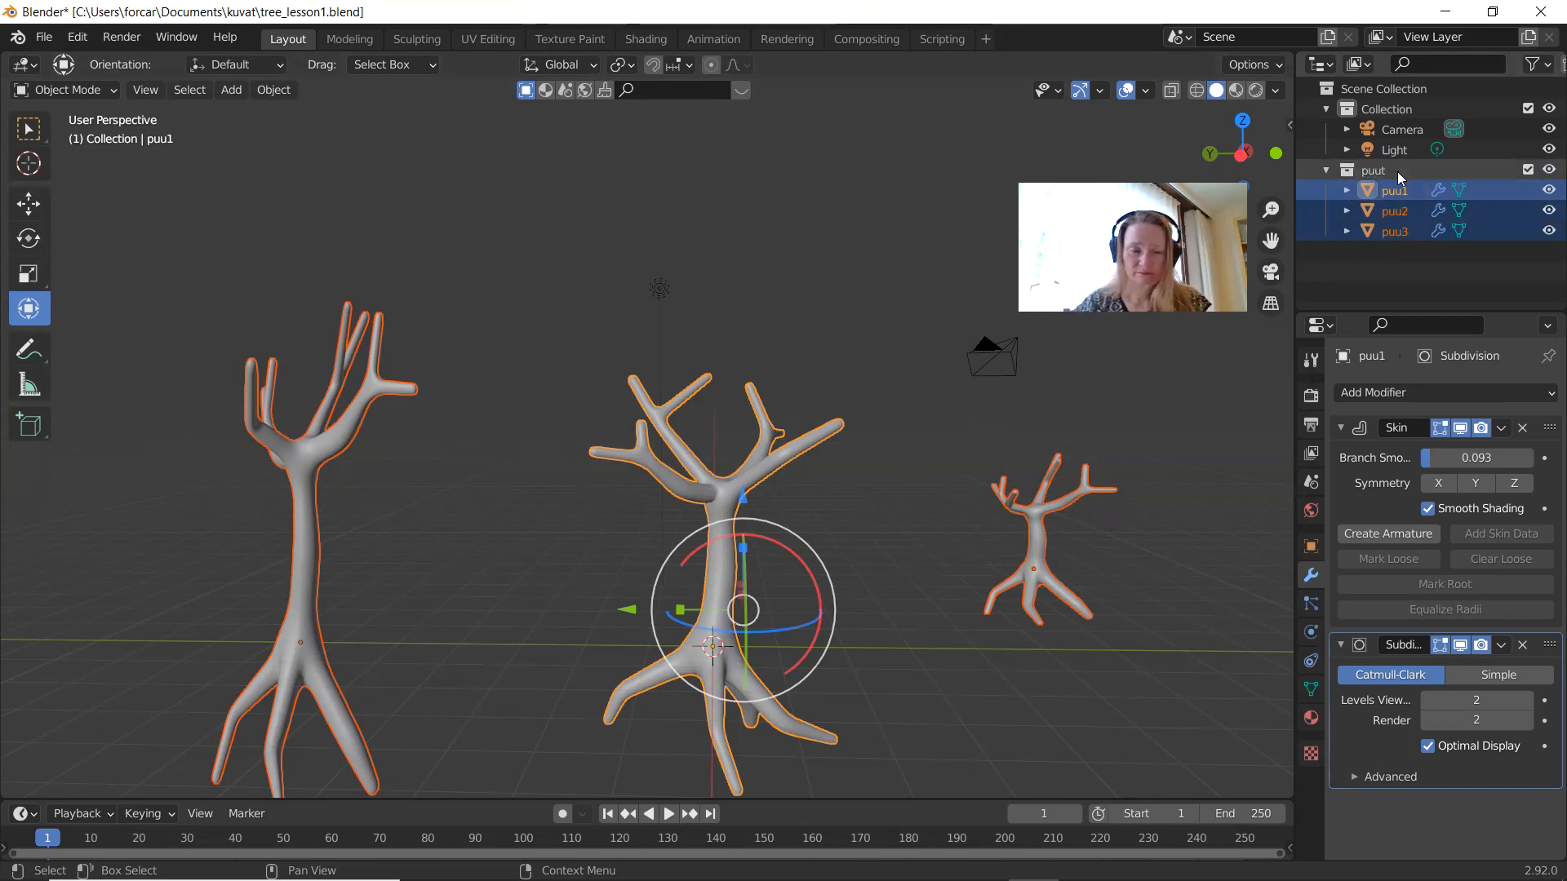
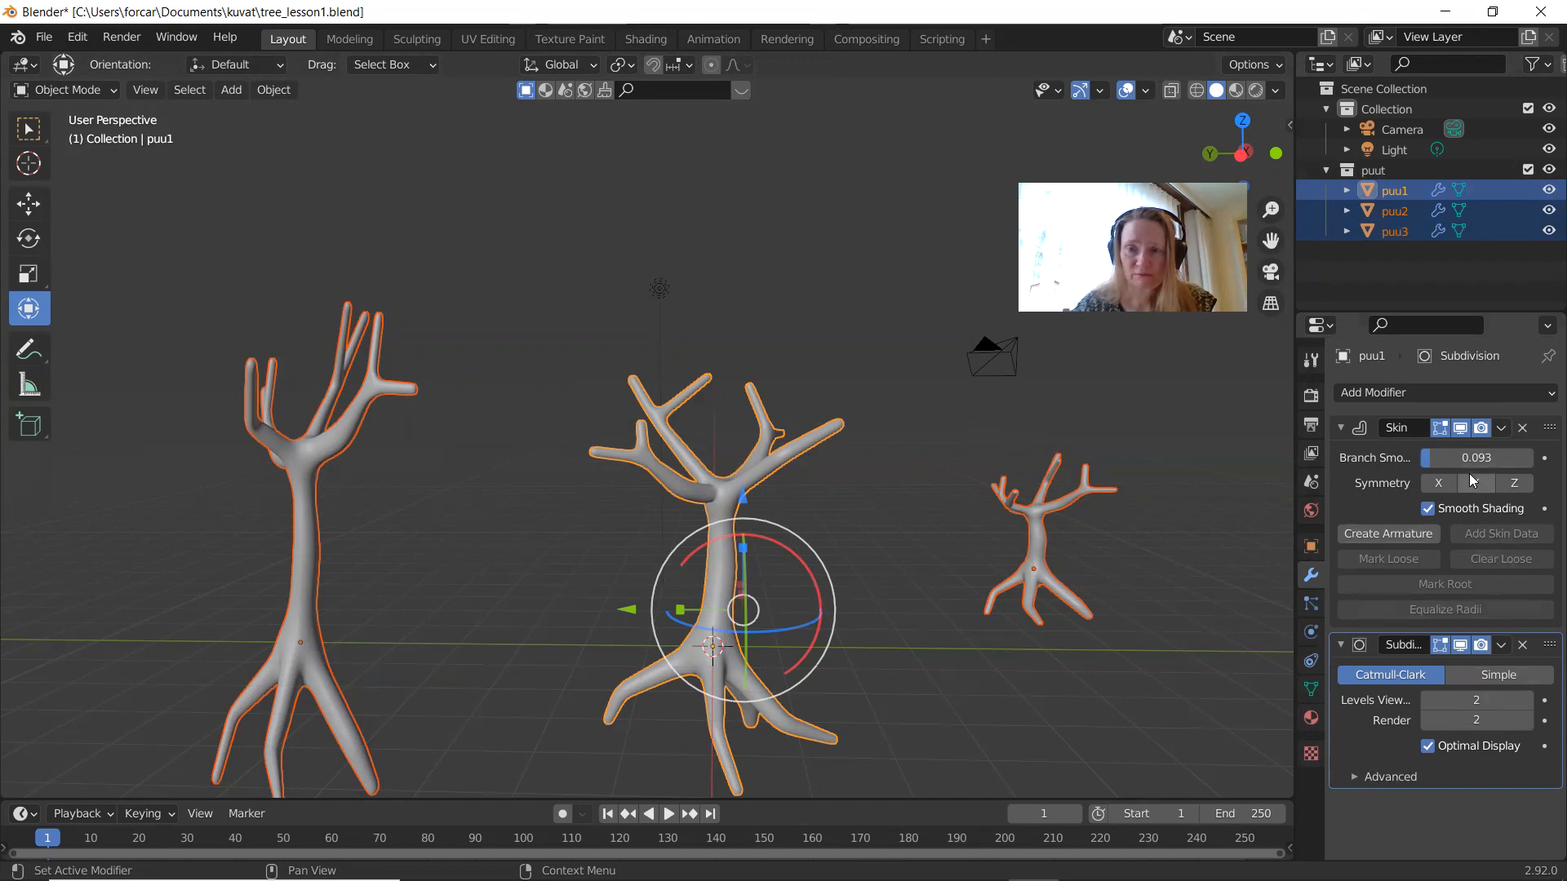
Step: Apply the Skin and Subdivision modifiers on puu1, and inspect its mesh in Edit Mode before returning to Object Mode
click(1501, 428)
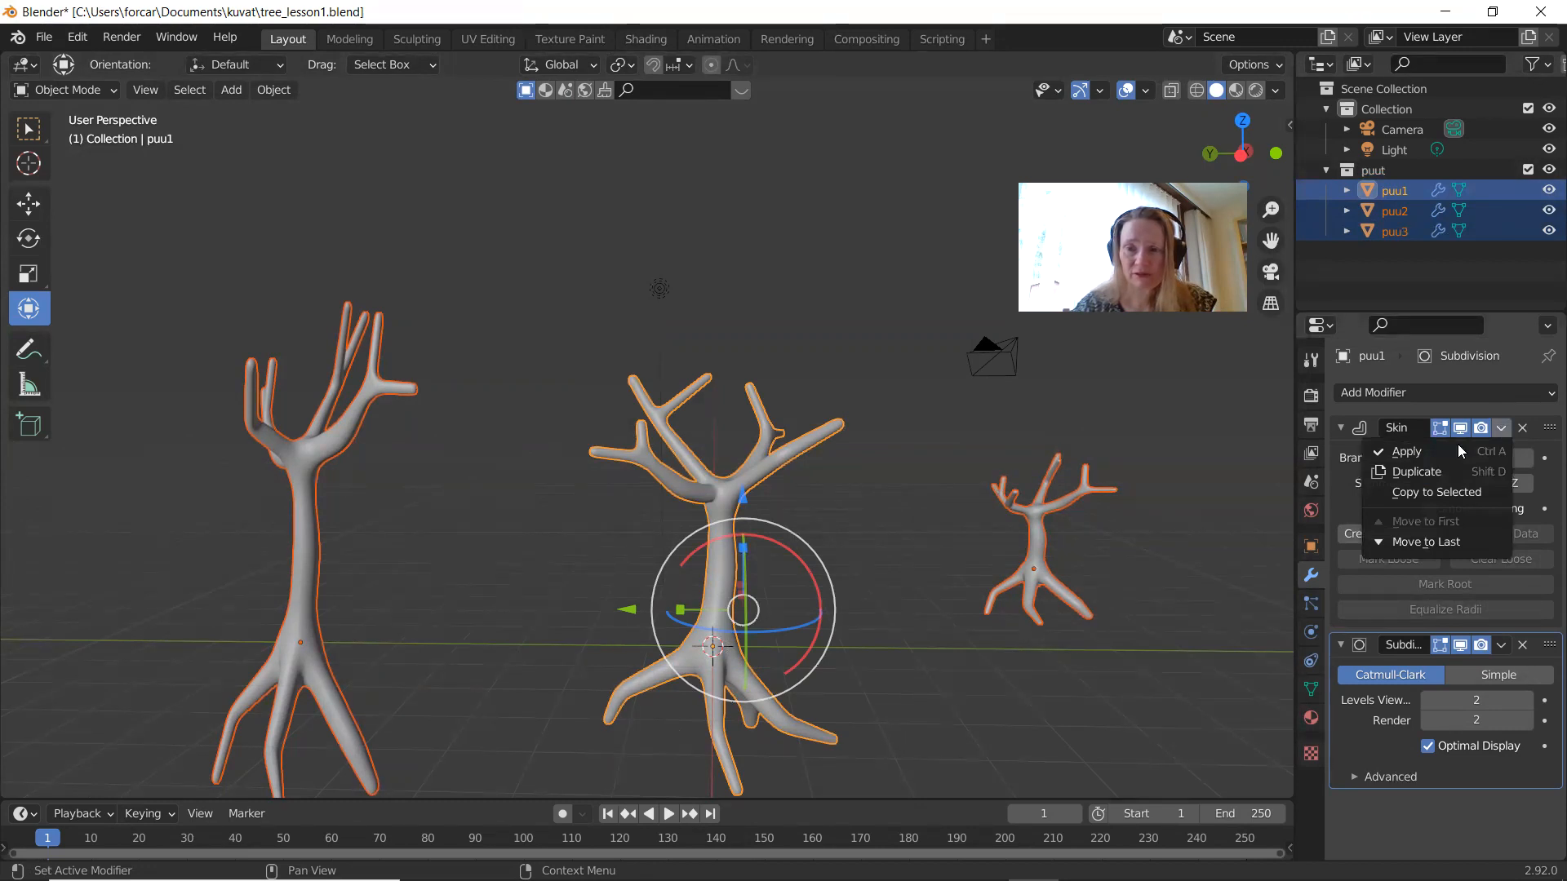
click(1426, 451)
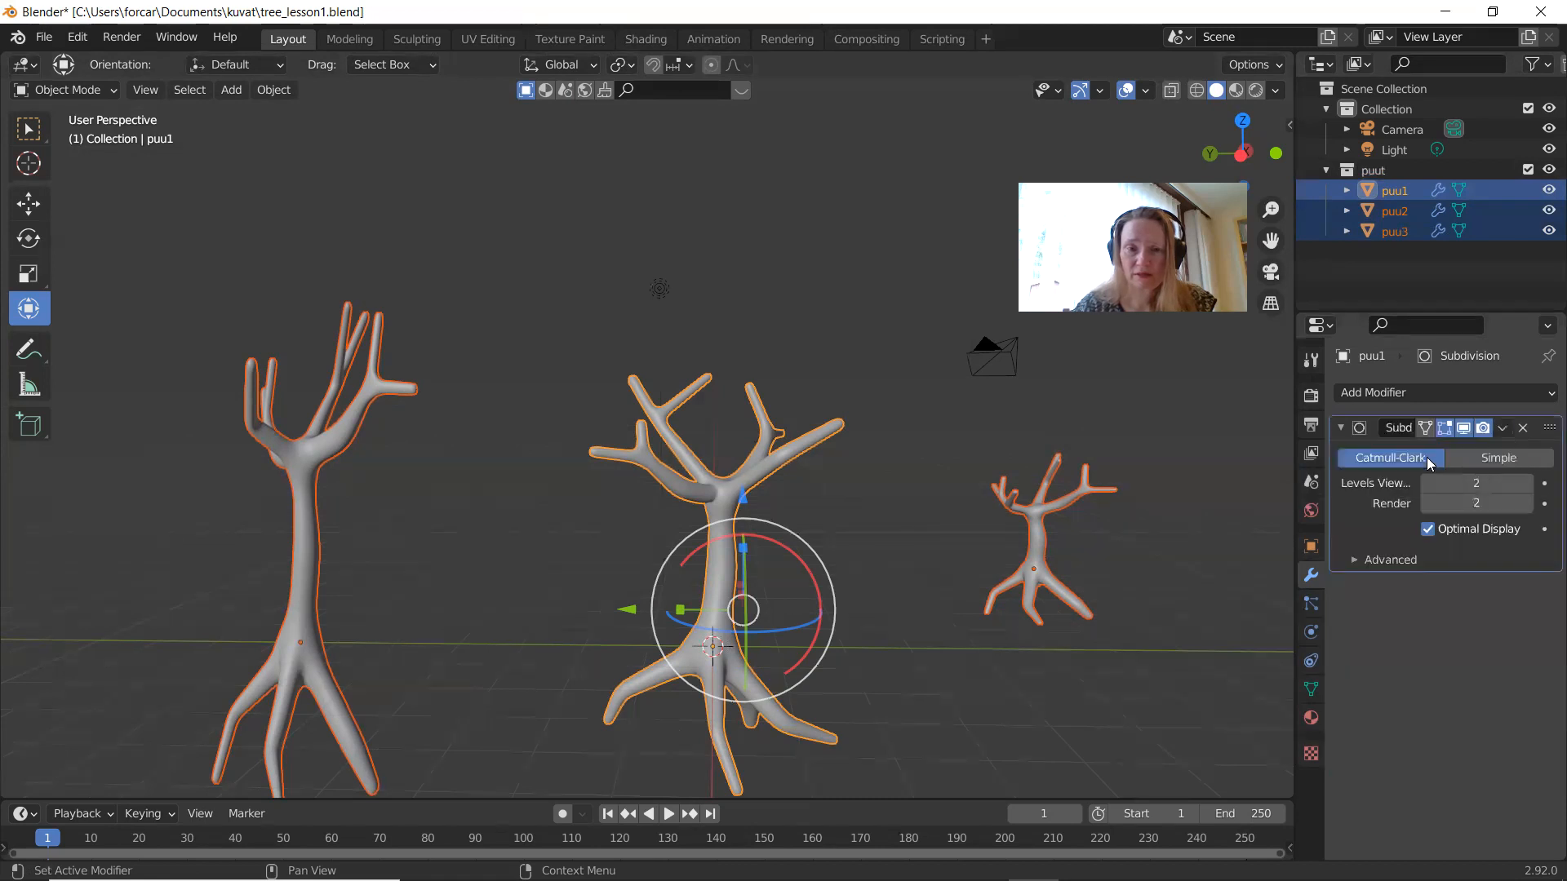
click(1503, 429)
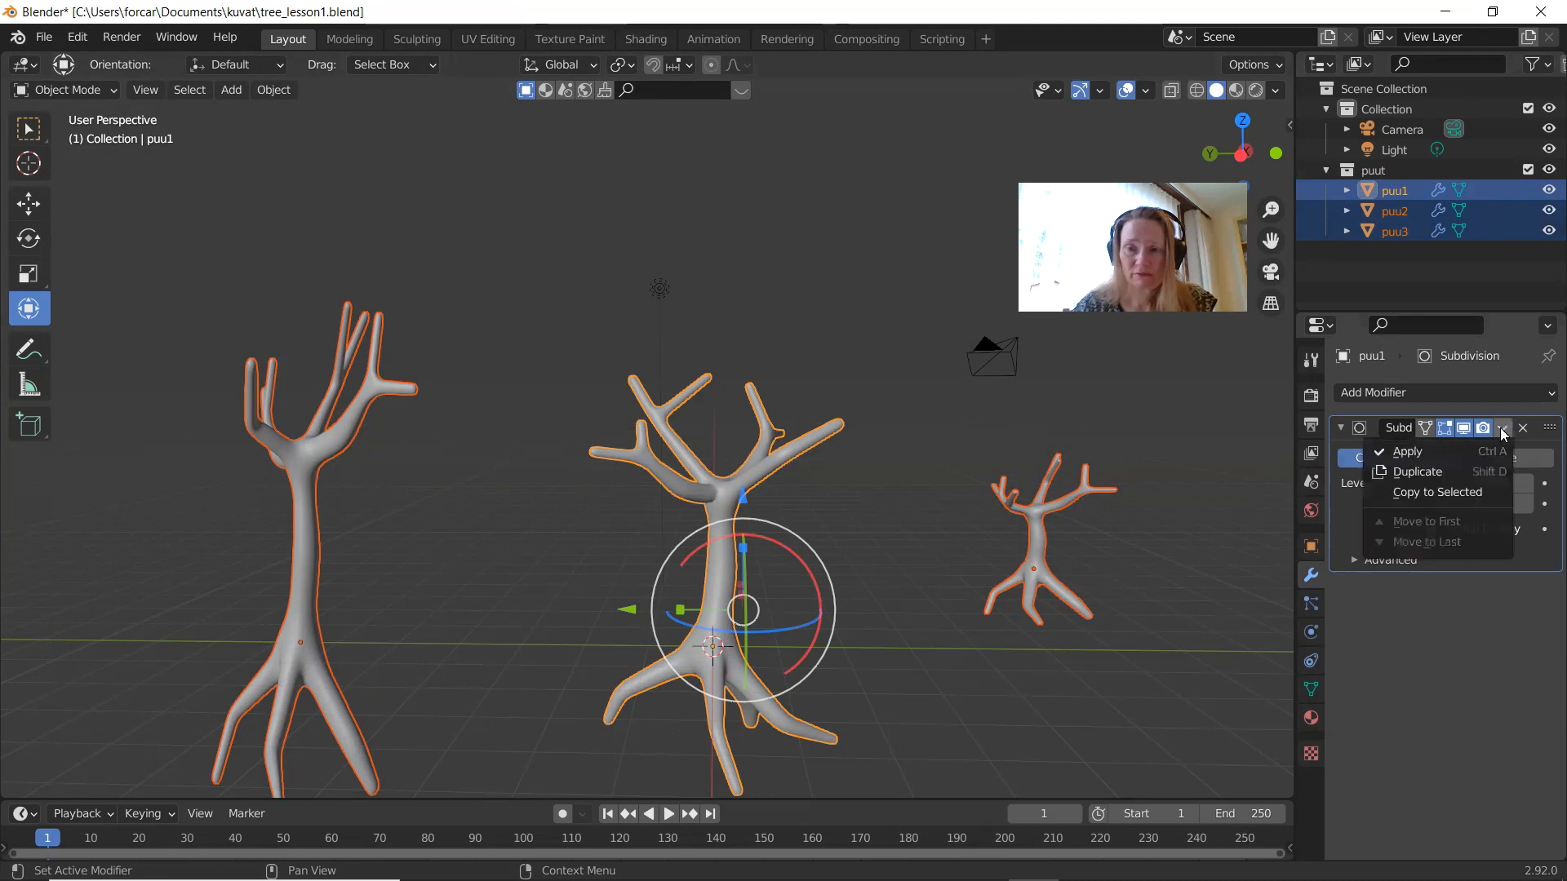
click(1446, 450)
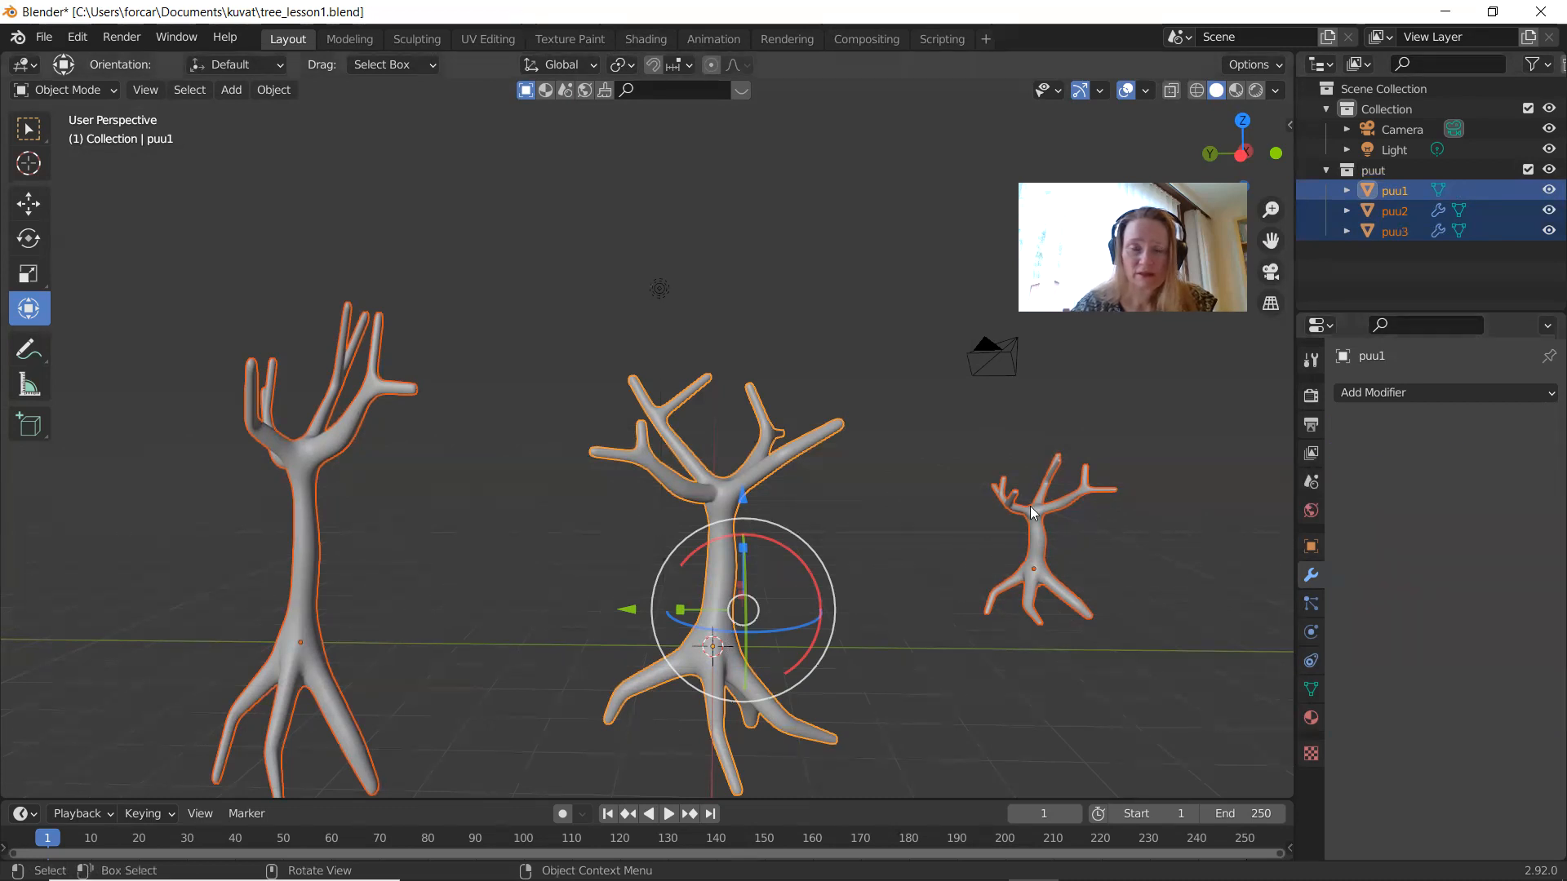
scroll(756, 535, up, 1)
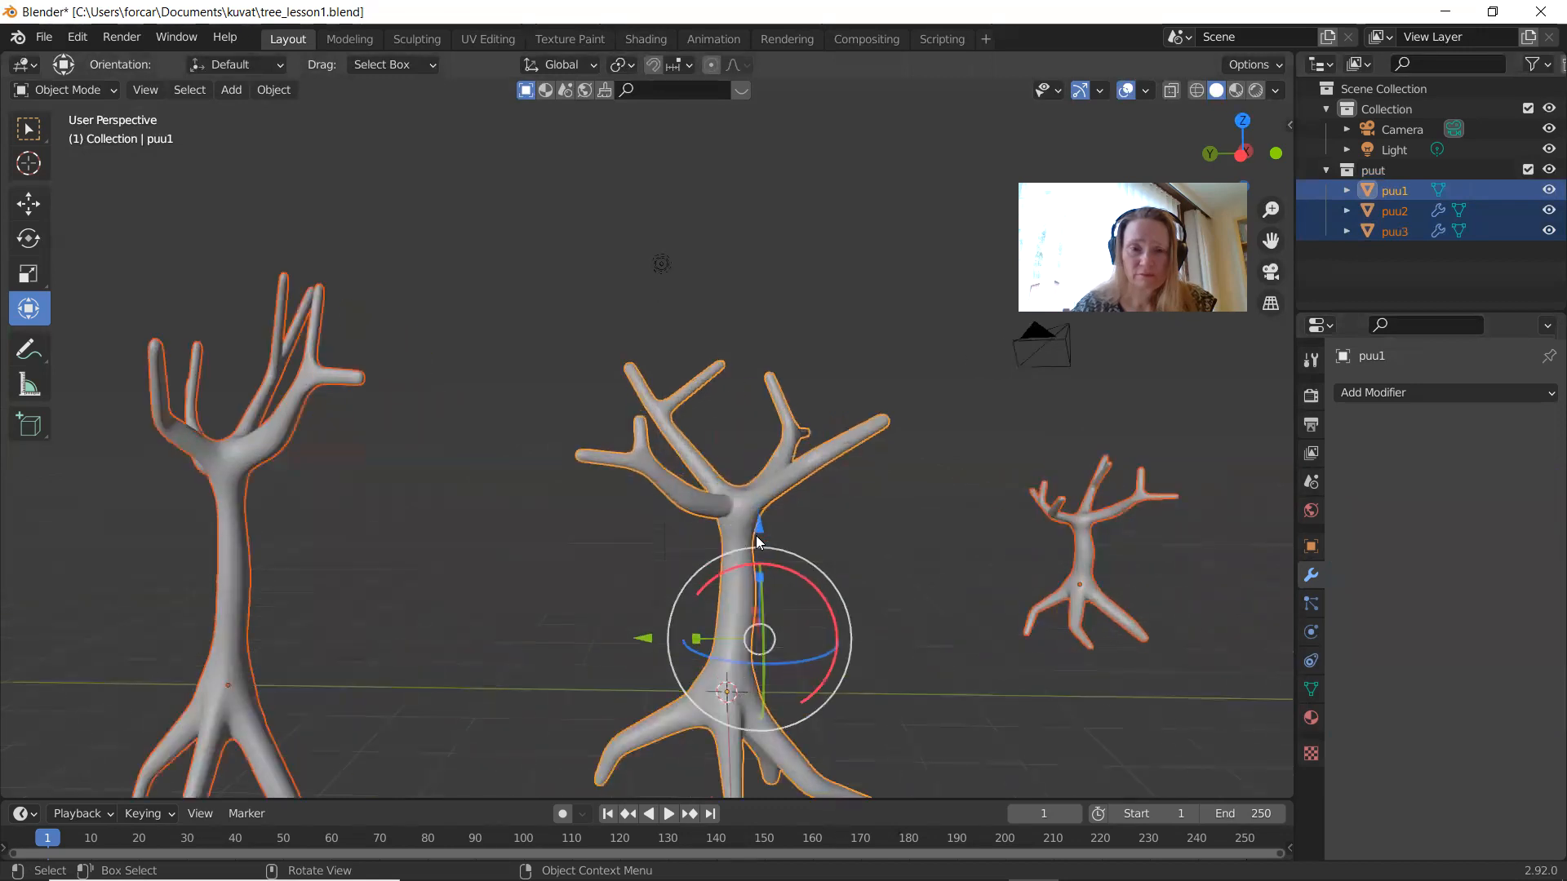
scroll(757, 542, up, 2)
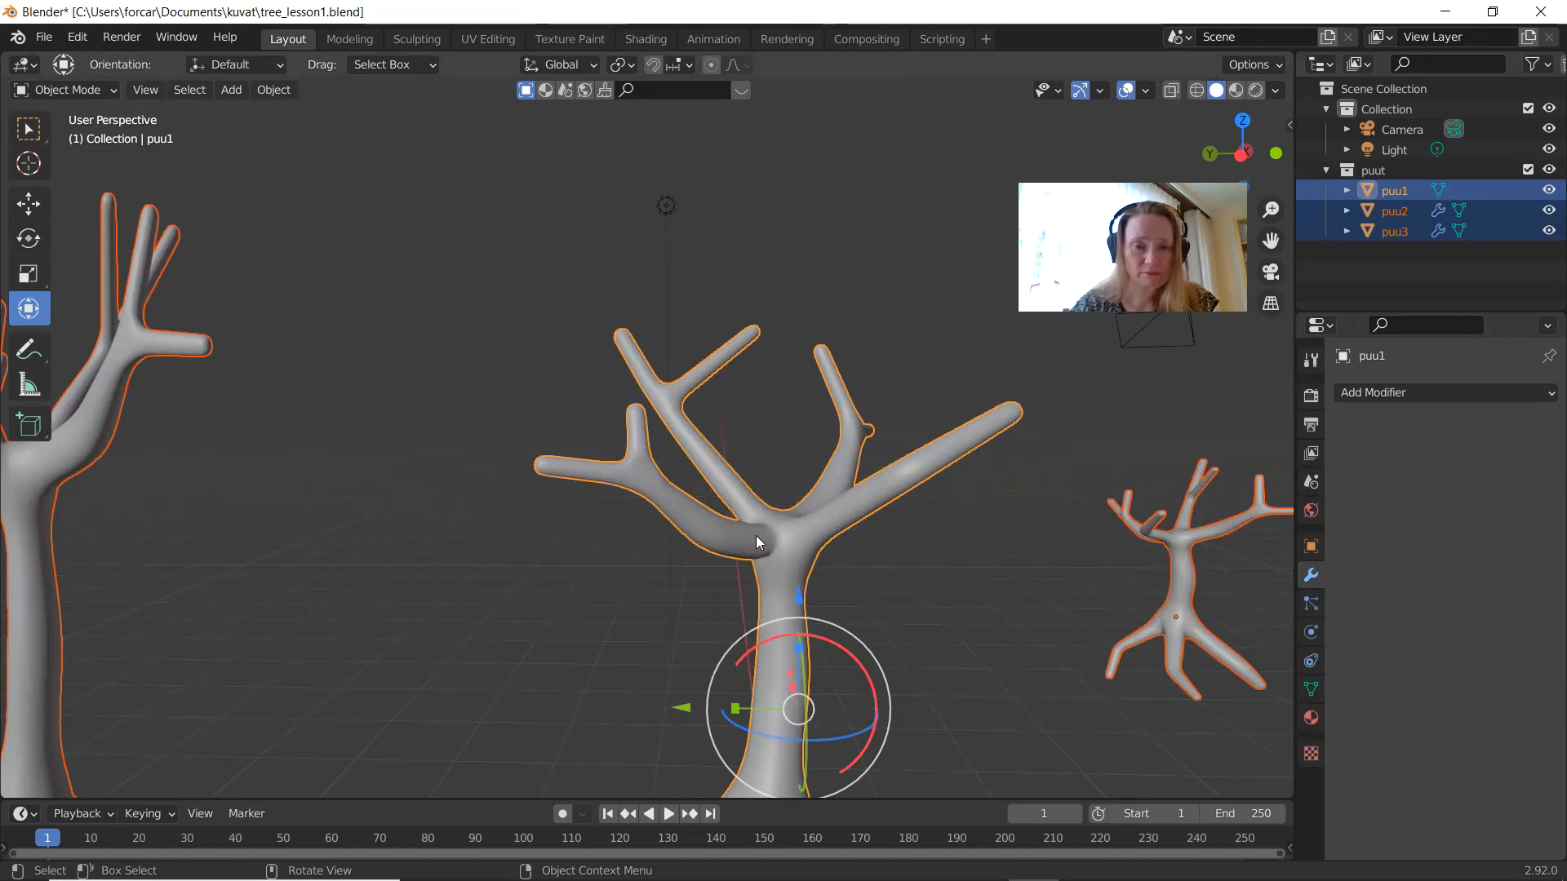
key(Tab)
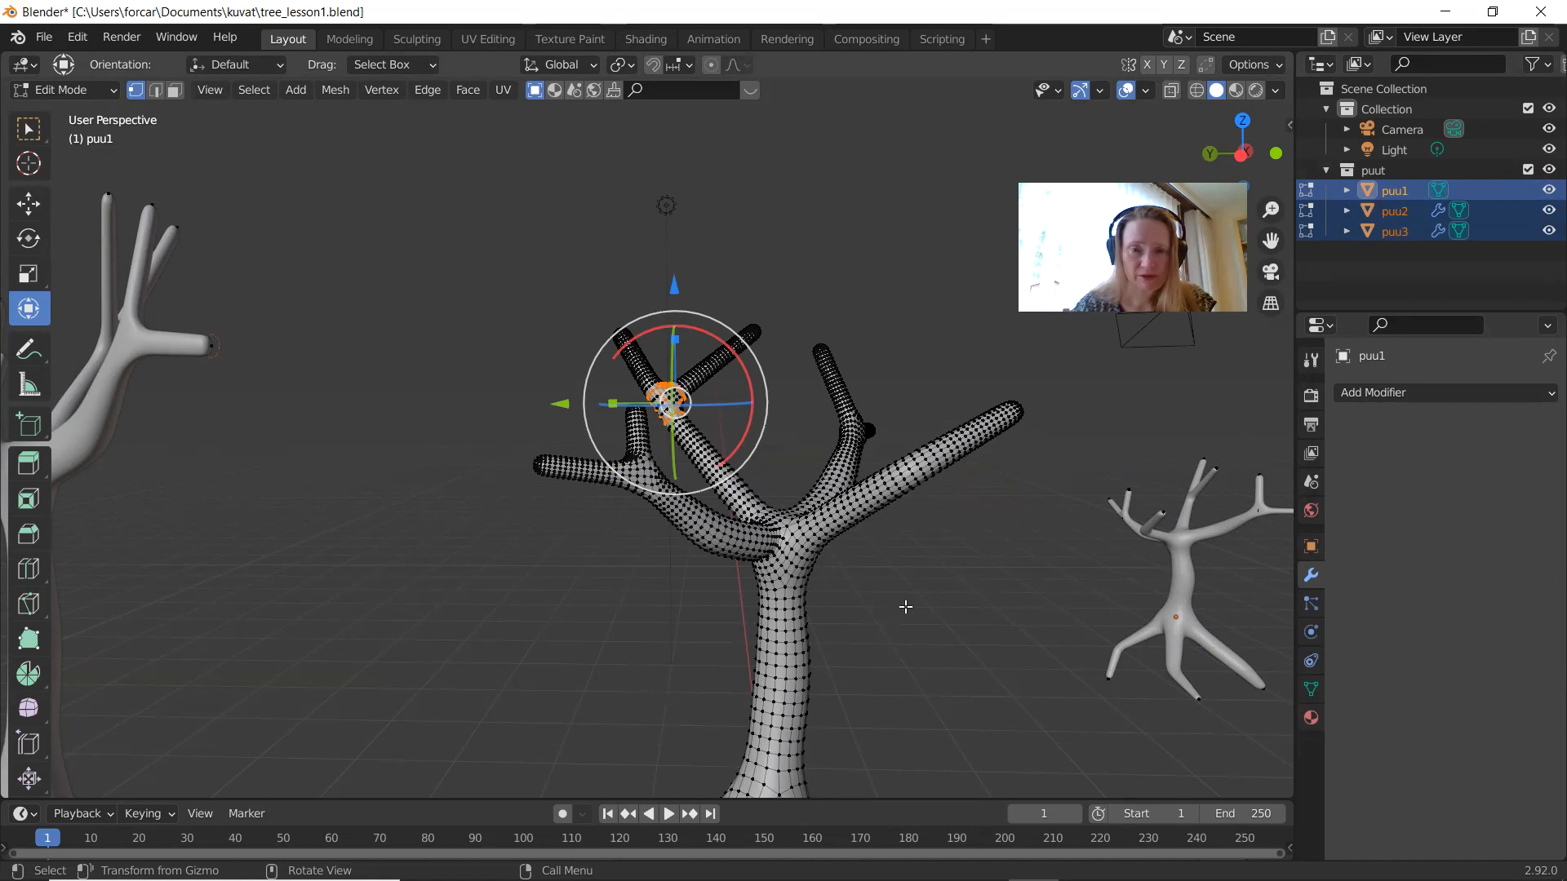
key(Tab)
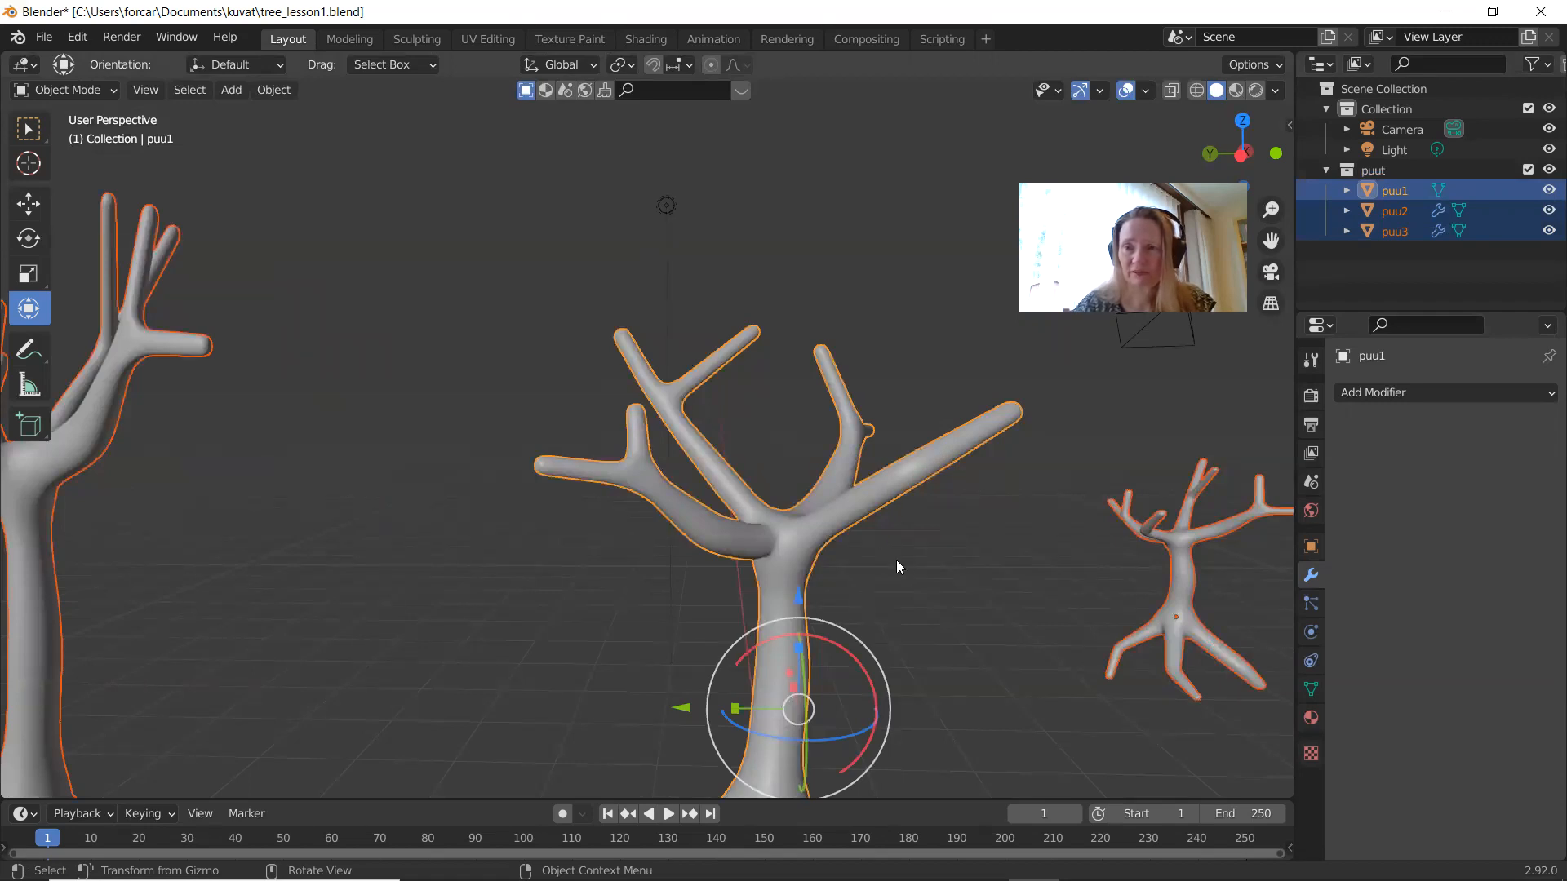
Step: Hide the whole puut collection in the viewport
click(1547, 169)
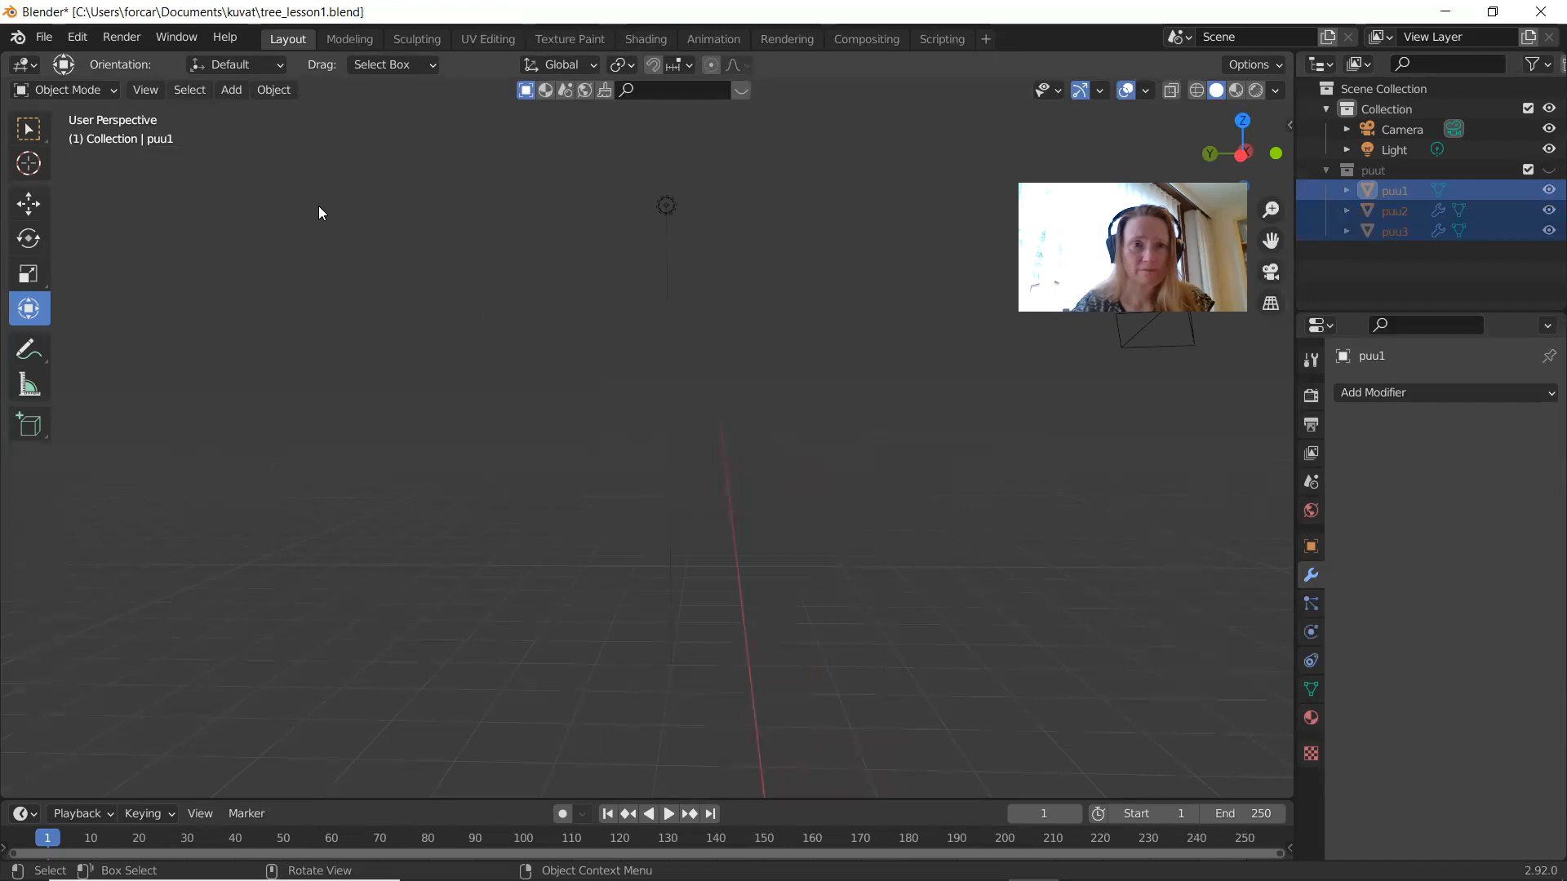
key(alt+Tab)
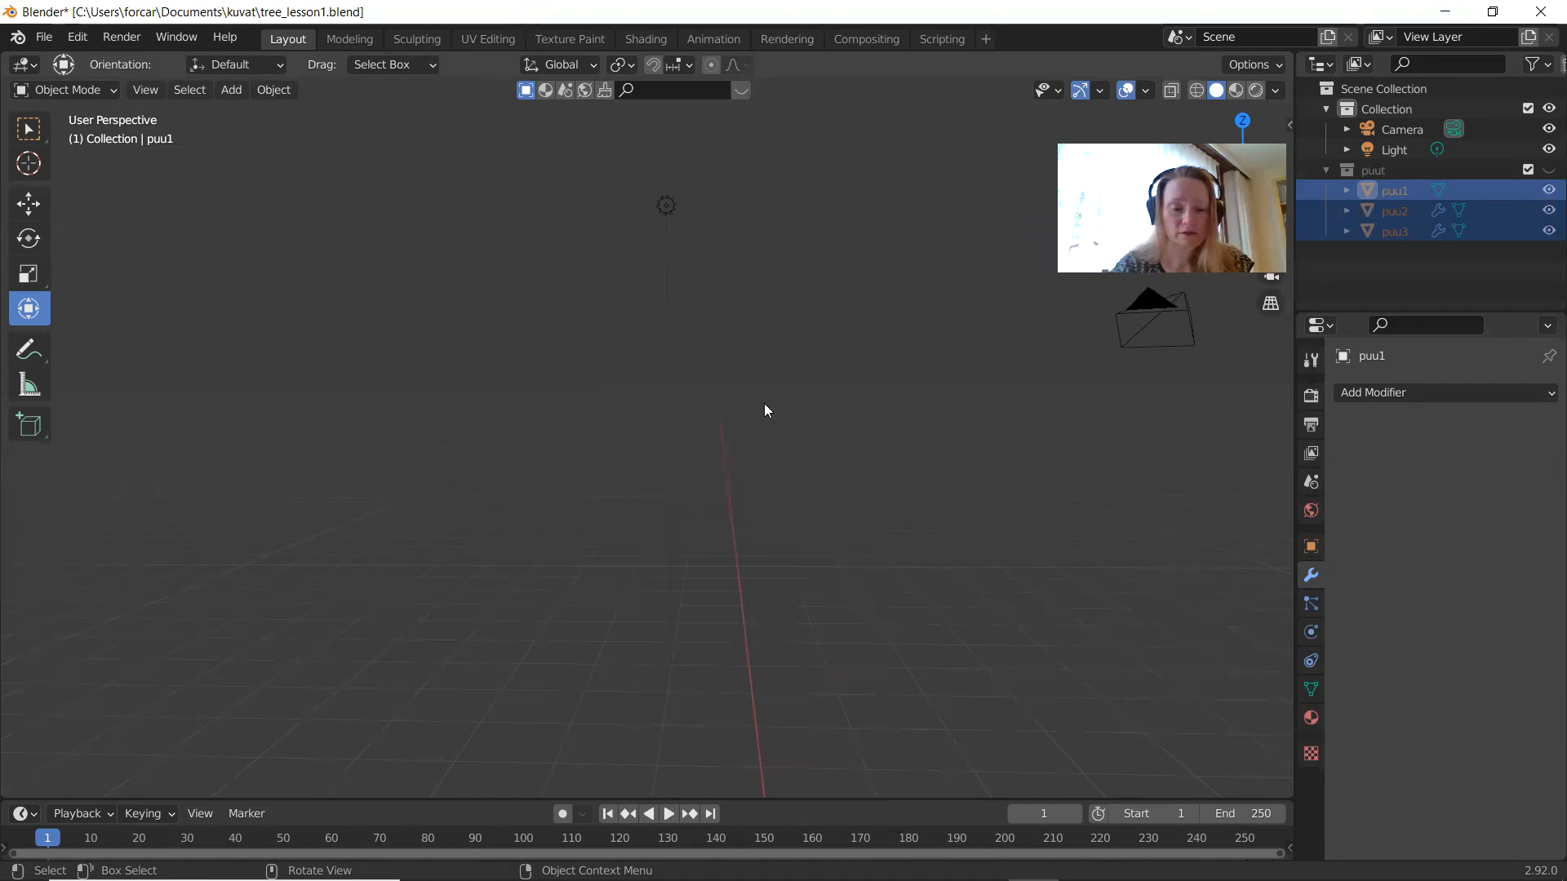
middle_drag(763, 403, 800, 556)
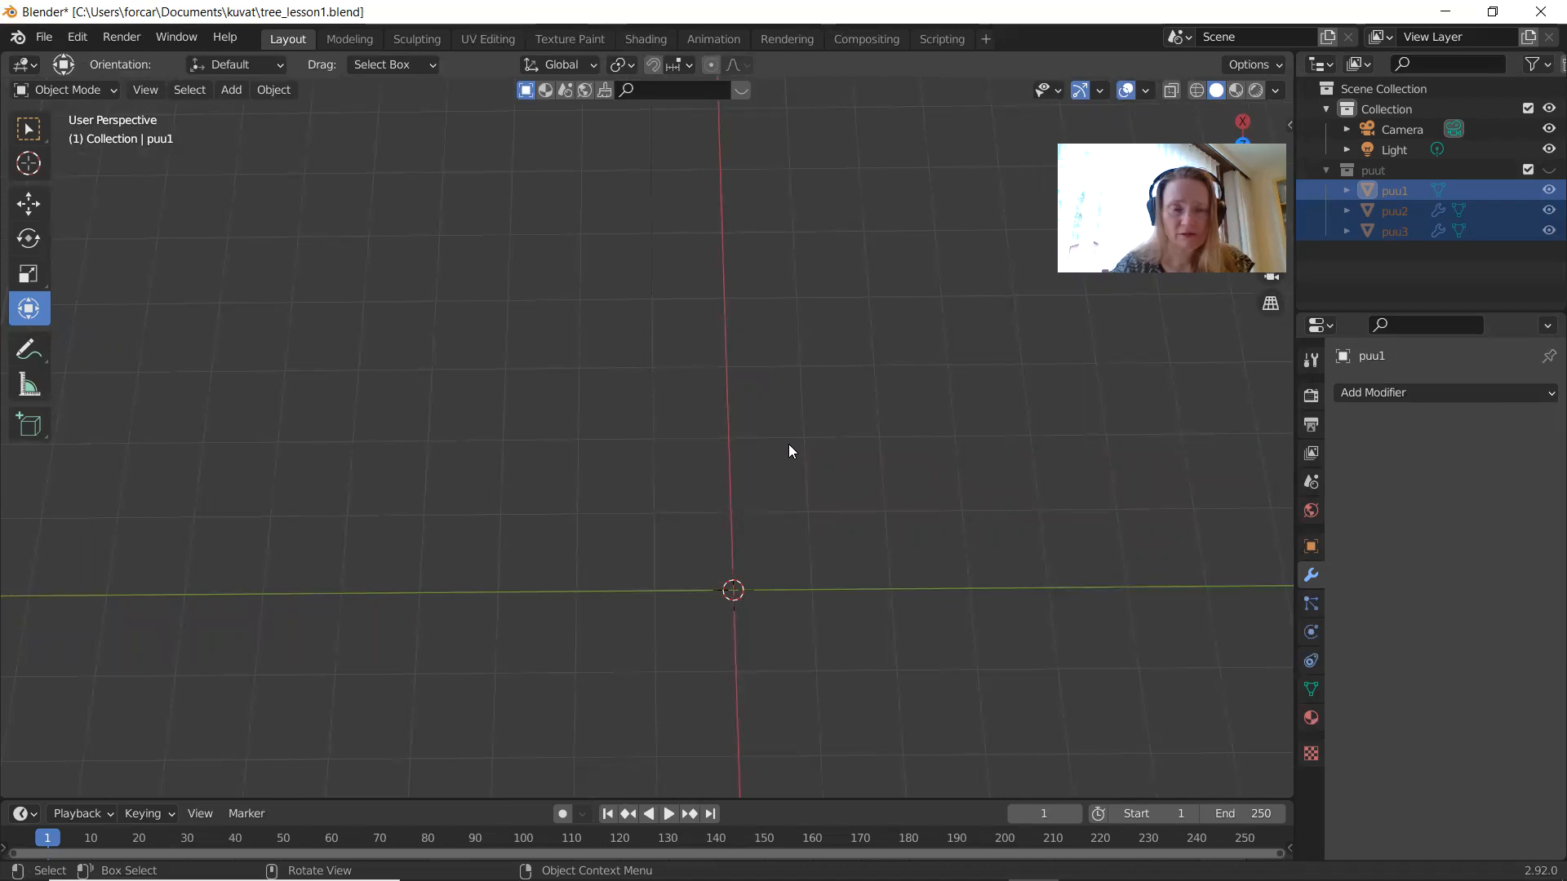
Step: Add a NURBS circle at the world origin and enter Edit Mode on its control points
key(shift+a)
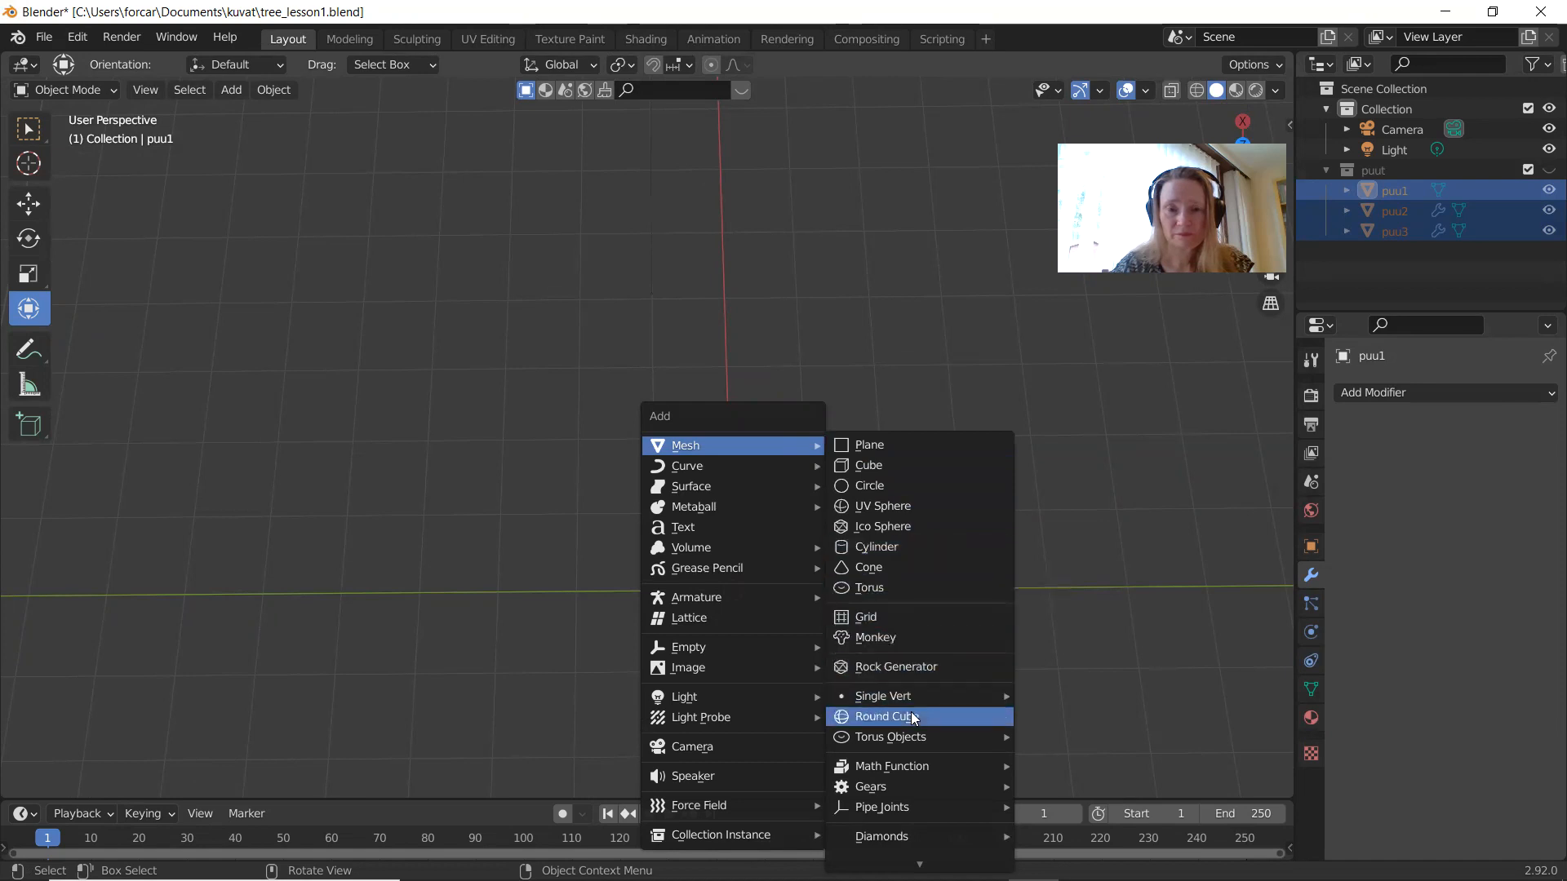
mouse_move(736, 465)
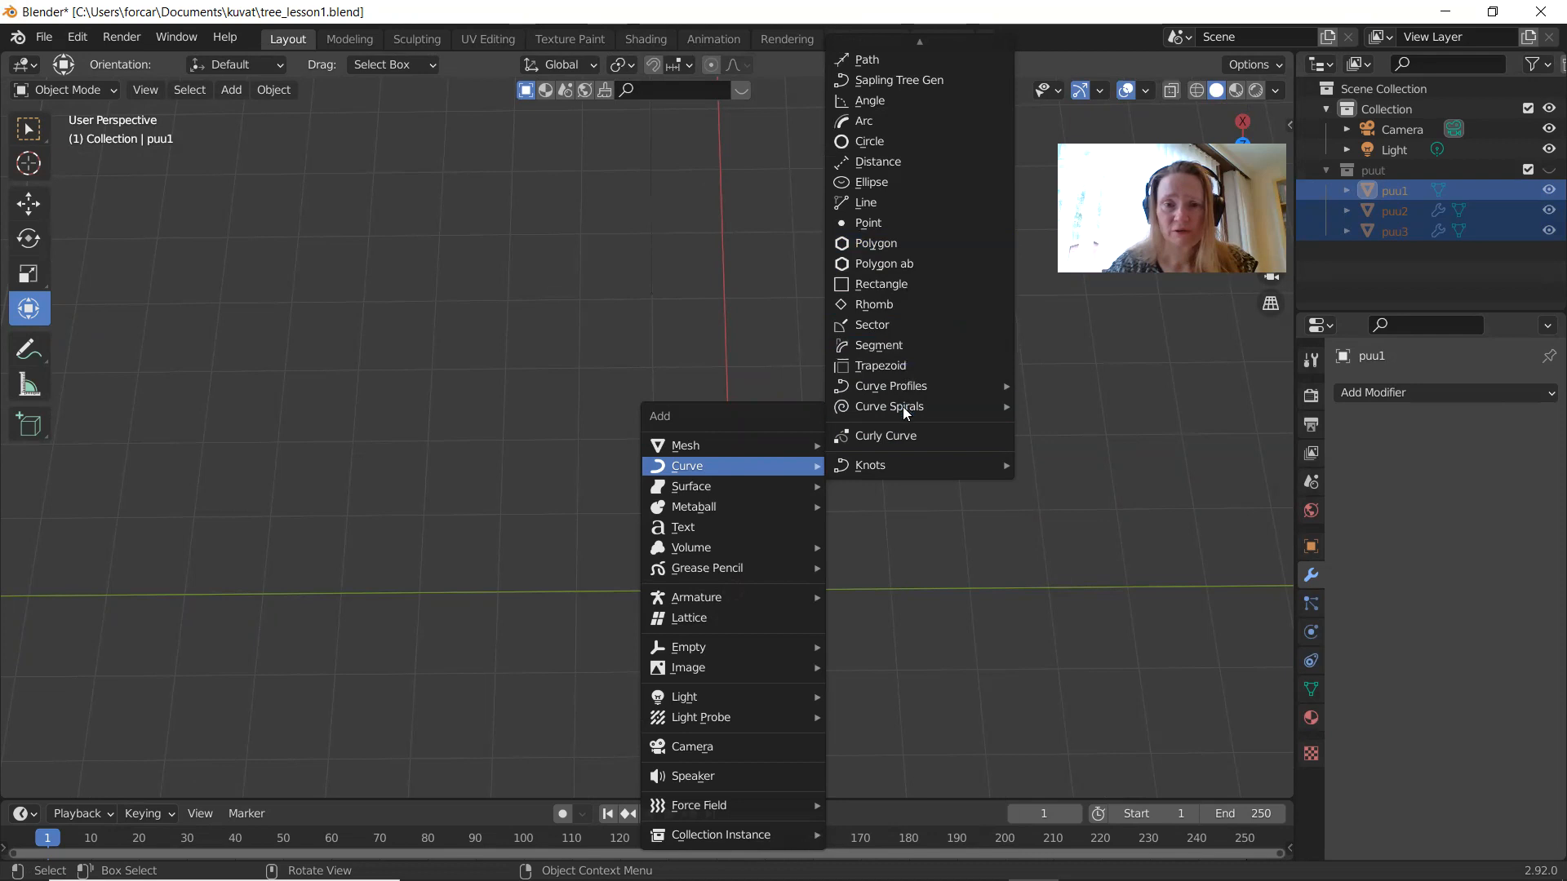
mouse_move(919, 39)
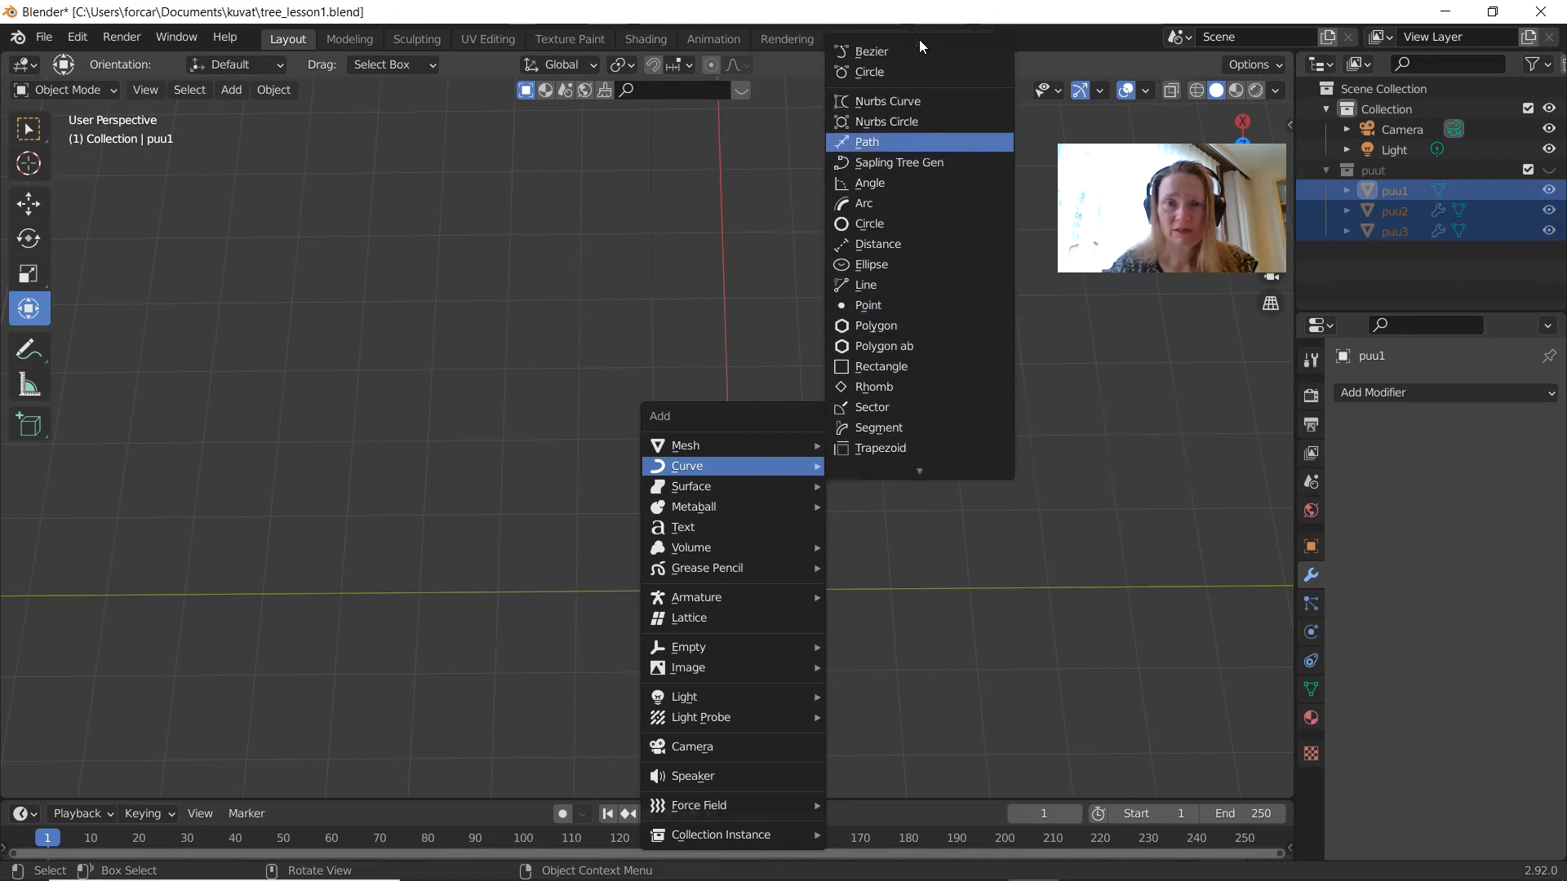
click(925, 121)
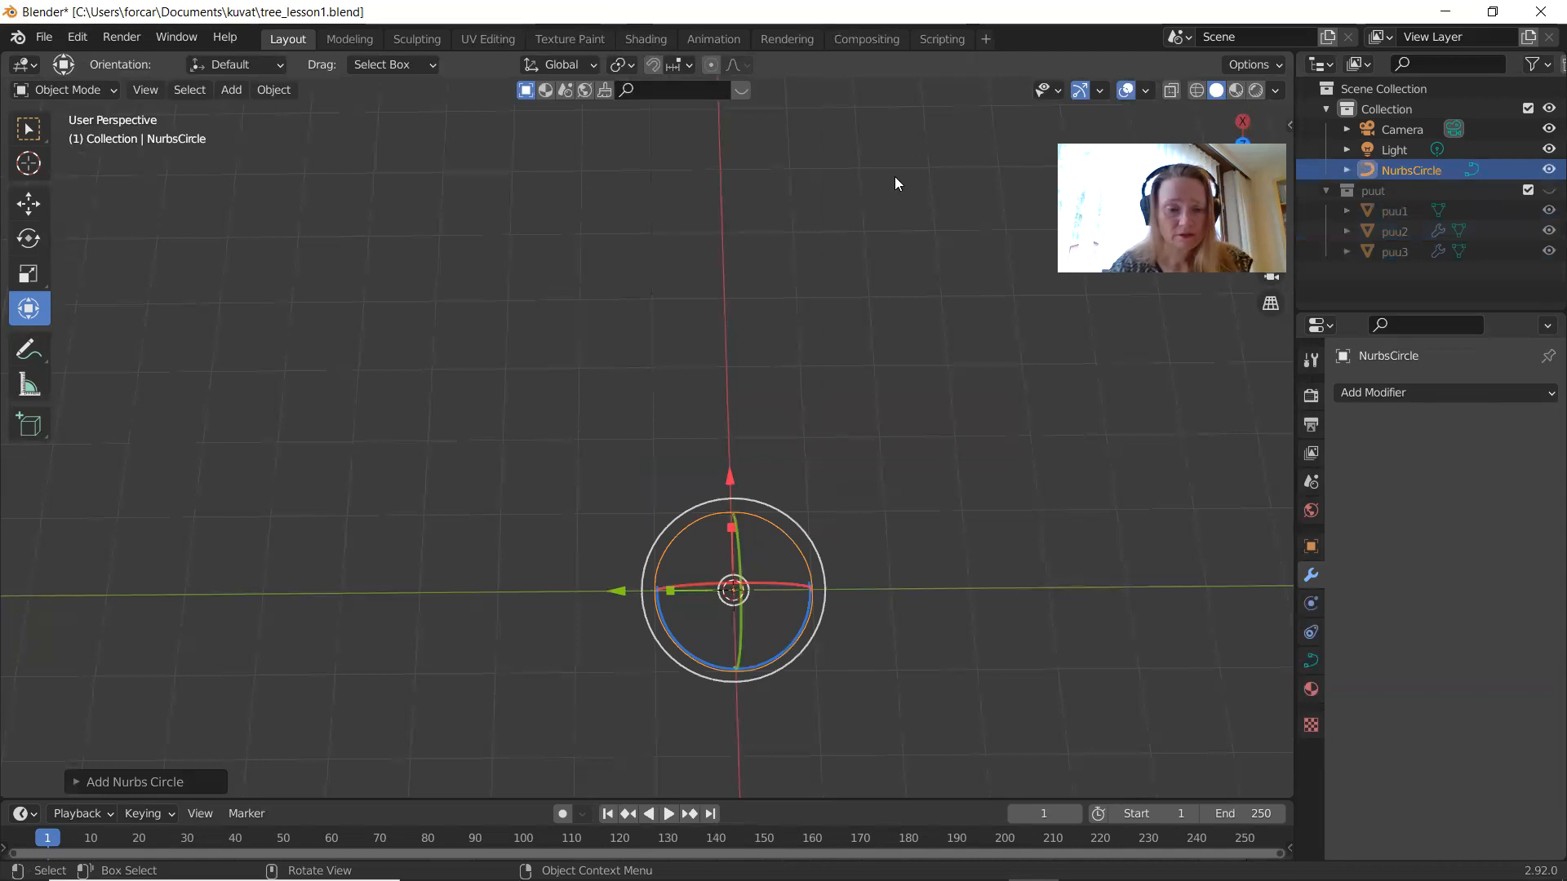
key(Tab)
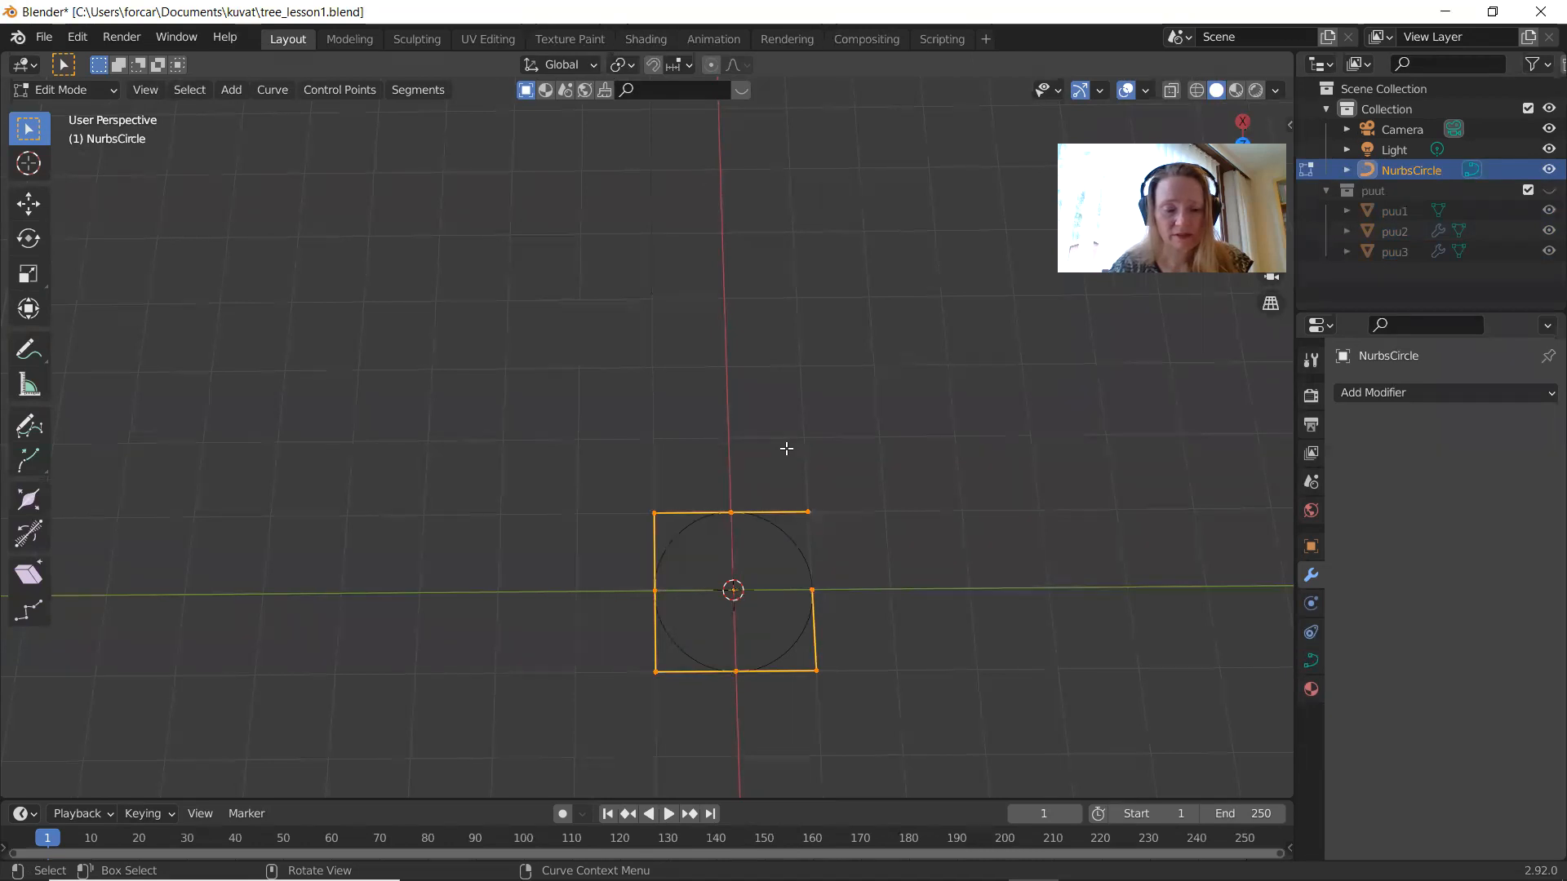
Step: Leave Edit Mode and delete the NURBS circle from the scene
key(x)
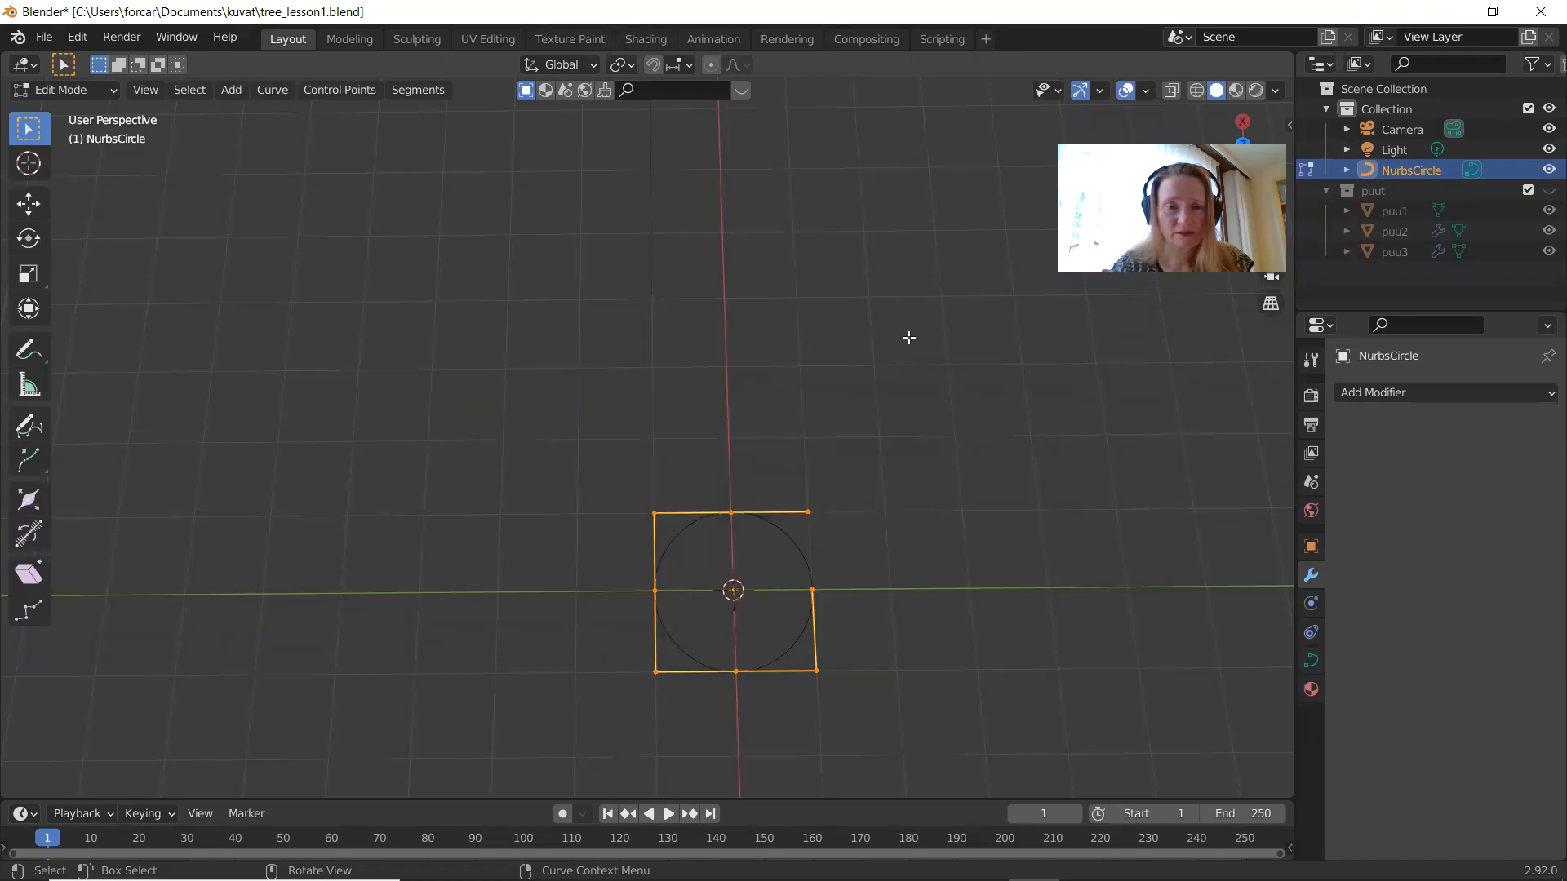
key(Tab)
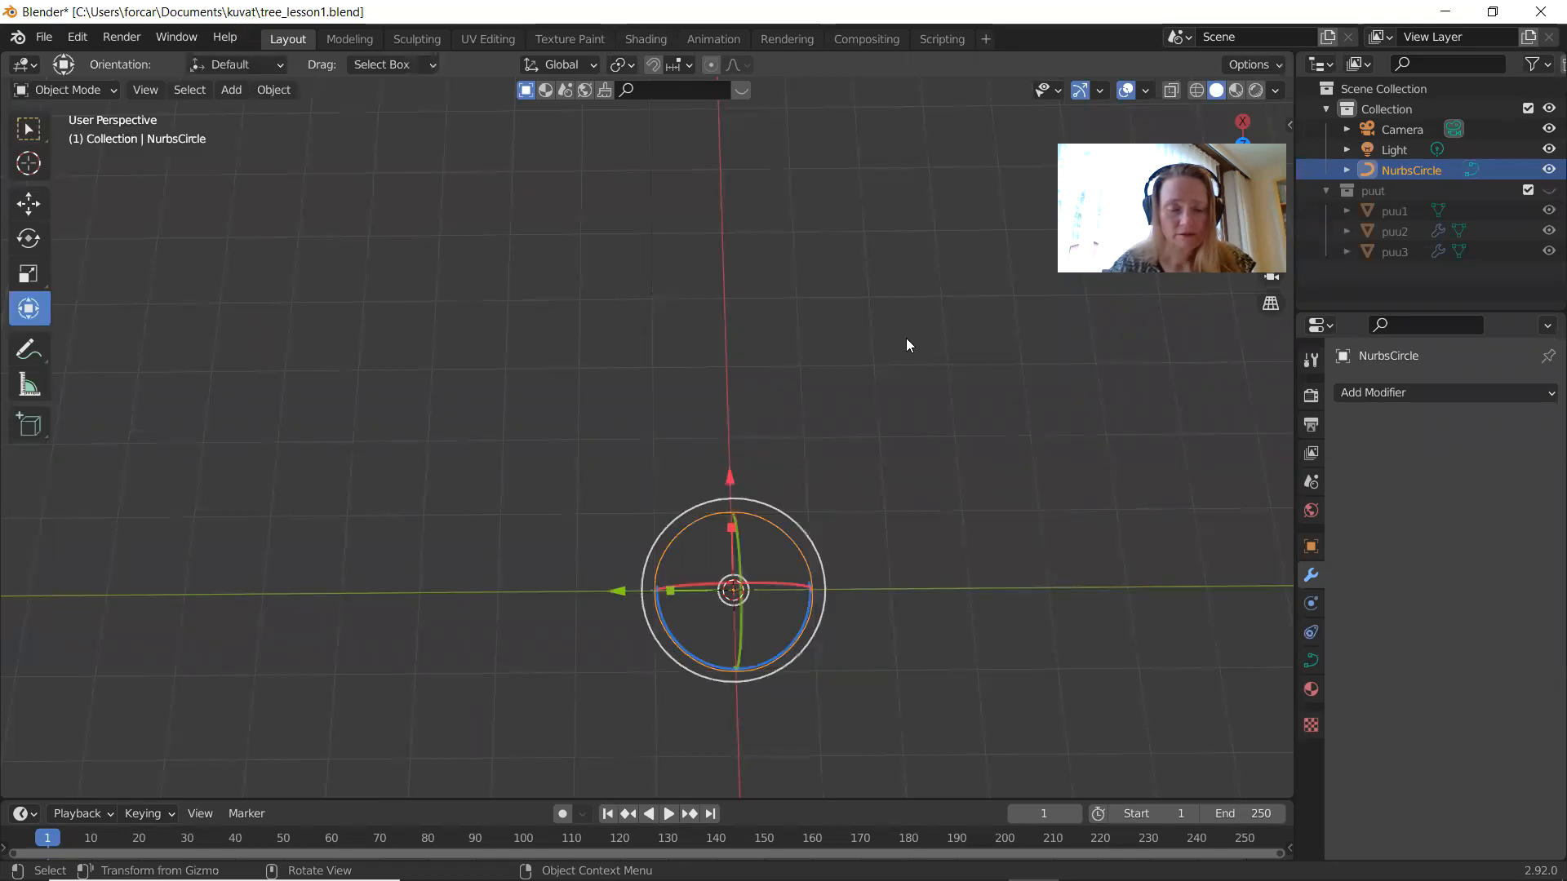
key(x)
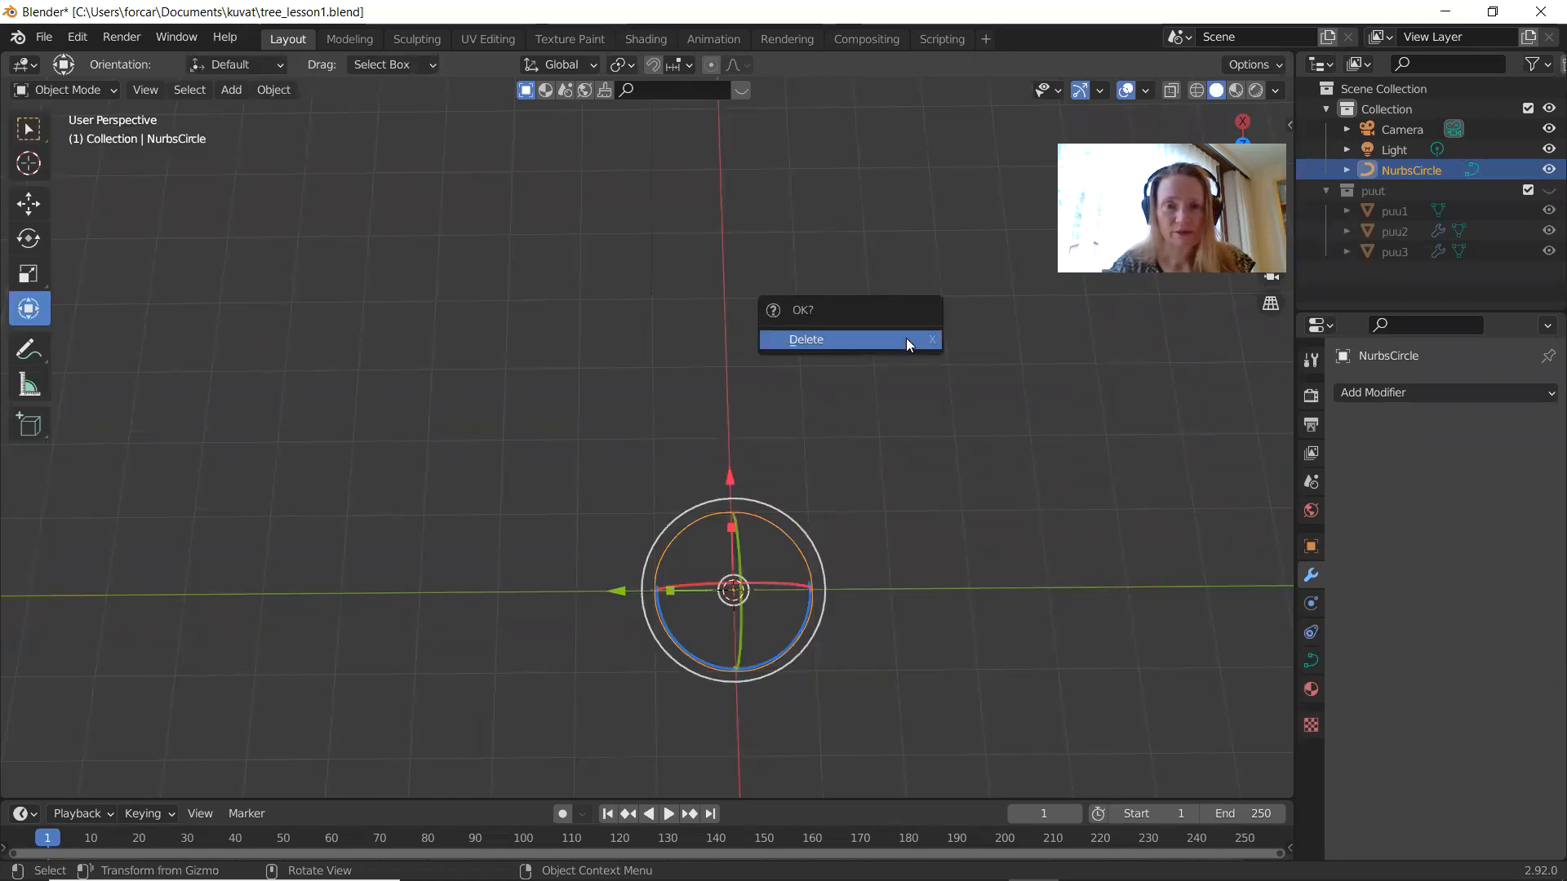
click(906, 338)
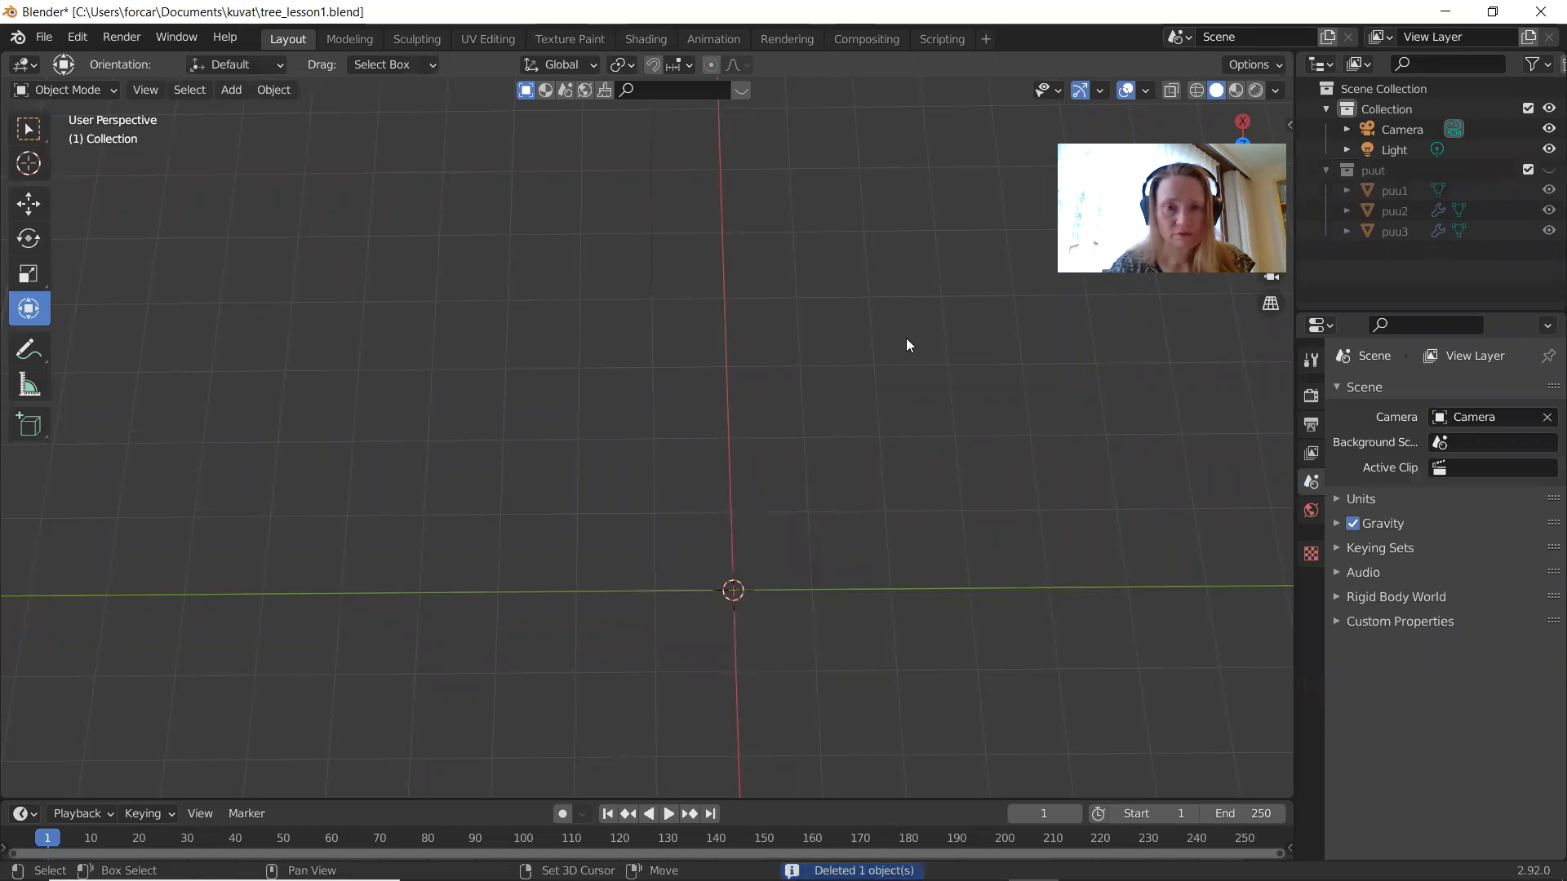
Step: Add a Bezier circle at the world origin and enter Edit Mode on it
key(shift+a)
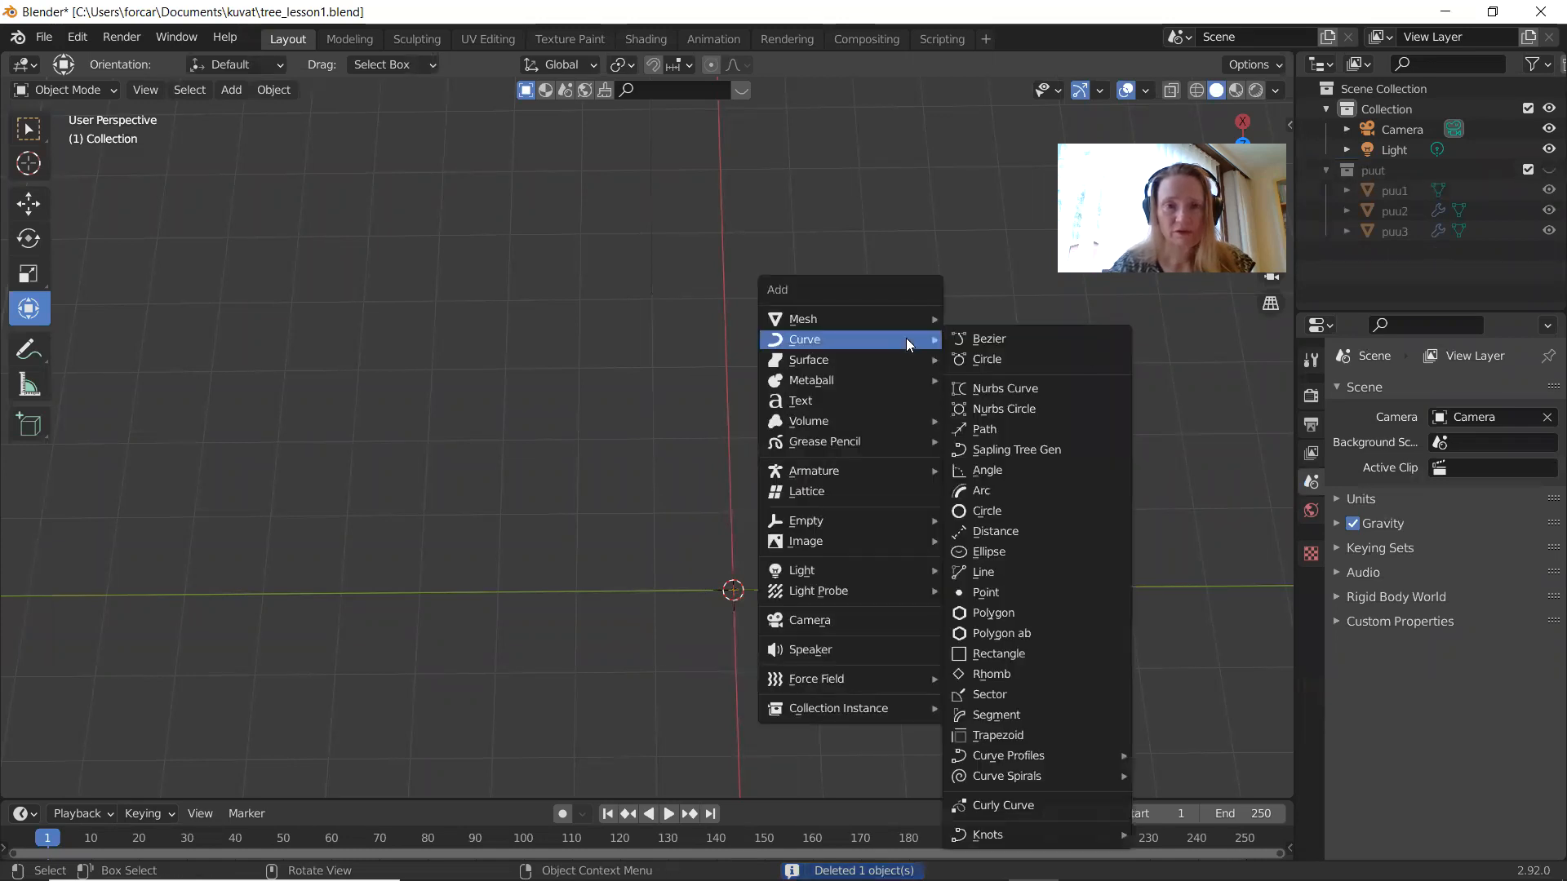
click(1016, 366)
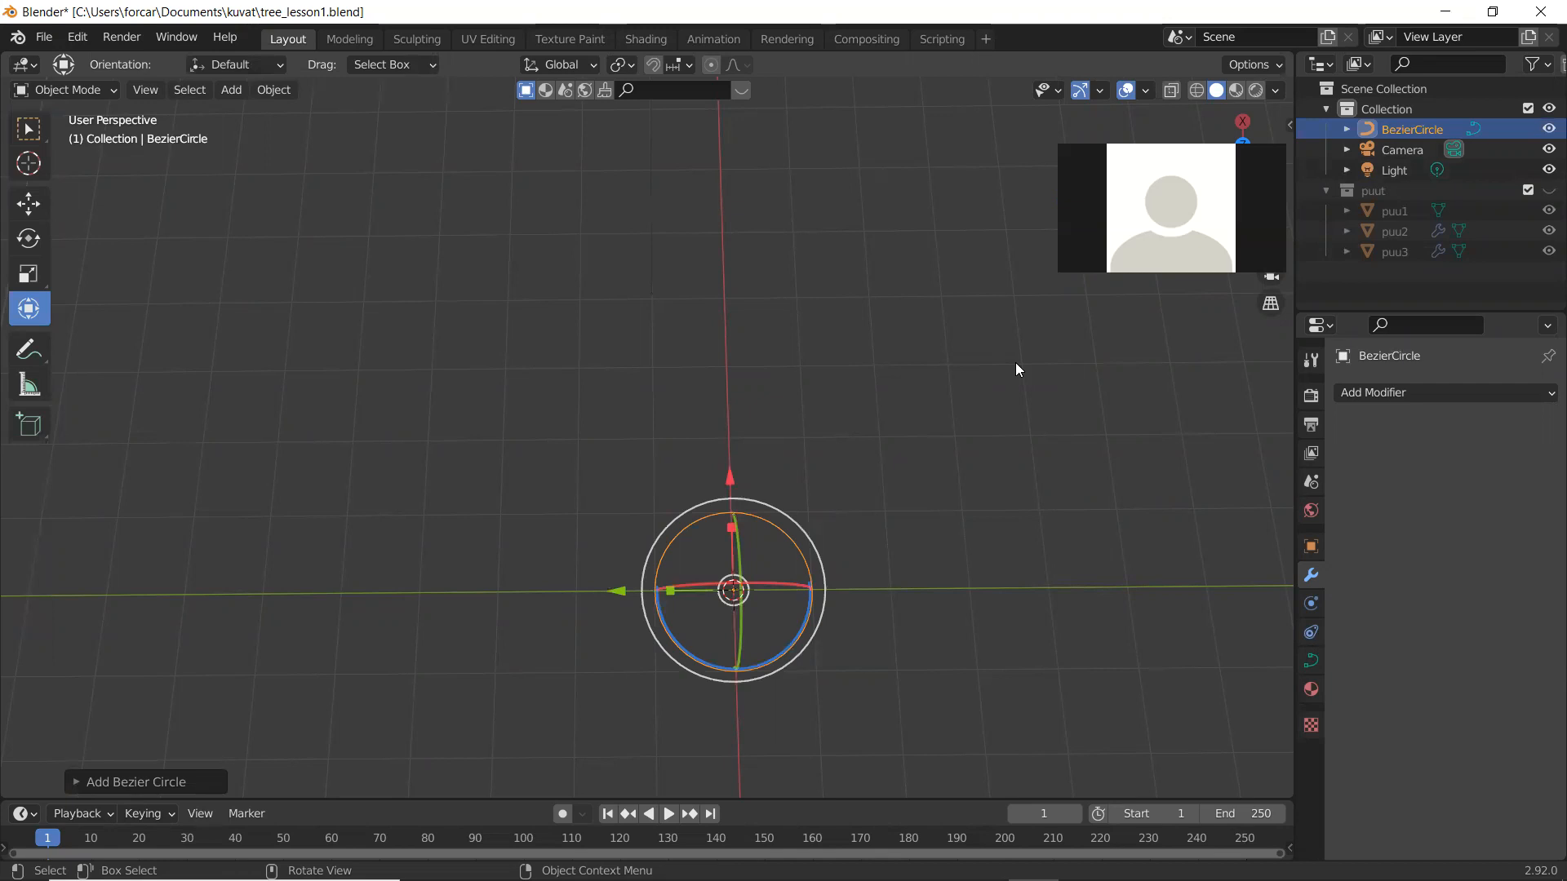
key(Tab)
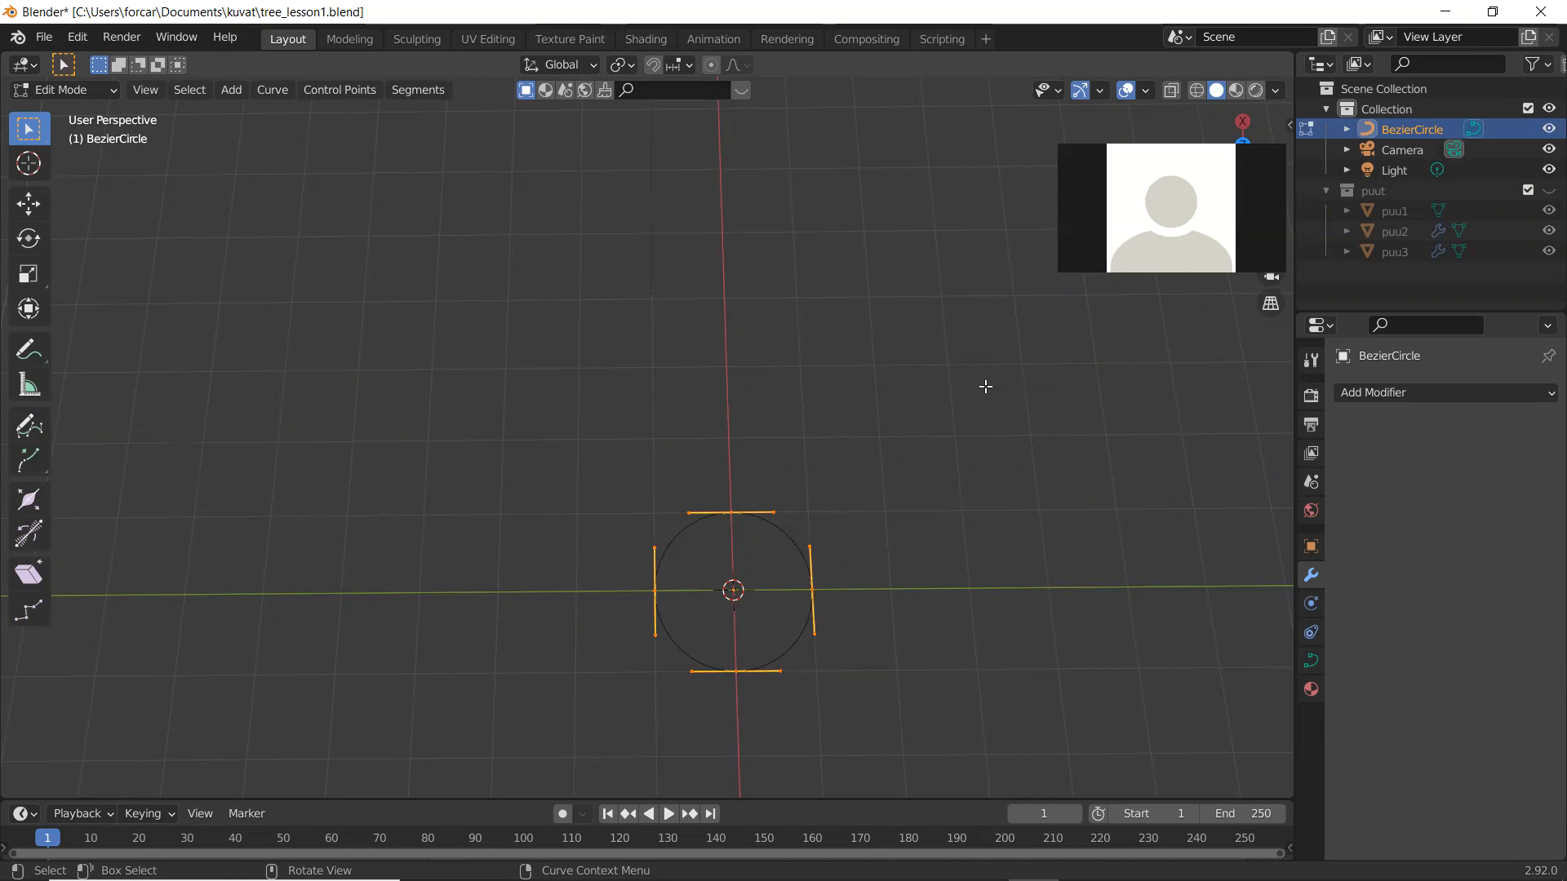
Step: Open the preferences and look through the add-on list for the enabled curve, mesh and import-export add-ons
click(76, 39)
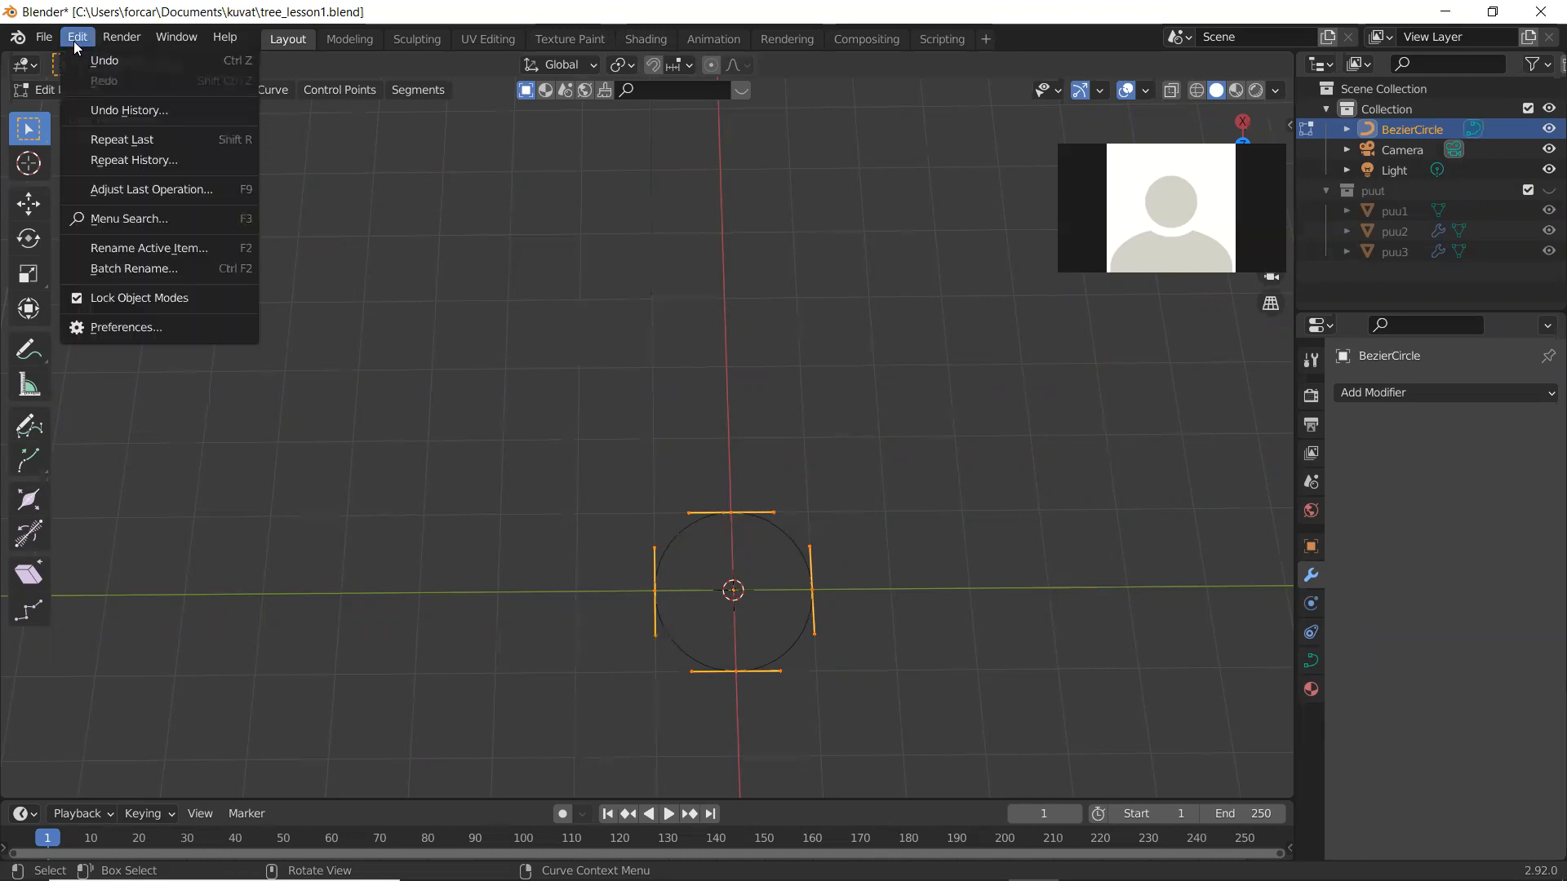
click(112, 328)
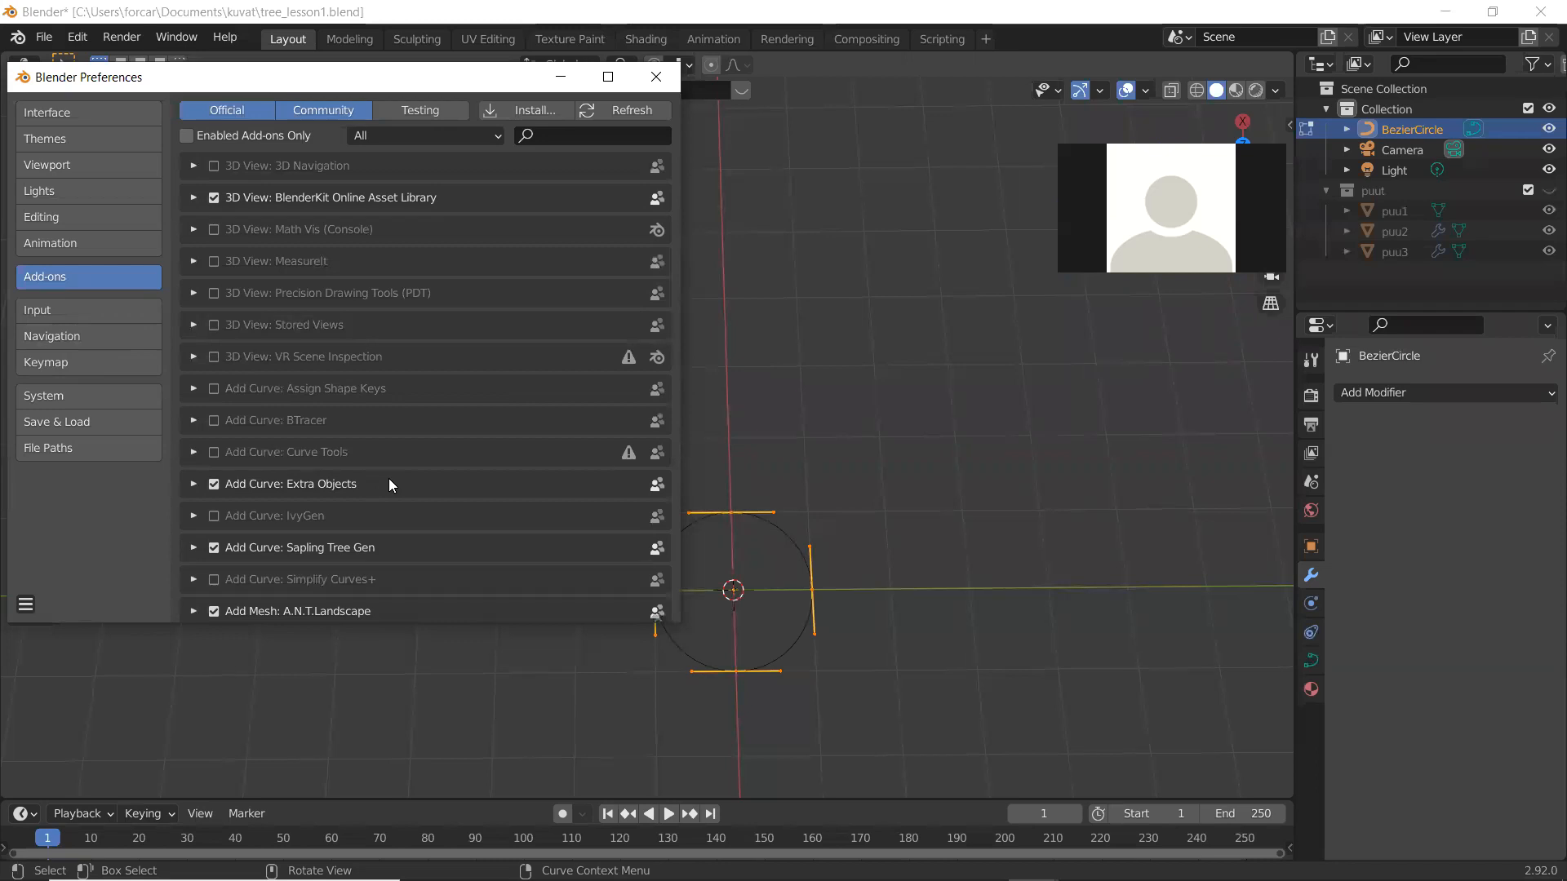
scroll(389, 483, down, 2)
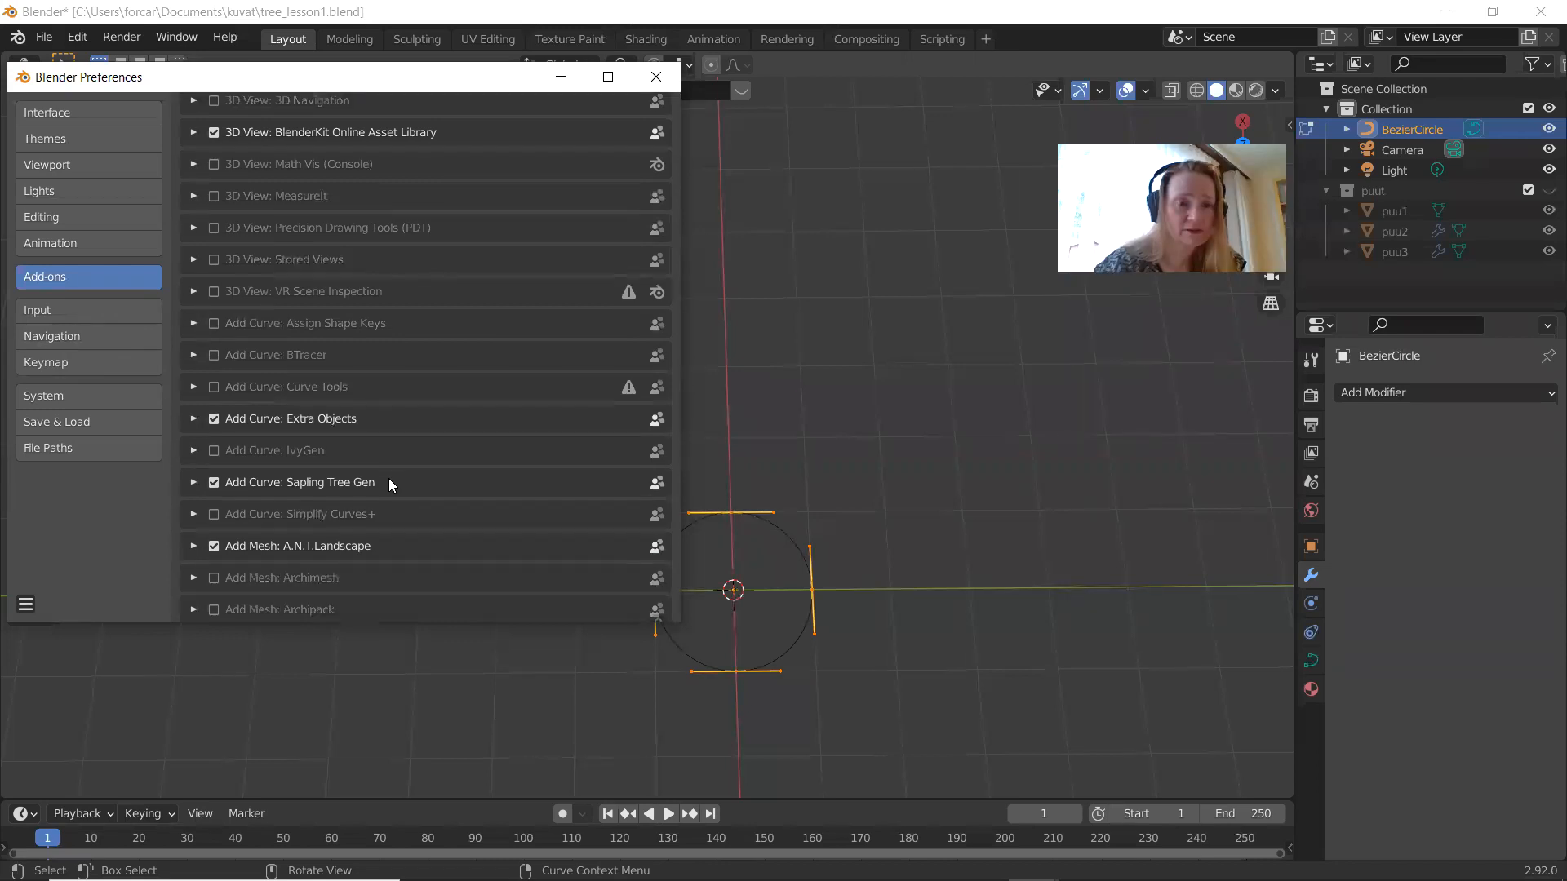
scroll(389, 483, down, 4)
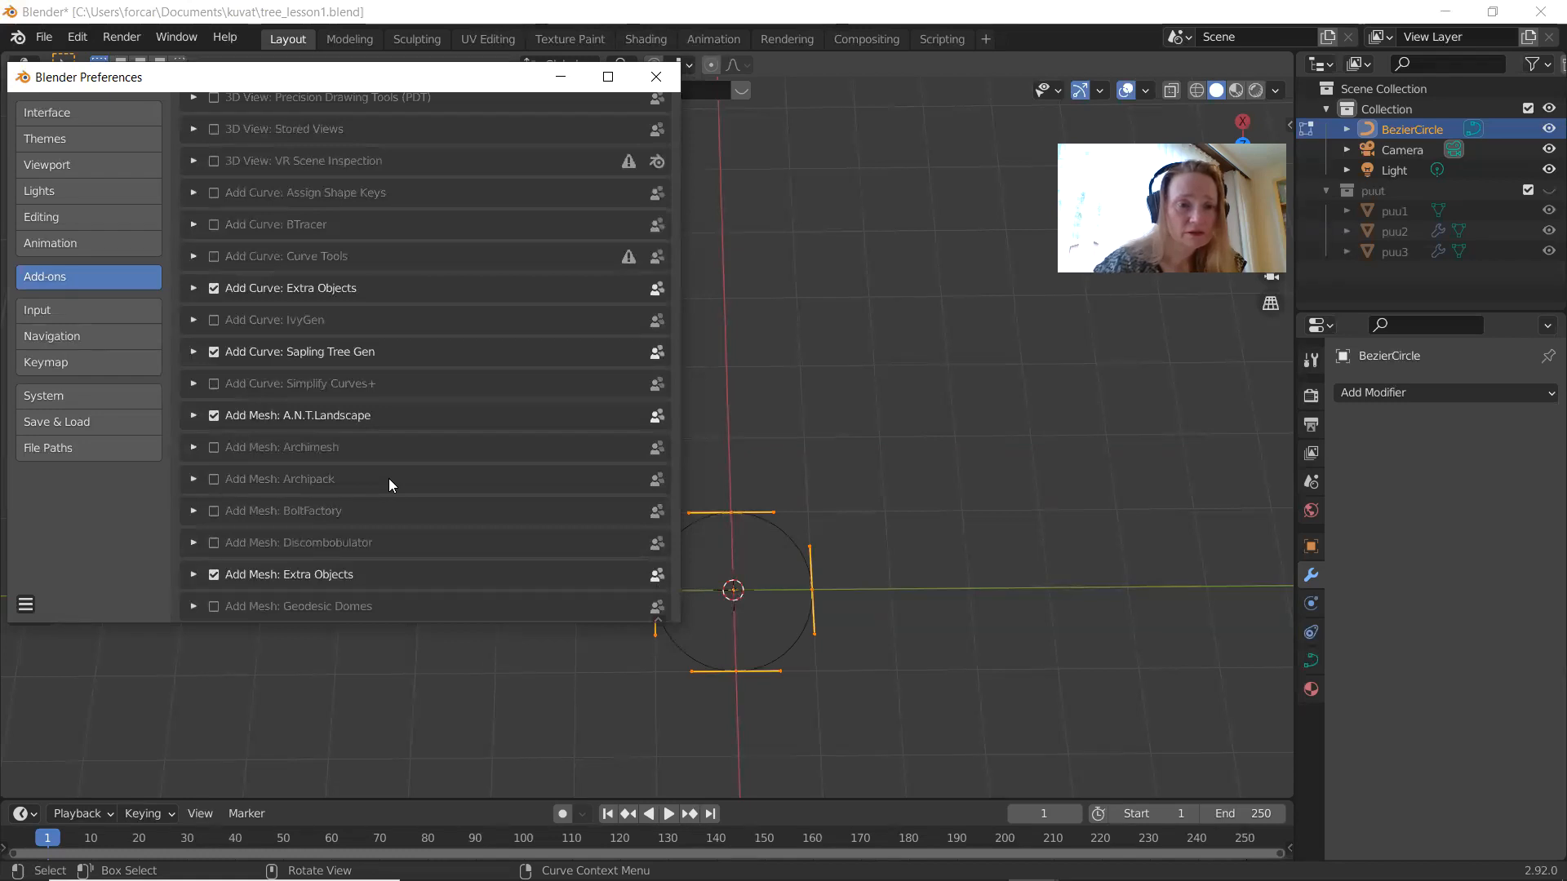
scroll(389, 478, down, 3)
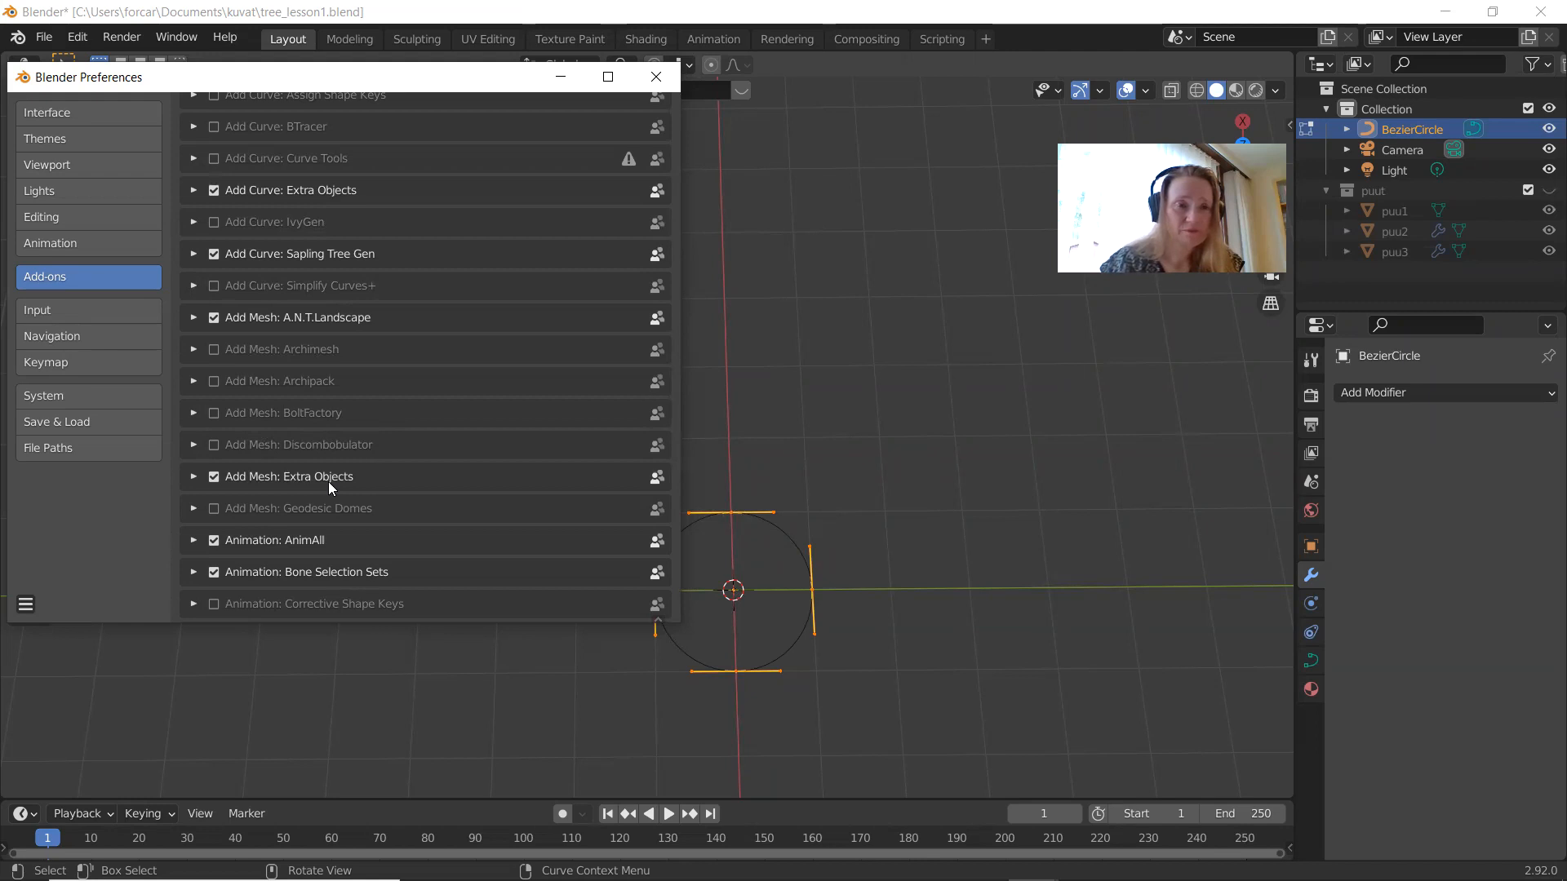
scroll(328, 481, down, 12)
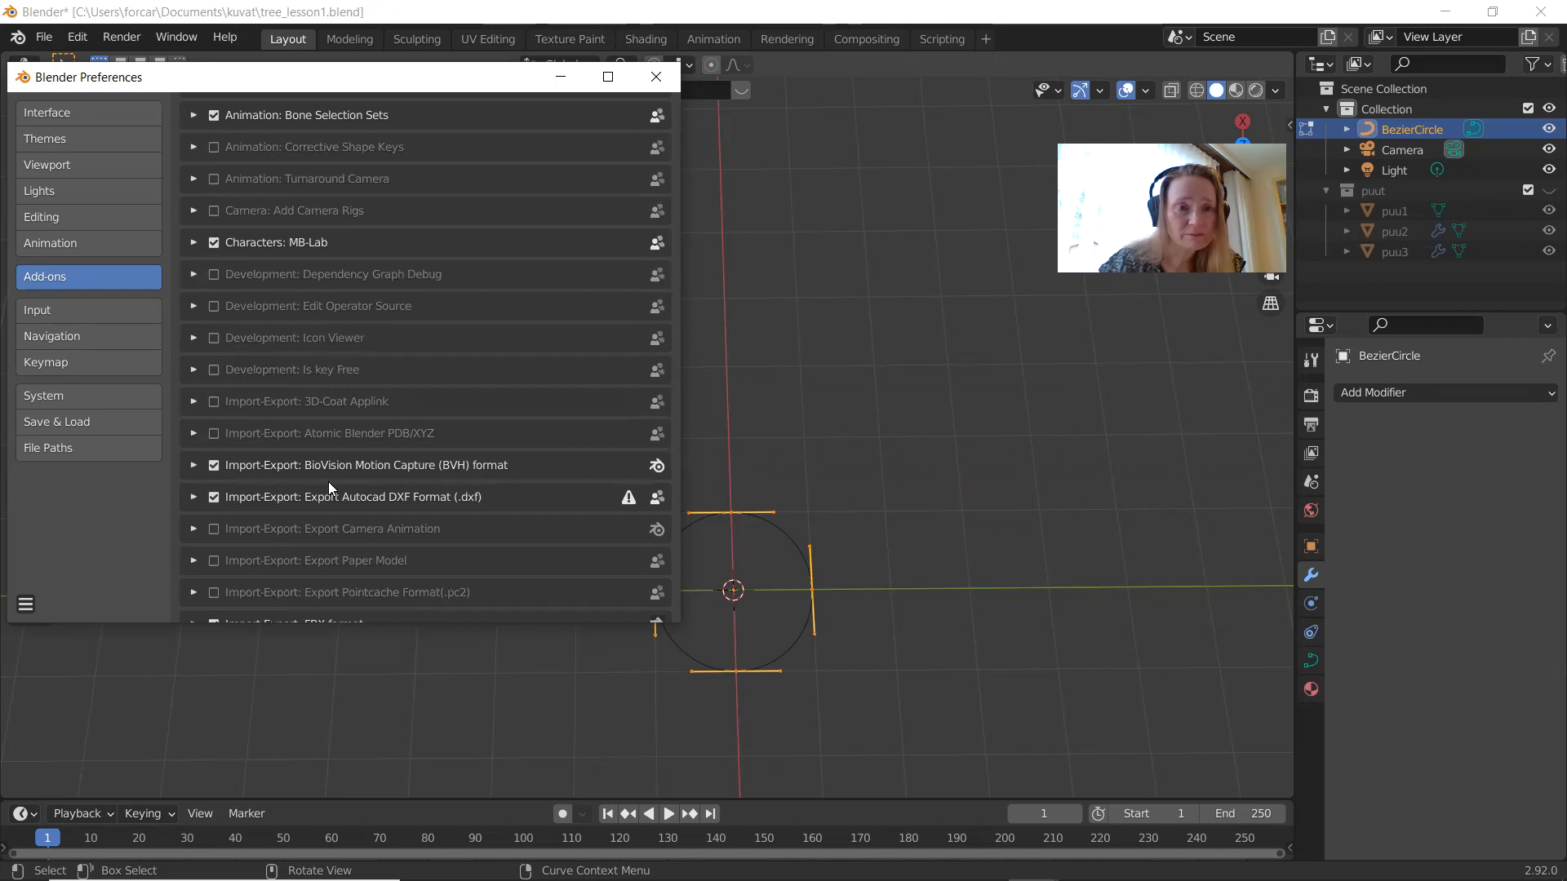
scroll(329, 487, down, 5)
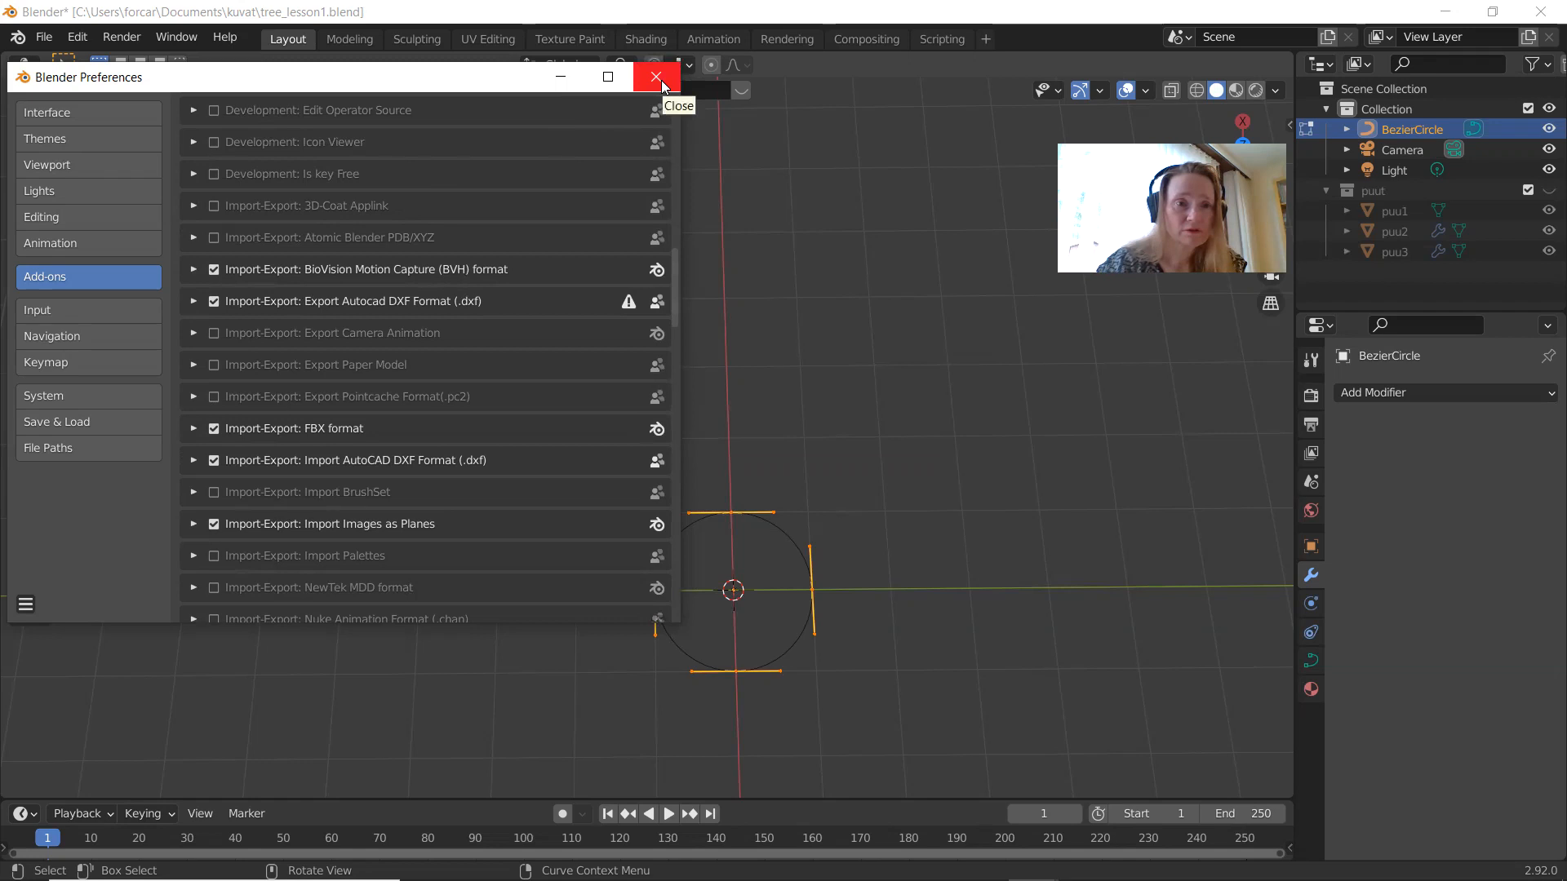
scroll(377, 346, up, 1)
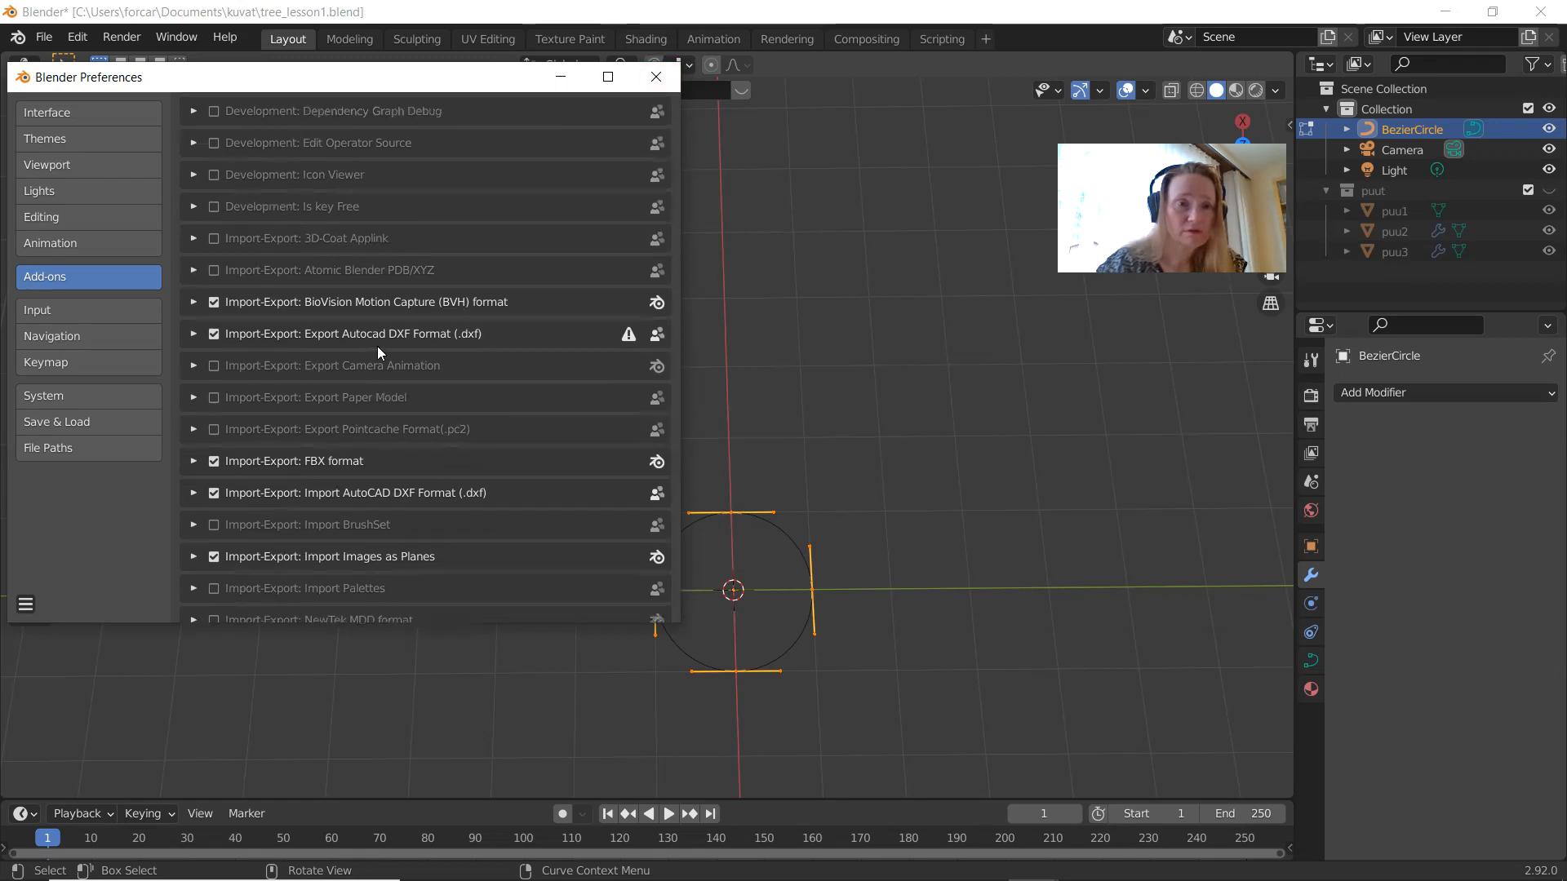
click(664, 80)
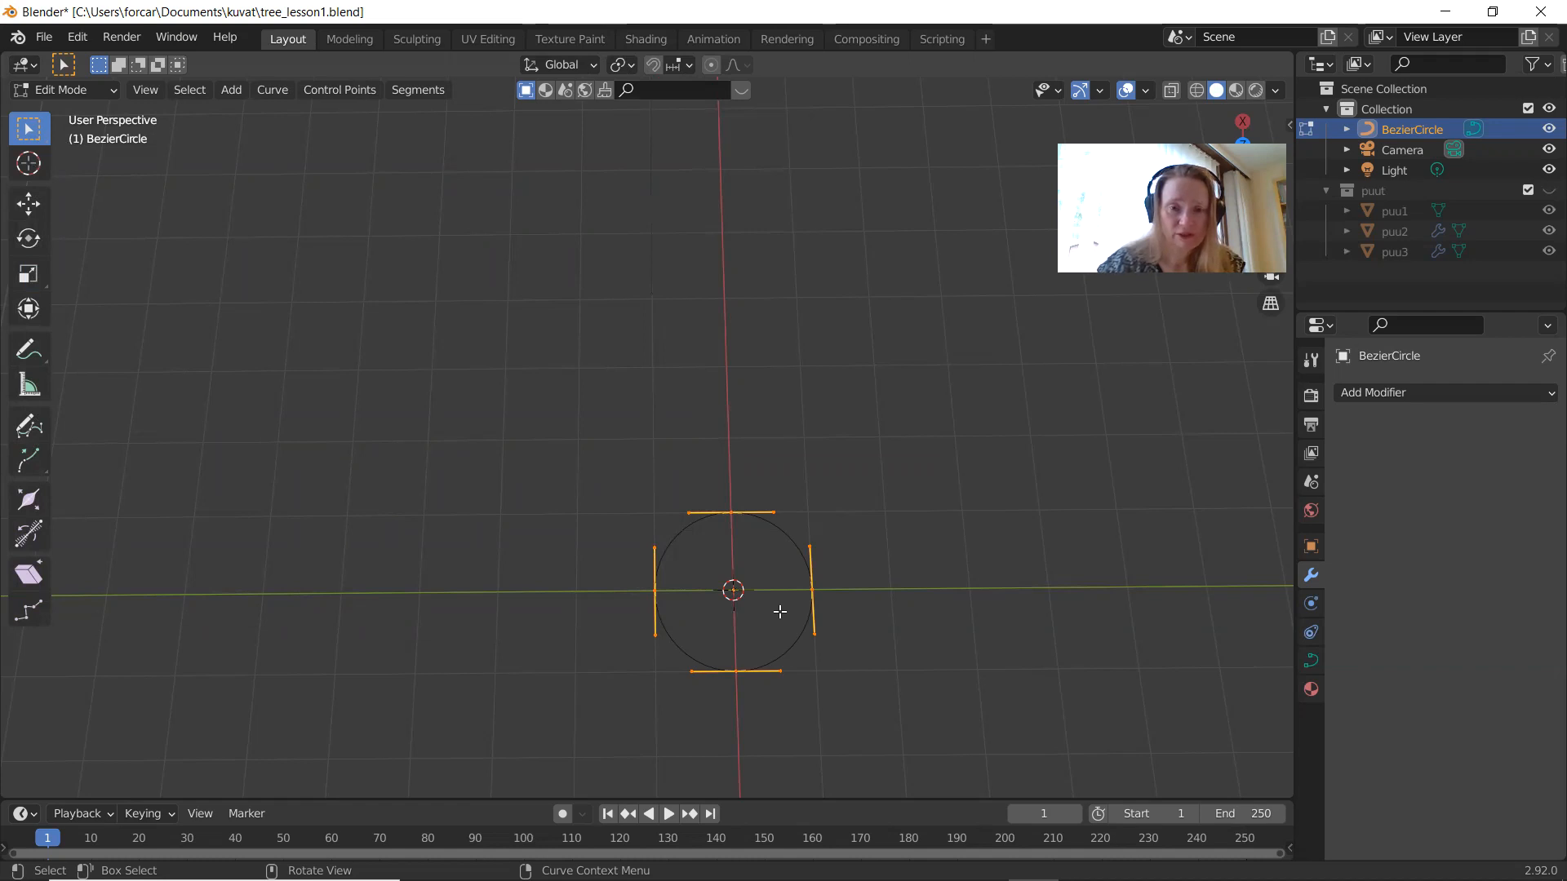
key(Tab)
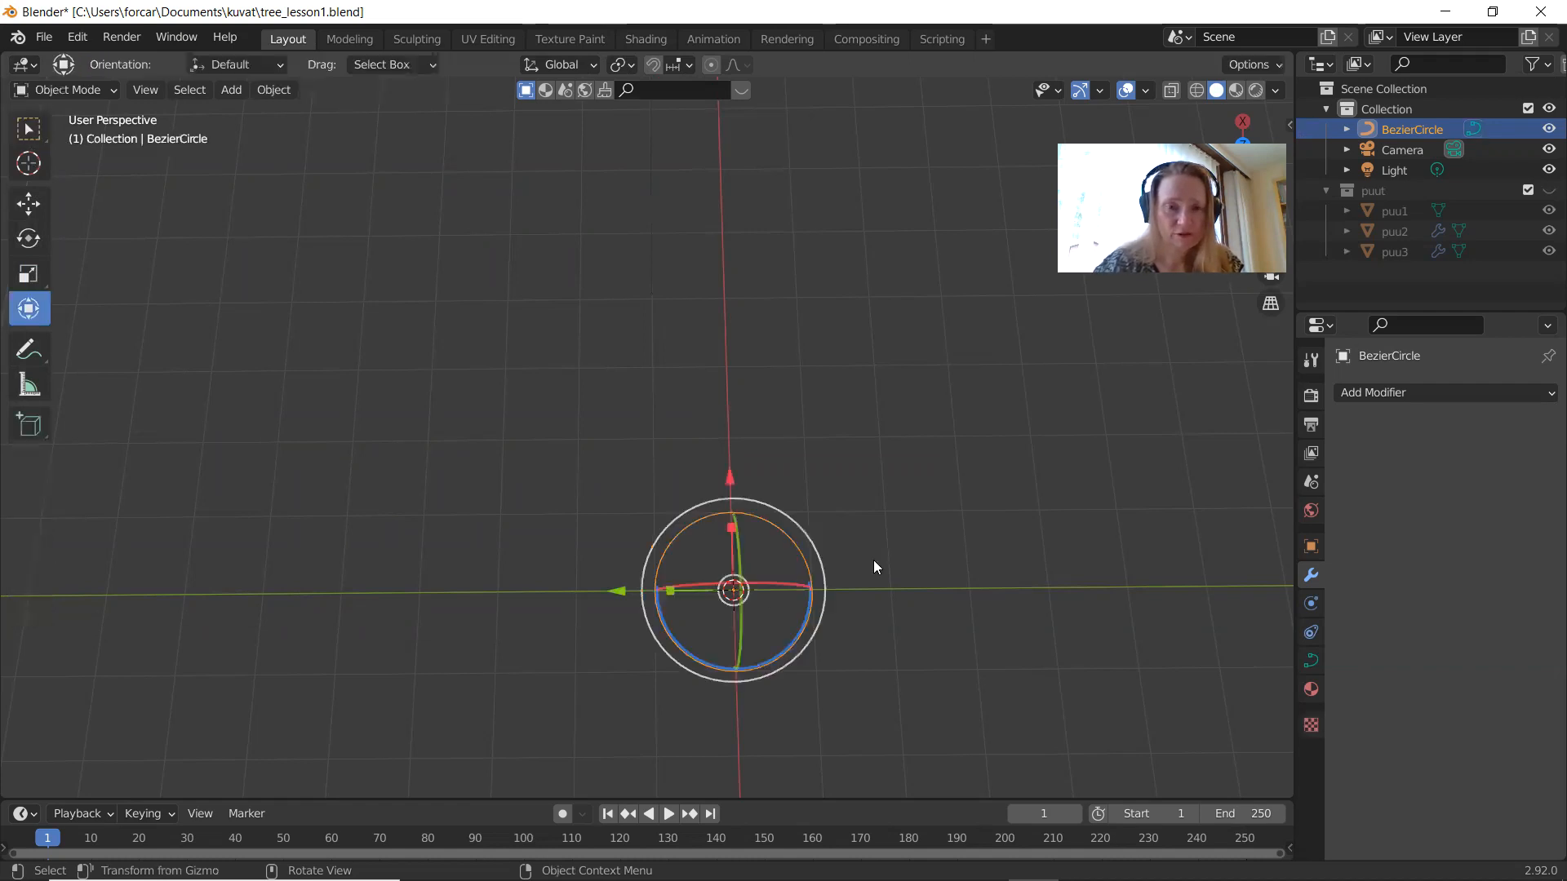
click(30, 206)
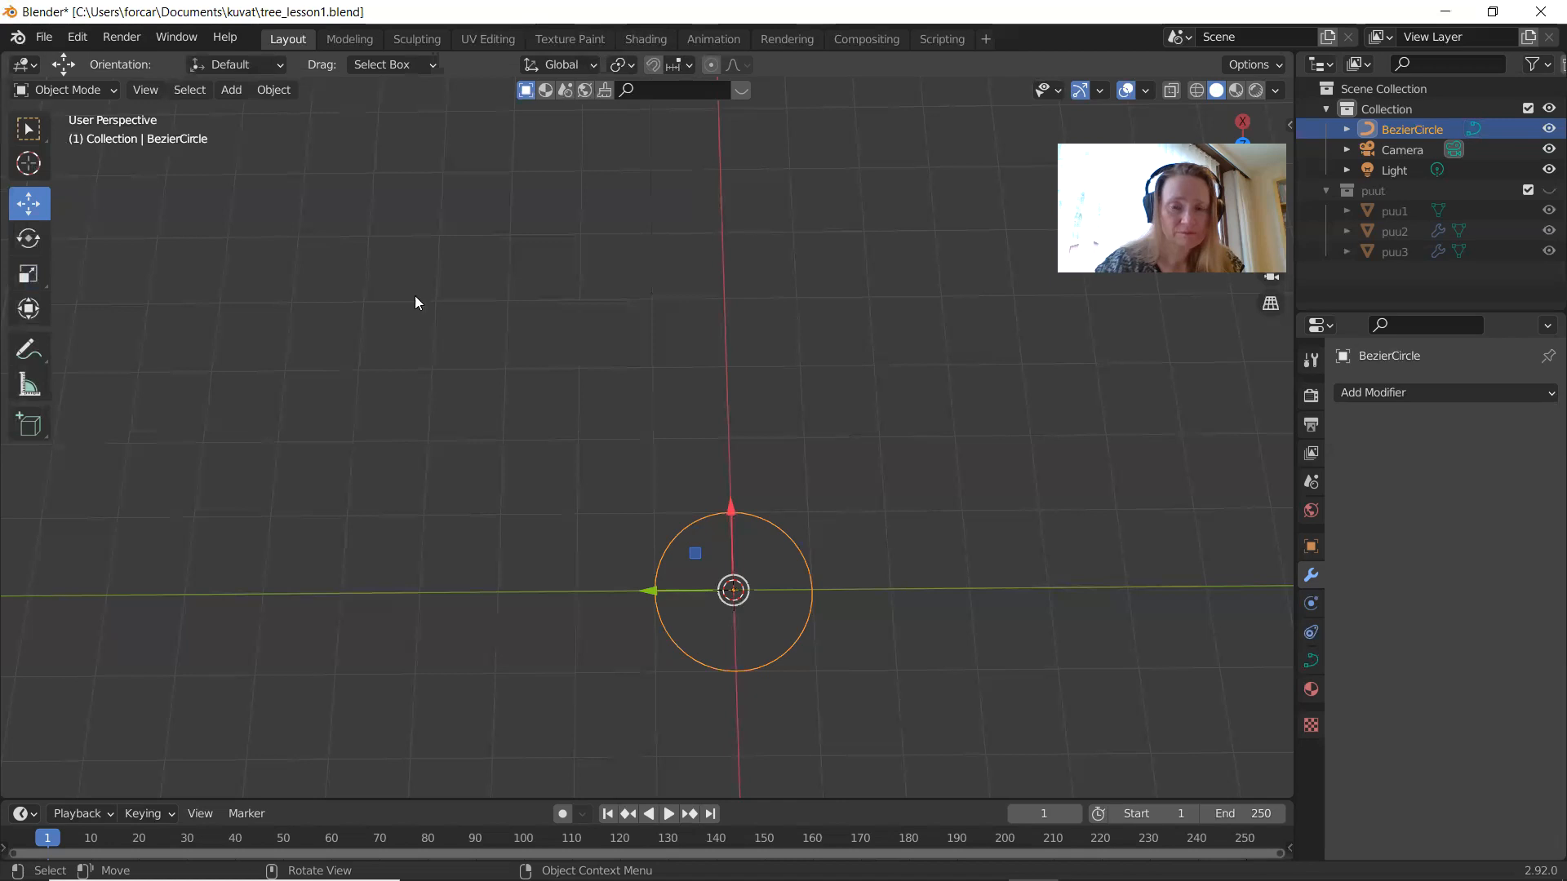
key(Tab)
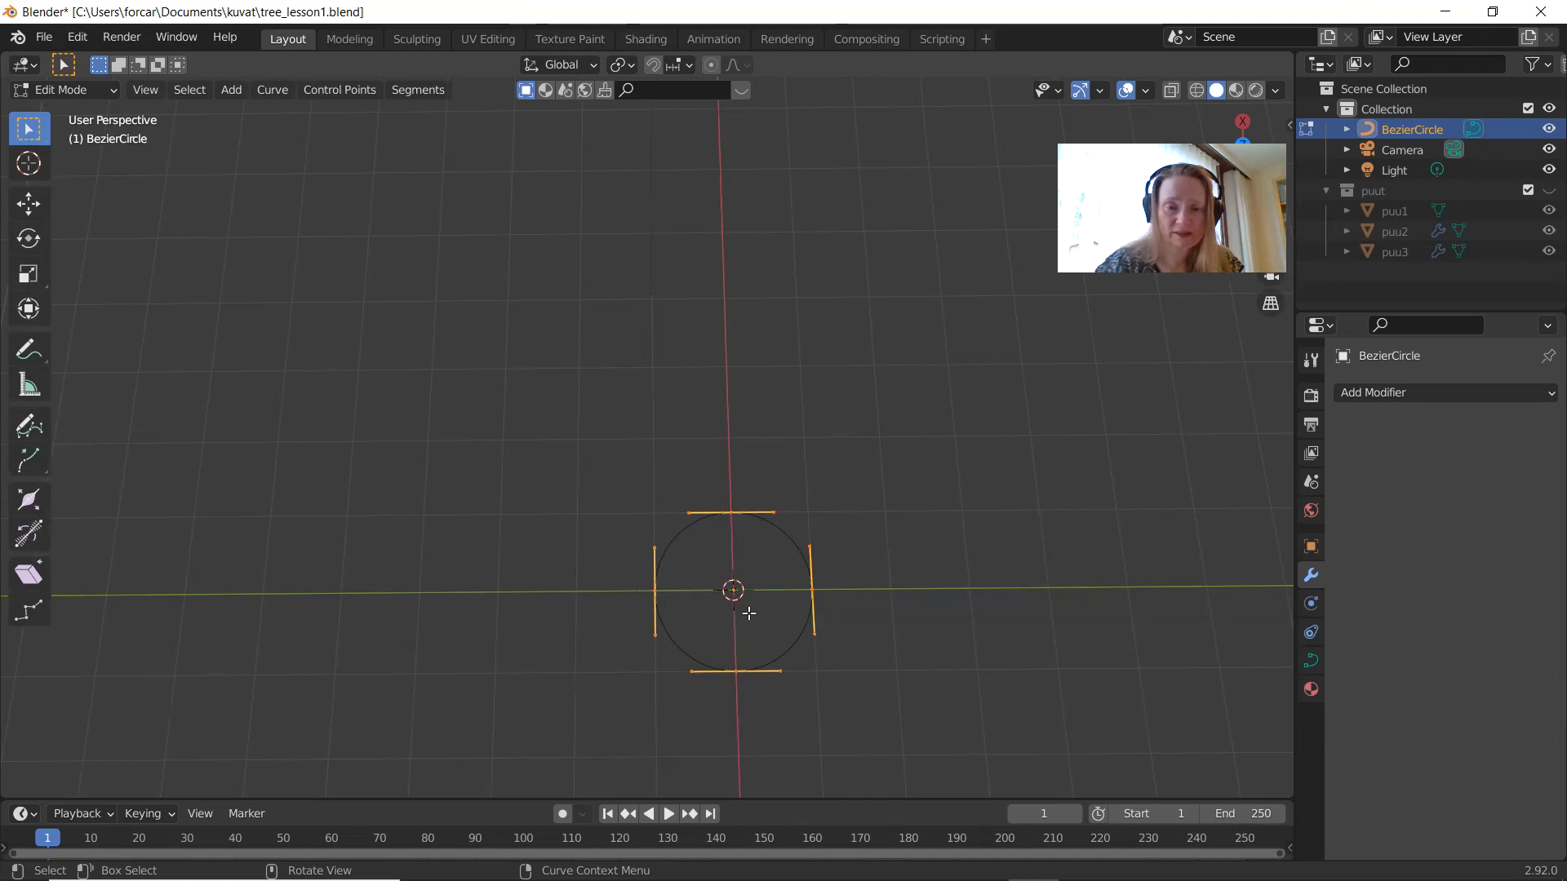
Step: Show the Bezier circle in top orthographic view, enlarged and centred in the viewport
scroll(749, 613, down, 1)
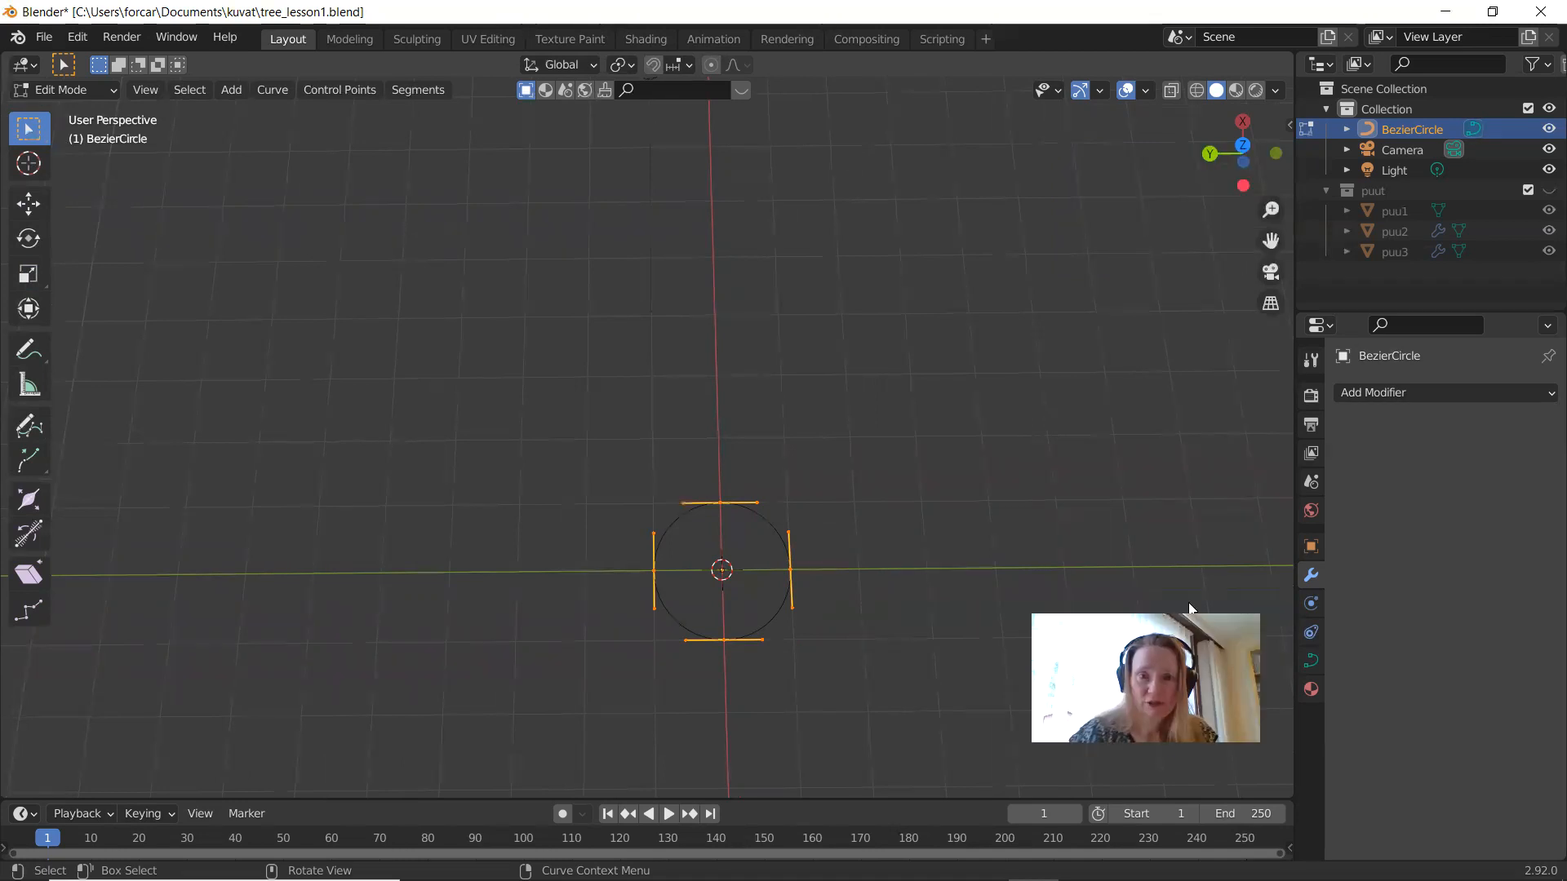
click(1243, 145)
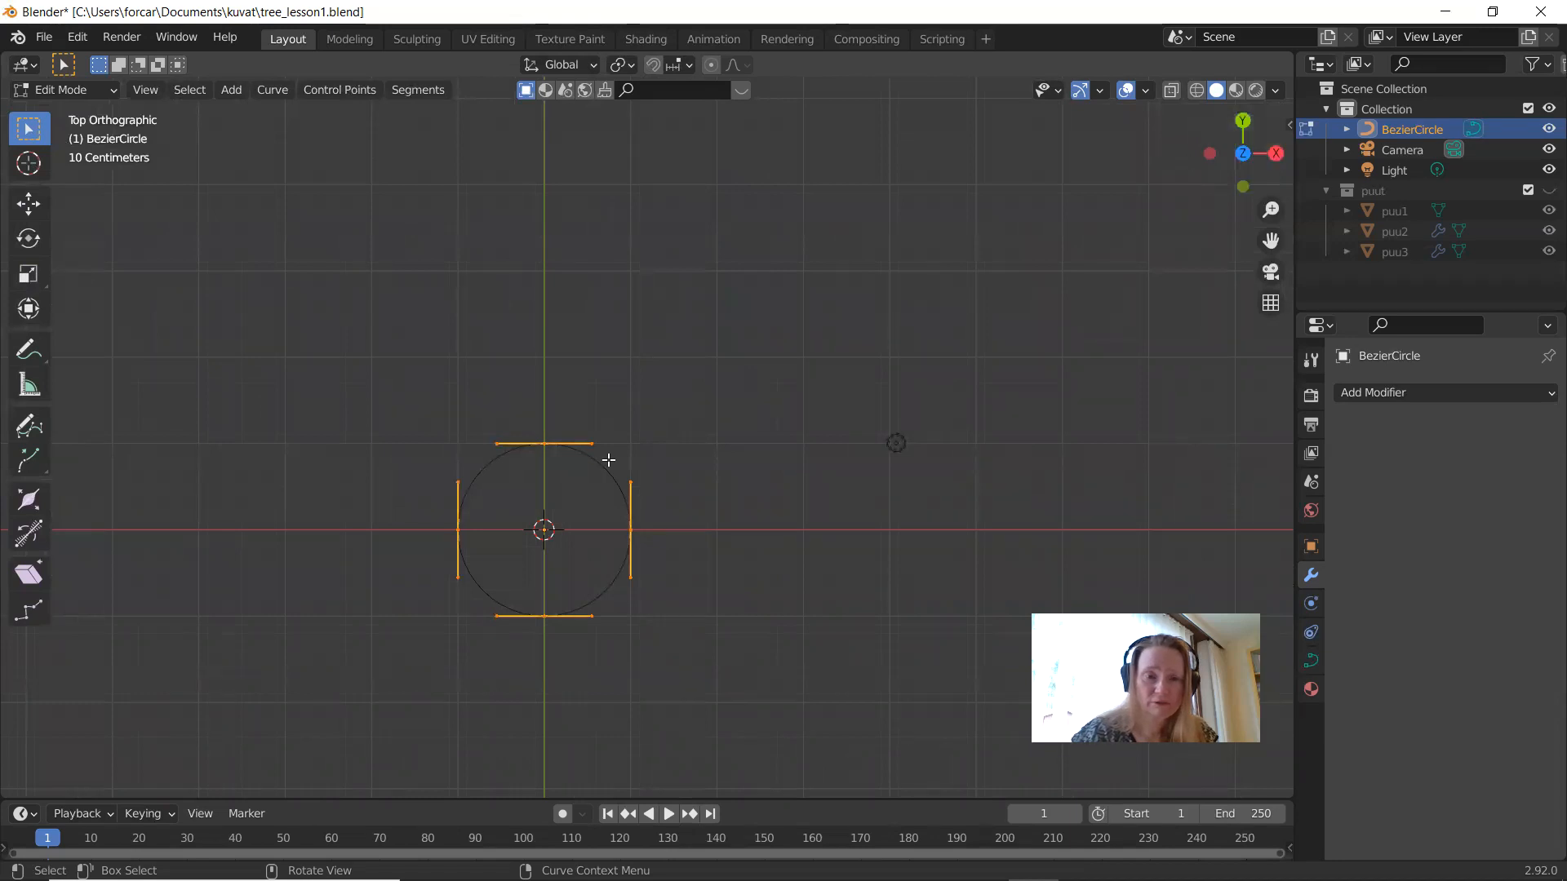
scroll(525, 543, up, 3)
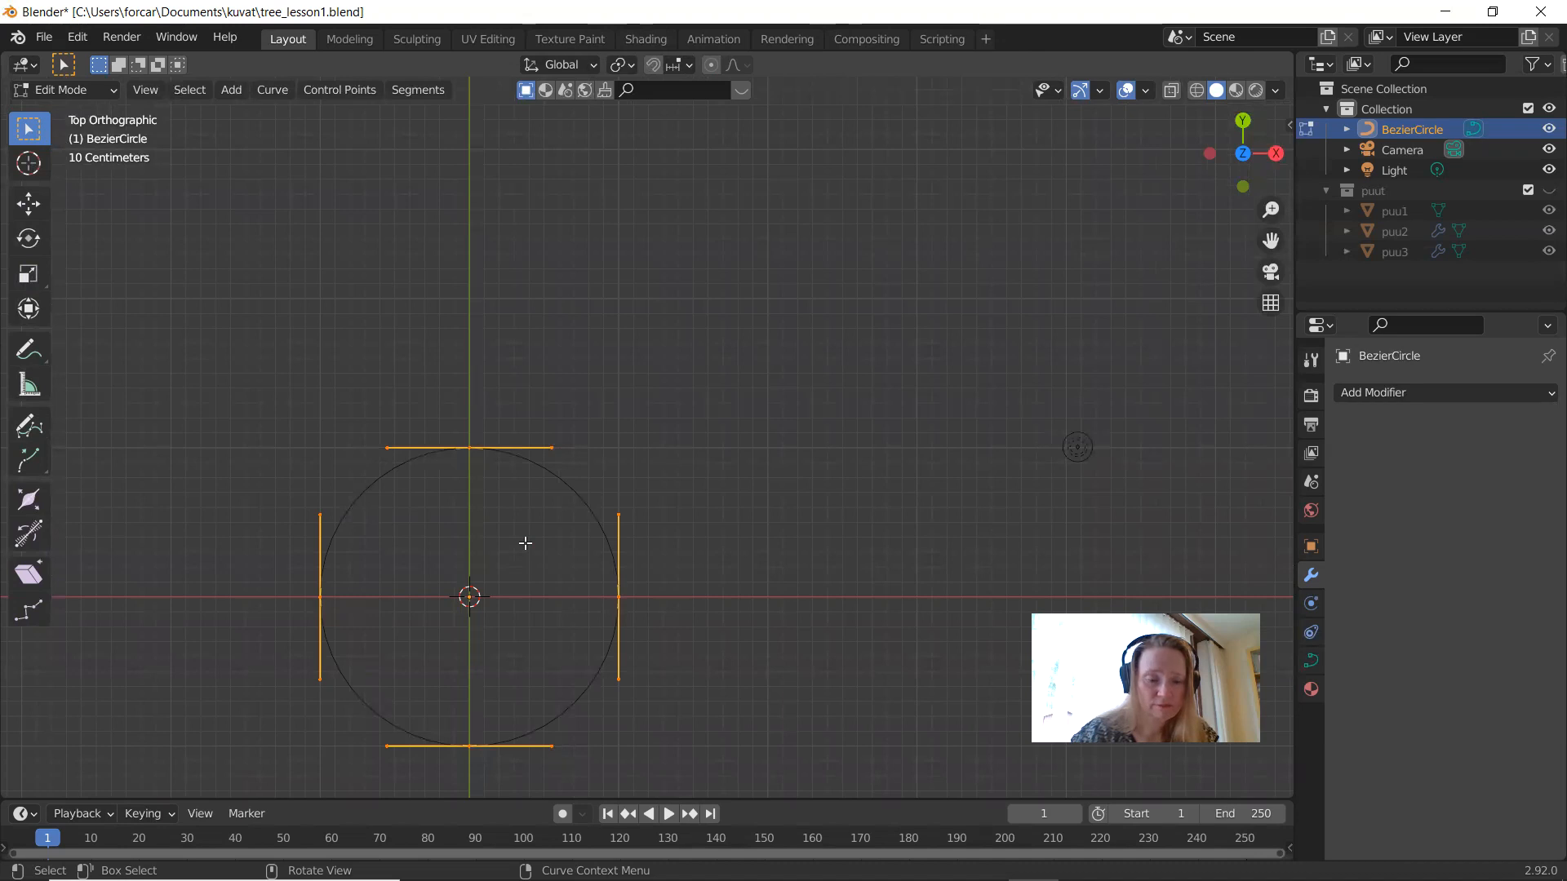
shift+middle_drag(531, 535, 642, 365)
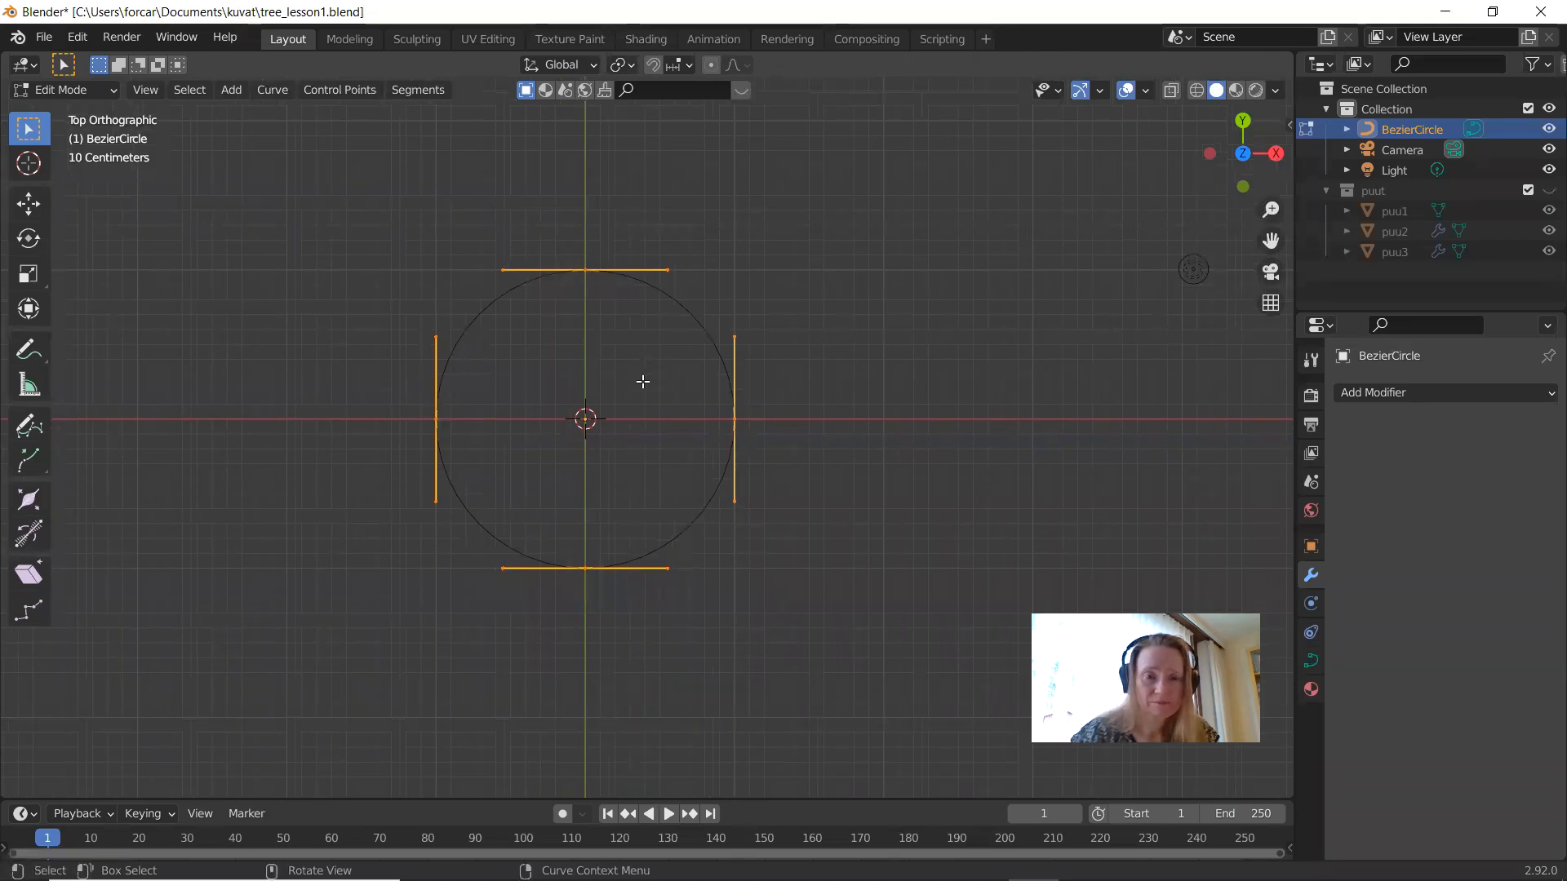
click(410, 91)
mouse_move(364, 91)
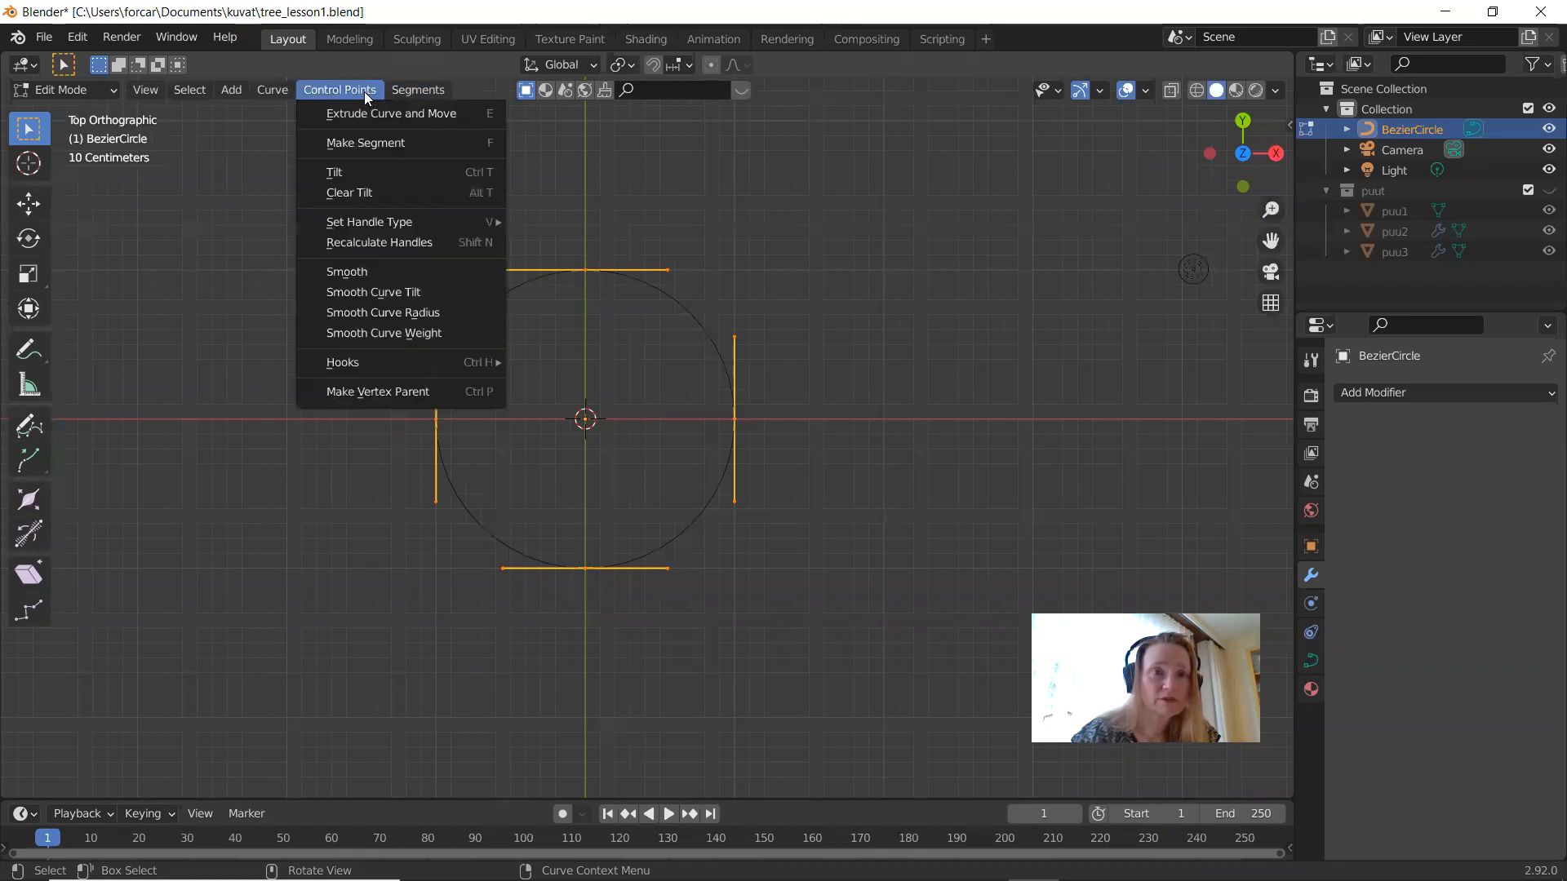
mouse_move(282, 93)
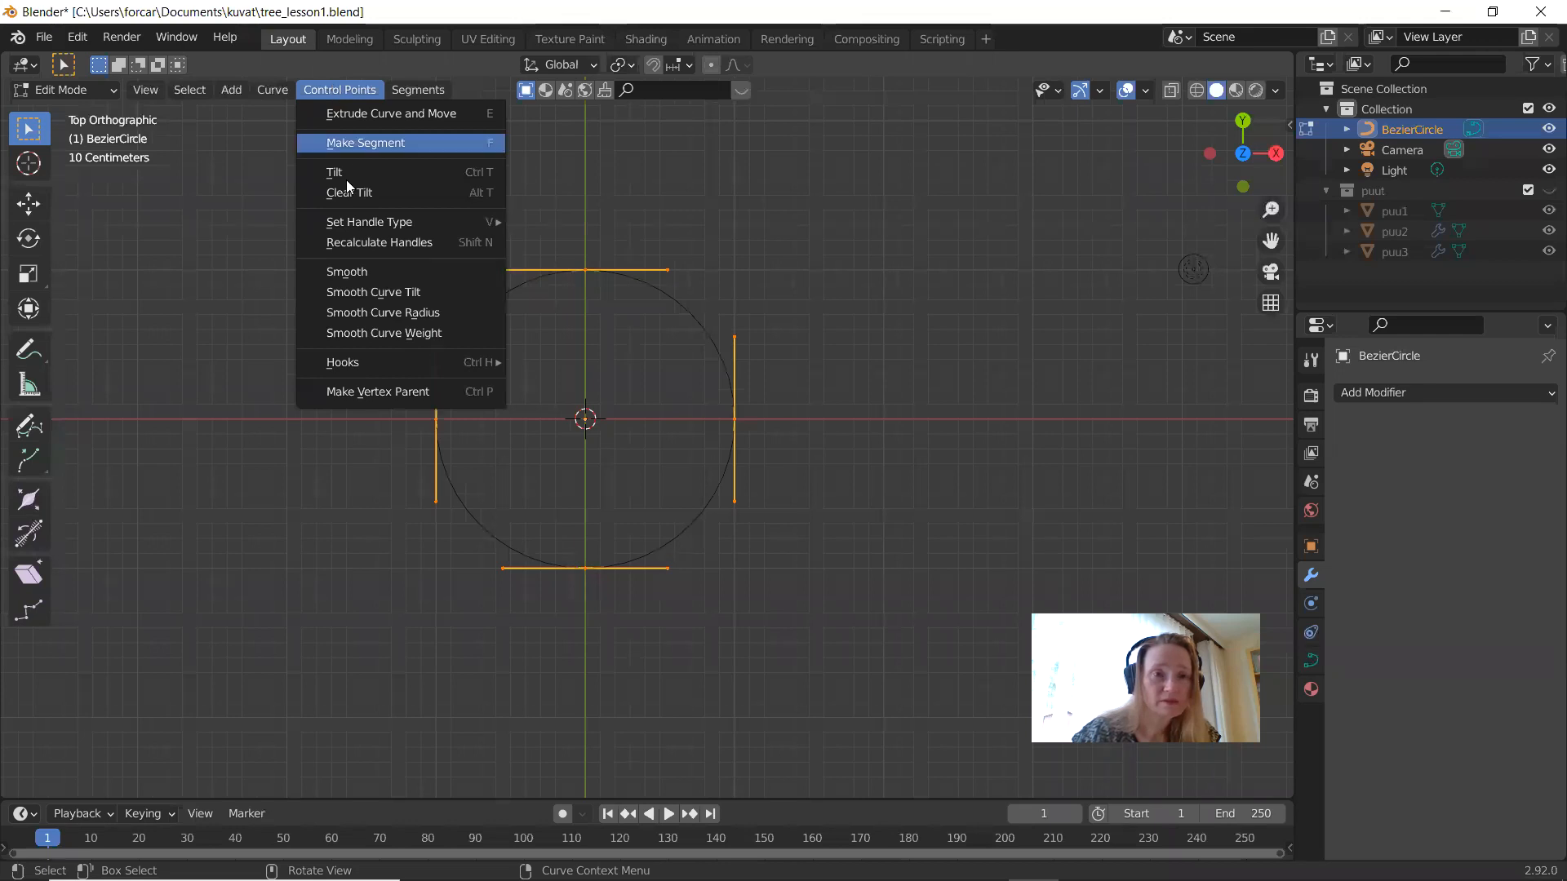
mouse_move(354, 219)
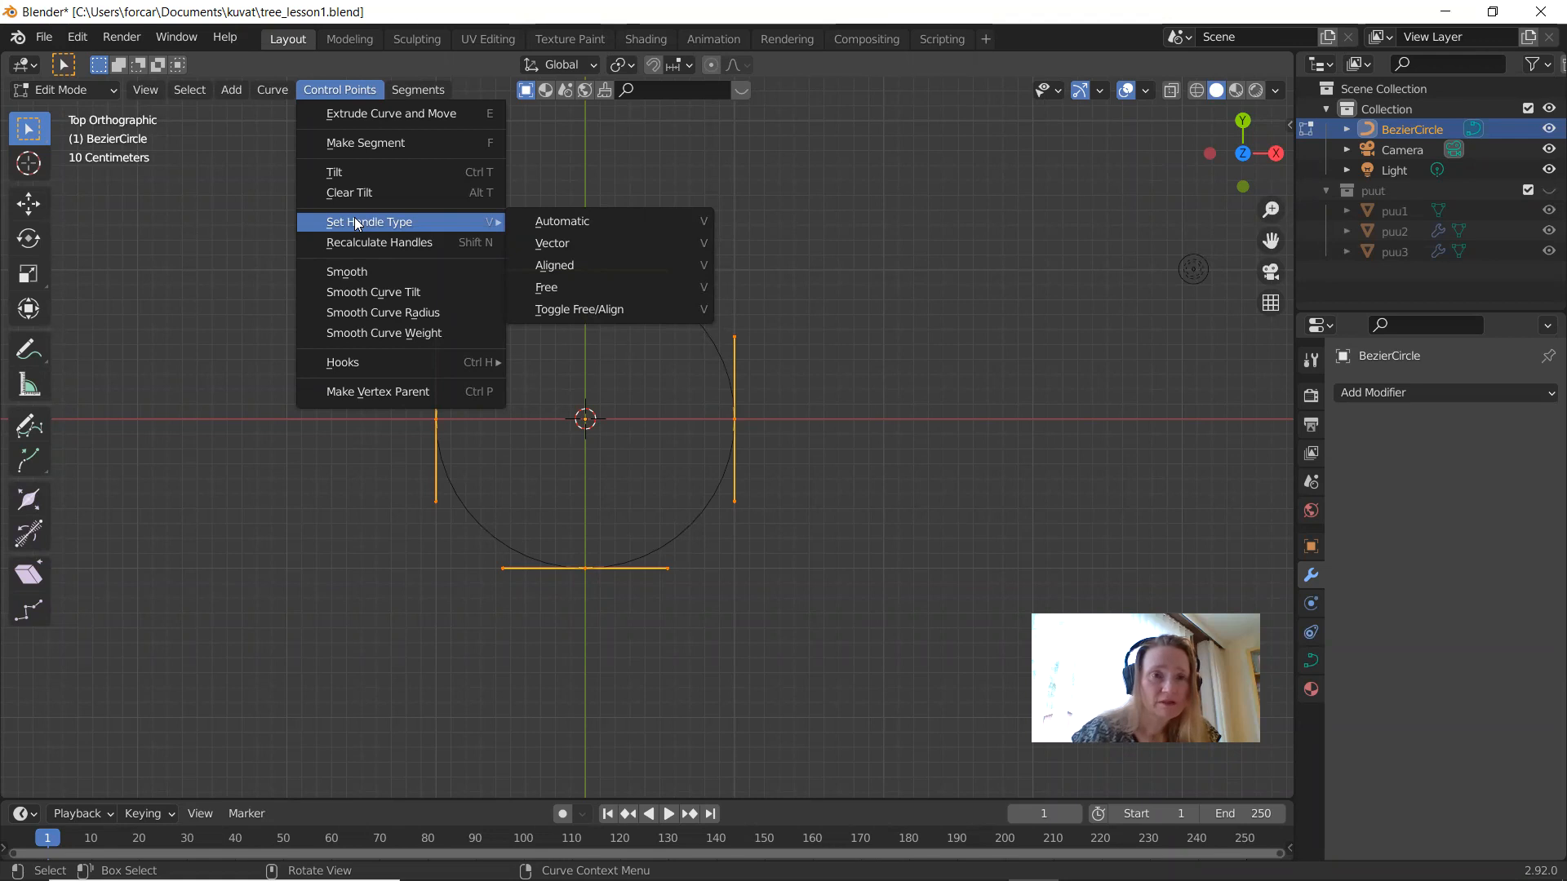
click(331, 88)
click(331, 90)
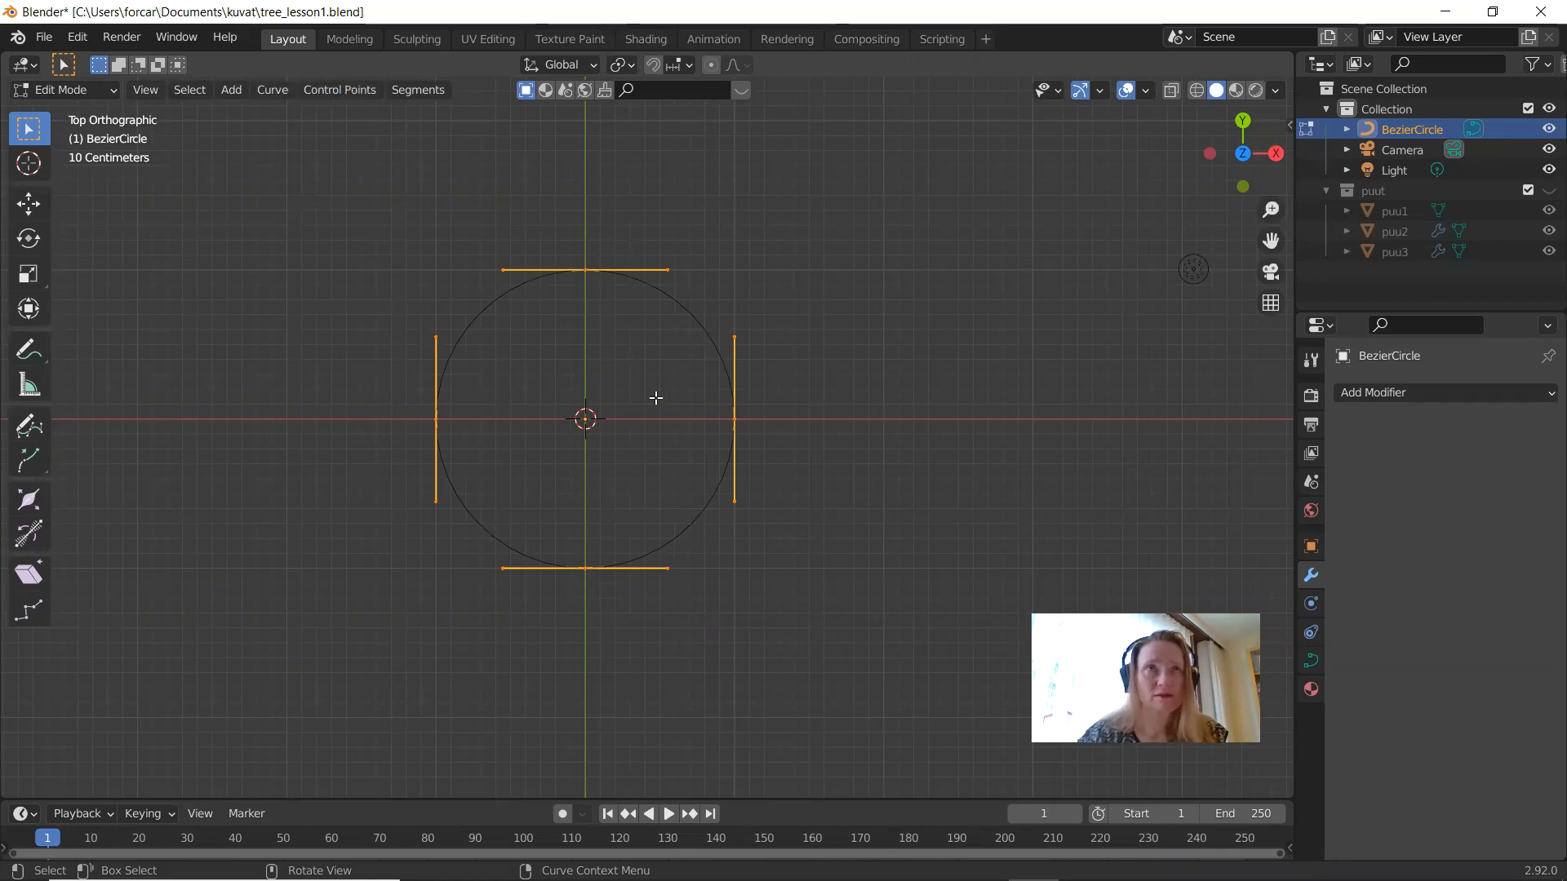
Step: Move the circle's lowest control point about 0.6 m along negative Y to stretch the circle into an oval
click(584, 570)
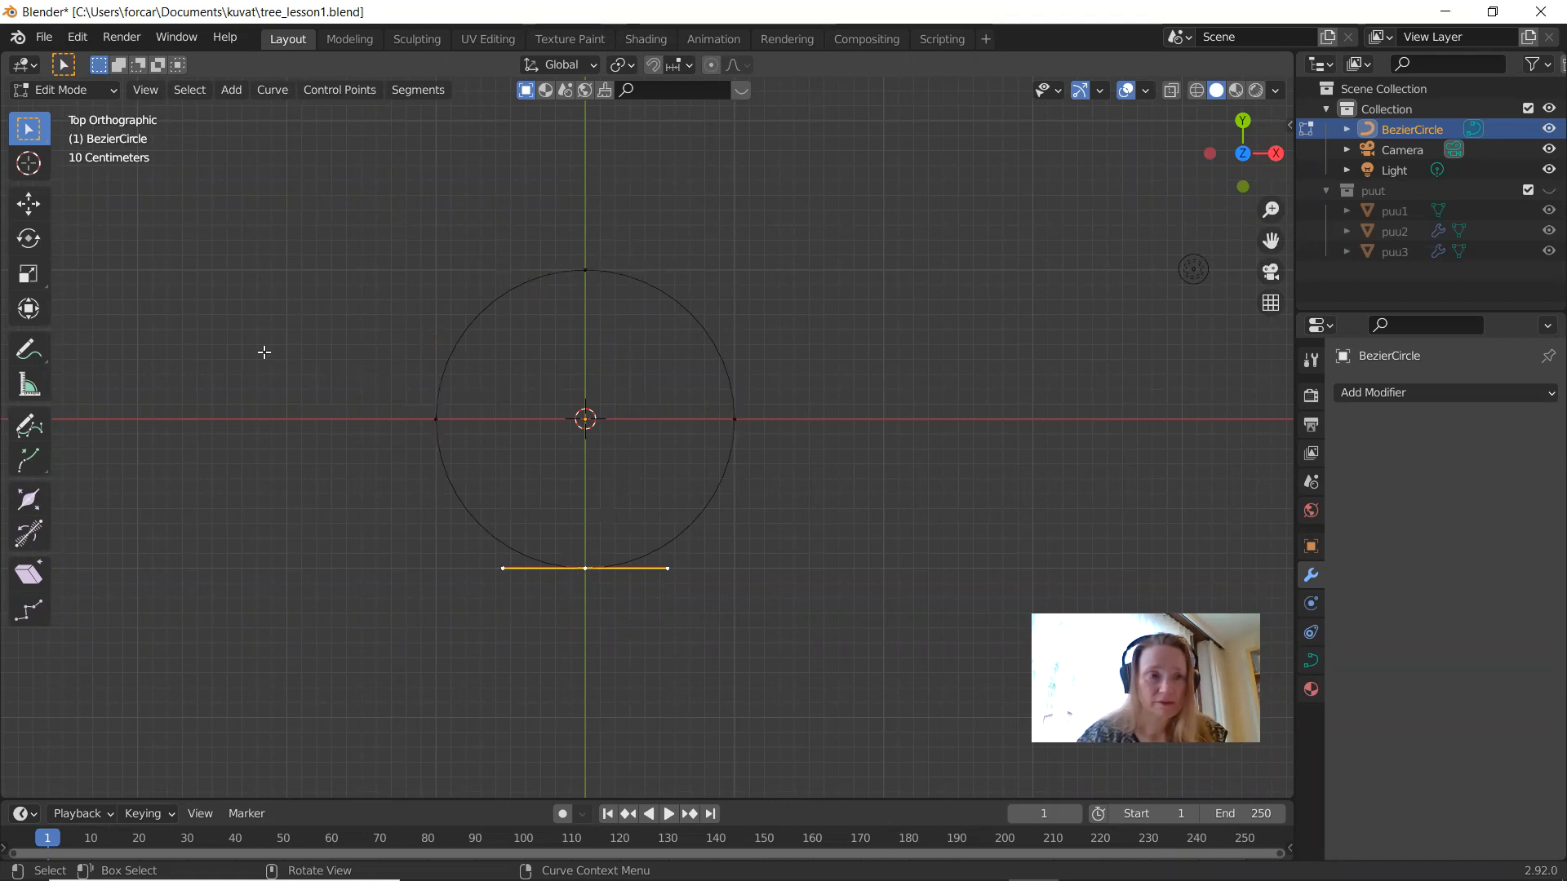
click(27, 210)
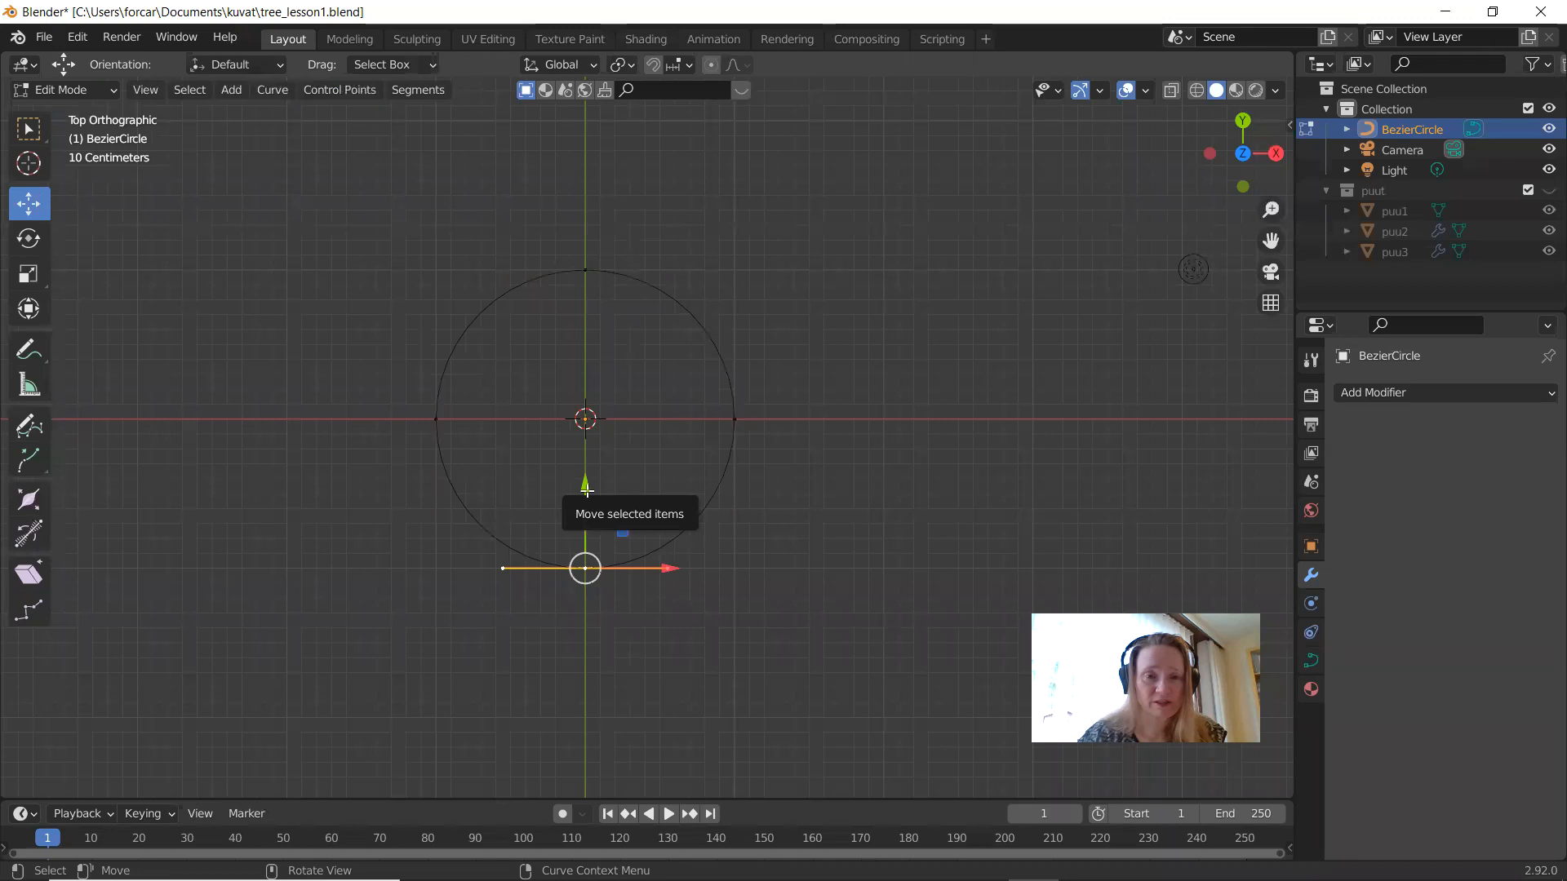
drag(586, 490, 598, 586)
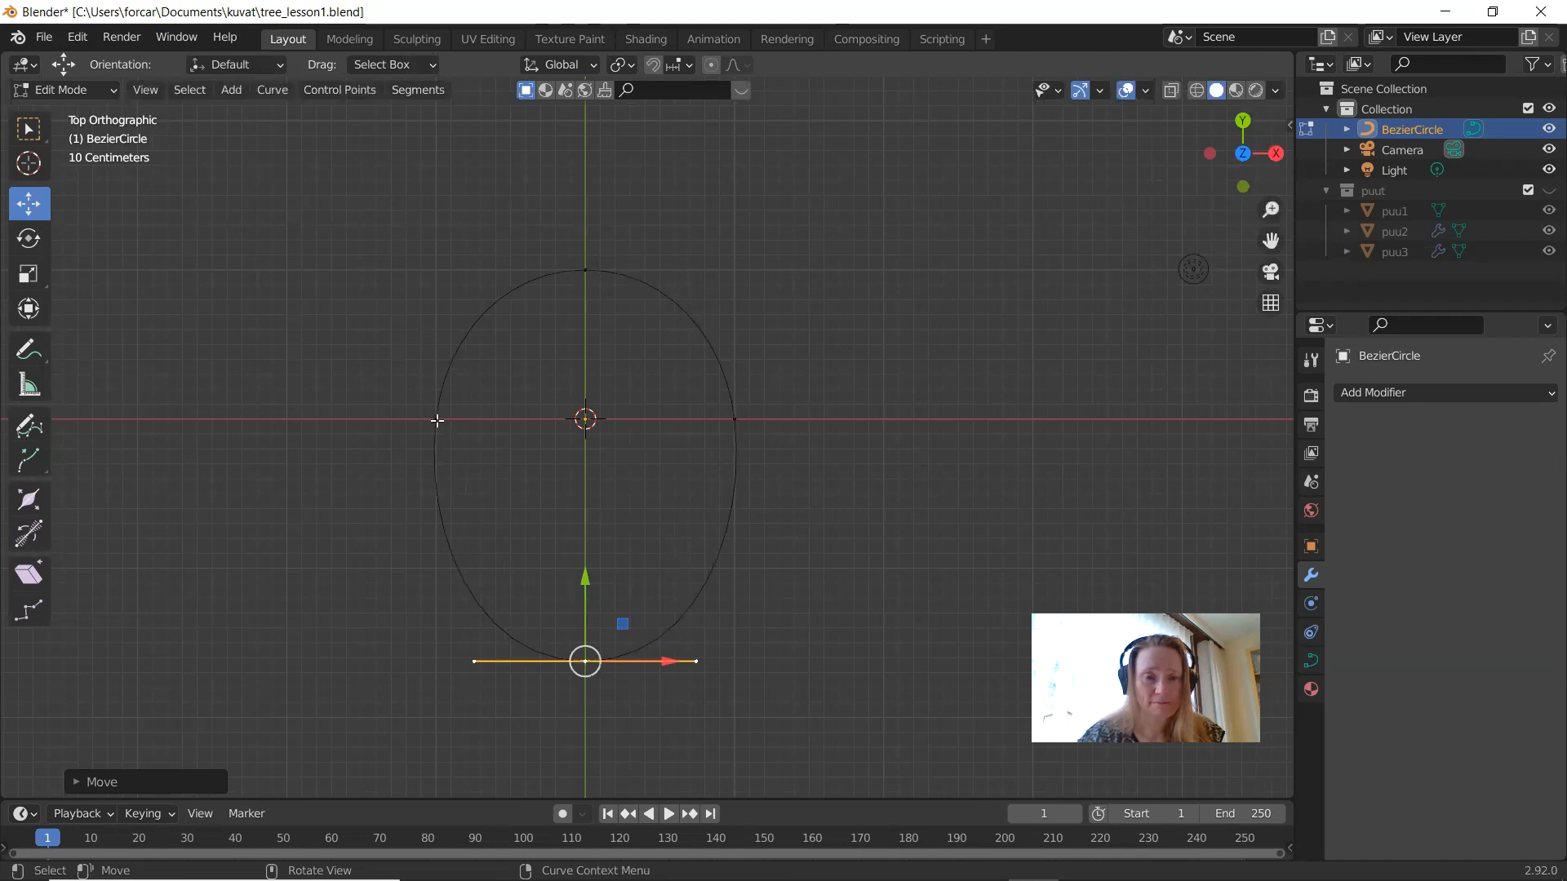
Step: Scale the lowest control point's handles along X to about 0.48 to make that end of the curve more pointed
click(473, 661)
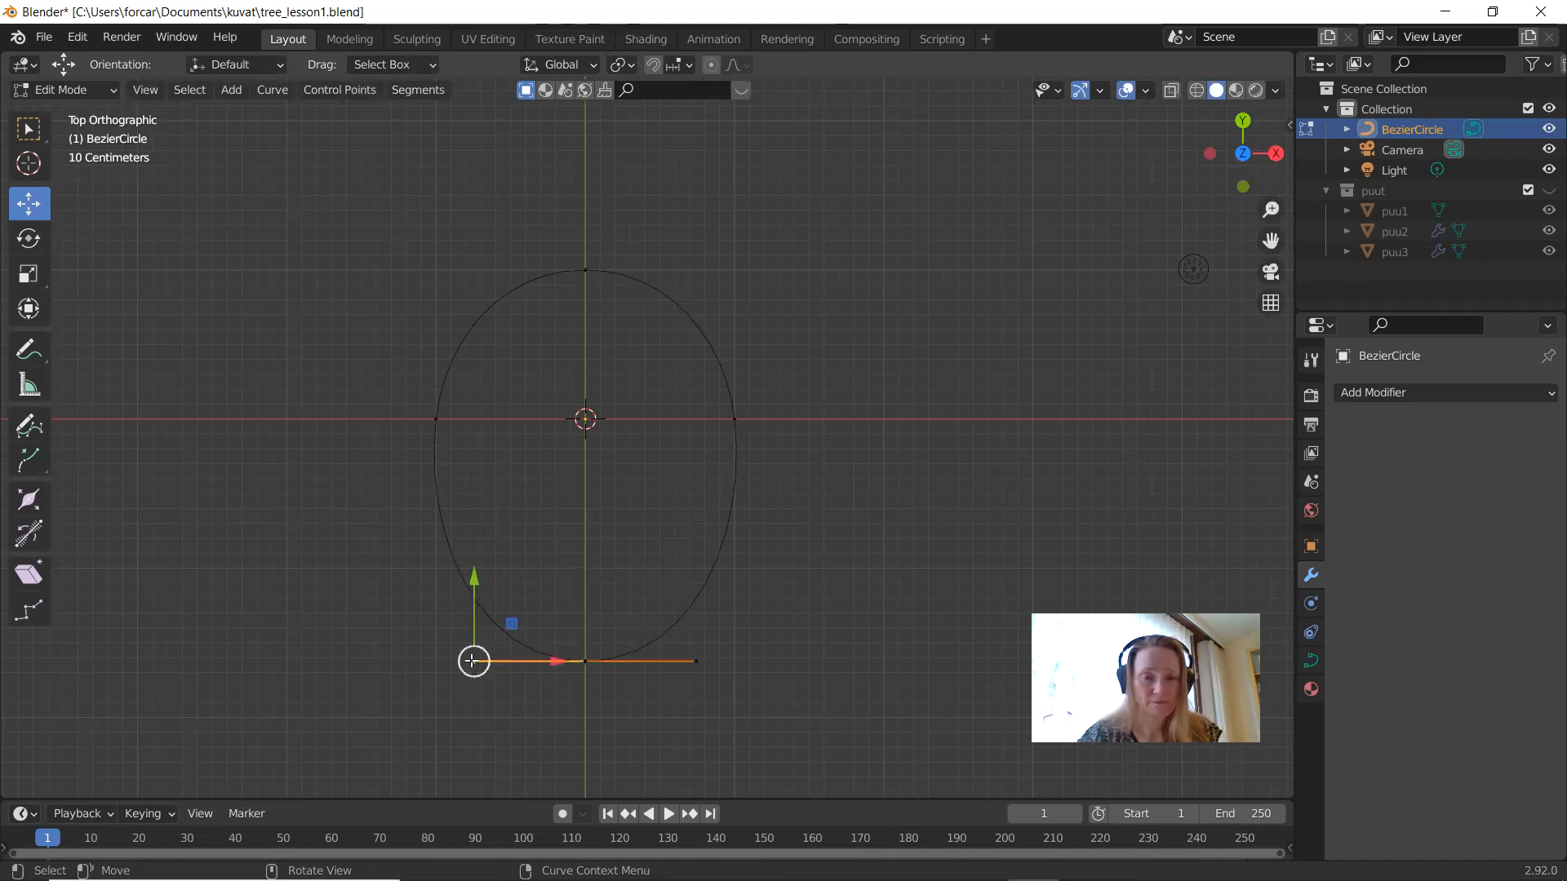
shift+click(694, 663)
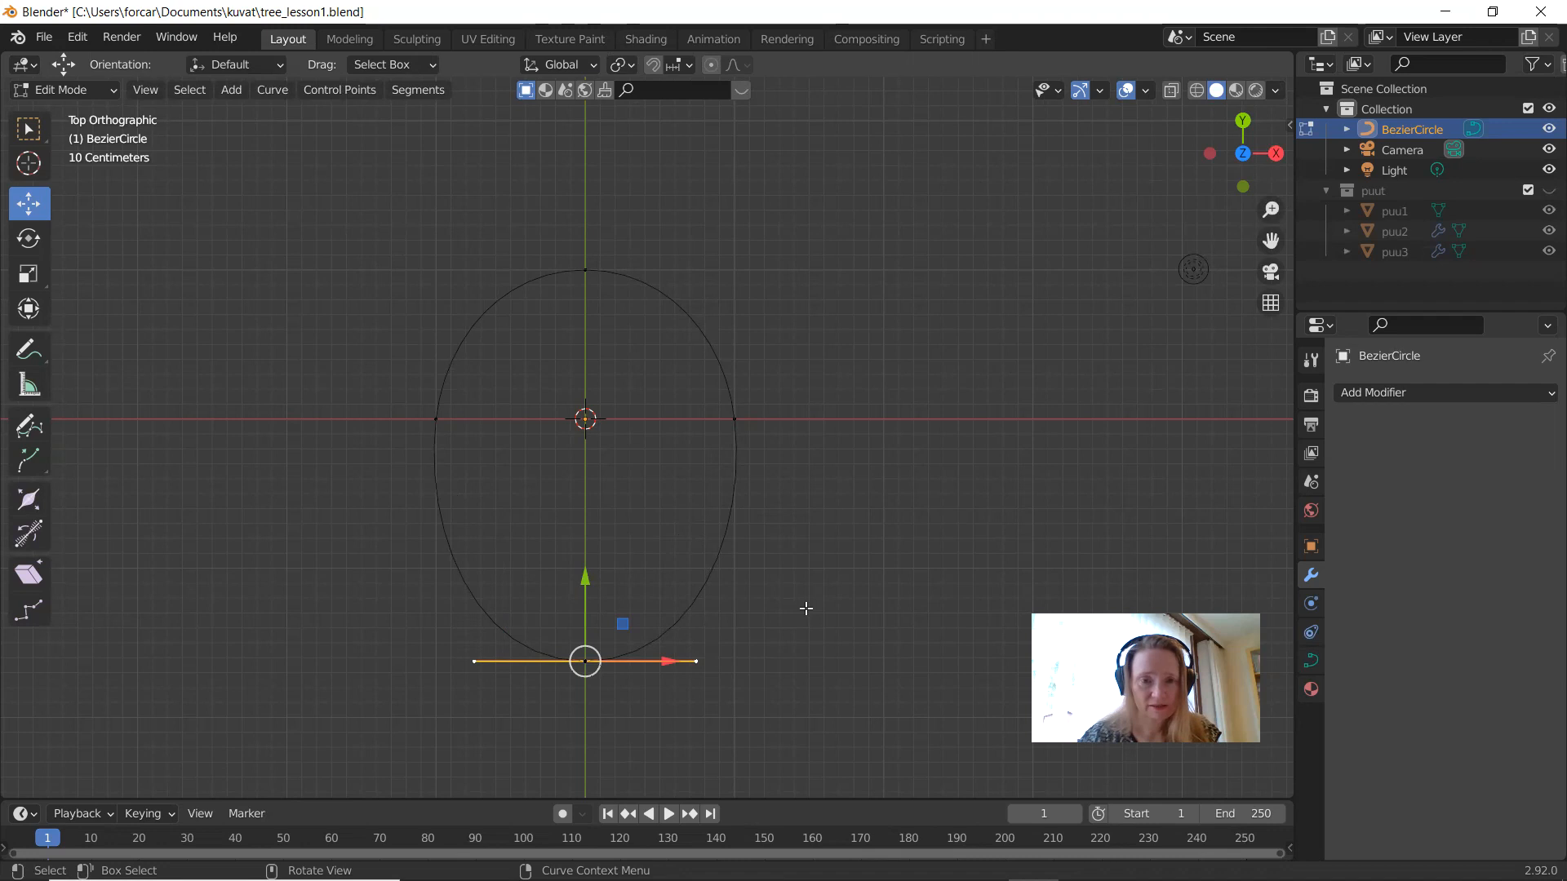
key(s)
key(x)
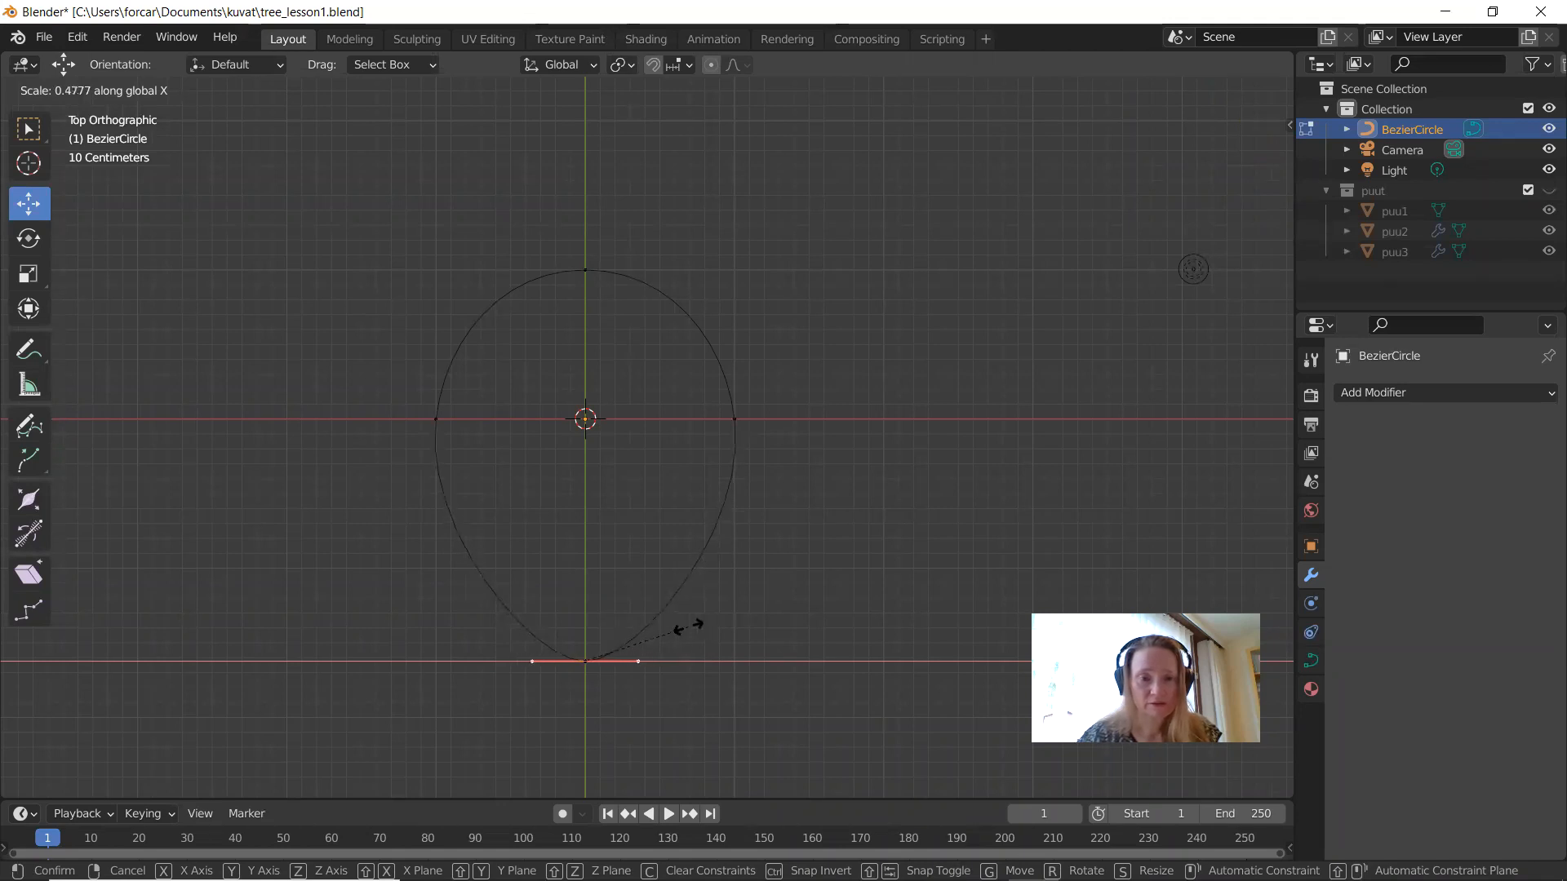
click(689, 625)
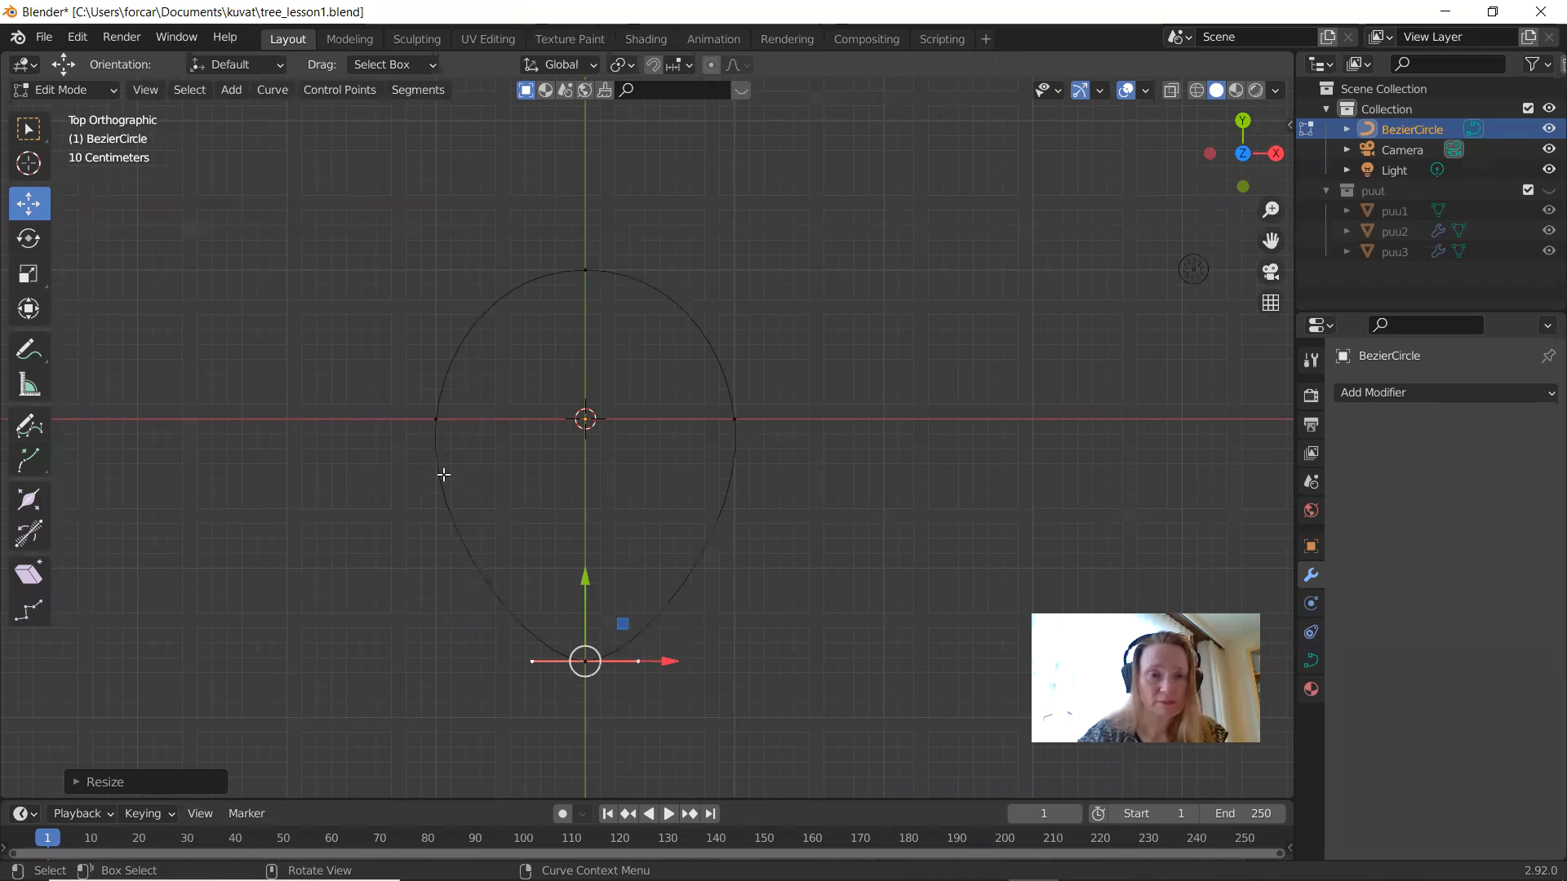
Step: Select all four control points of the curve and subdivide its segments
shift+click(433, 420)
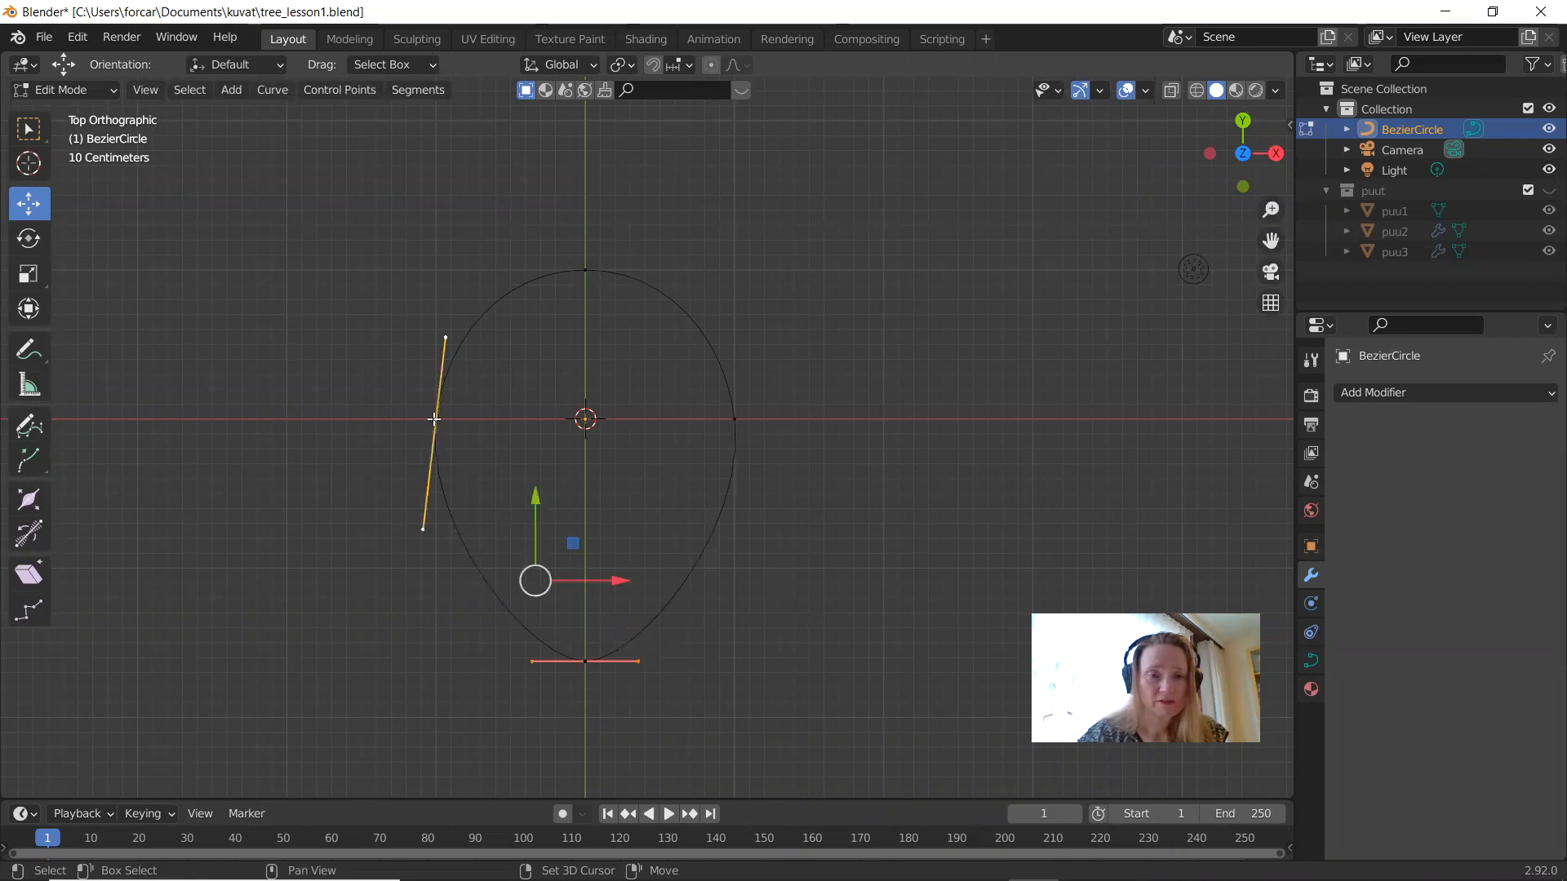
shift+click(734, 420)
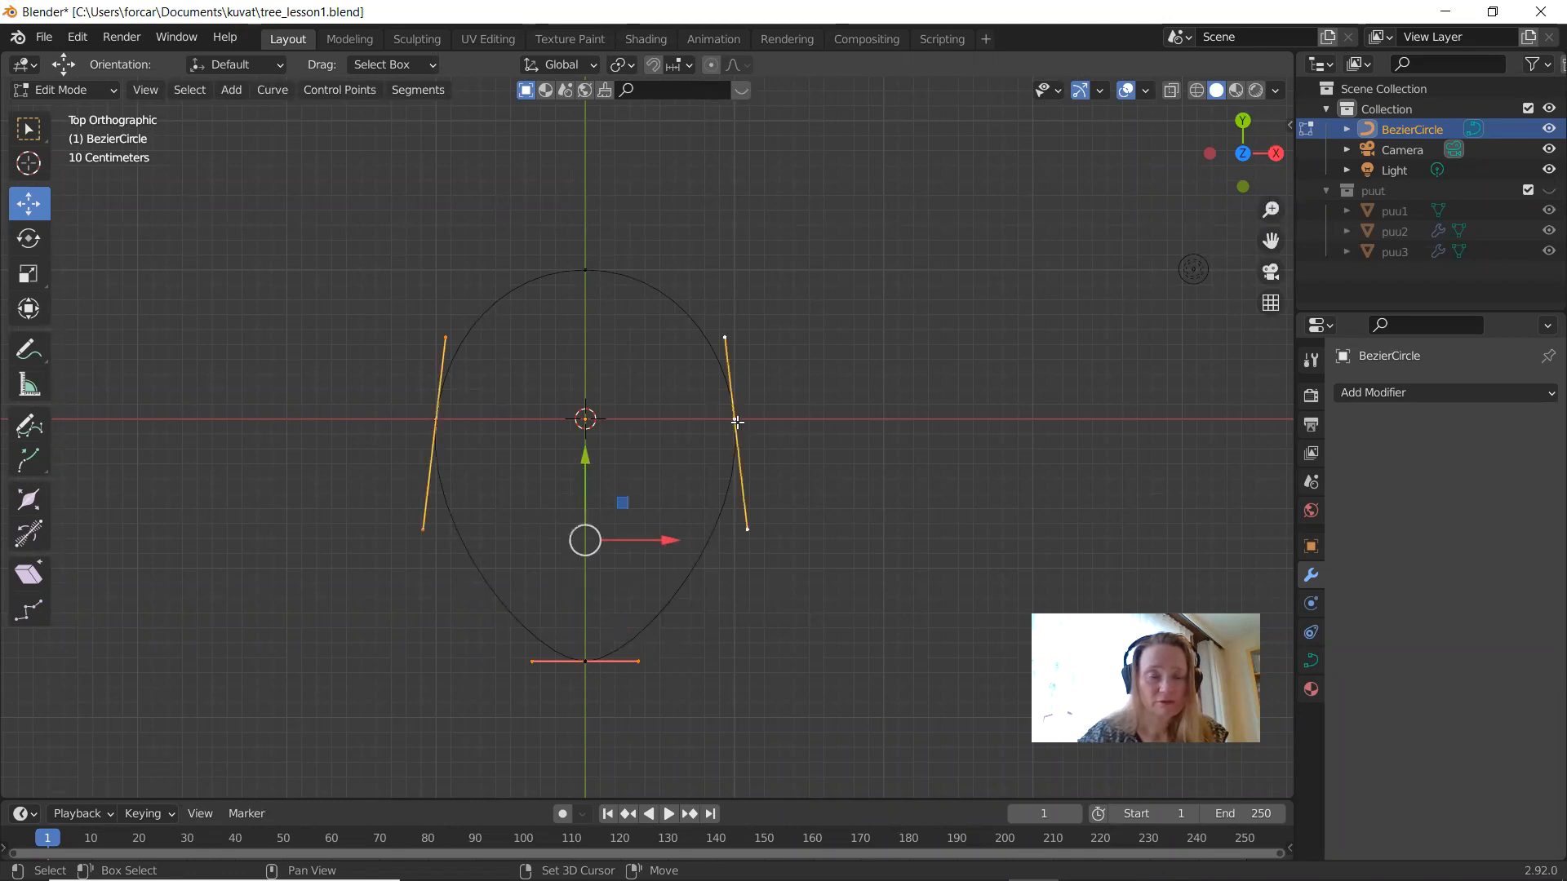
click(416, 93)
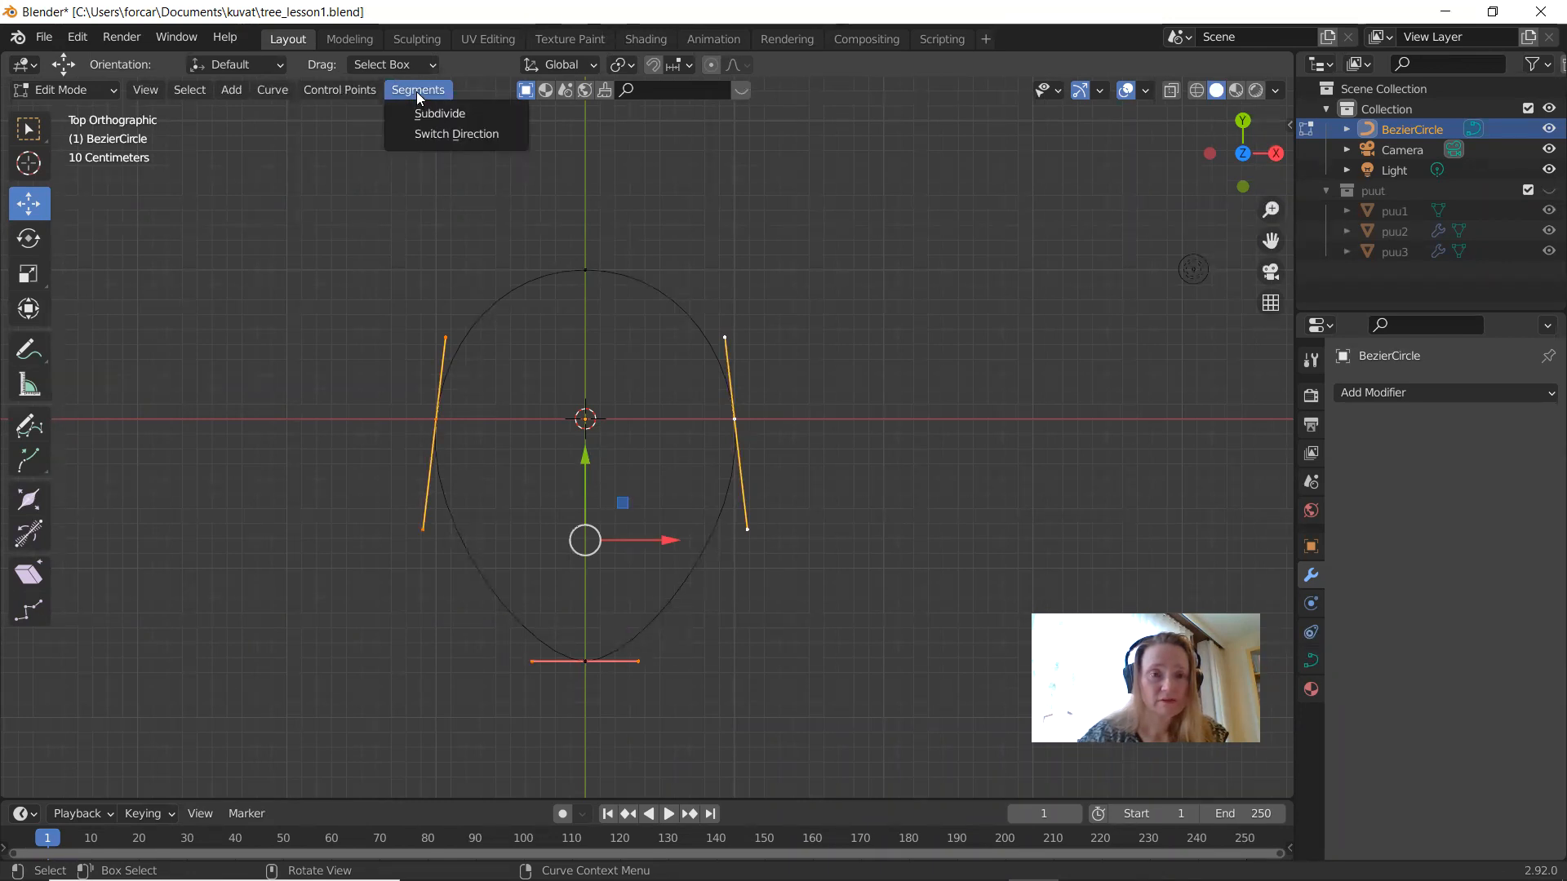
click(417, 95)
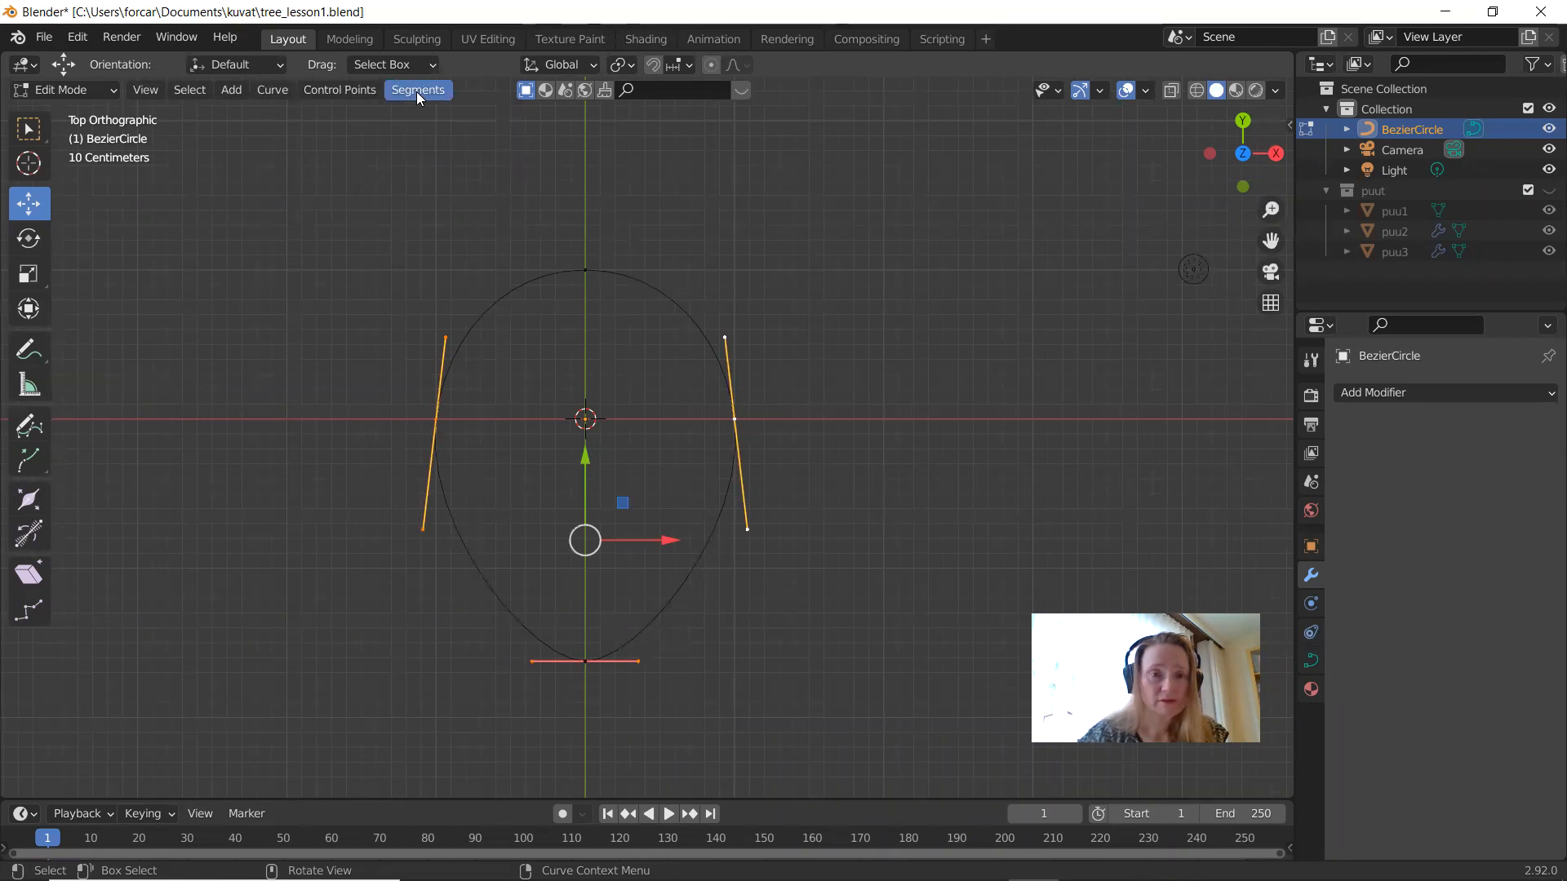
shift+click(587, 270)
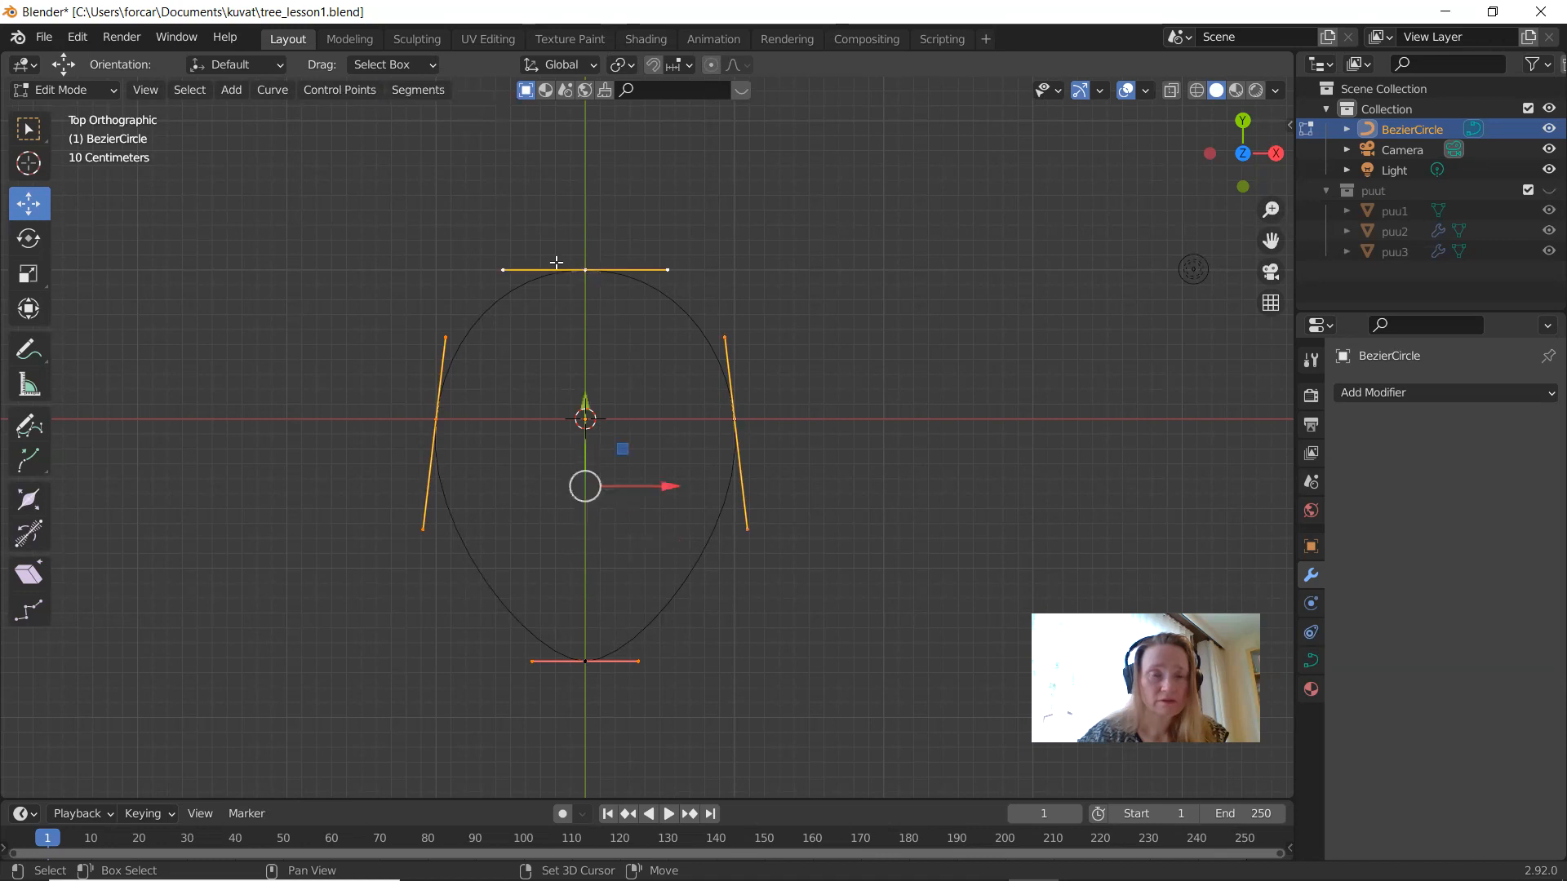
click(427, 94)
click(433, 118)
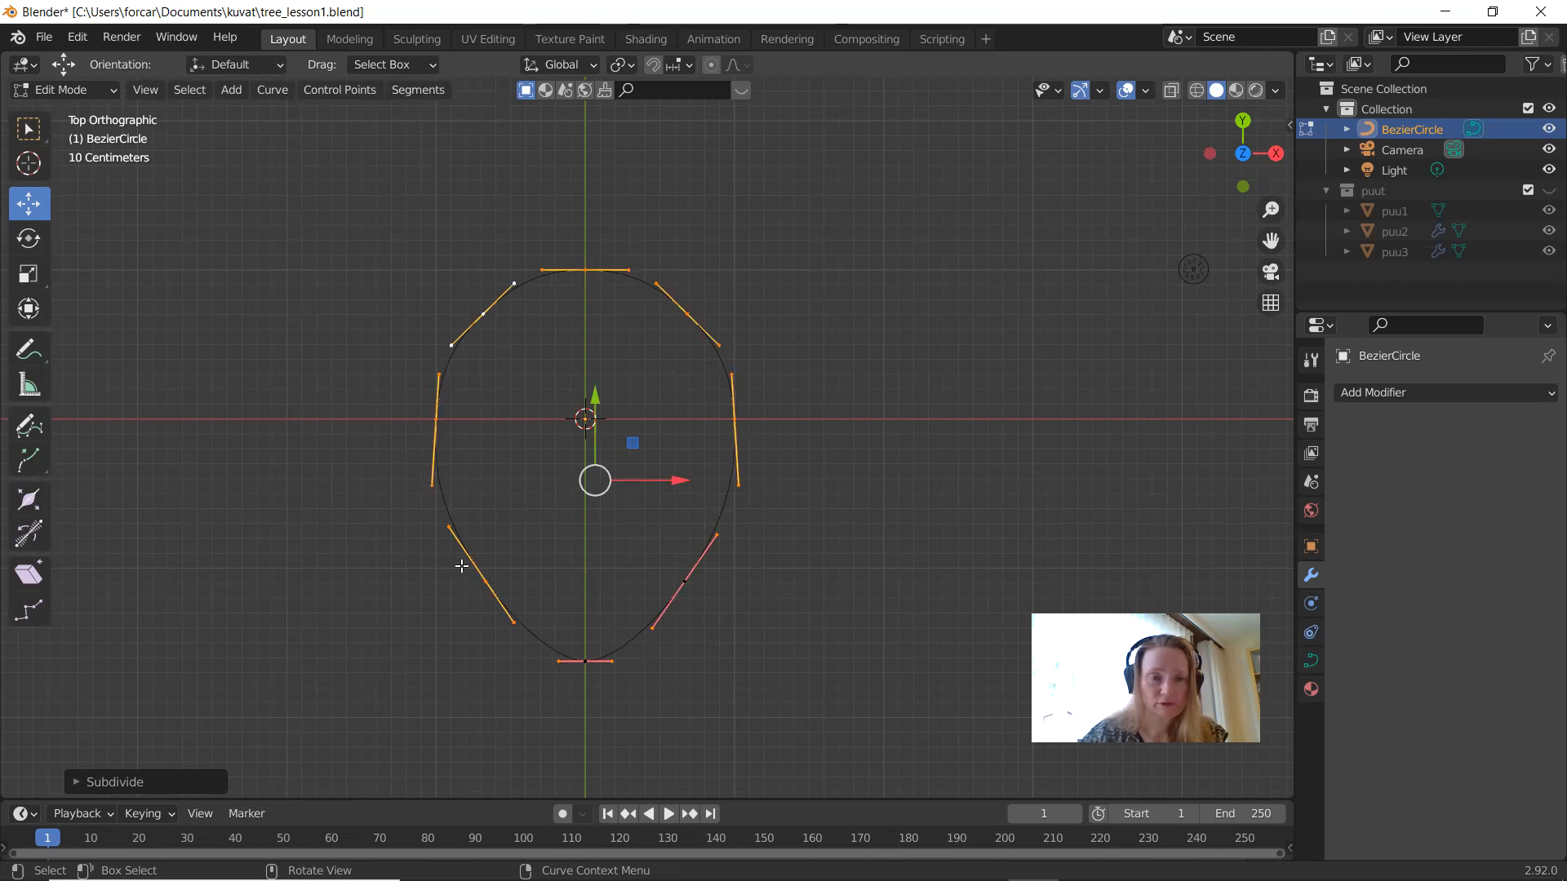
Step: Scale the two control points flanking the curve's lowest point along X to about 0.09 to form a narrow stem
click(486, 581)
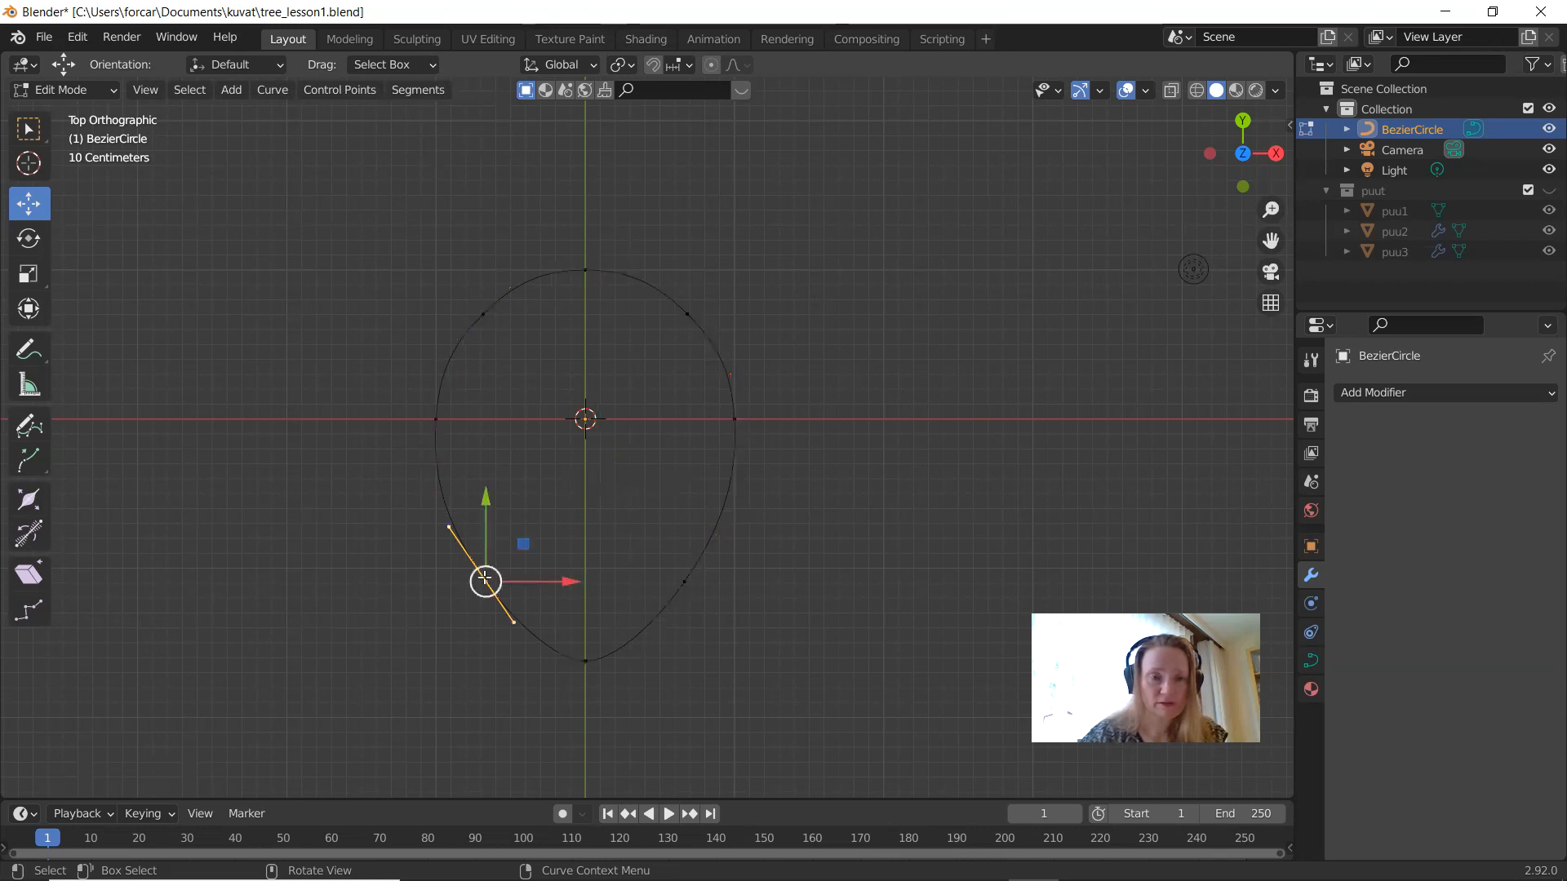
shift+click(686, 583)
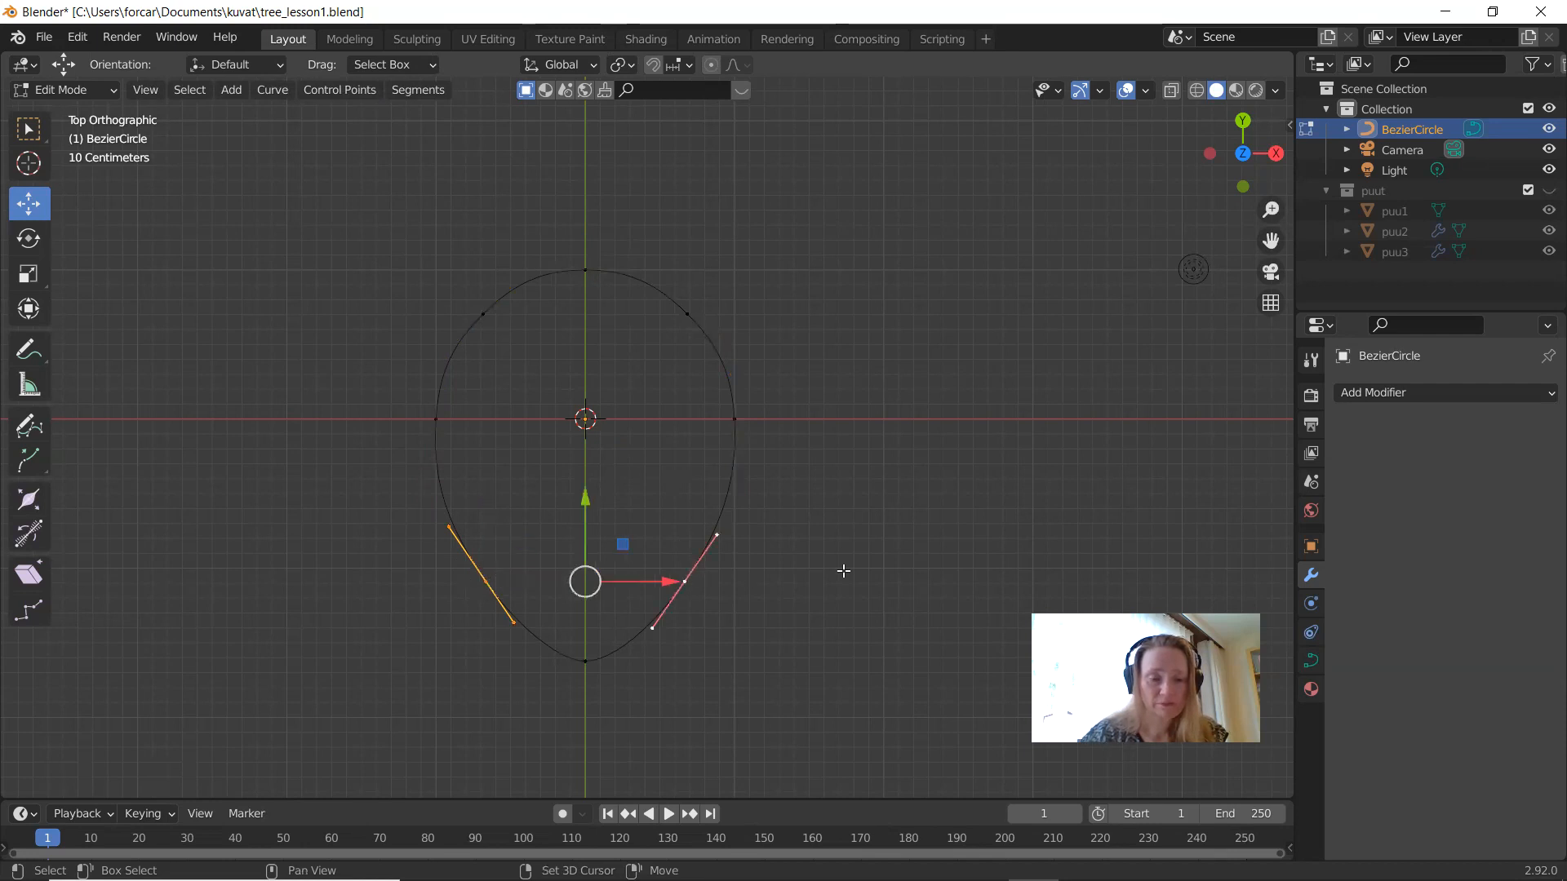
key(s)
key(x)
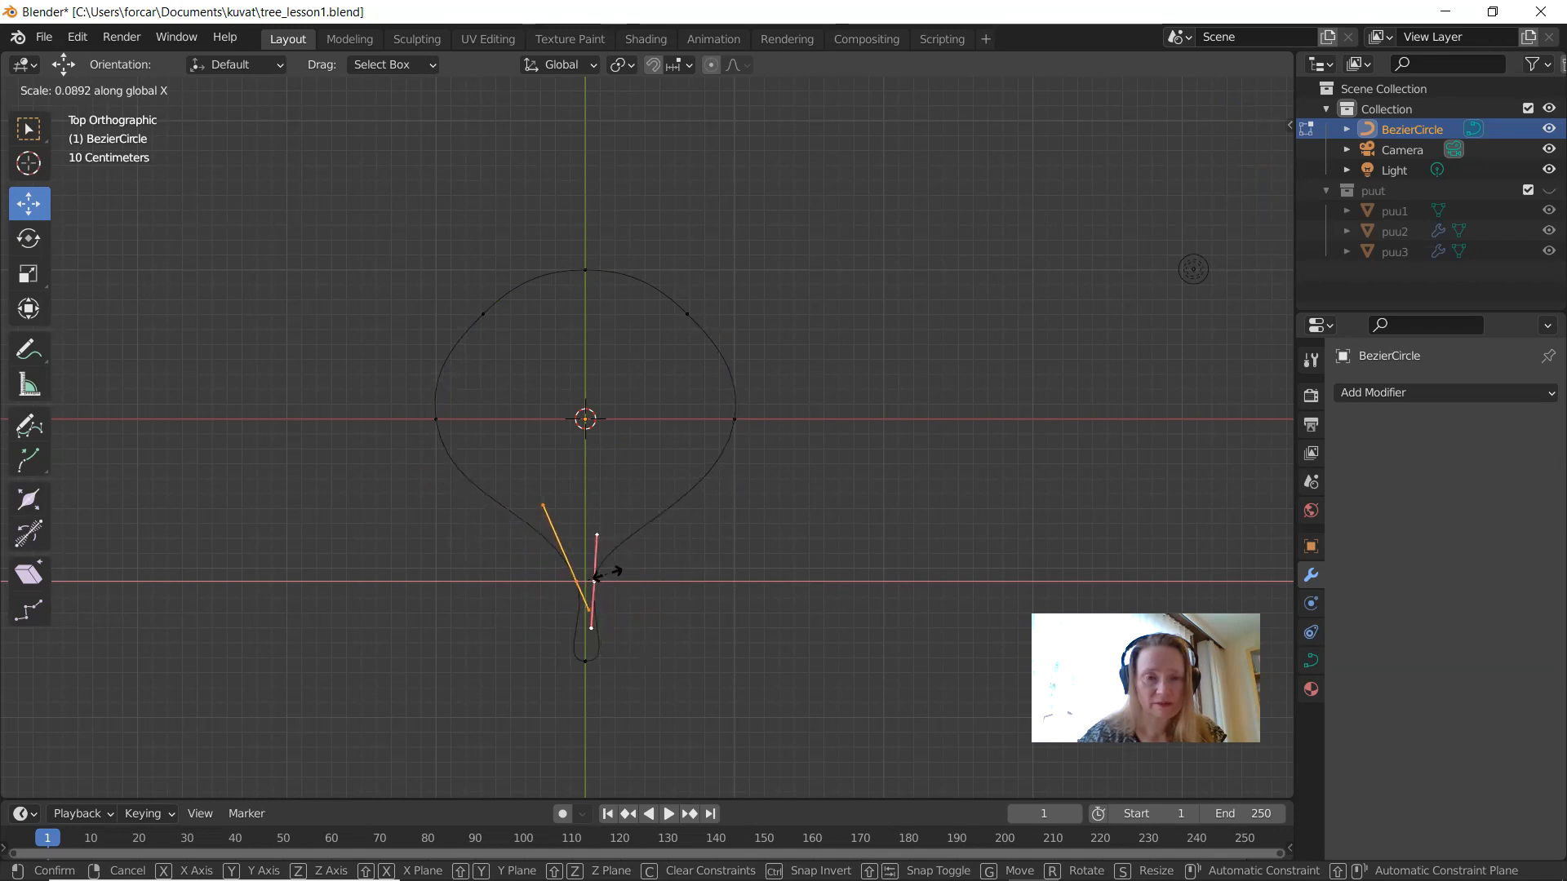
click(608, 572)
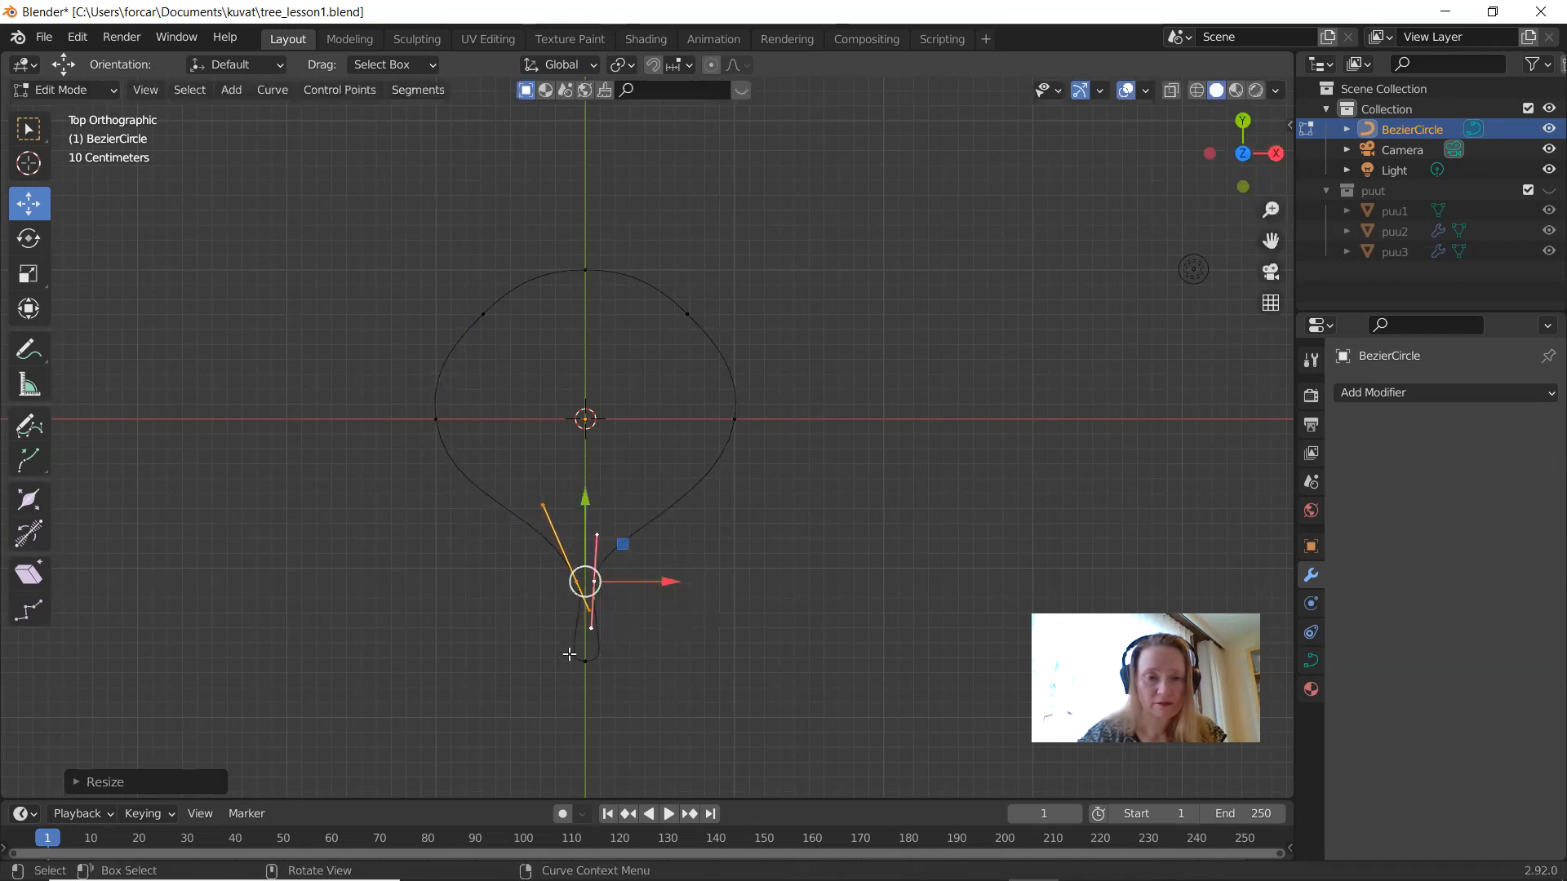
Step: Scale the lowest control point's handles slightly inward along X to slim the rounded end of the stem
click(585, 661)
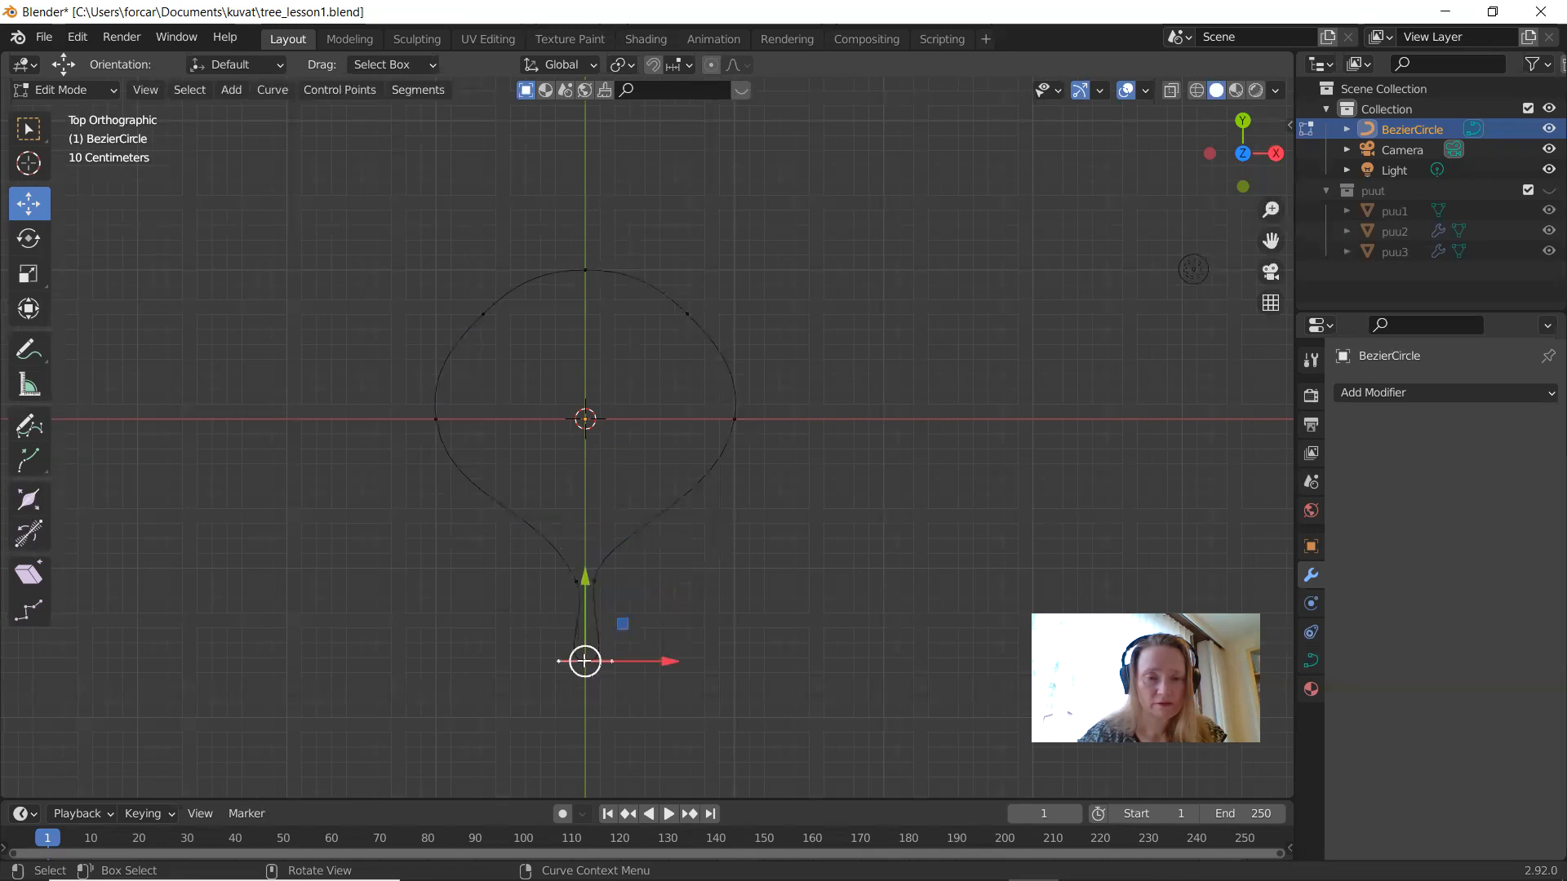
drag(585, 661, 558, 660)
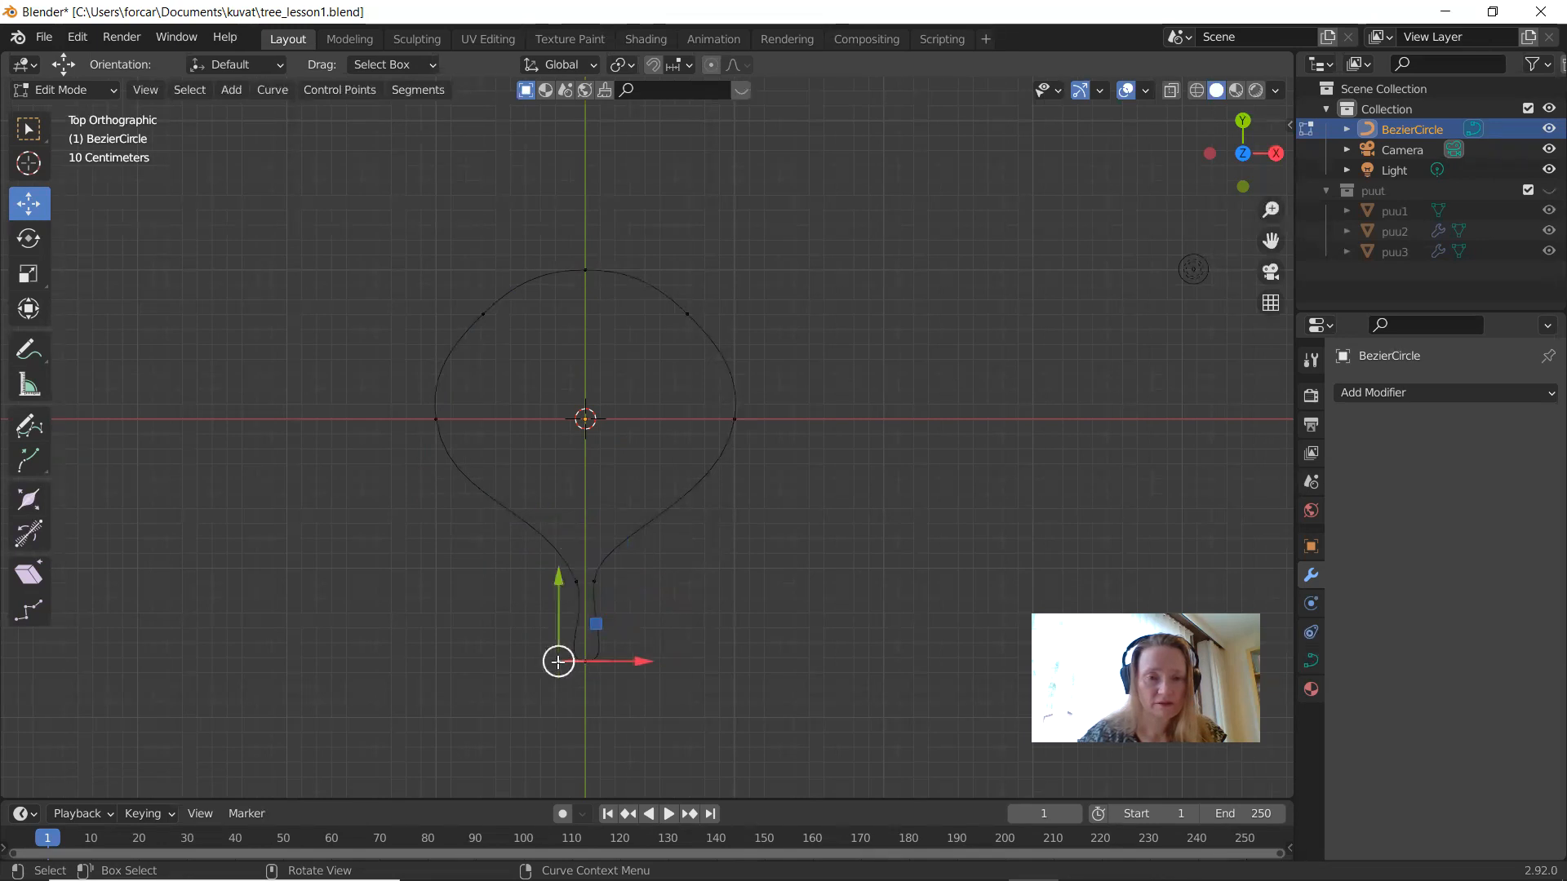
key(ctrl+z)
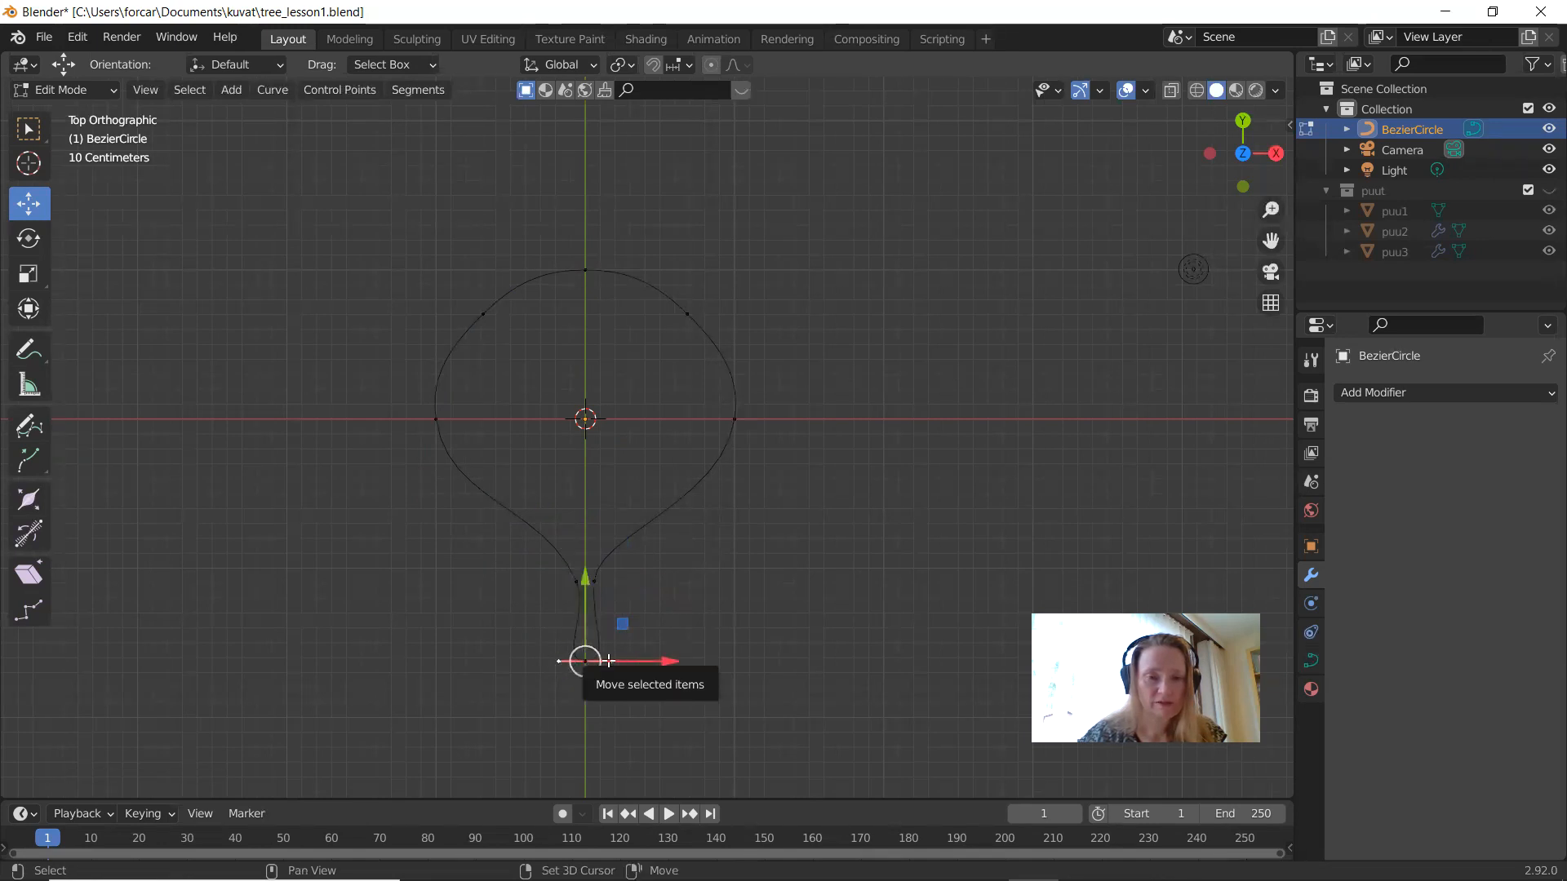
key(s)
key(x)
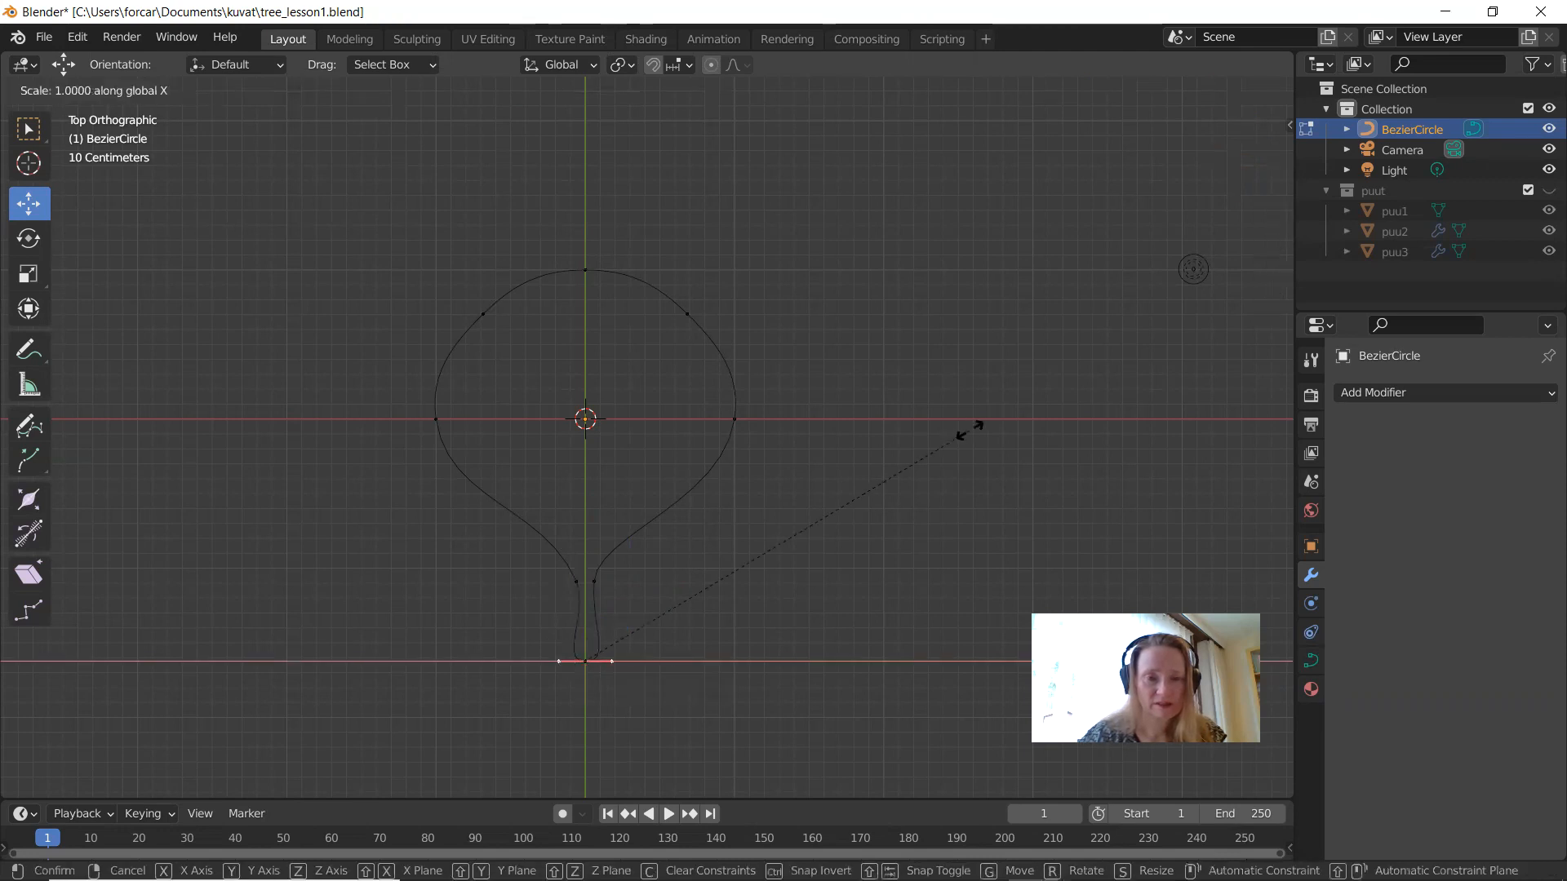
click(878, 481)
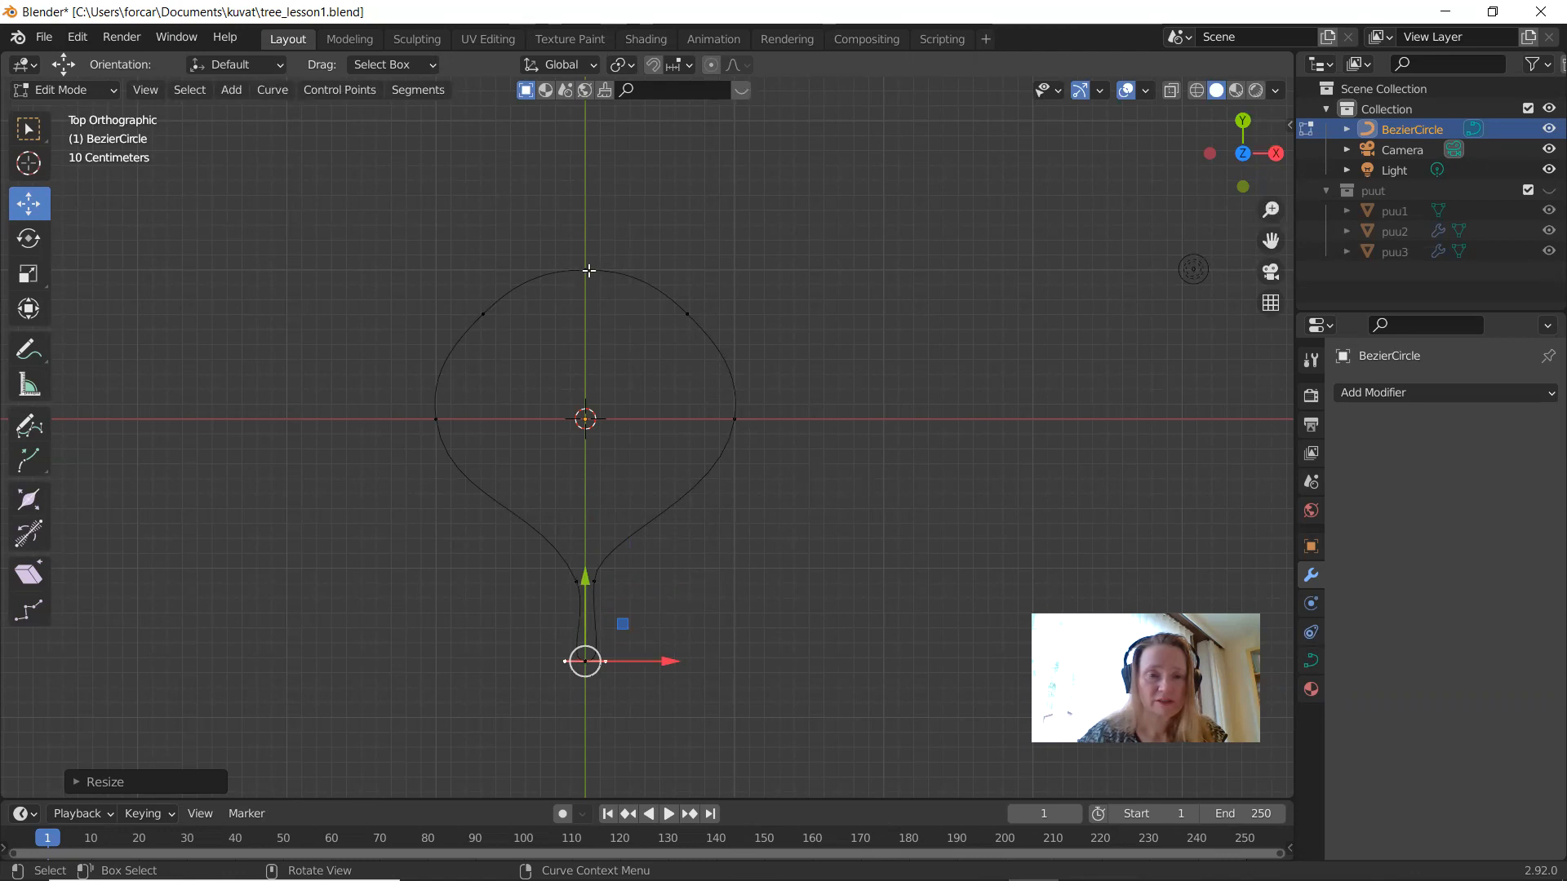
Step: Move the curve's topmost control point about 0.46 m along positive Y to lengthen the leaf
click(590, 270)
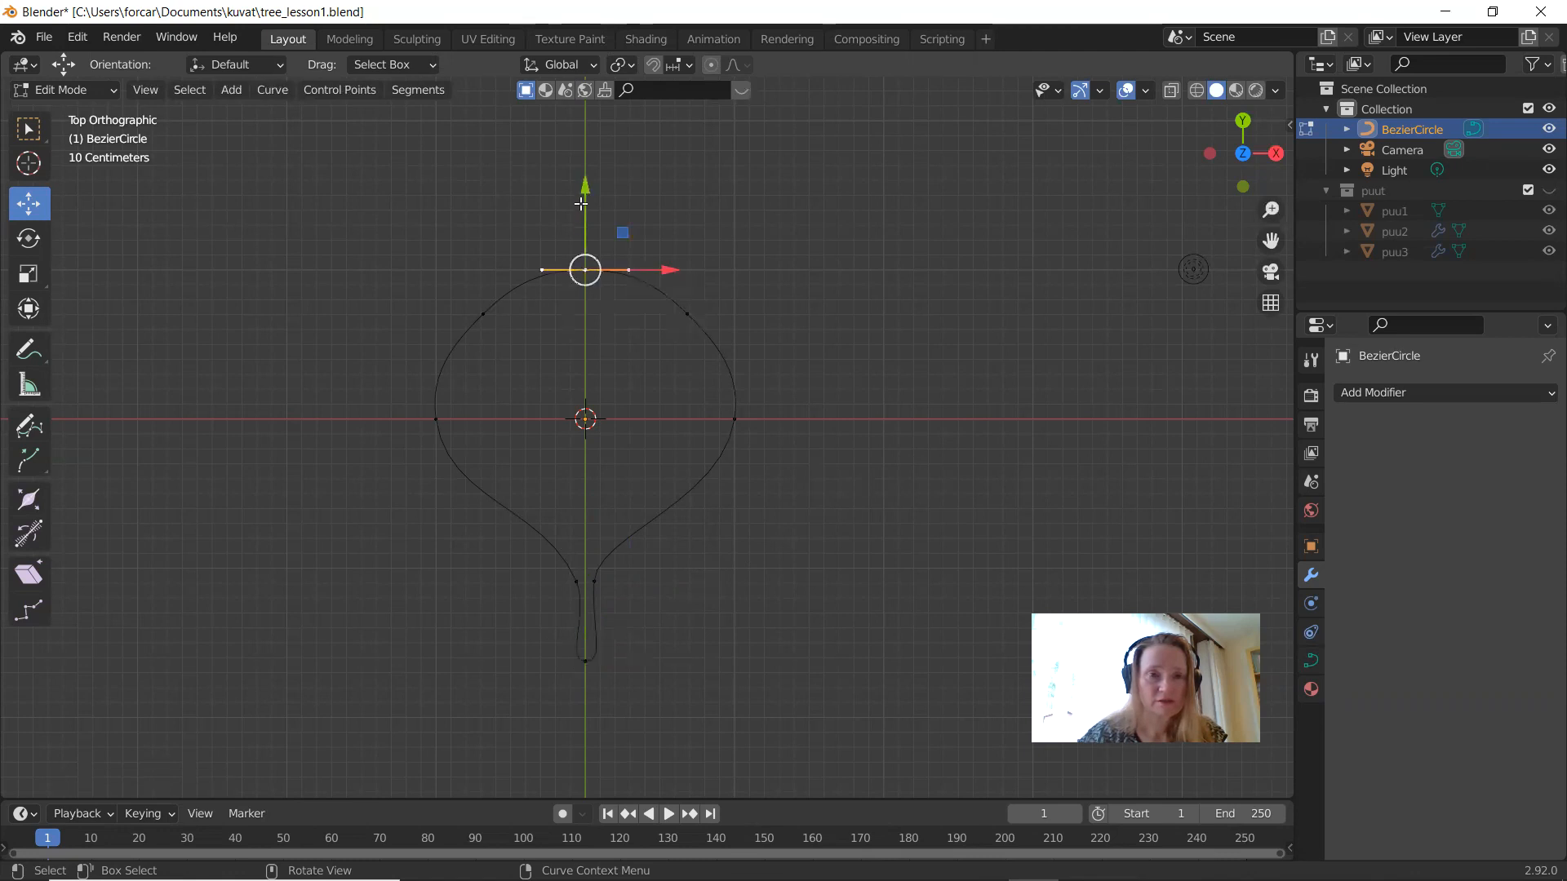
drag(584, 187, 584, 120)
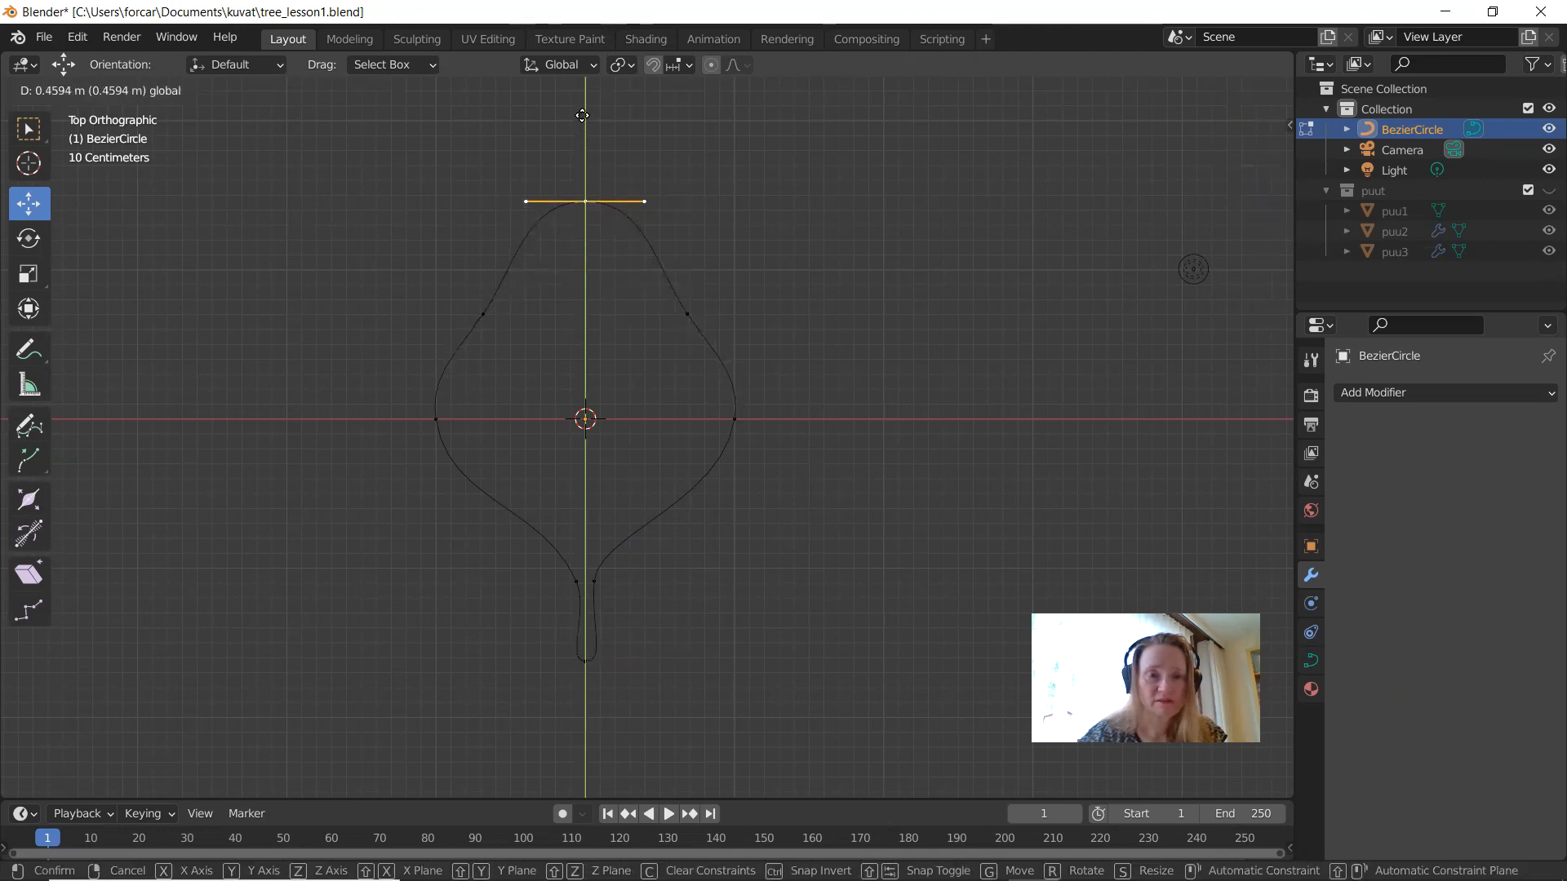
click(582, 115)
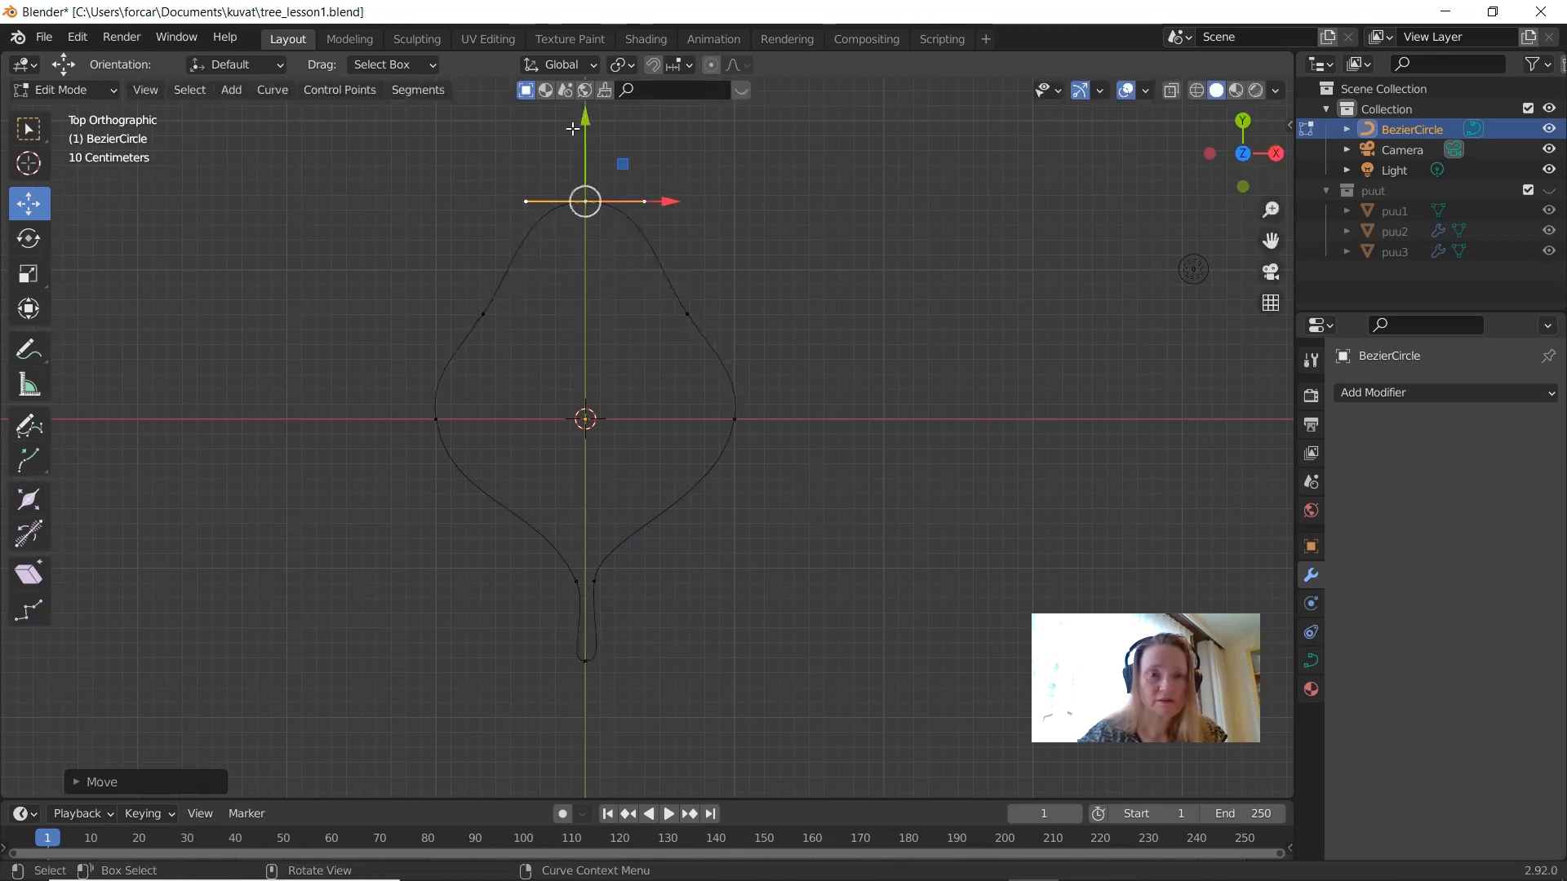
Step: Scale the two upper side control points outward along X to widen the upper part of the leaf
click(482, 313)
shift+click(688, 311)
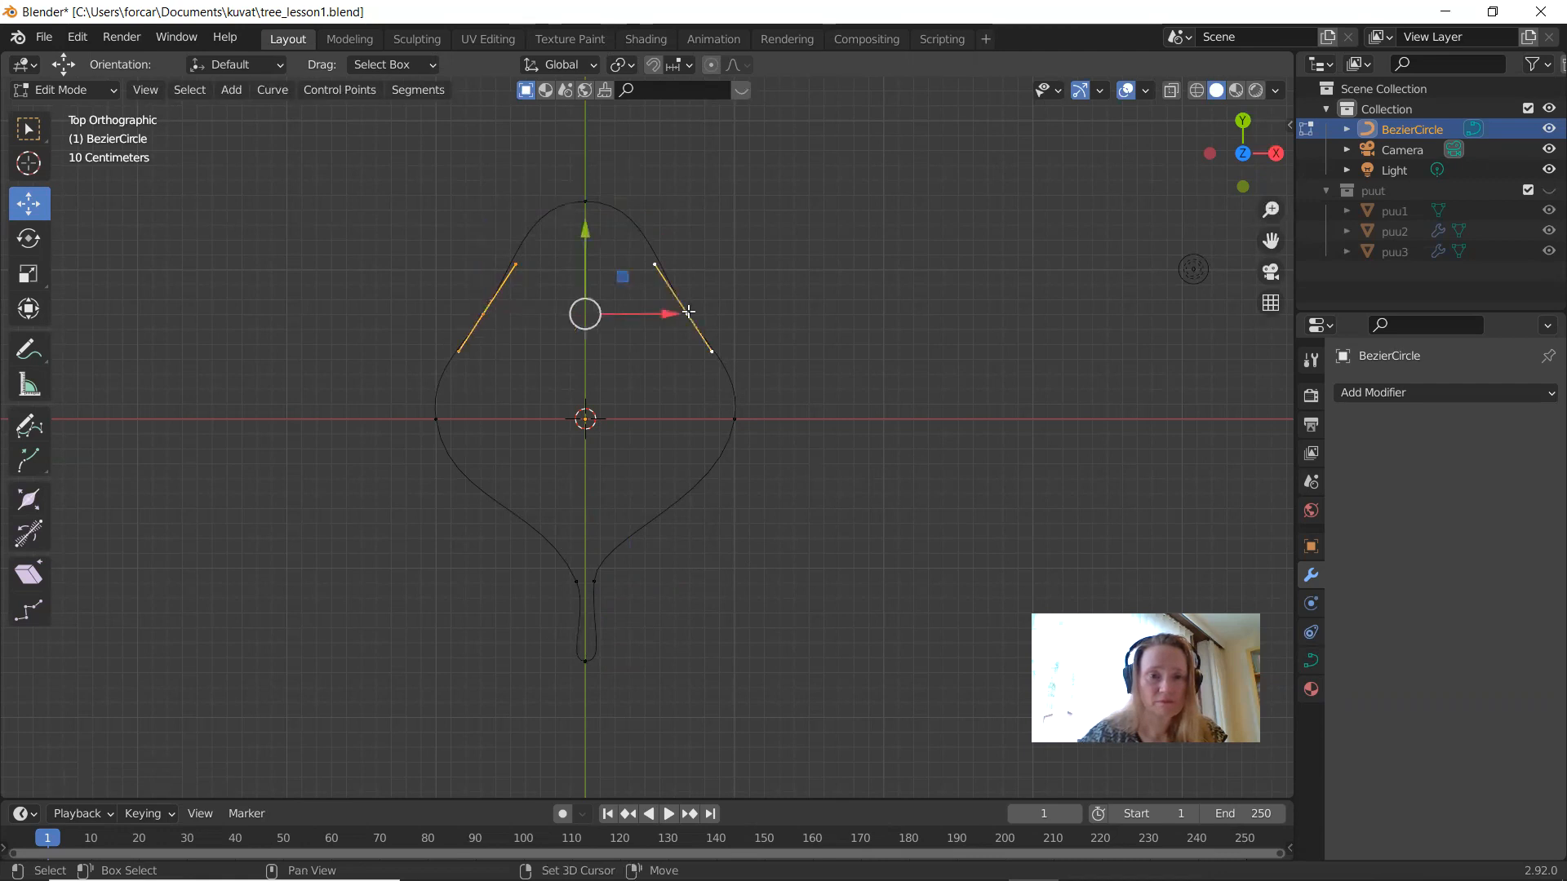
key(s)
key(x)
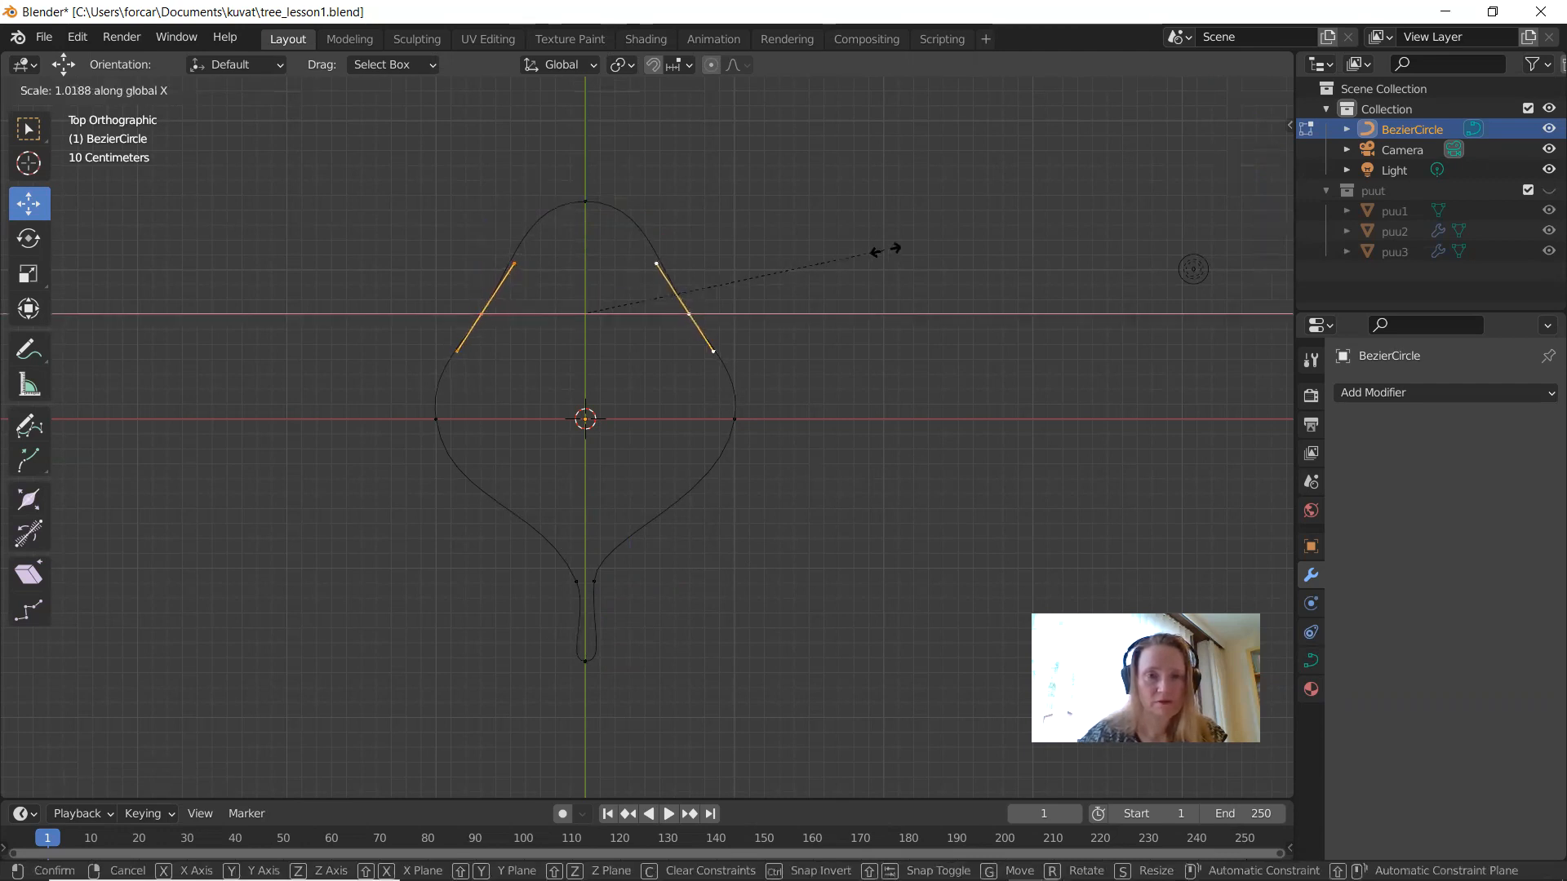
click(1012, 229)
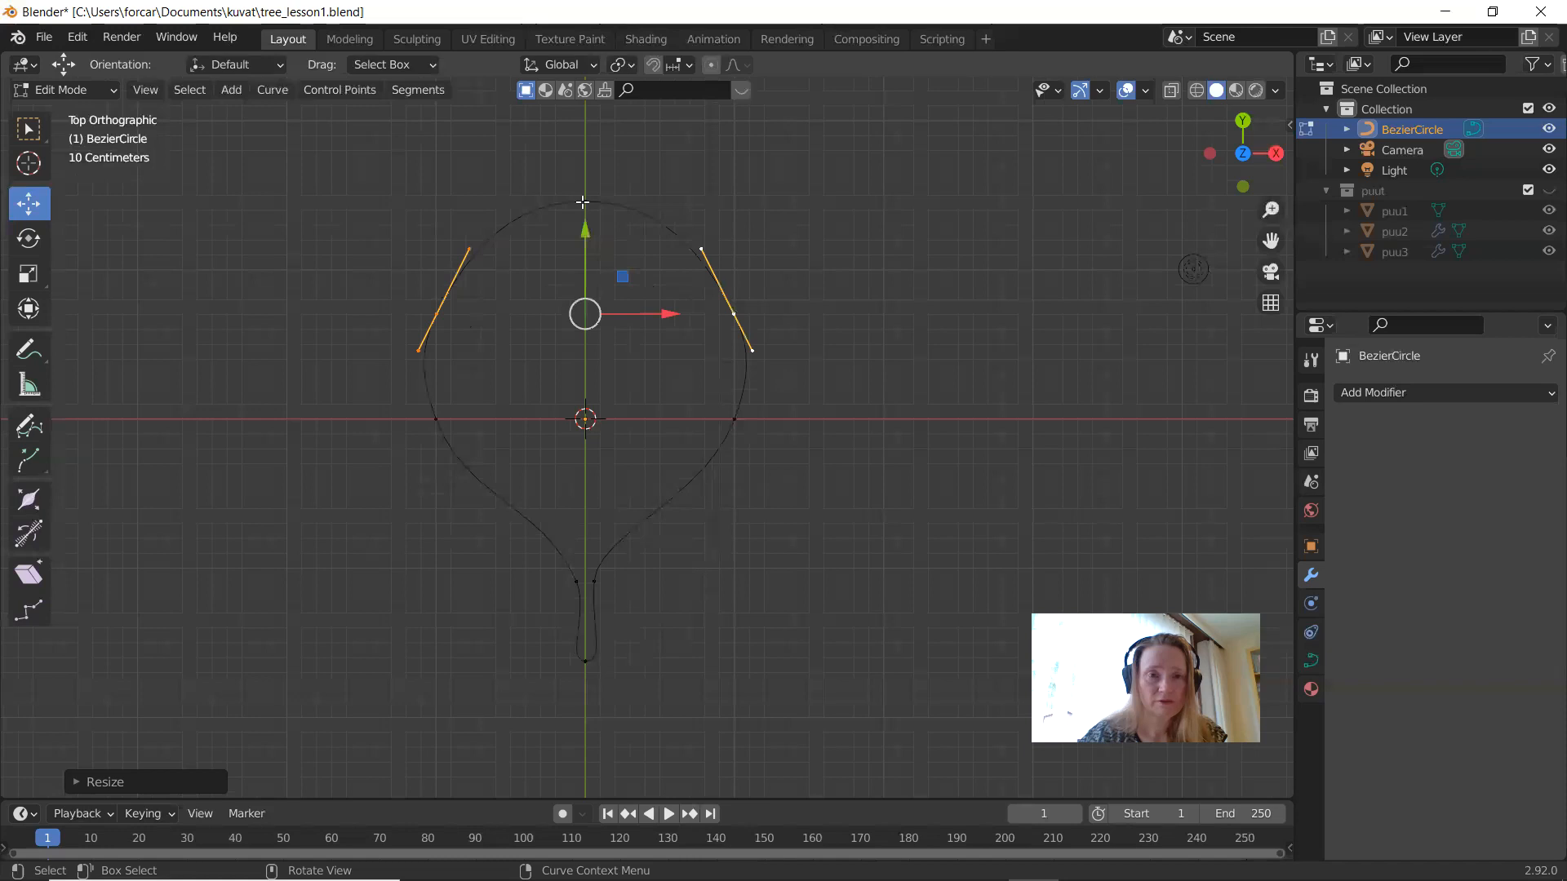
Step: Scale the topmost control point's handles along X to about 0.52 to make the leaf tip more pointed
click(582, 201)
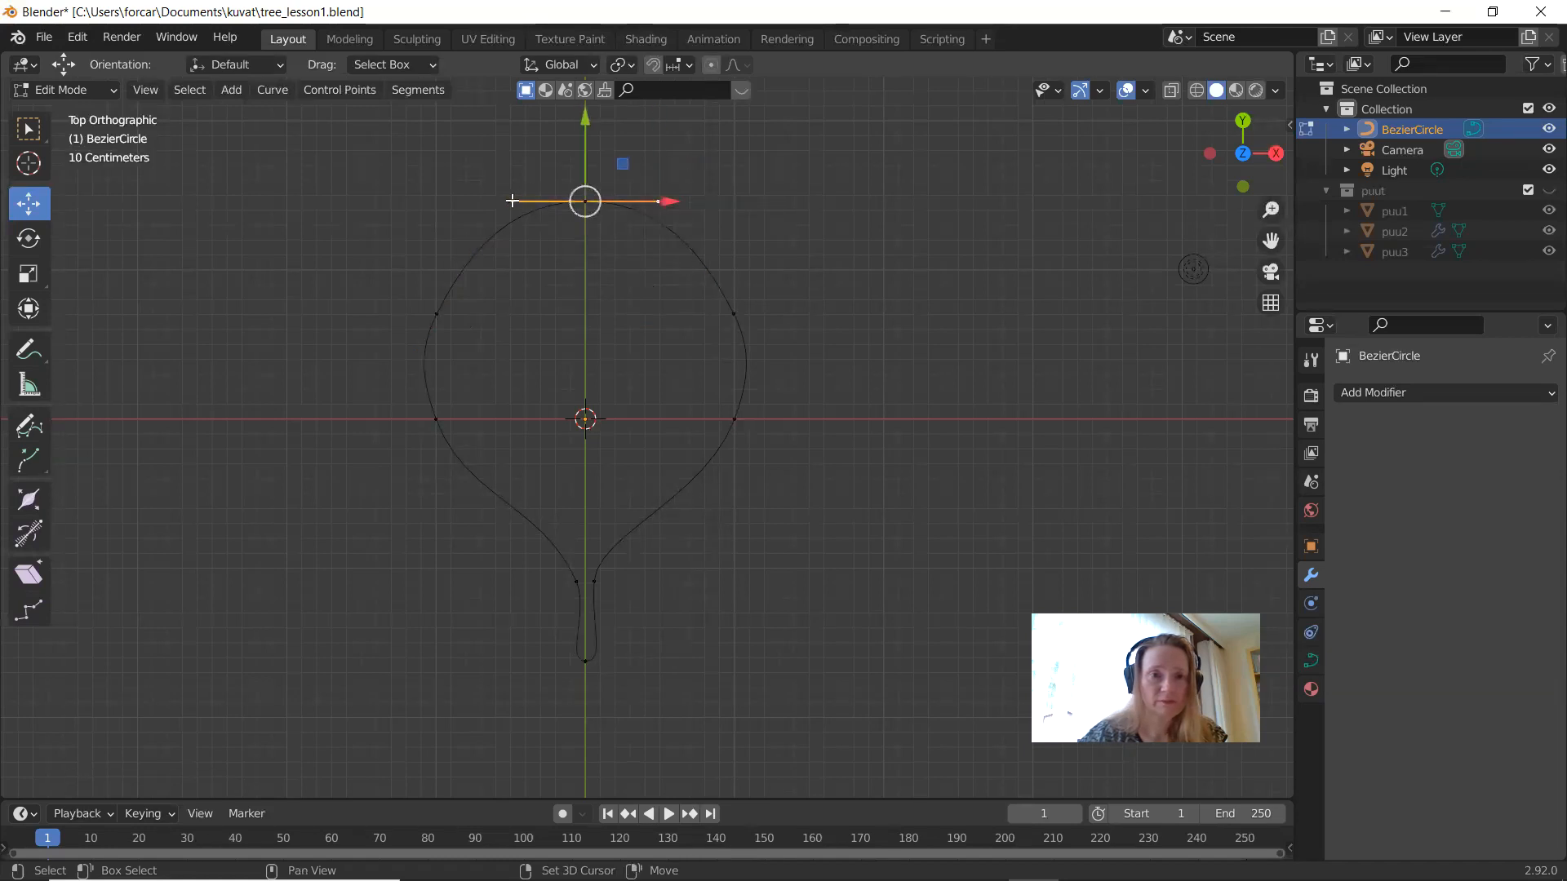
key(s)
key(x)
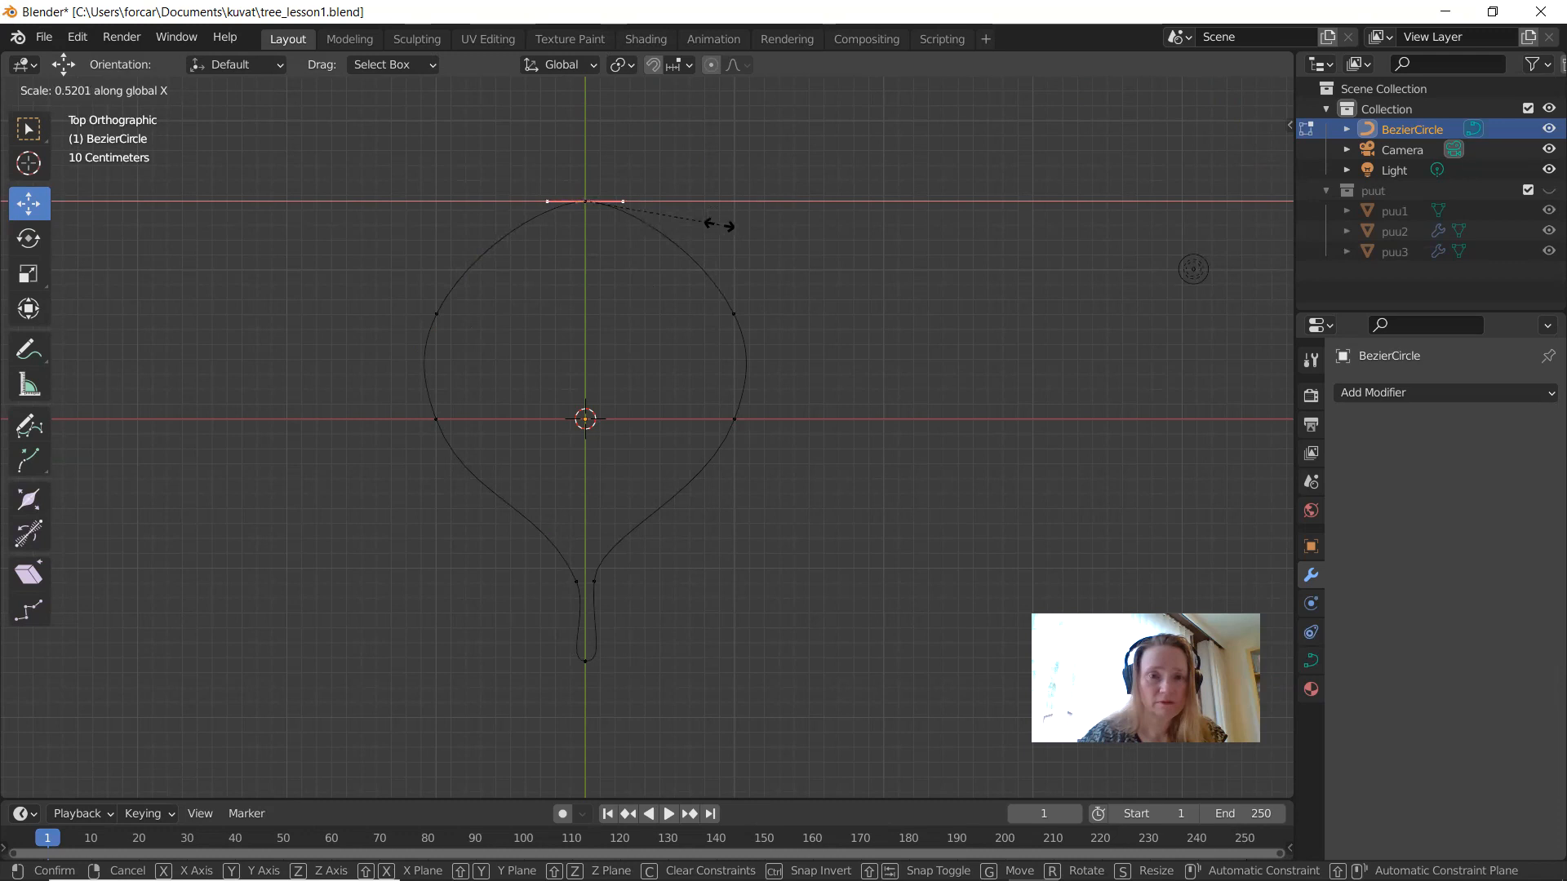
click(718, 225)
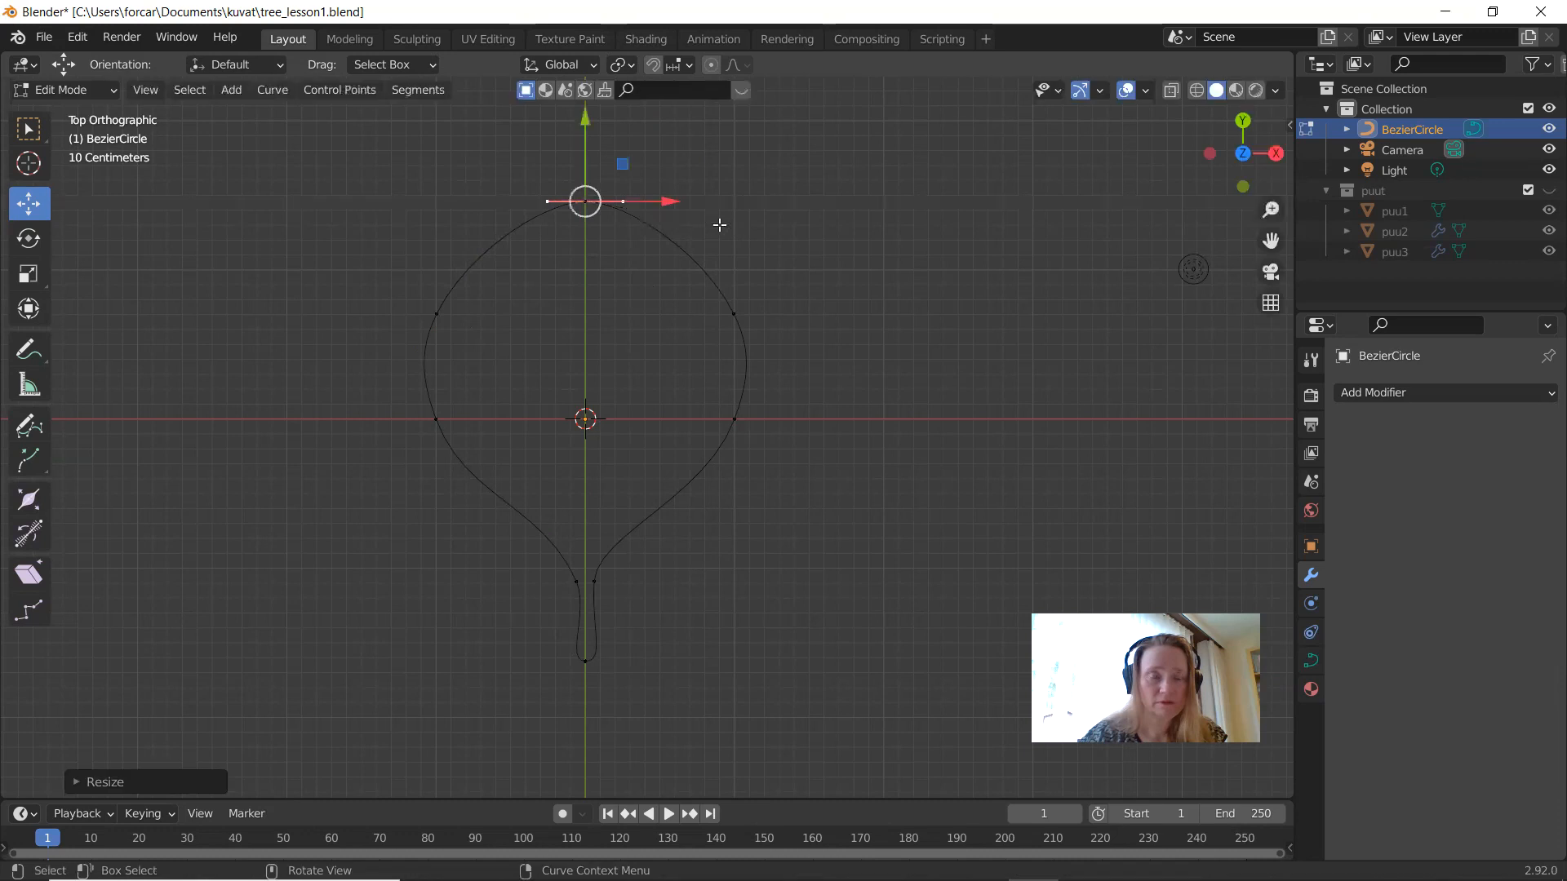
Step: Move the two side control points near the X axis slightly along negative Y and scale them along X to about 0.84
click(435, 423)
shift+click(735, 421)
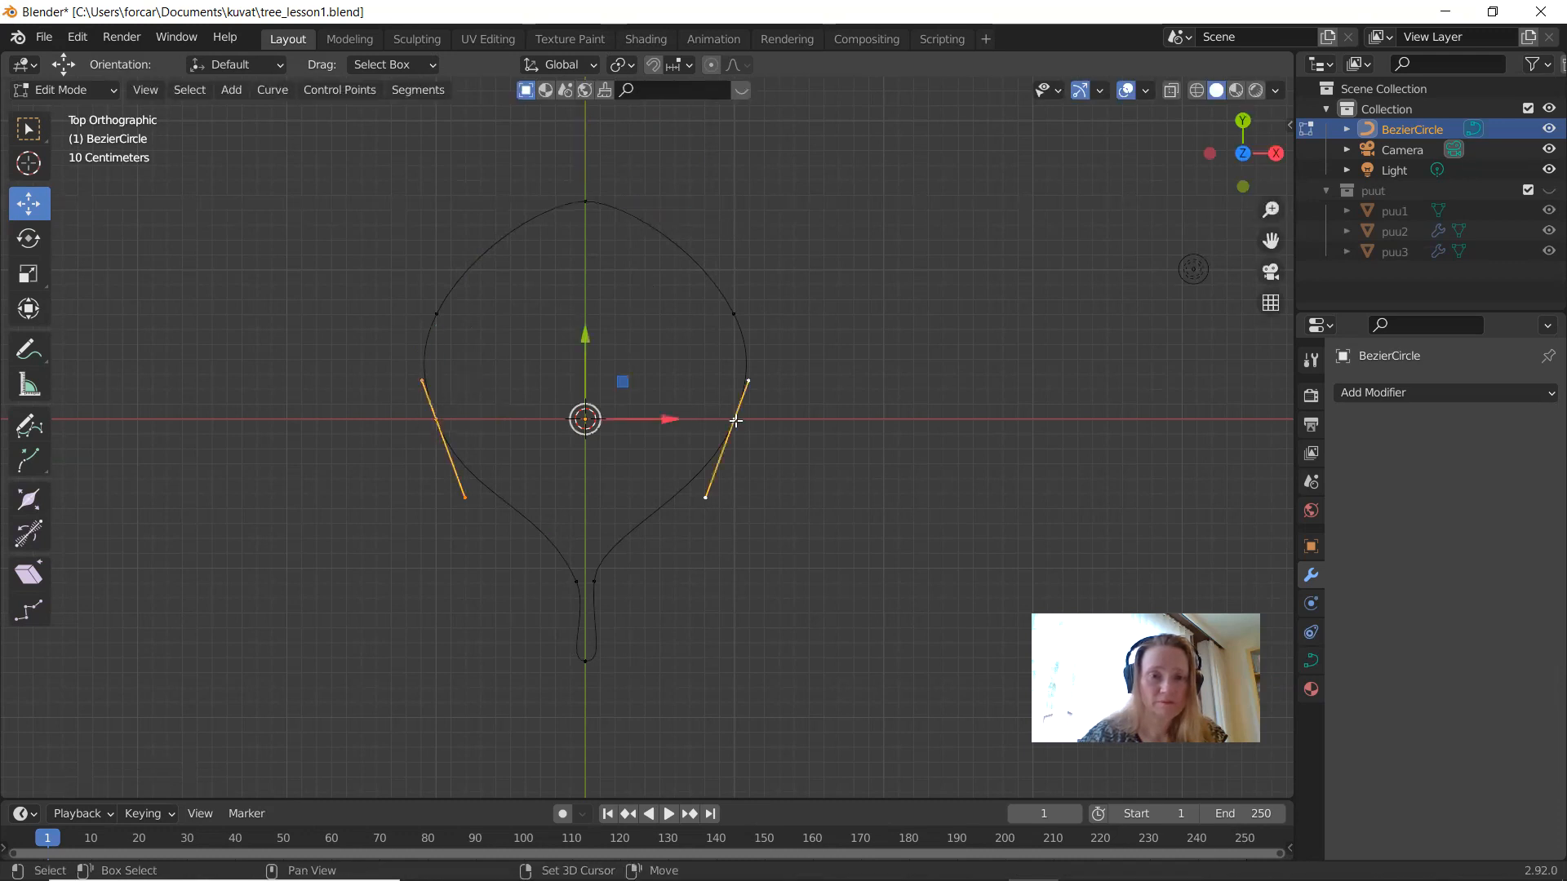
key(g)
key(y)
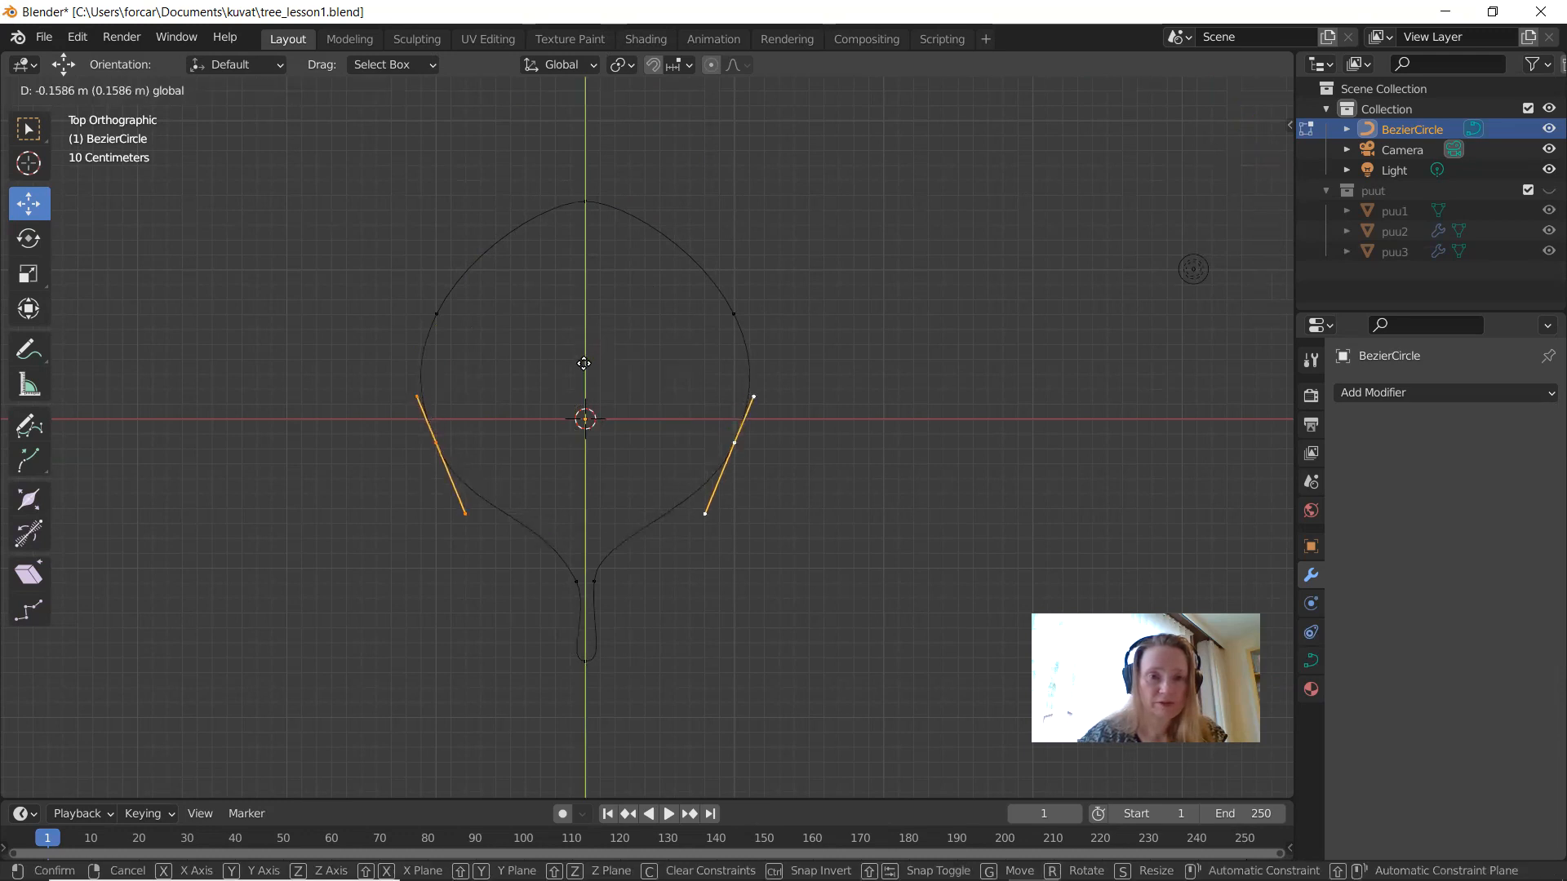
click(585, 346)
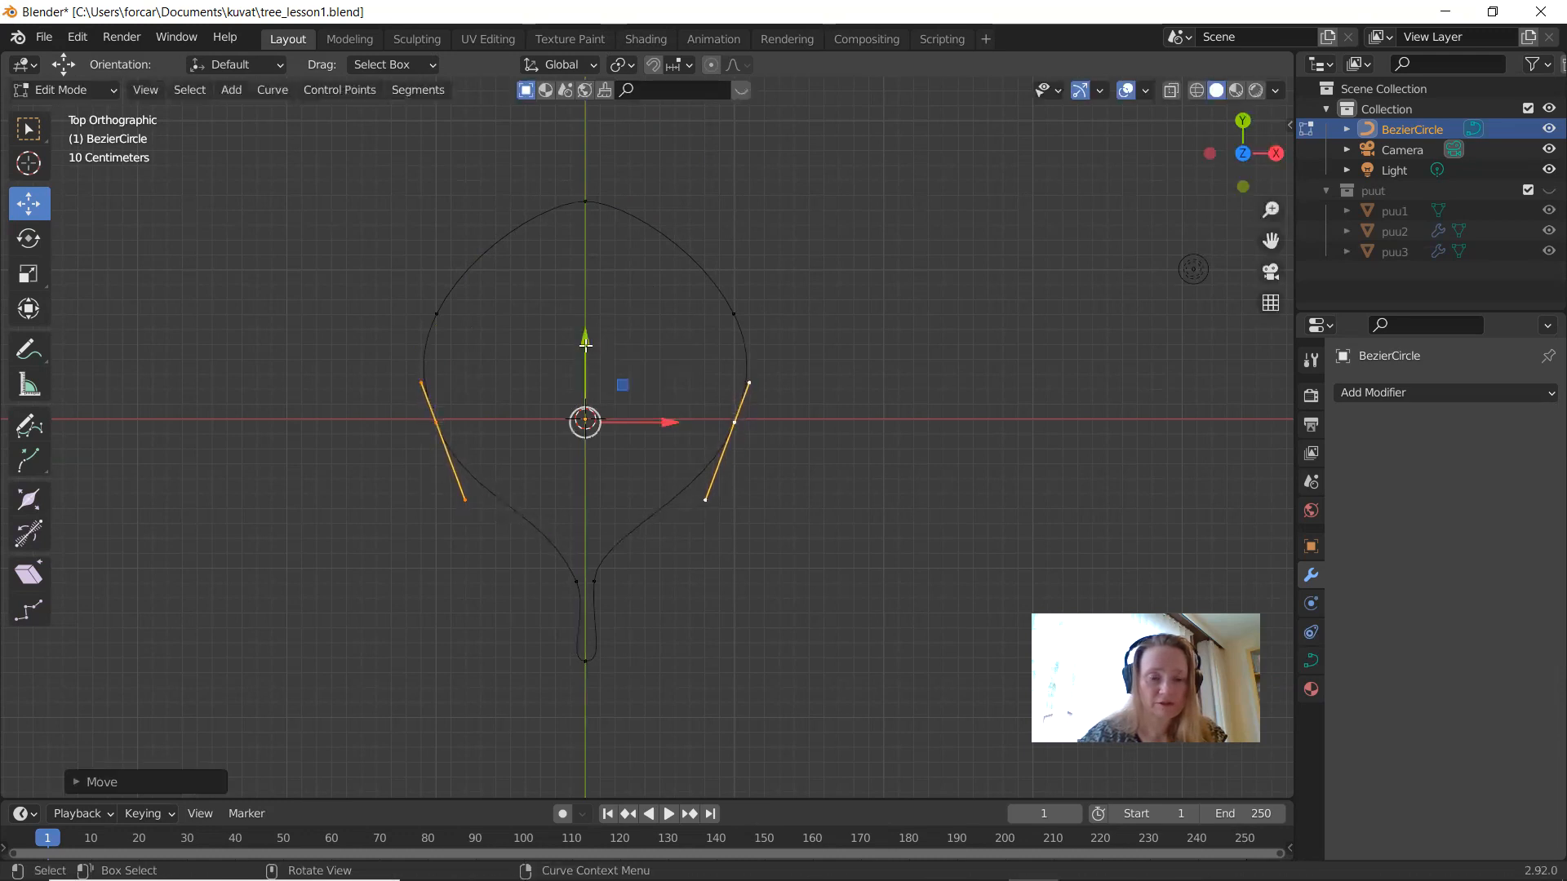
key(s)
key(x)
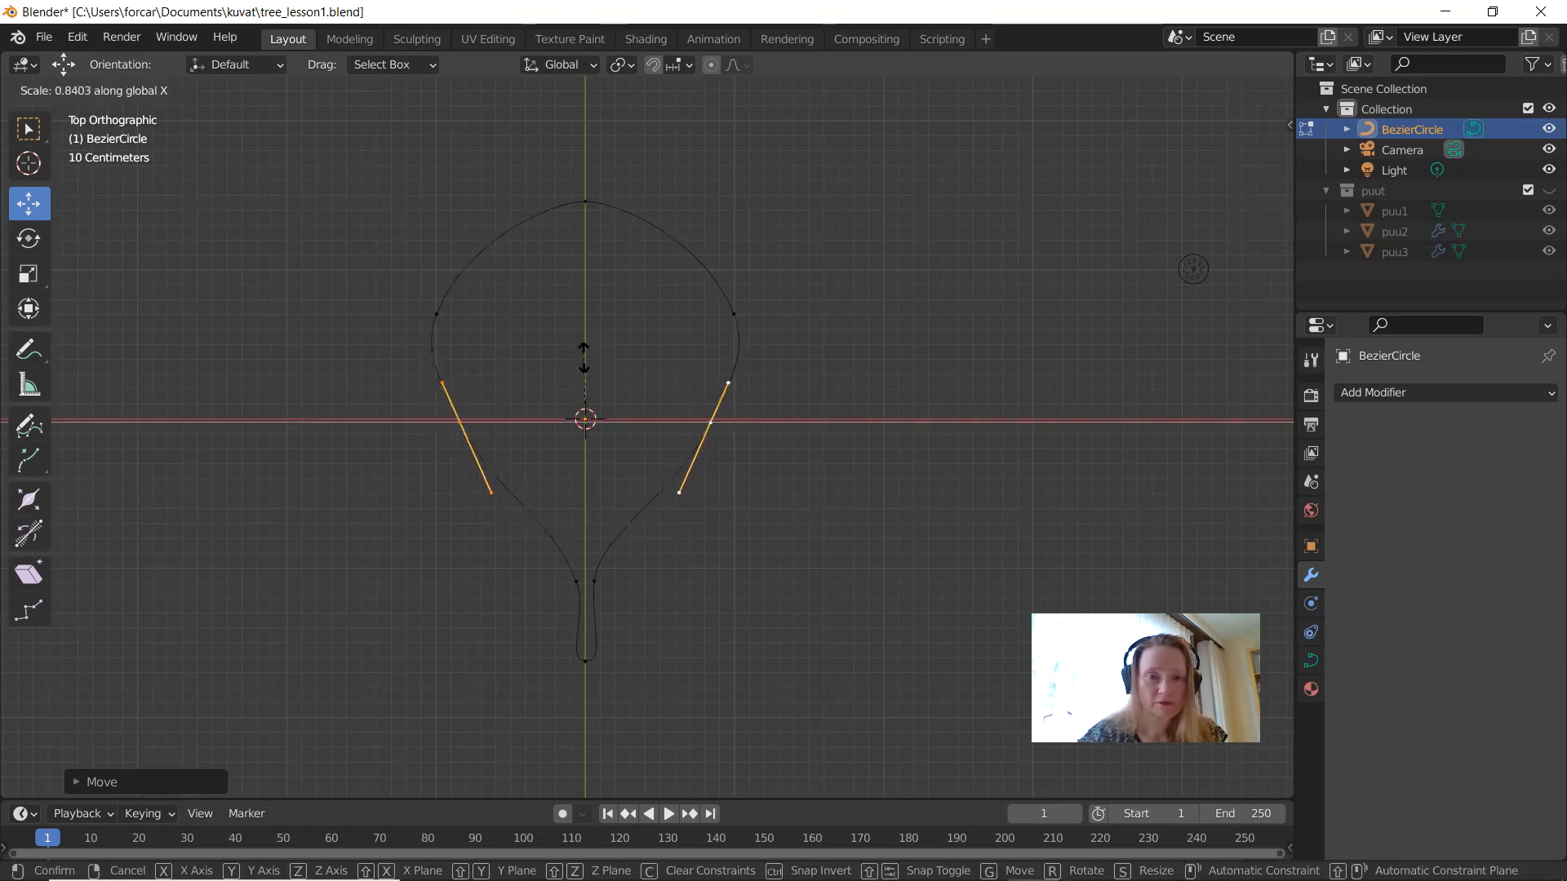
click(584, 357)
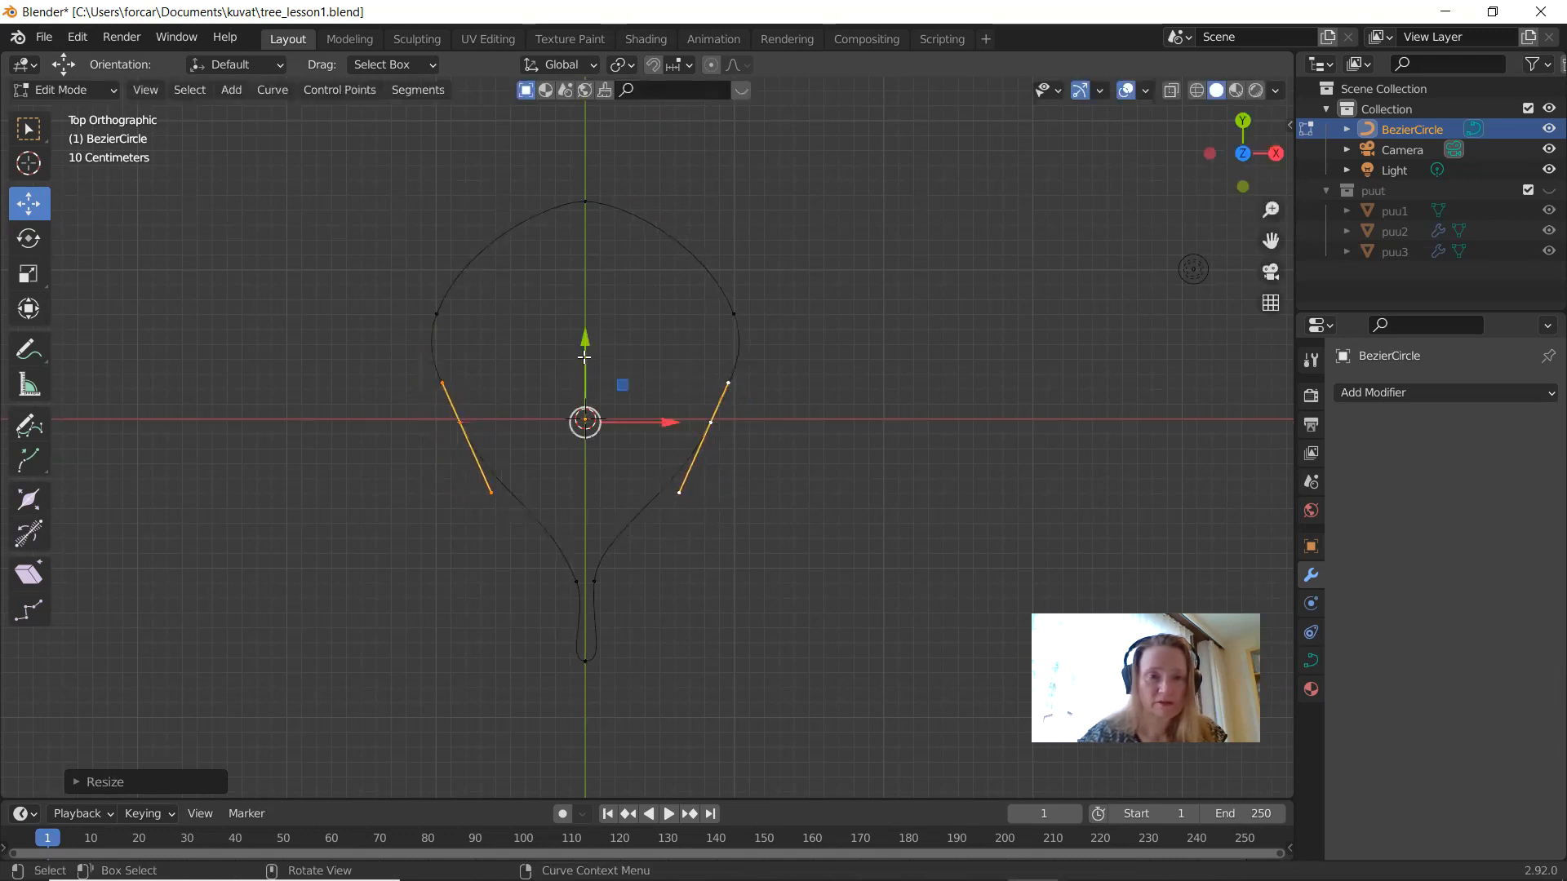
Step: Scale the two upper side control points along X to about 0.93 to narrow the upper part of the leaf
click(437, 314)
shift+click(733, 313)
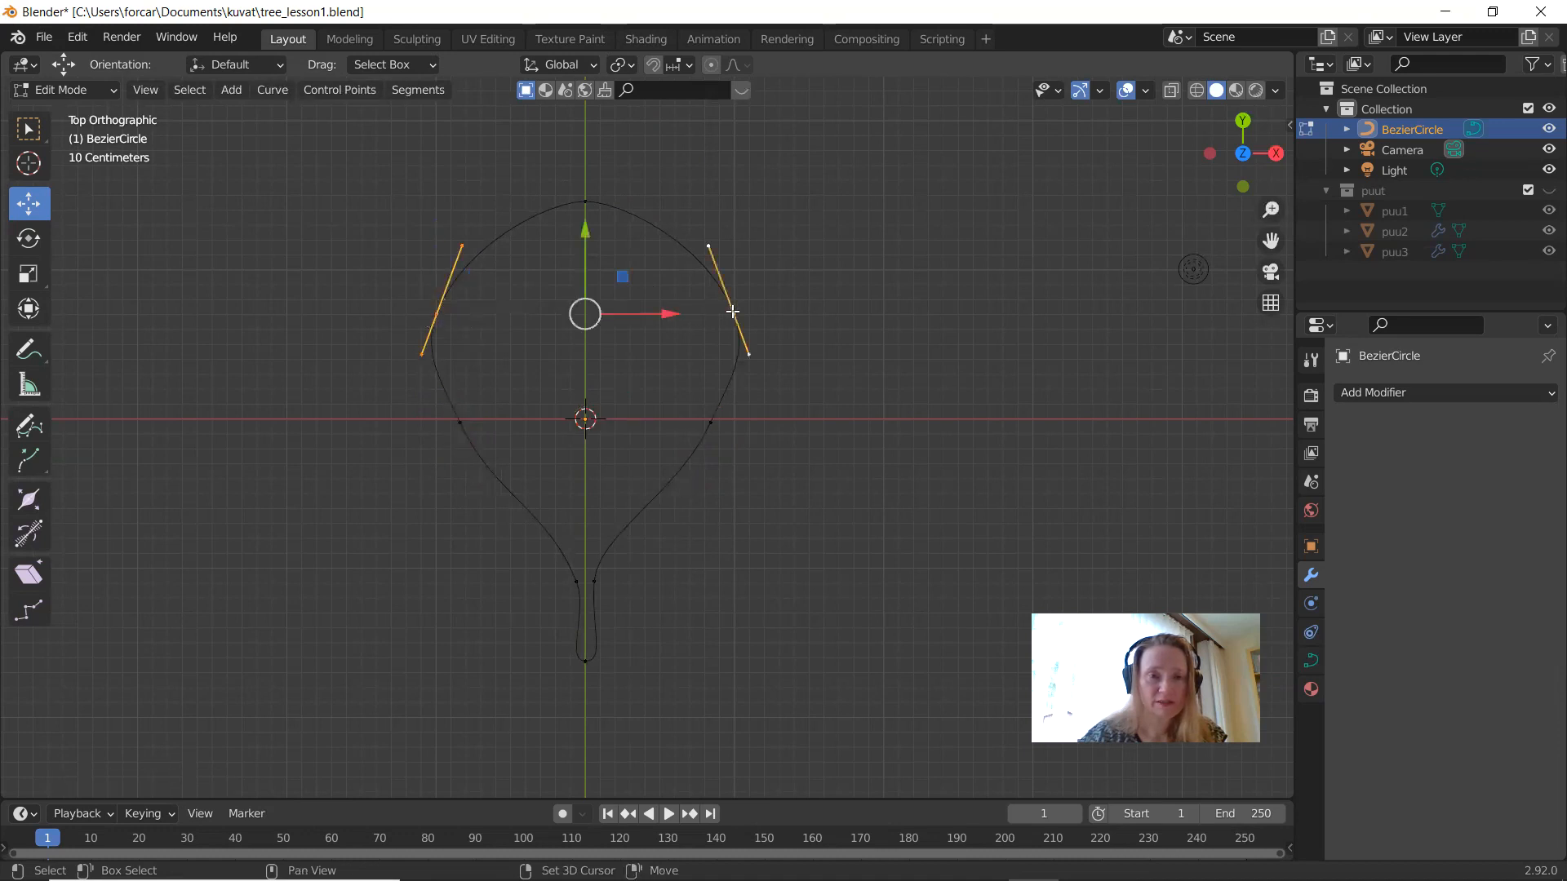
key(s)
key(x)
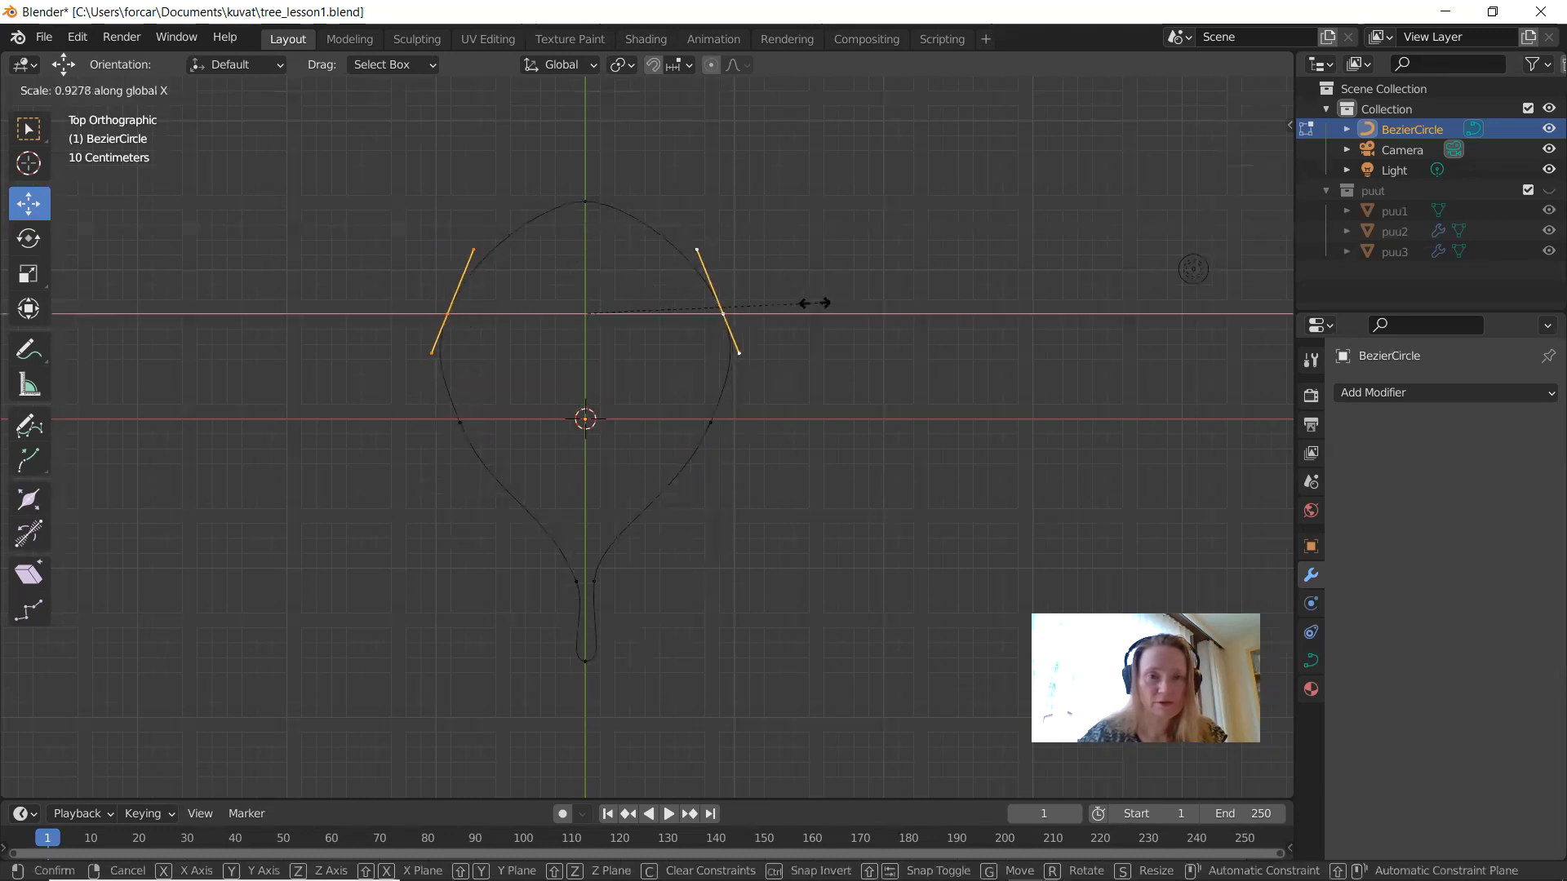
click(816, 302)
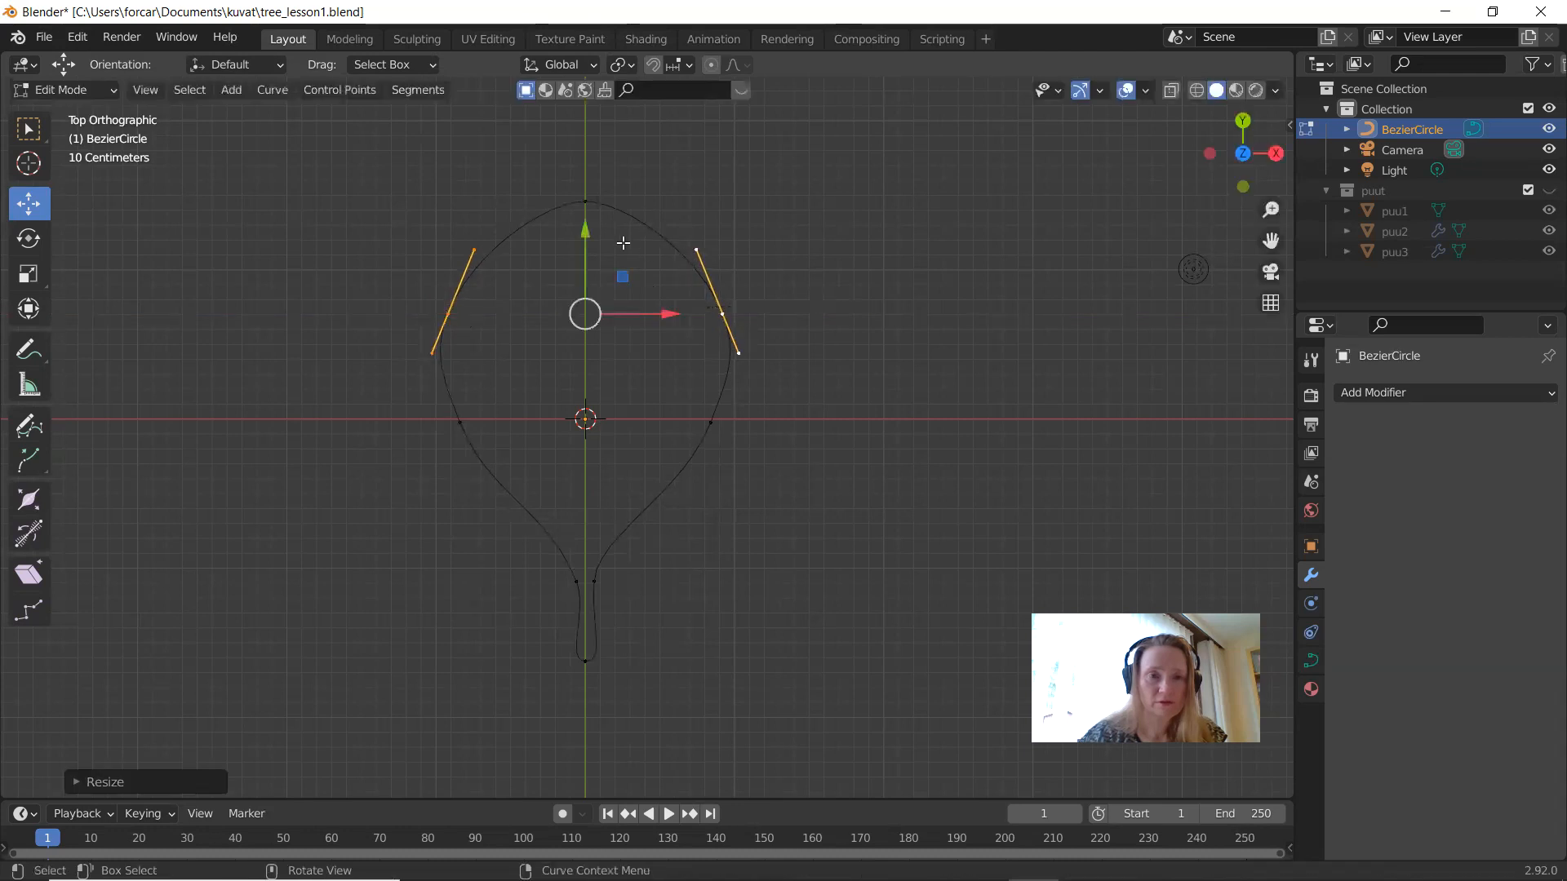
Step: Move the upper side control points slightly along positive Y and scale them along X to about 0.74 to taper the leaf tip
drag(585, 235, 579, 204)
key(s)
key(x)
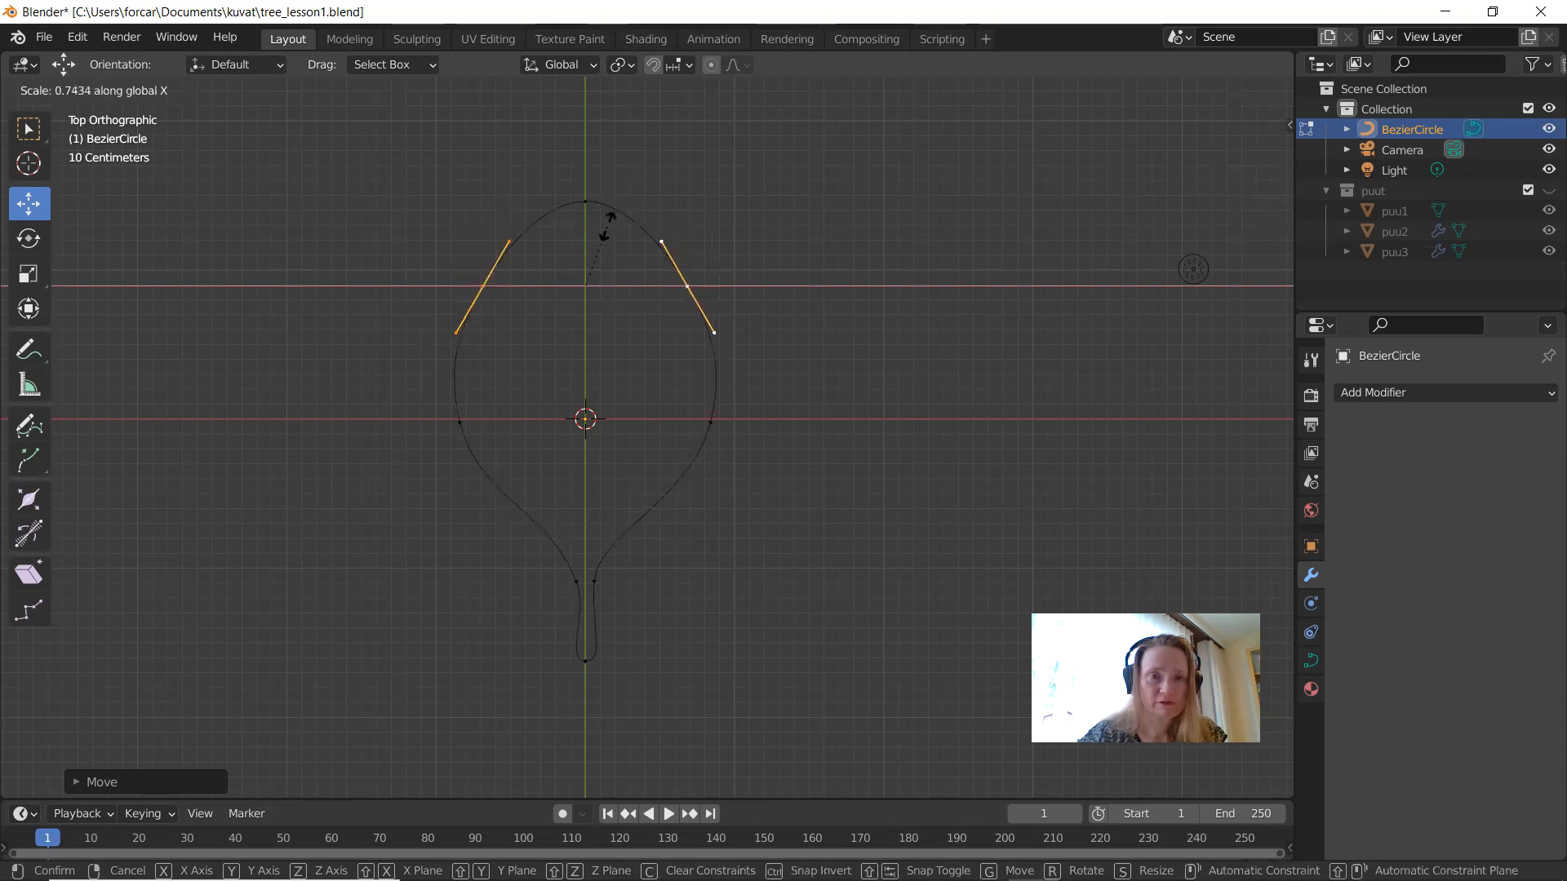
click(606, 227)
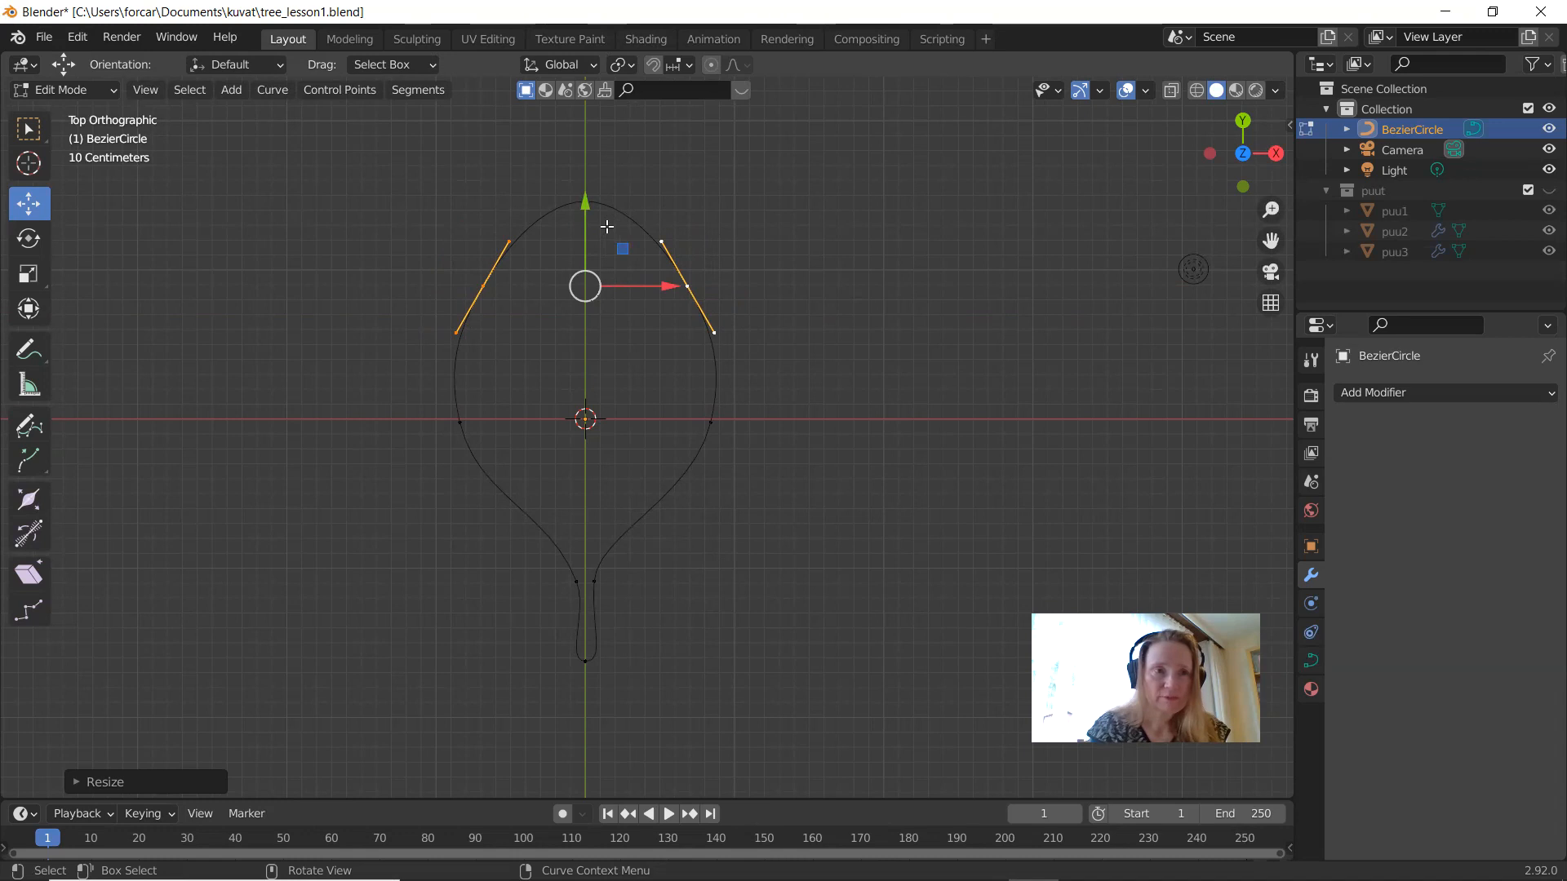
Step: Convert the finished leaf curve to a mesh and open the mesh in Edit Mode
key(Tab)
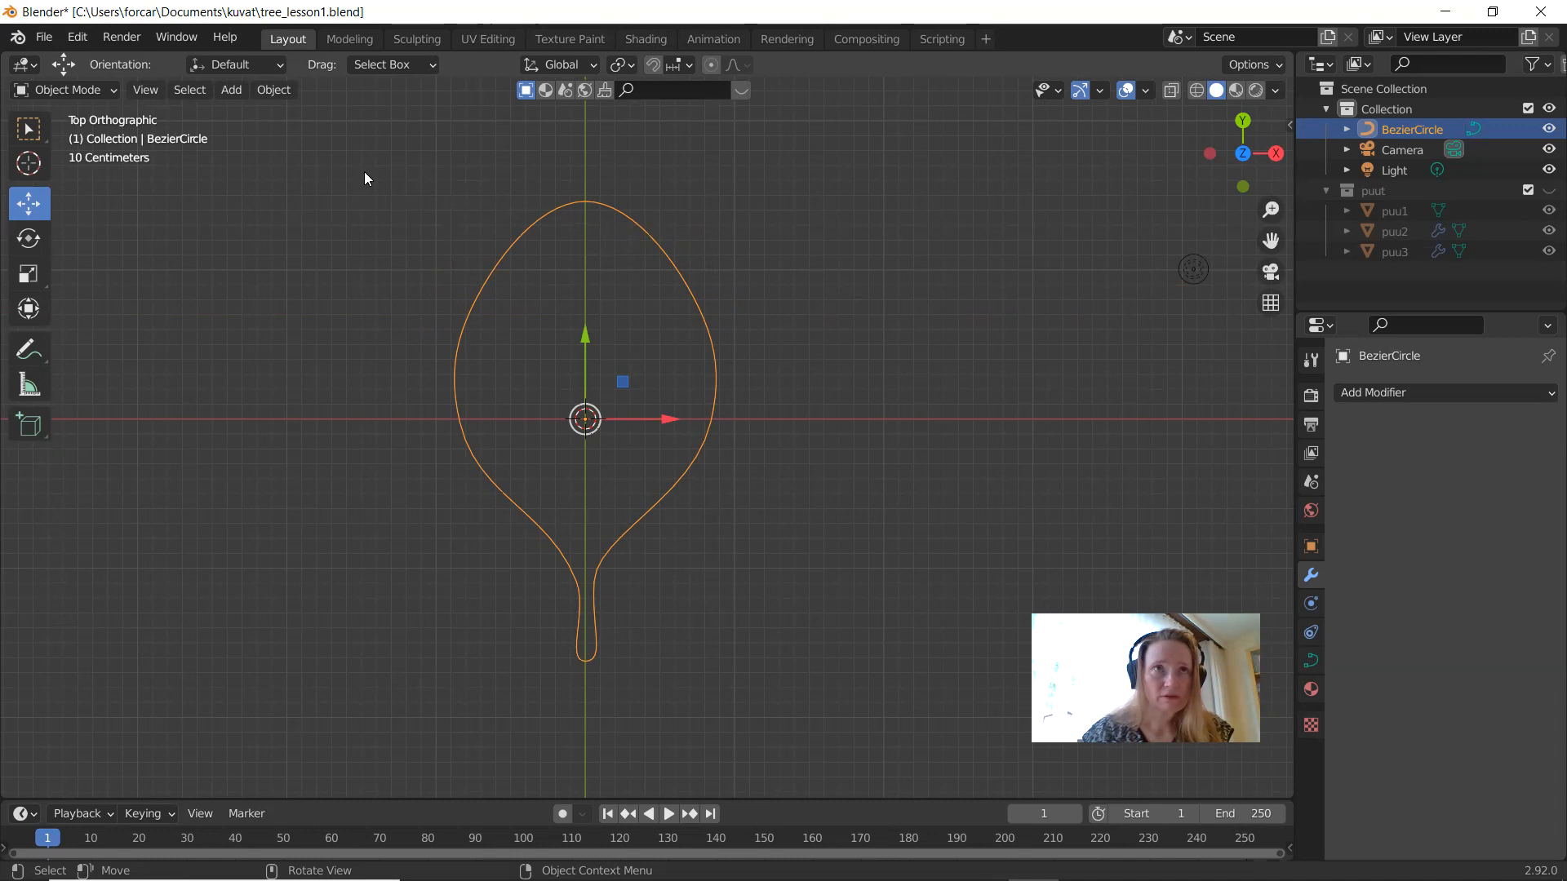
click(272, 91)
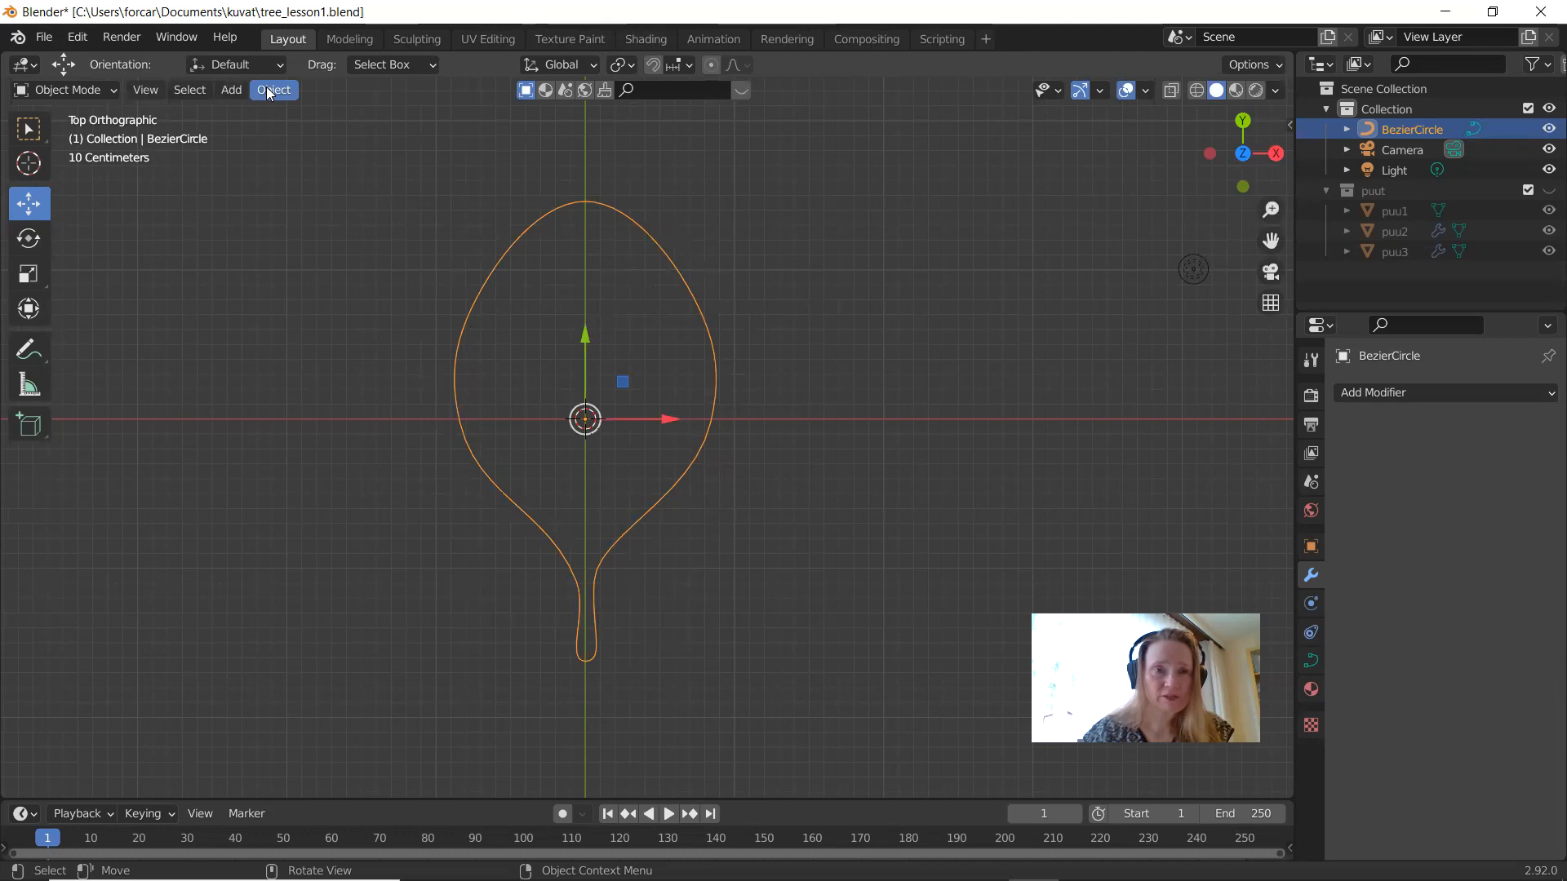
click(272, 91)
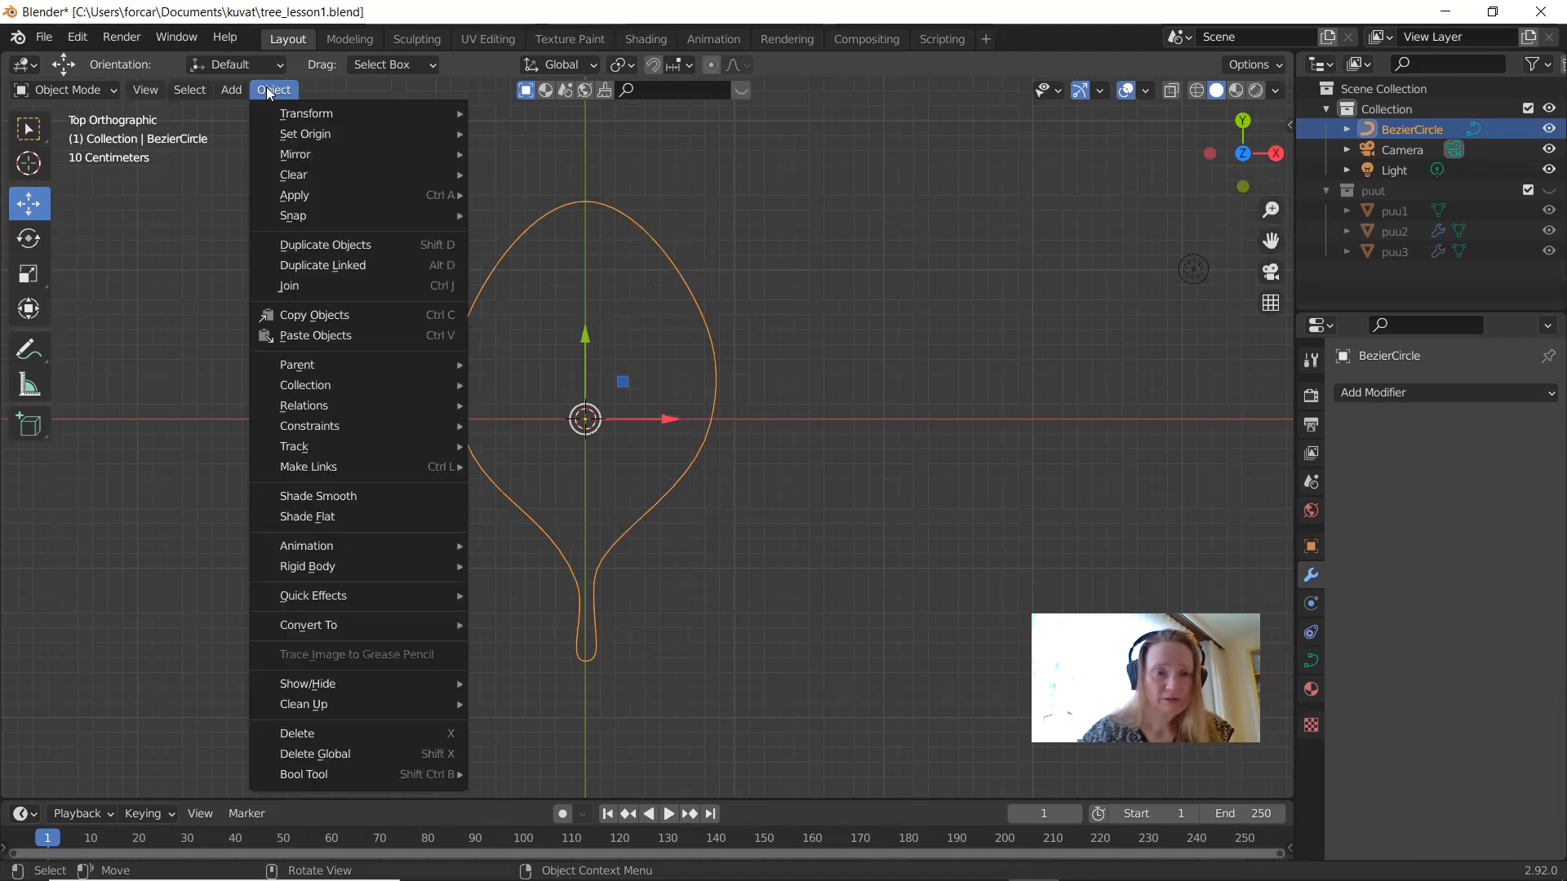
mouse_move(323, 630)
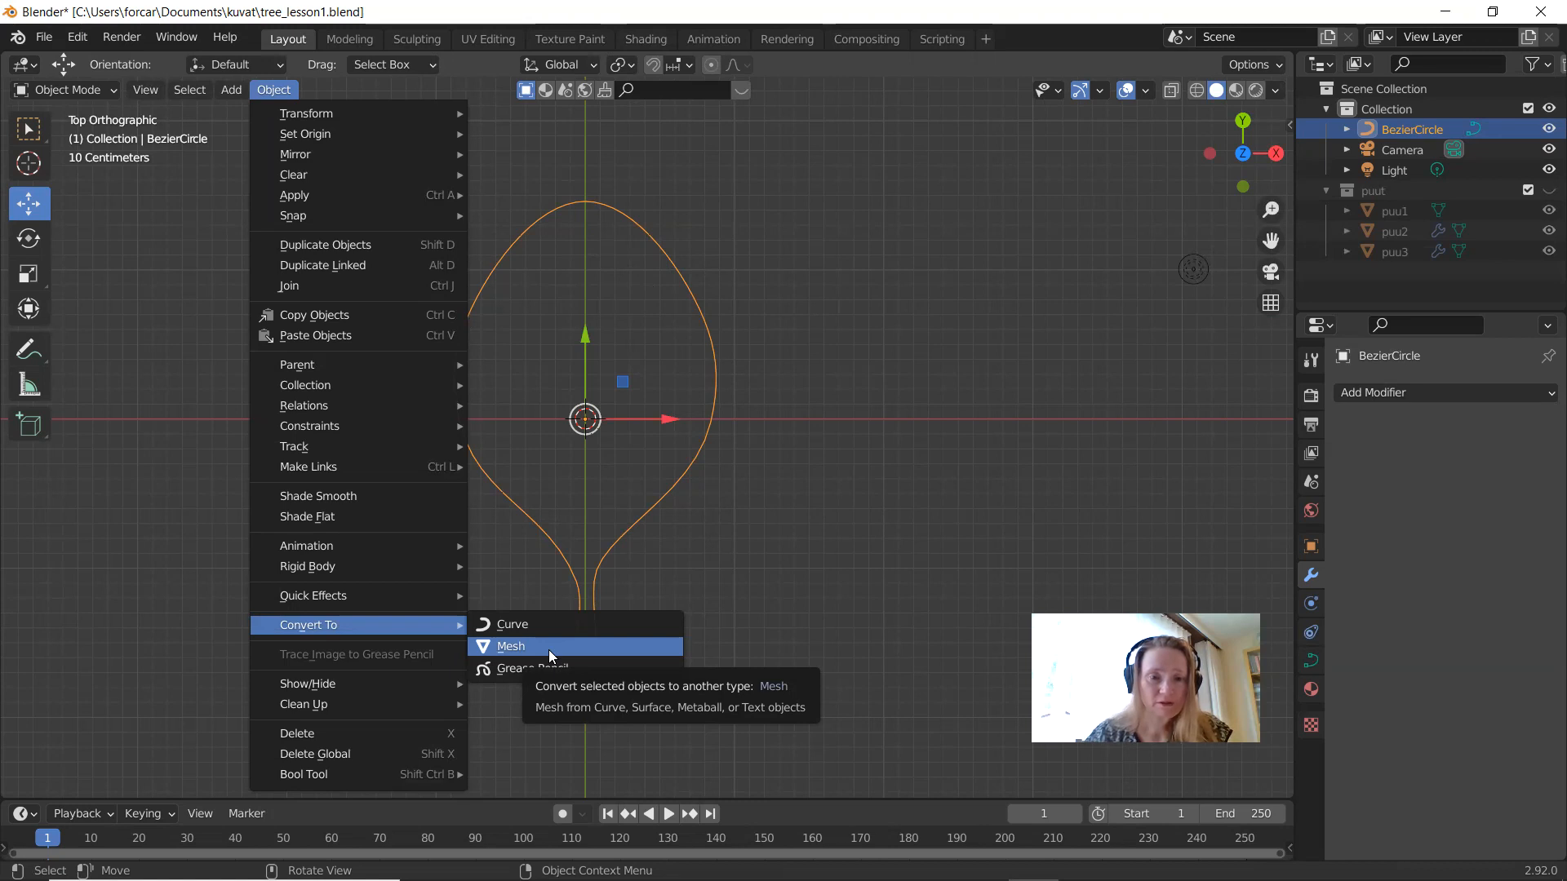
click(549, 652)
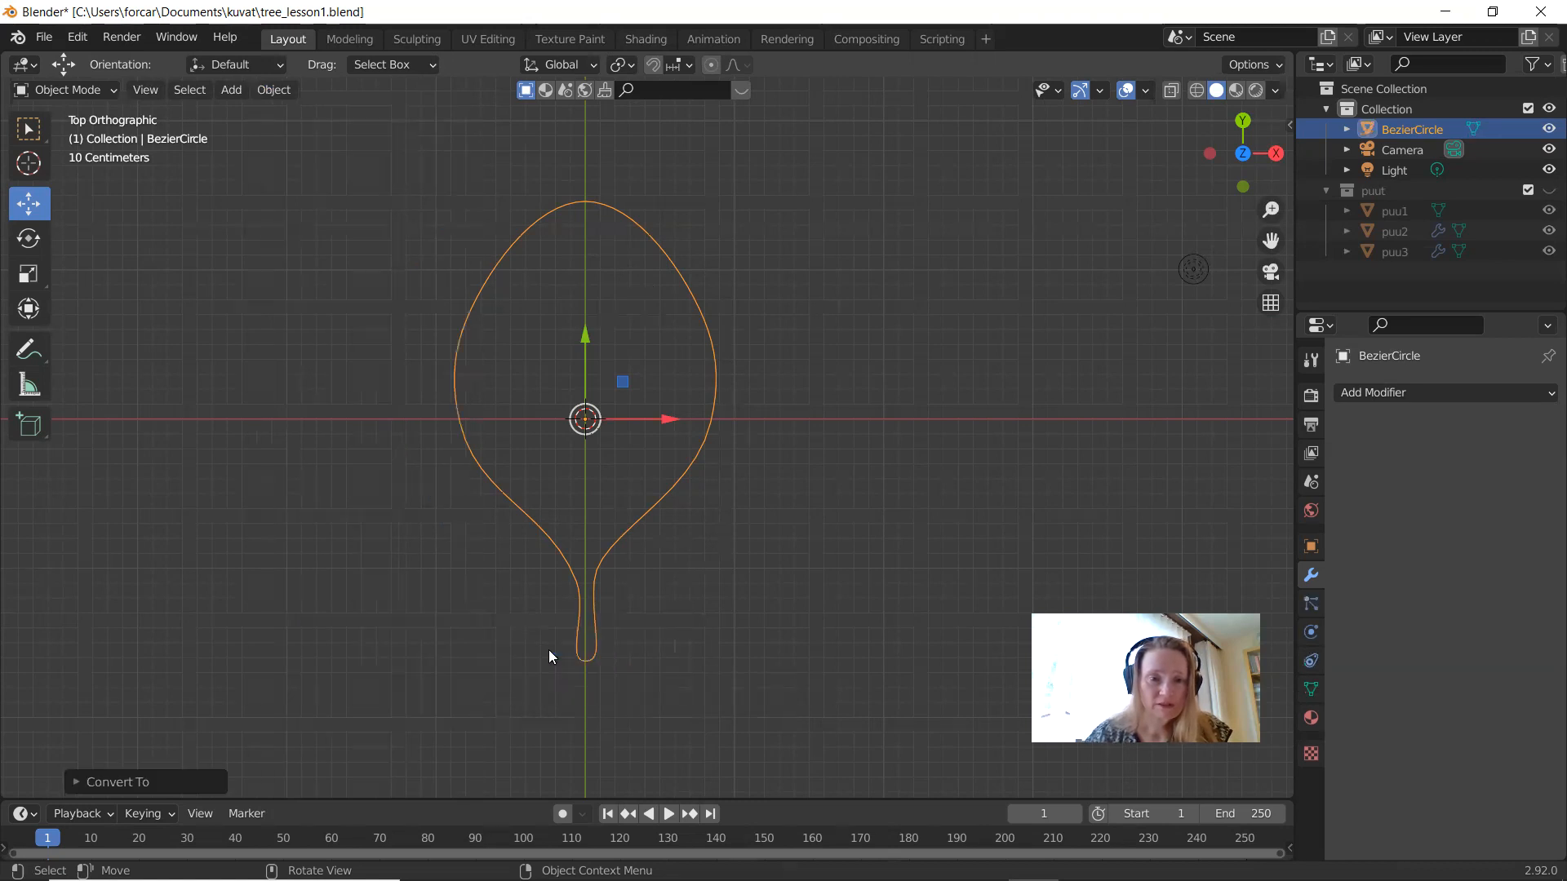
click(604, 550)
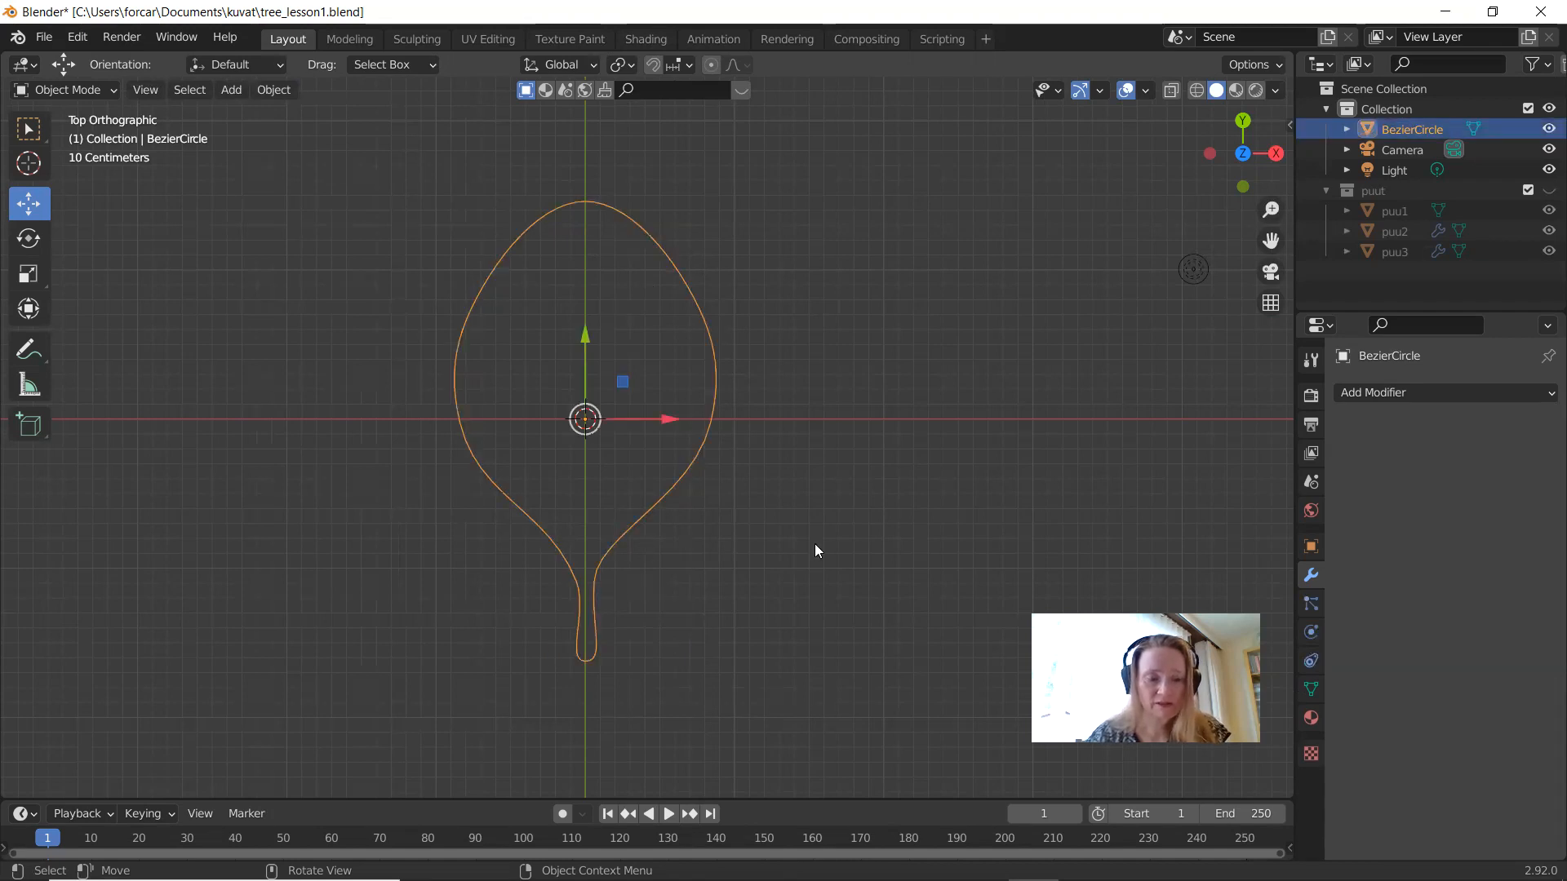
key(Tab)
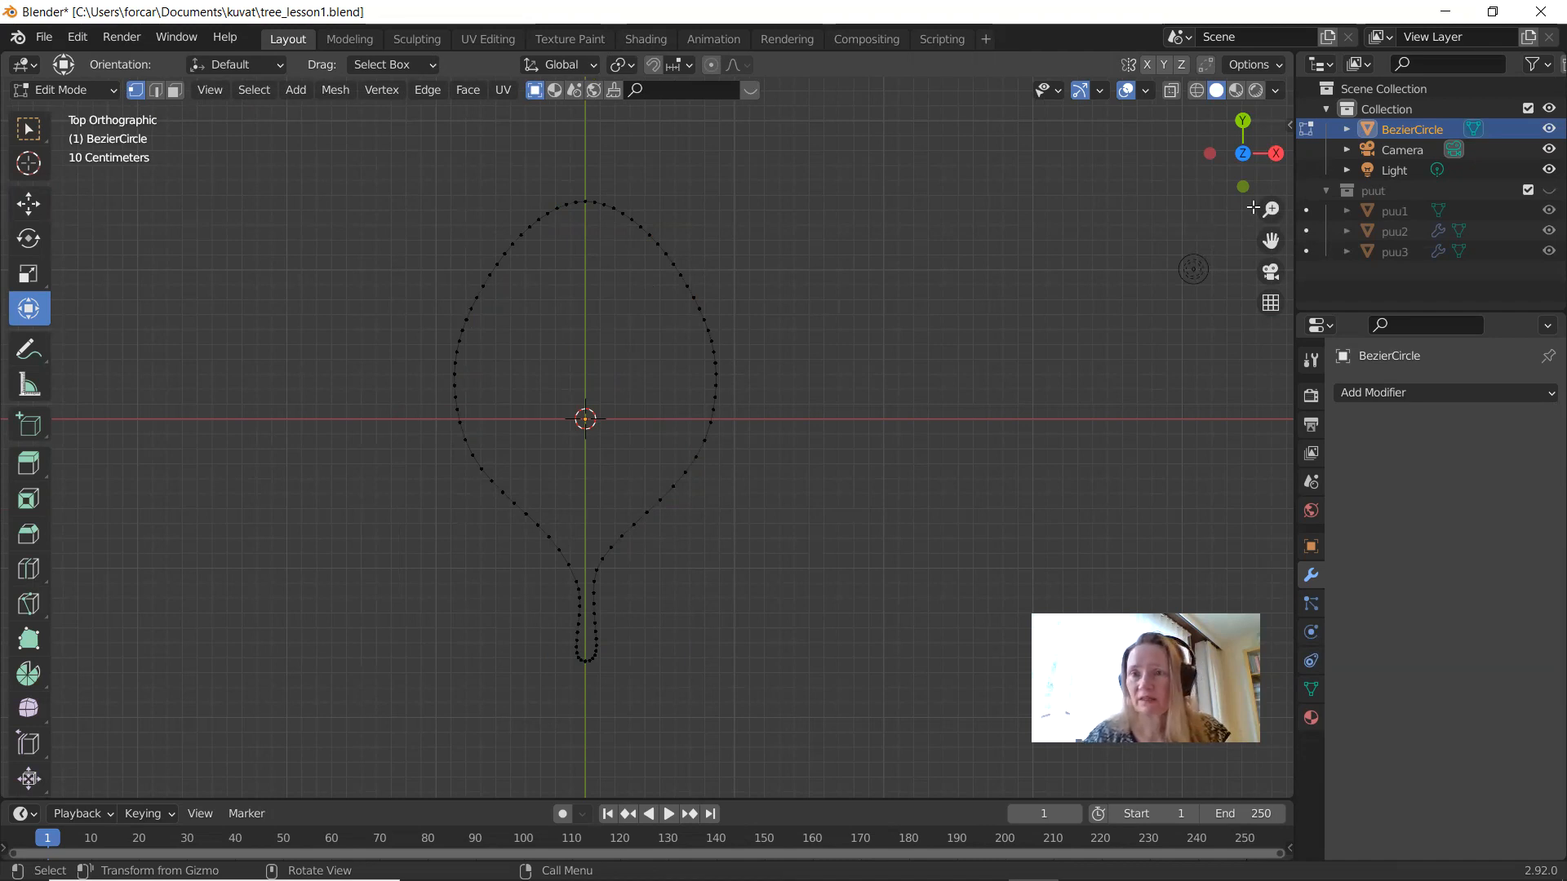
Step: Rename the BezierCircle object to lehti1
double_click(1415, 127)
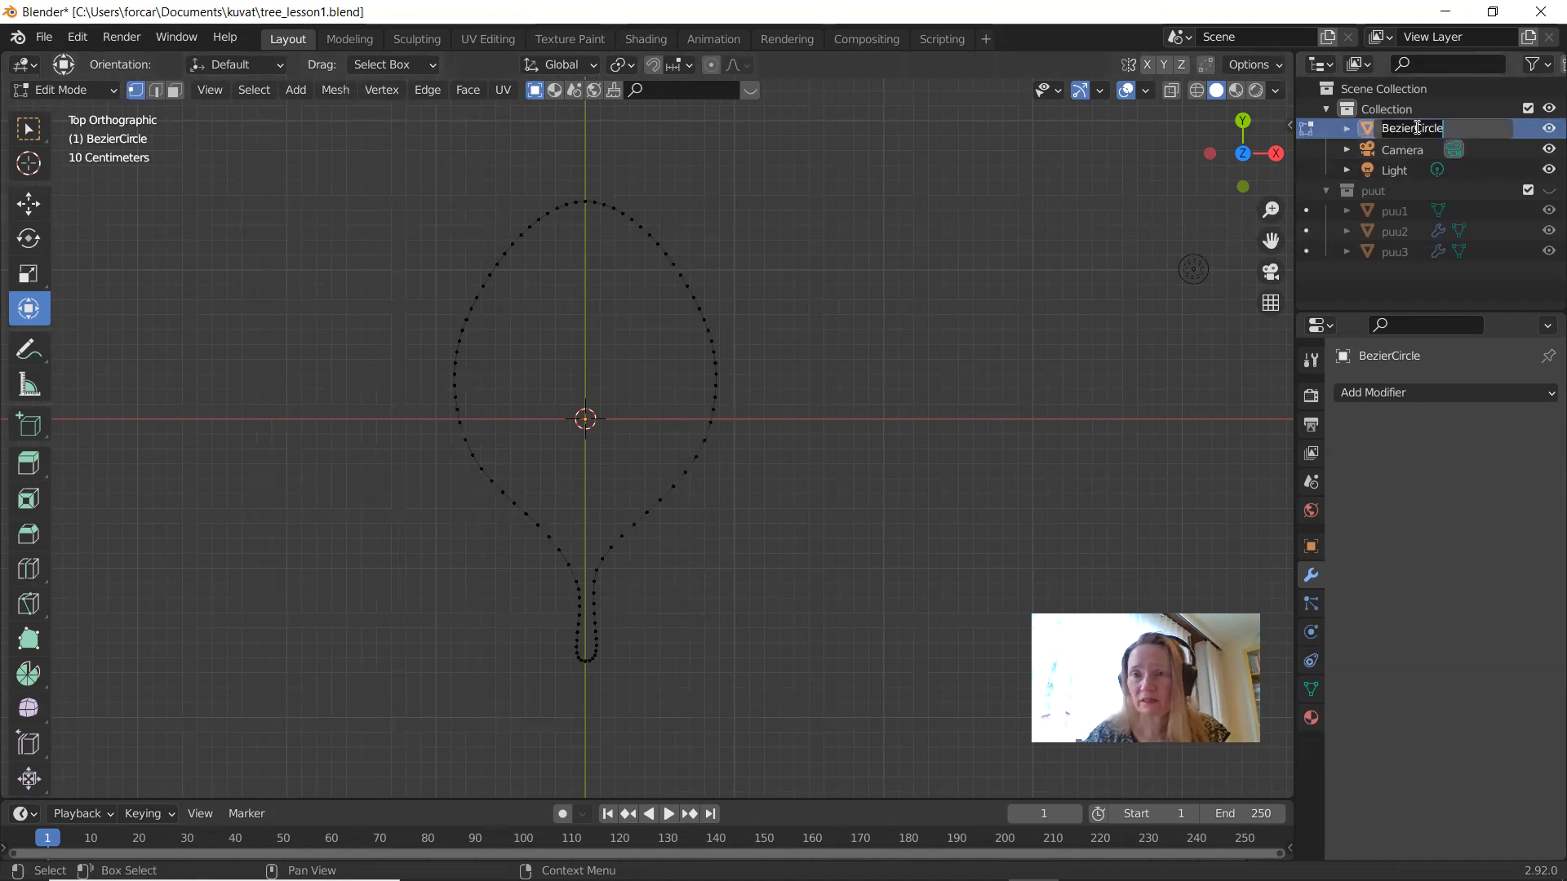
text(le)
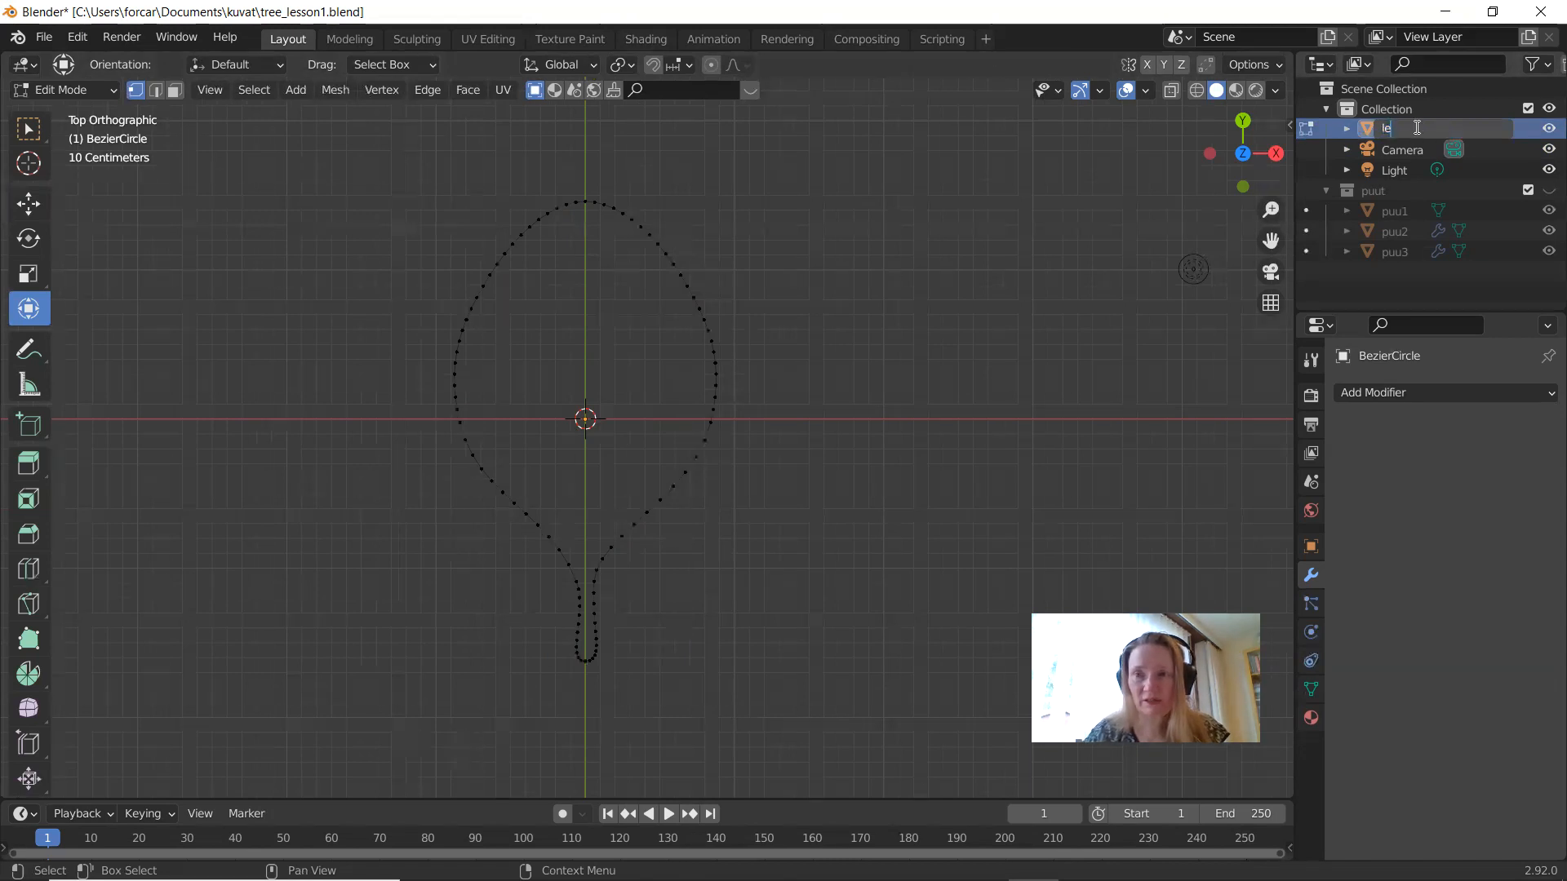
text(ht)
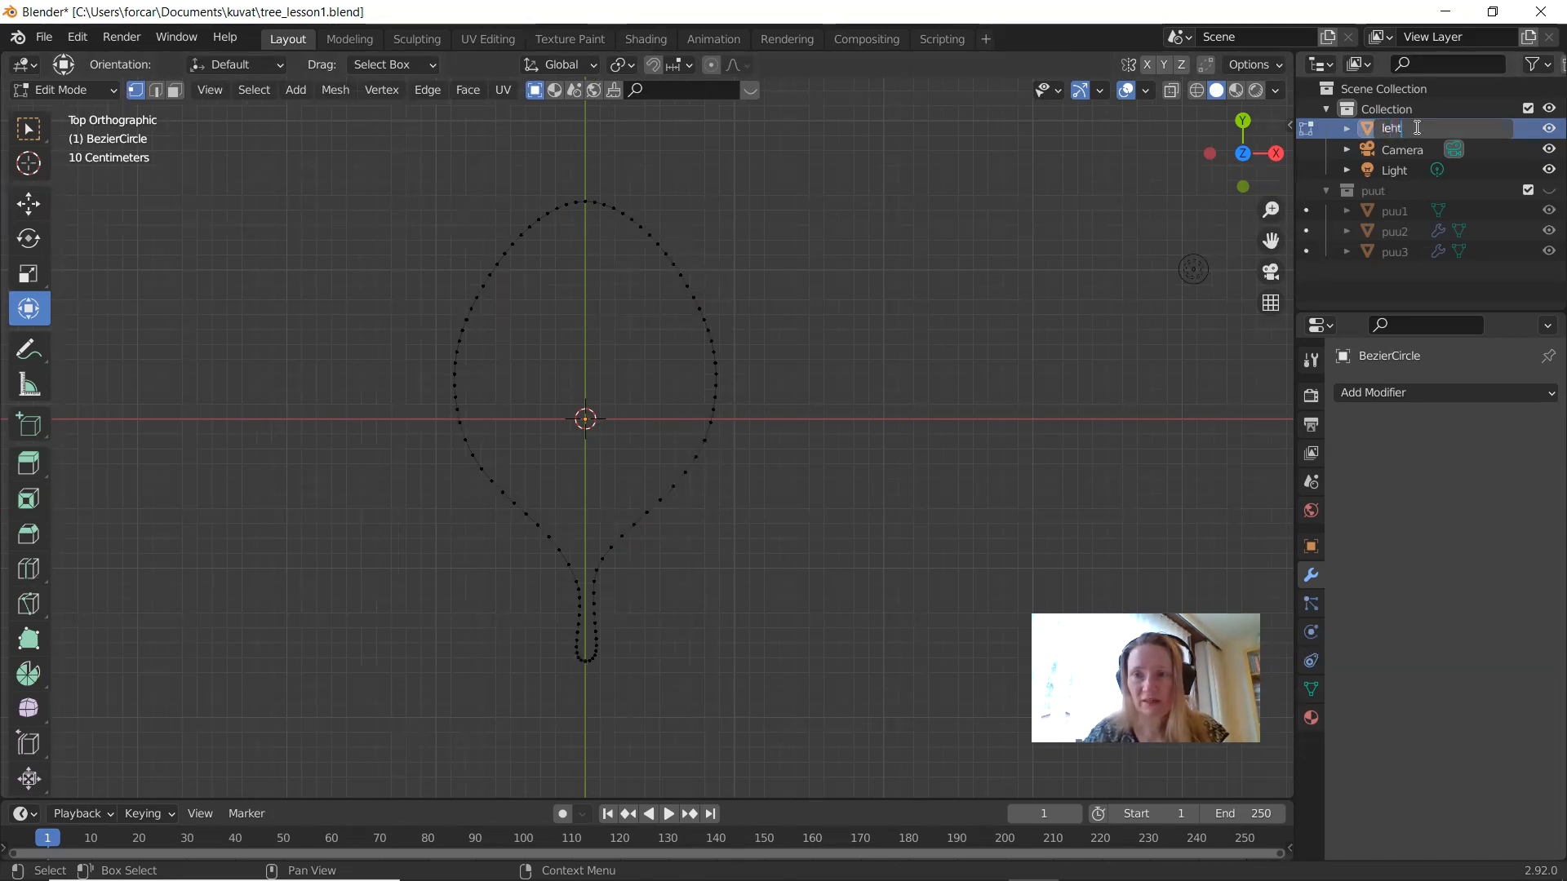
text(i1)
key(Return)
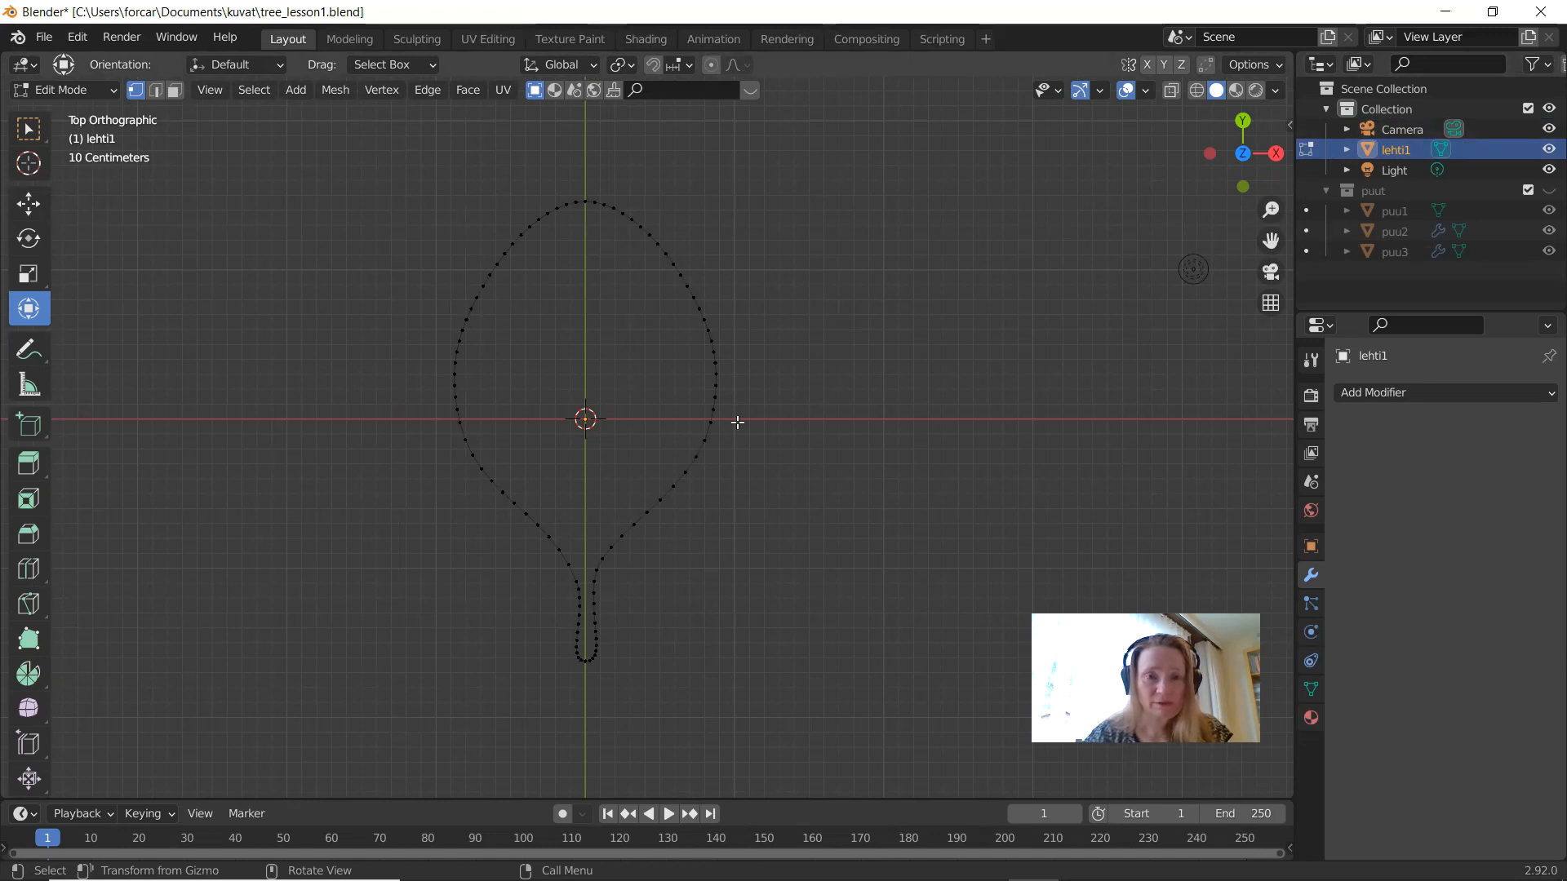
Step: Move the opposite vertex pair on the leaf's upper sides along negative Y and scale it along X to about 0.73, forming two notches
scroll(719, 282, up, 1)
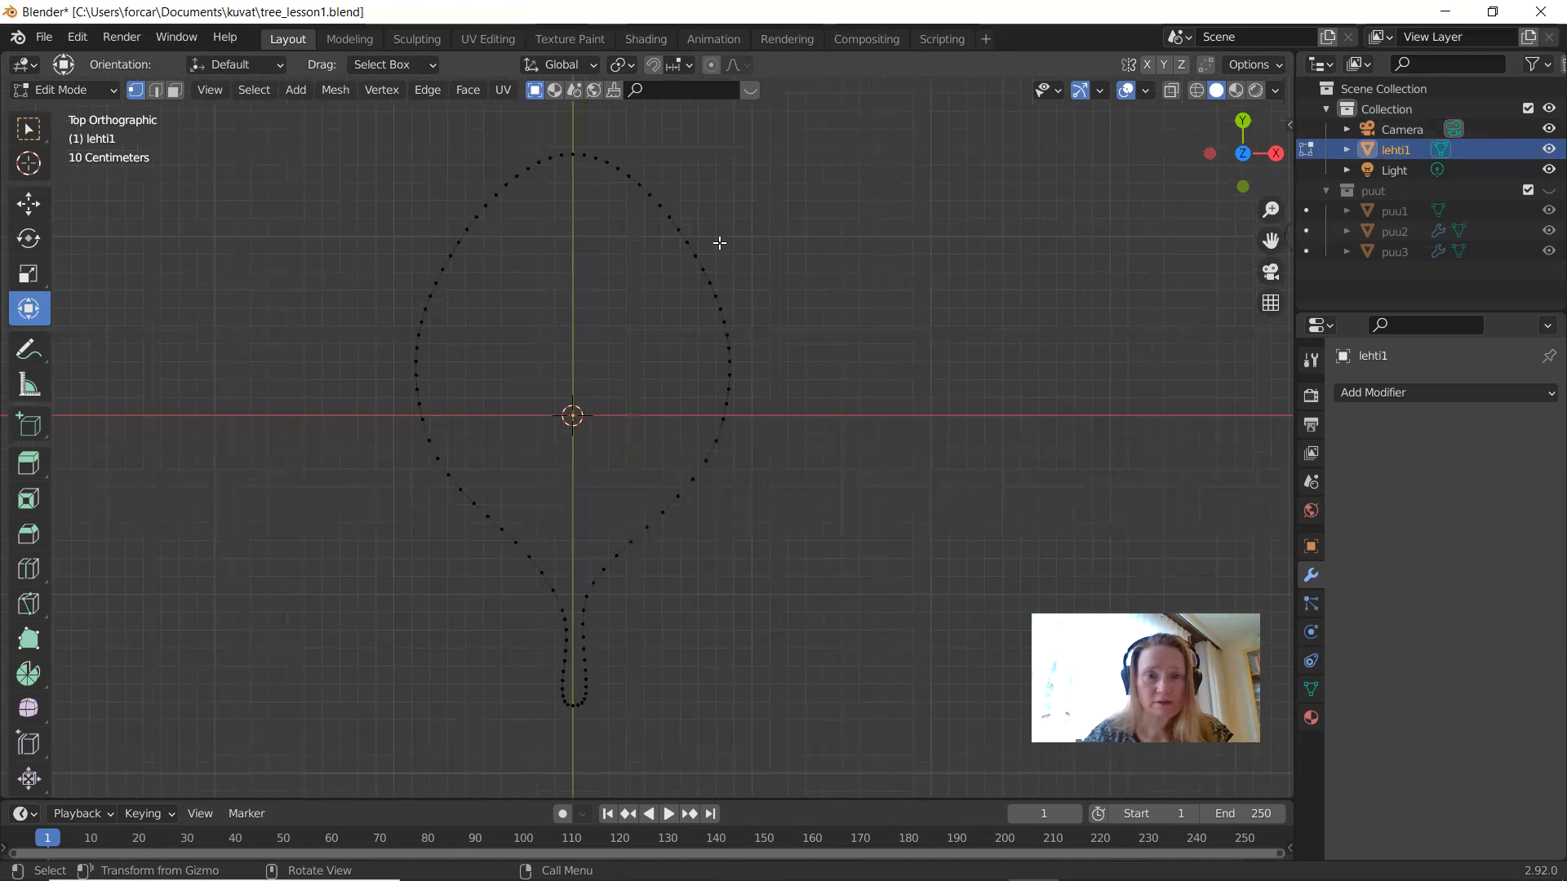
drag(719, 242, 414, 260)
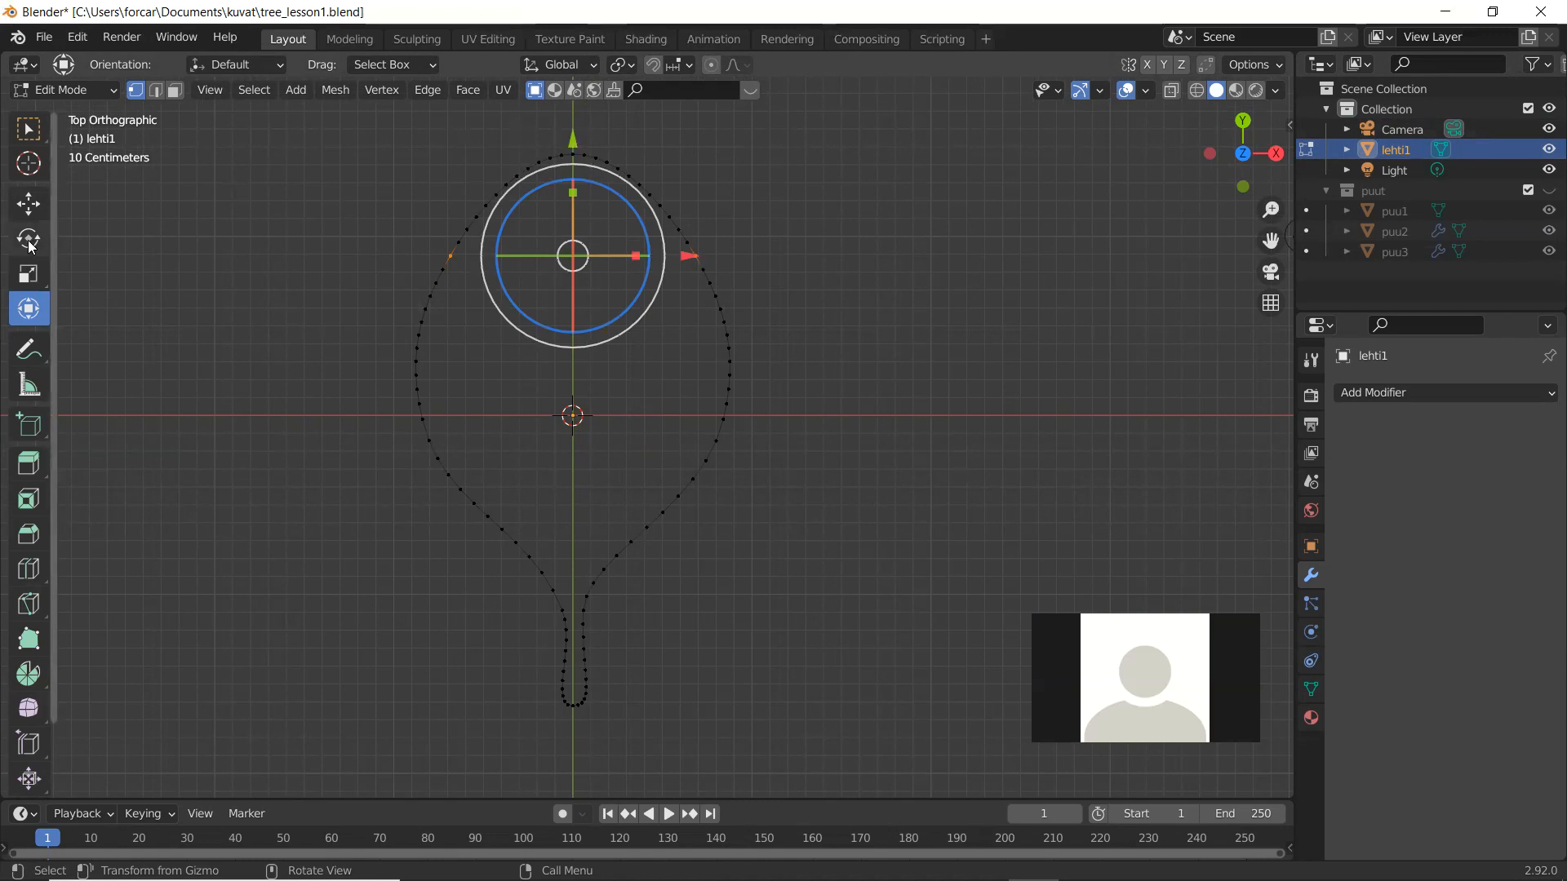
click(28, 203)
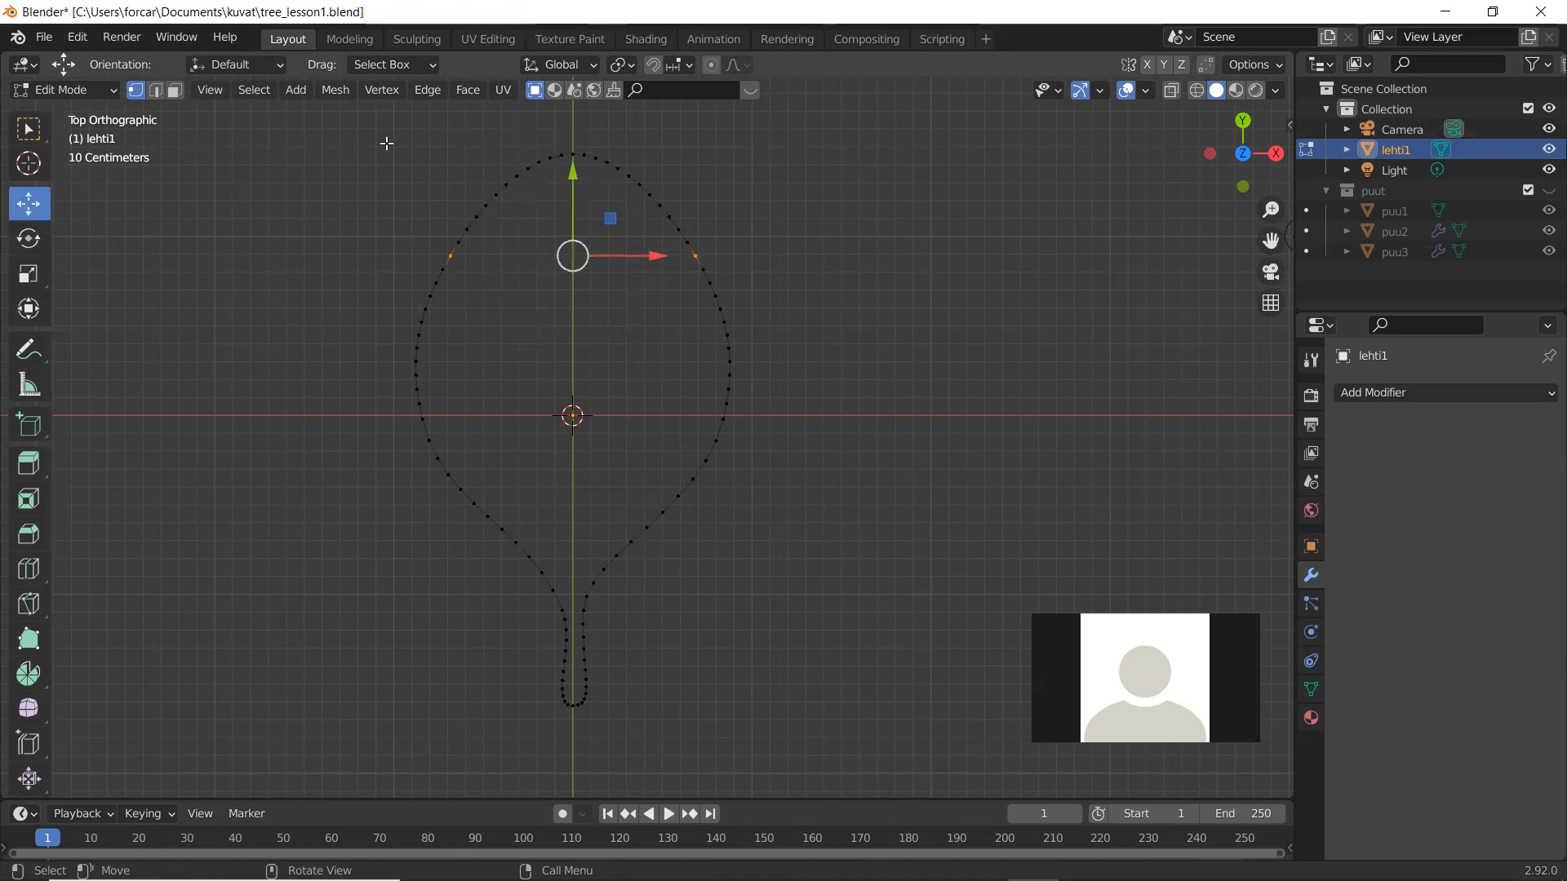
drag(571, 173, 573, 220)
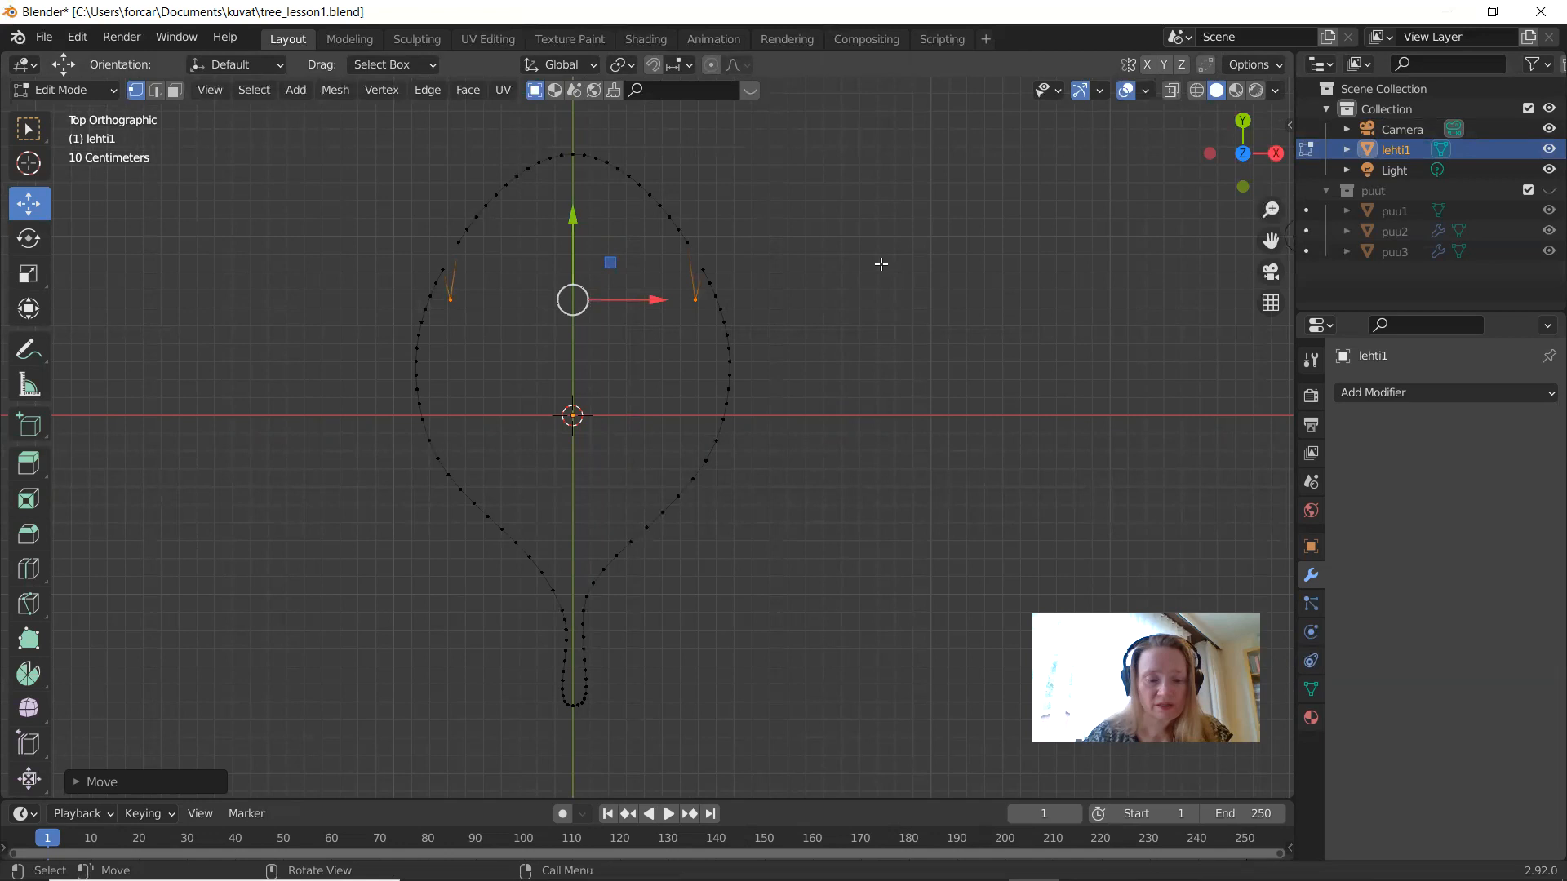
key(s)
key(x)
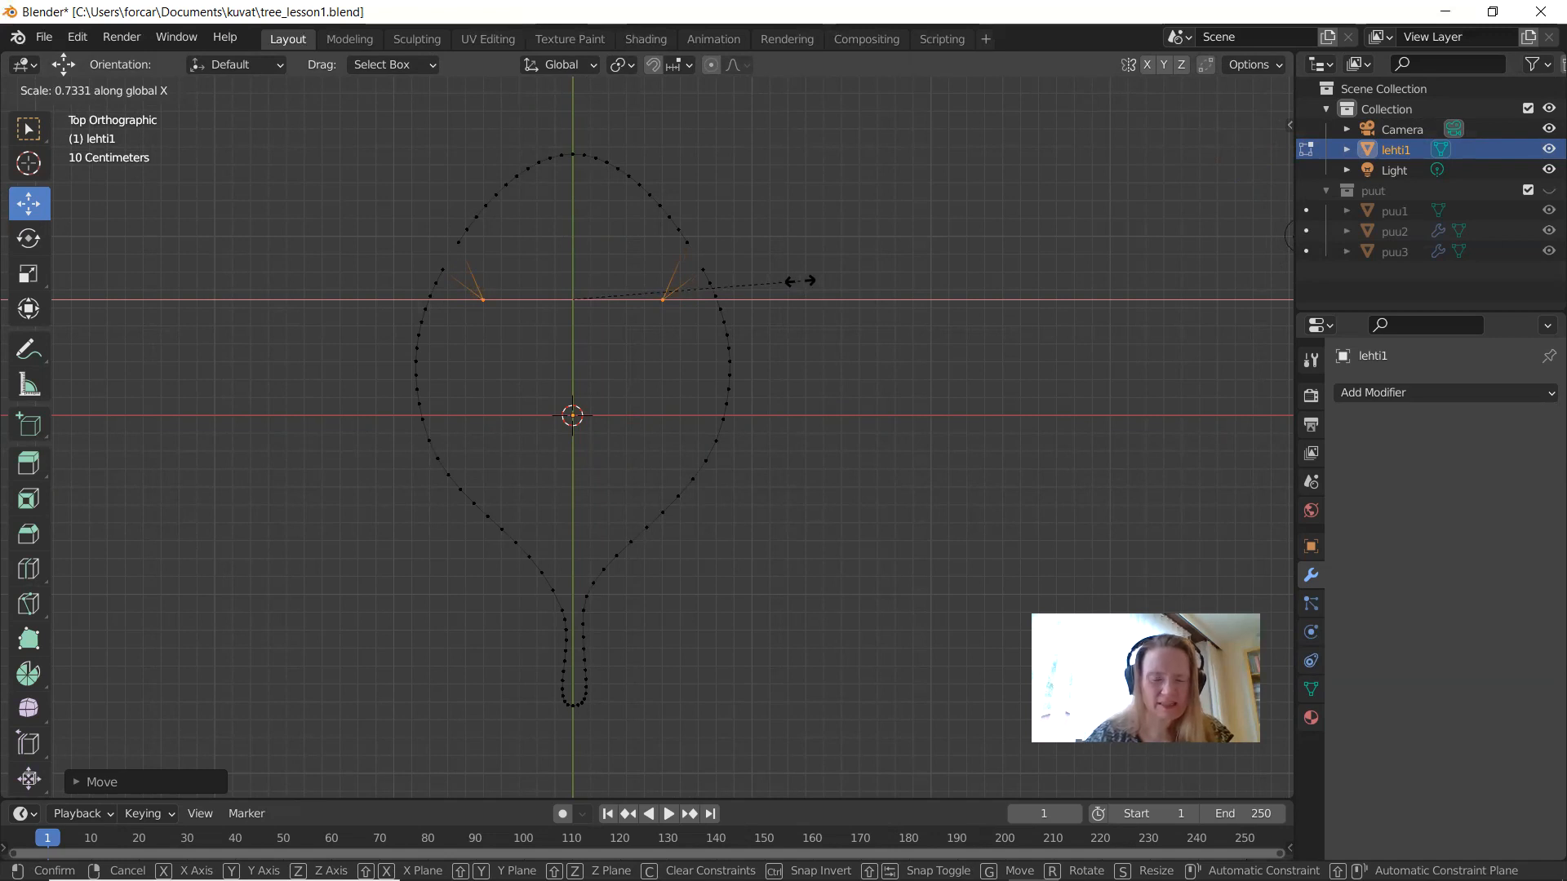
click(799, 281)
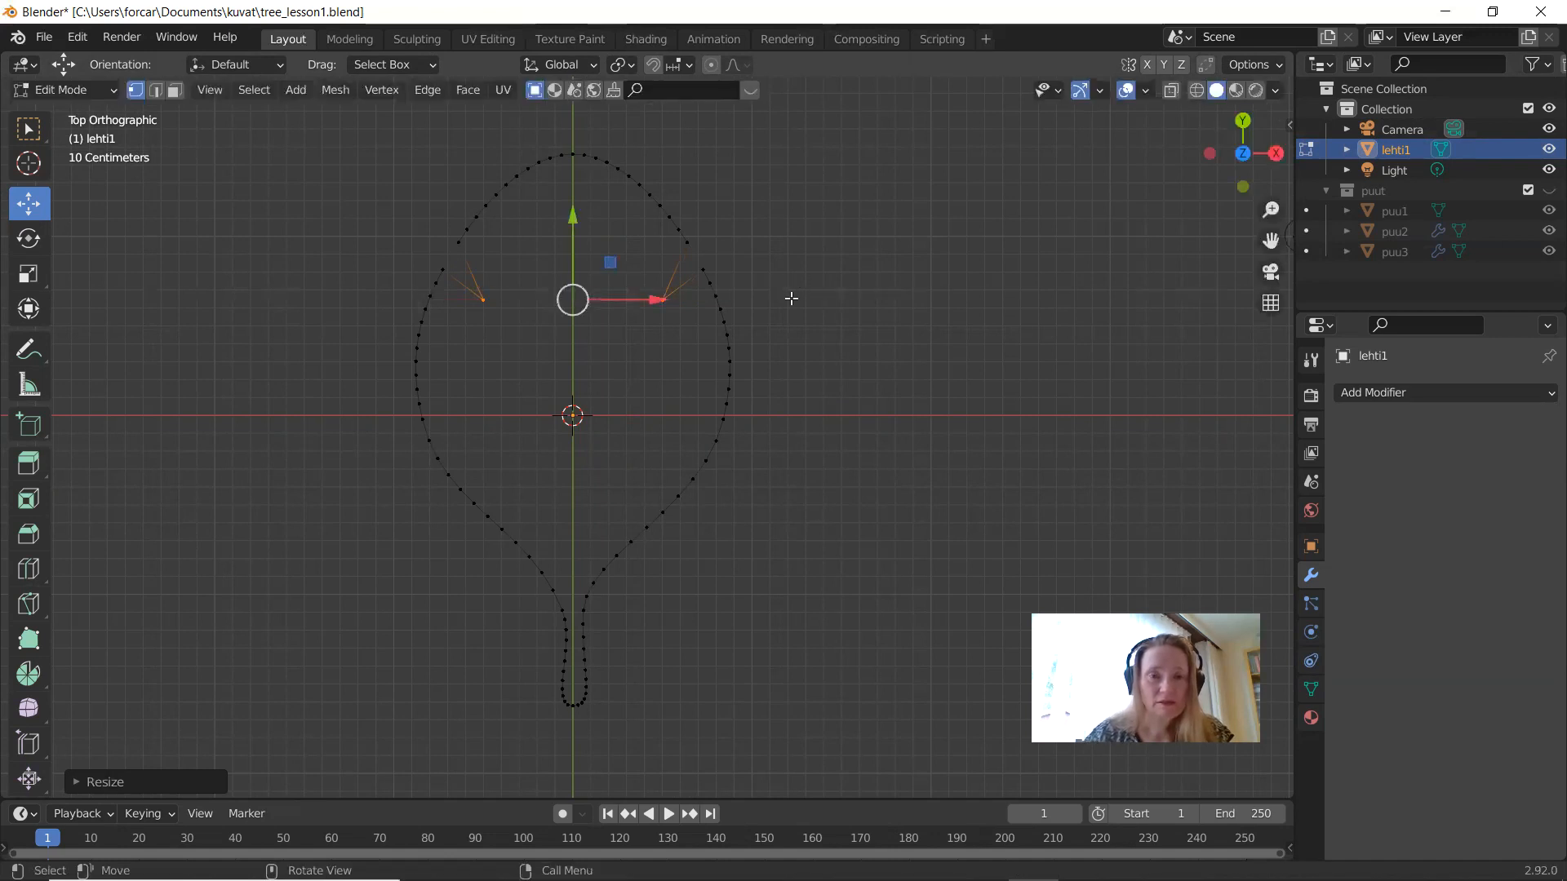
Step: Cut notches at the leaf's widest part by moving the side vertices above the X axis along negative Y and scaling them along X to about 0.57
drag(736, 313, 396, 338)
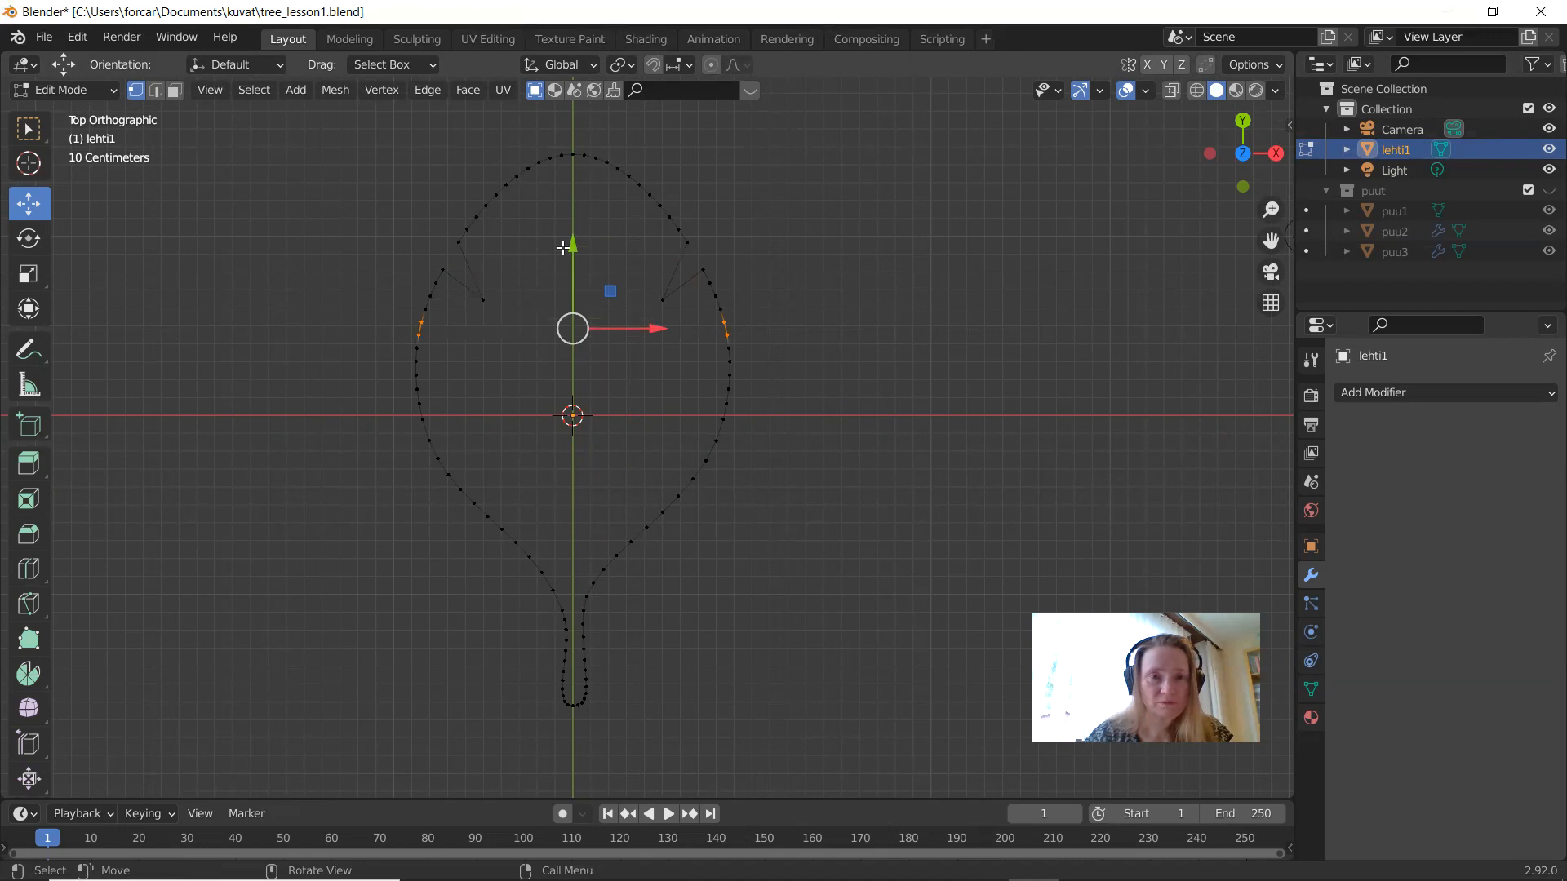
drag(573, 245, 579, 300)
key(s)
key(x)
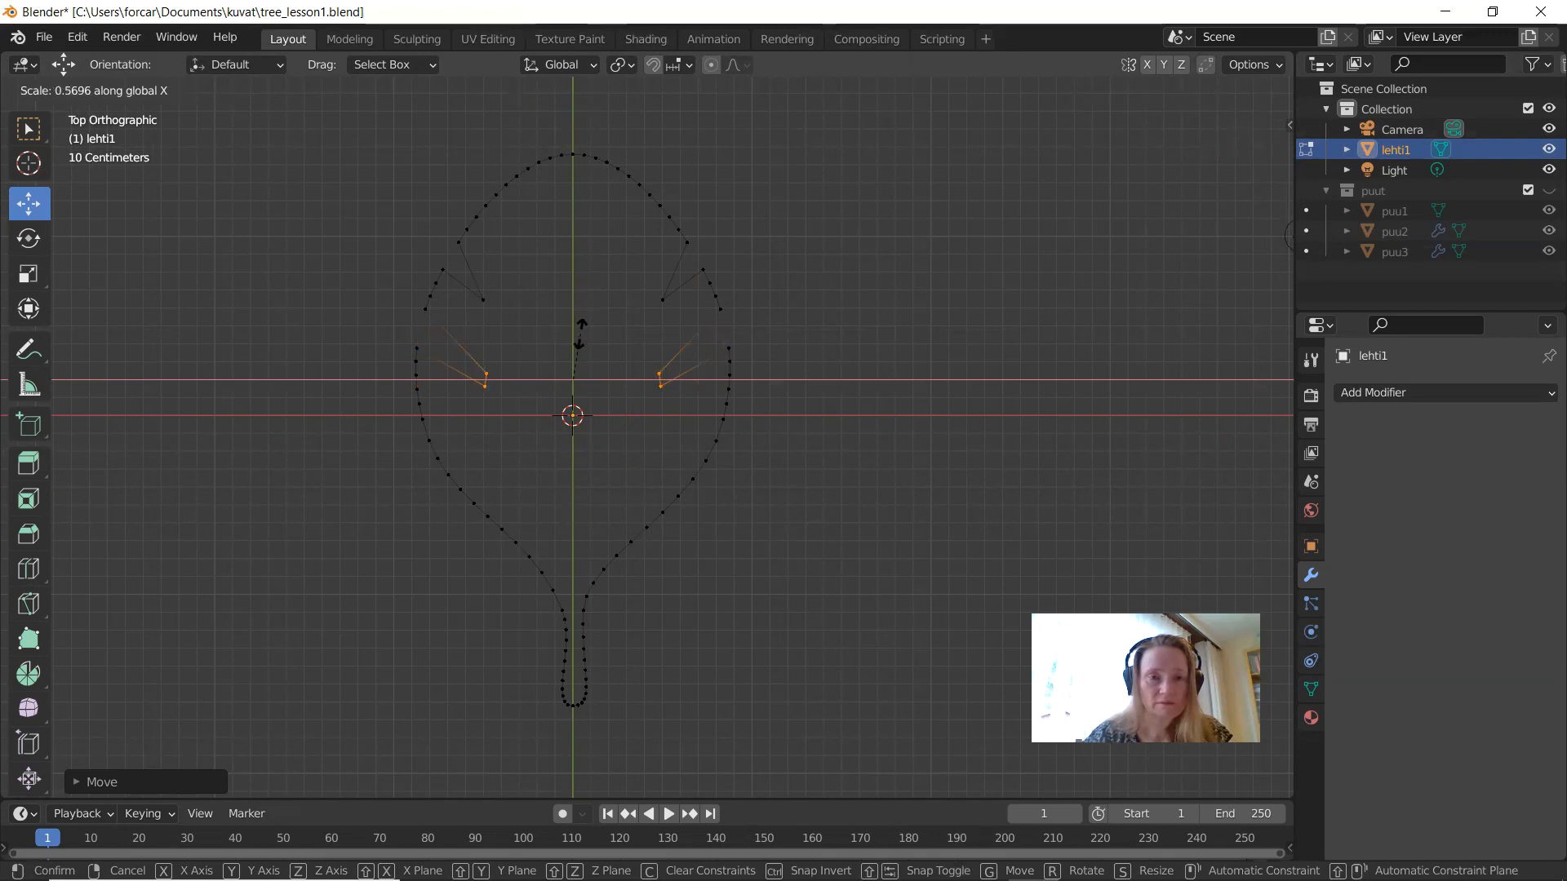
click(581, 334)
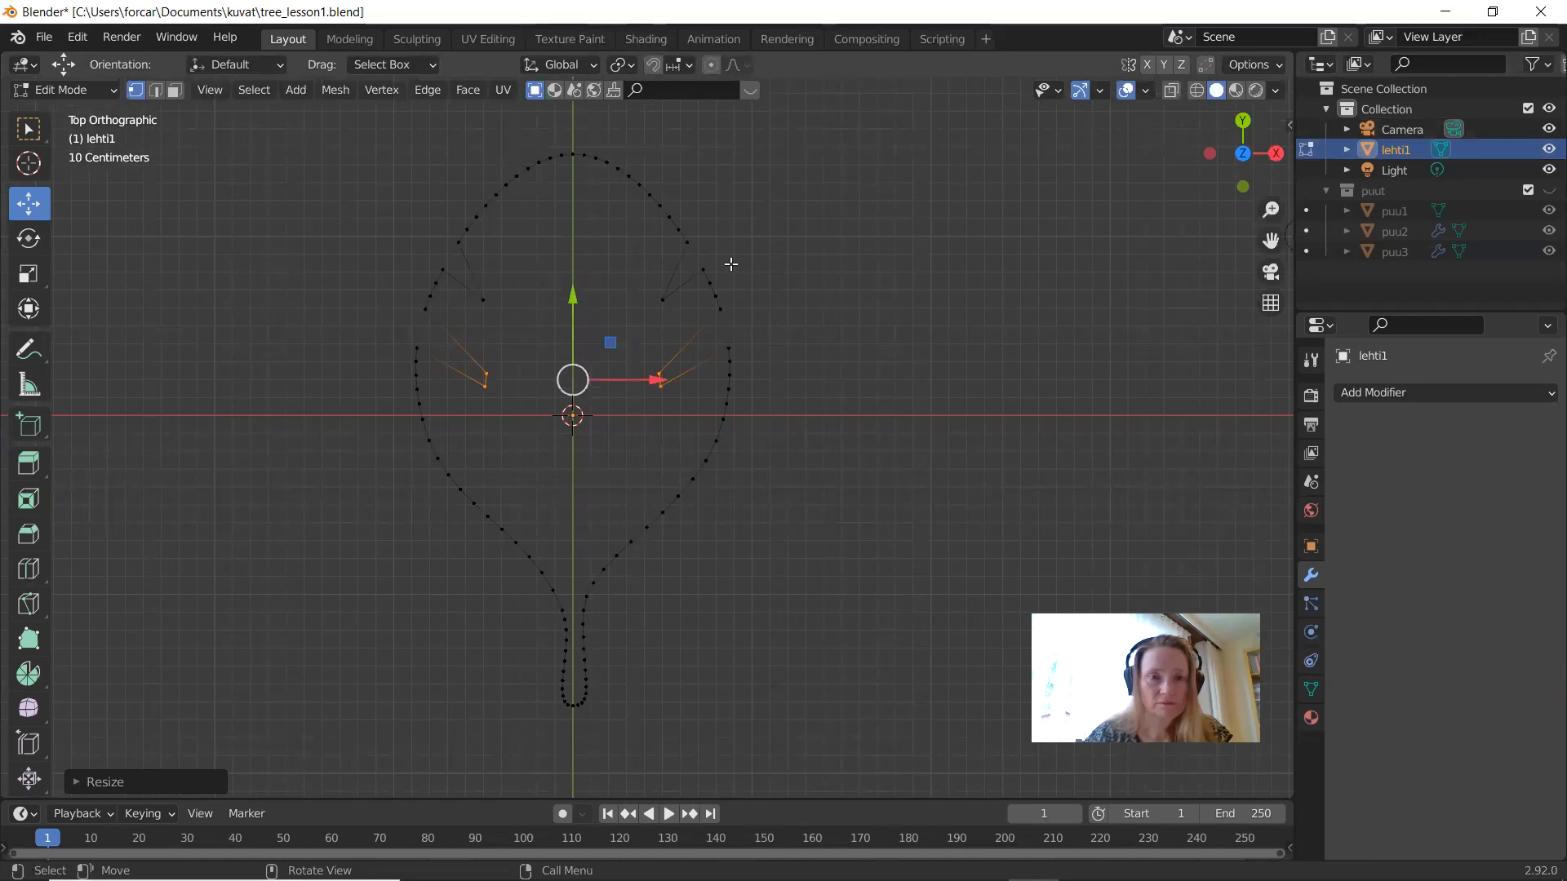
Step: Move the opposite vertices on the shoulders below the leaf tip along negative Y and scale them inward along X to form notches
drag(654, 177, 474, 196)
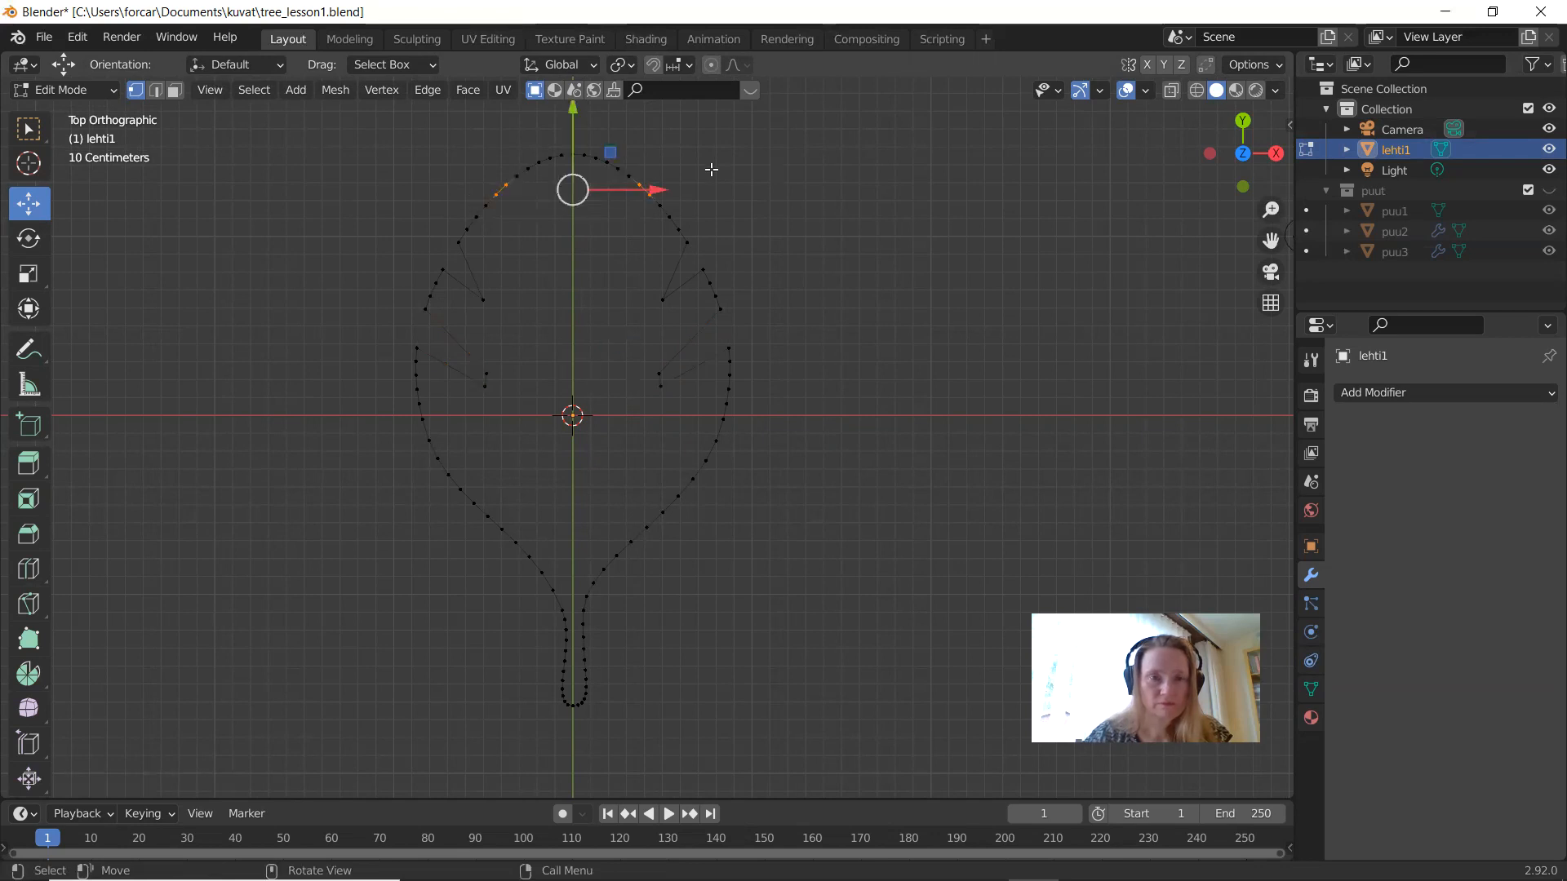
drag(571, 108, 586, 169)
key(s)
key(x)
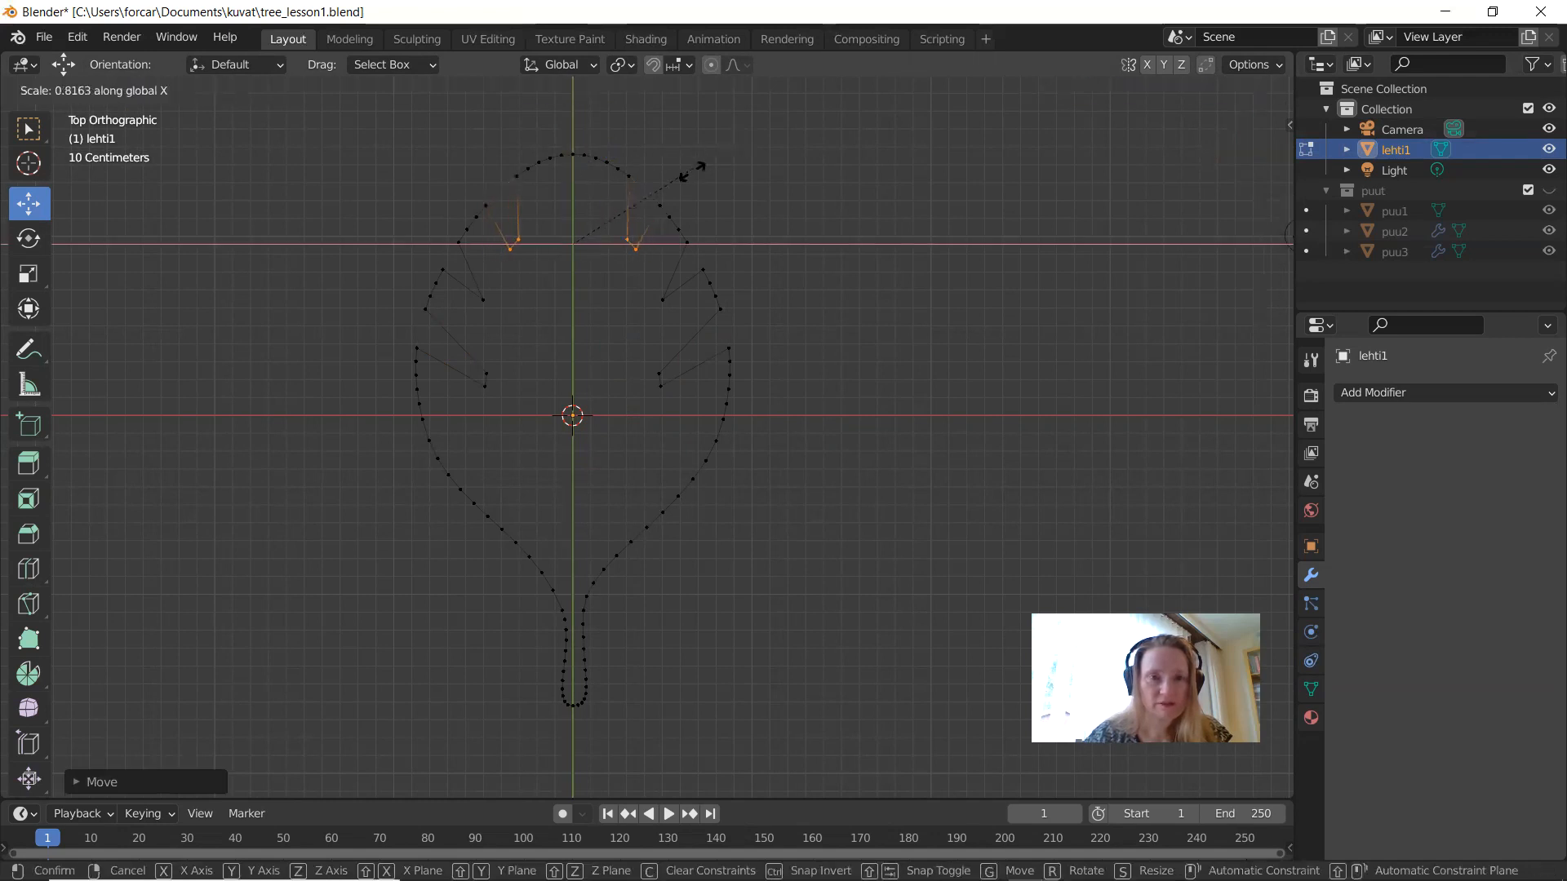
click(665, 193)
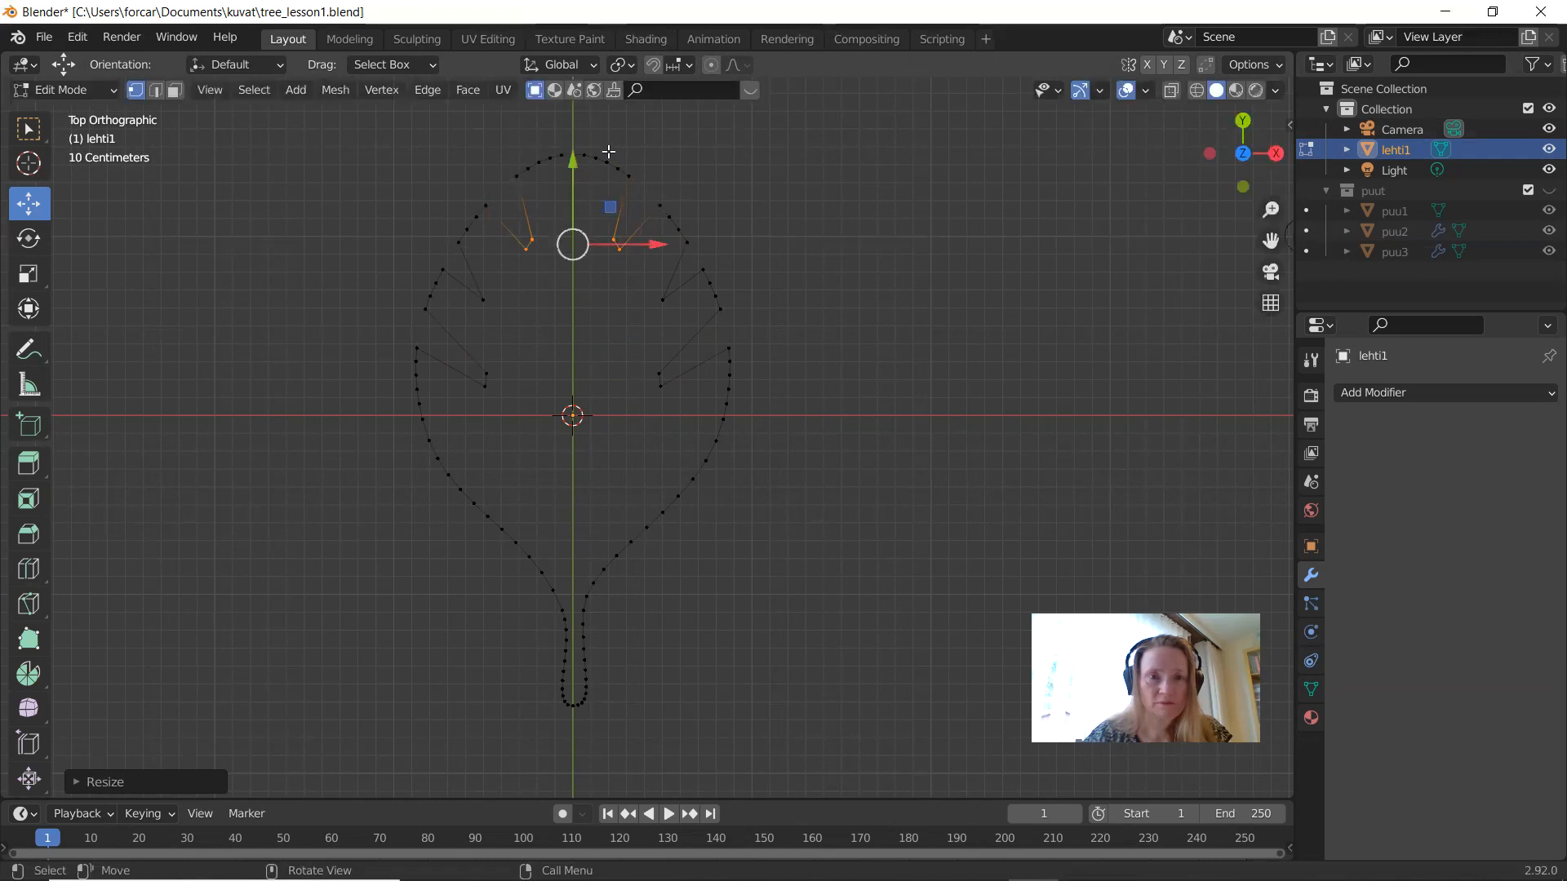
Step: Select the vertices flanking the leaf tip, move them slightly along negative Y and scale them along X to about 0.55
click(605, 134)
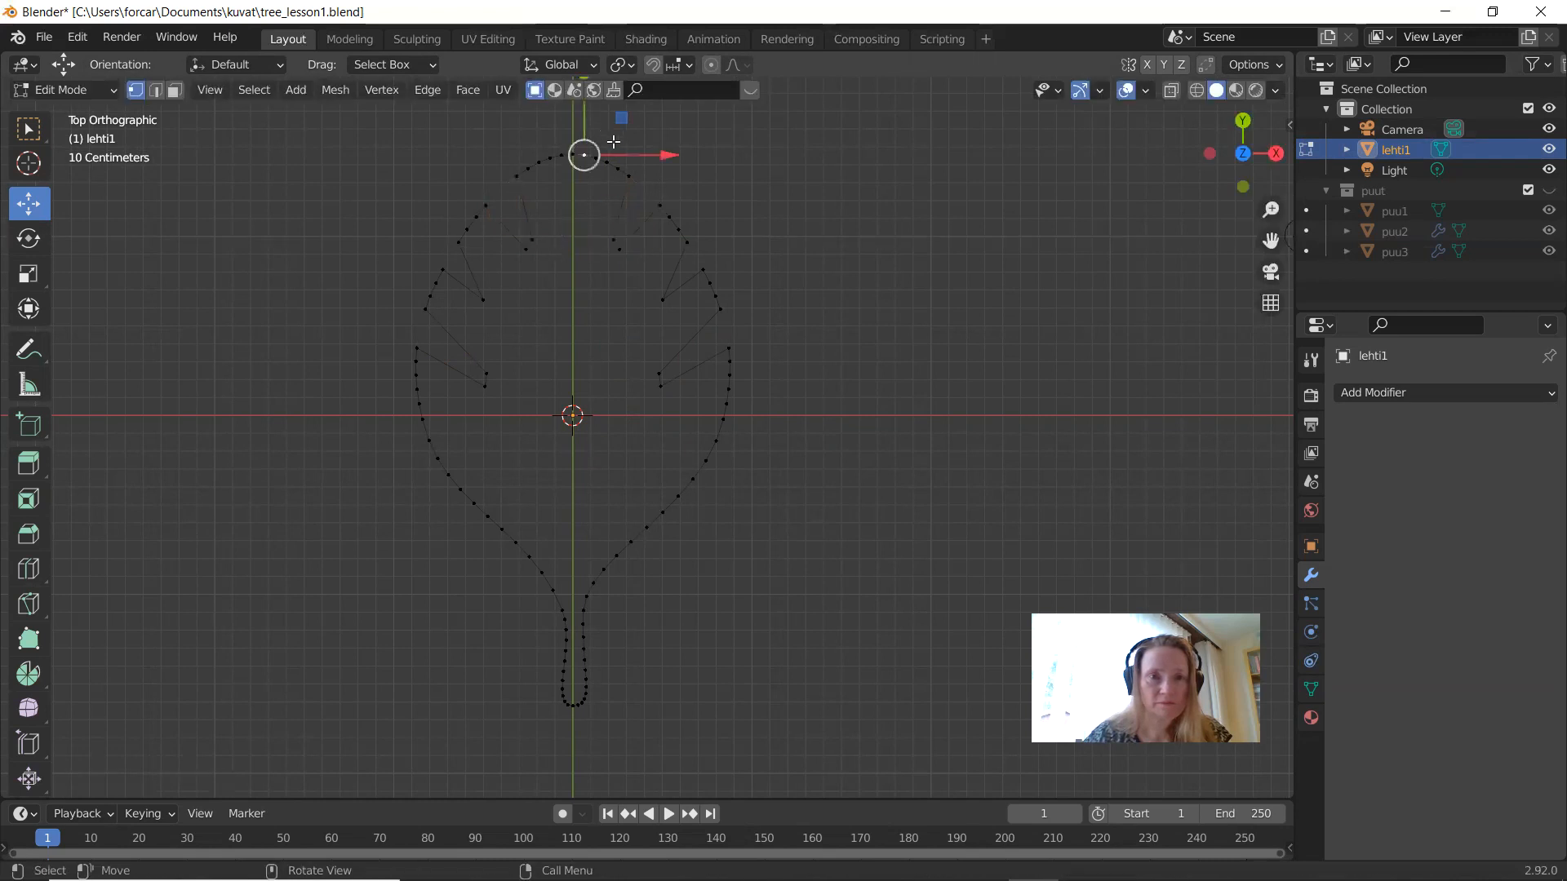
click(640, 133)
drag(615, 156, 576, 154)
key(s)
key(x)
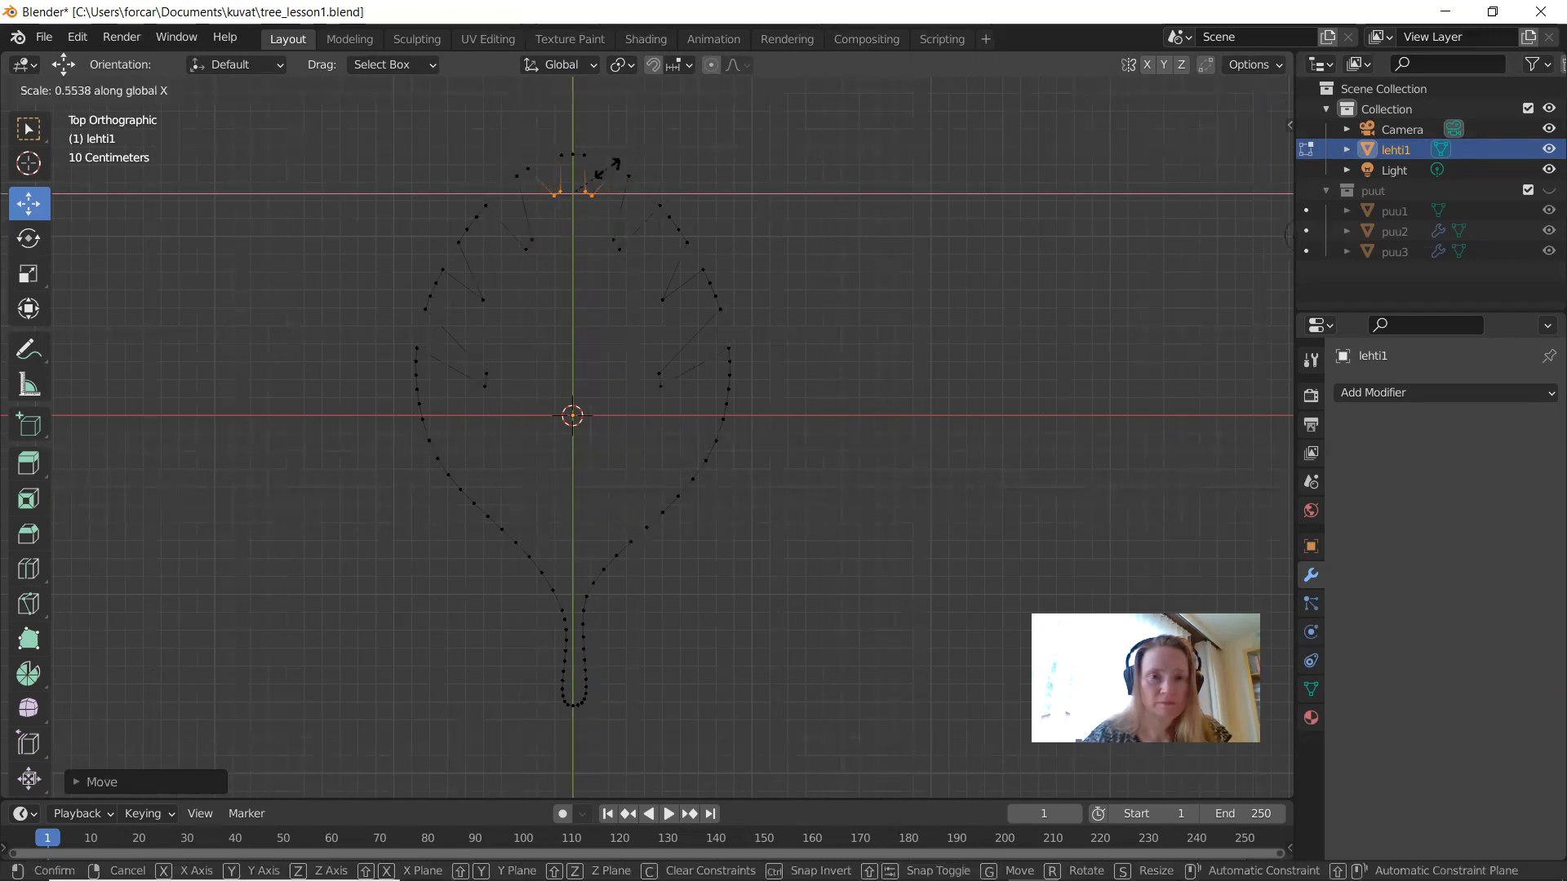
click(606, 168)
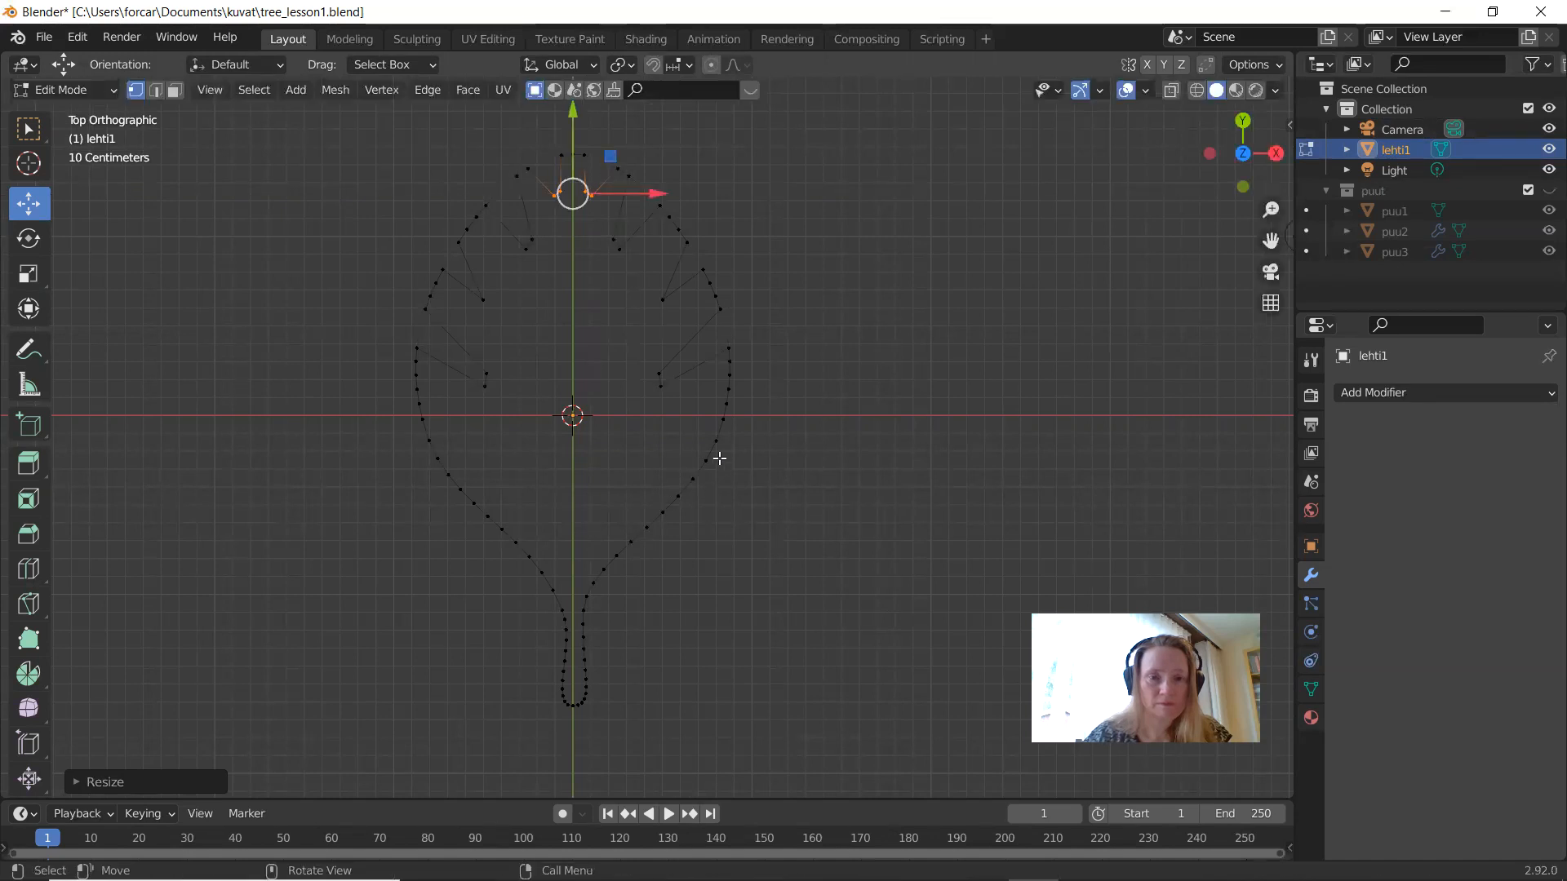
Step: Scale the opposite vertices just below the X axis along X to about 0.64 and move them about 0.19 m along negative Y
drag(732, 448, 407, 438)
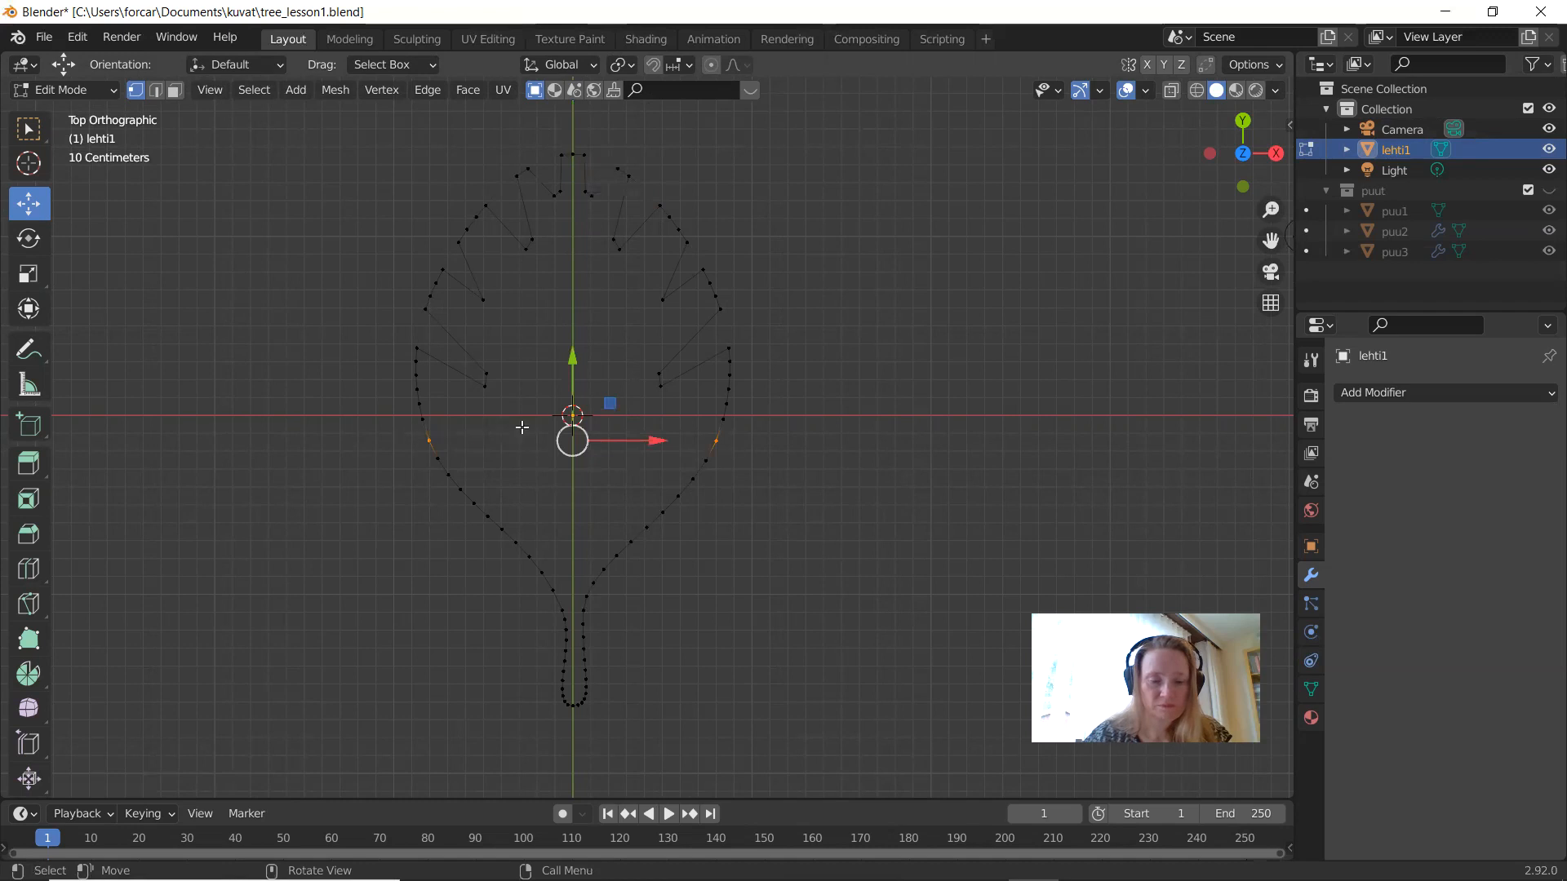
key(s)
key(x)
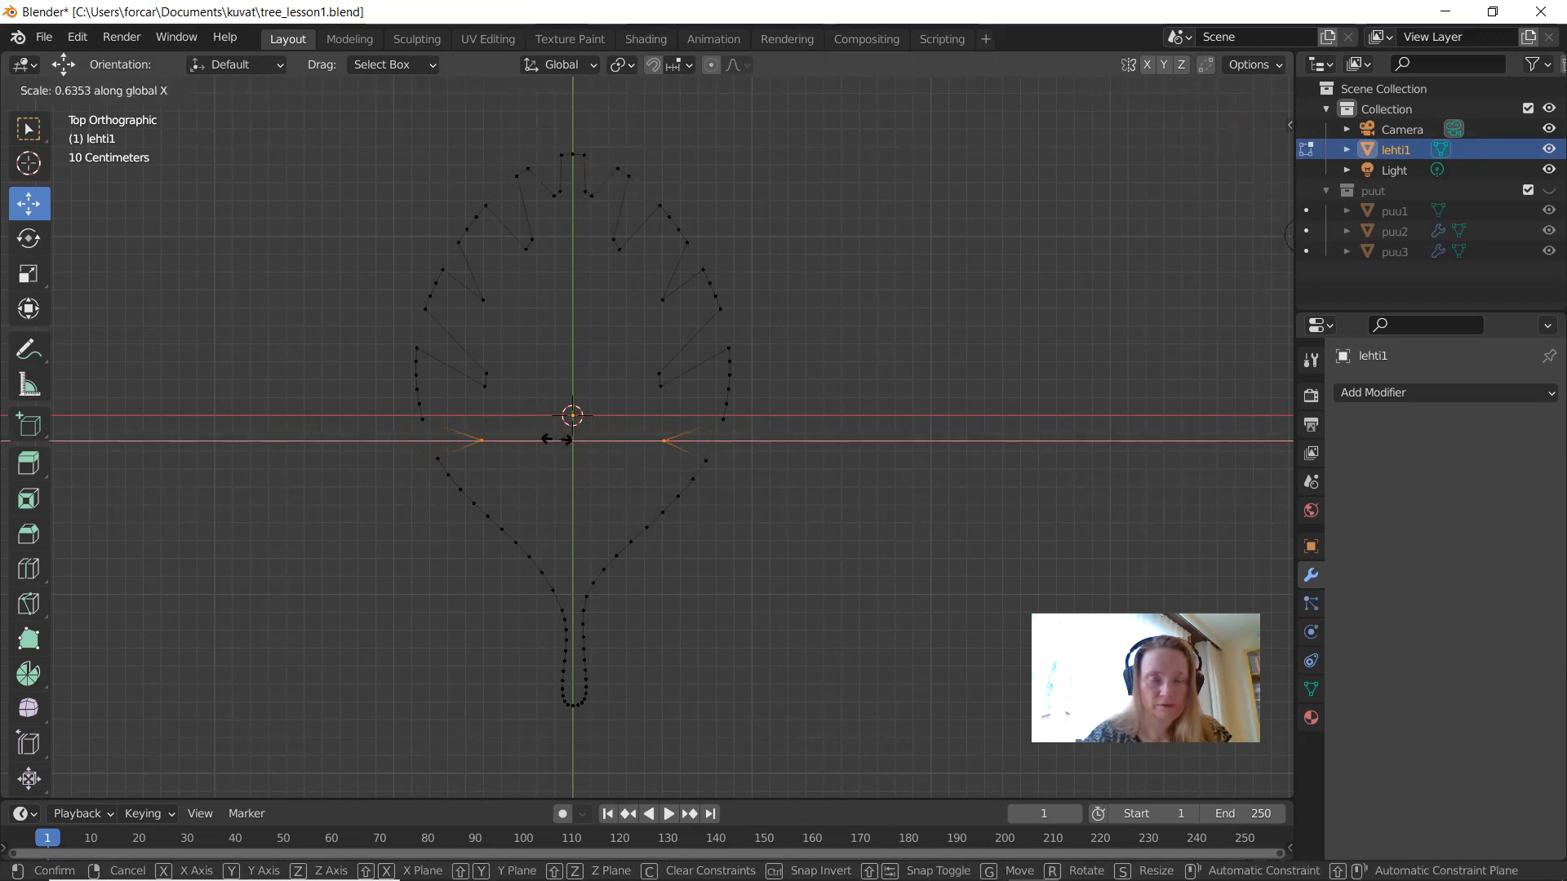
click(557, 439)
drag(573, 368, 572, 397)
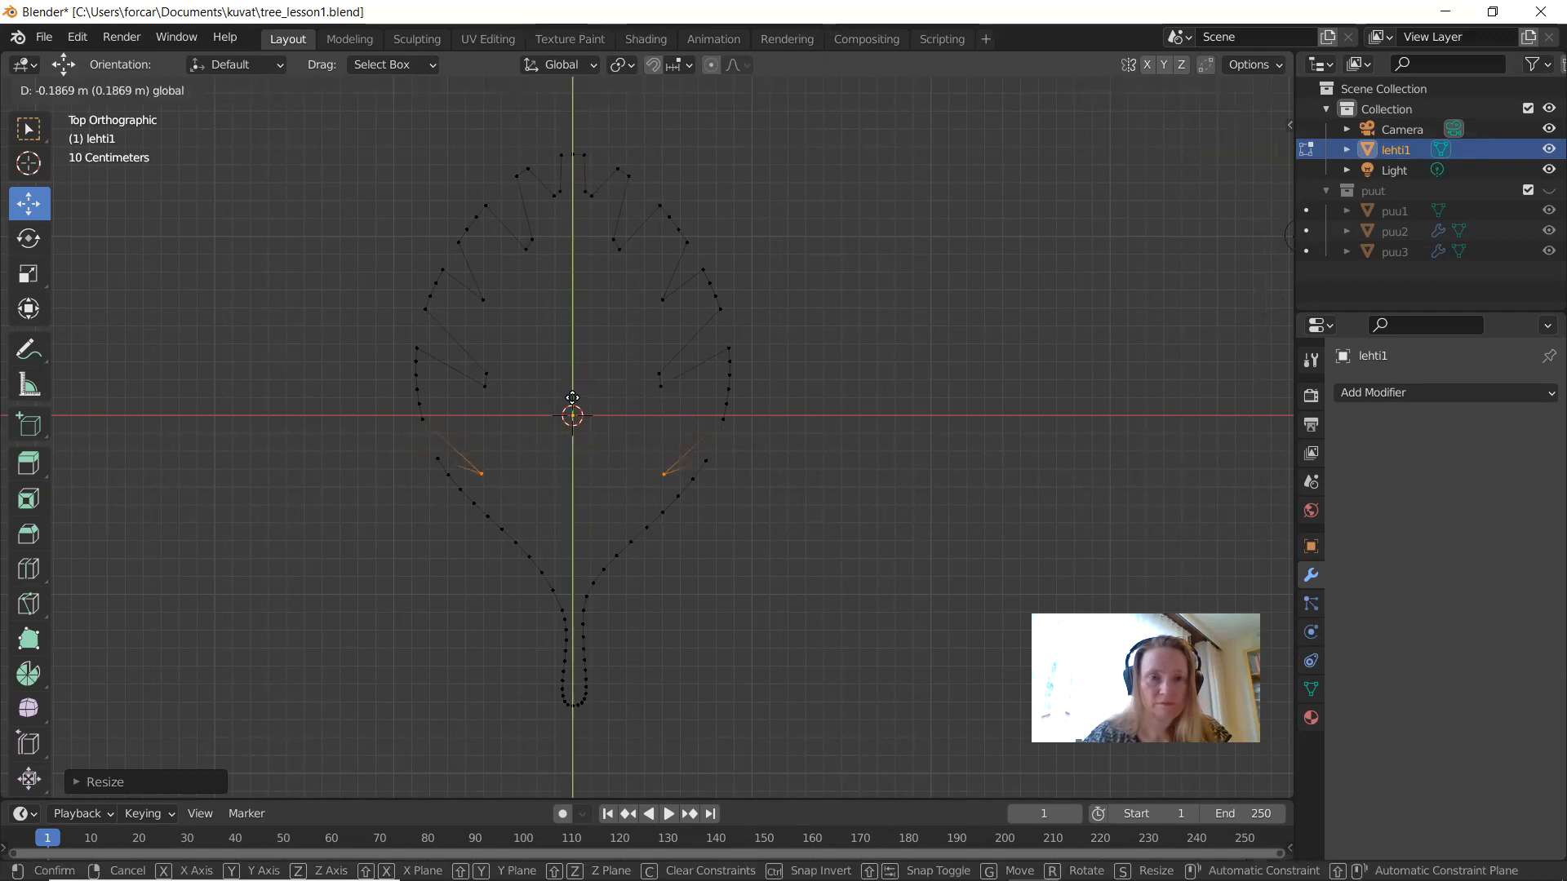
drag(572, 397, 573, 400)
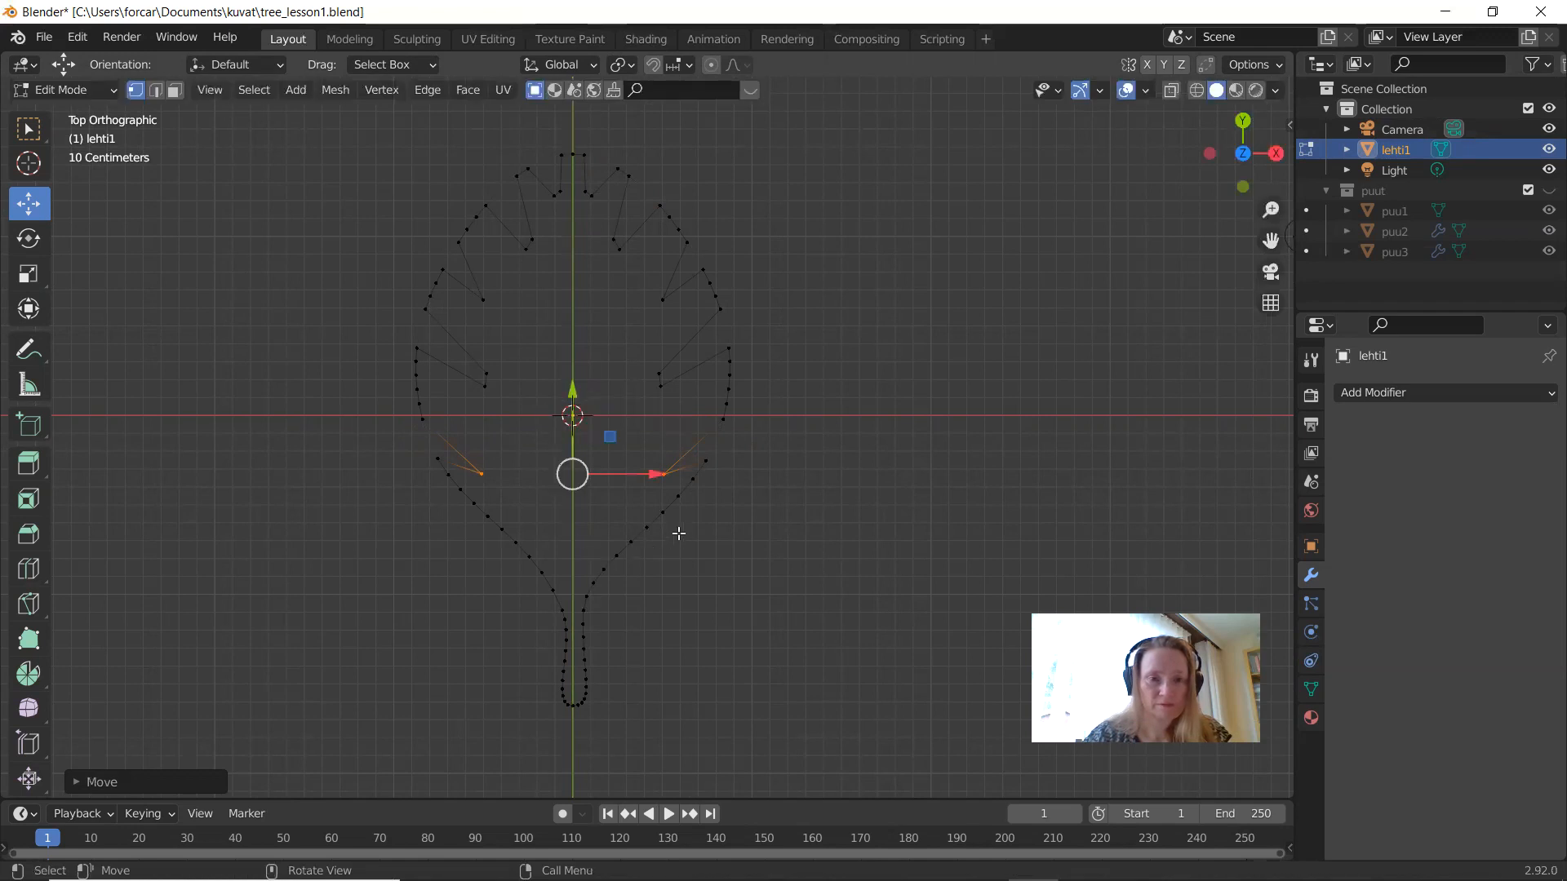
Step: Scale the opposite vertices on the lower sides above the stem along X to about 0.60 and move them slightly along negative Y
drag(679, 534, 472, 522)
key(s)
key(x)
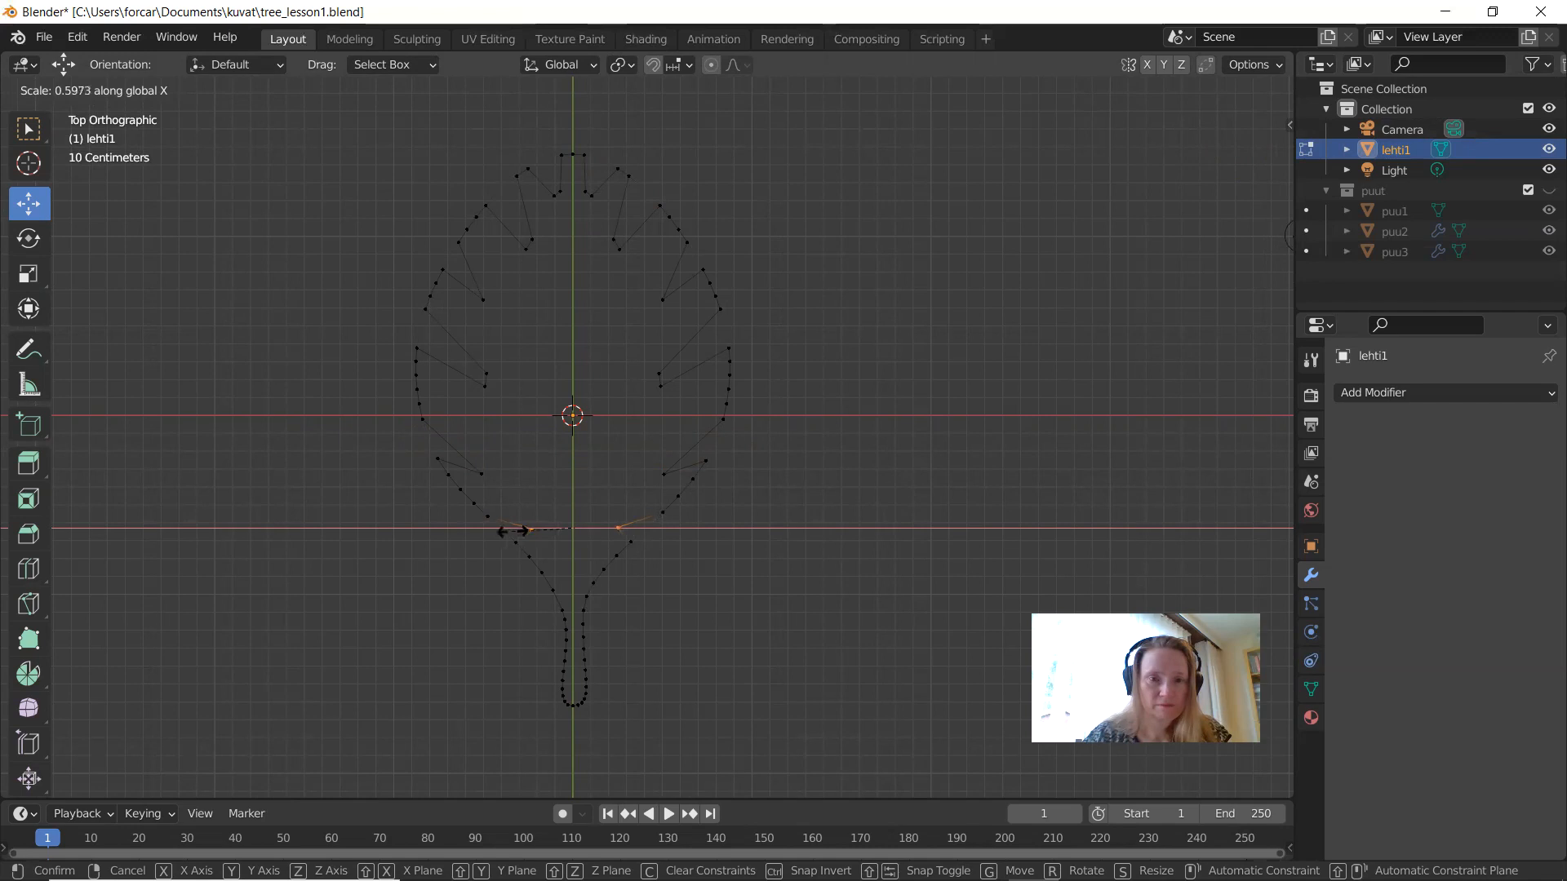
click(514, 531)
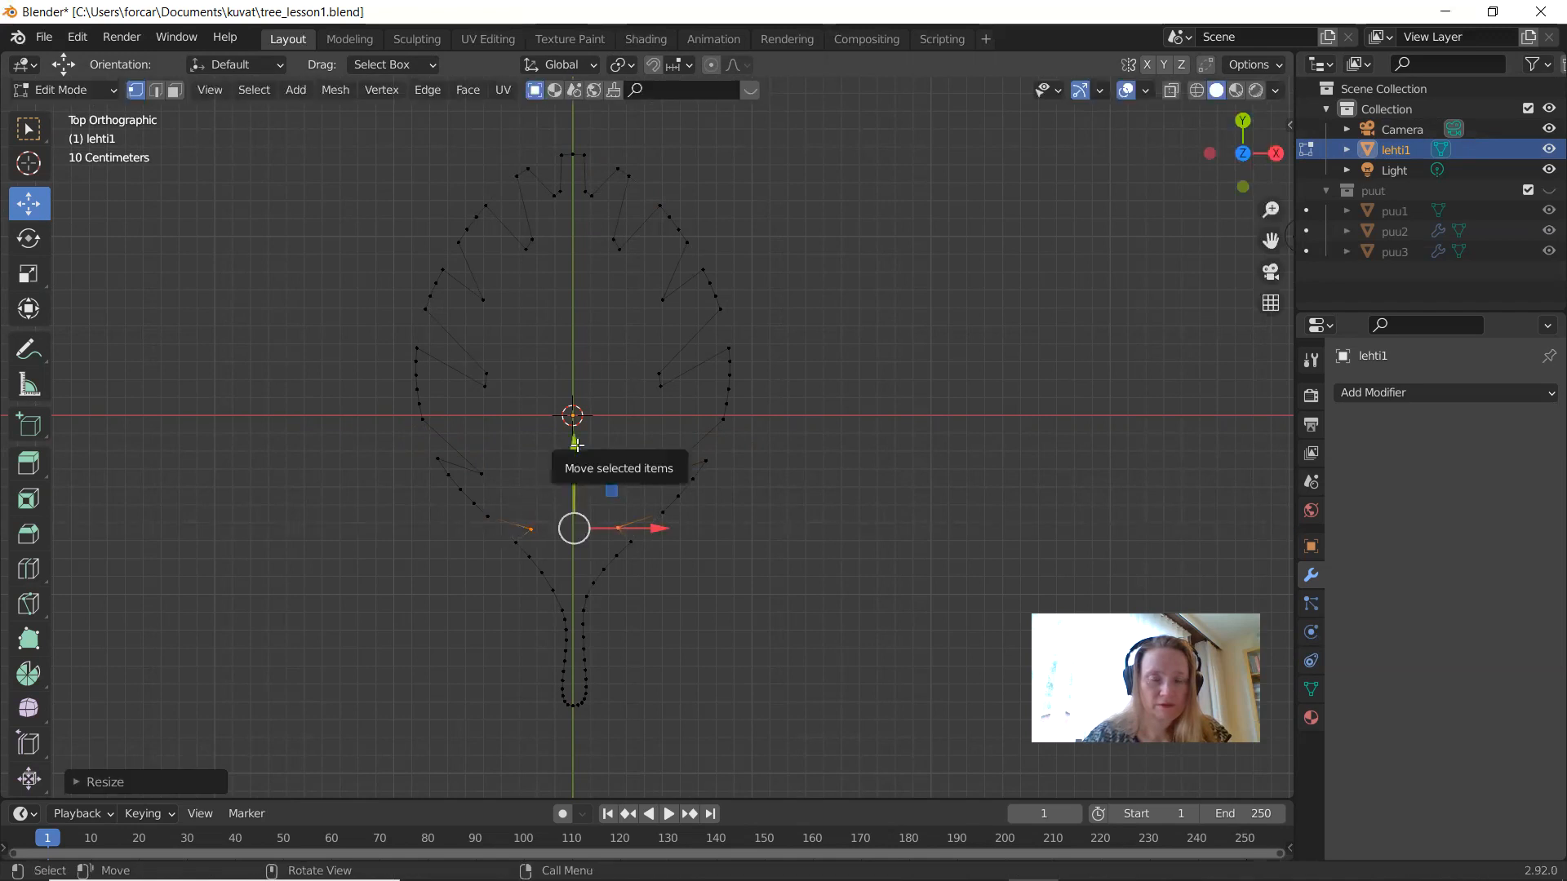
drag(576, 448, 579, 462)
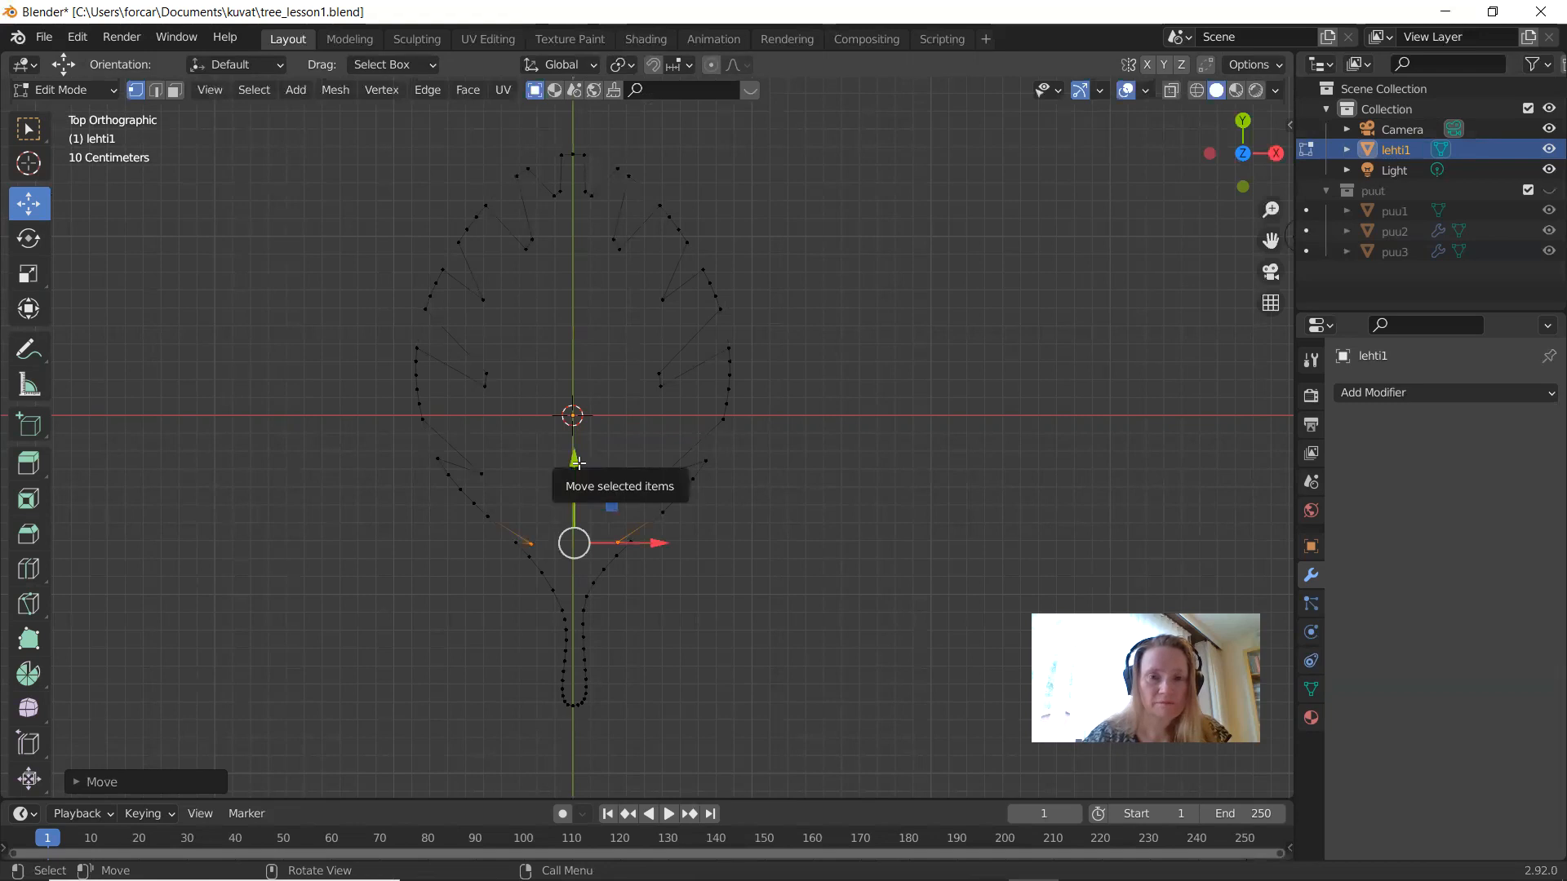
Step: Move a single vertex on the leaf's right edge just above the X axis inward along X and slightly along negative Y
click(772, 393)
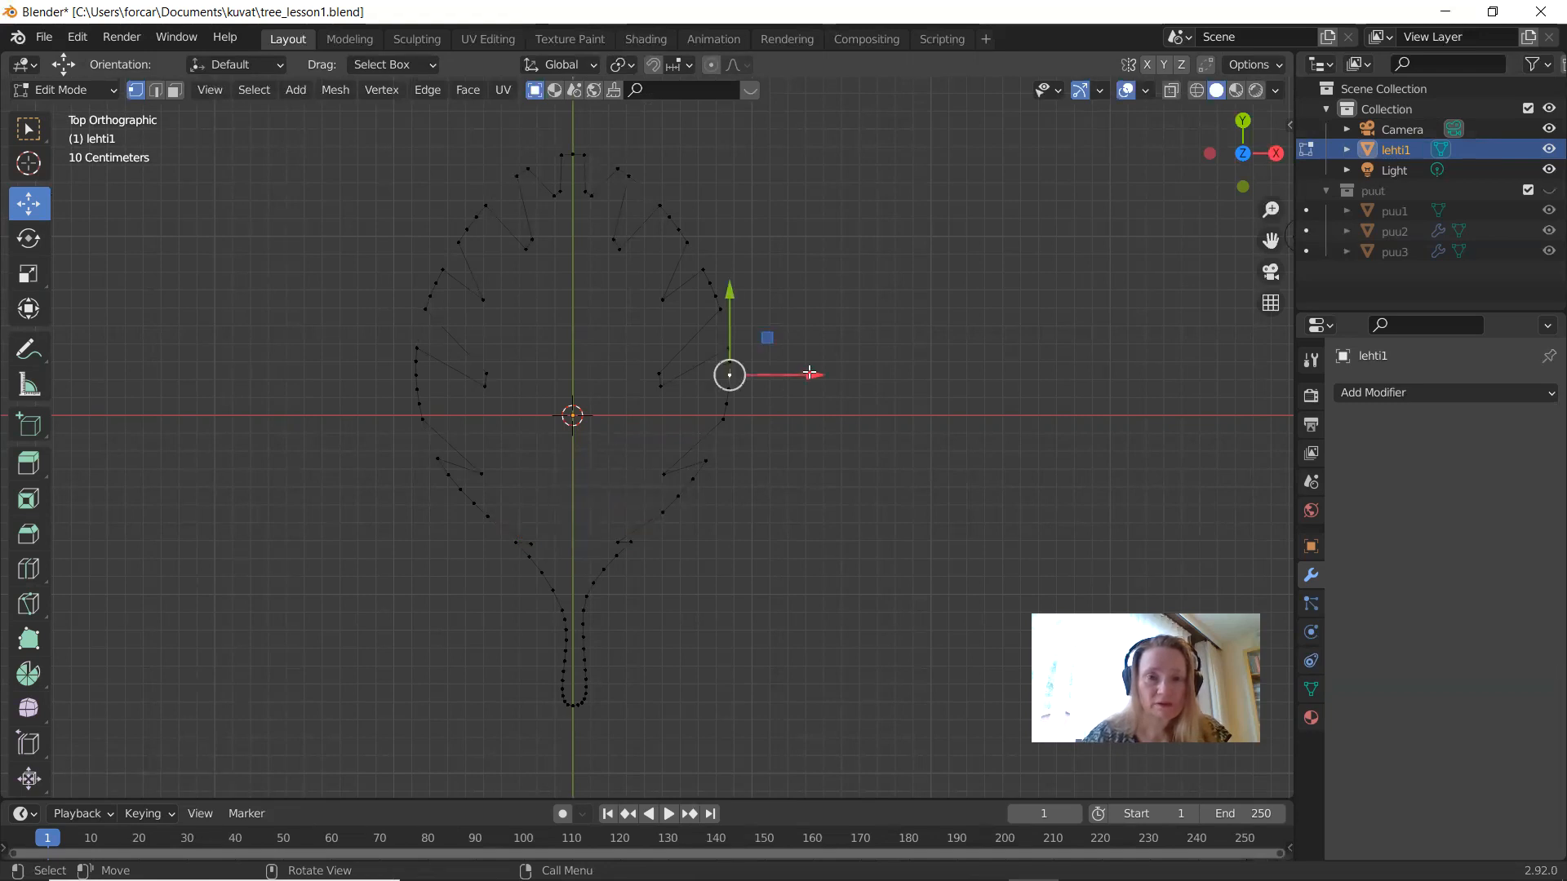
drag(816, 375, 794, 376)
drag(711, 296, 705, 327)
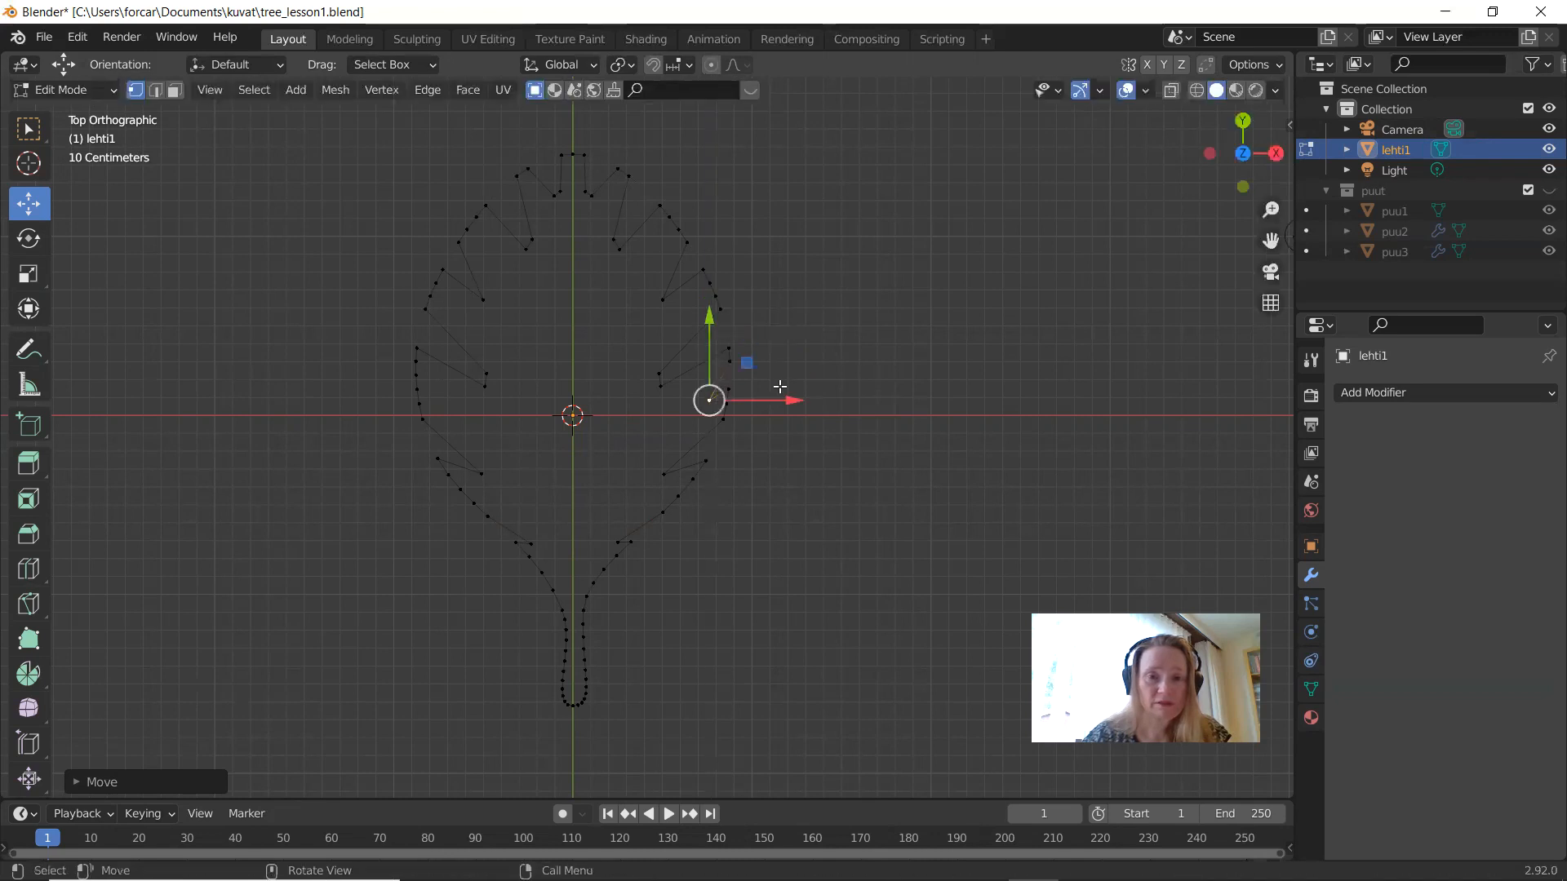
drag(793, 399, 764, 397)
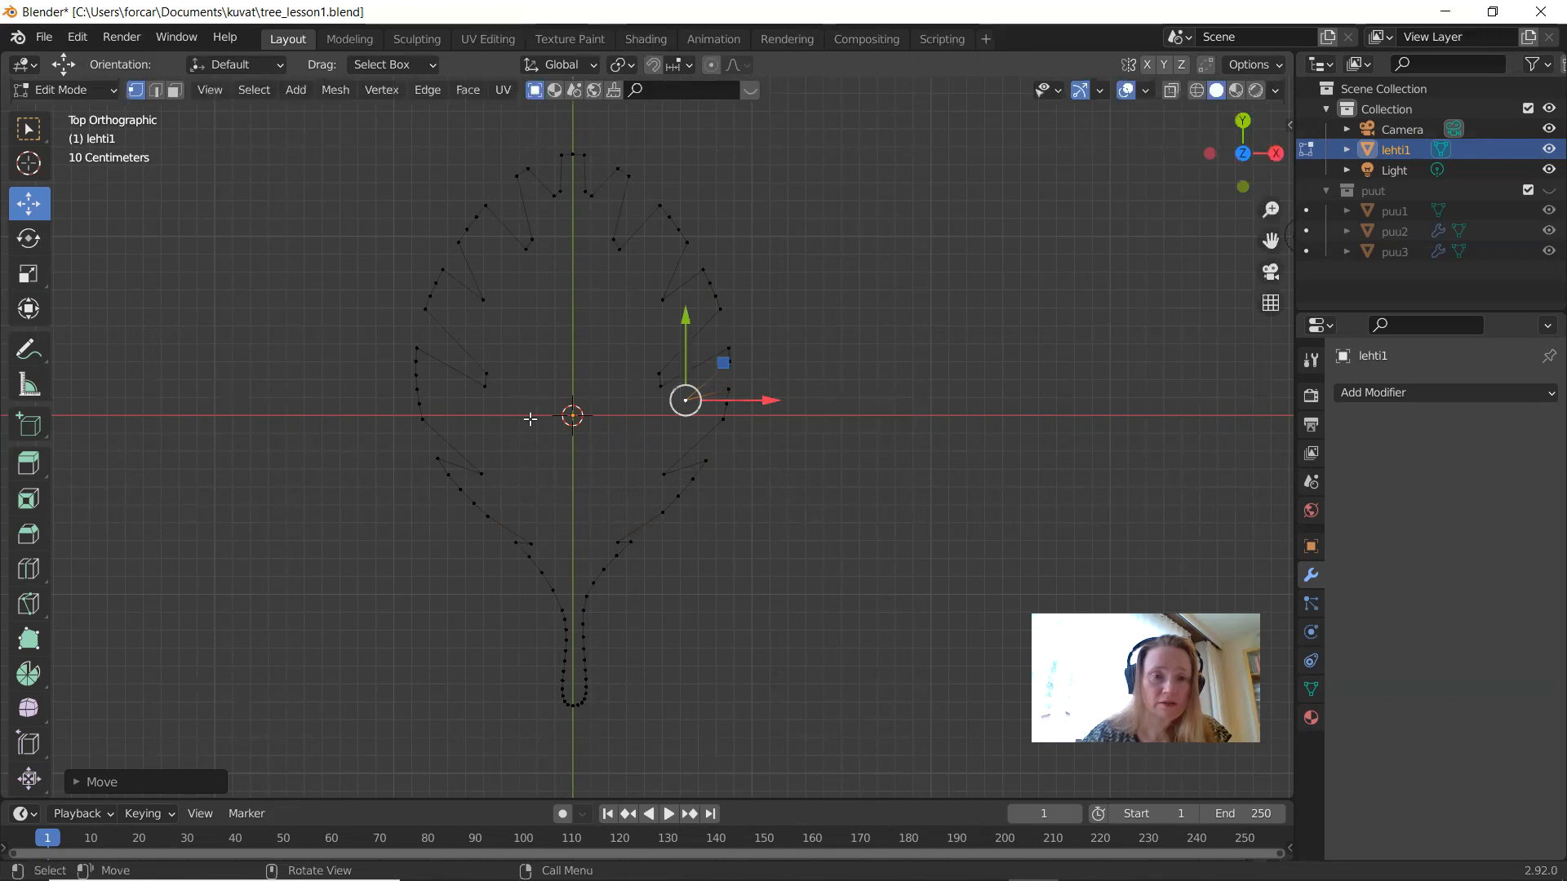
Step: Move a single vertex on the leaf's left edge near the X axis inward along X and slightly along negative Y
click(419, 403)
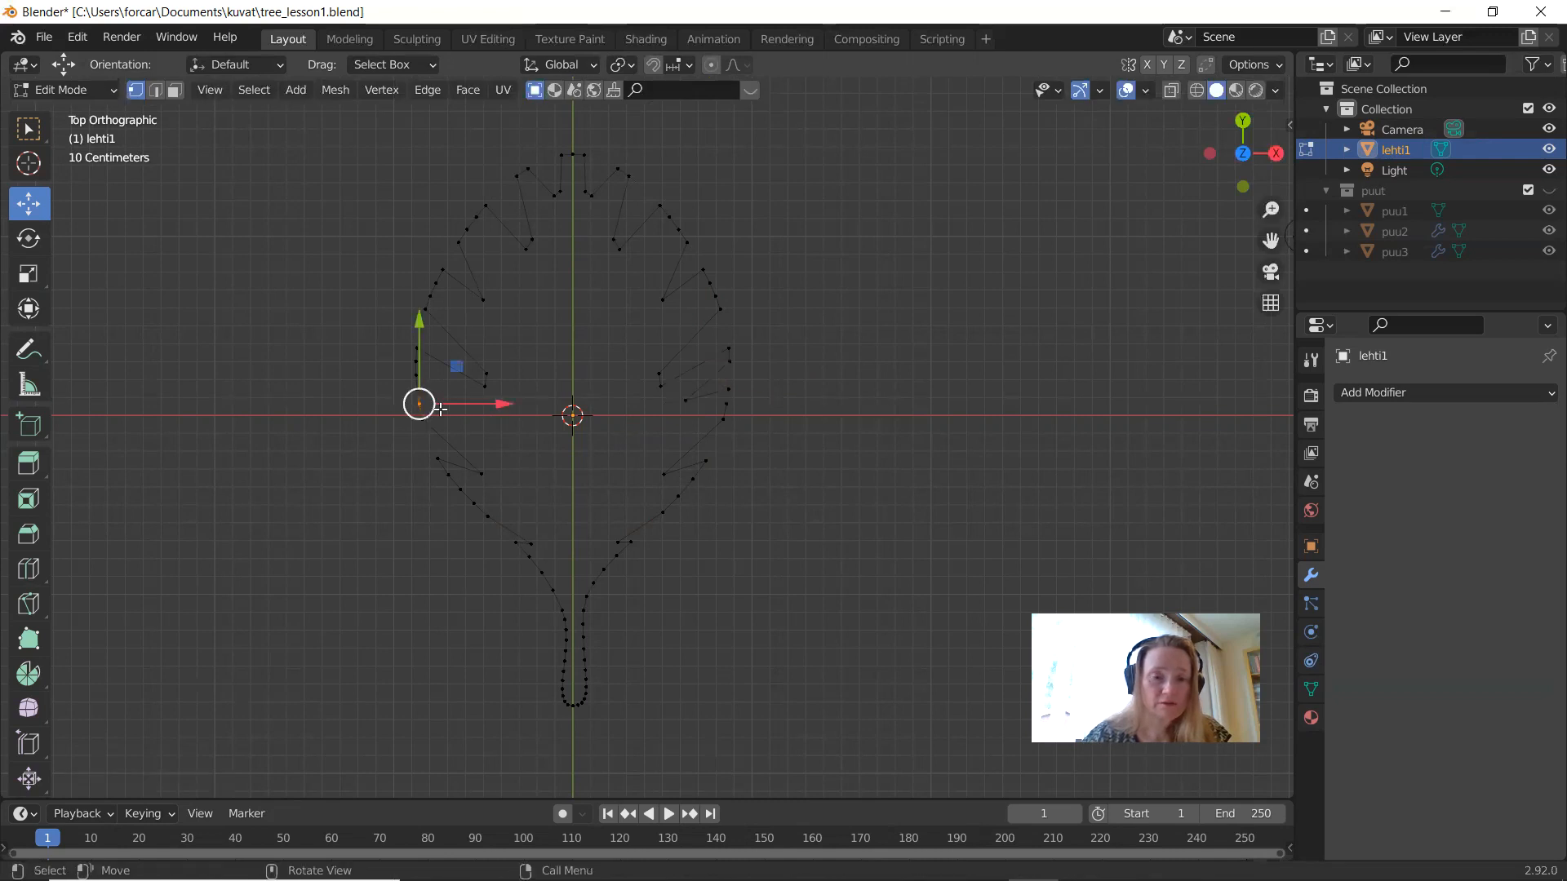
drag(505, 403, 543, 404)
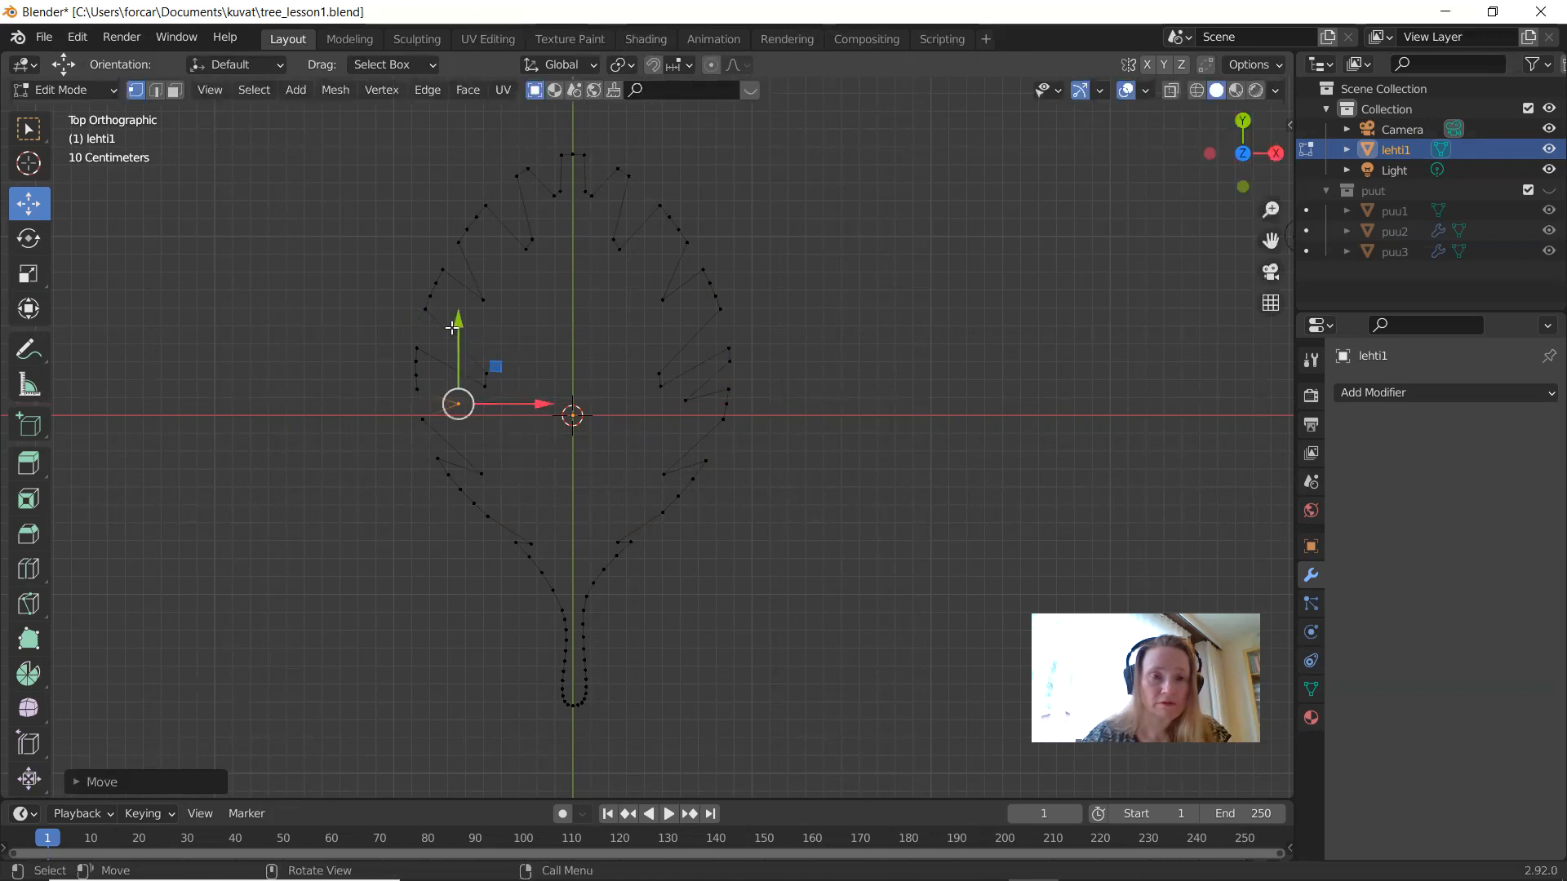
drag(461, 341, 463, 346)
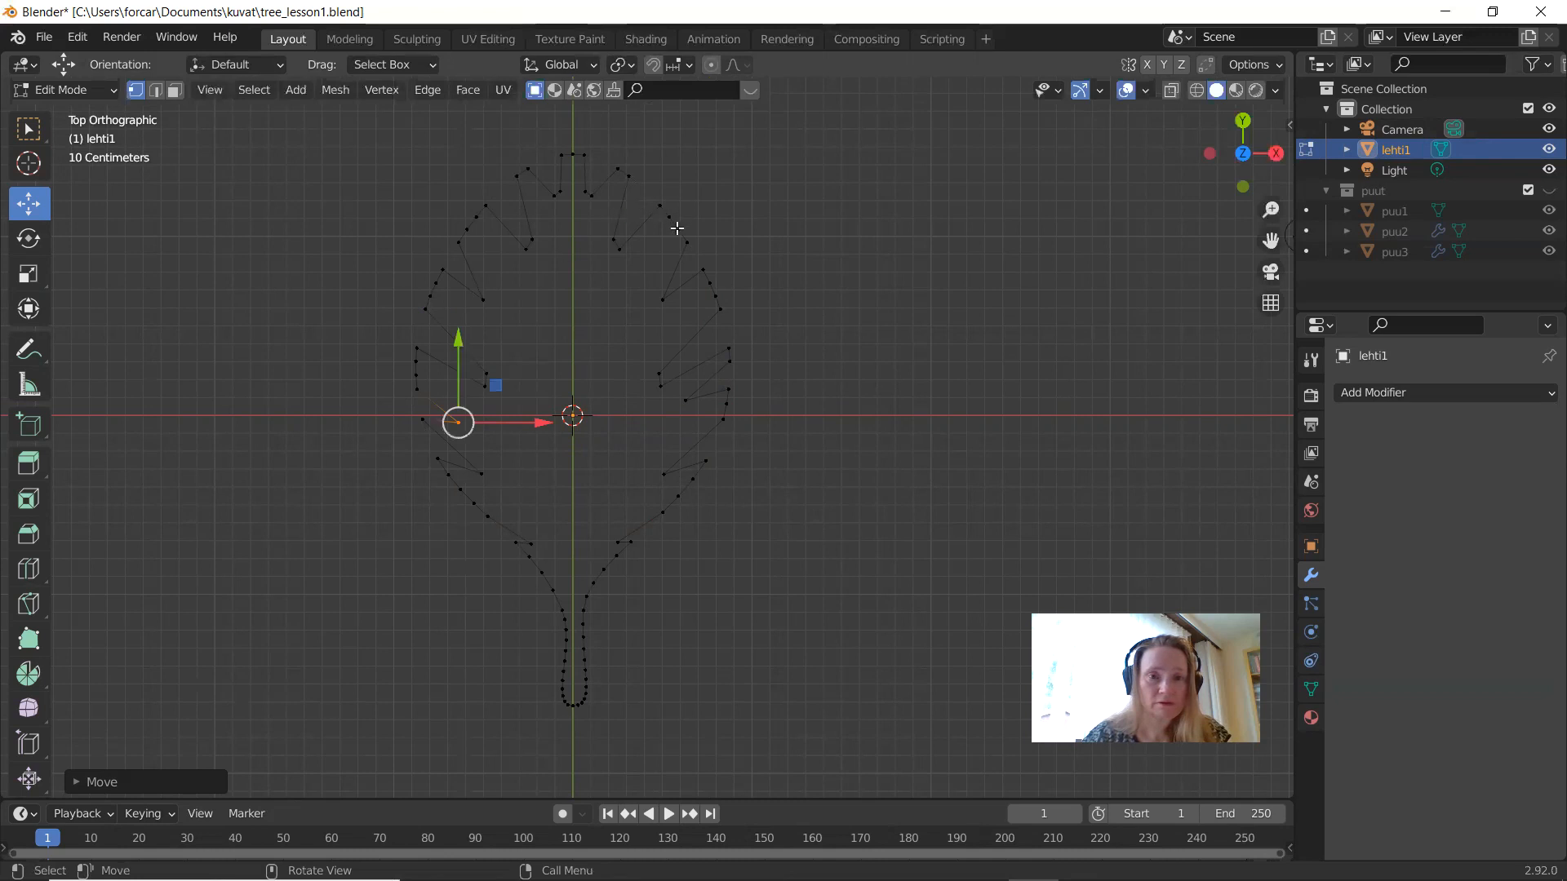
Step: Move a single vertex on the leaf's upper right edge inward along X and down along negative Y to add a small notch
click(677, 230)
drag(676, 160, 676, 172)
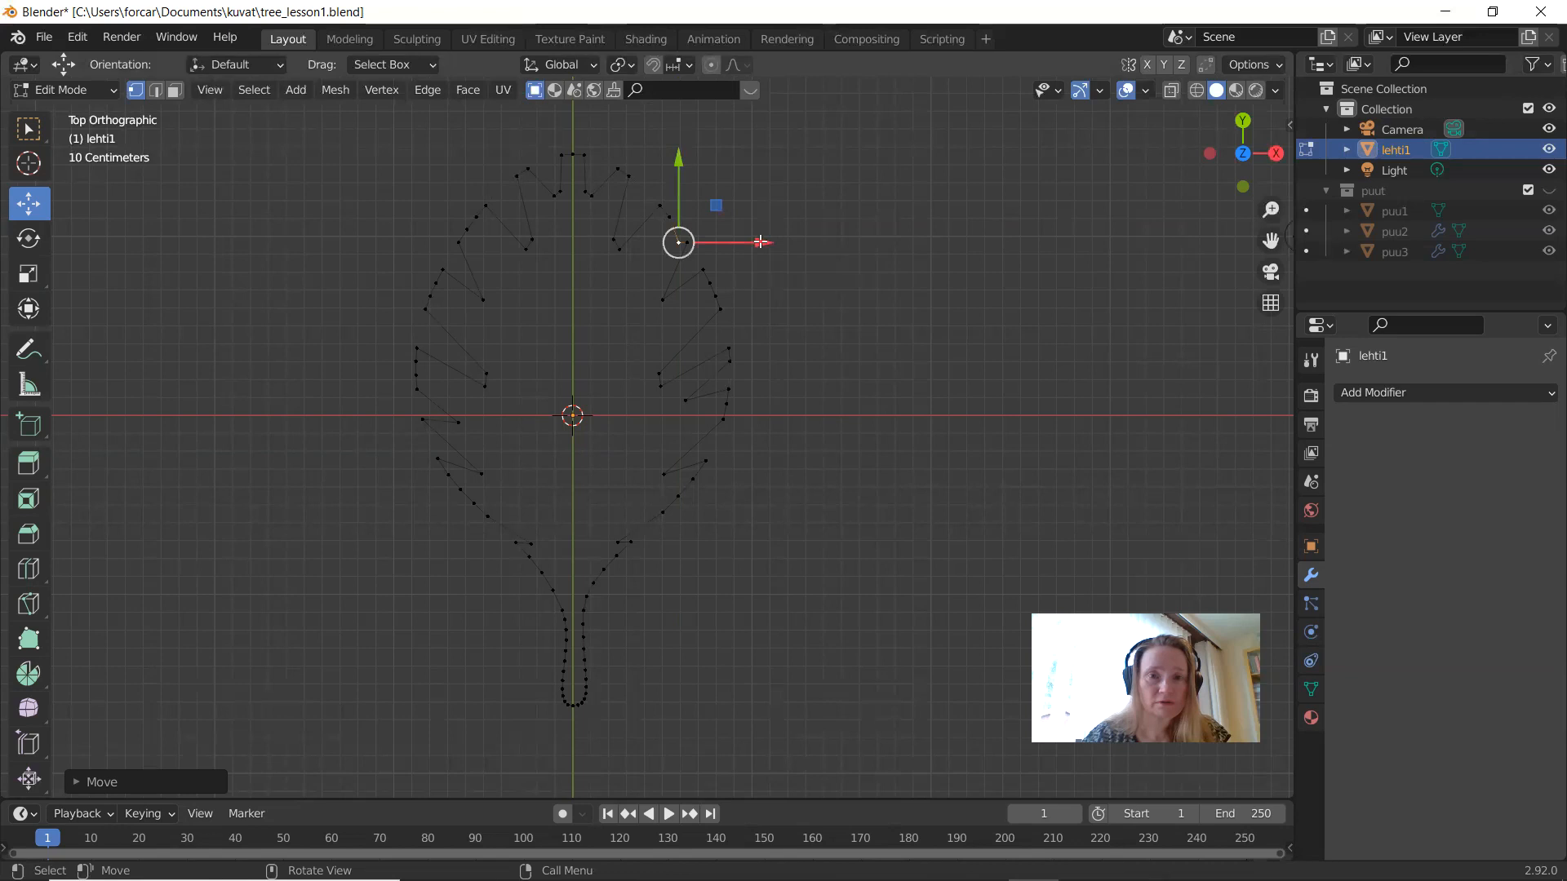
drag(760, 243, 728, 243)
drag(649, 177, 650, 203)
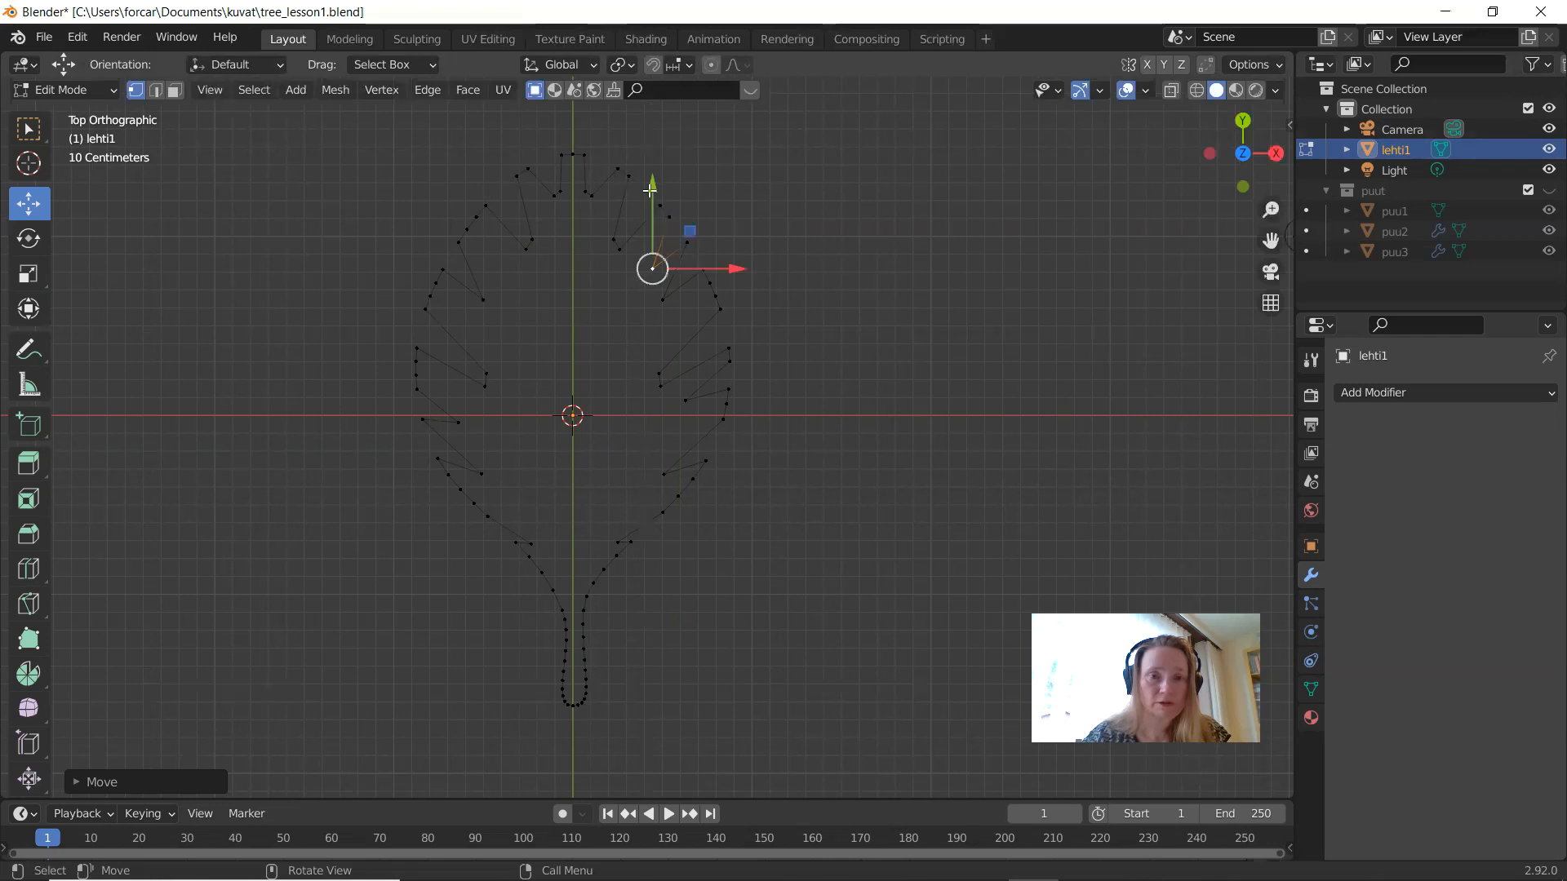
Step: Move a single vertex on the leaf's upper left edge slightly inward along X and down along negative Y to add a small notch
click(475, 220)
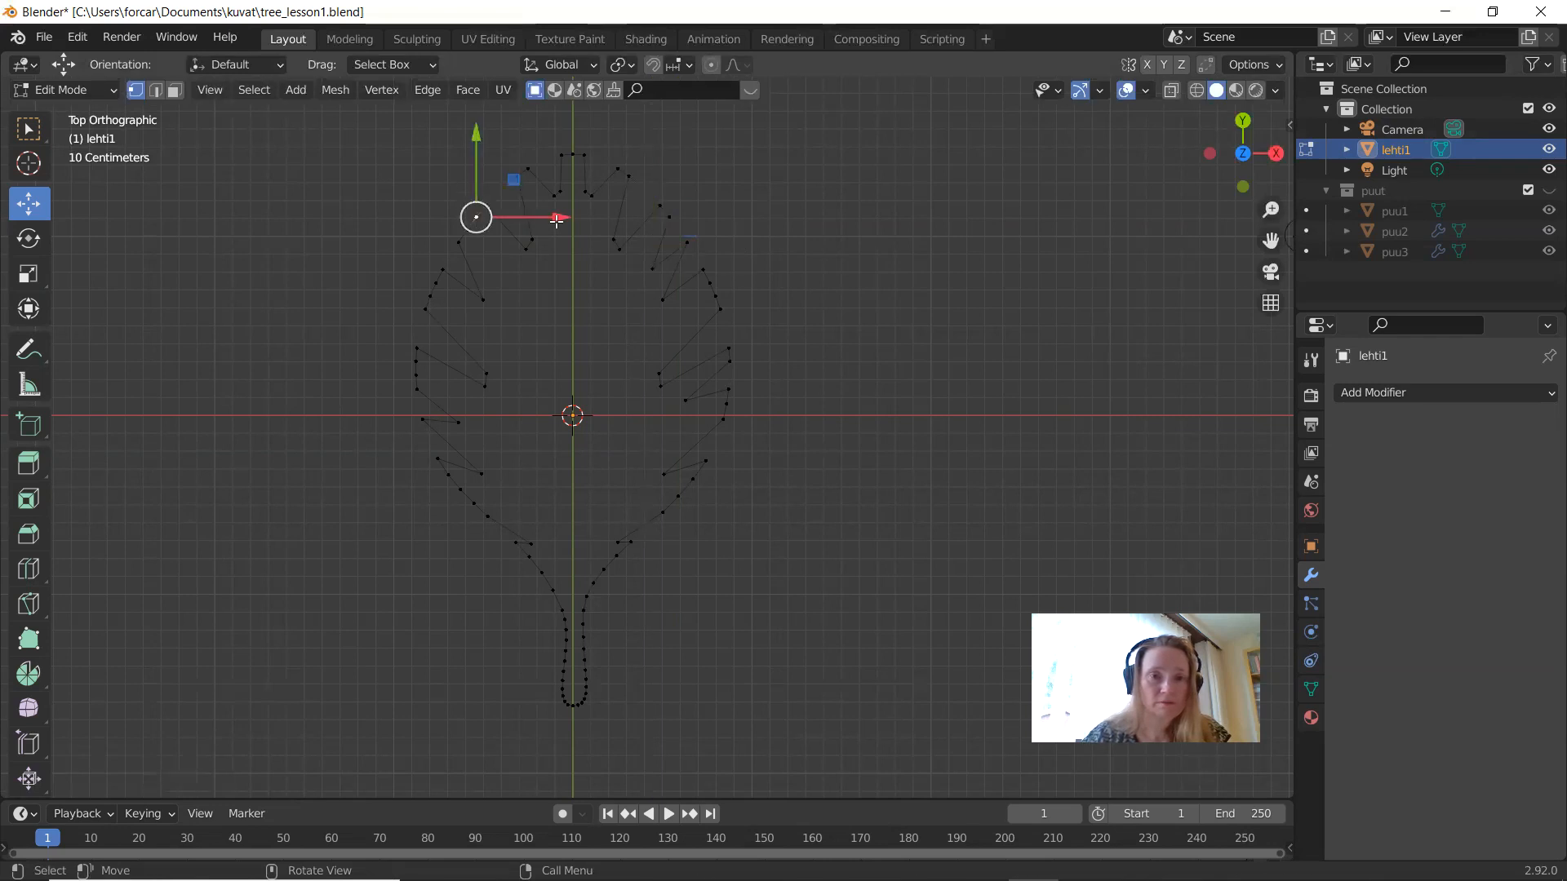
drag(559, 221, 569, 220)
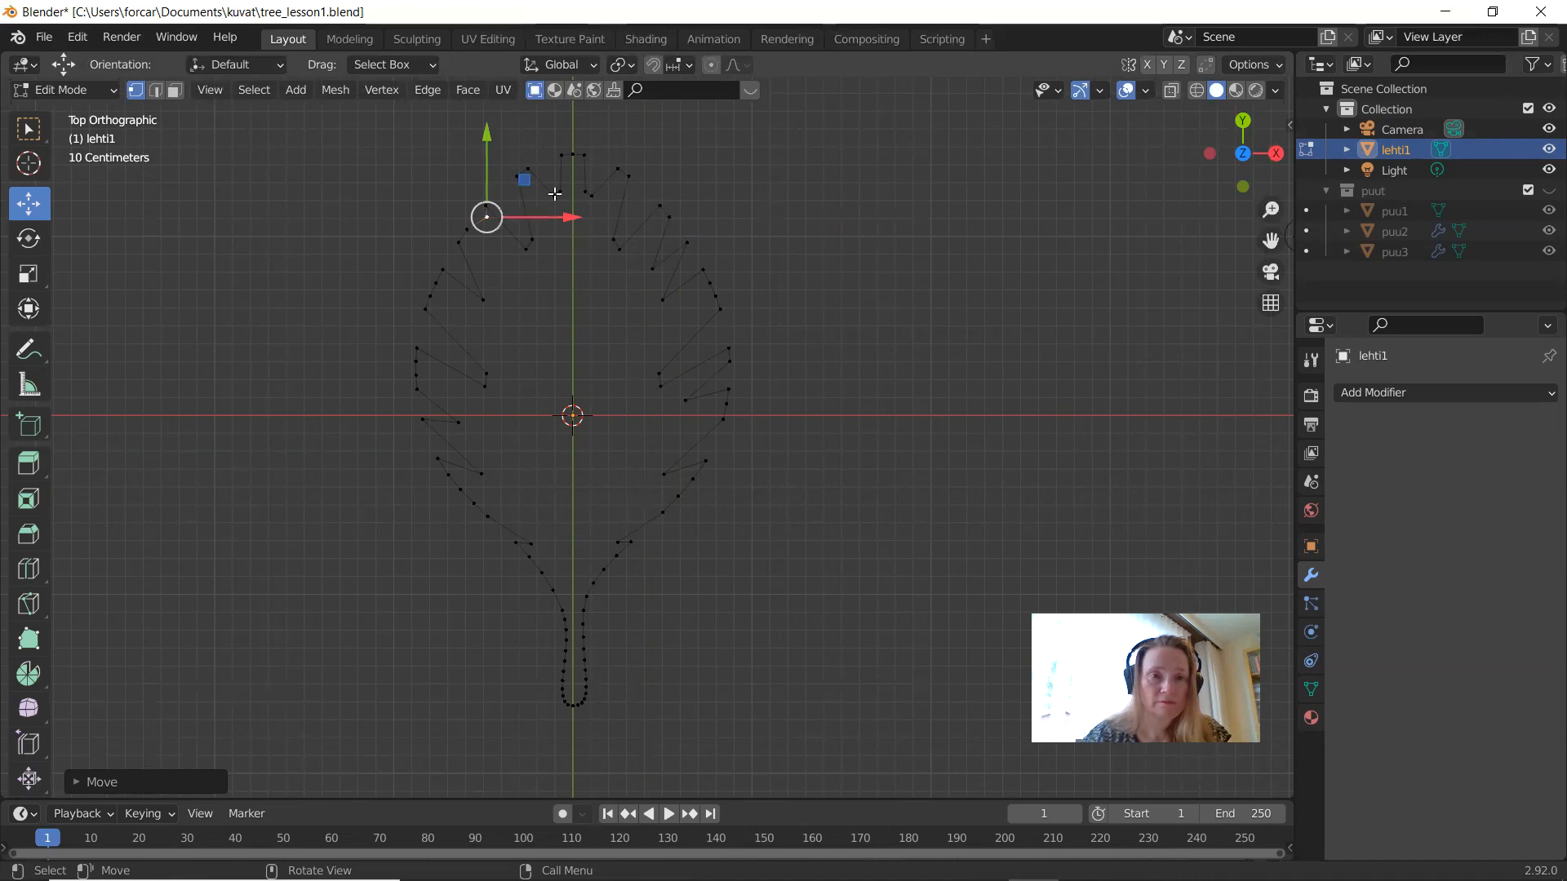
drag(484, 136, 484, 180)
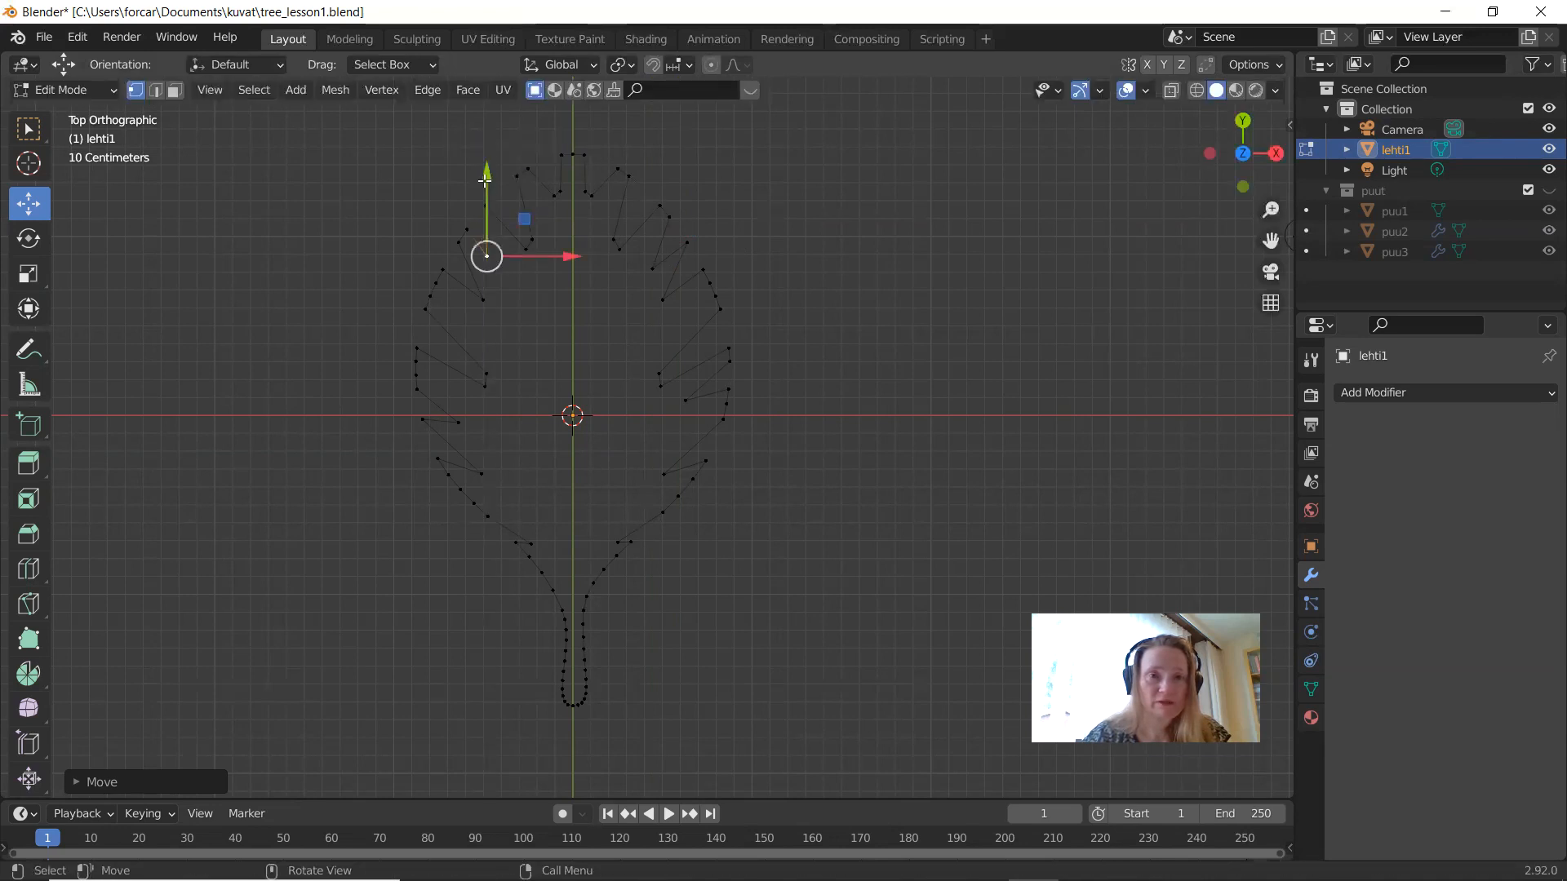
Step: Move the vertex at the tip of the tooth just left of the leaf's top down along negative Y and slightly along positive X
click(530, 169)
drag(531, 133, 544, 150)
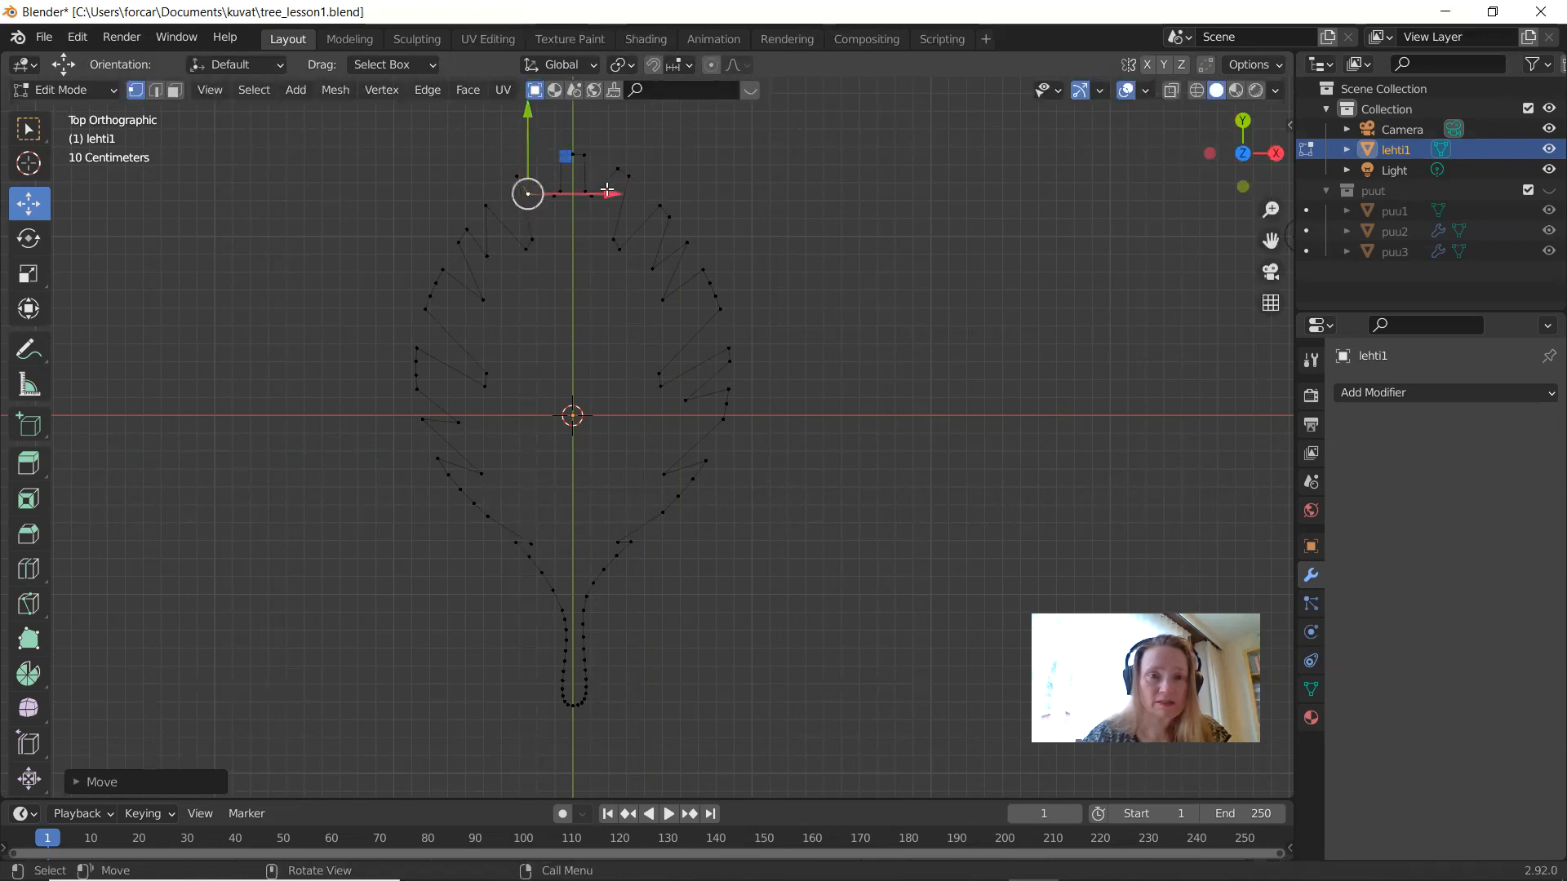
drag(611, 193, 621, 198)
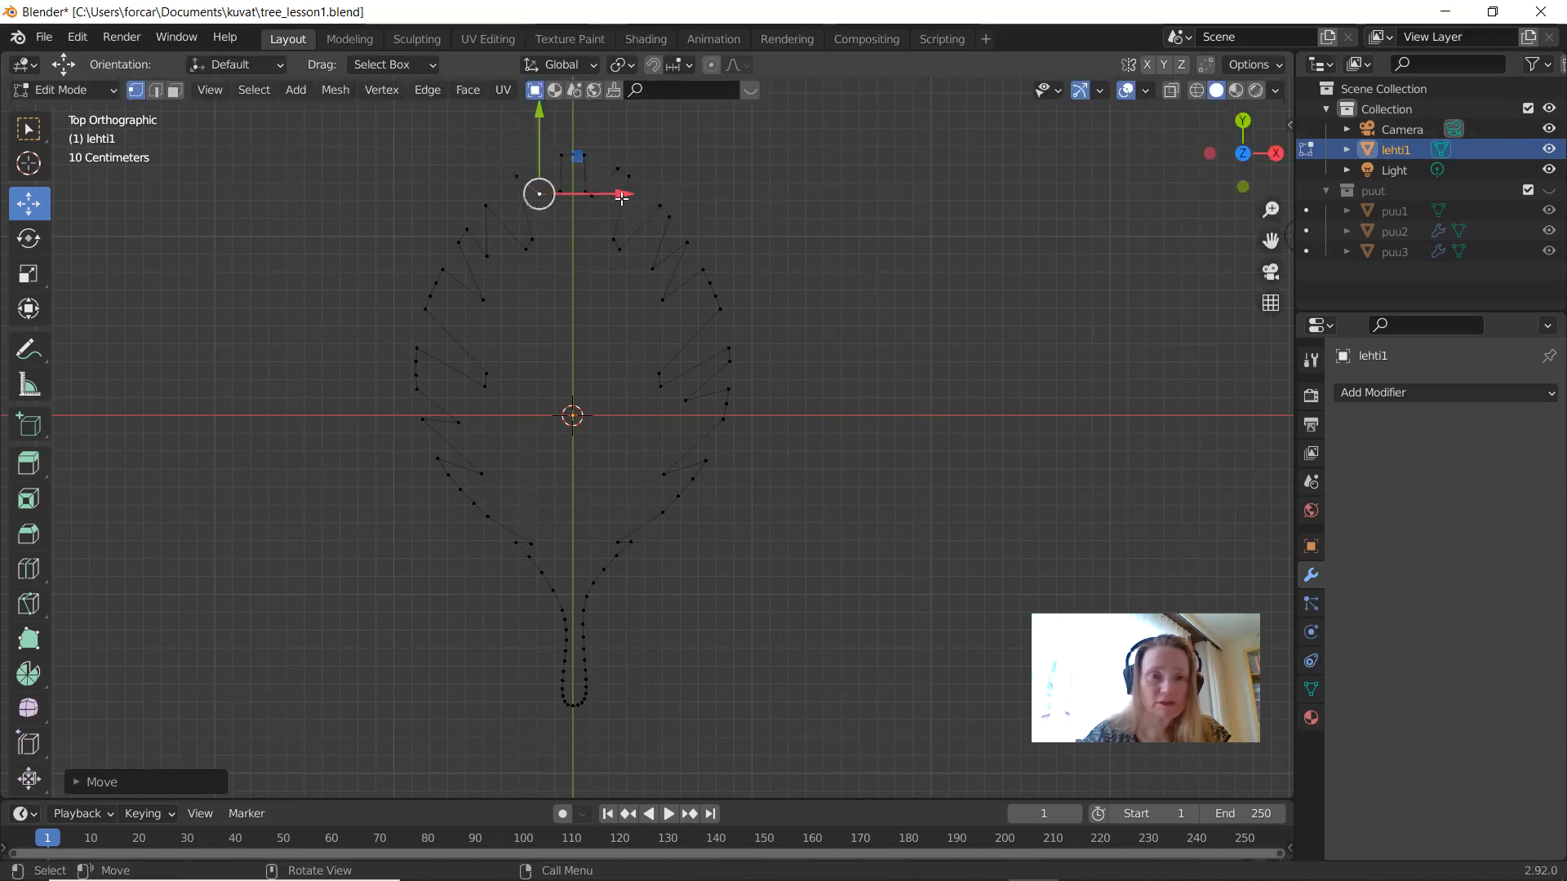
Step: Move a vertex on the leaf's left edge below the upper left notches inward along X and down along negative Y
click(433, 285)
drag(522, 283, 531, 283)
drag(442, 197, 454, 223)
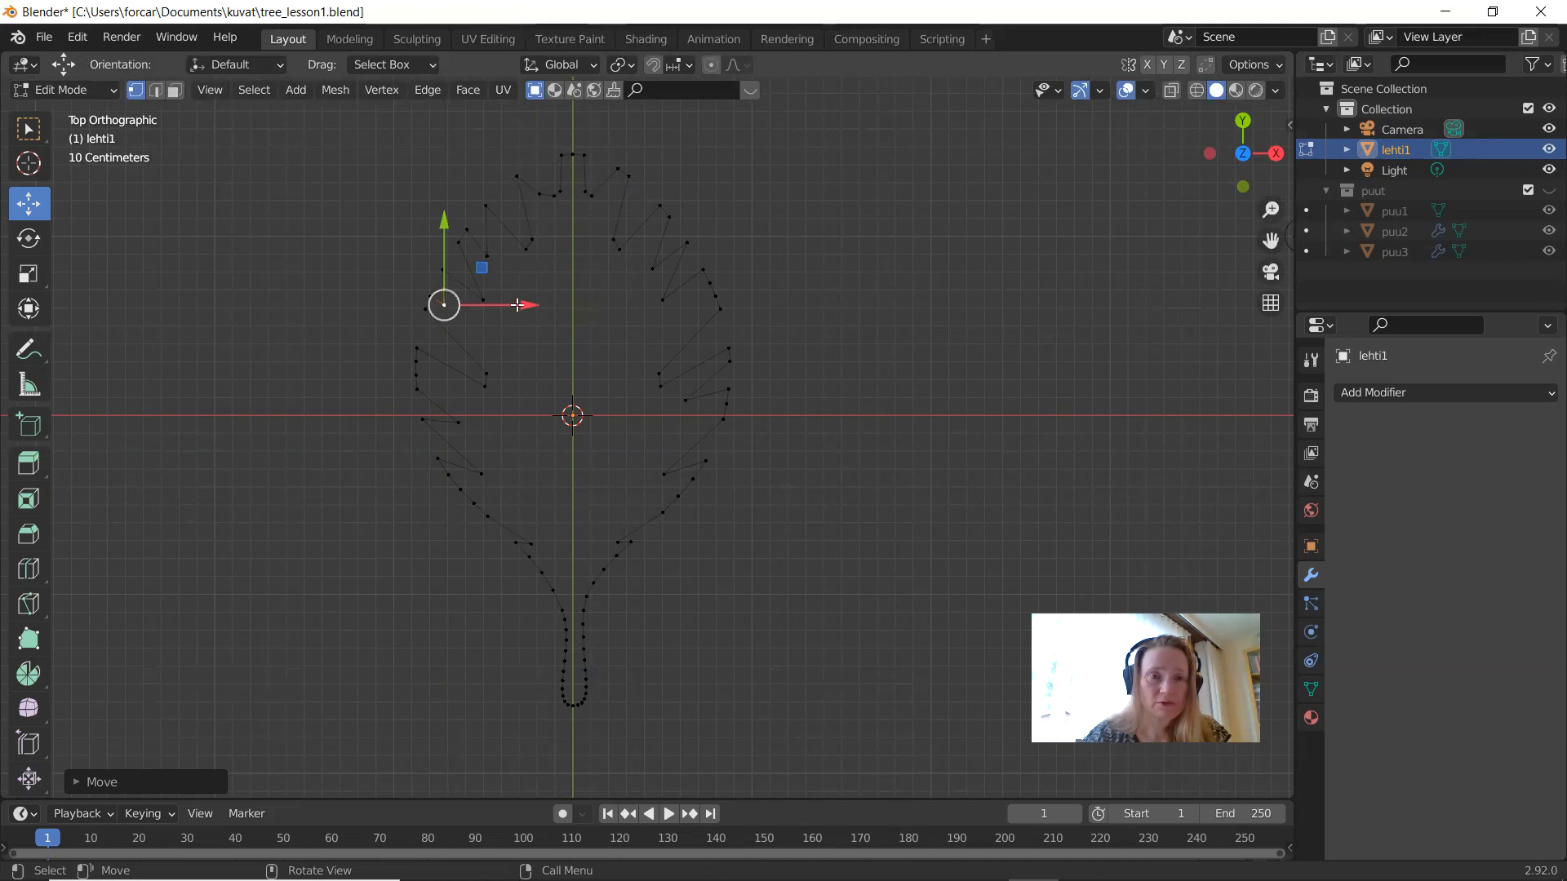
drag(524, 305, 540, 309)
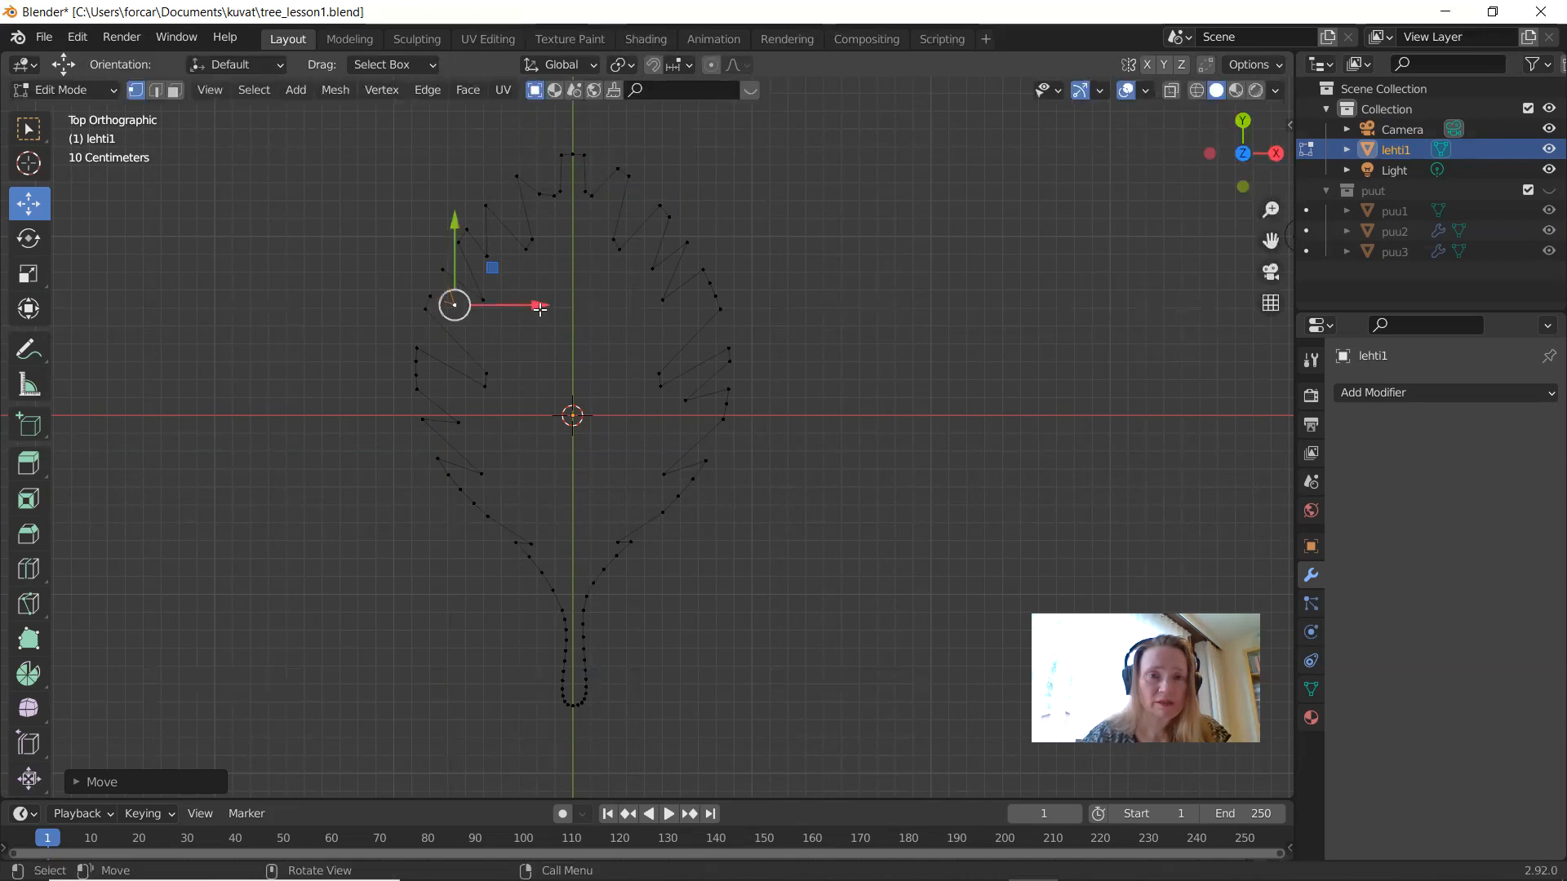
Step: Raise the lowered vertex just left of the leaf's top along Y and shift it slightly along negative X to form a pointed tooth
click(538, 189)
drag(539, 124, 530, 90)
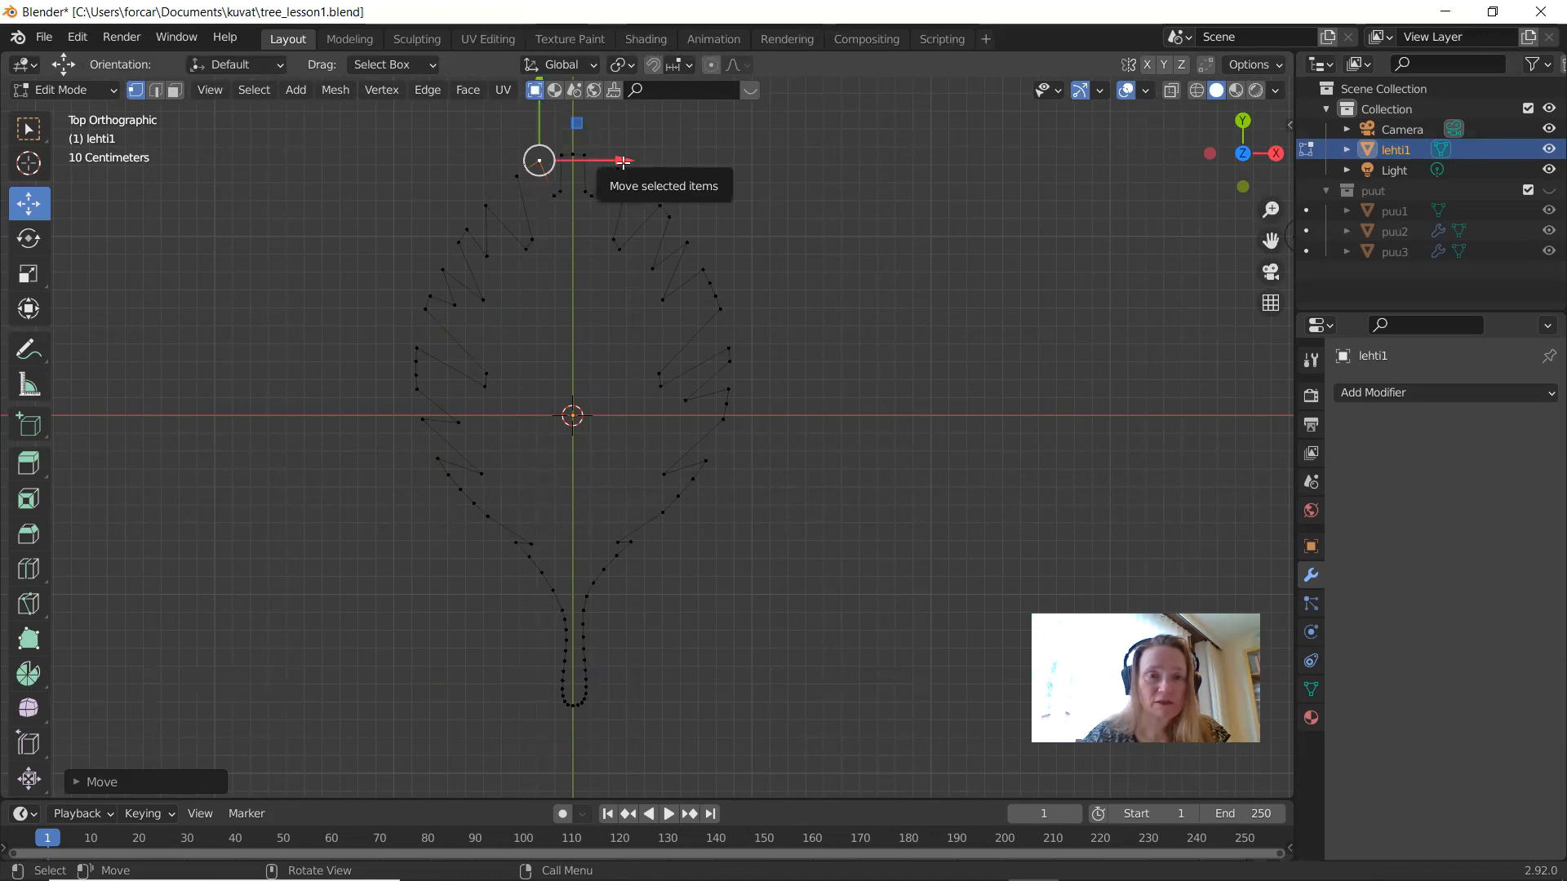
drag(623, 163, 608, 163)
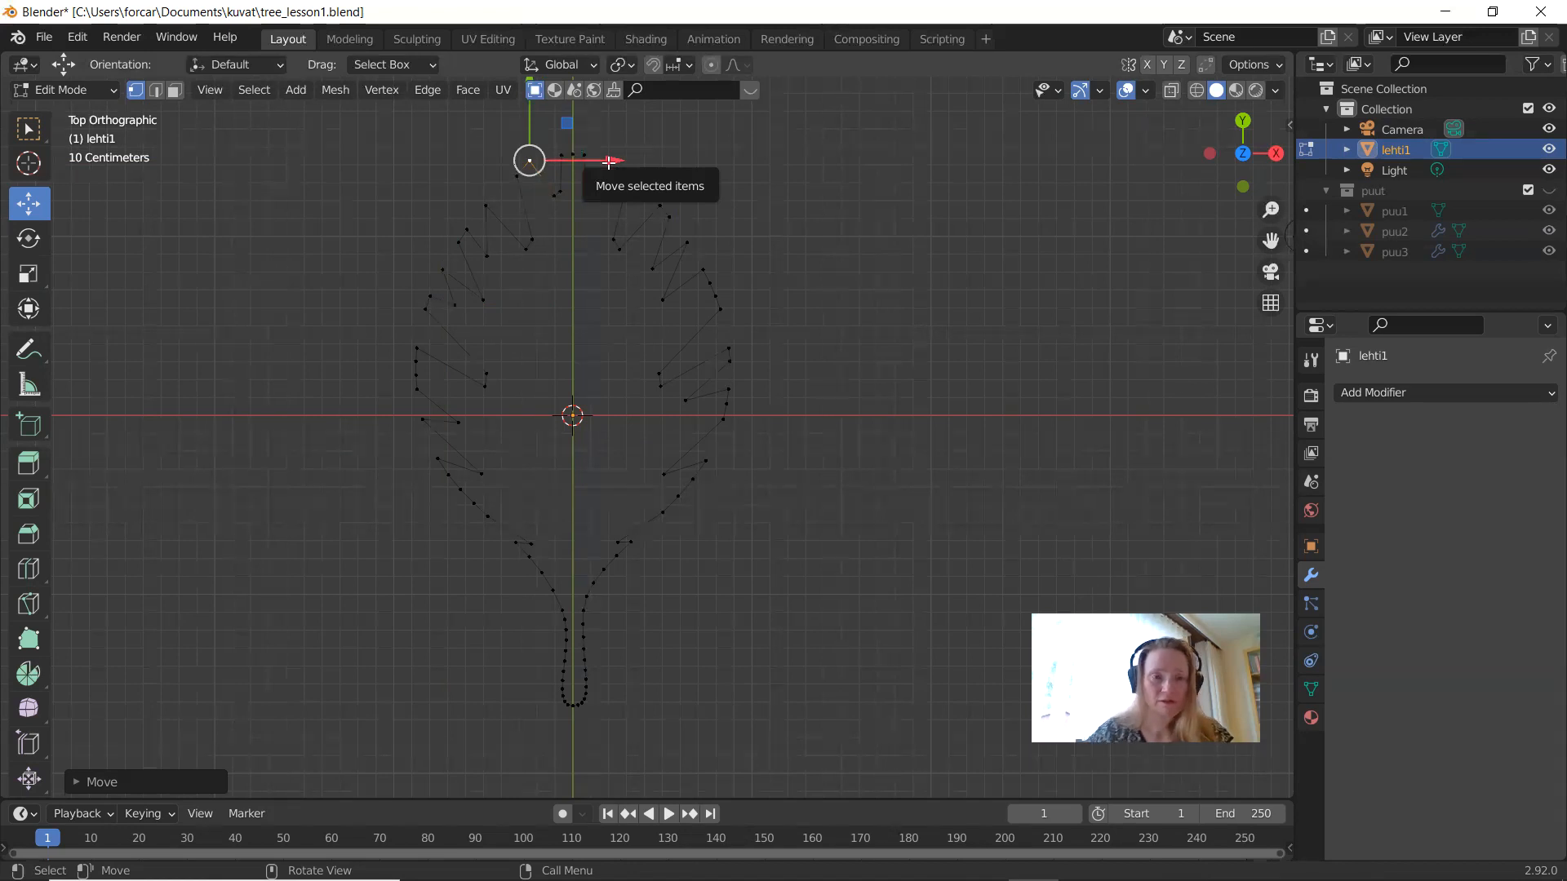
Step: Move a vertex on the leaf's left edge just above the X axis inward along X and slightly down along negative Y
click(416, 377)
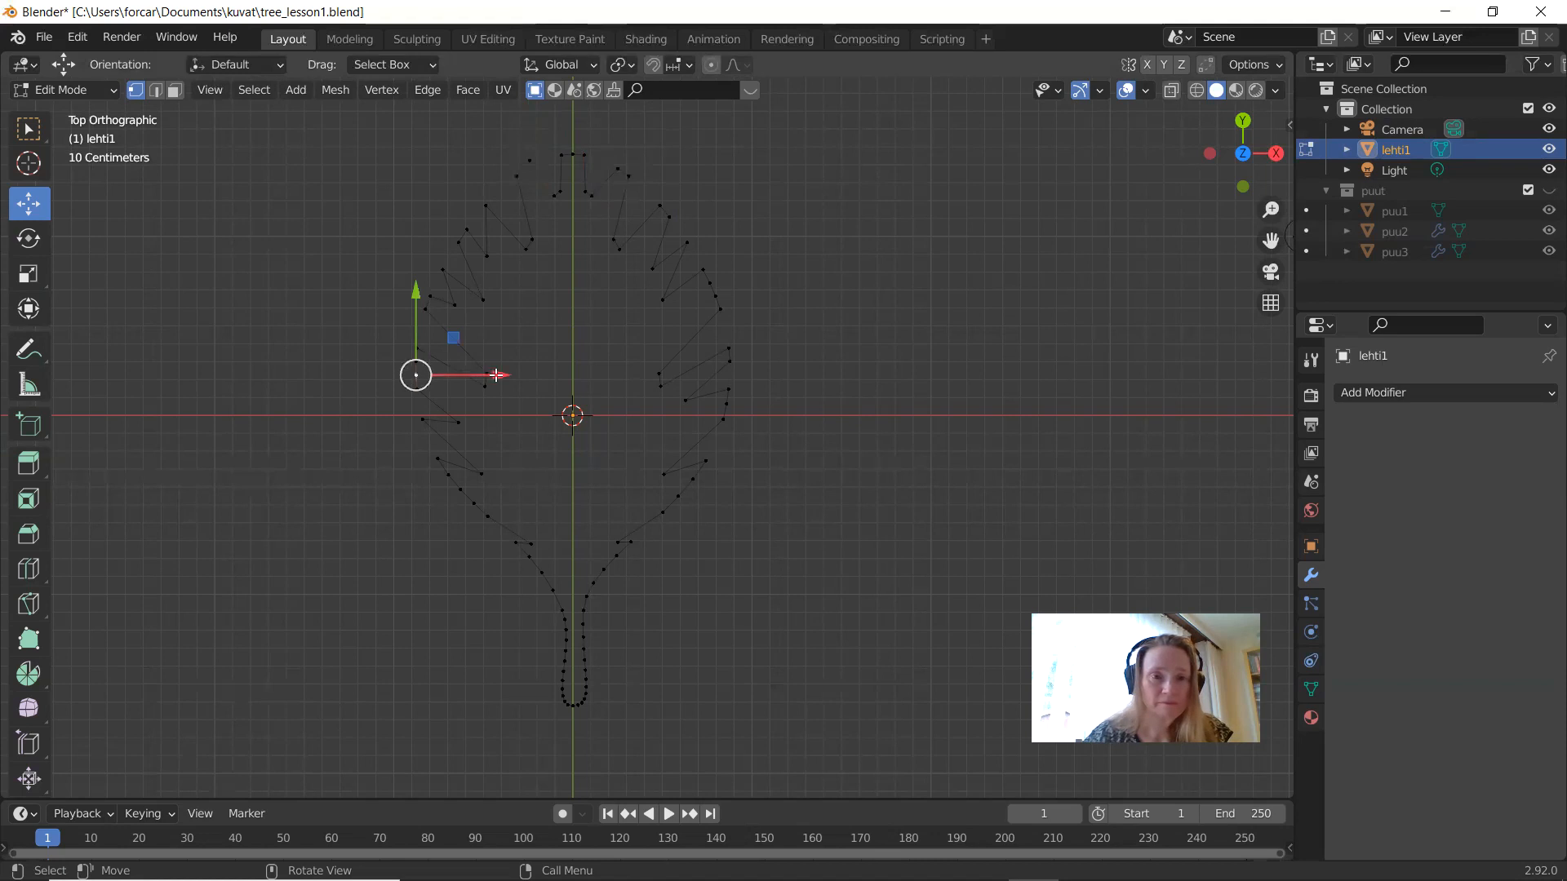
drag(498, 375, 515, 376)
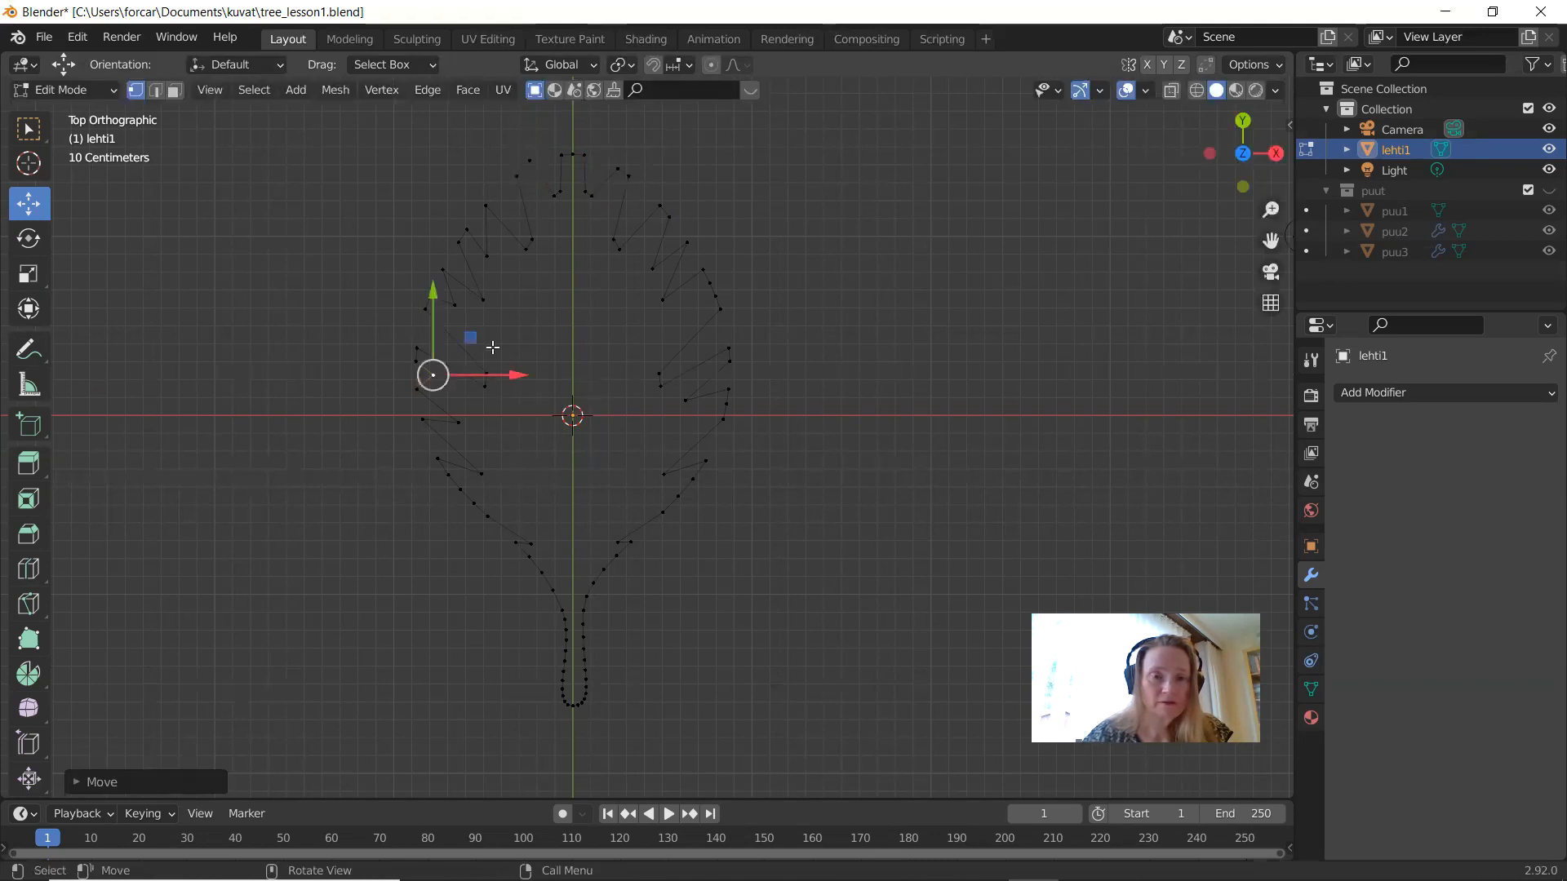
drag(433, 296, 432, 305)
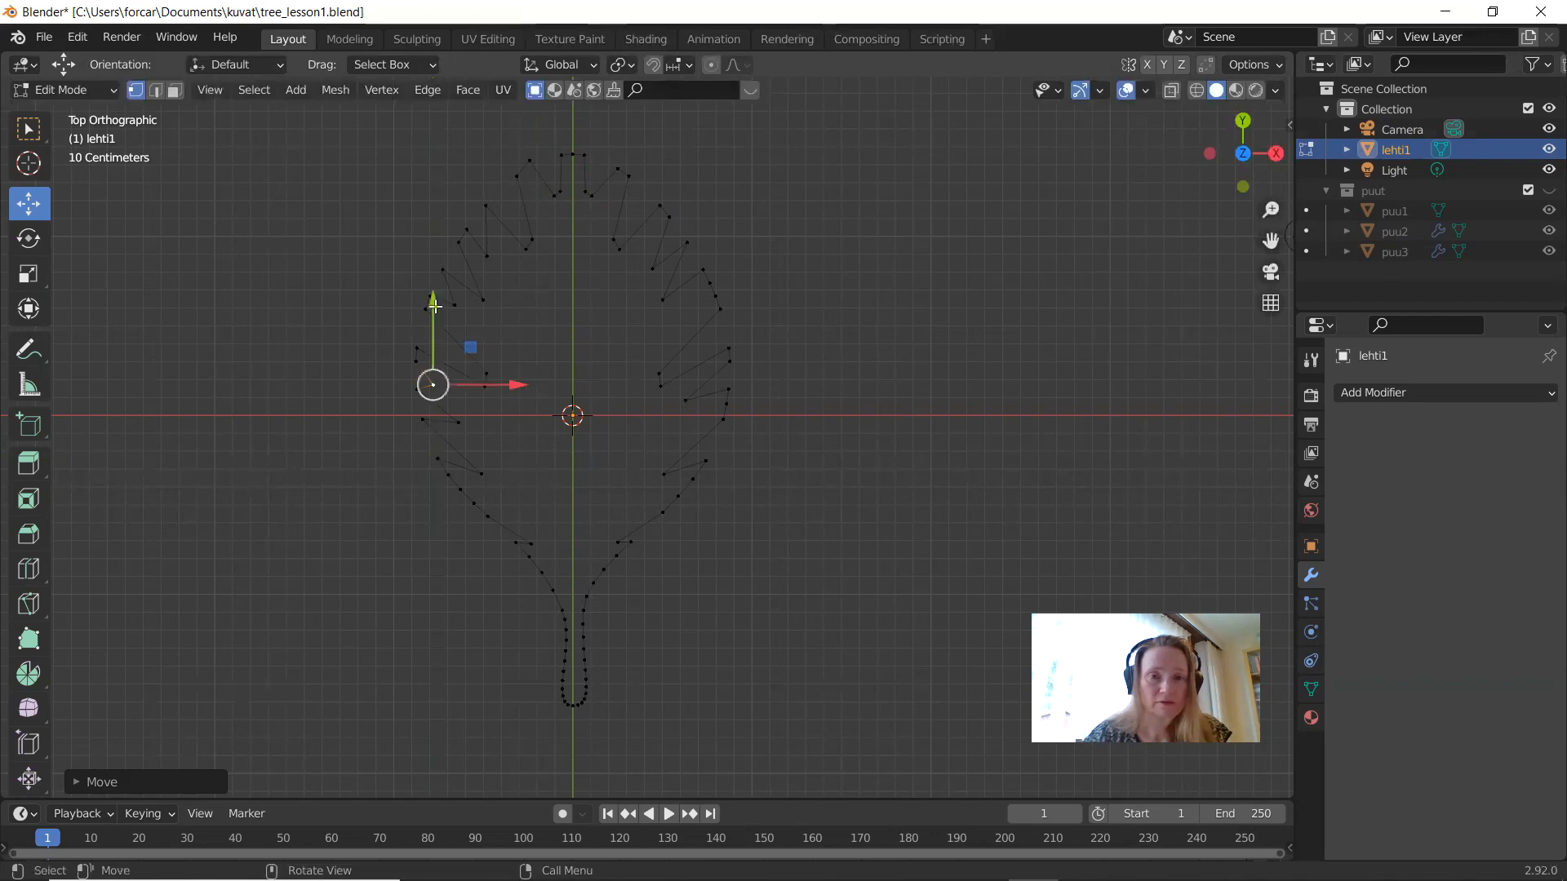
Step: Move a vertex on the leaf's upper right edge inward along X and about 0.08 m along negative Y, and return to Object Mode
click(715, 296)
drag(797, 296, 779, 300)
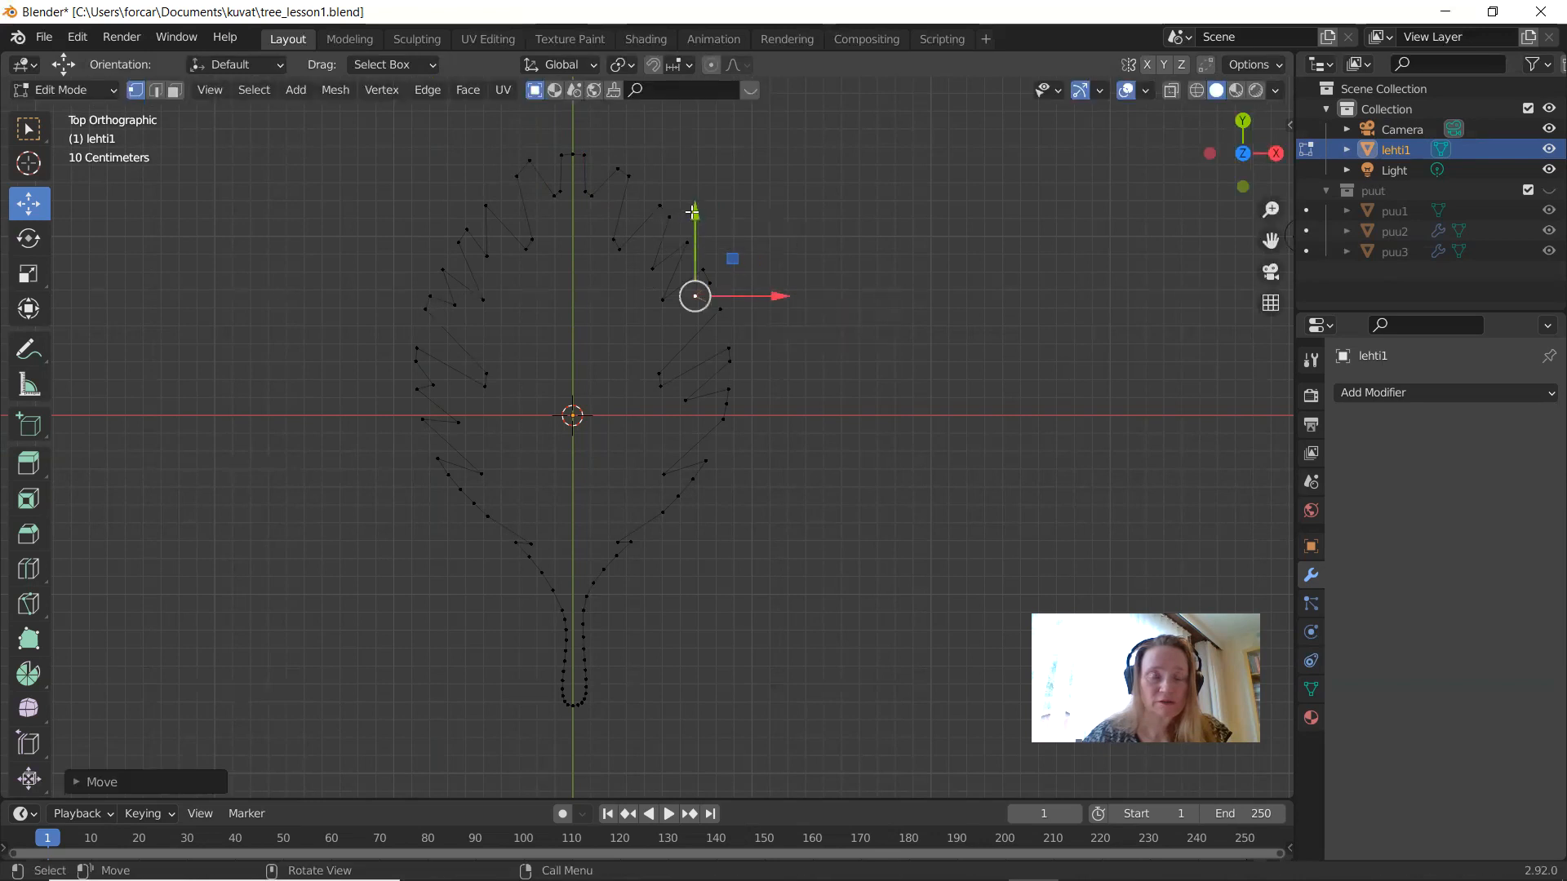
drag(694, 214, 694, 233)
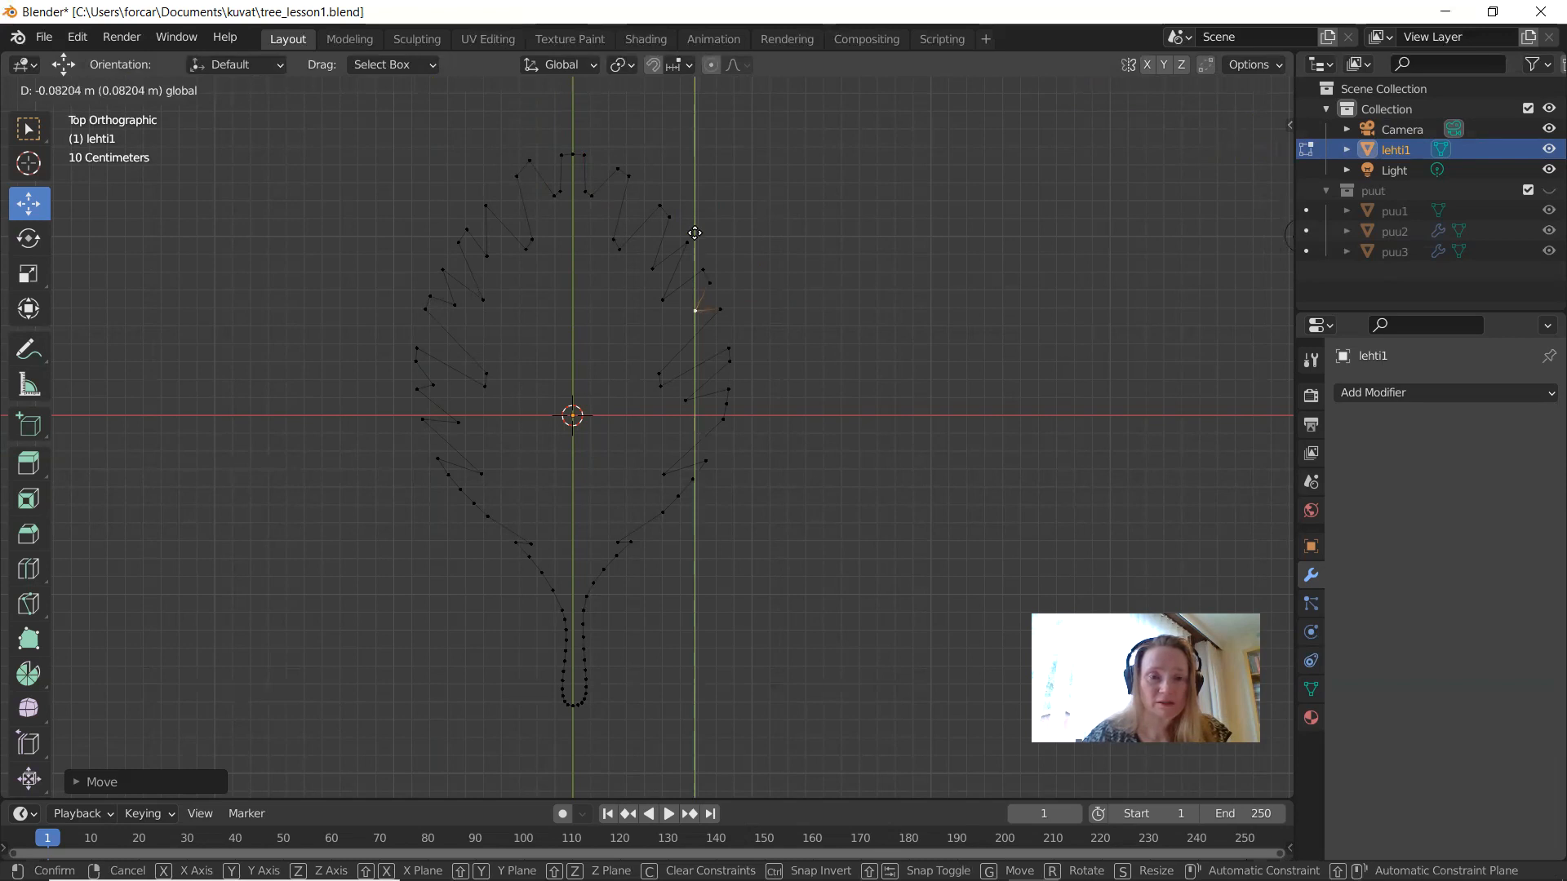
drag(695, 233, 694, 232)
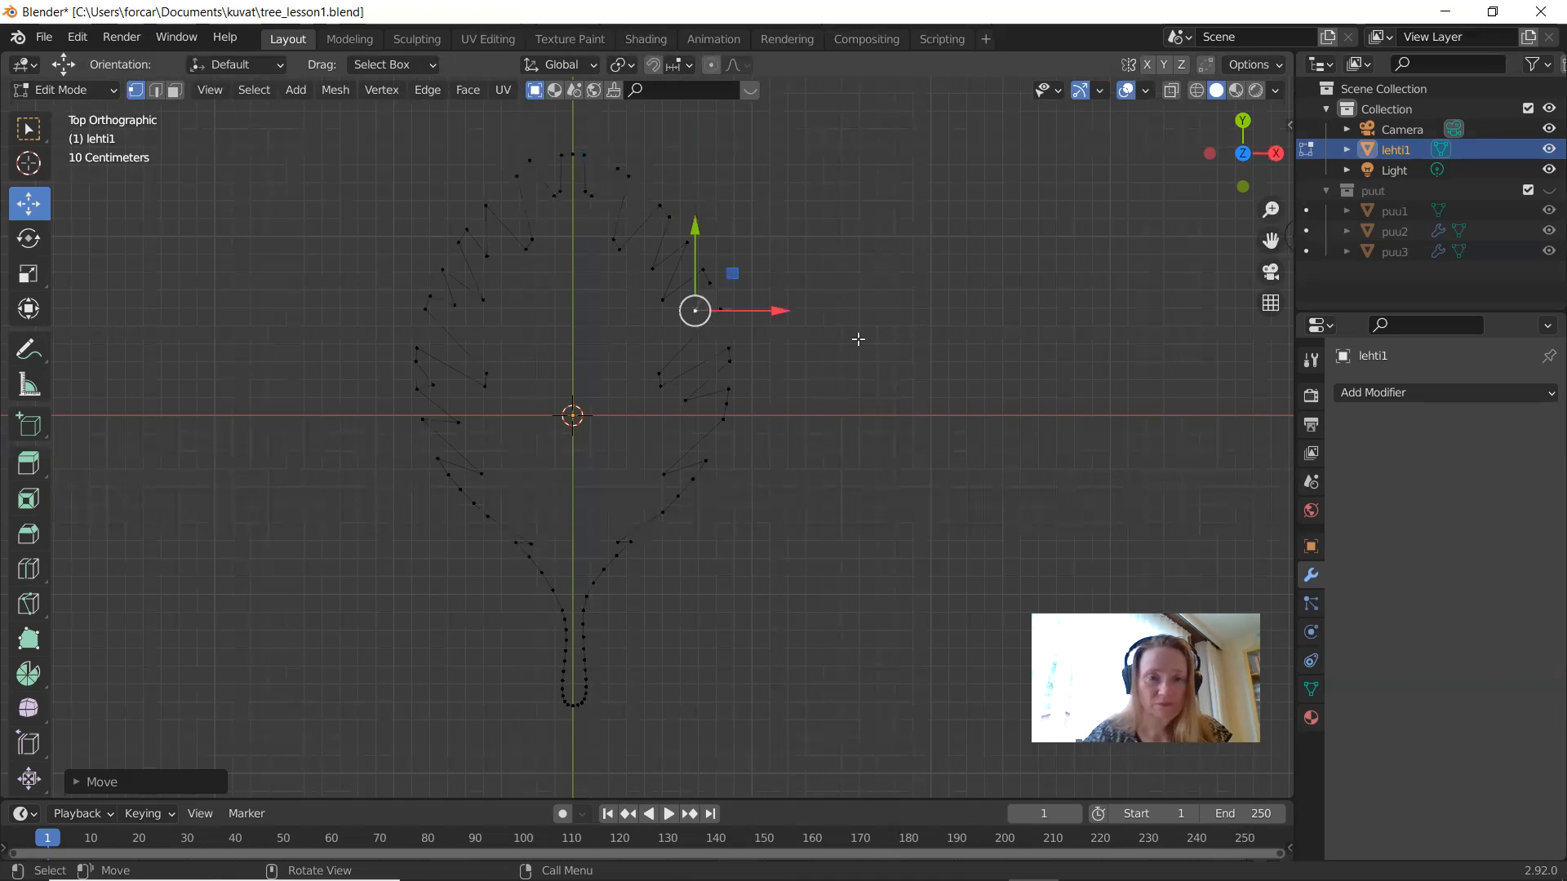
key(Tab)
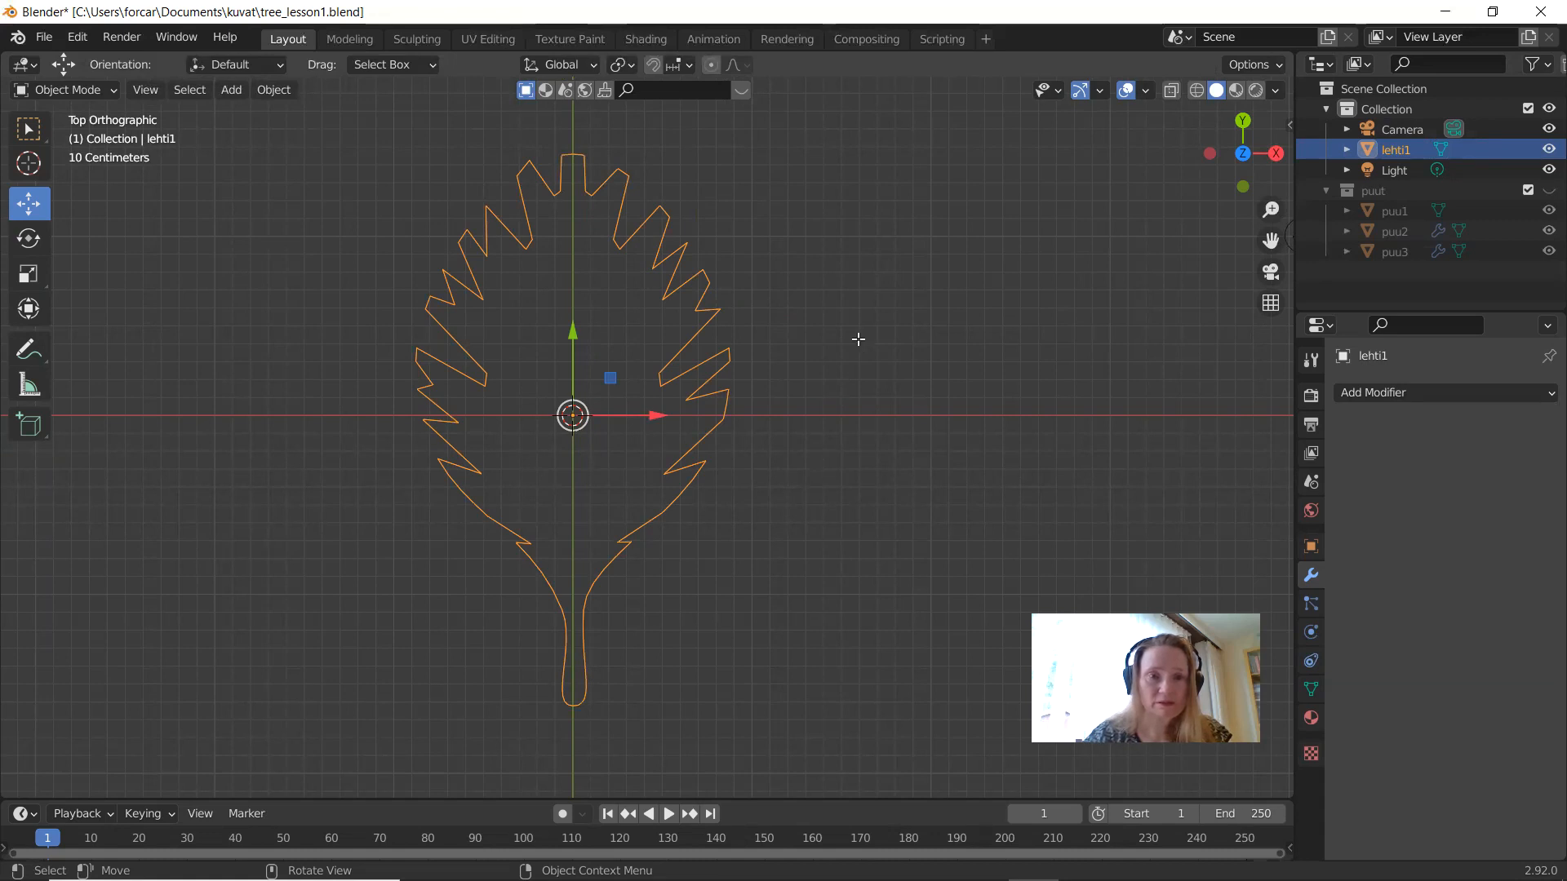
Step: In Edit Mode, nudge one upper left edge vertex and one on the tooth left of the top slightly inward along X; return to Object Mode
key(Tab)
click(425, 309)
drag(498, 309, 518, 311)
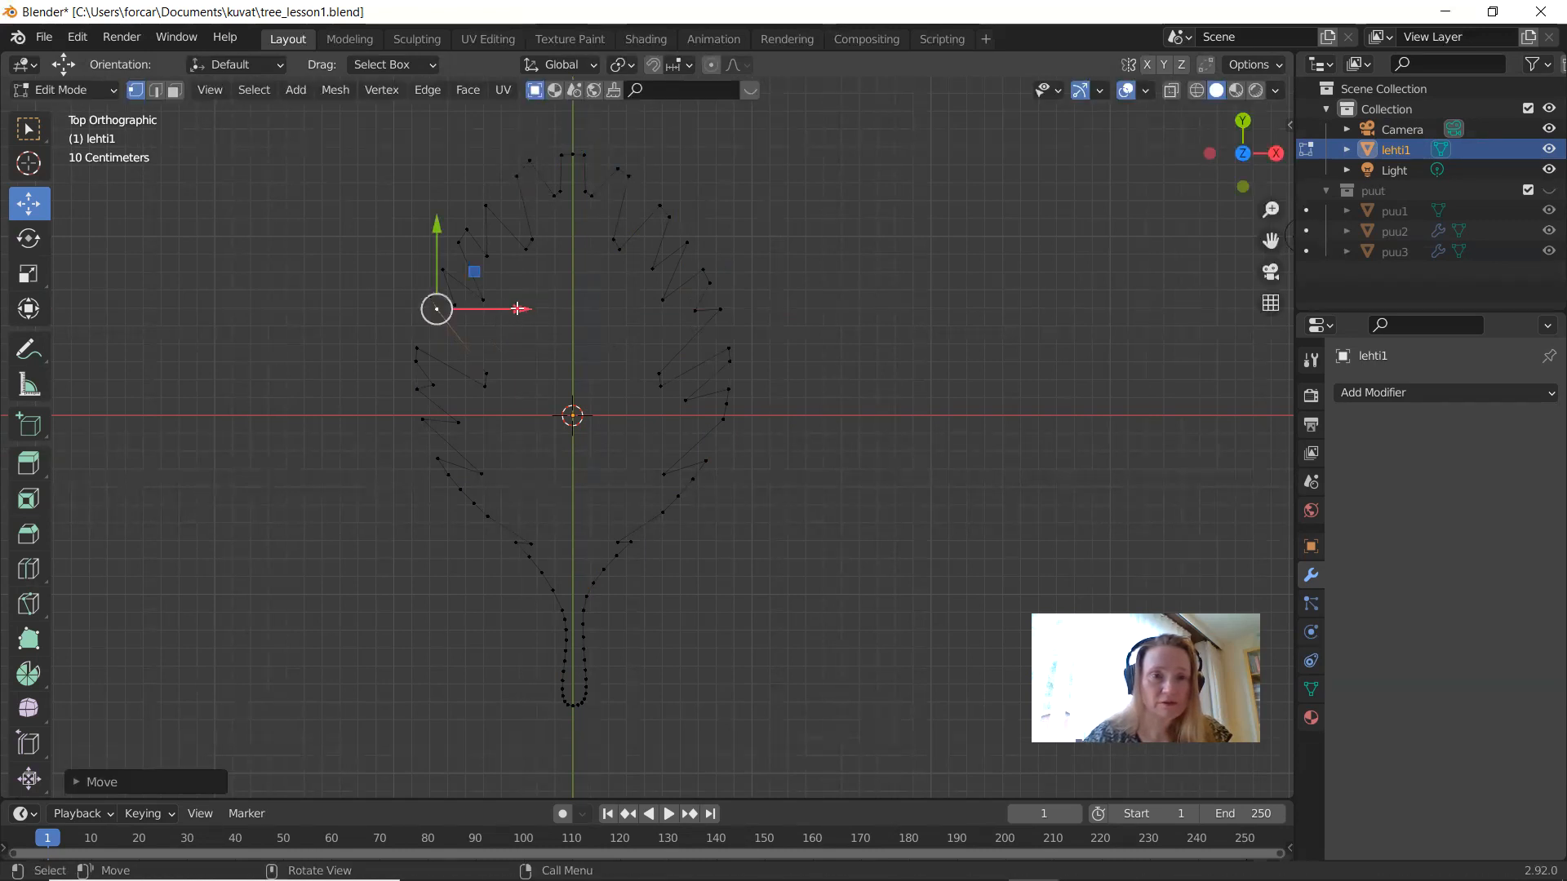
click(517, 174)
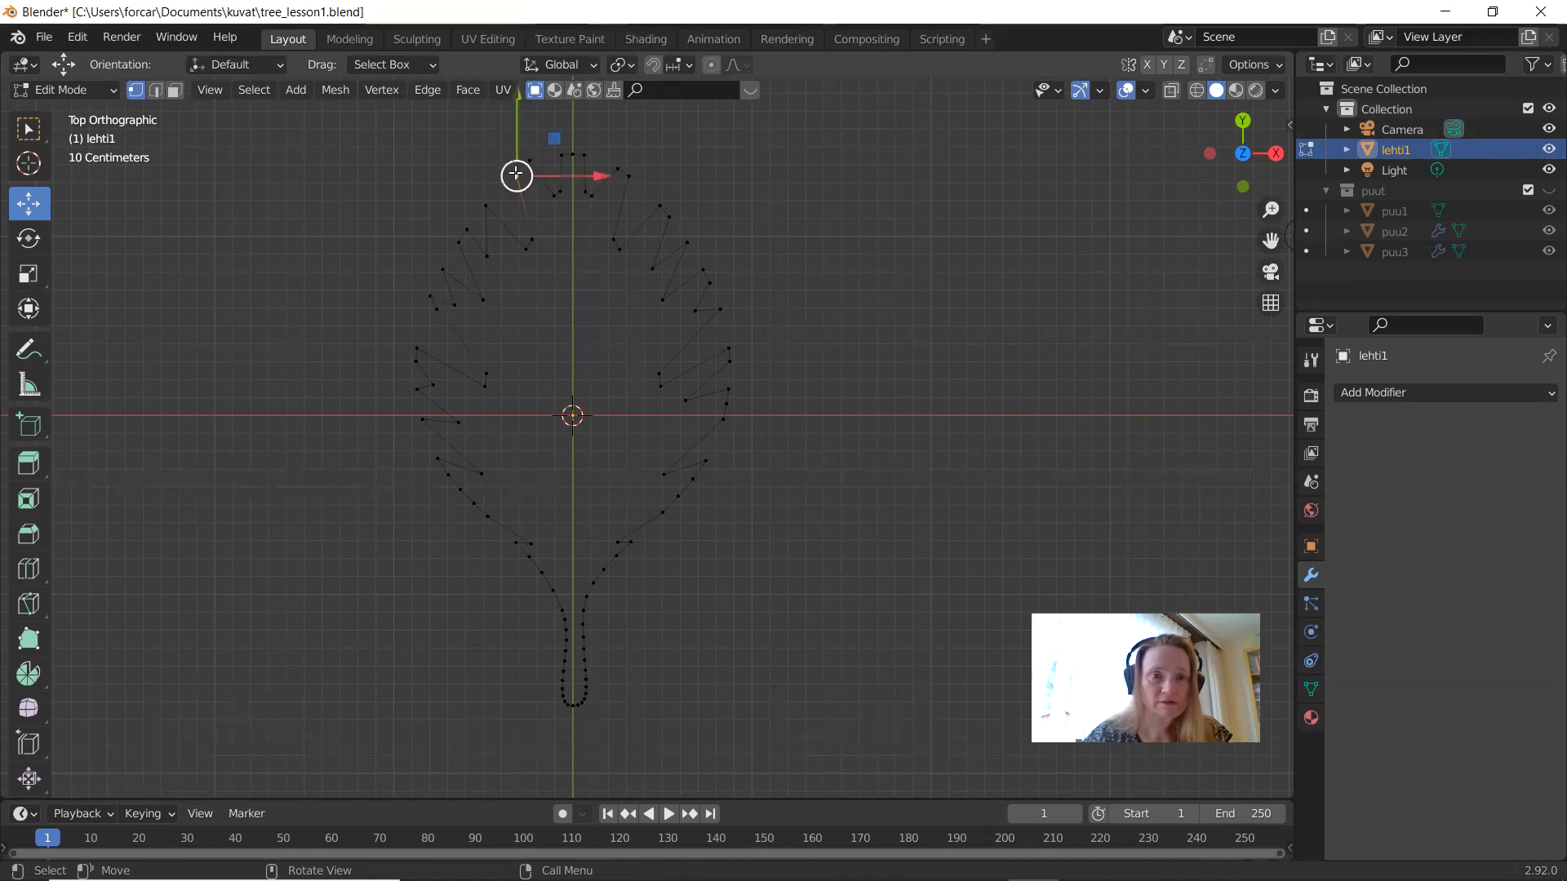
drag(595, 182, 602, 183)
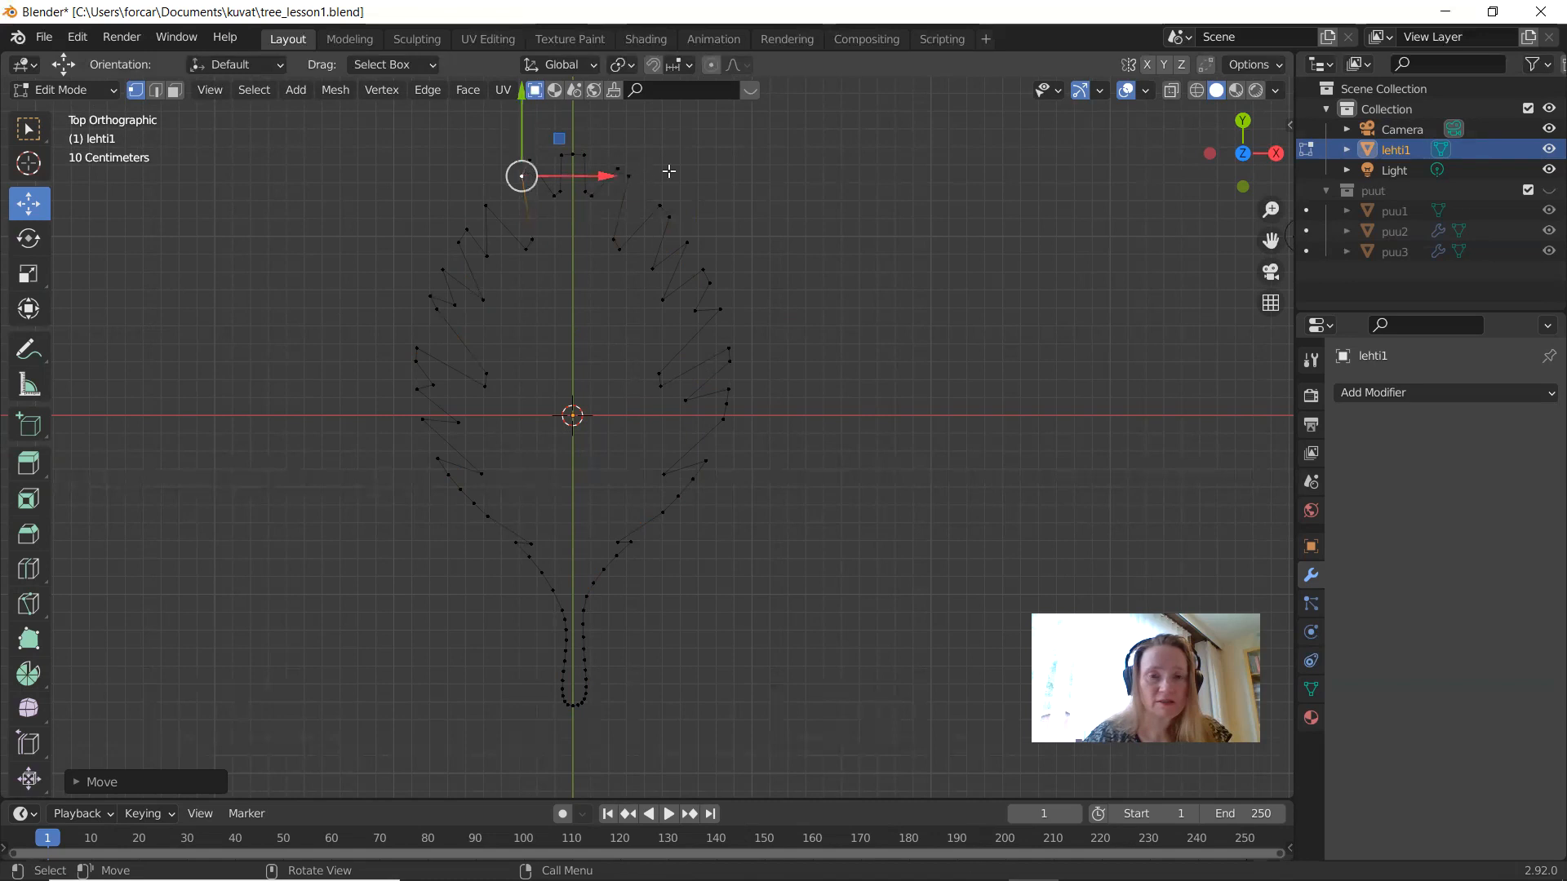
key(Tab)
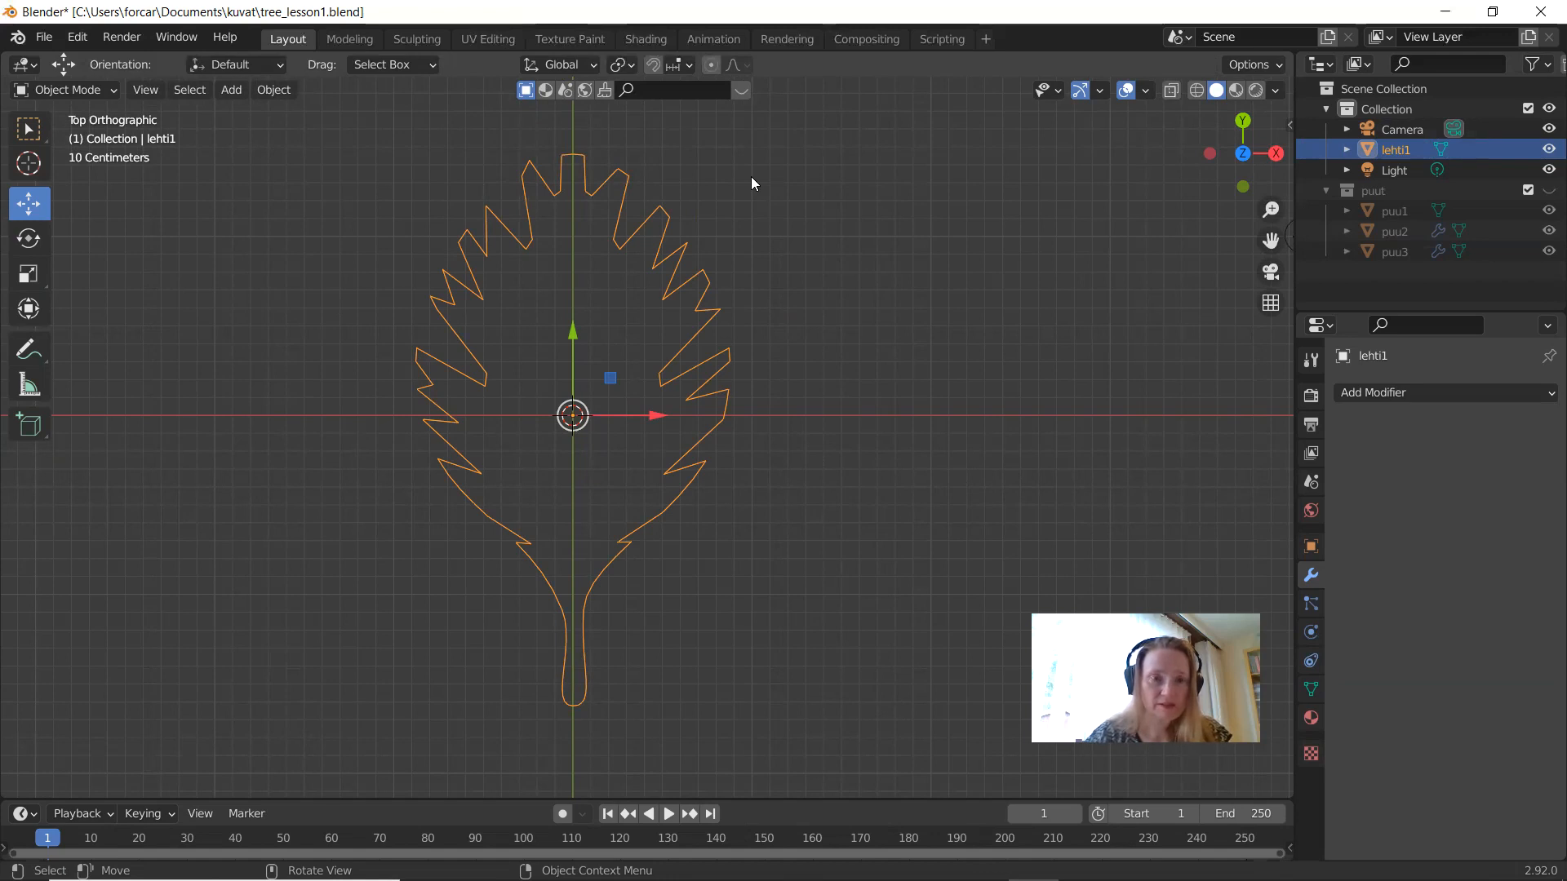
Step: Fill the leaf outline with a single face from all of its vertices in Edit Mode and return to Object Mode
key(Tab)
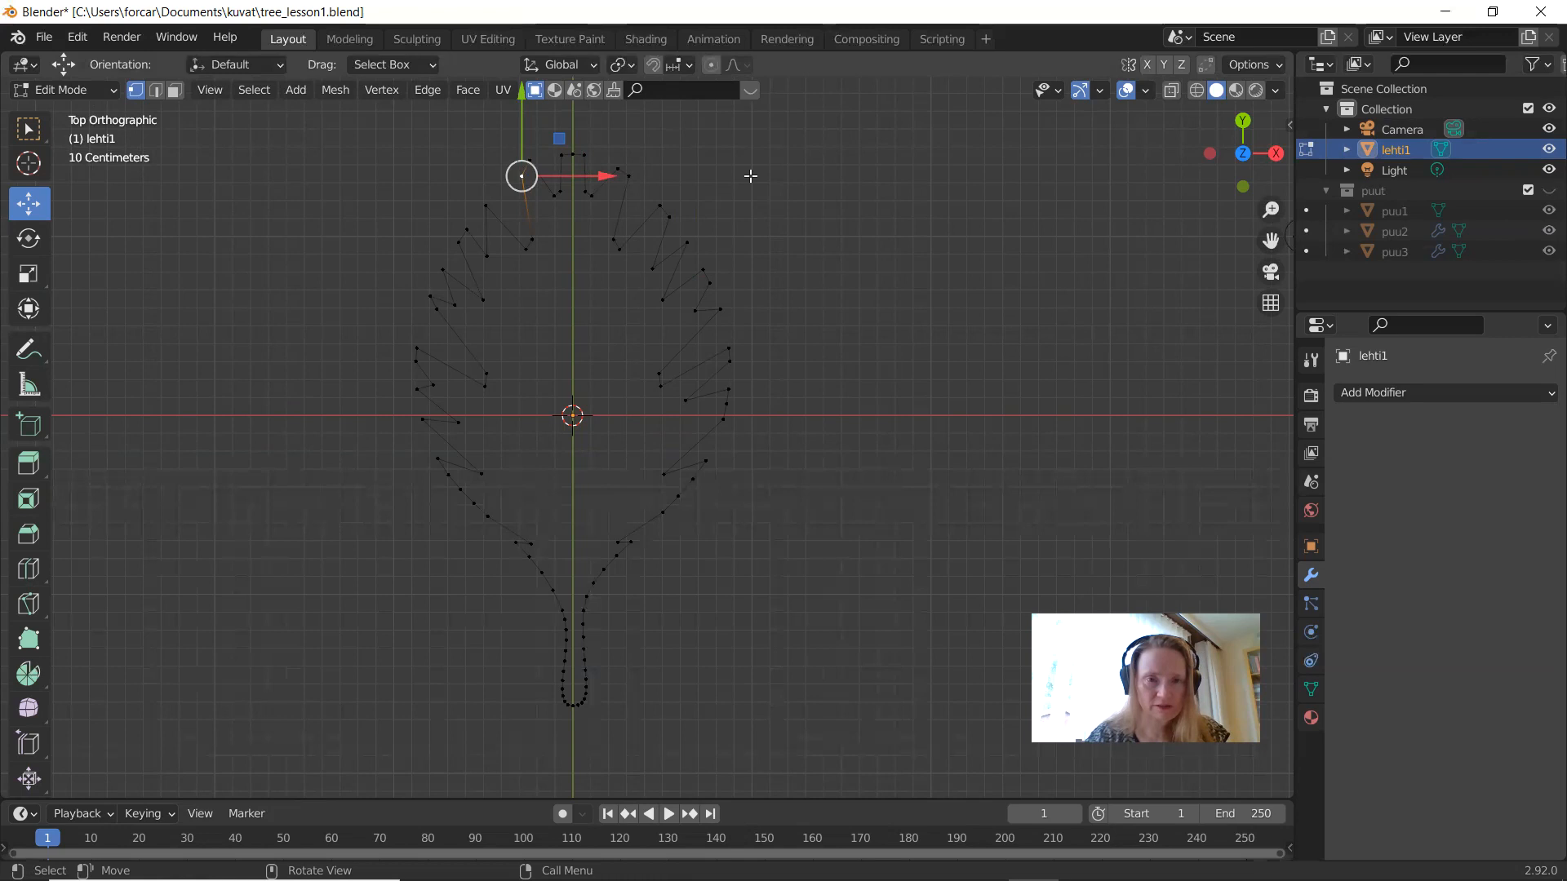
key(a)
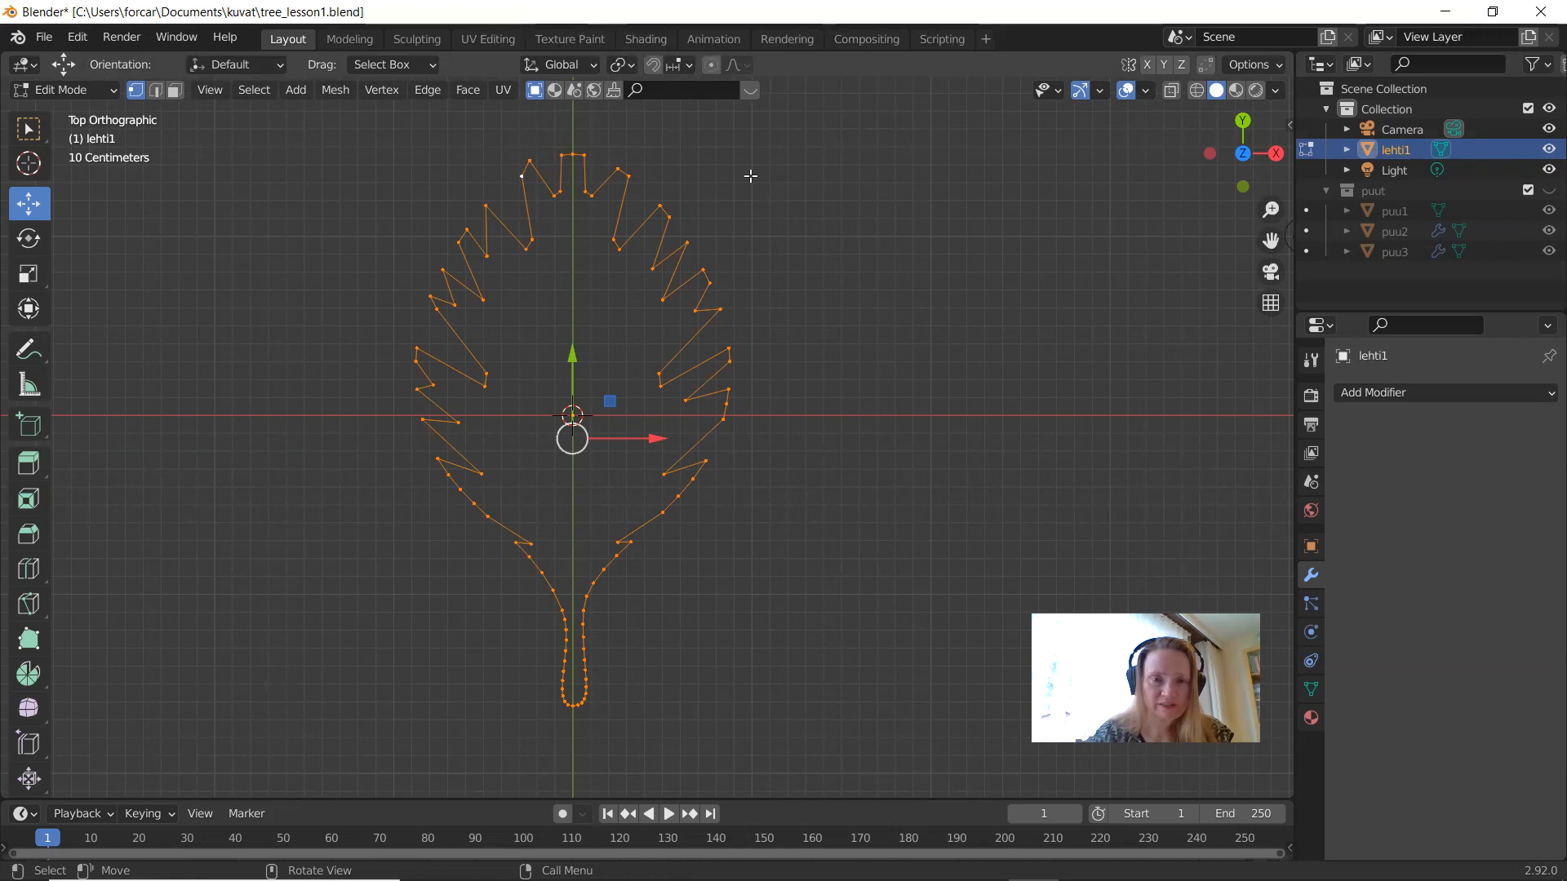
key(f)
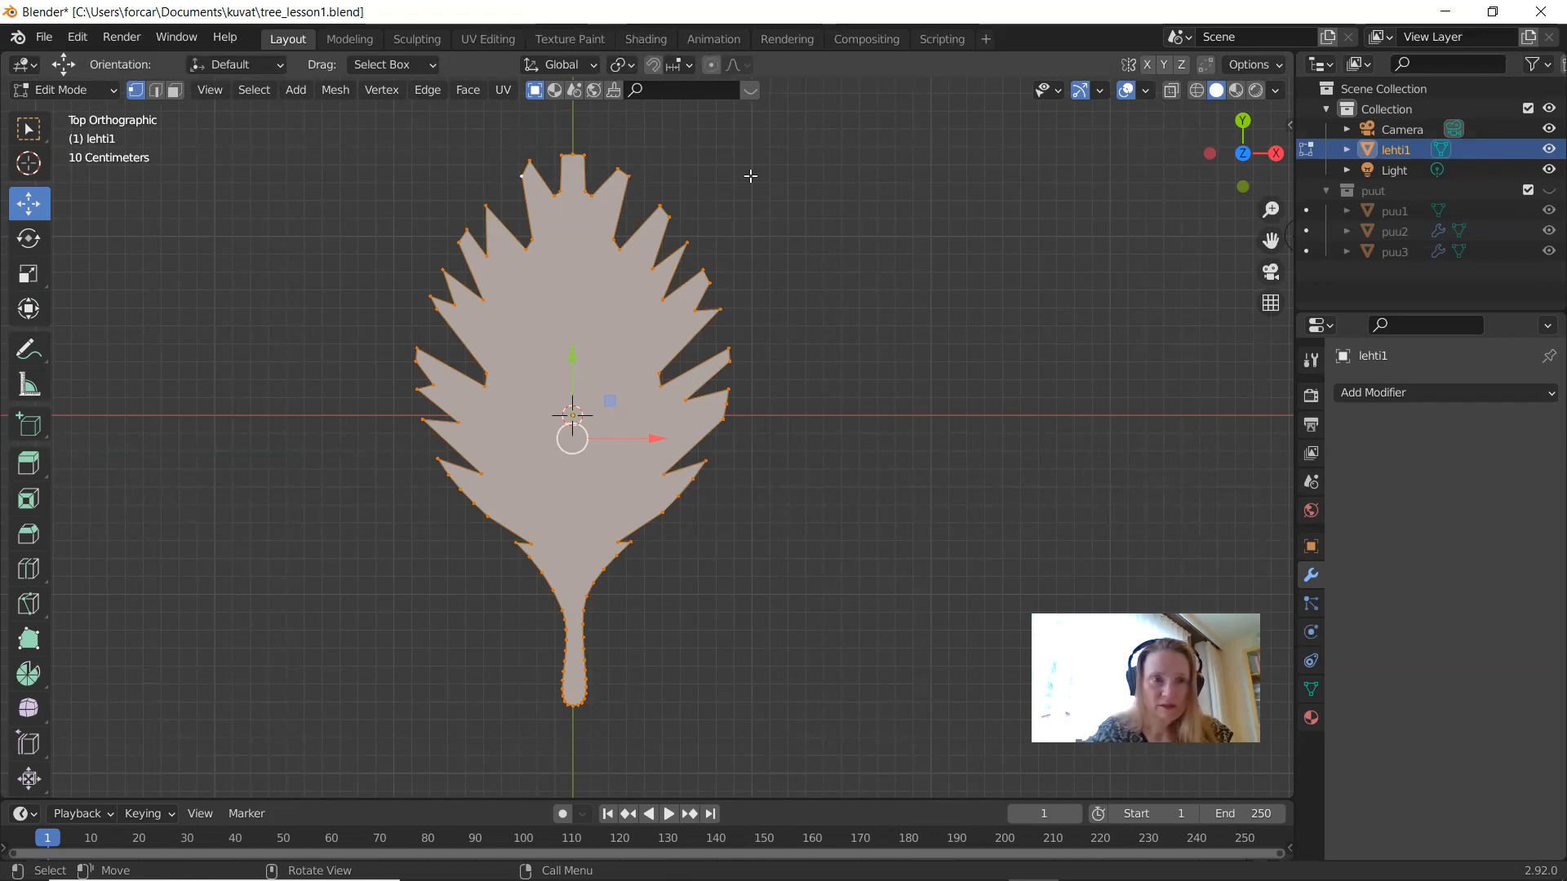
key(Tab)
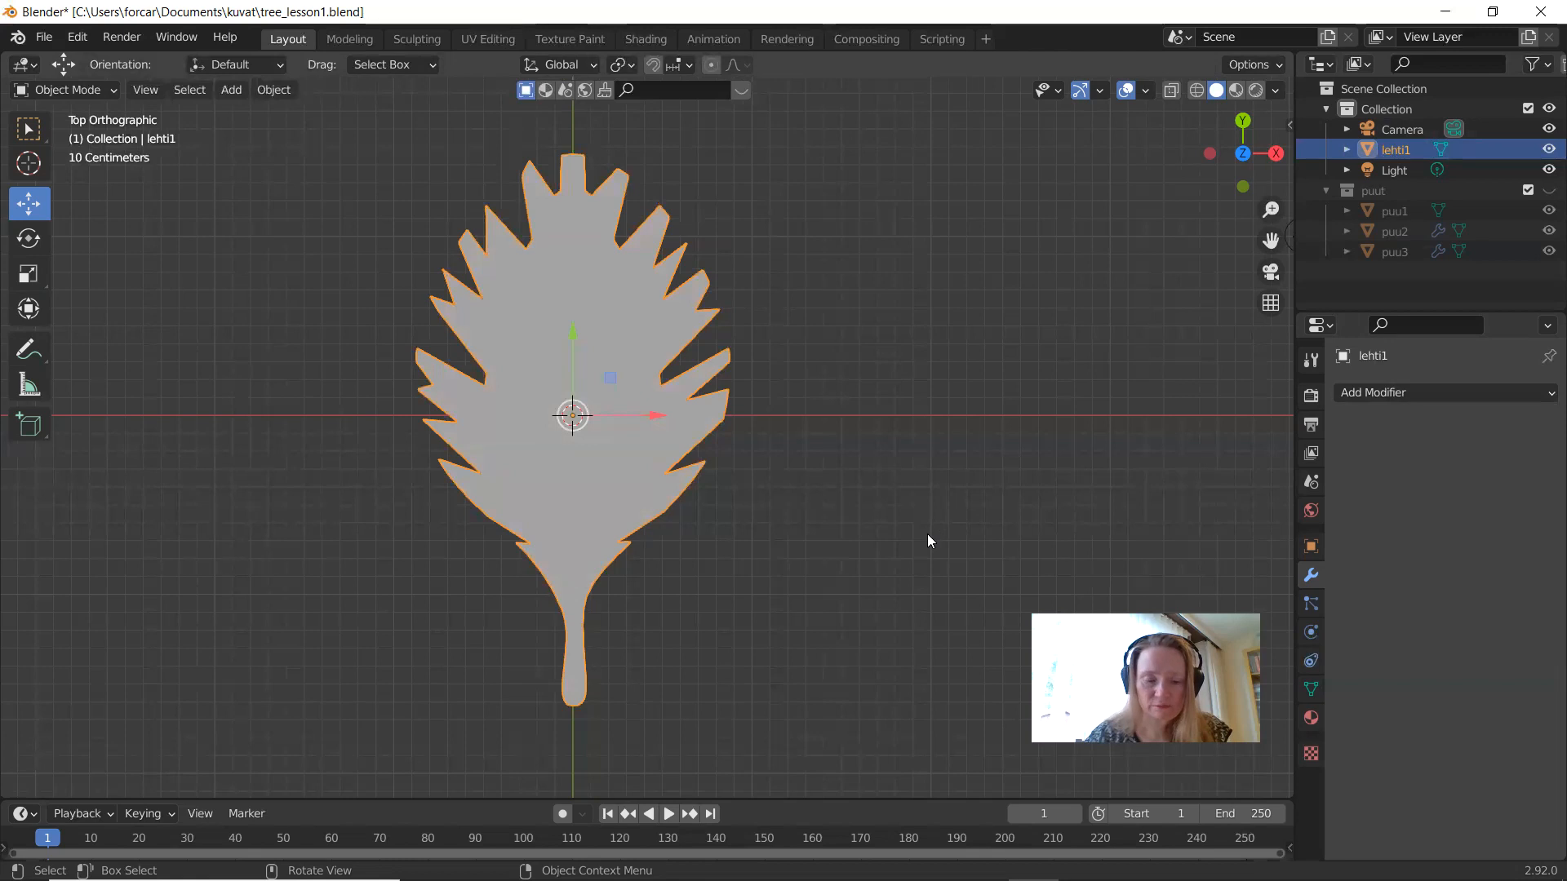
Step: Add a Solidify modifier to lehti1 with Even Thickness and High Quality normals enabled
middle_drag(927, 534, 928, 392)
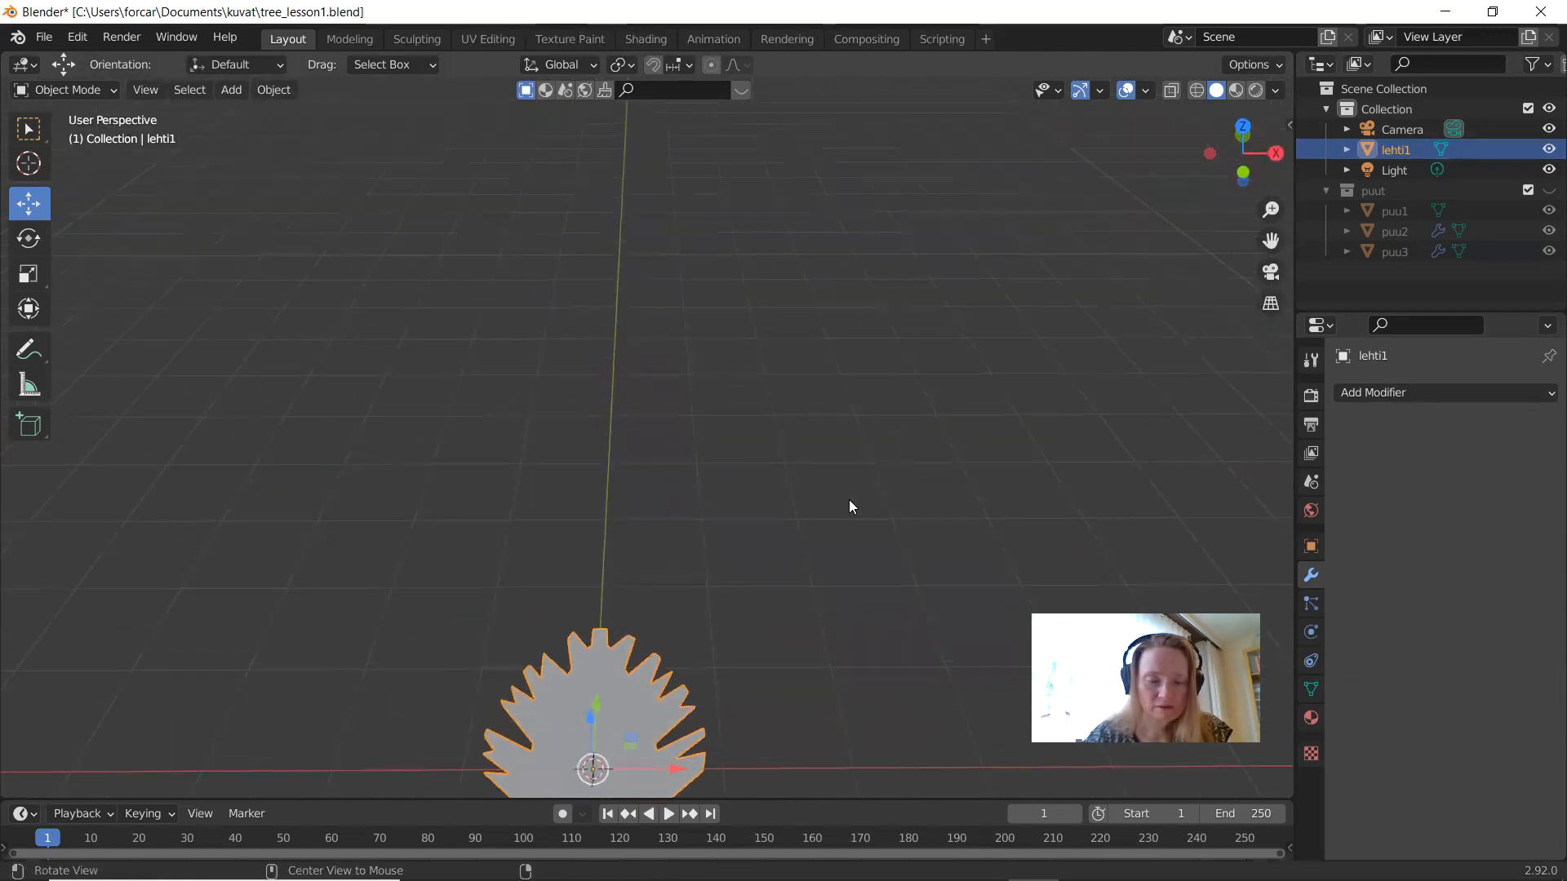
shift+middle_drag(848, 499, 982, 129)
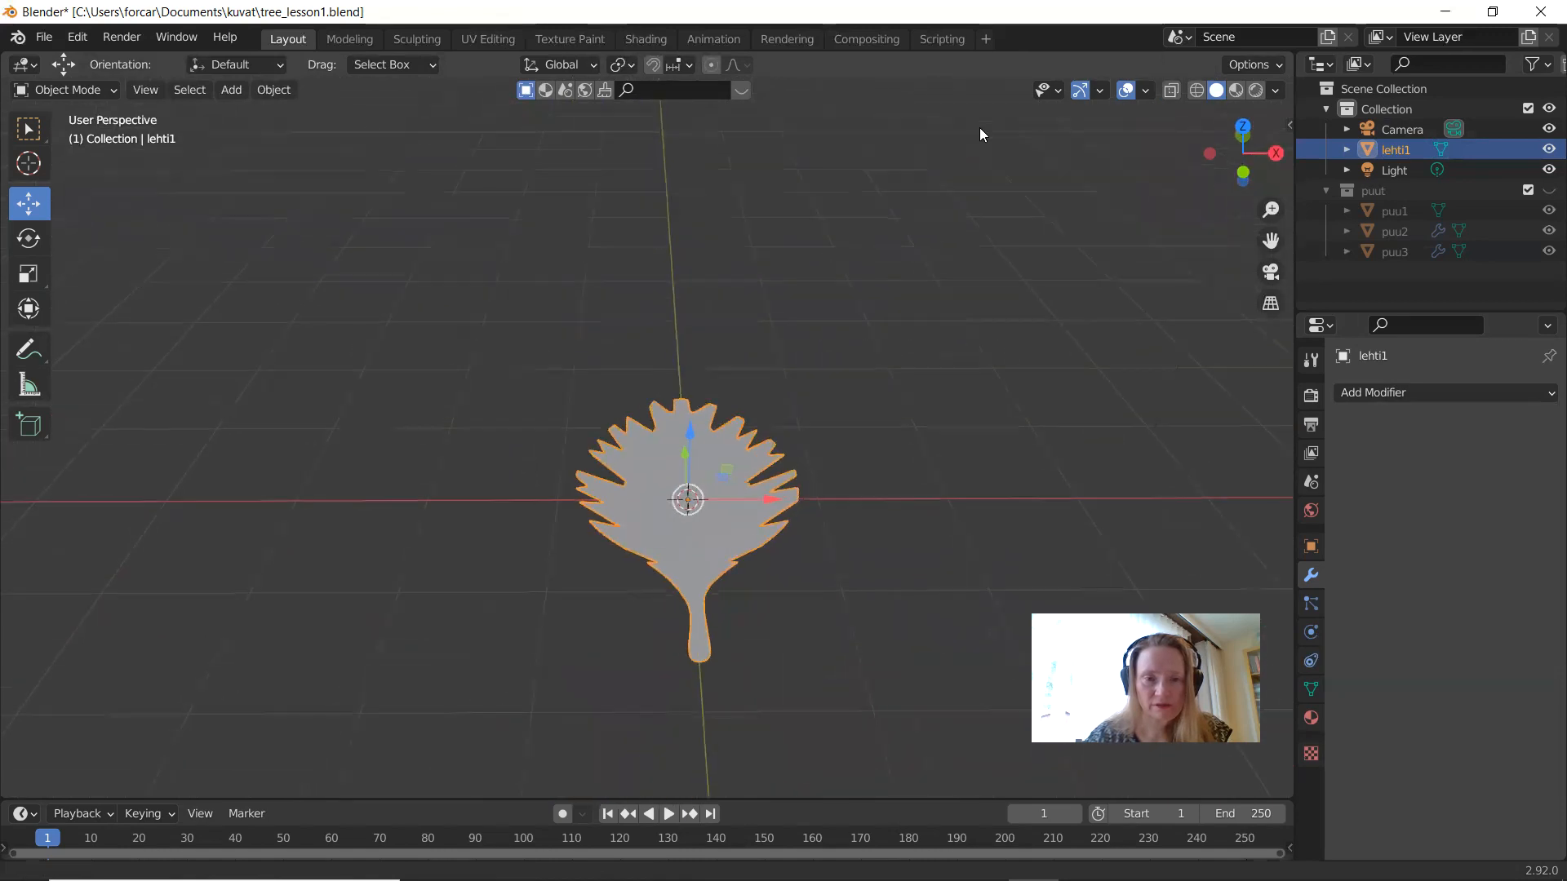
middle_drag(893, 482, 824, 434)
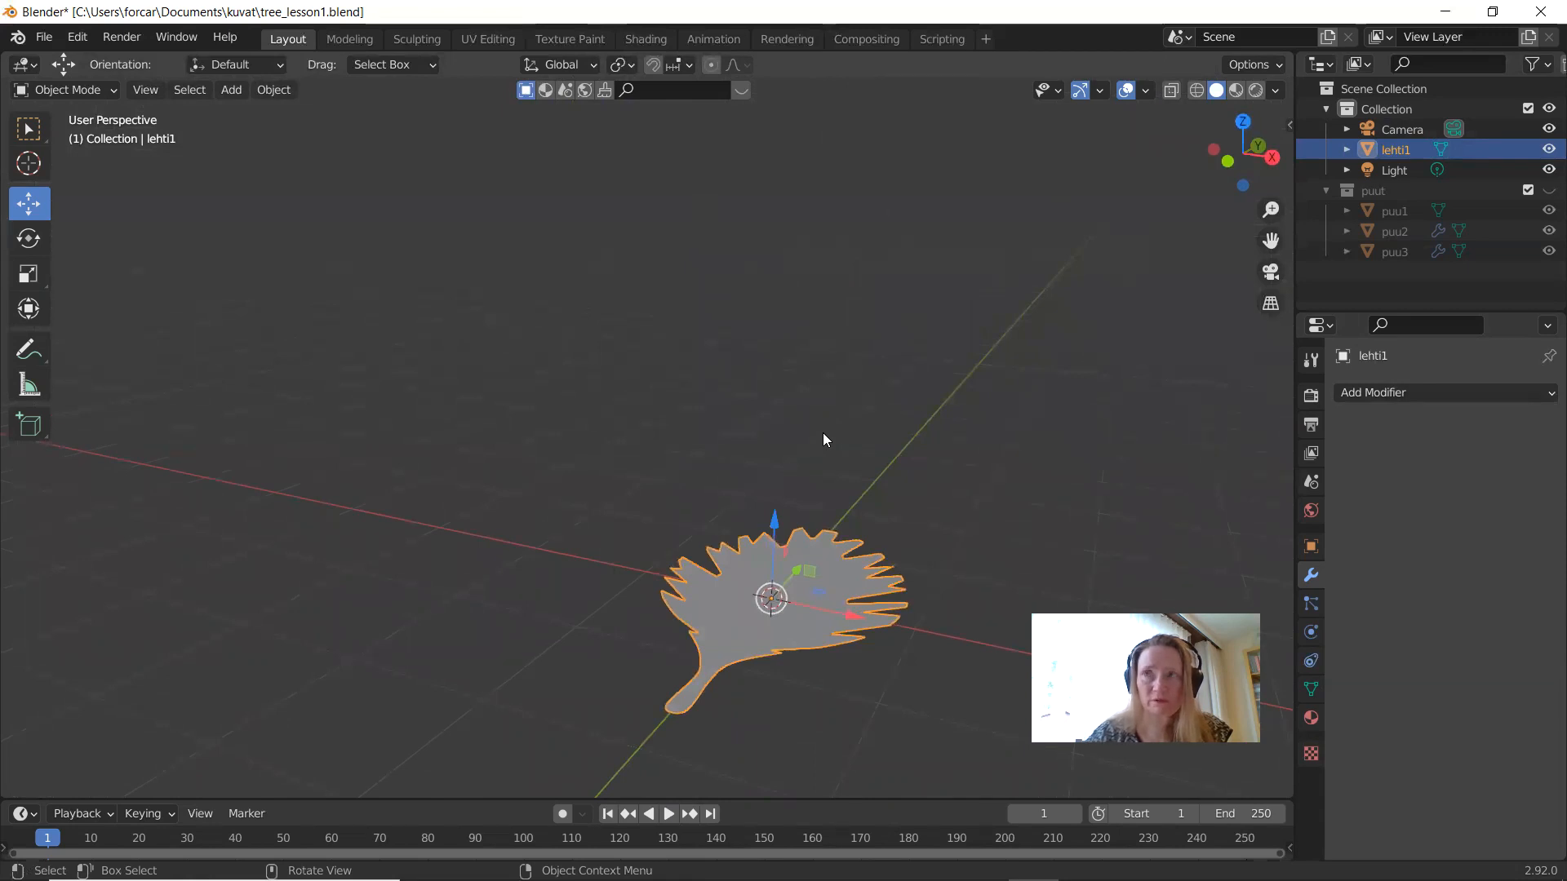
click(1419, 394)
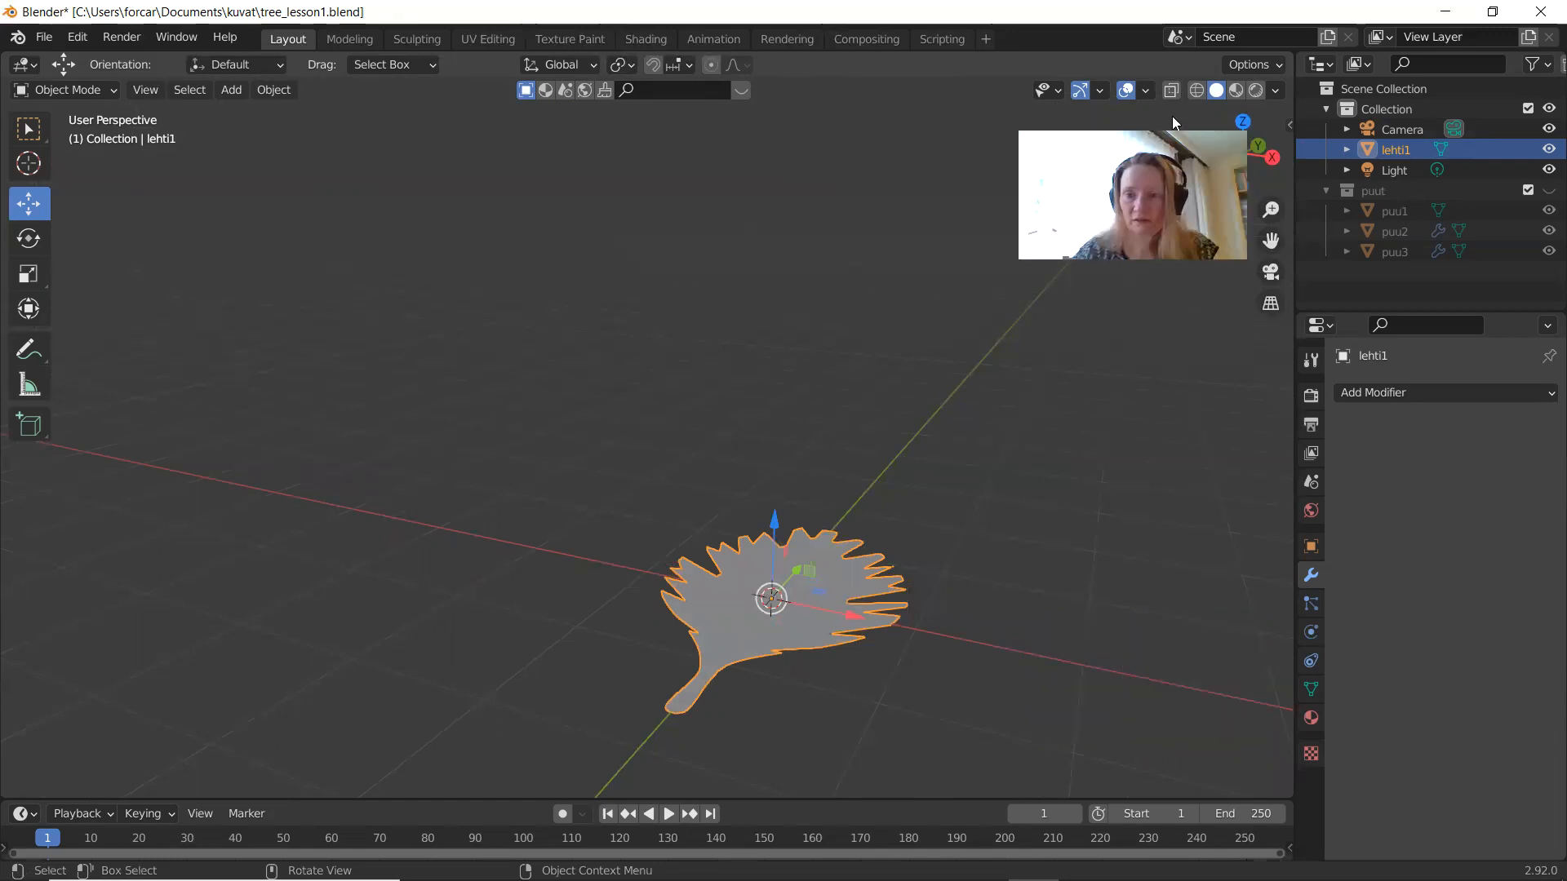
click(1416, 391)
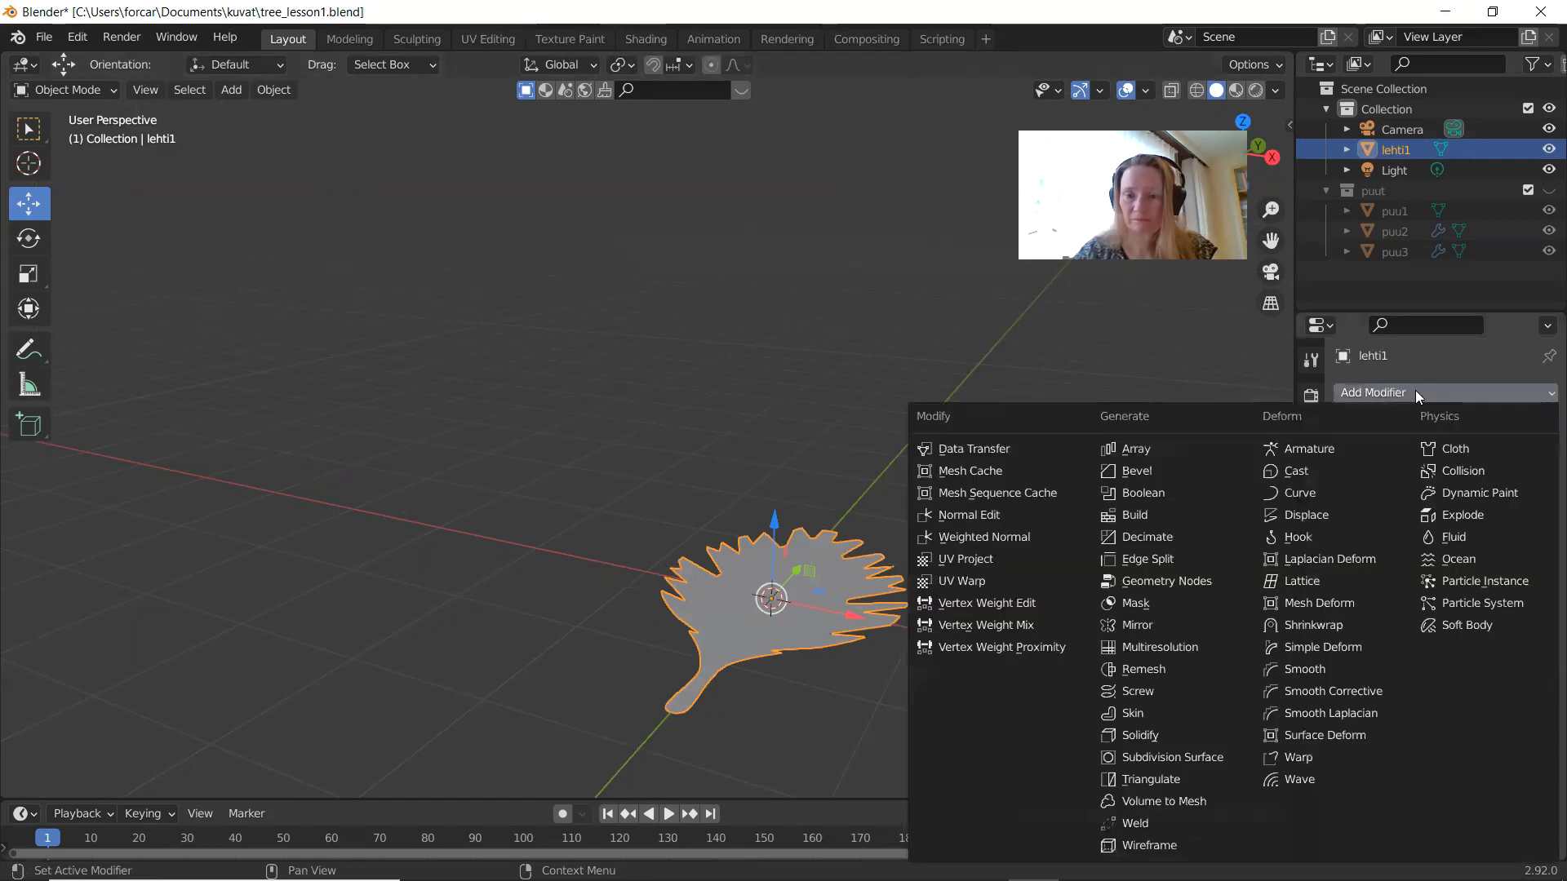
click(1160, 736)
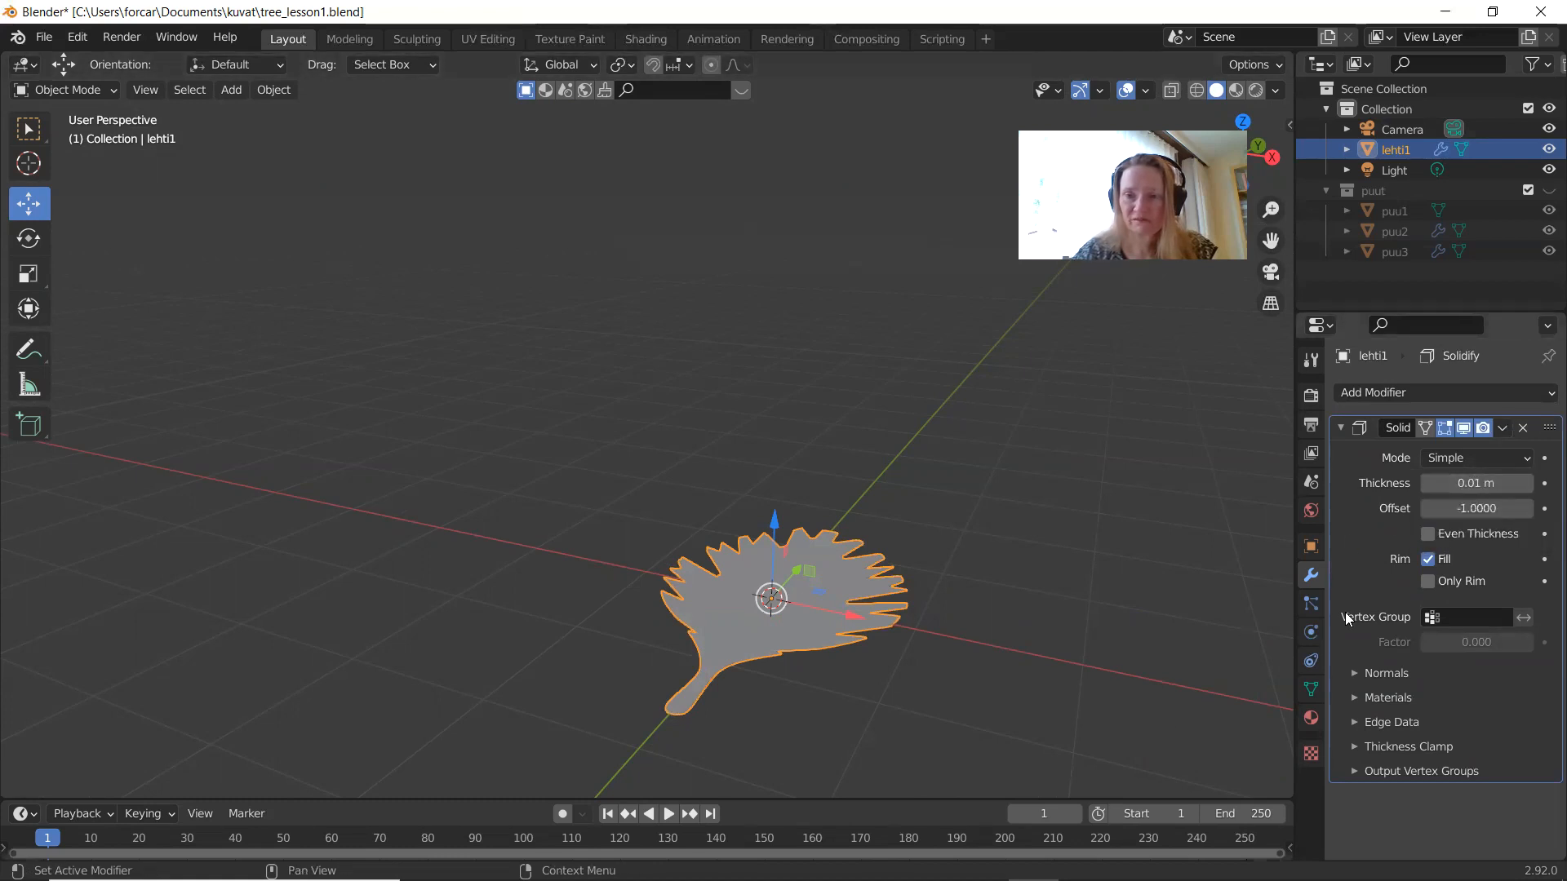
click(1427, 534)
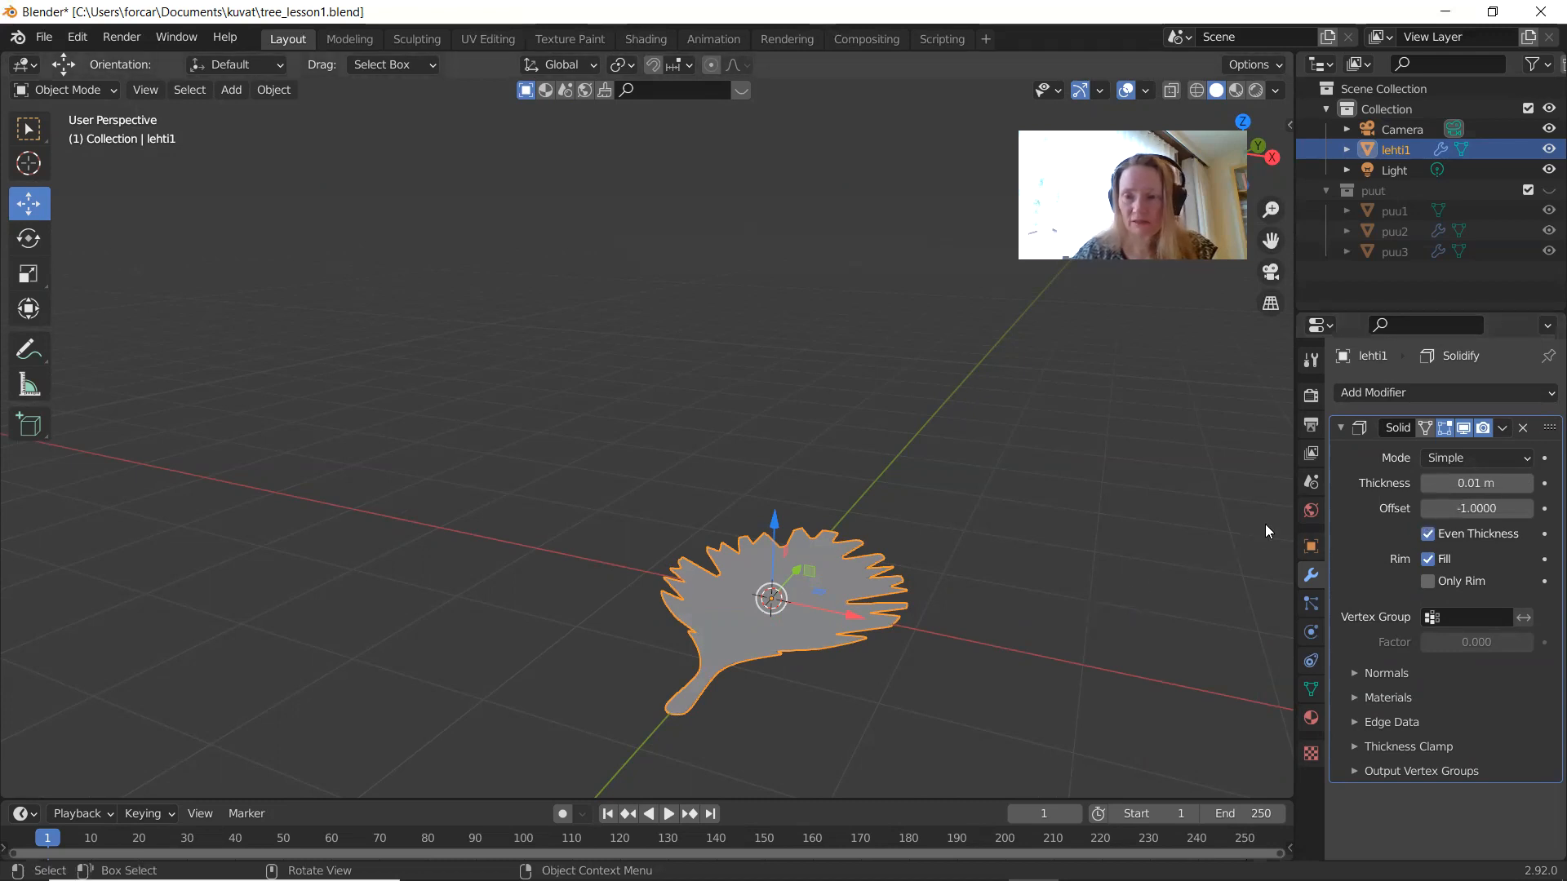
click(1354, 671)
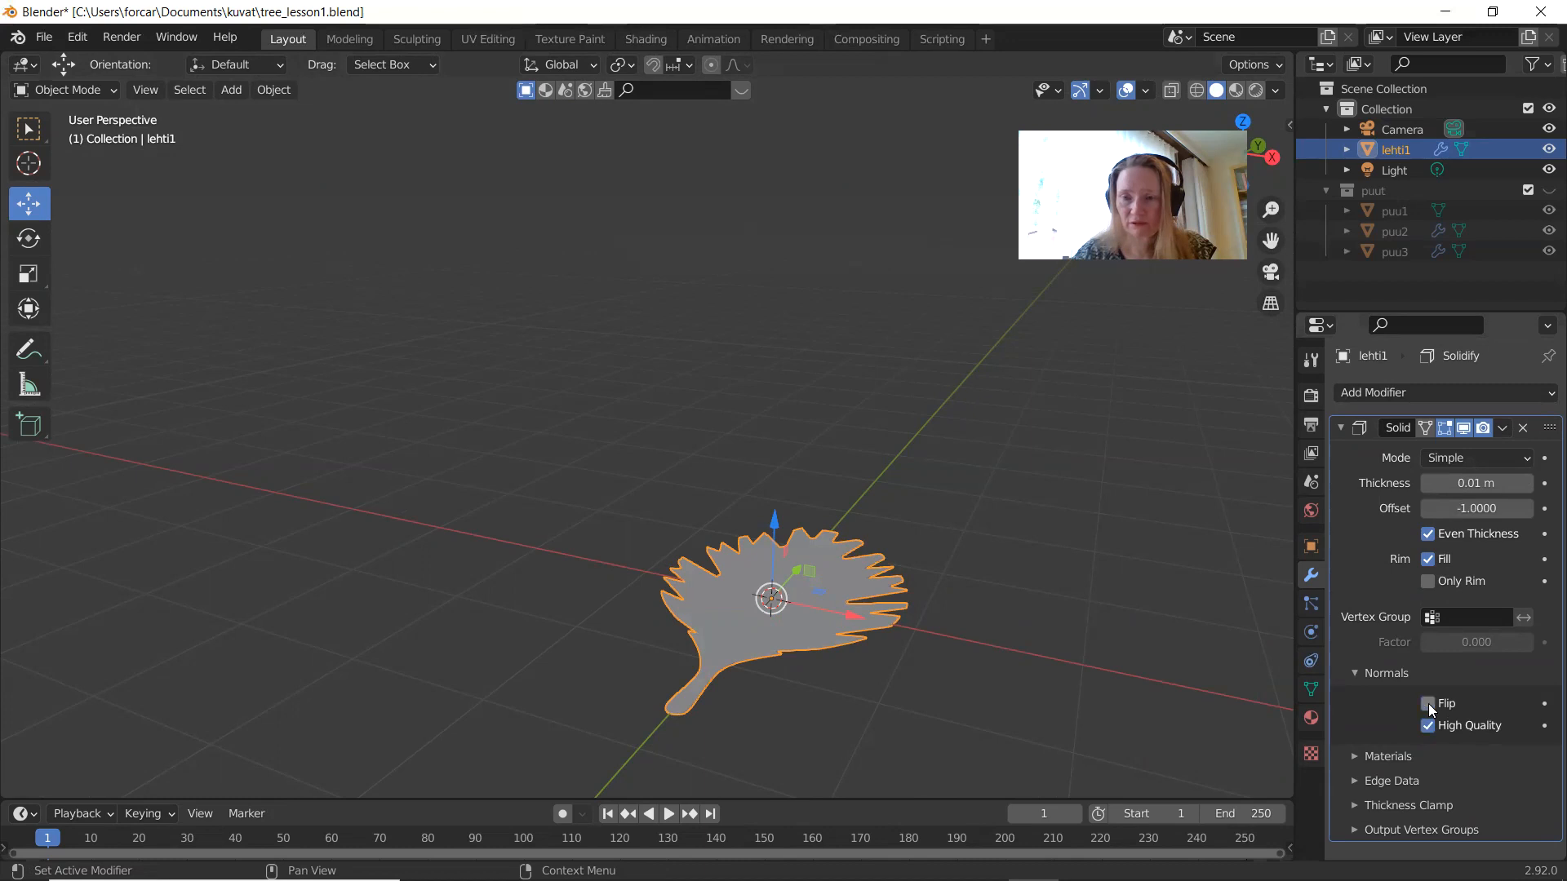
Step: Try applying the Solidify modifier to lehti1 and undo the application
click(1503, 428)
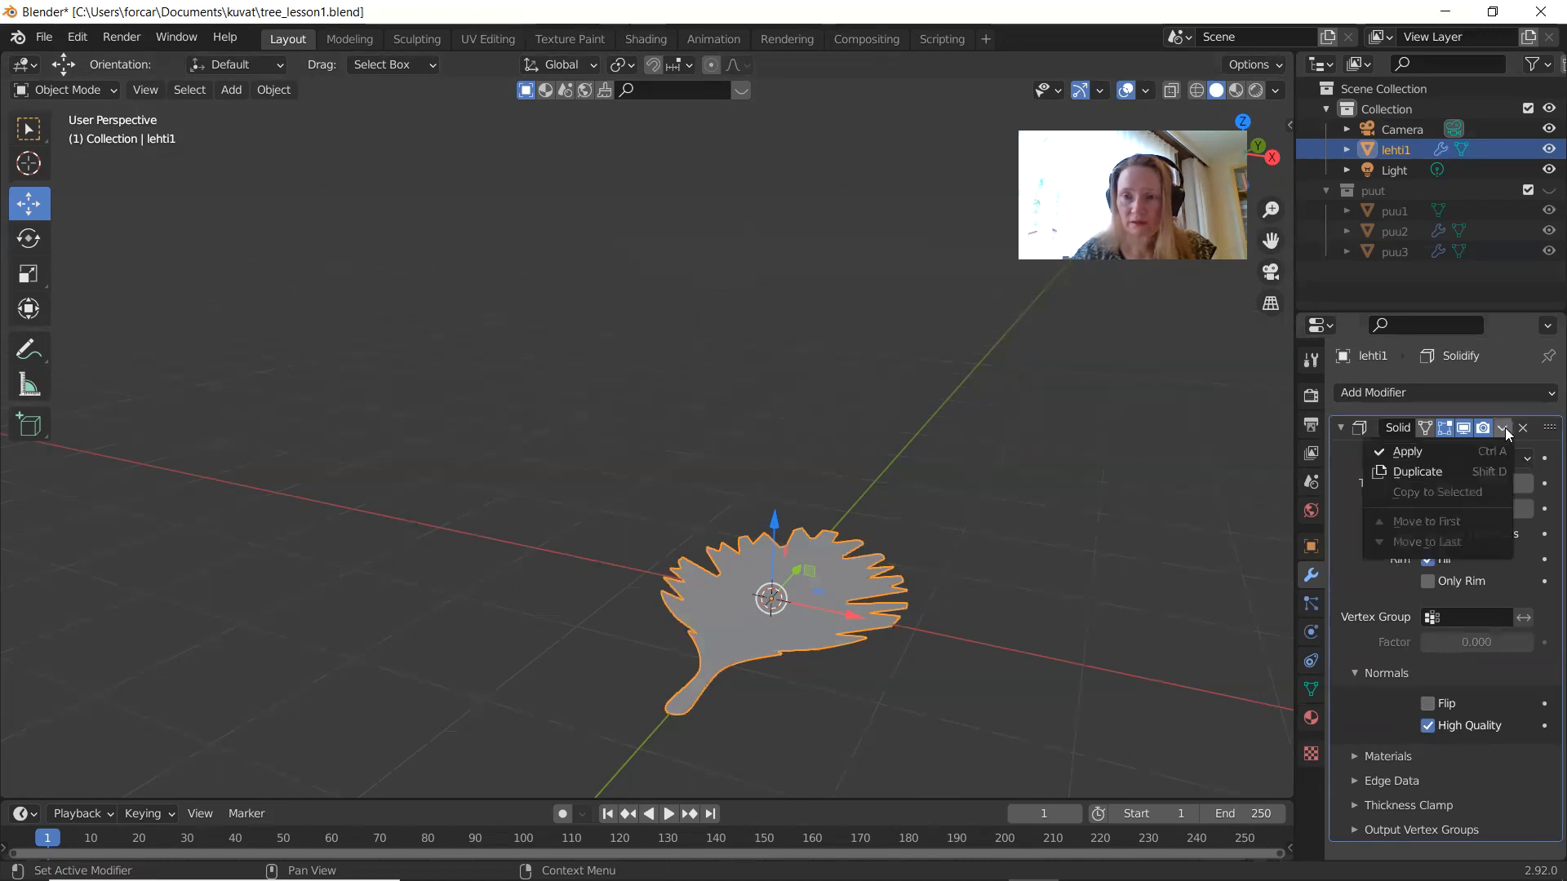
click(1455, 446)
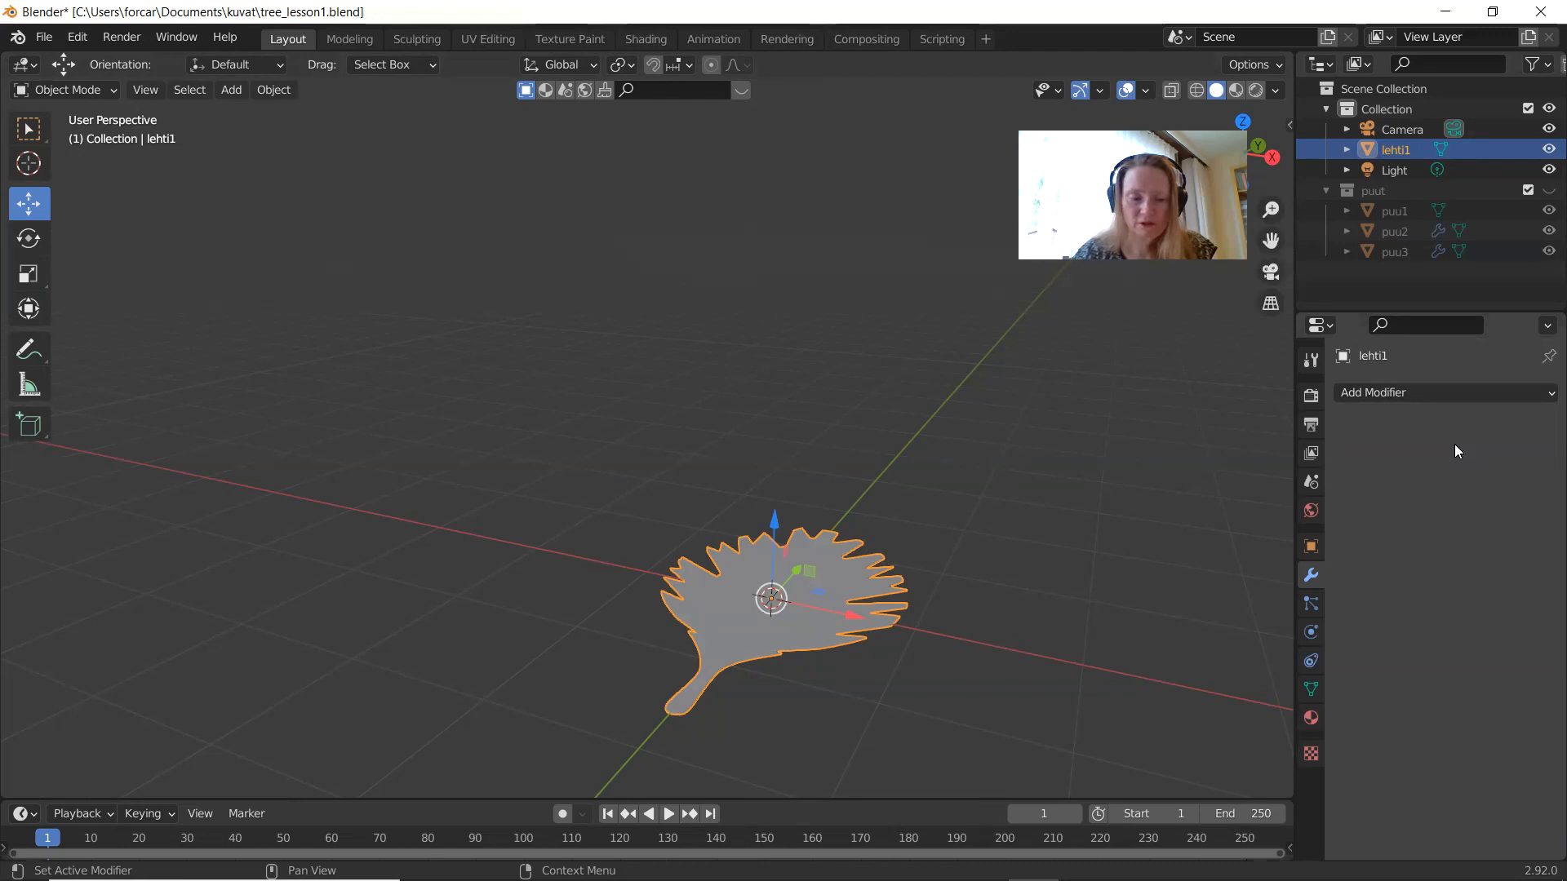
key(ctrl+z)
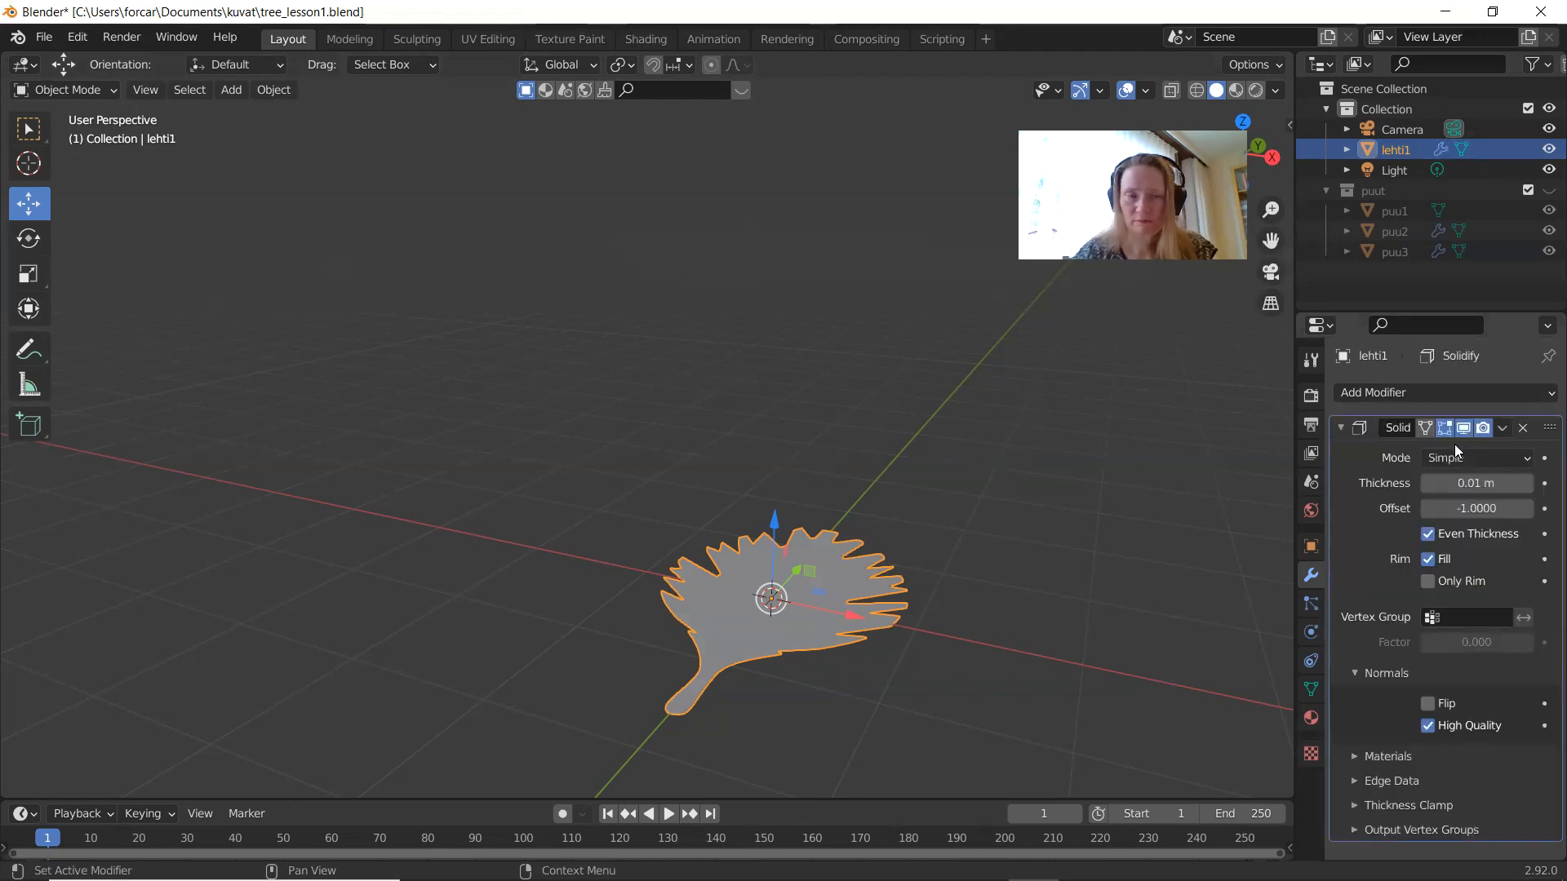
Step: Duplicate lehti1, move the copy away from the original along negative X, and scale it down to roughly half size
key(shift+d)
right_click(768, 626)
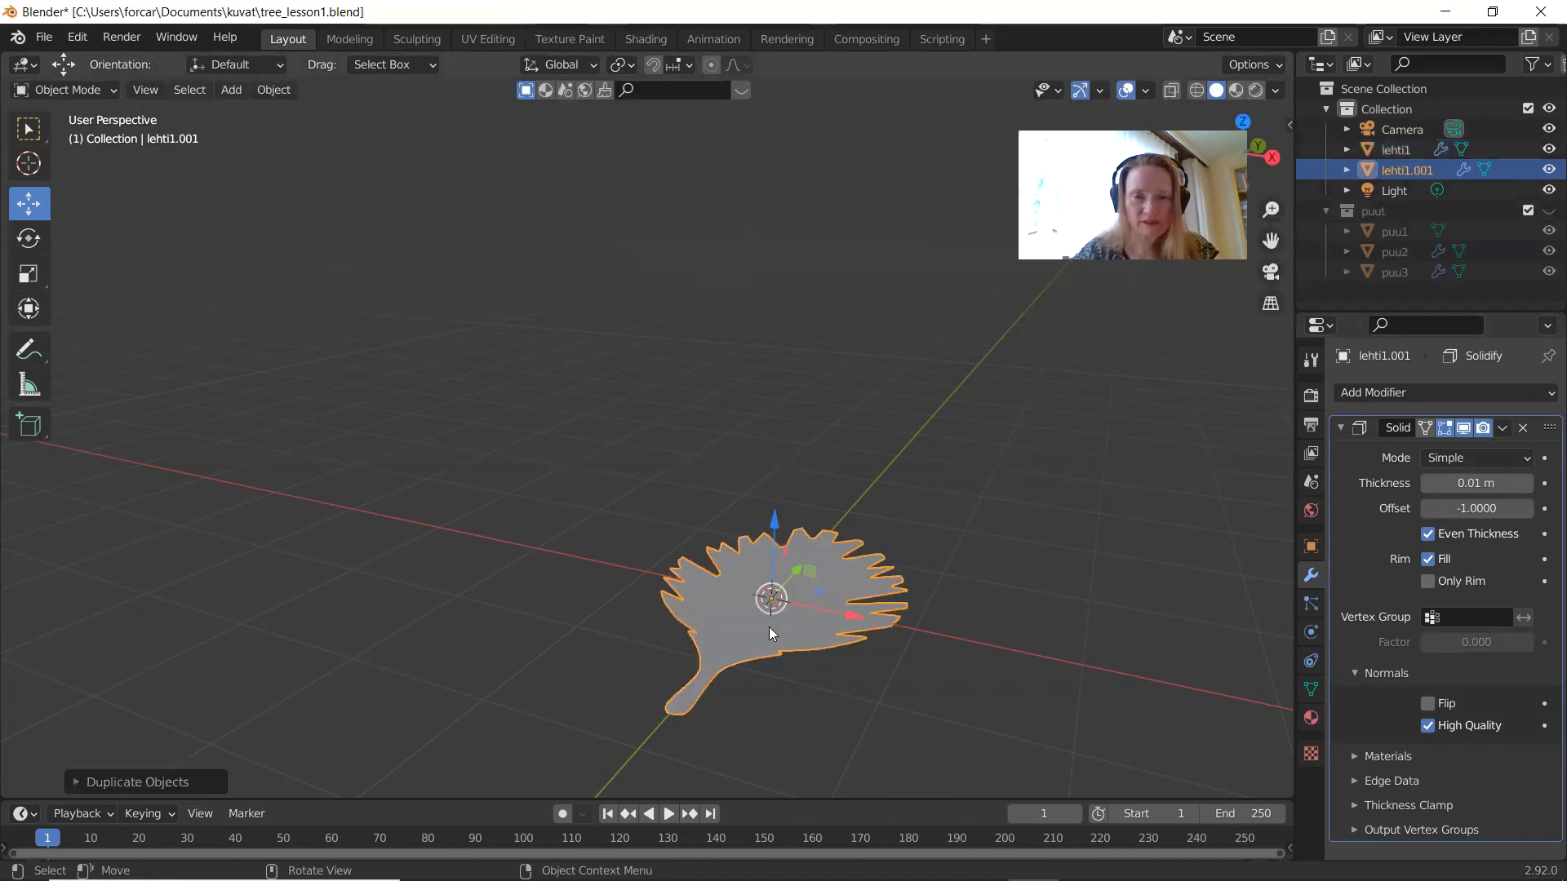
drag(852, 609, 446, 524)
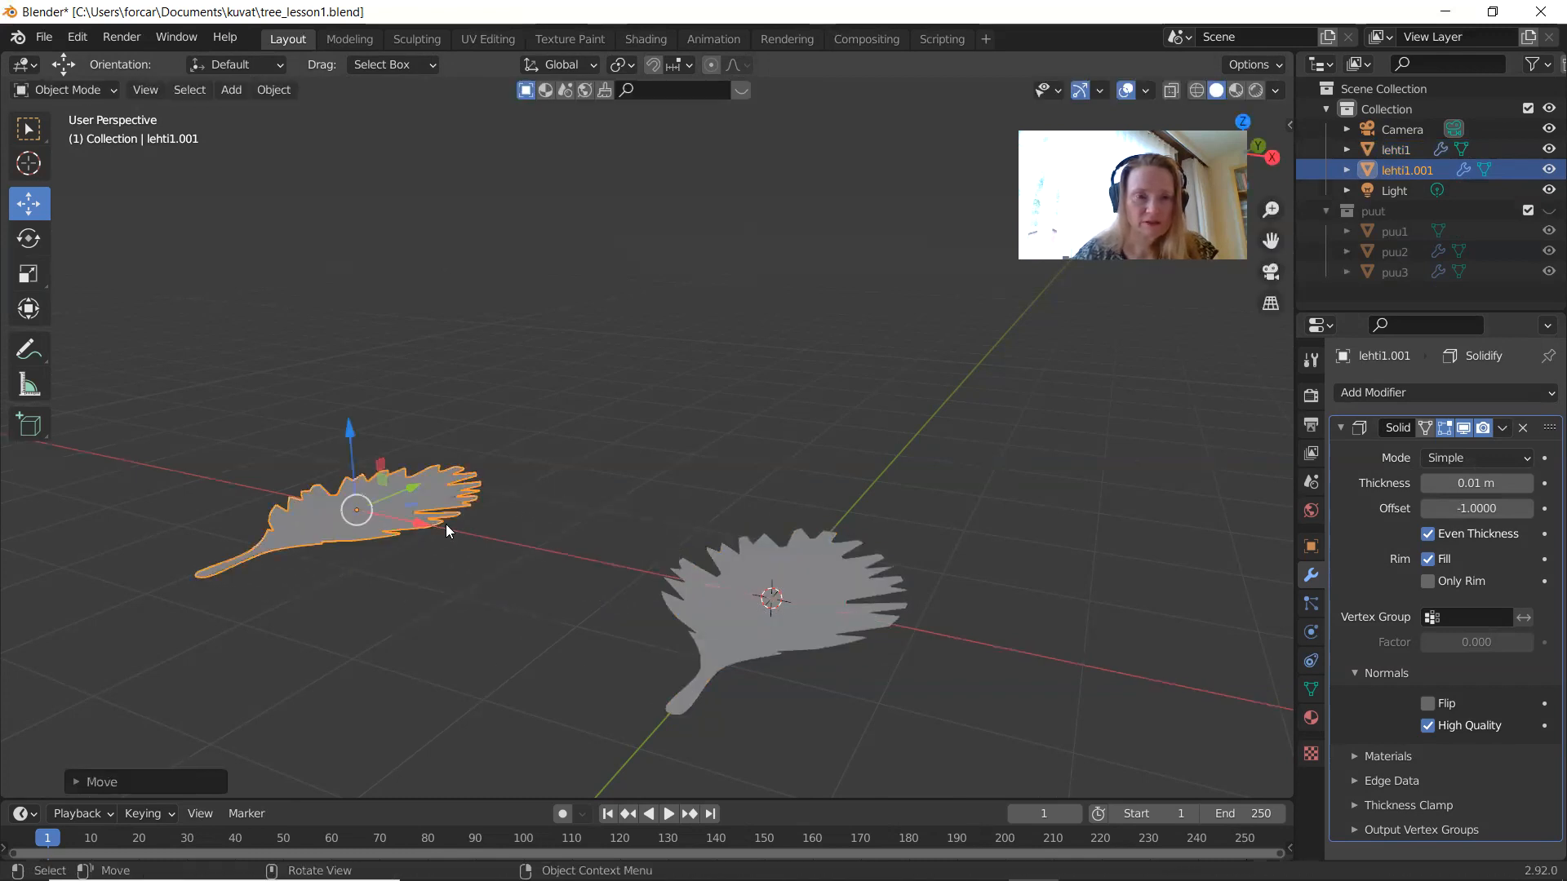
key(s)
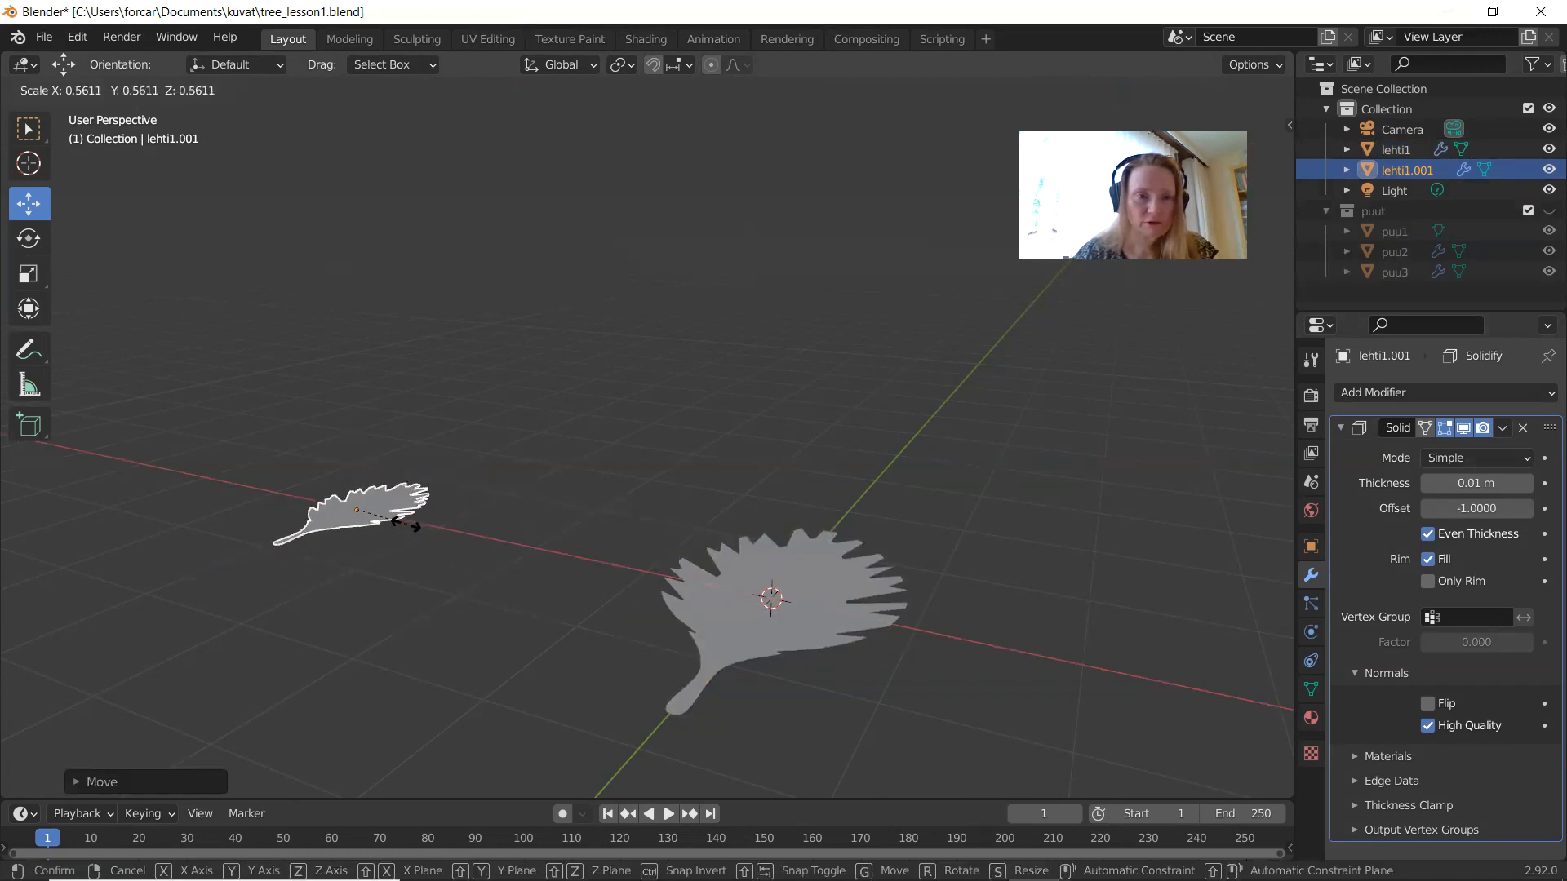
click(397, 524)
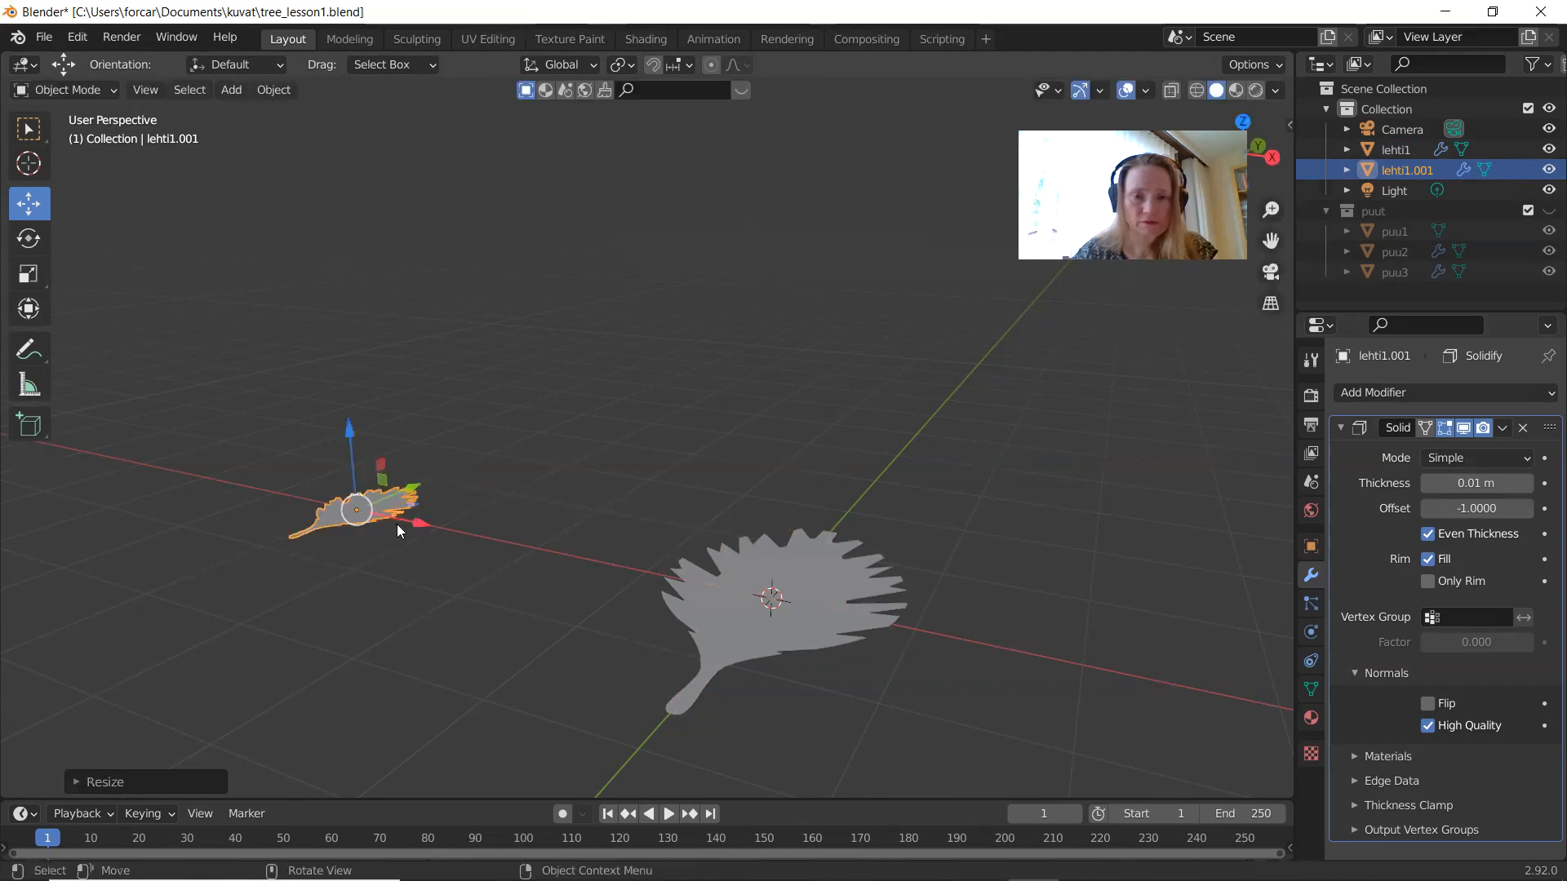
Step: Apply the Solidify modifier on the original leaf lehti1
click(741, 650)
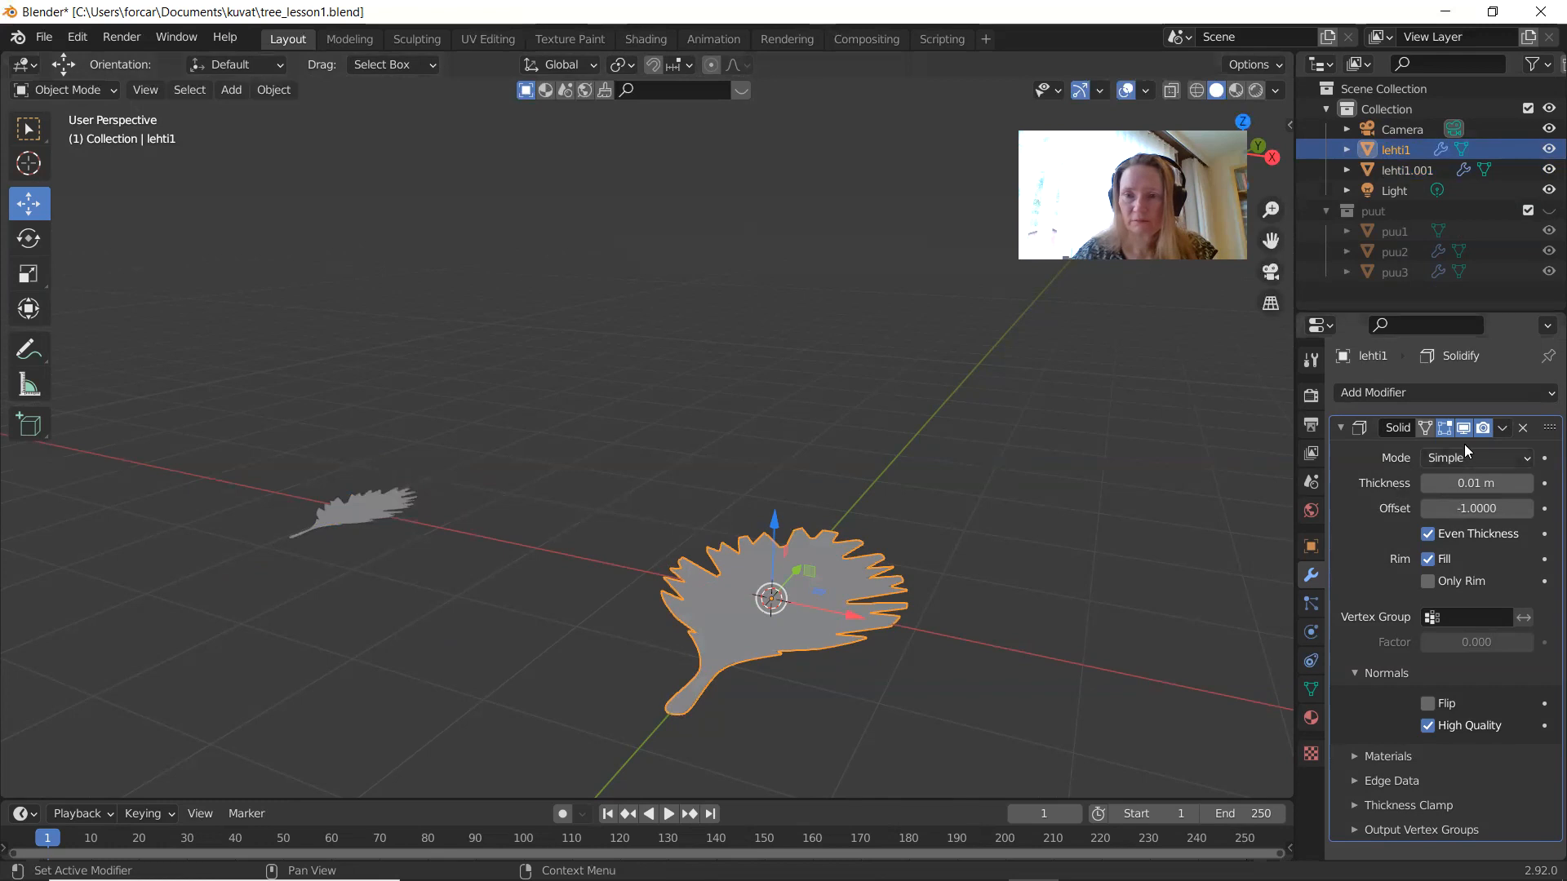
click(1503, 428)
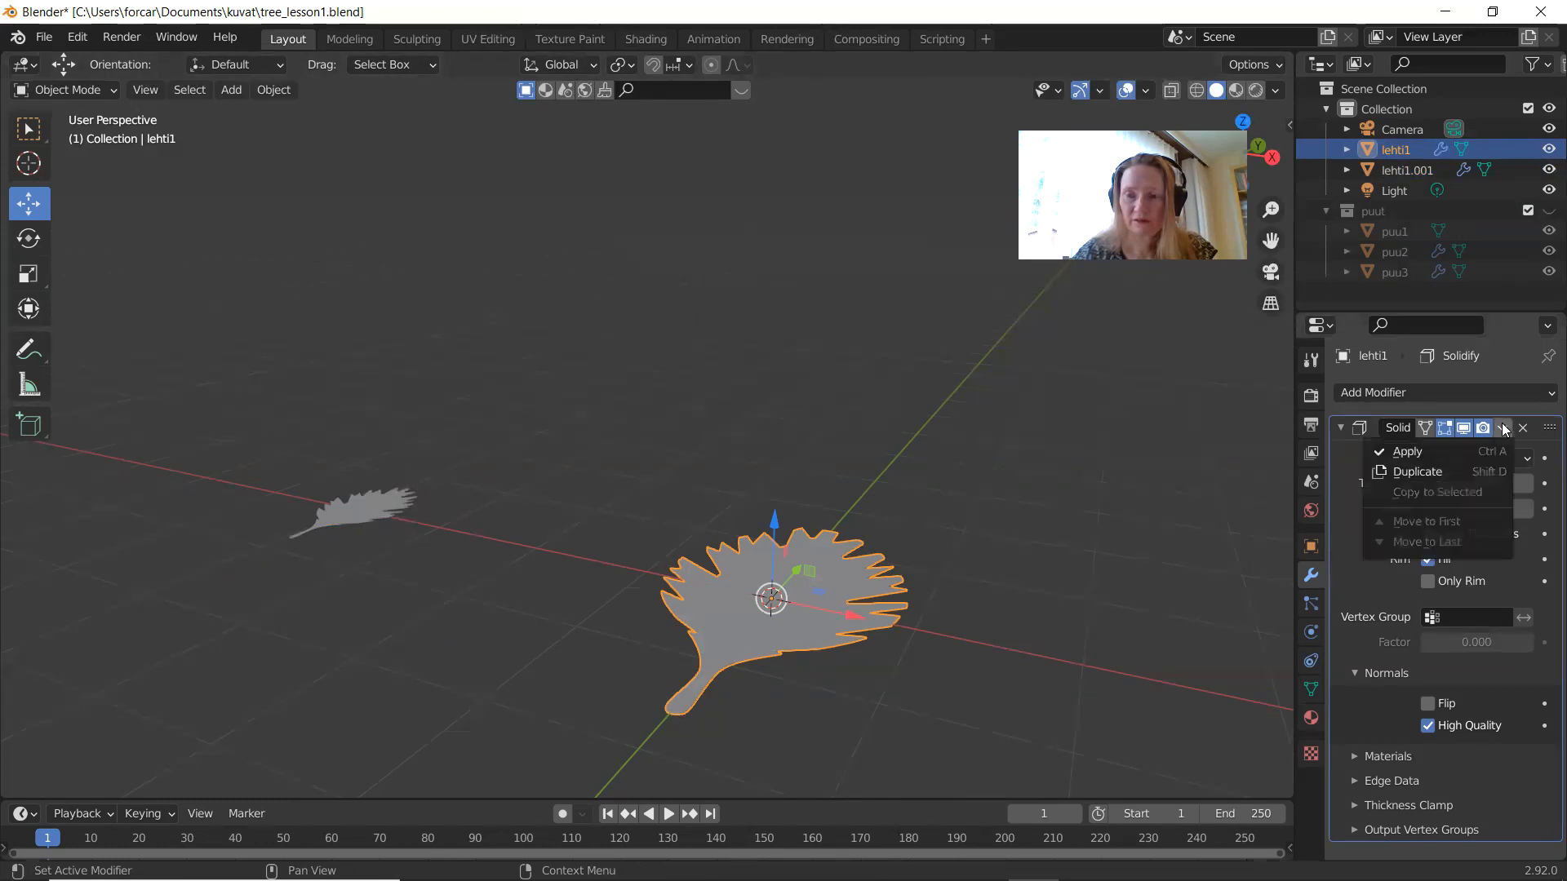
click(1445, 449)
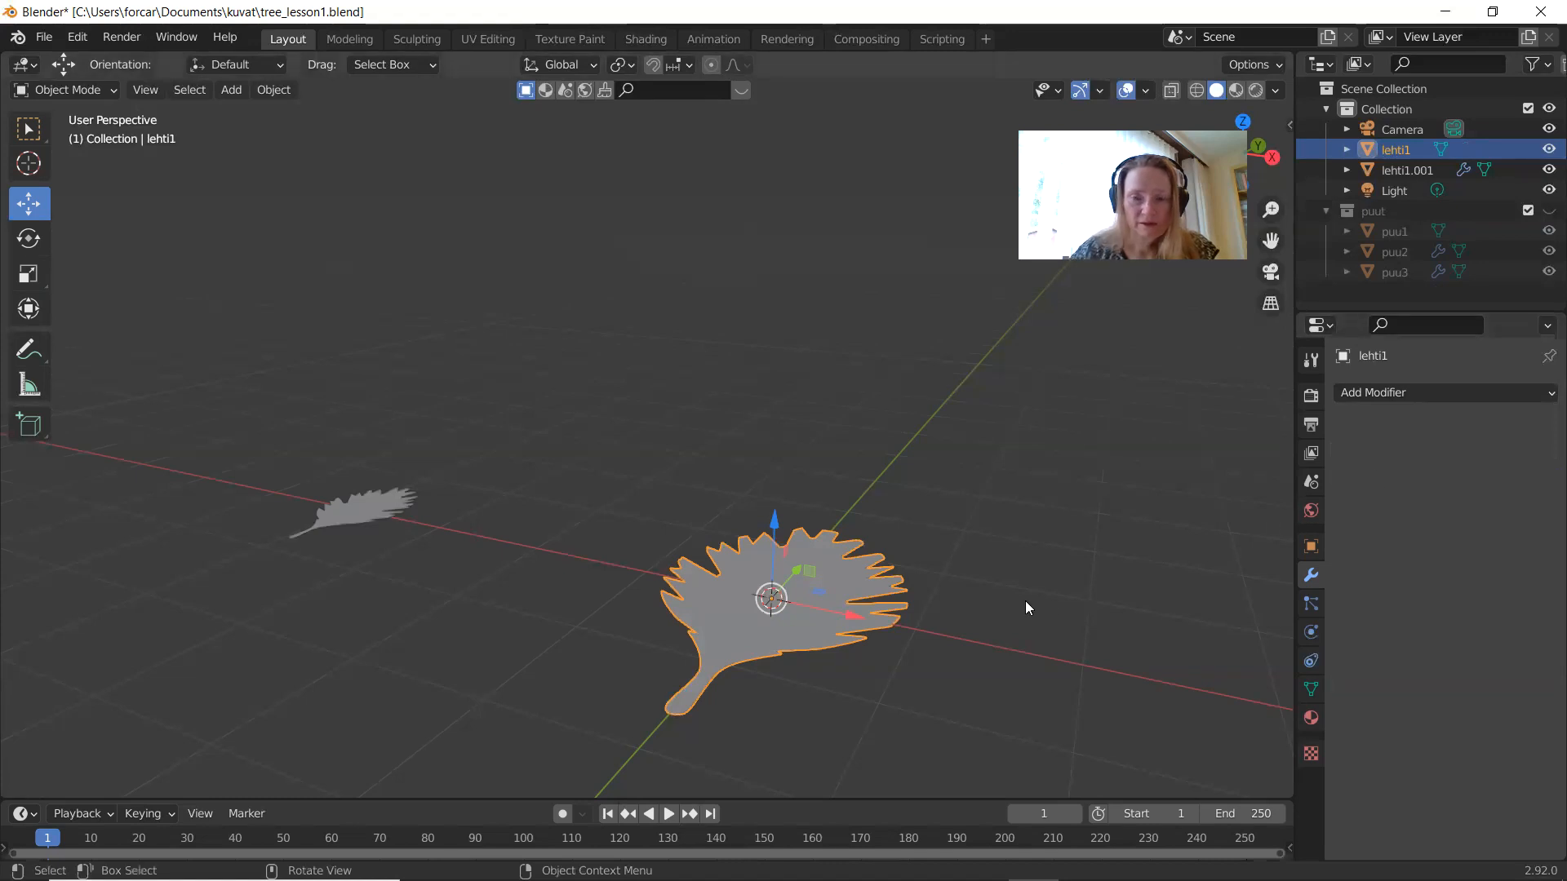
Step: Show the viewport in rendered shading and create a new material for lehti1
click(1310, 718)
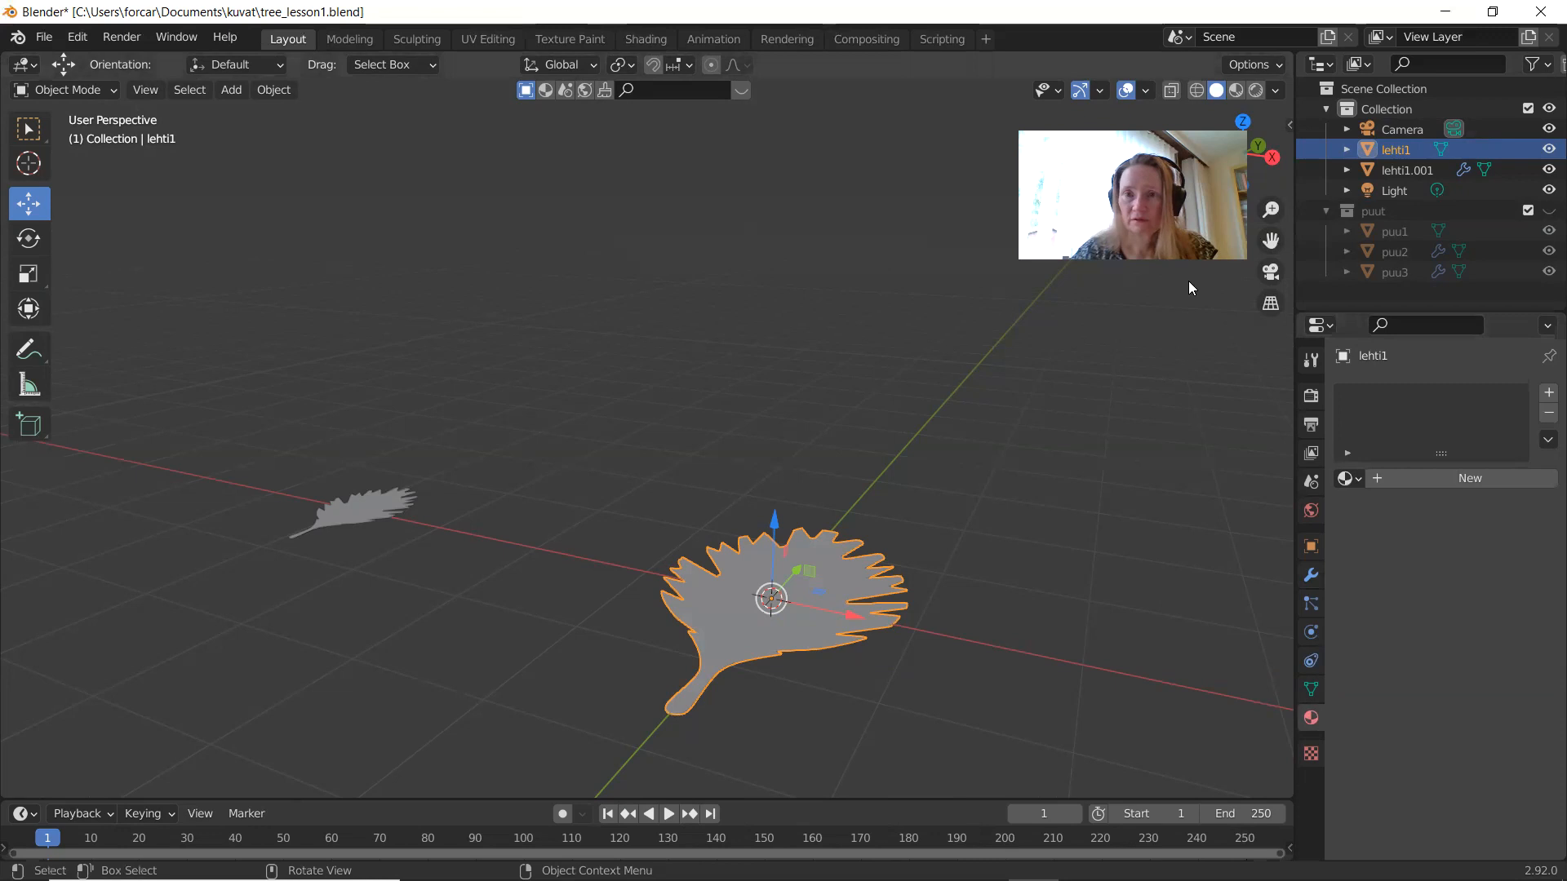
click(1256, 89)
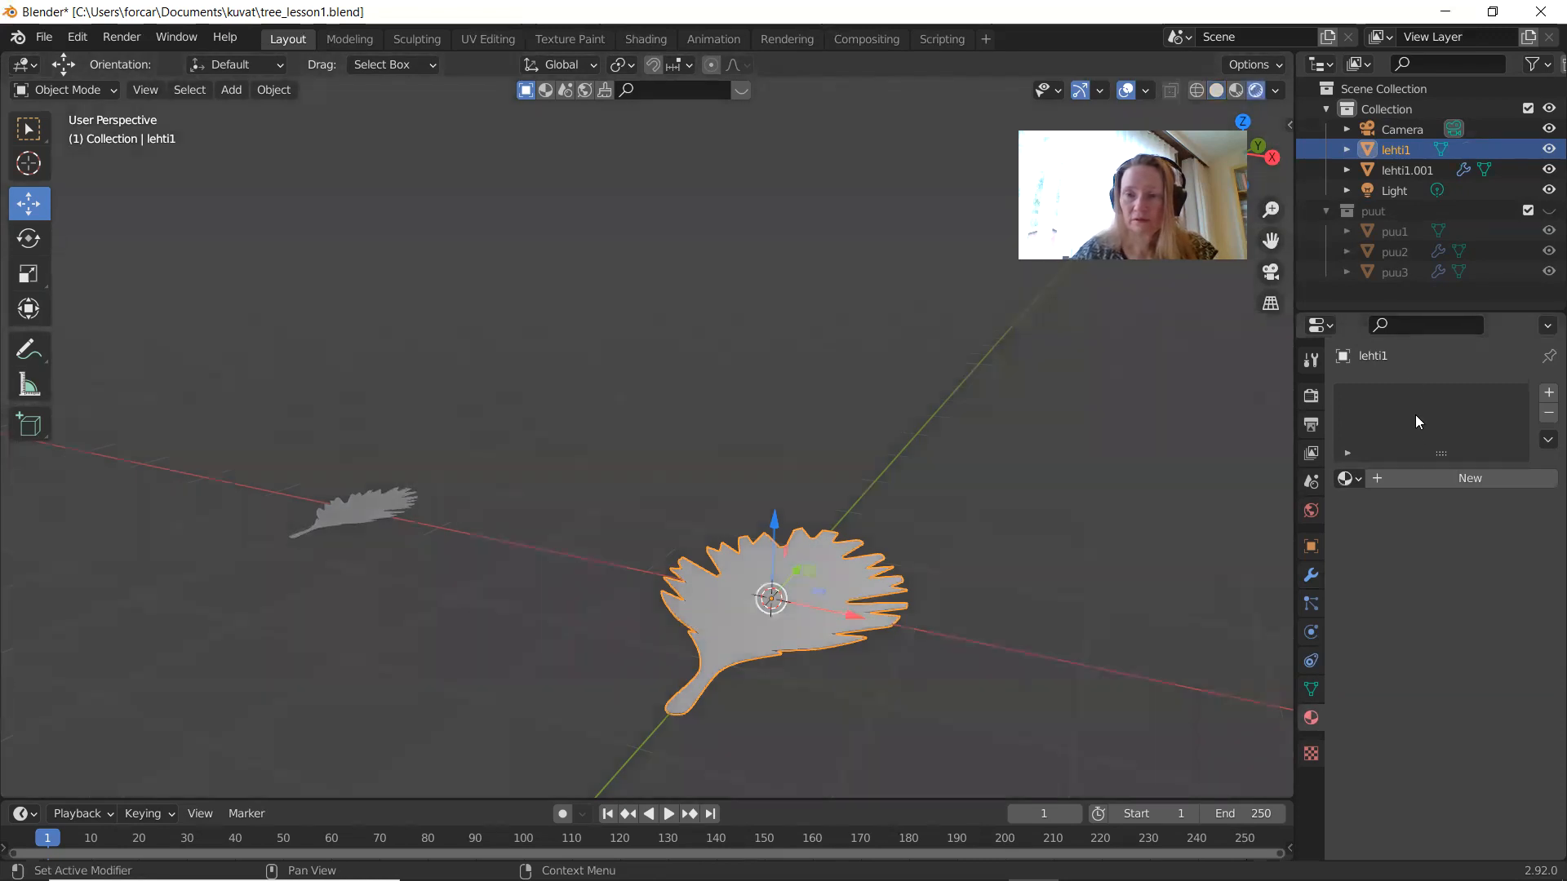
click(1416, 480)
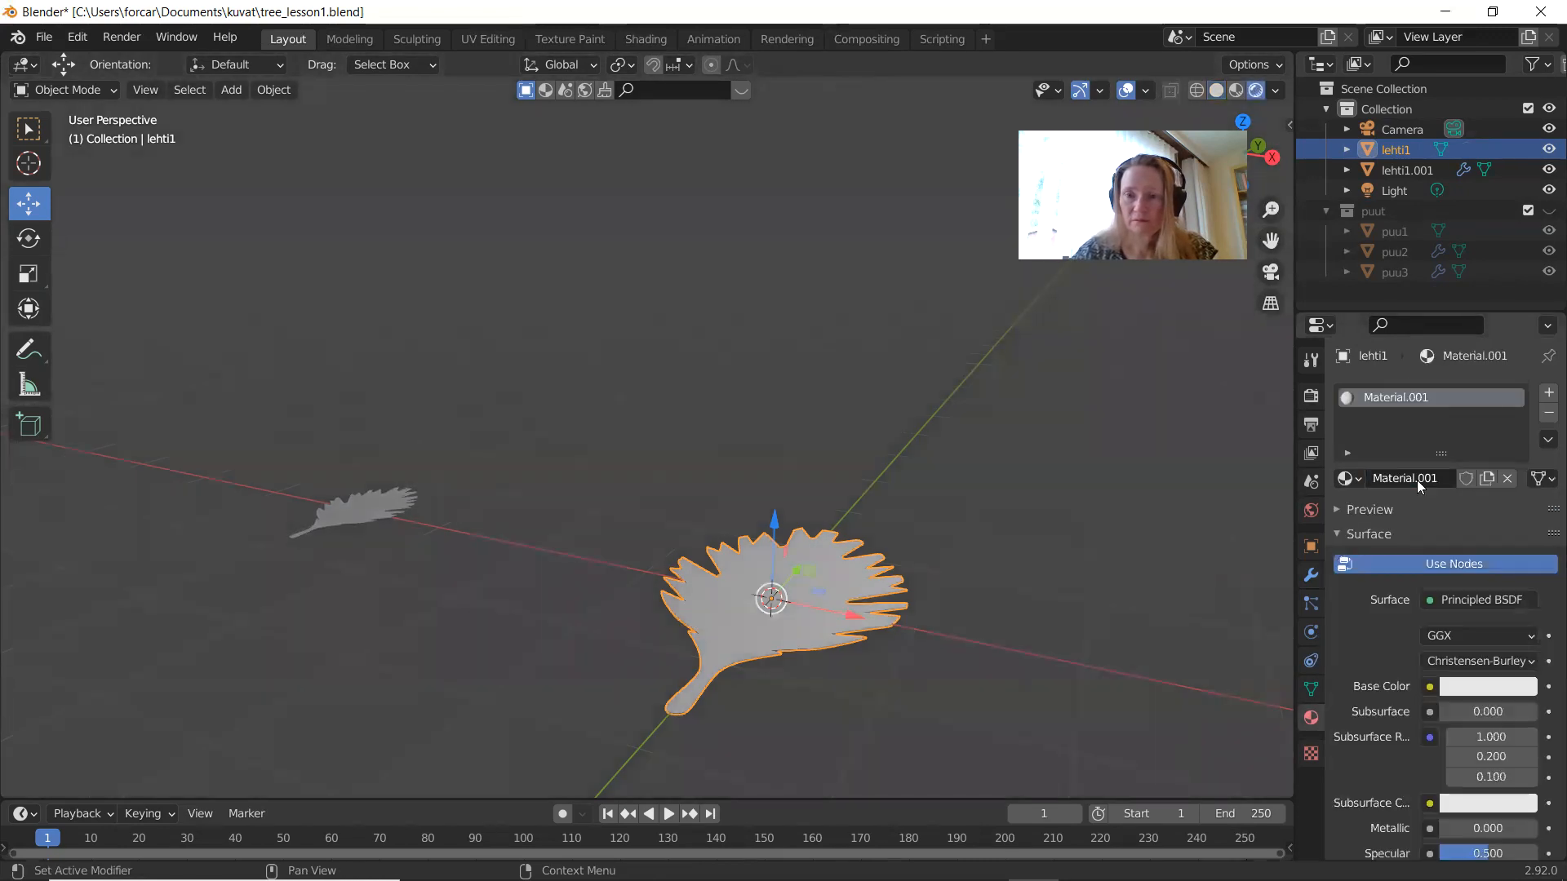
Step: Set the leaf material's Base Color to a darkened green with hue about 0.287 and saturation about 0.856
click(1488, 687)
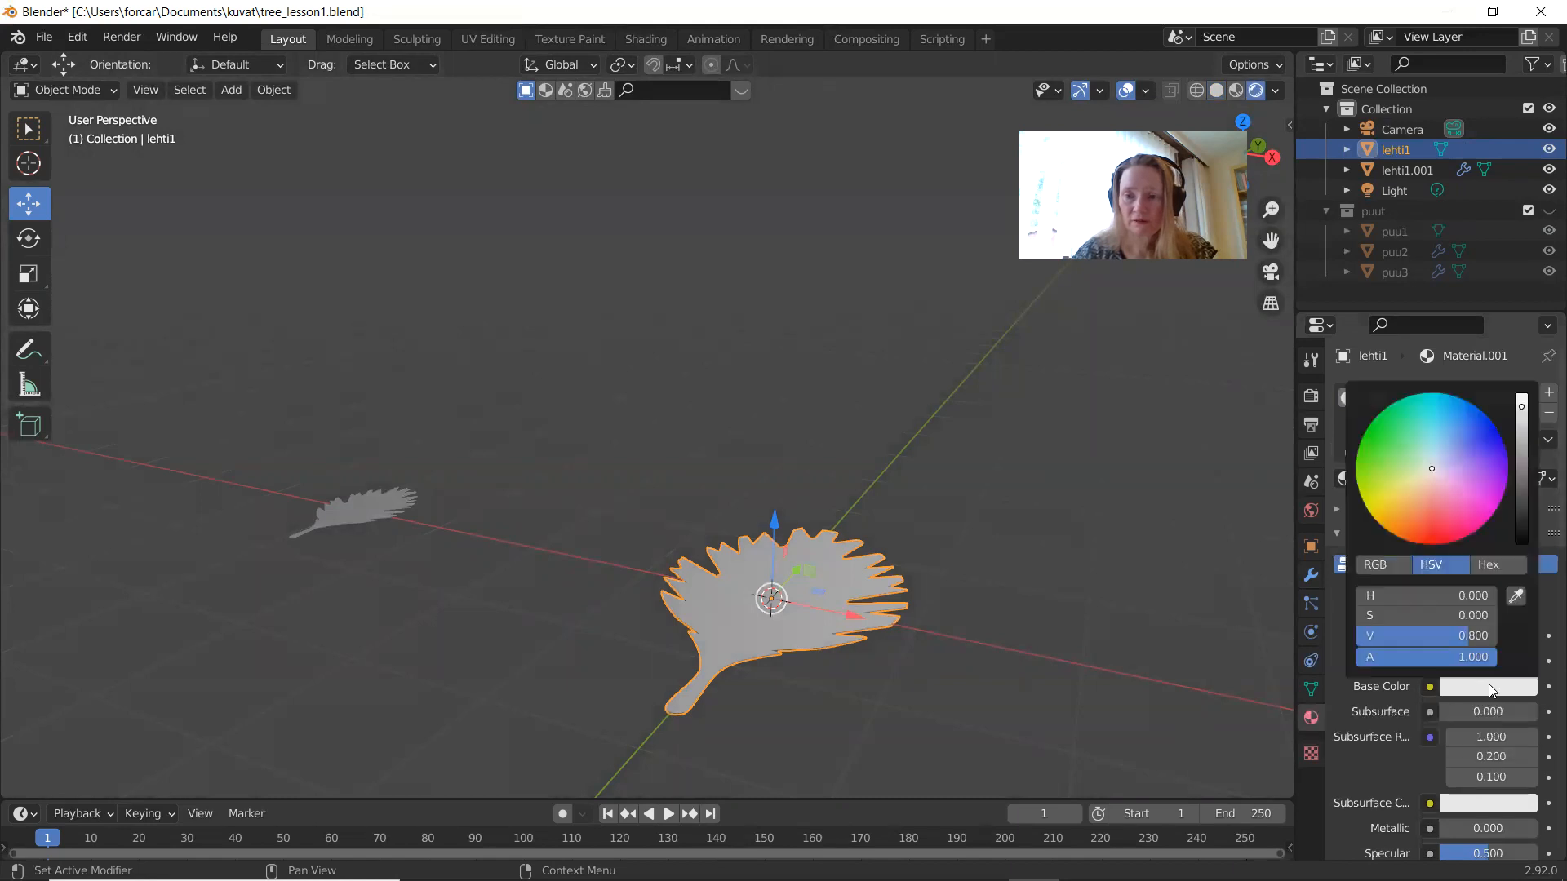
click(1385, 460)
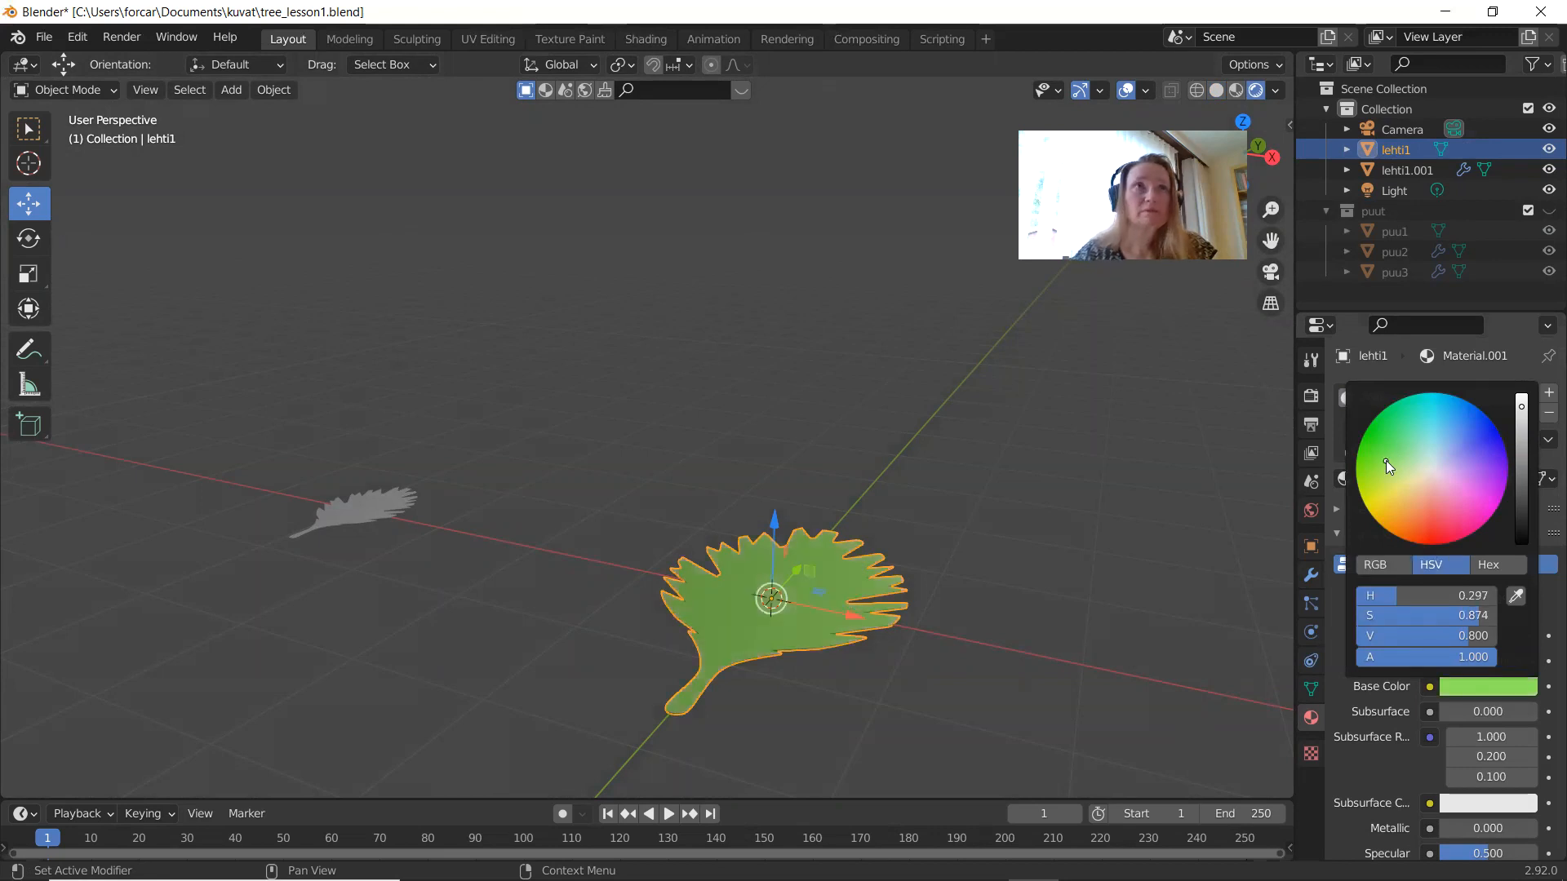
click(1521, 440)
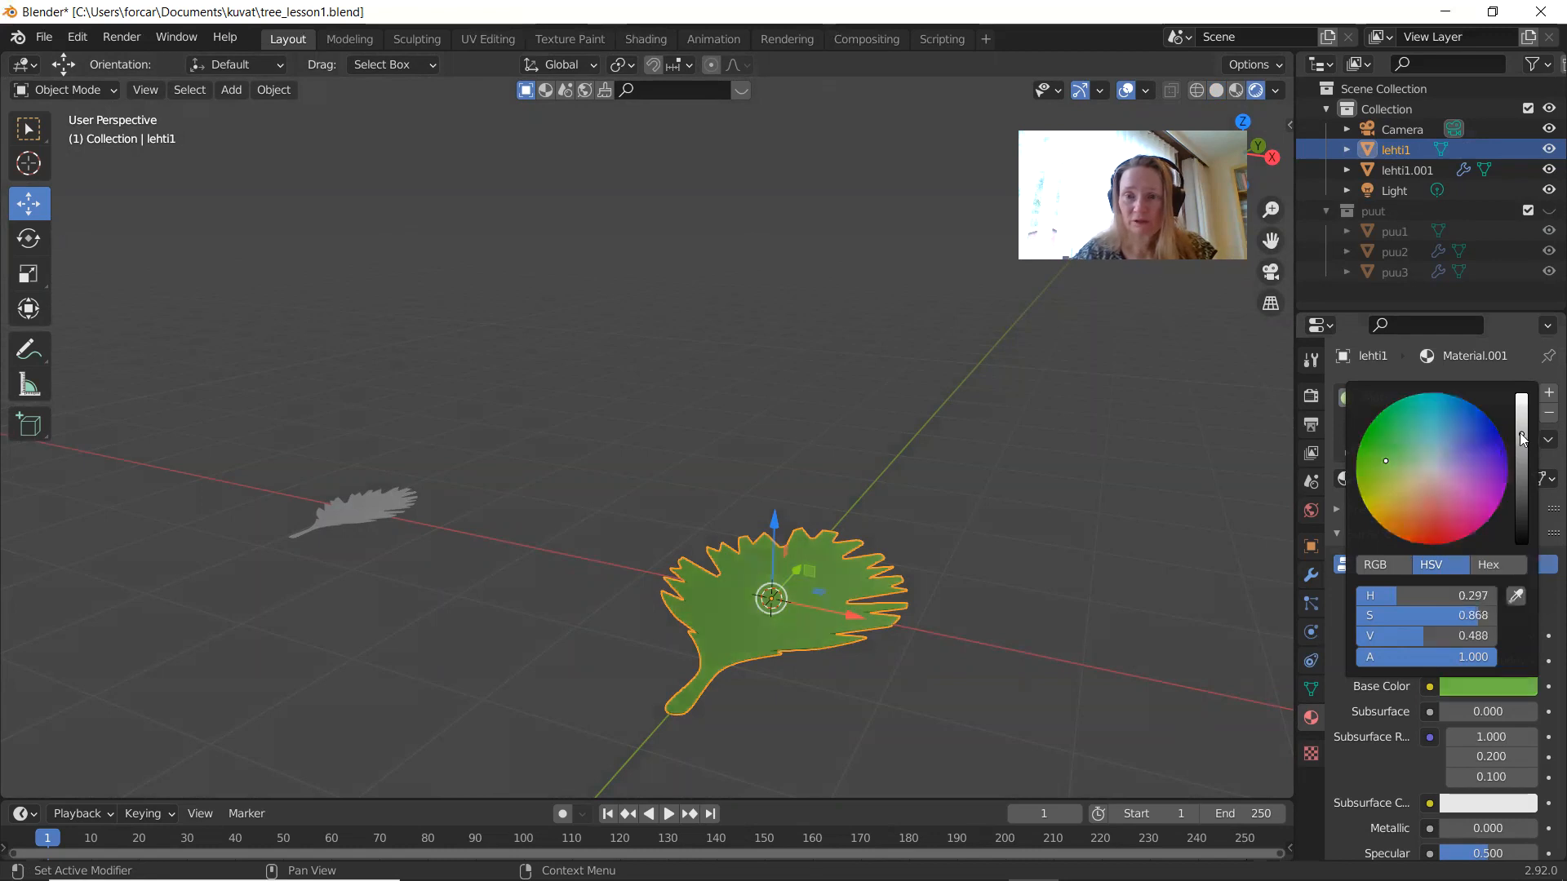
click(1388, 482)
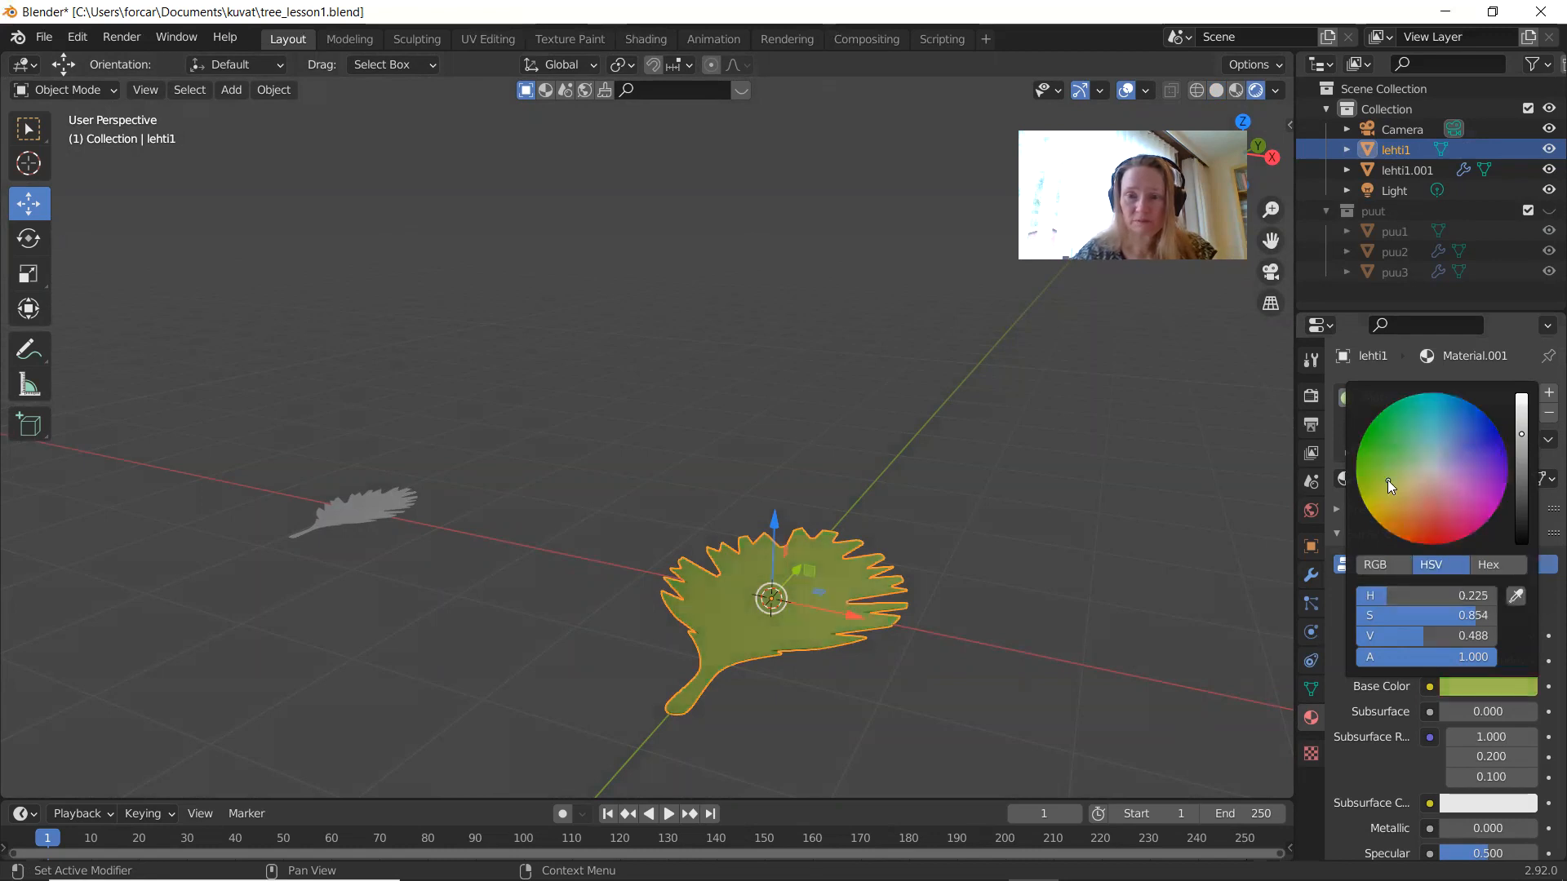
click(1387, 466)
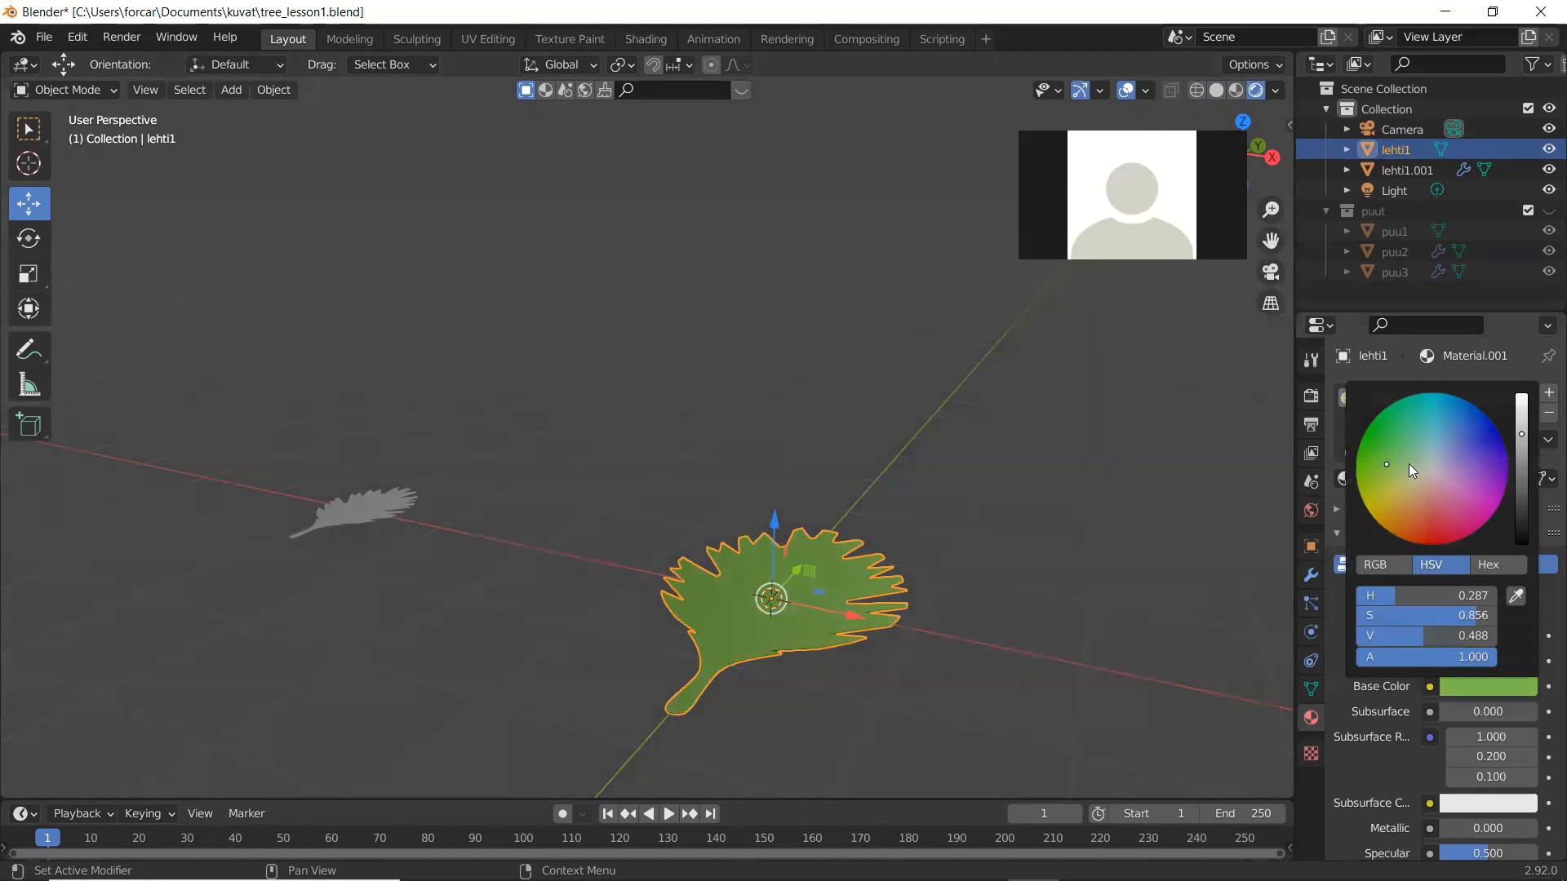
click(1523, 444)
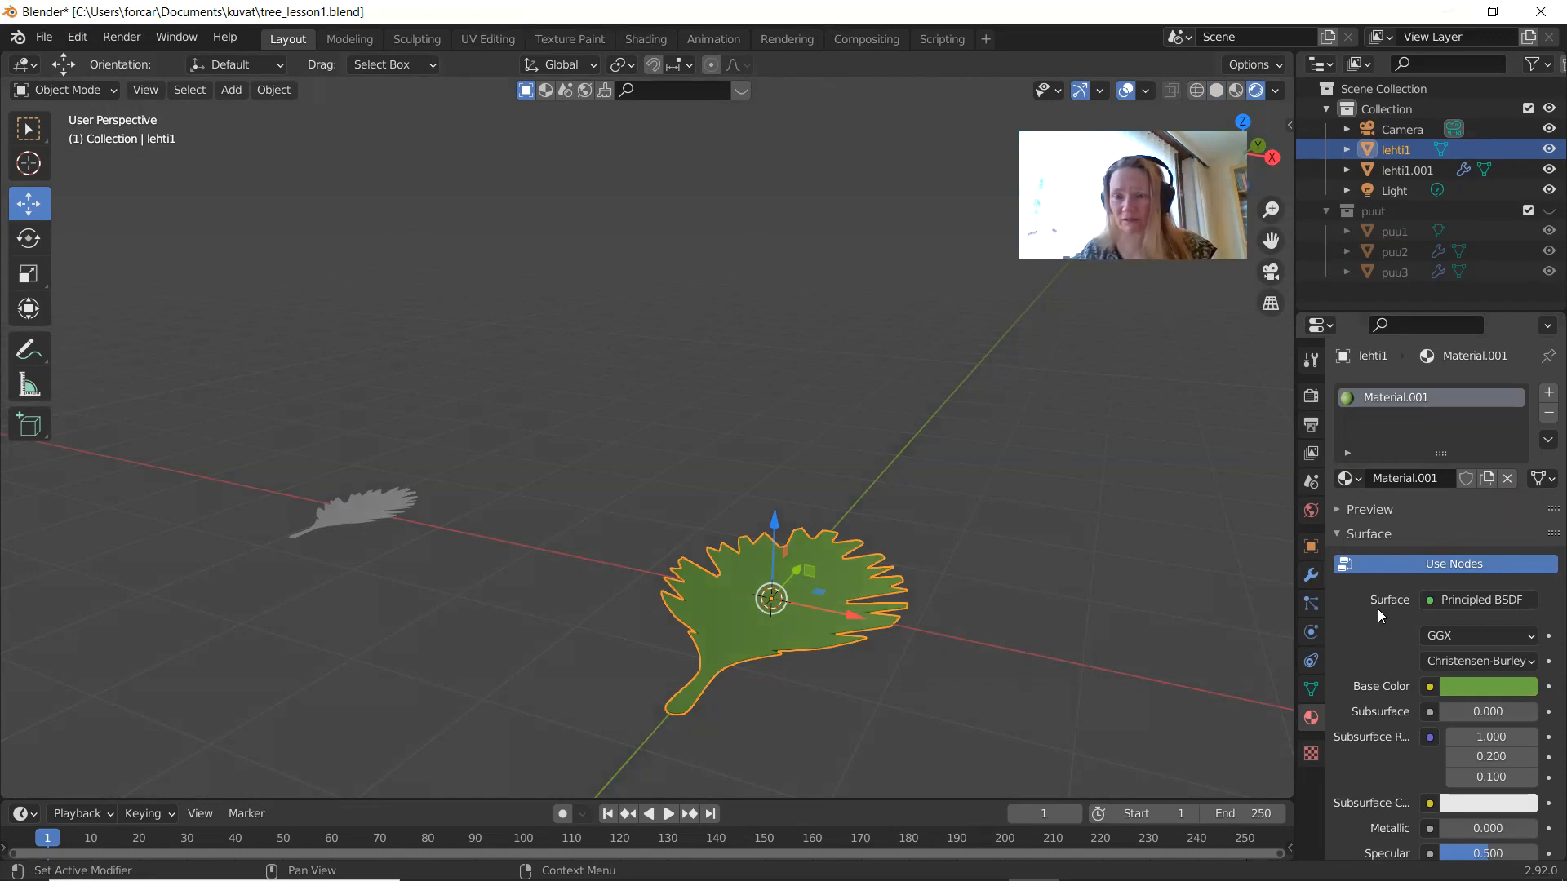
Step: Lower the leaf material's Specular to about 0.202
scroll(1377, 609, down, 7)
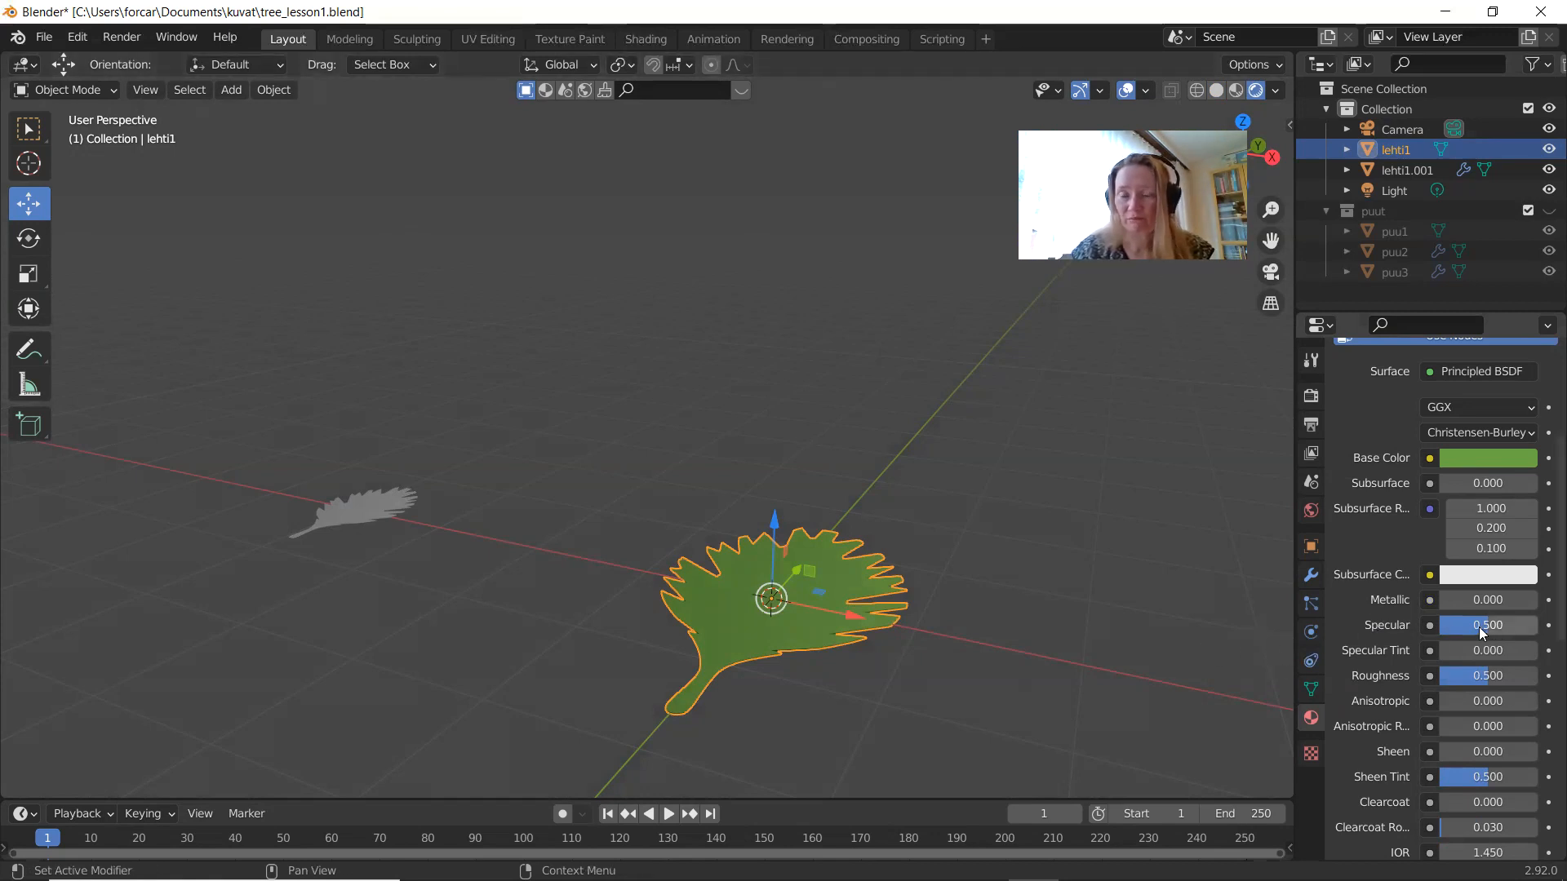
drag(1487, 625, 1459, 625)
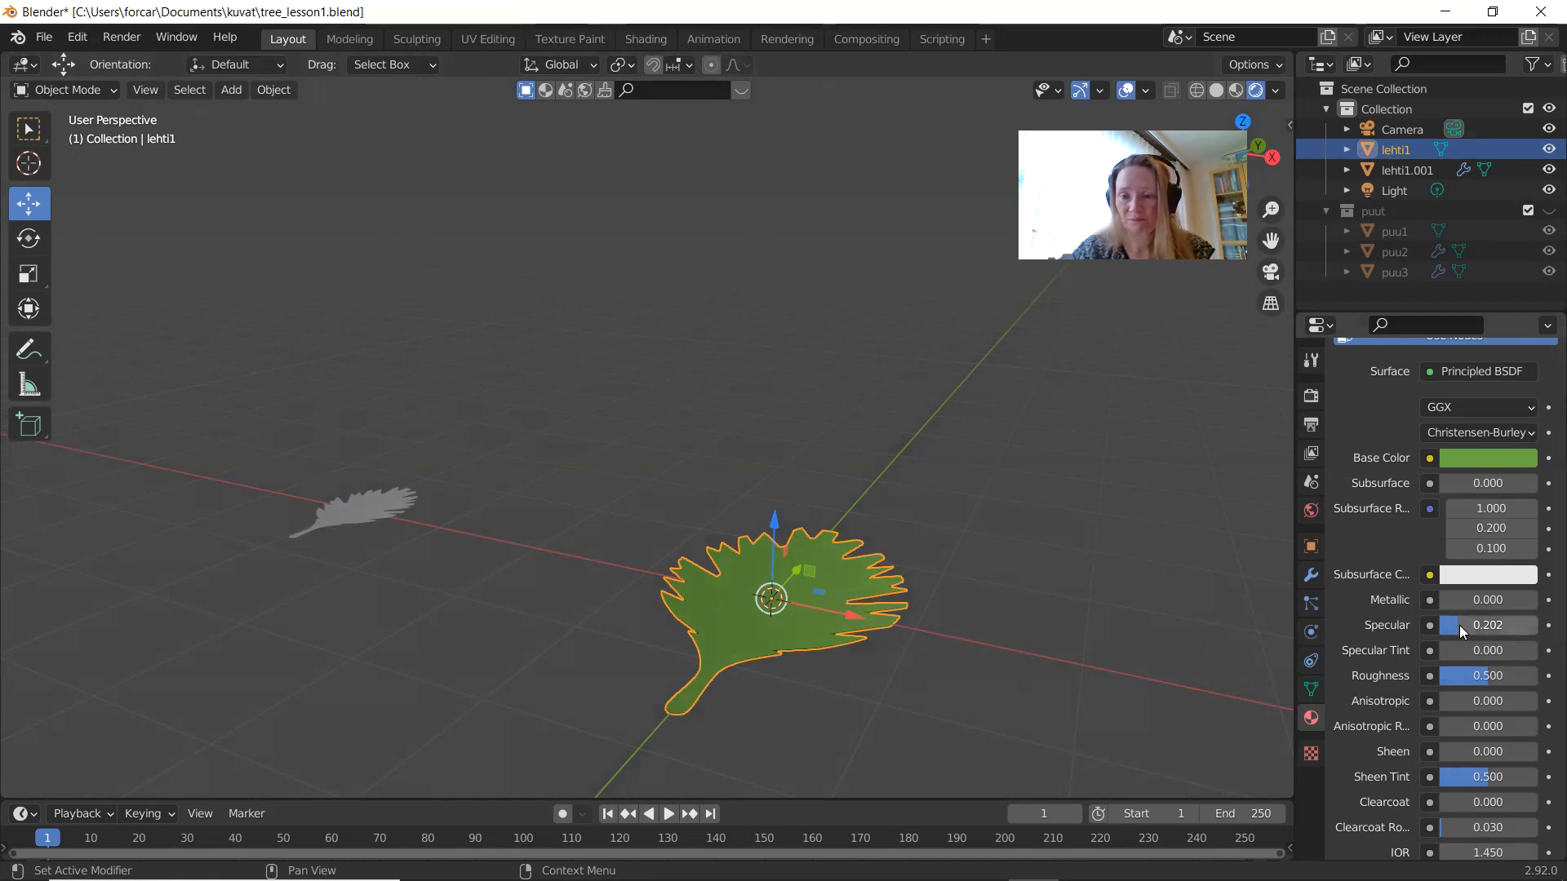
scroll(1400, 679, down, 5)
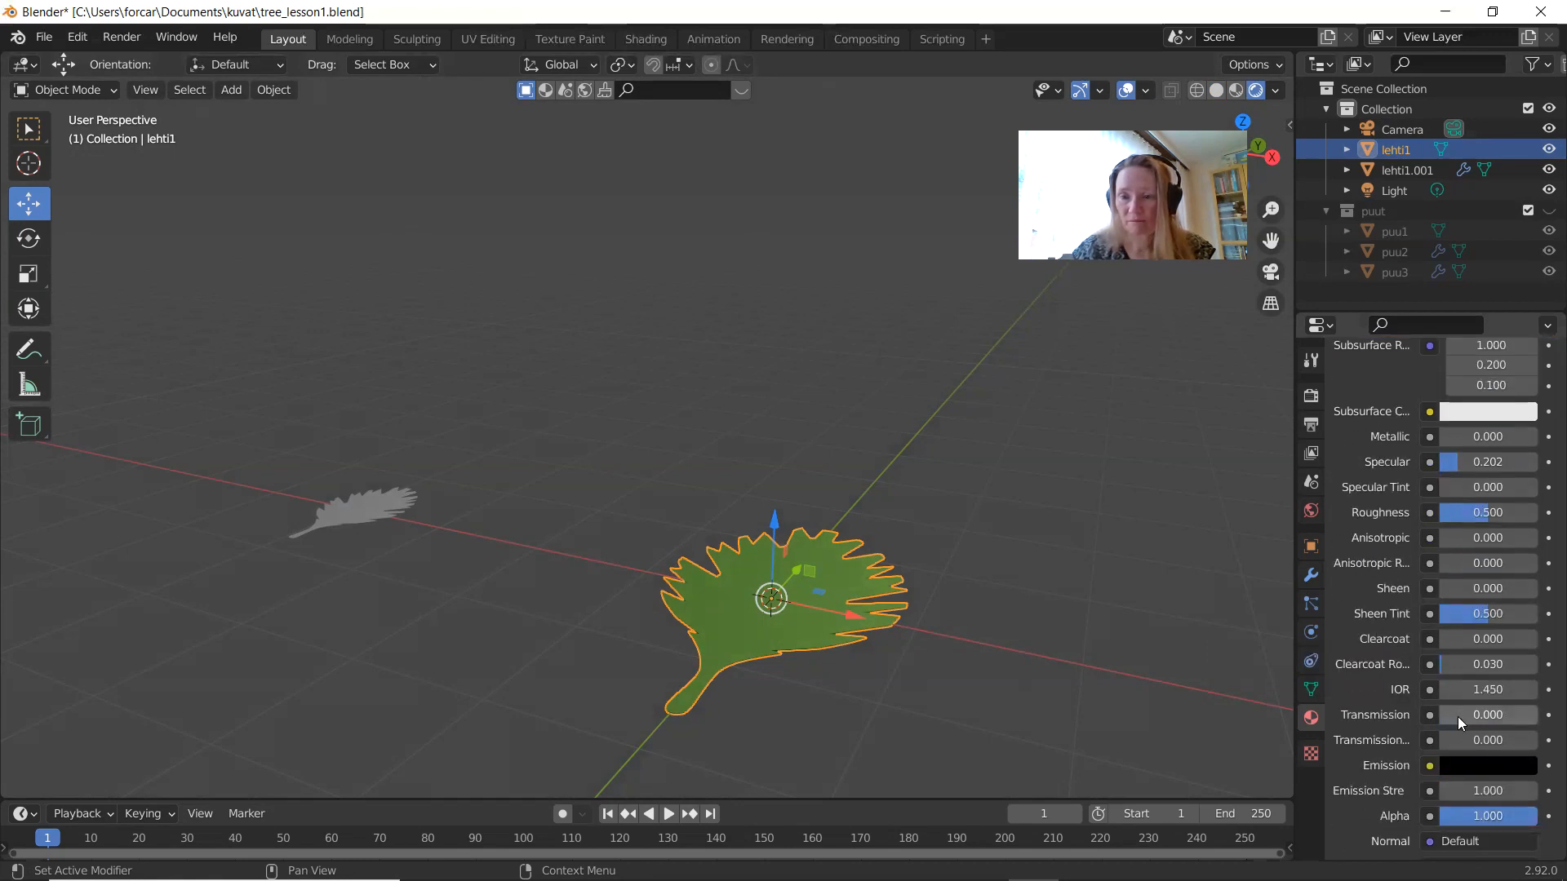
drag(1487, 715, 1488, 715)
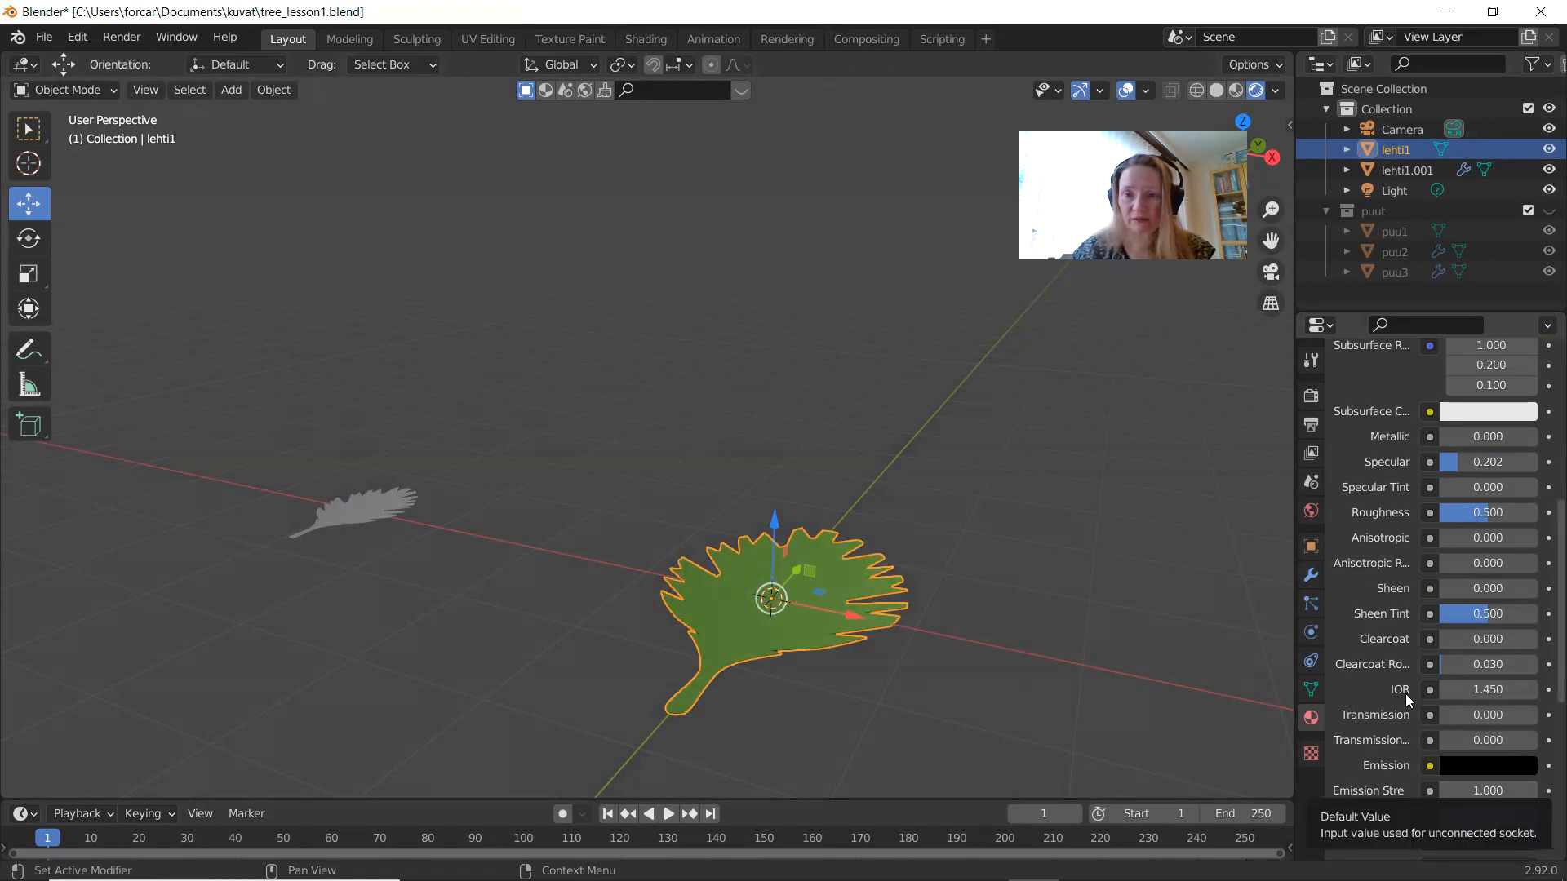
Step: Enable Screen Space Reflections with Refraction in the Eevee render settings
click(1310, 397)
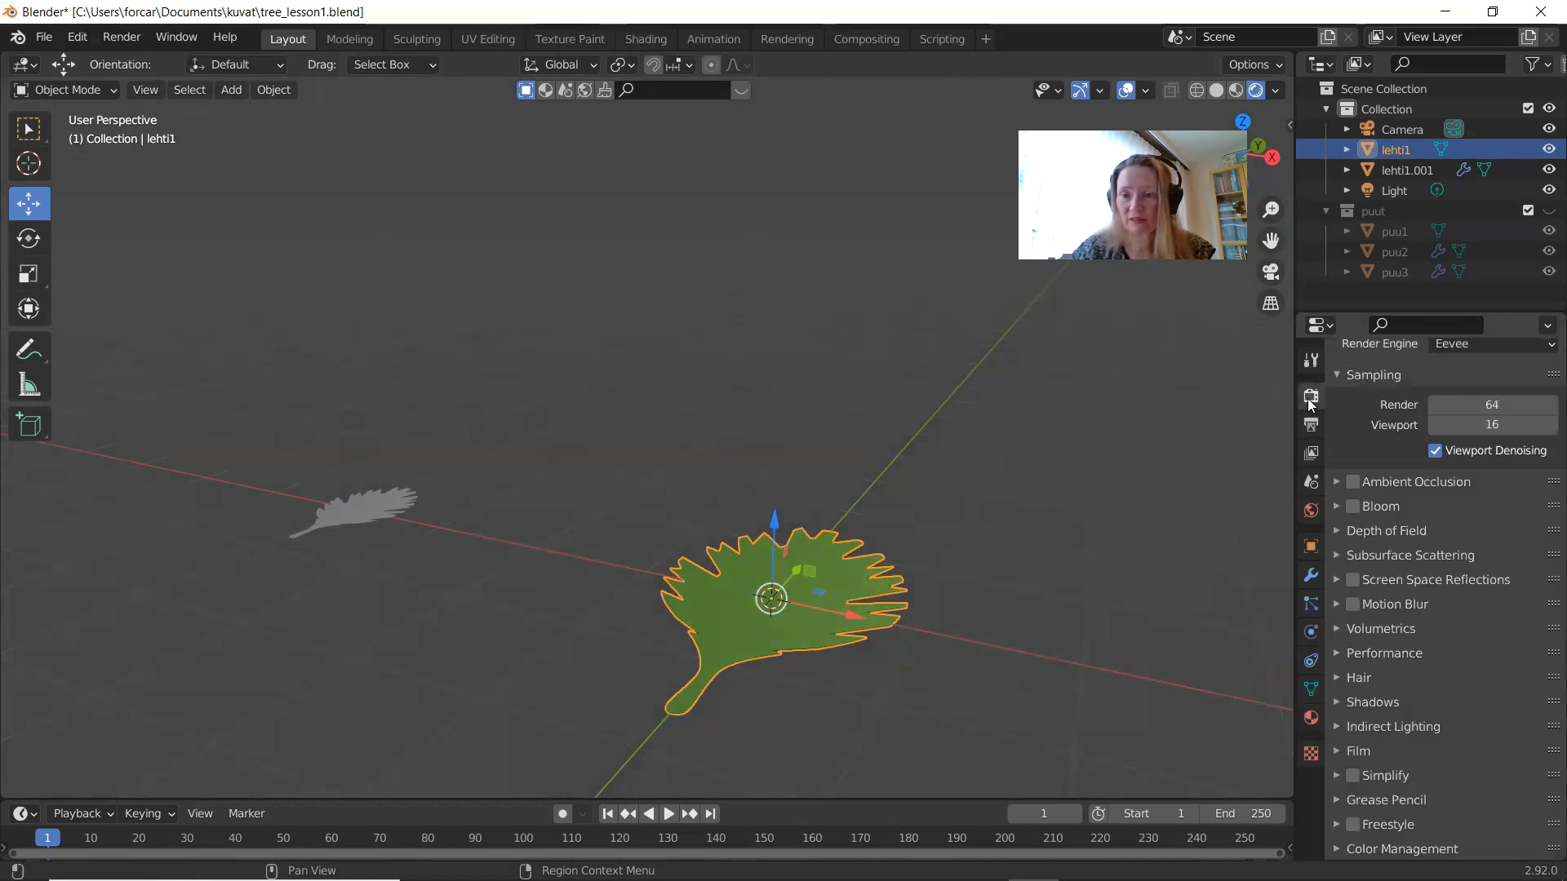
click(1338, 580)
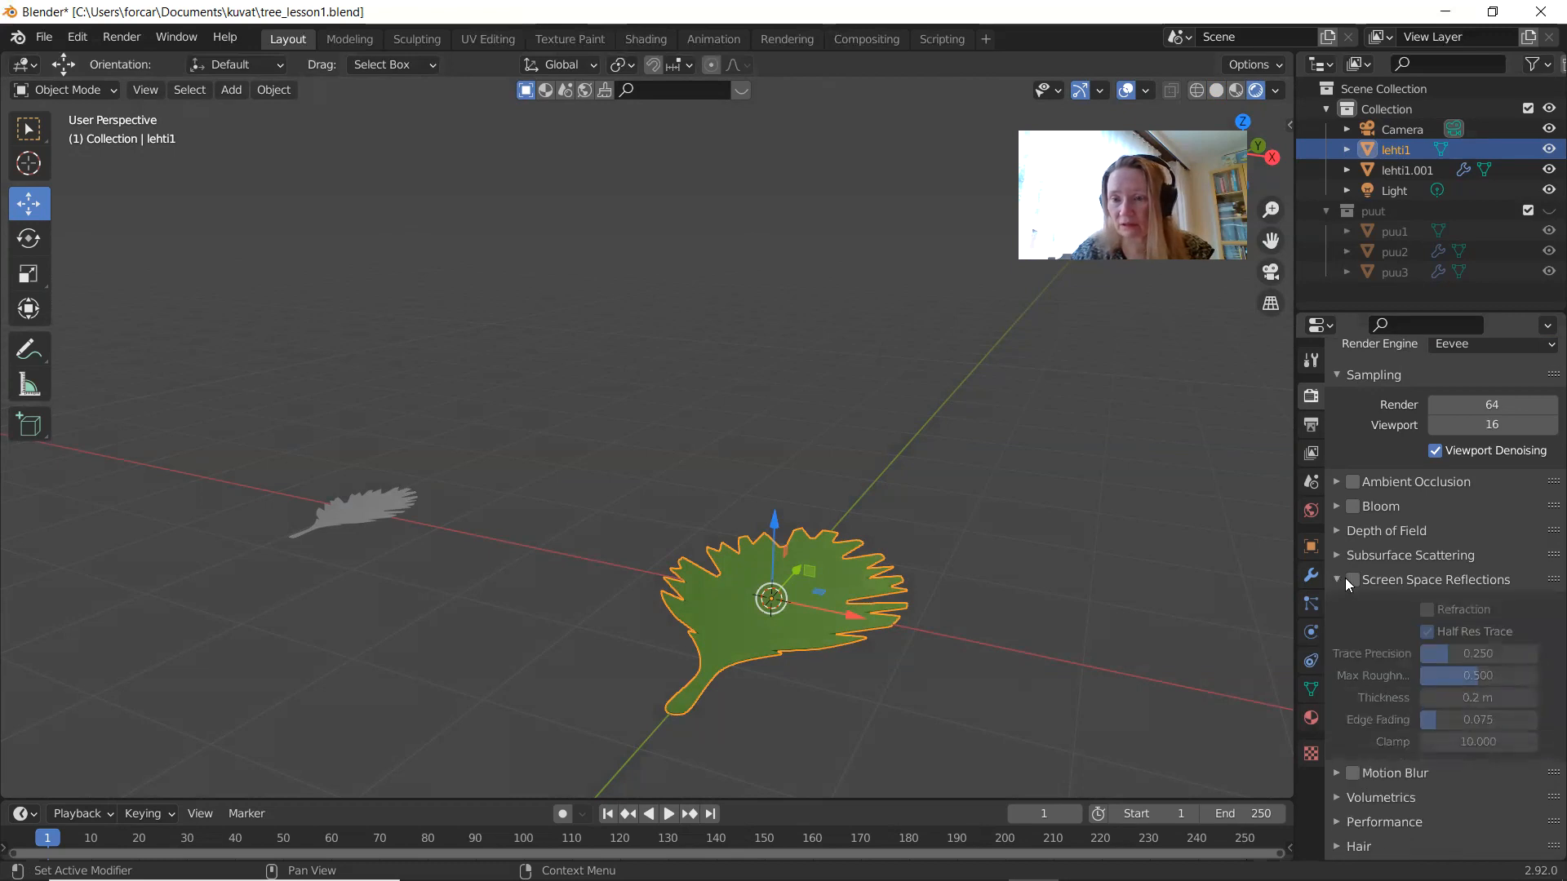
click(1353, 581)
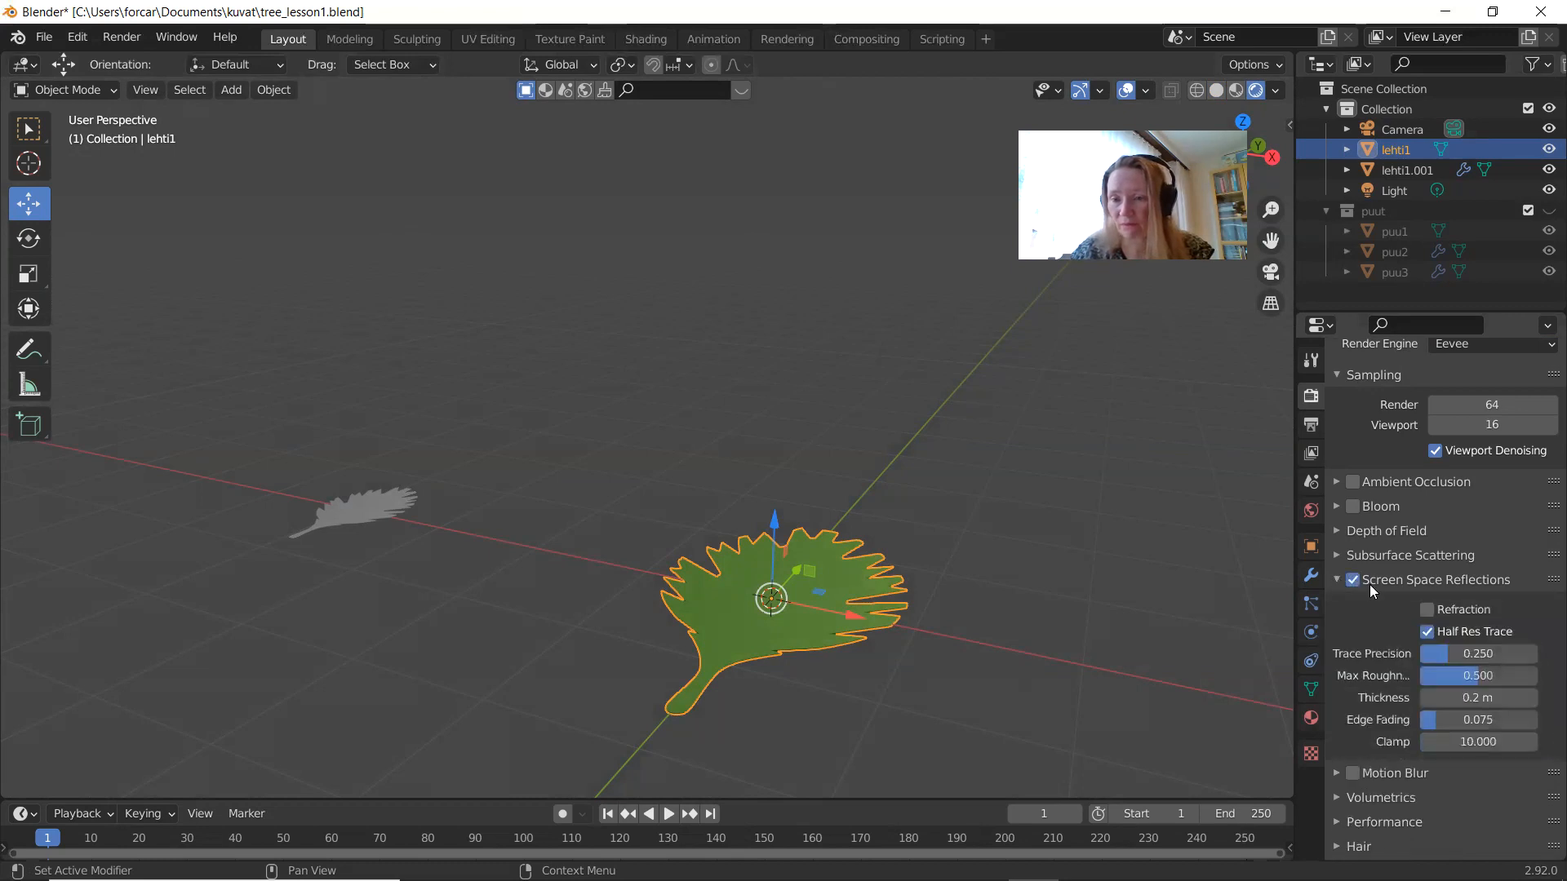
click(1427, 610)
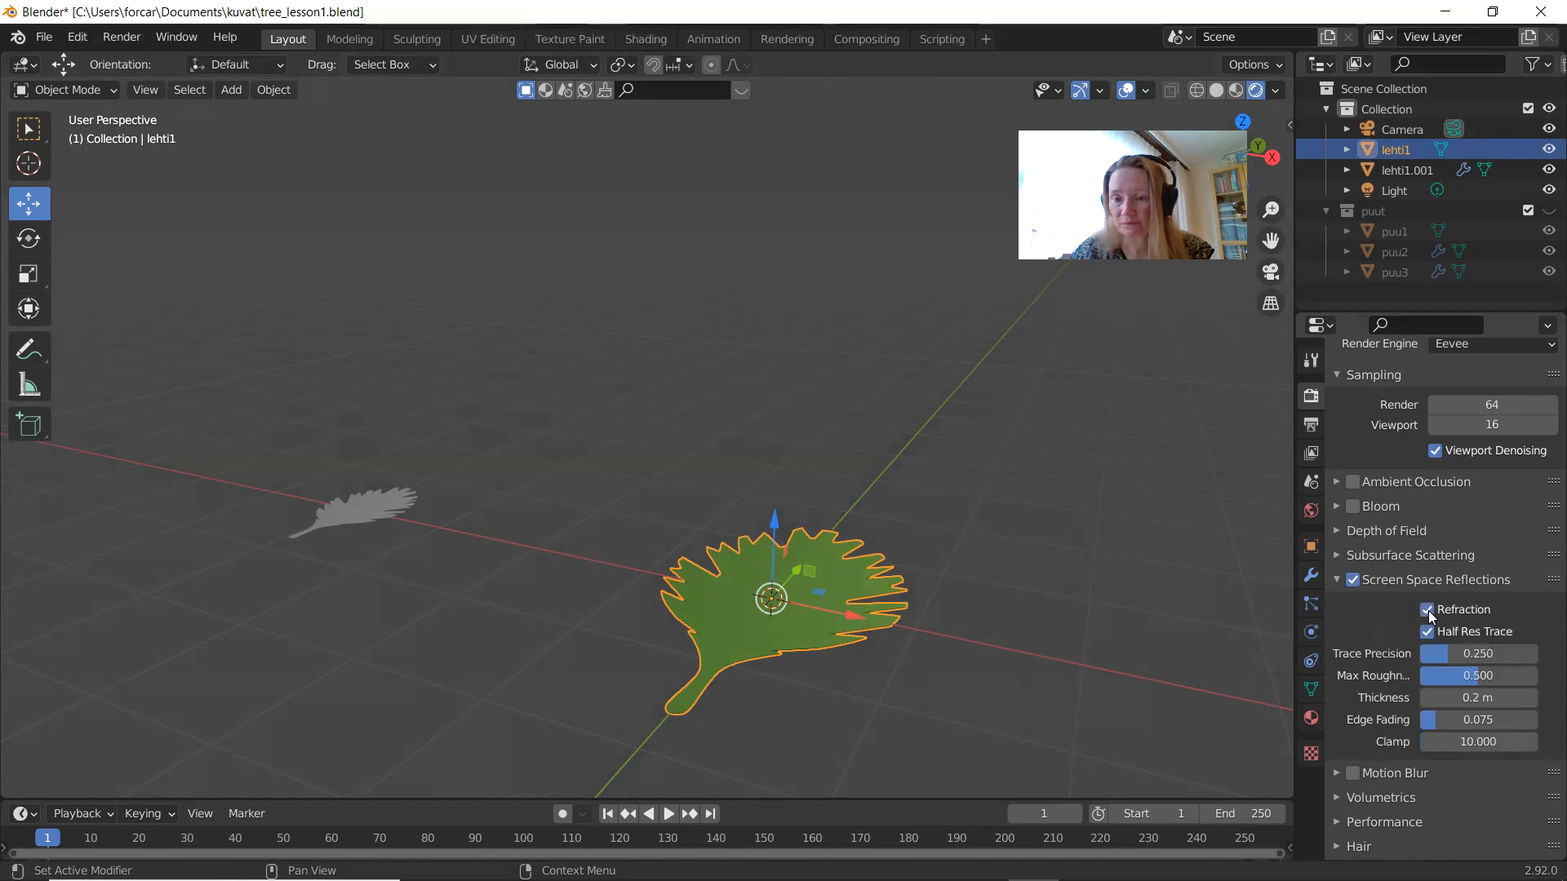
Step: Reduce the leaf material's Alpha to about 0.744
click(1310, 720)
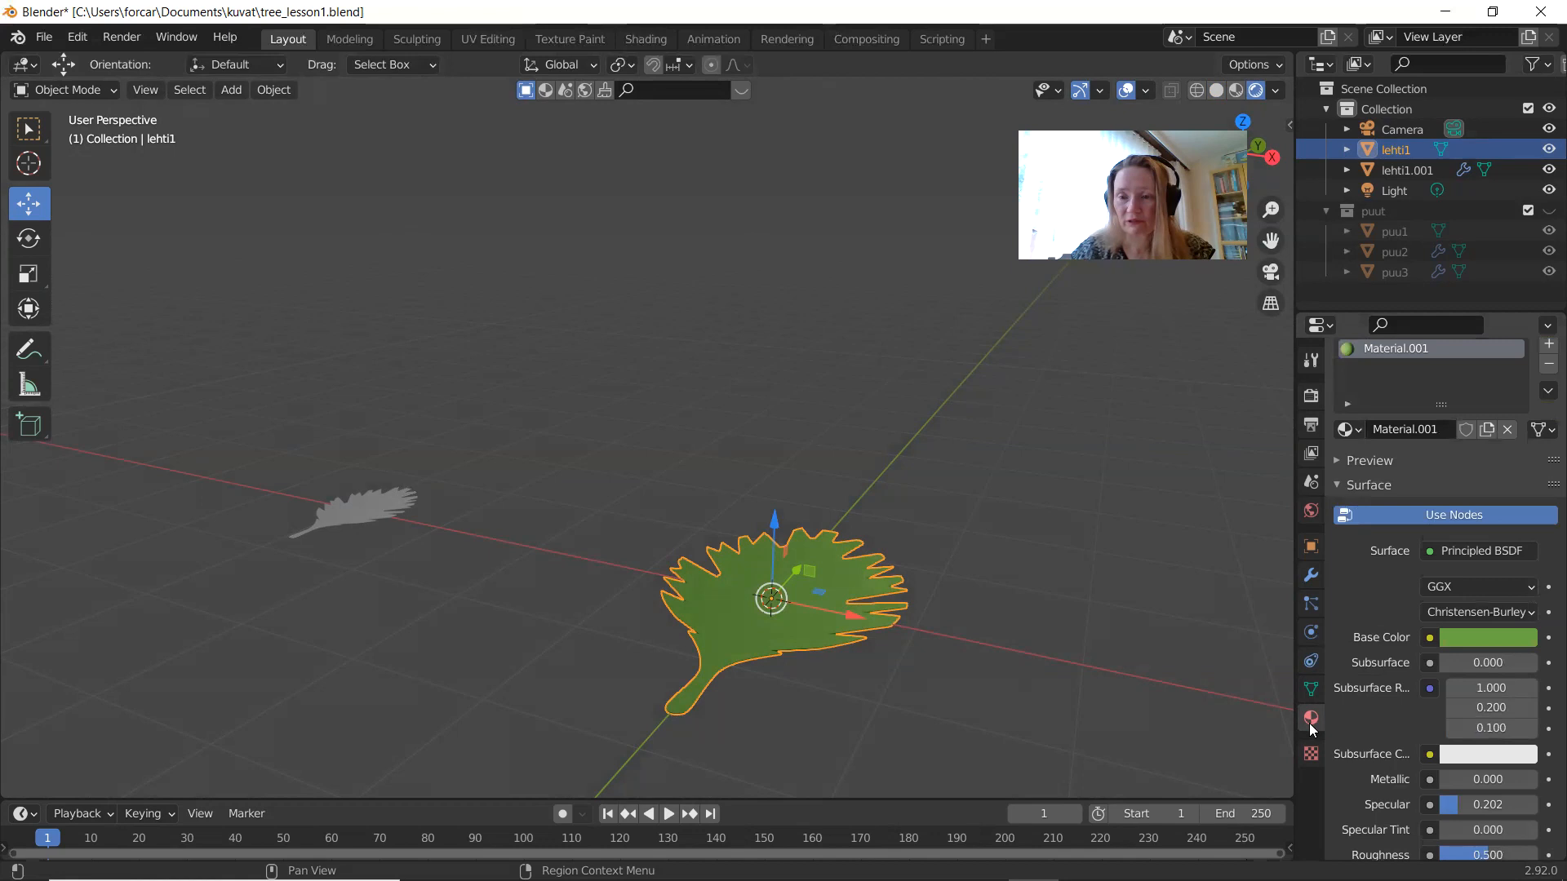
scroll(1359, 754, down, 3)
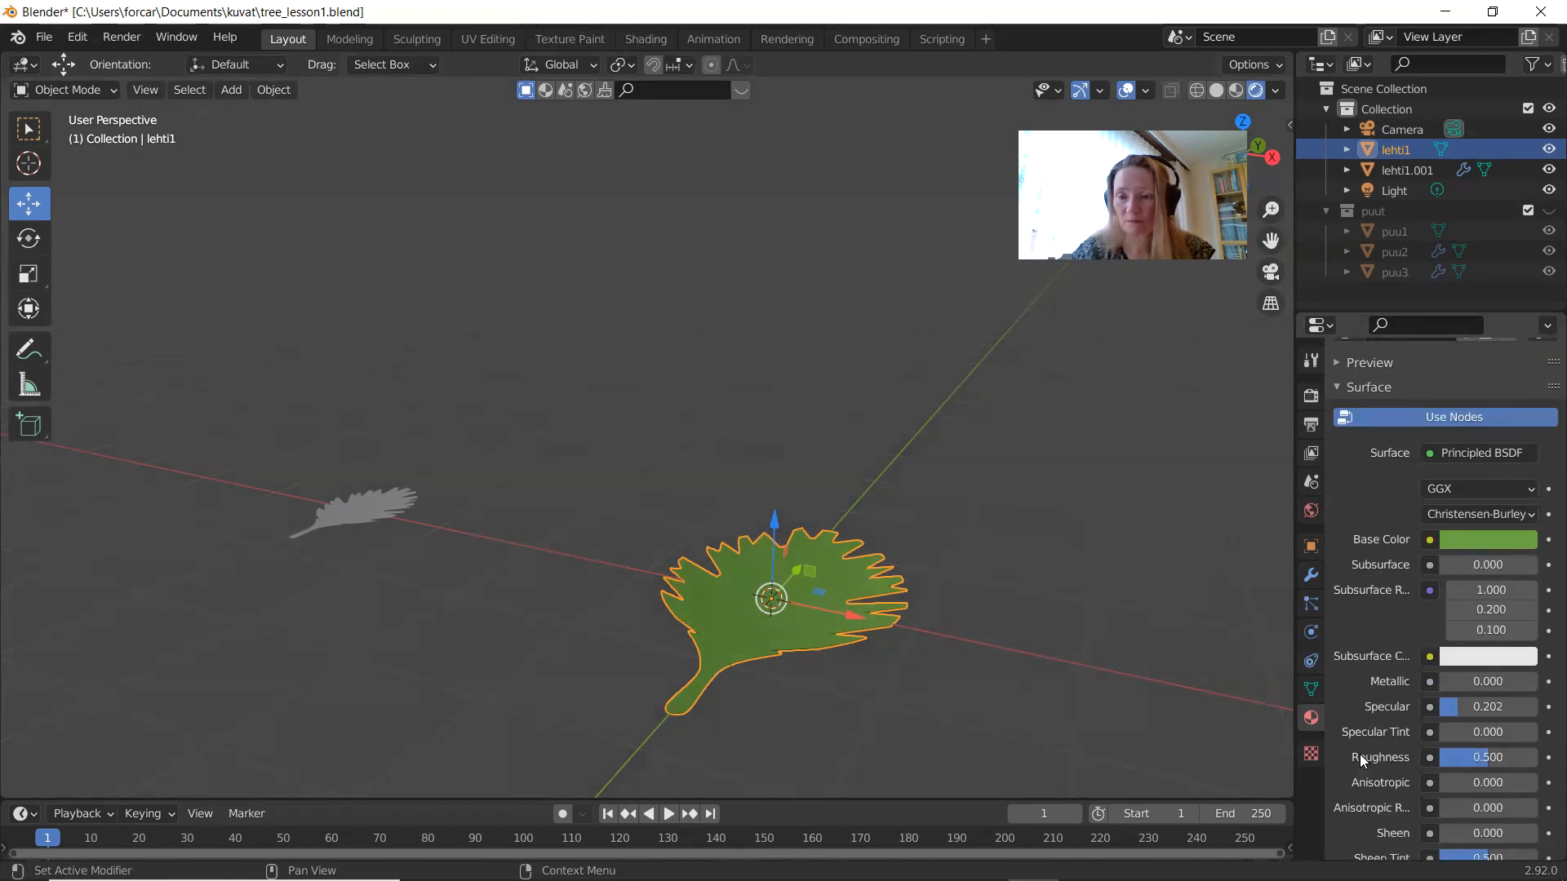
scroll(1360, 754, down, 5)
scroll(1359, 754, down, 3)
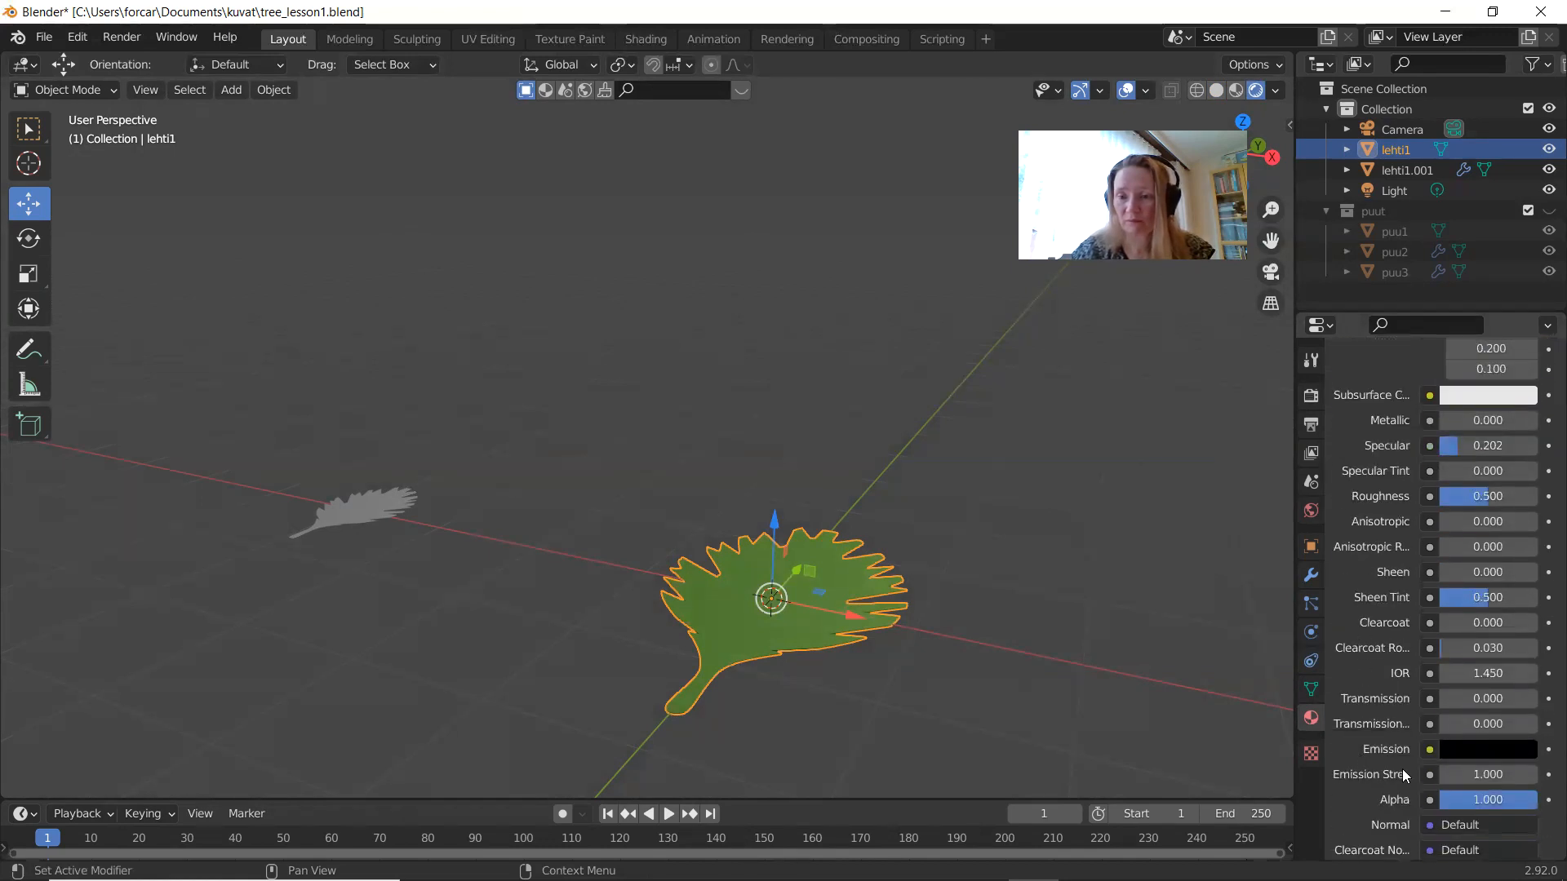
drag(1497, 798, 1461, 798)
drag(1487, 800, 1515, 806)
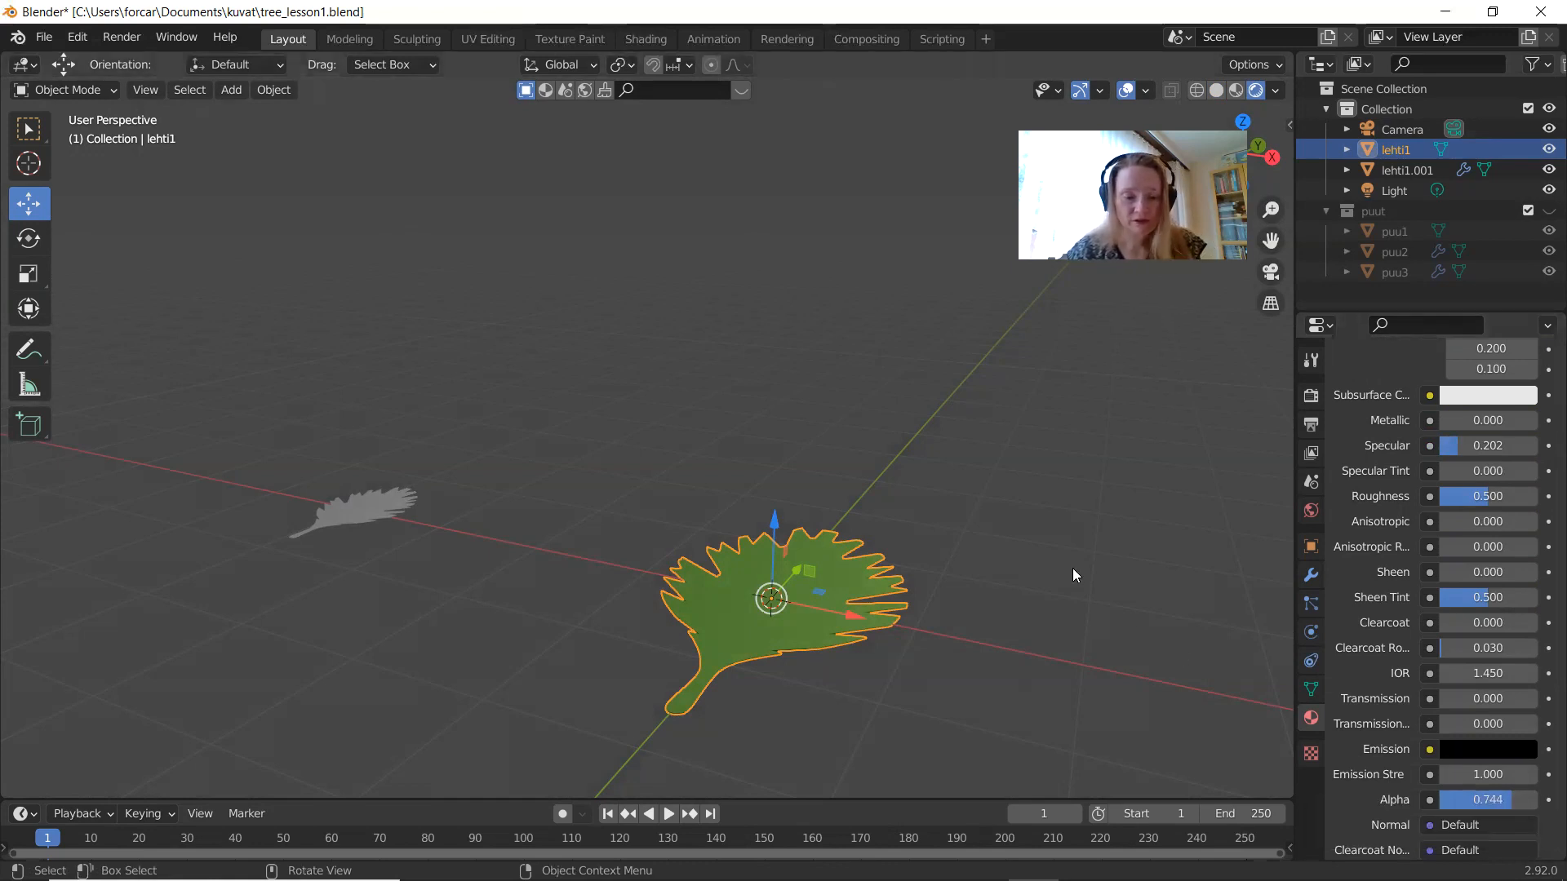
Step: In Edit Mode, recalculate the normals of the whole lehti1 mesh to the outside
middle_drag(1072, 568, 974, 470)
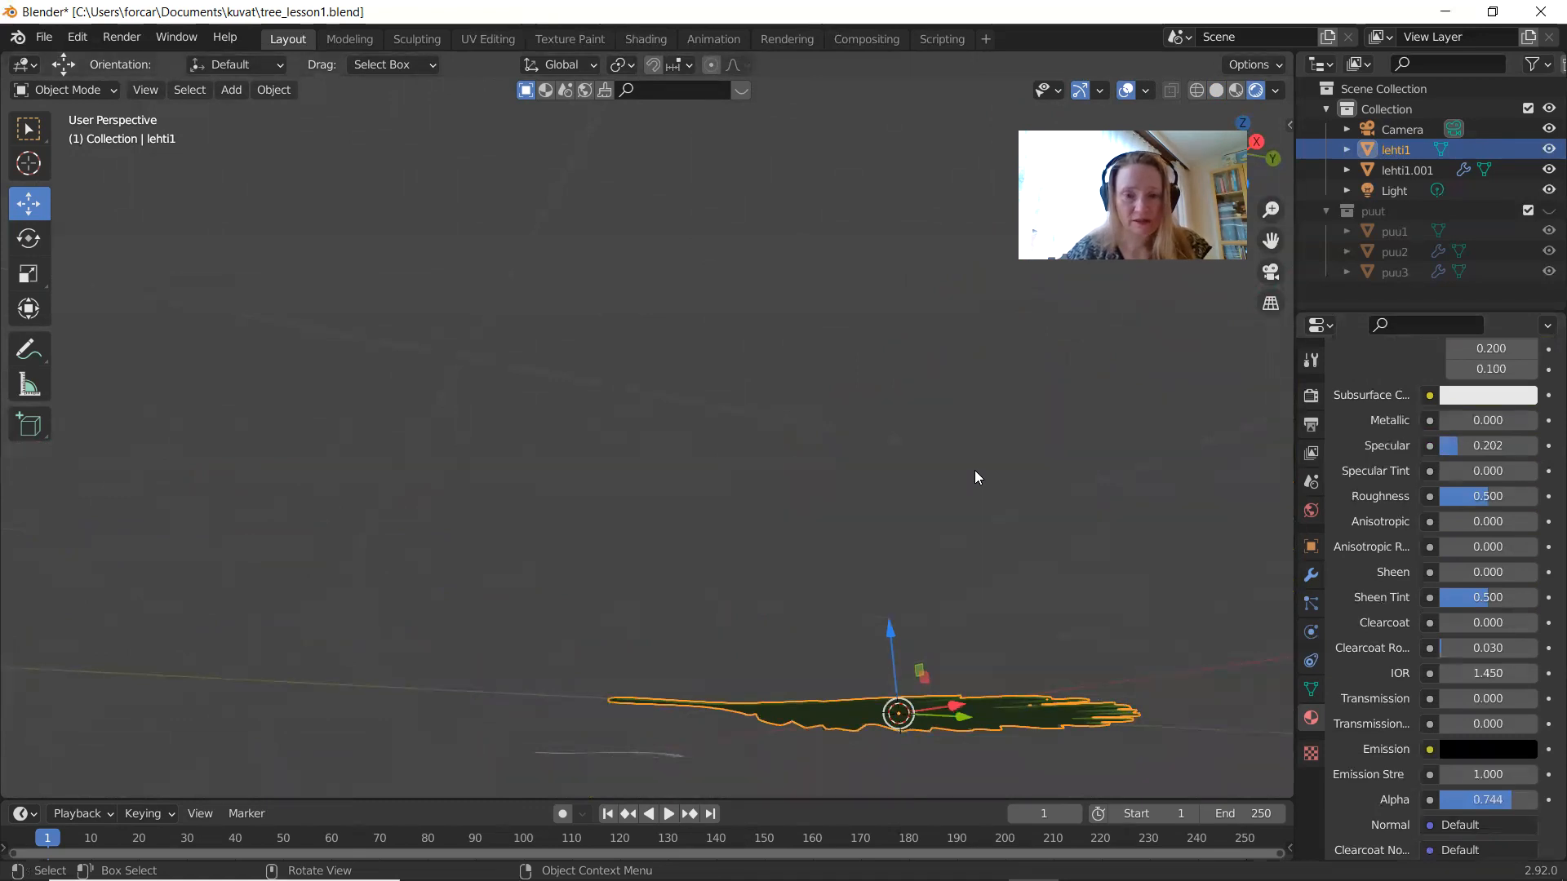
middle_drag(974, 470, 919, 431)
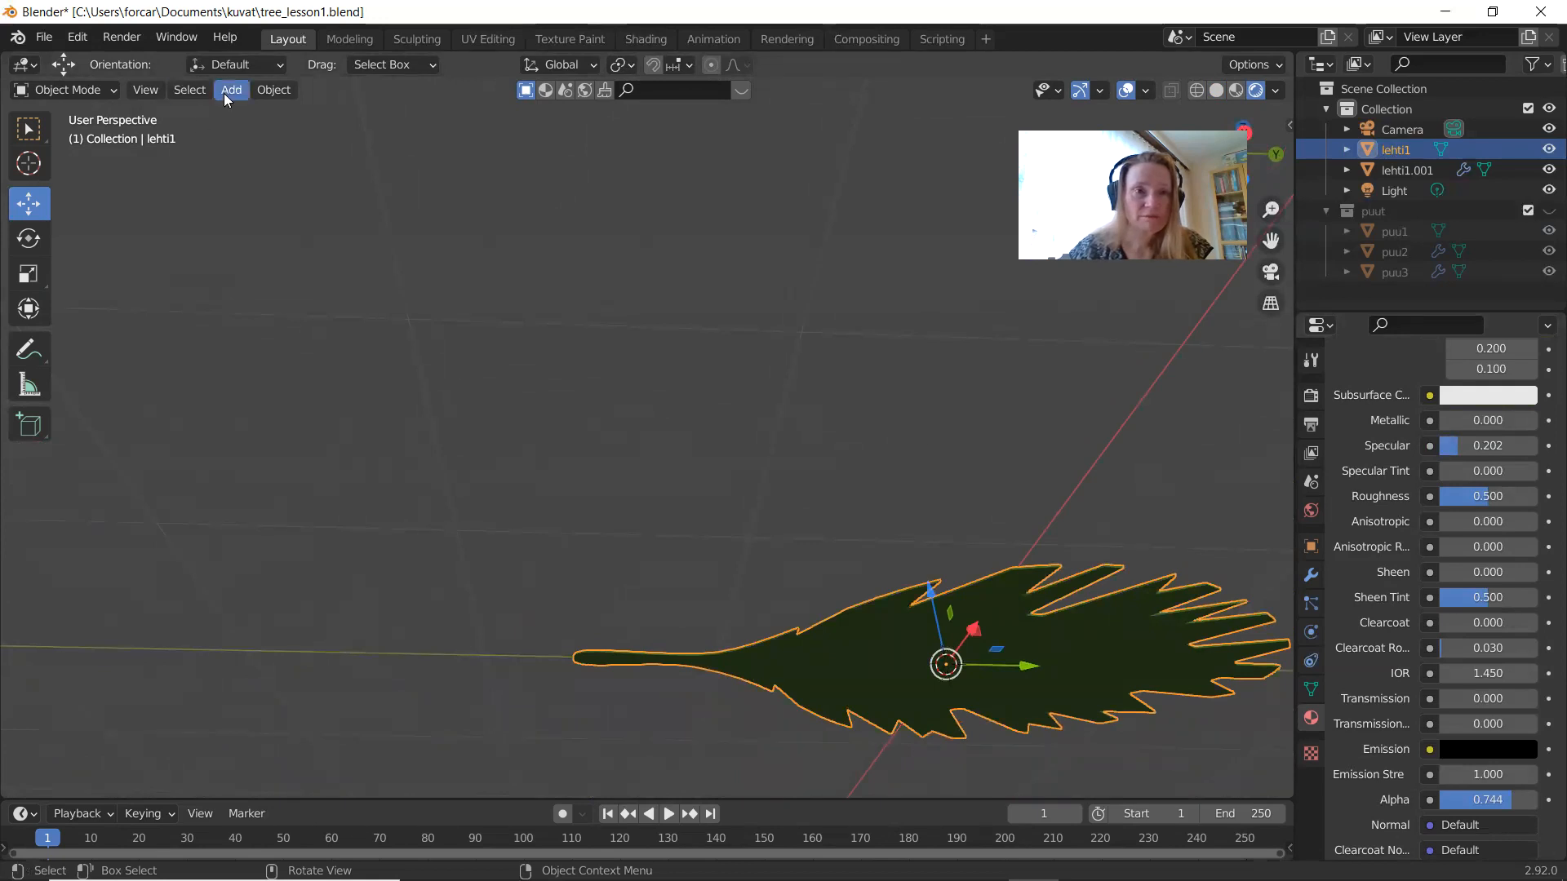
click(198, 96)
click(200, 100)
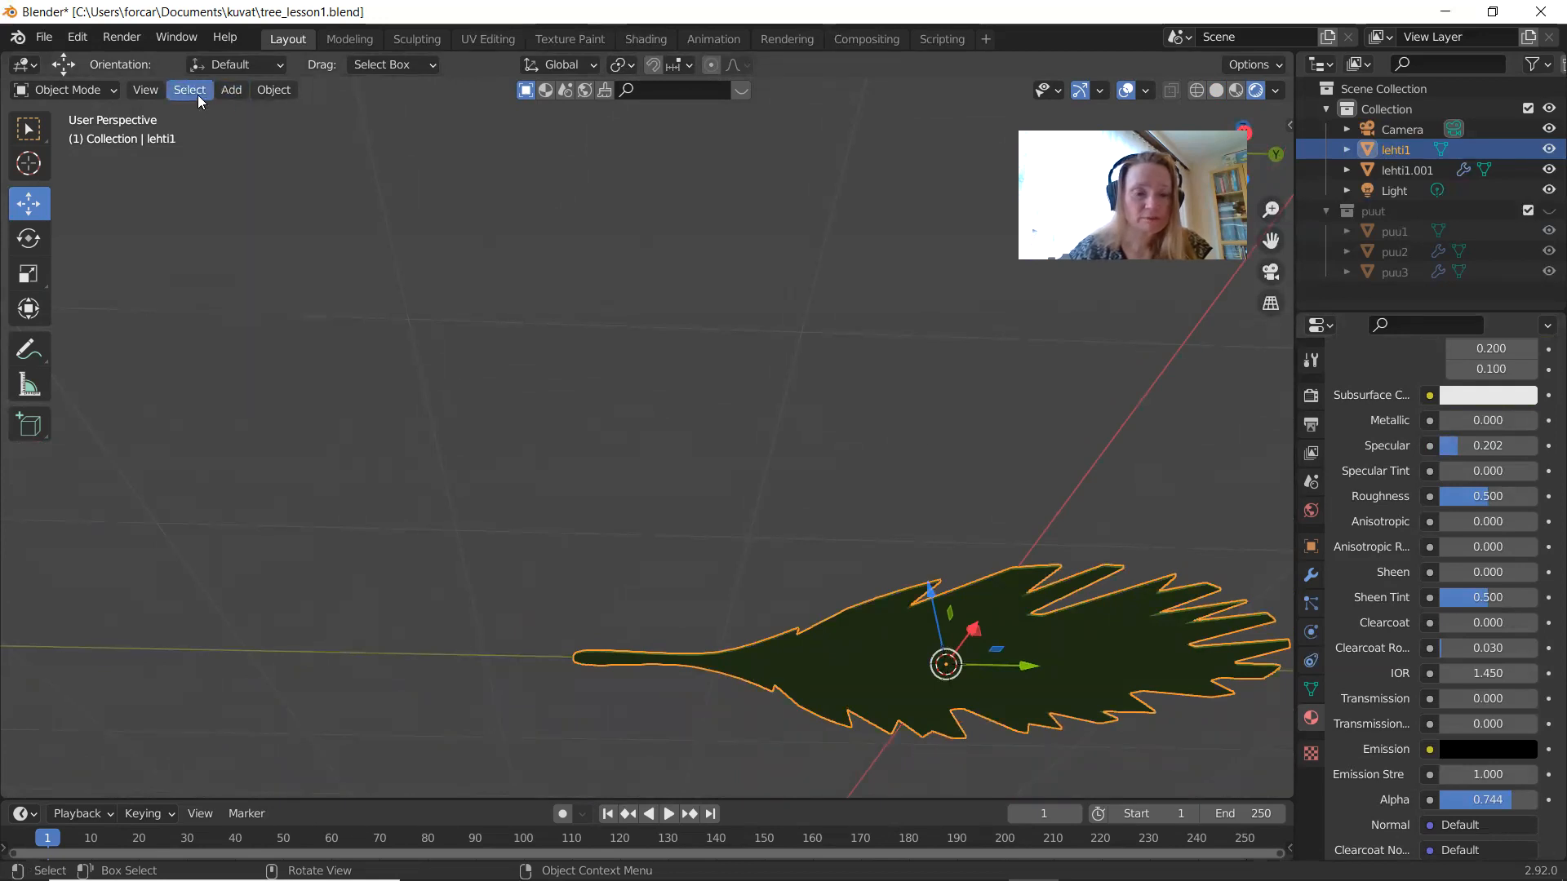
key(Tab)
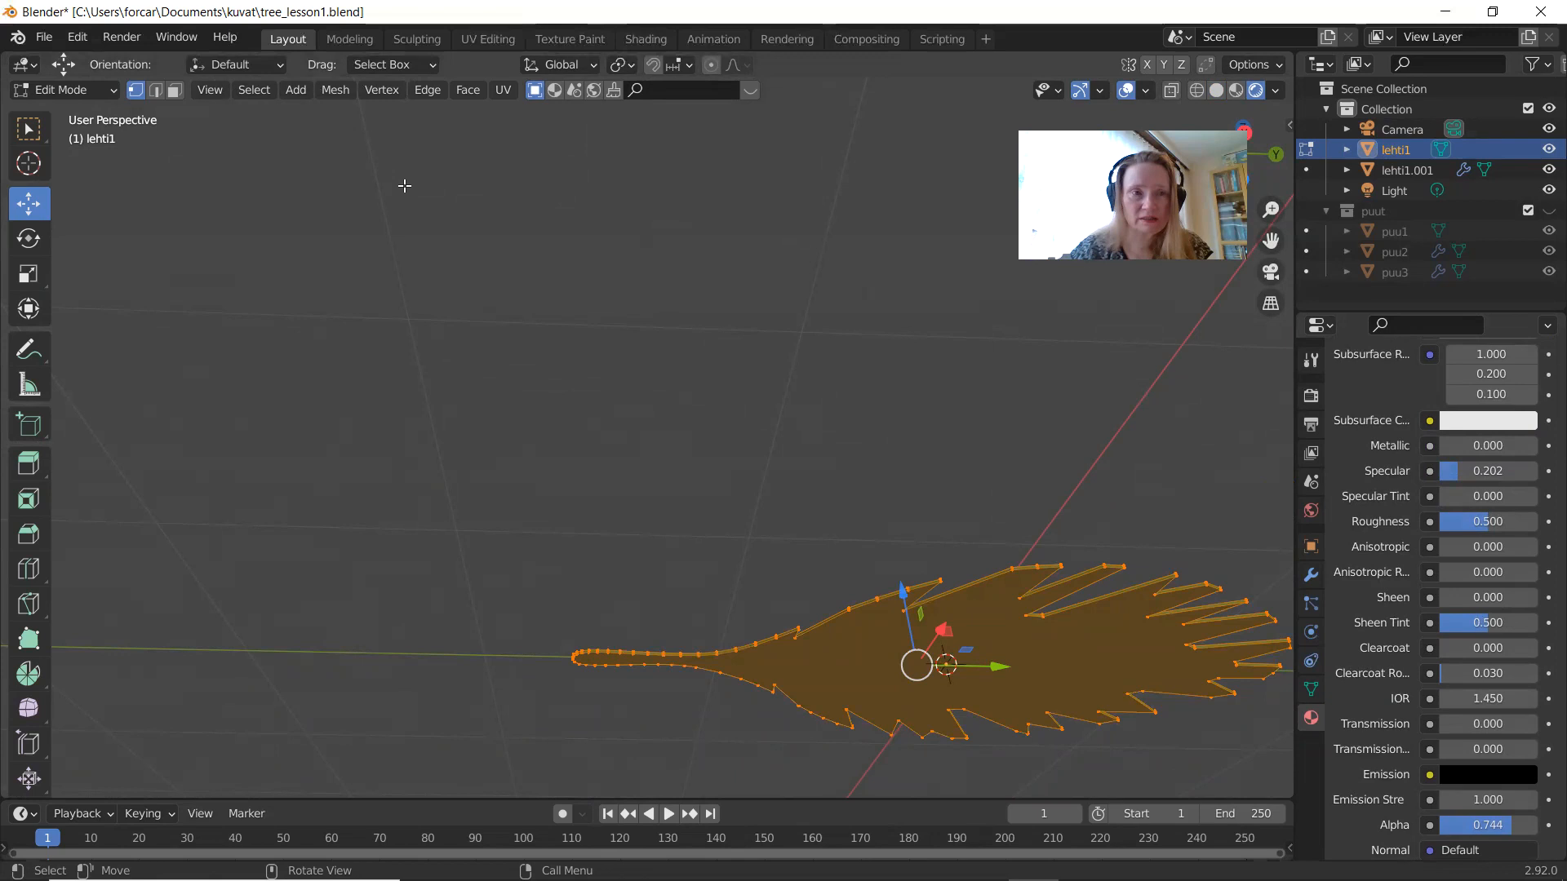
click(335, 93)
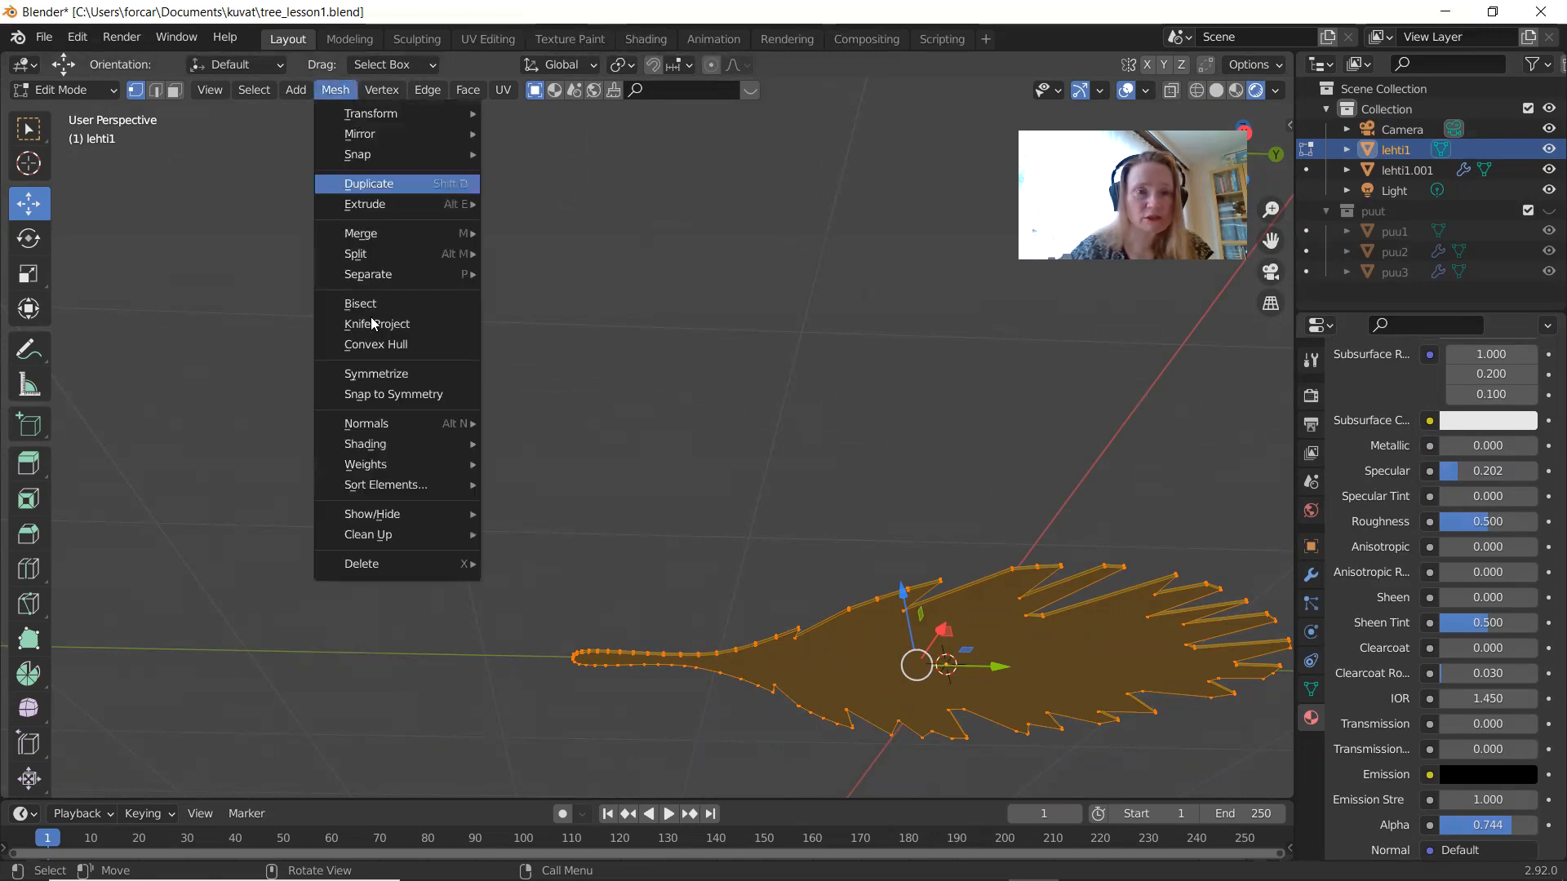
mouse_move(399, 427)
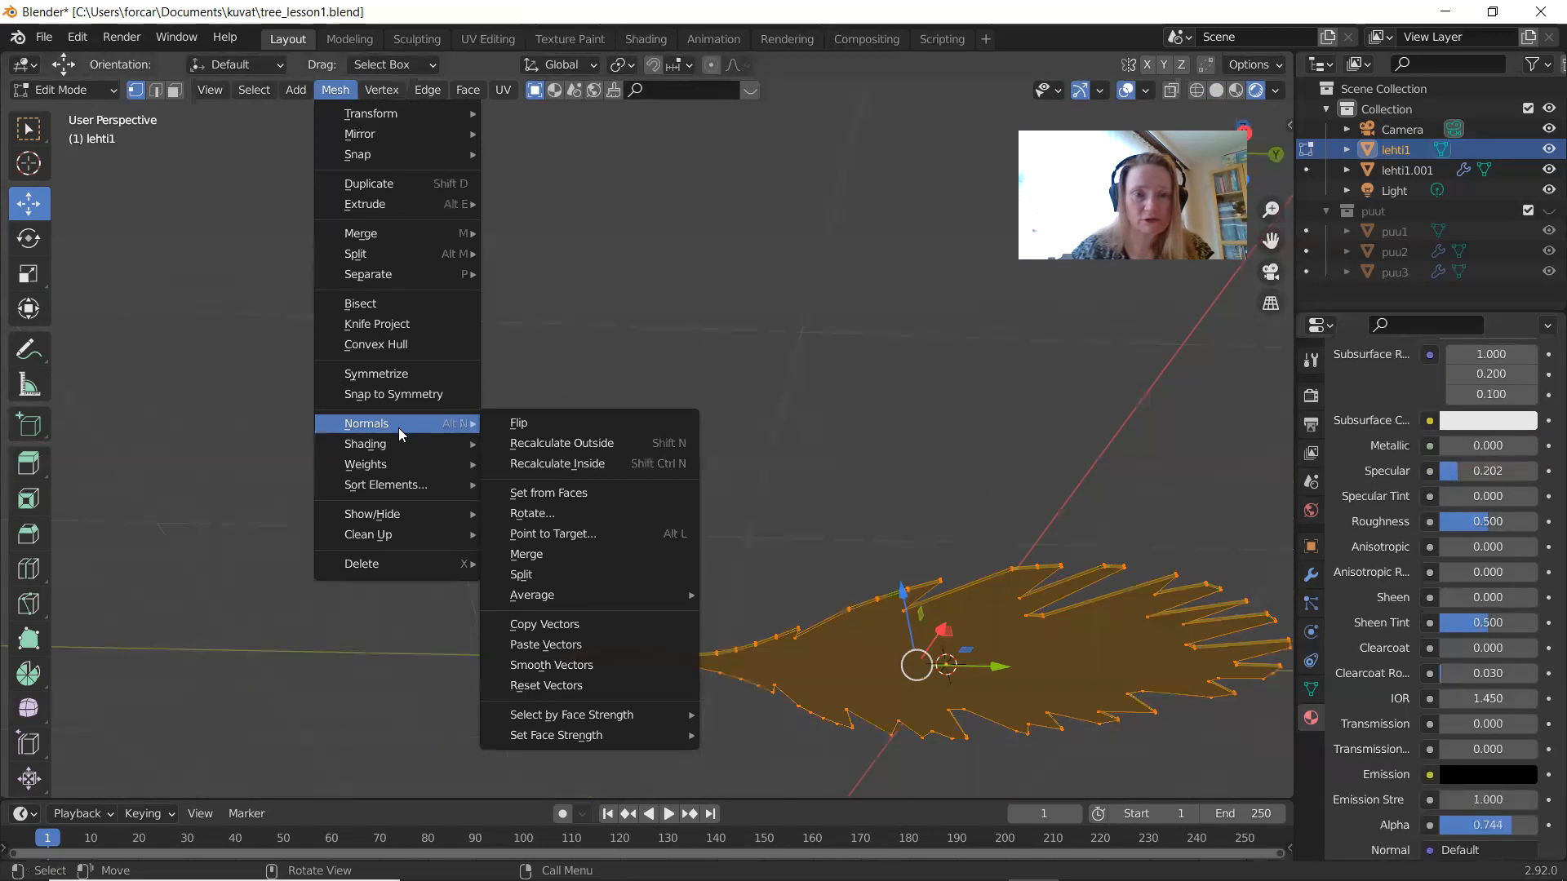
click(555, 443)
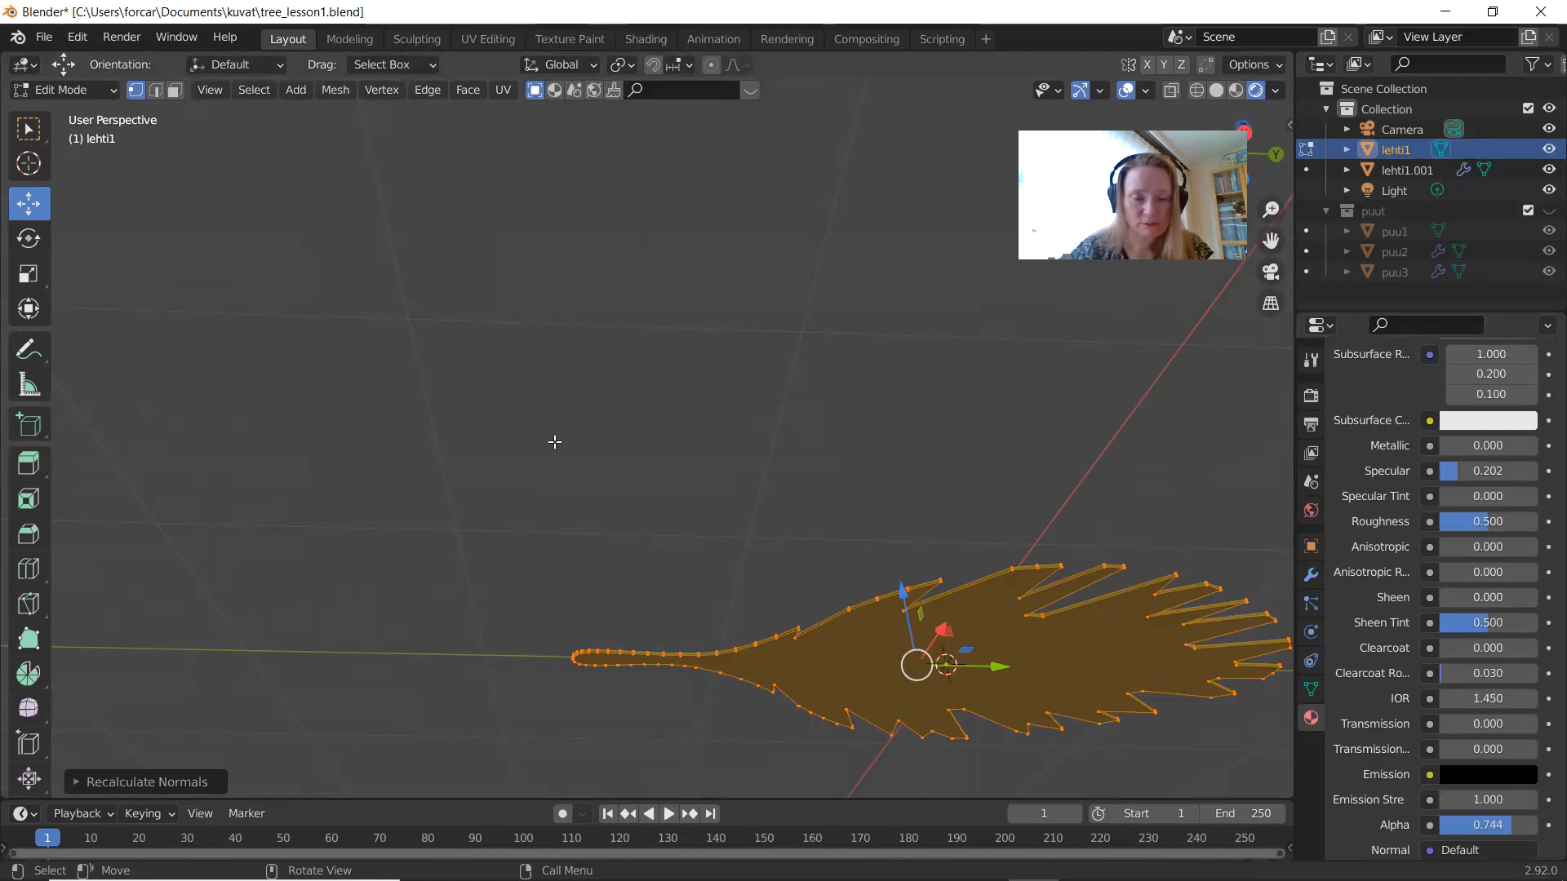
Step: Return lehti1 to Object Mode and activate the Transform tool
middle_drag(555, 442, 558, 573)
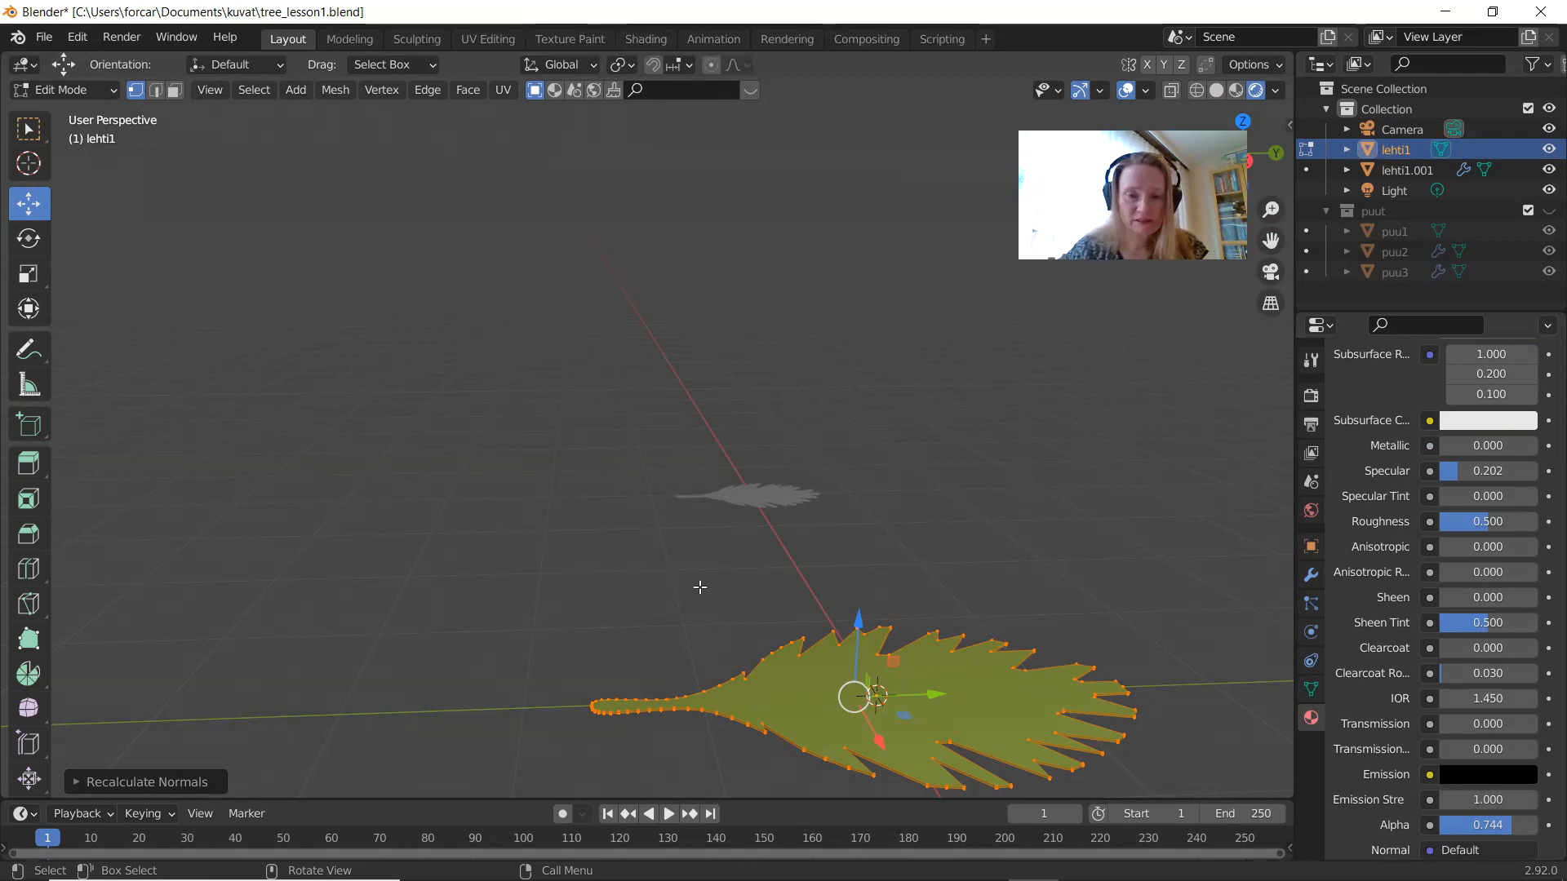
alt+drag(700, 587, 712, 709)
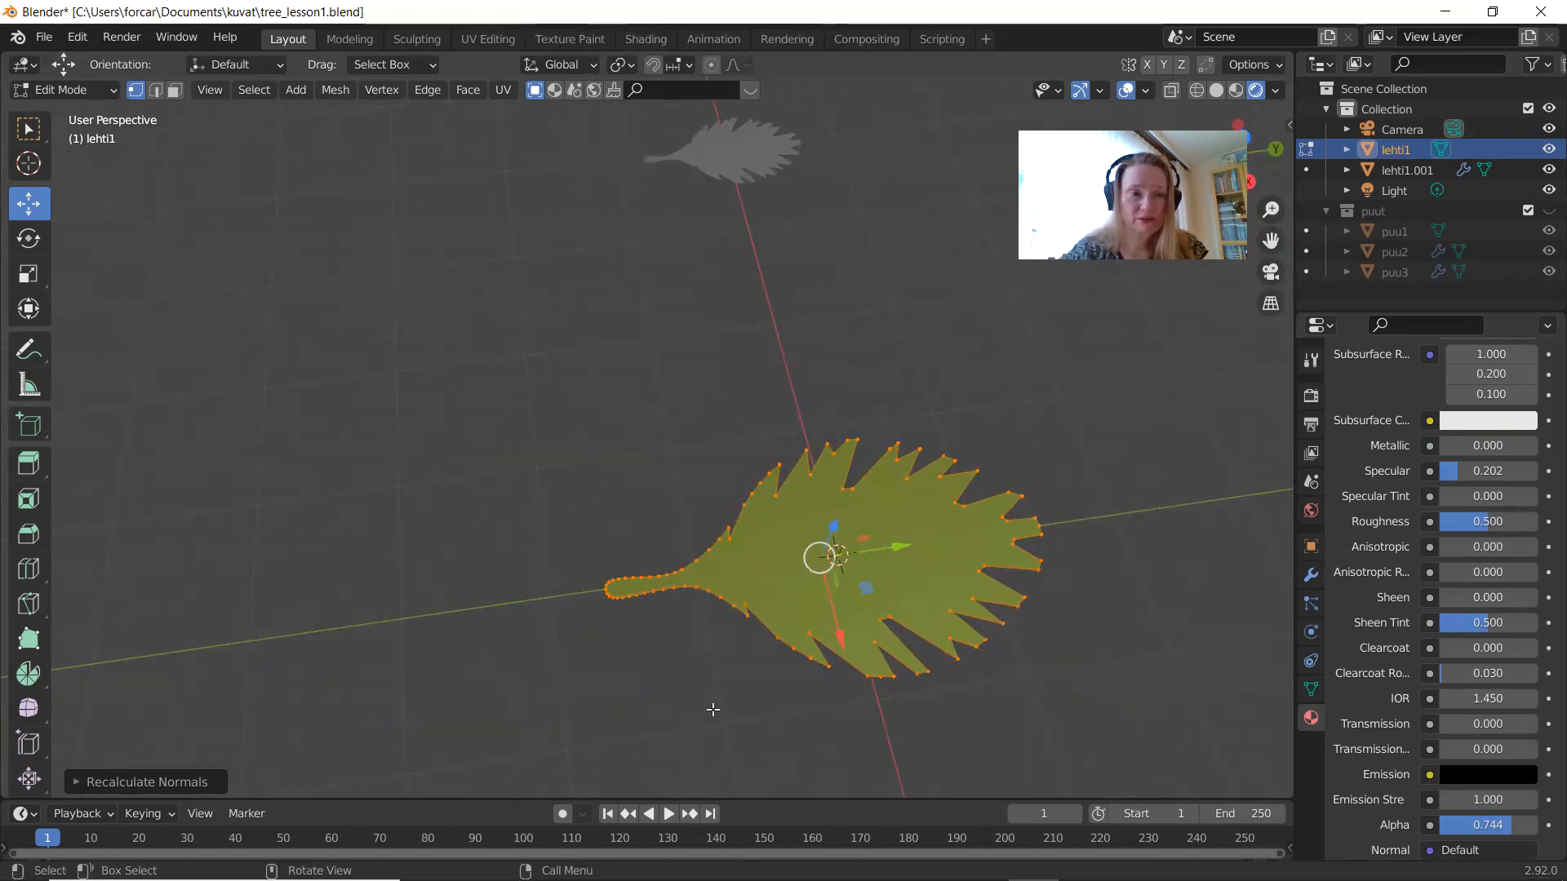
key(Tab)
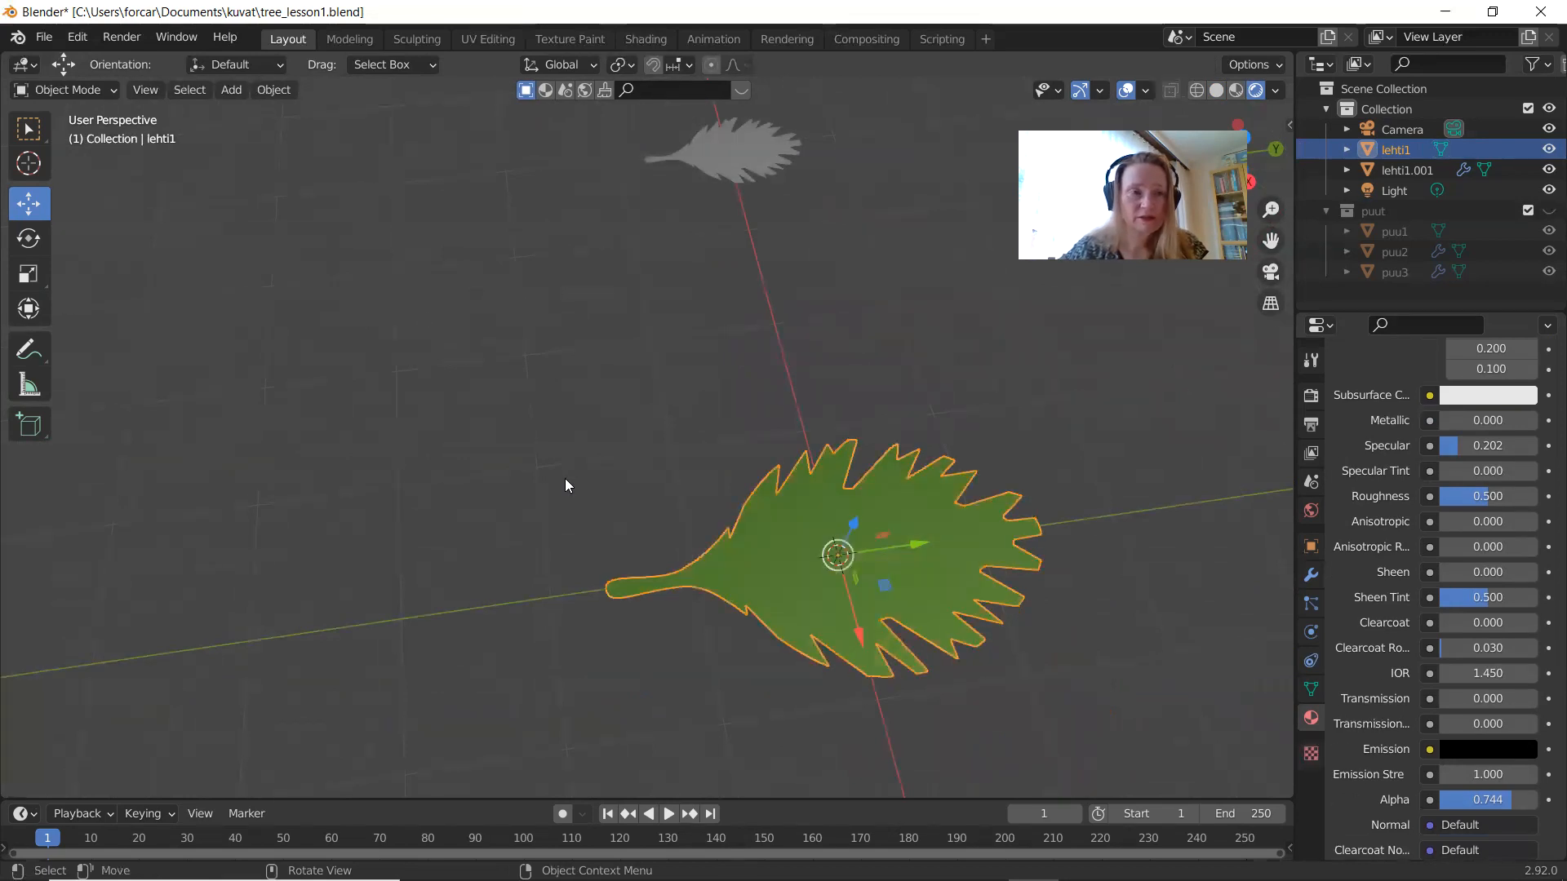
click(30, 309)
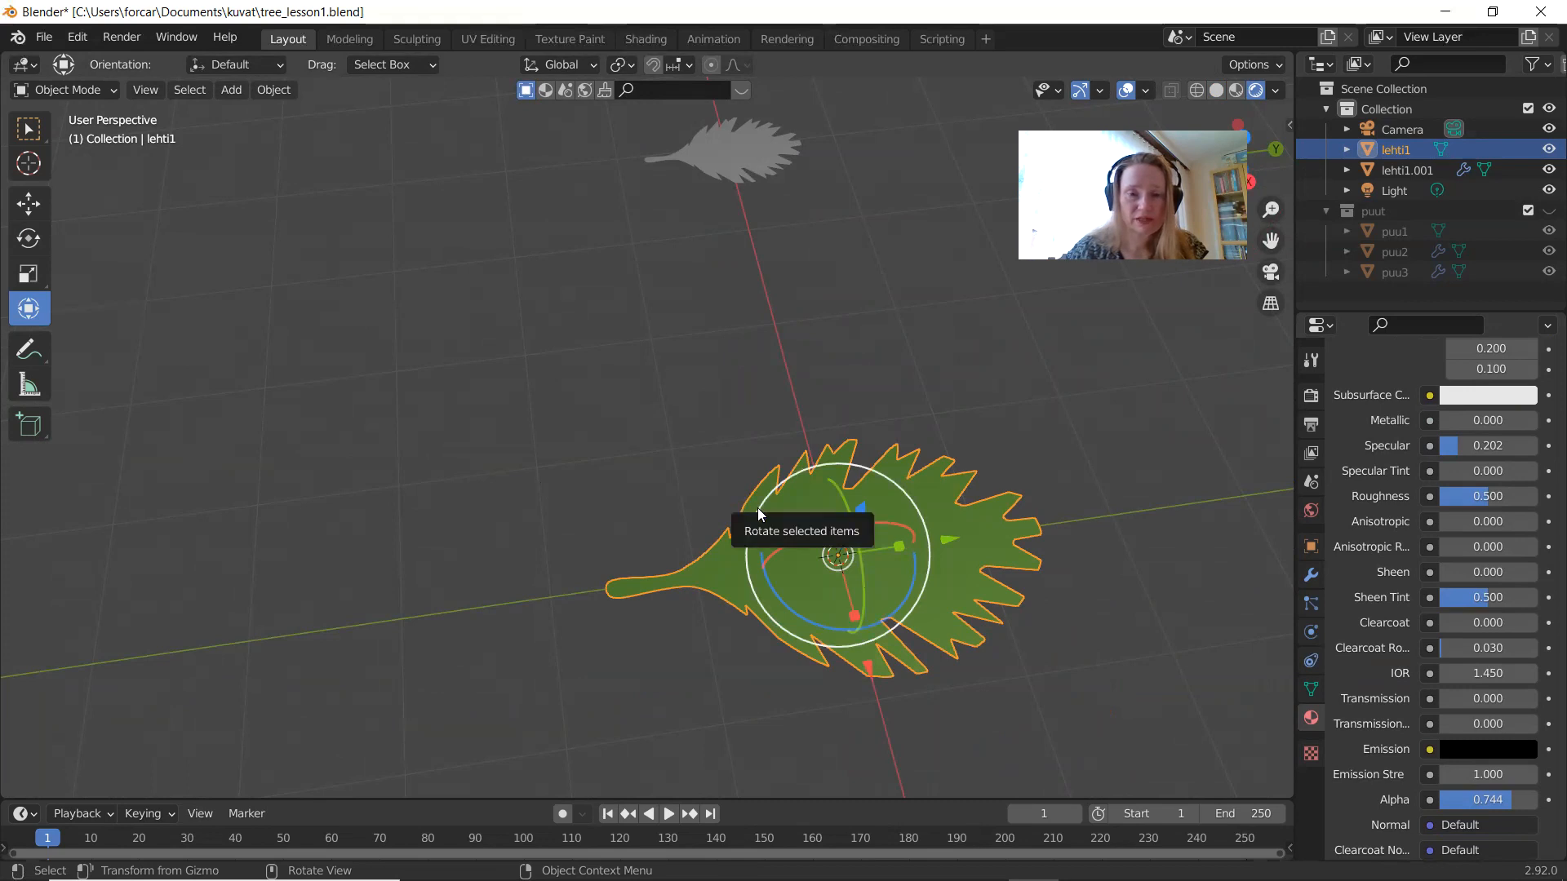
Step: Try rotating lehti1 around its central origin and undo the rotation
mouse_move(758, 509)
mouse_down()
mouse_move(761, 613)
mouse_move(746, 538)
mouse_move(803, 469)
mouse_move(756, 542)
mouse_move(777, 520)
mouse_up()
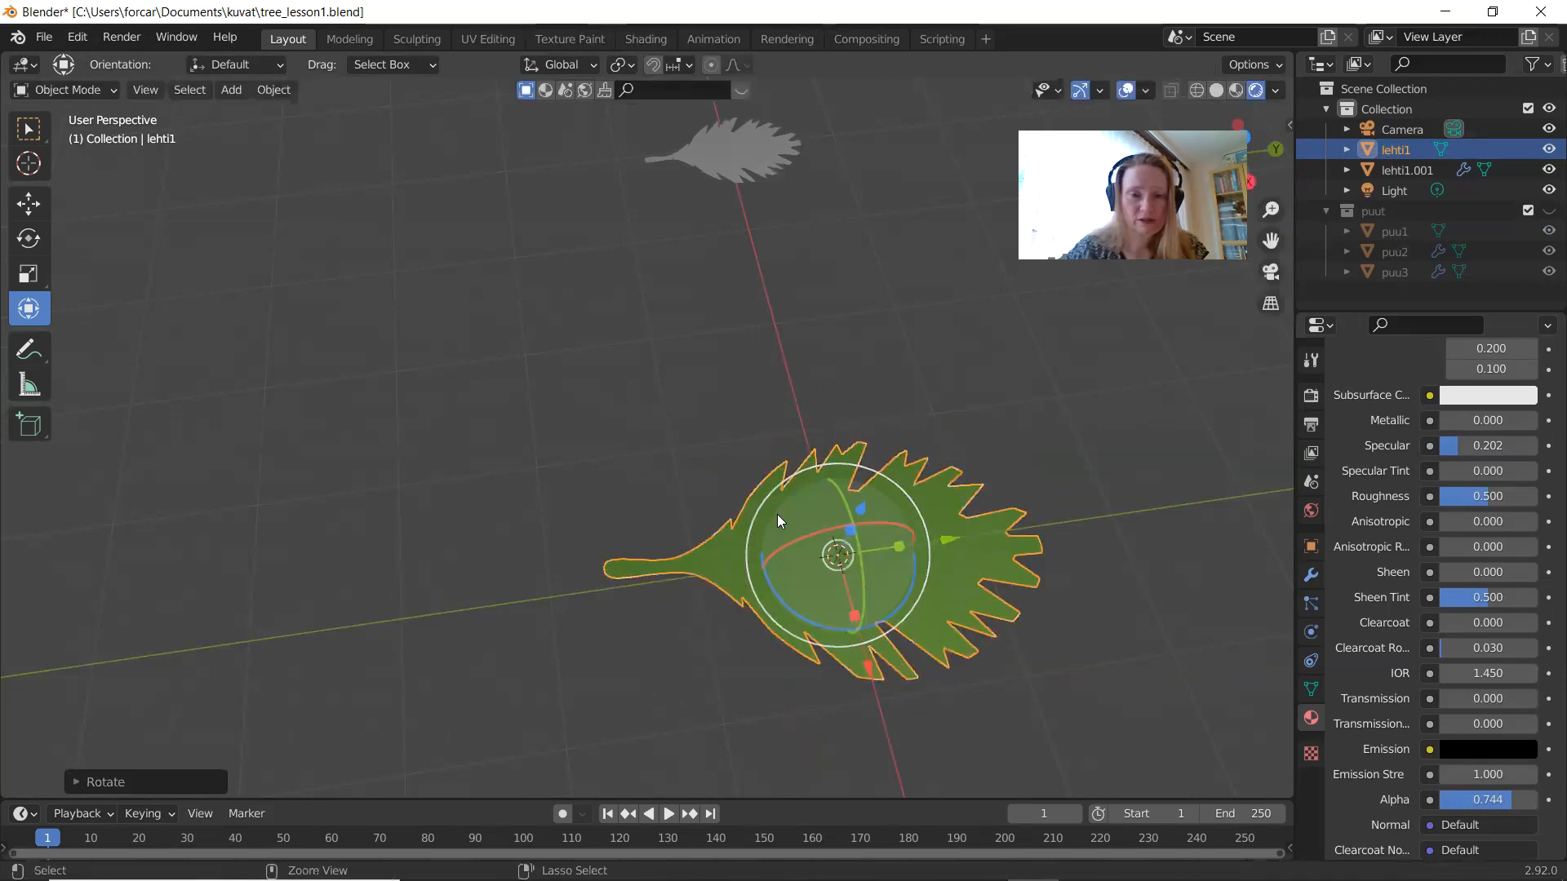
key(ctrl+z)
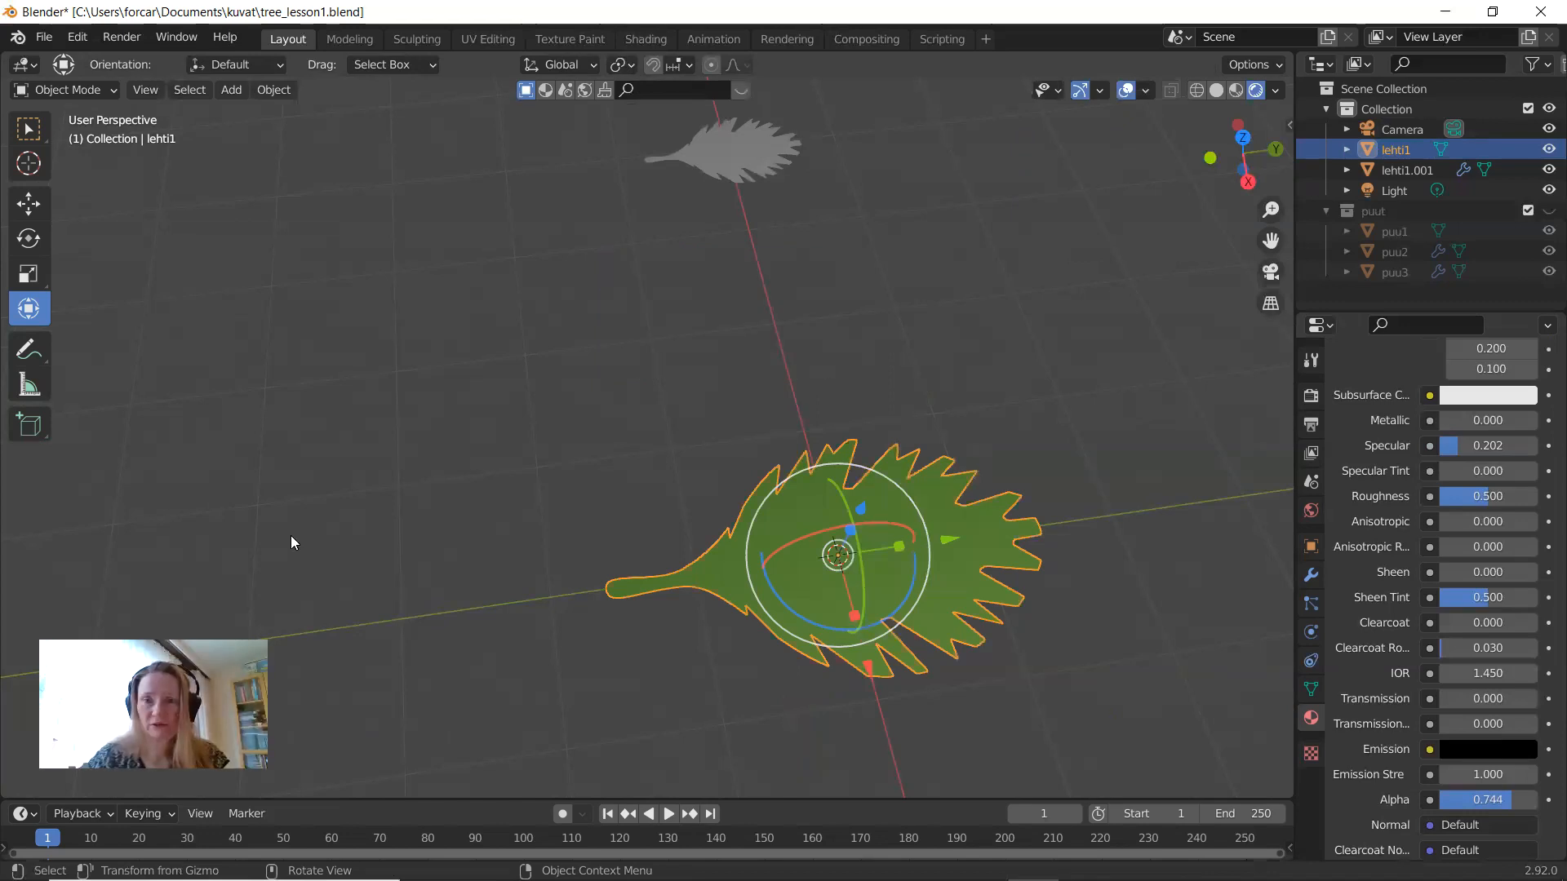
Step: In top orthographic view, move lehti1 along the Y axis until the base of its stem sits on the 3D cursor
key(KP_5)
click(1243, 138)
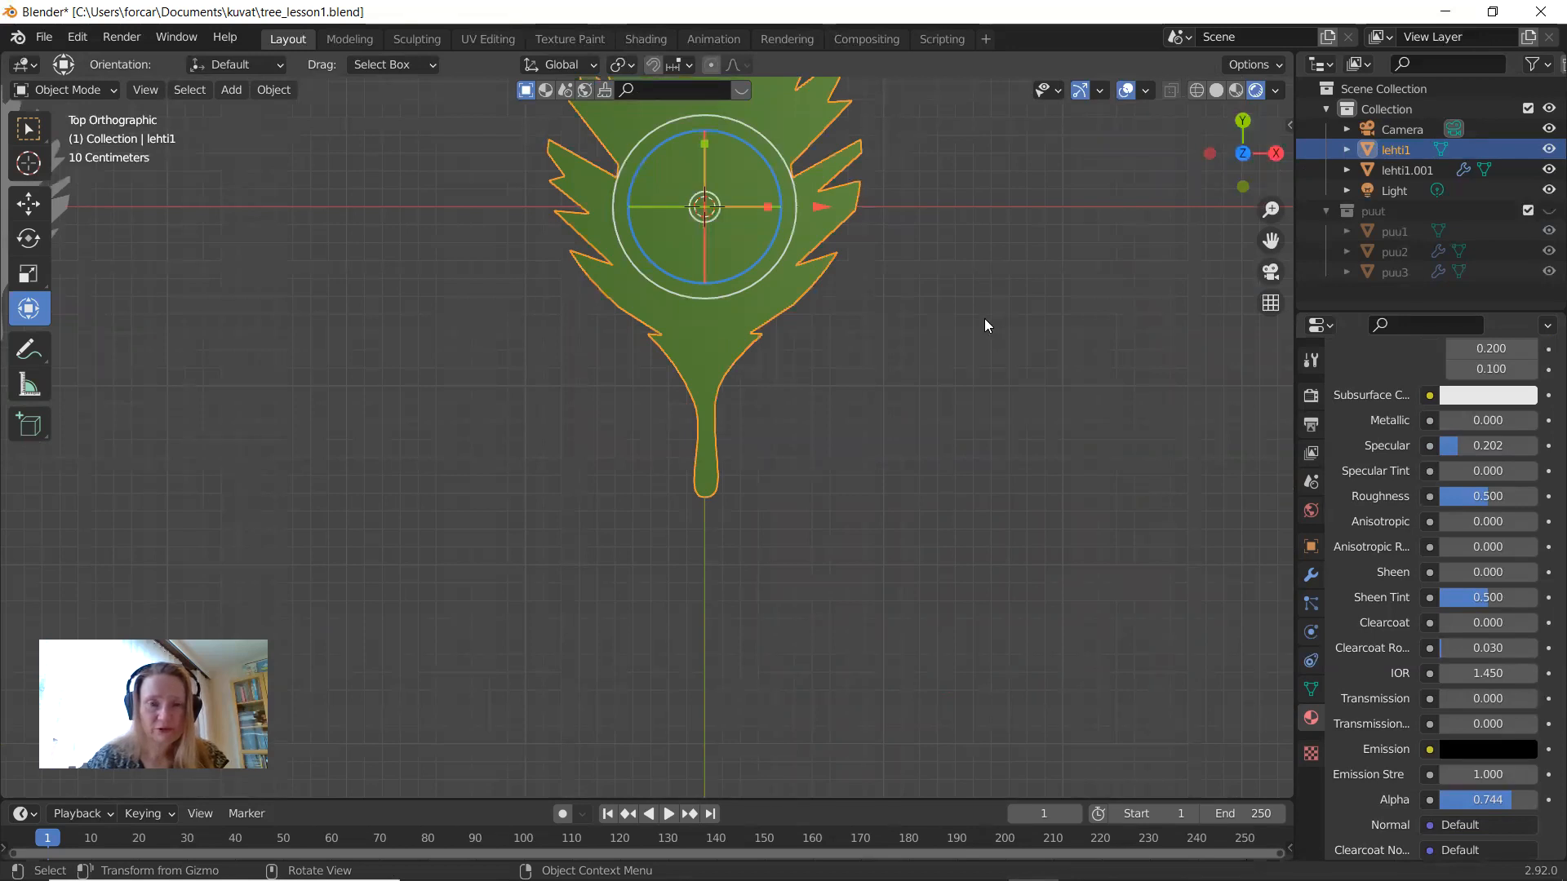
shift+middle_drag(984, 324, 984, 534)
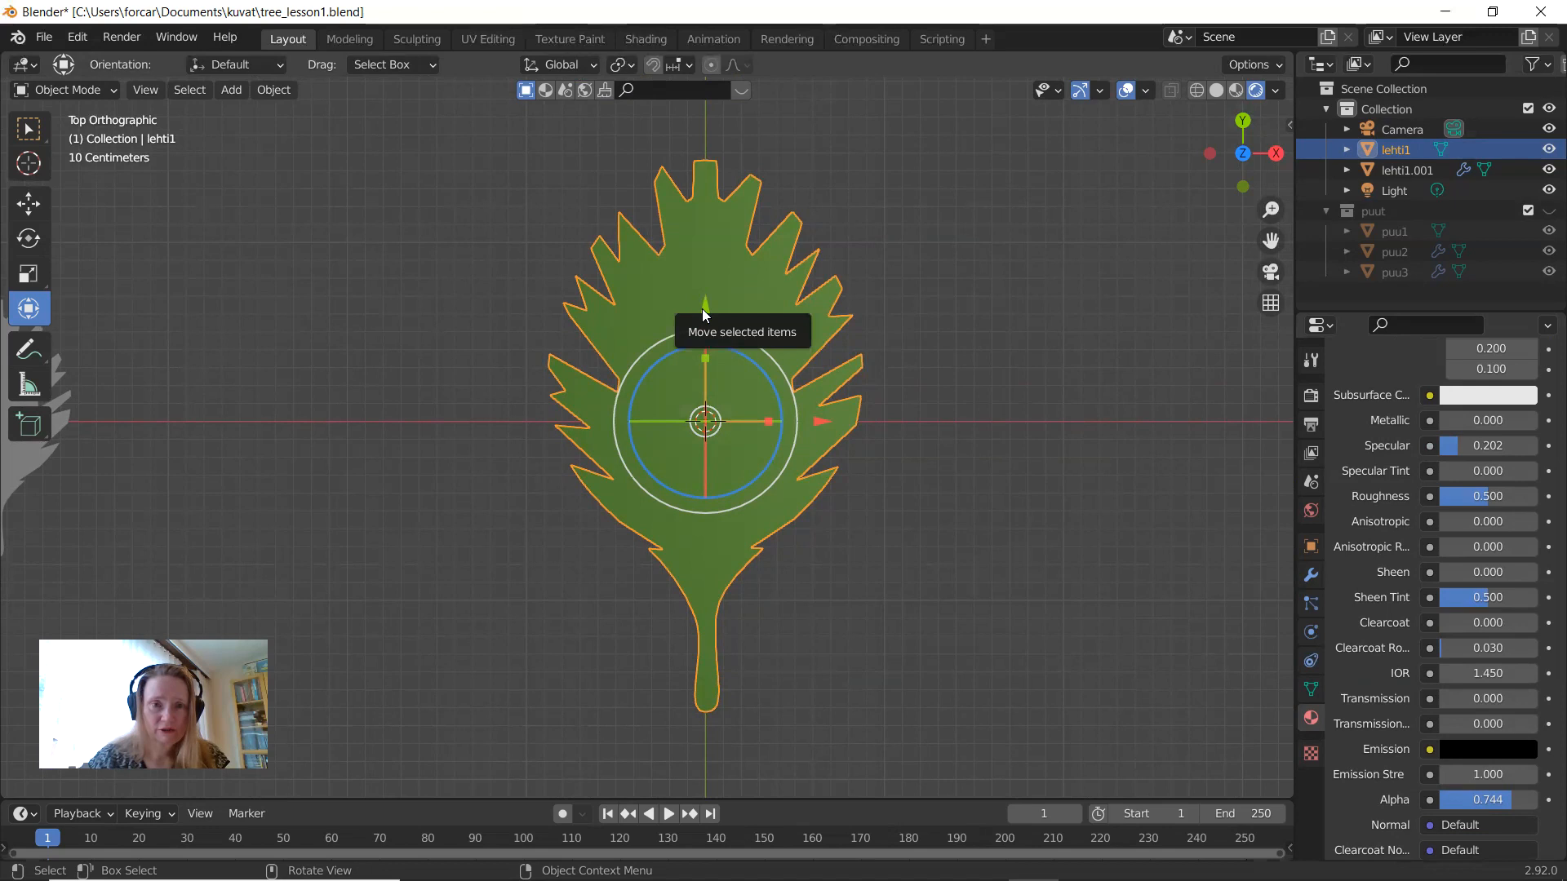
drag(706, 309, 698, 744)
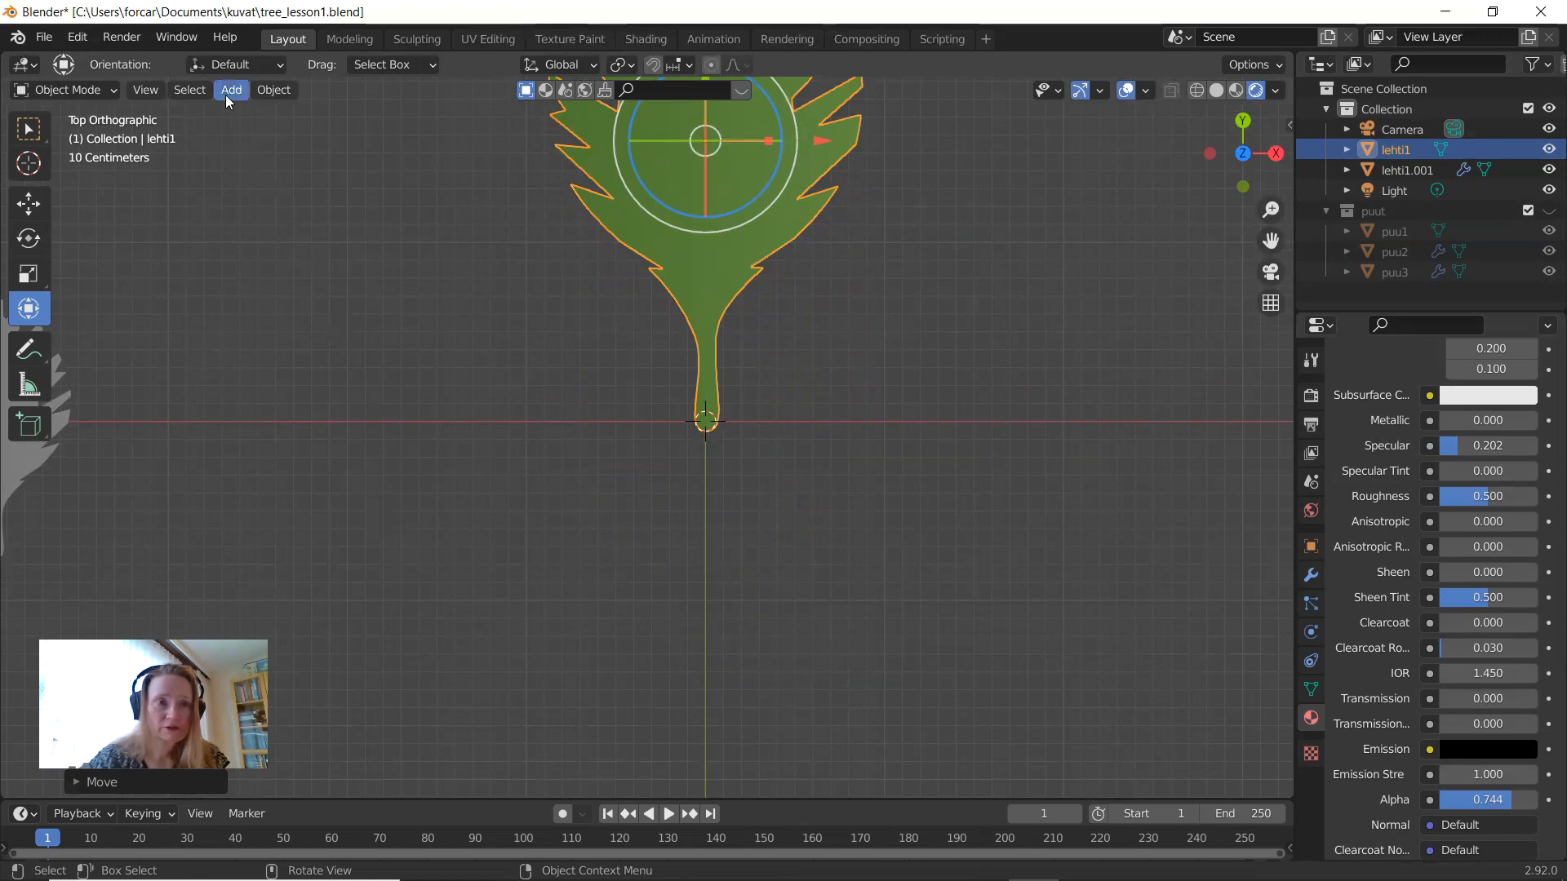
Step: Set lehti1's origin to the 3D cursor at the stem base, and undo a trial rotation around it
click(267, 91)
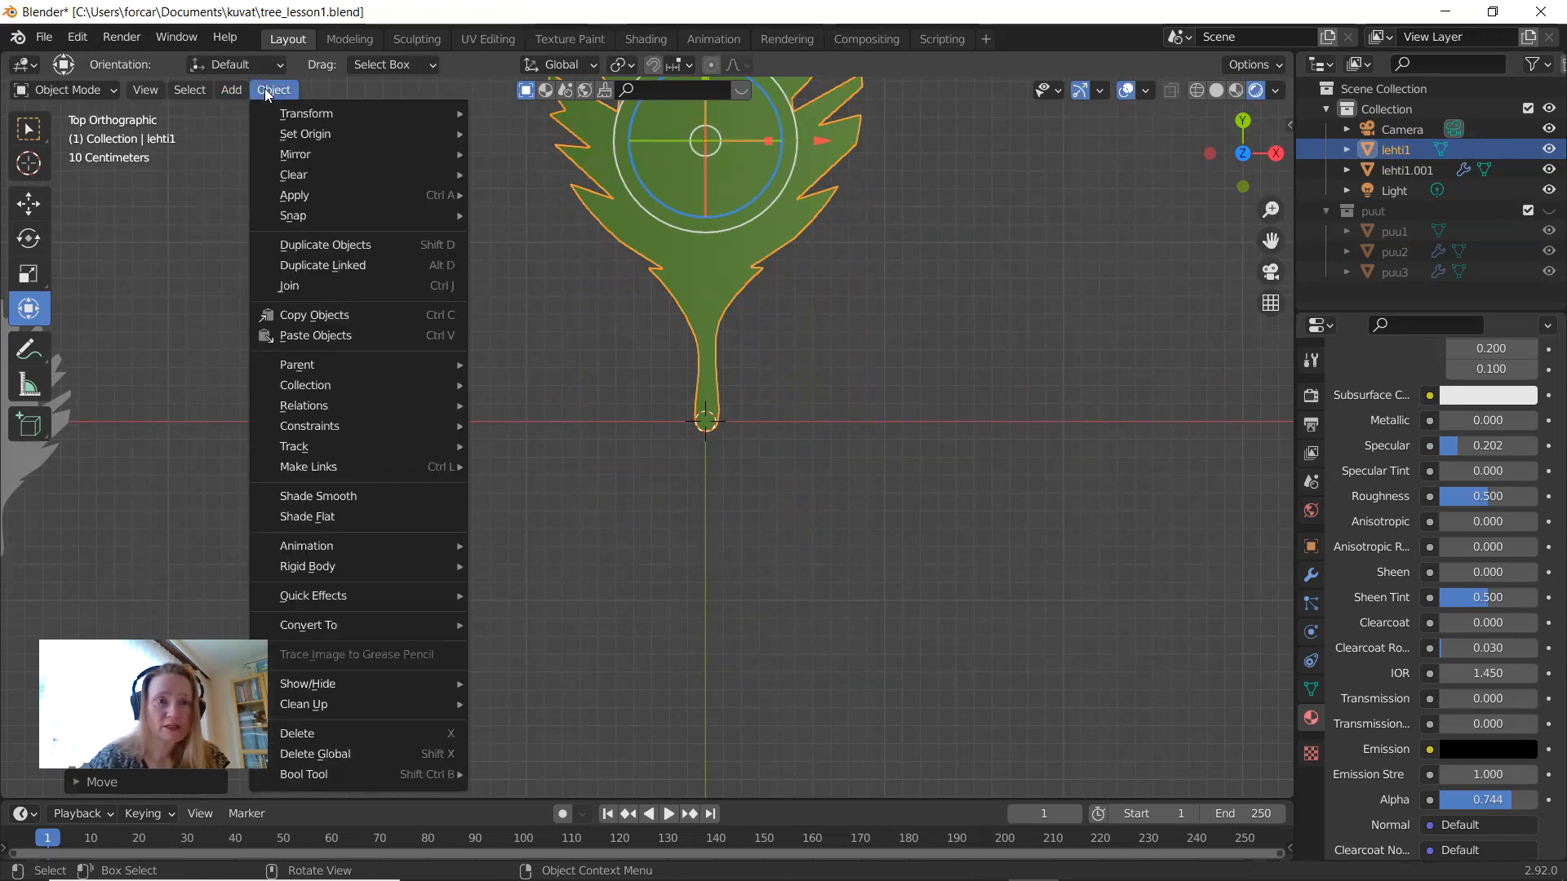
mouse_move(292, 135)
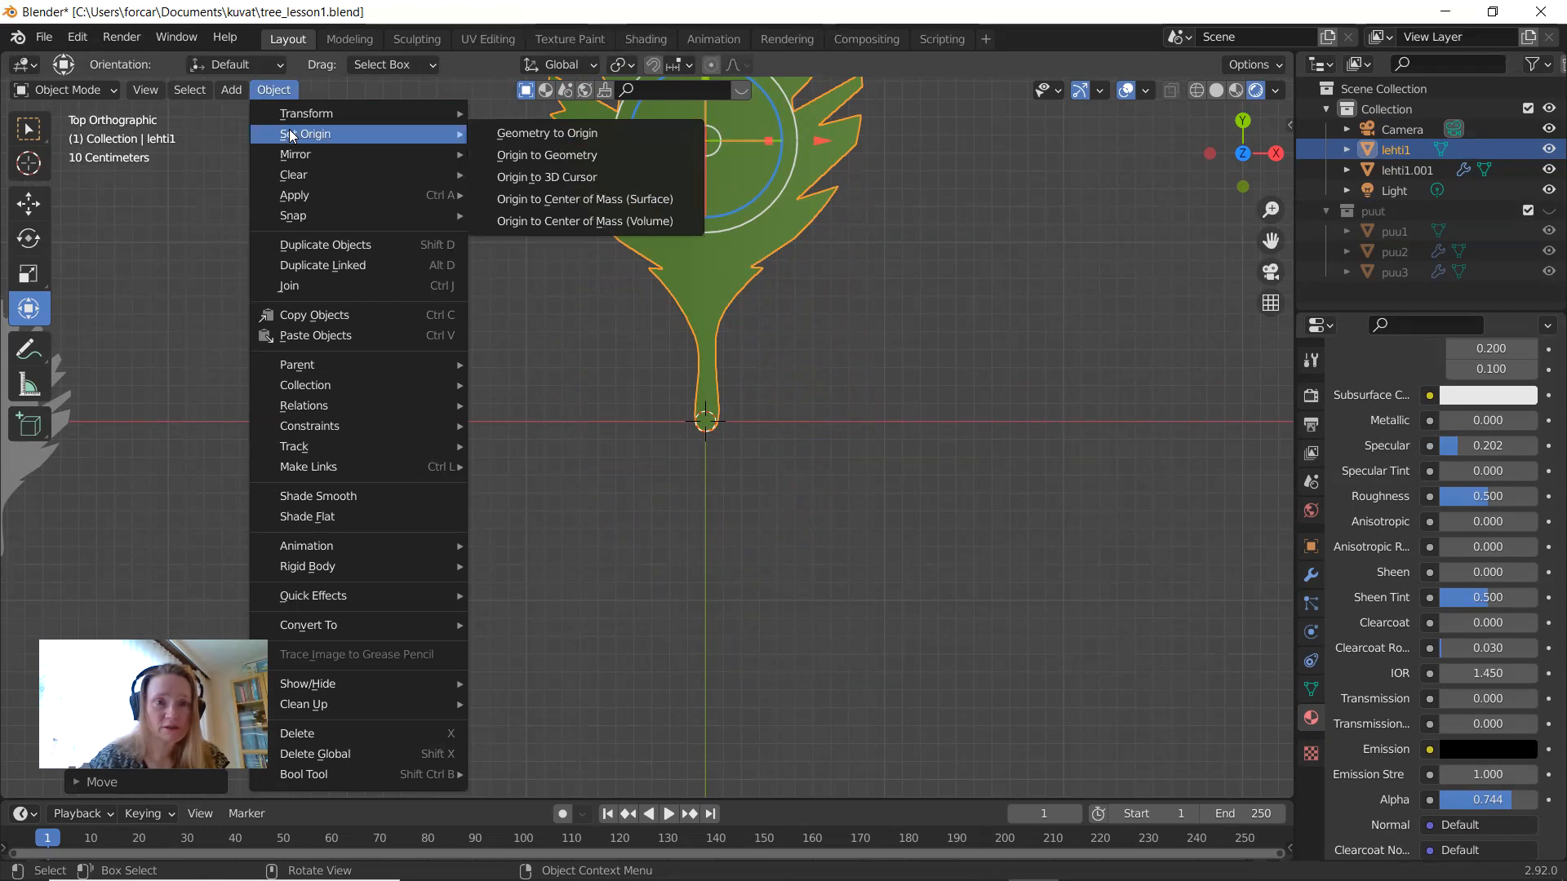
click(569, 178)
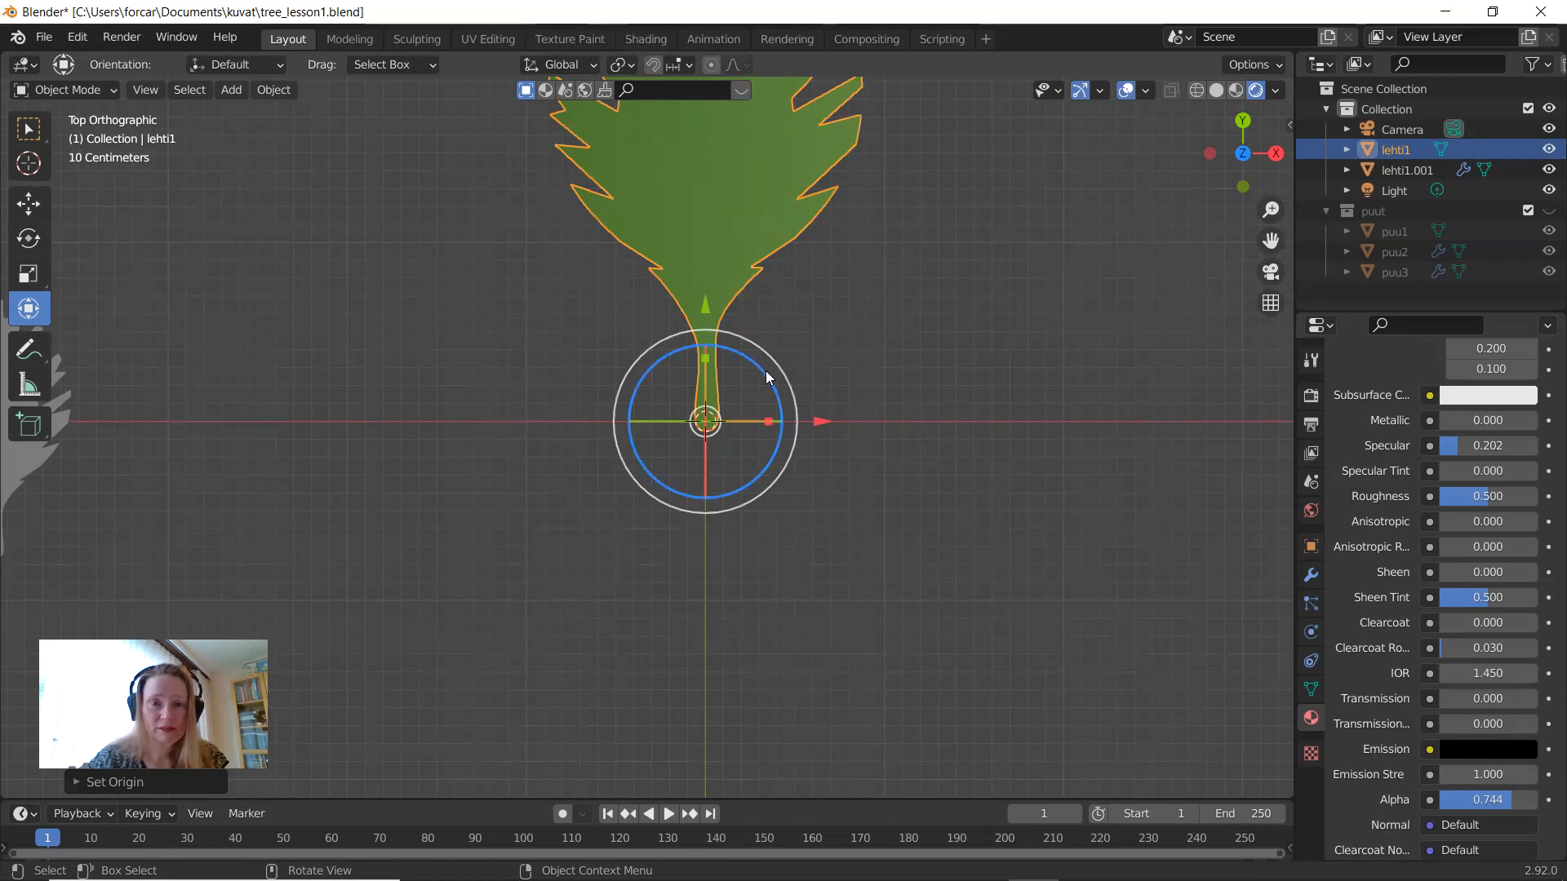
drag(766, 377, 788, 422)
key(ctrl+z)
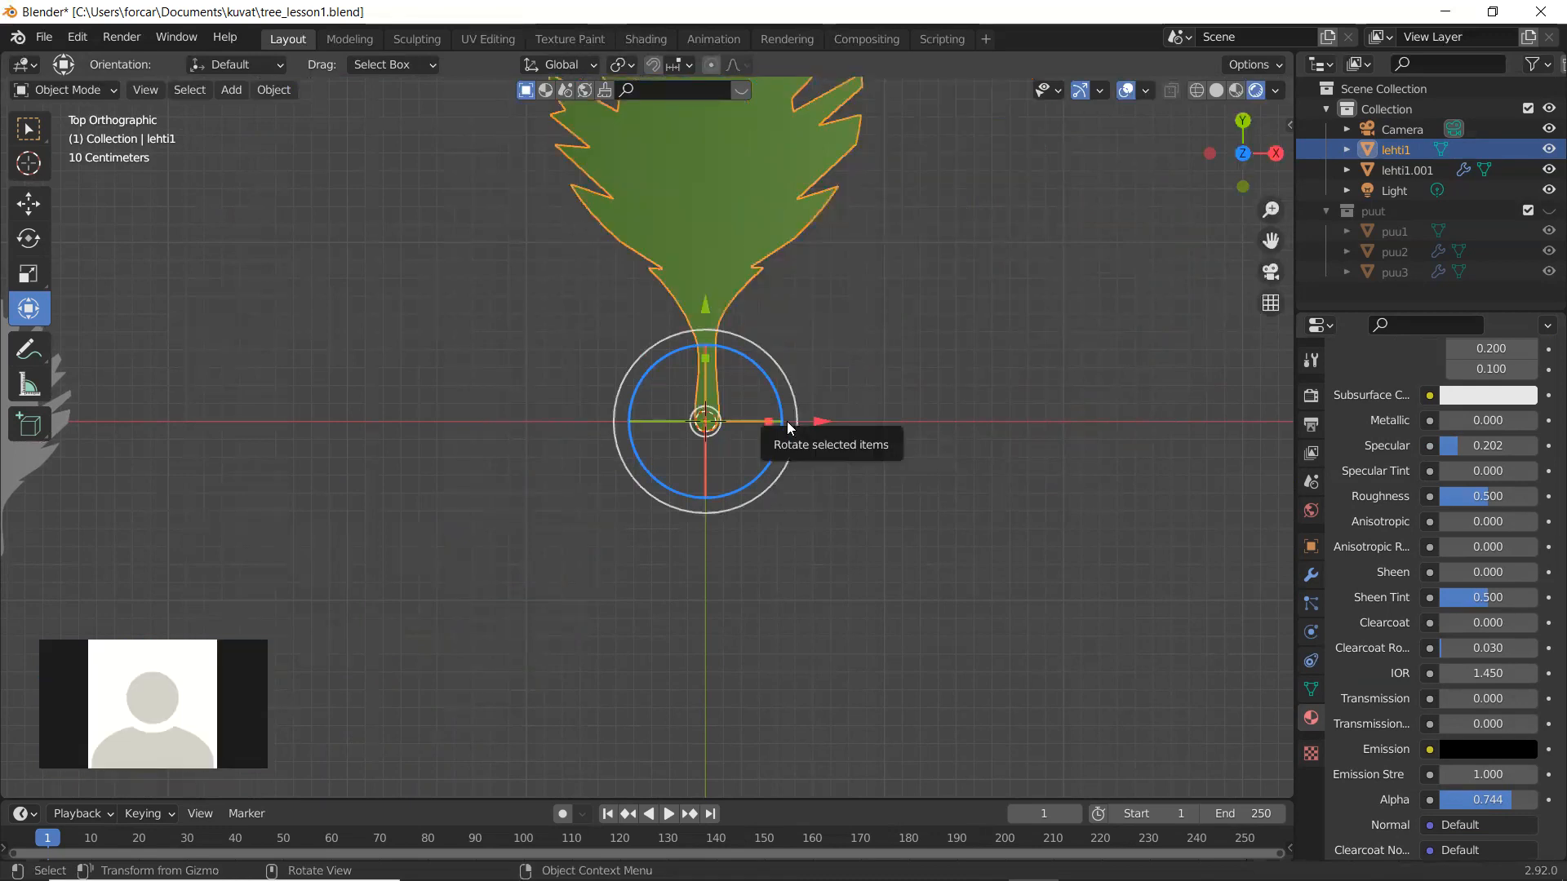
Step: Move lehti1 along the positive X axis, well clear of the 3D cursor
scroll(787, 421, down, 3)
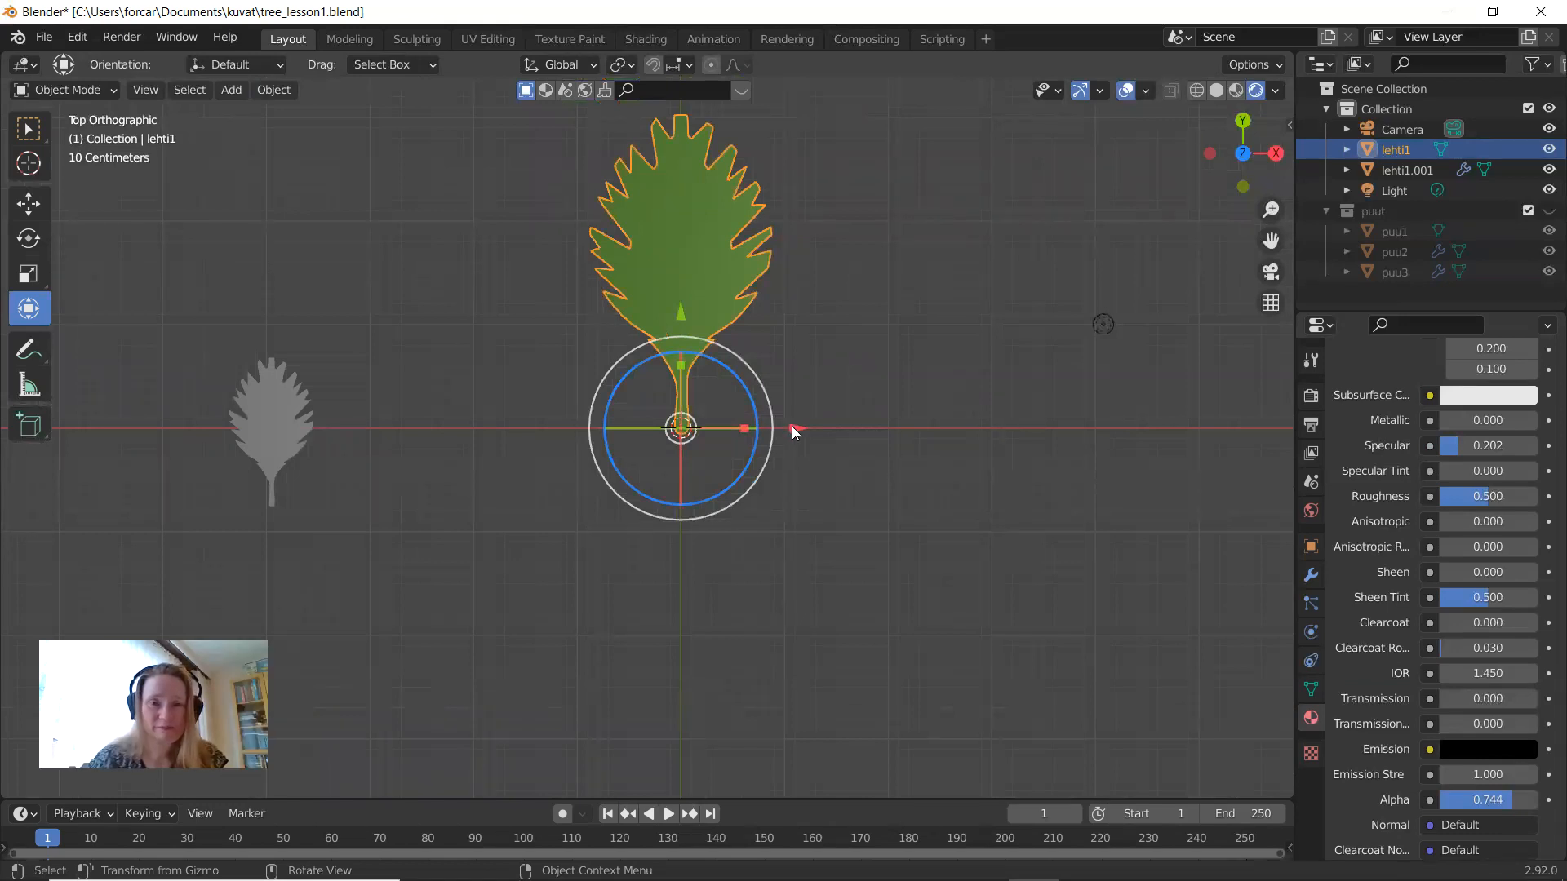
drag(799, 428, 1233, 463)
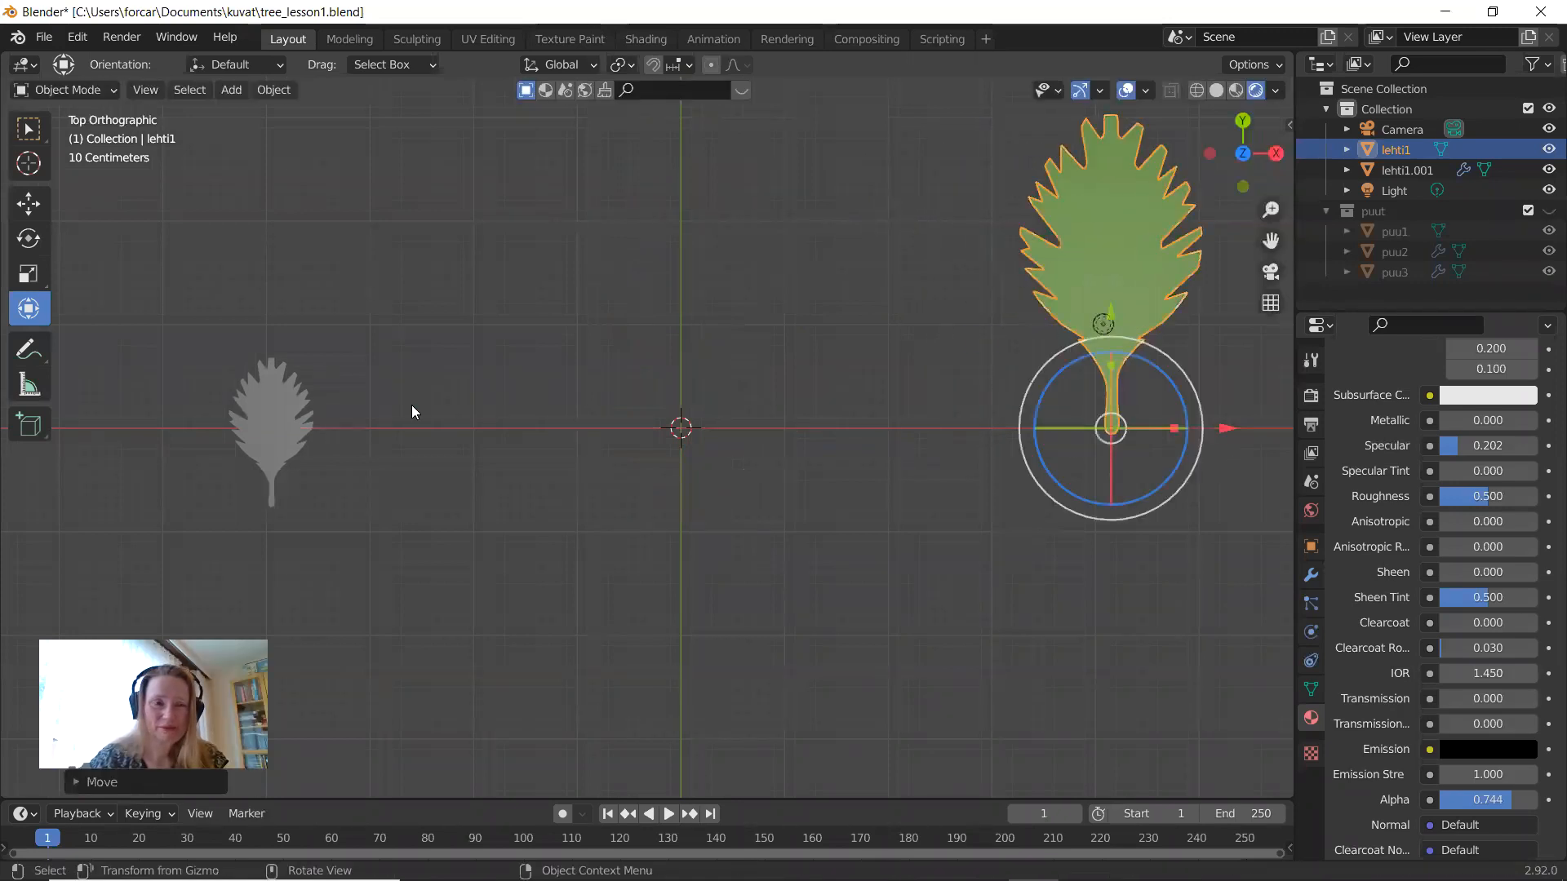
Step: Check the 3D cursor's location in the view settings and move the smaller leaf lehti1.001 along X to the cursor
click(272, 420)
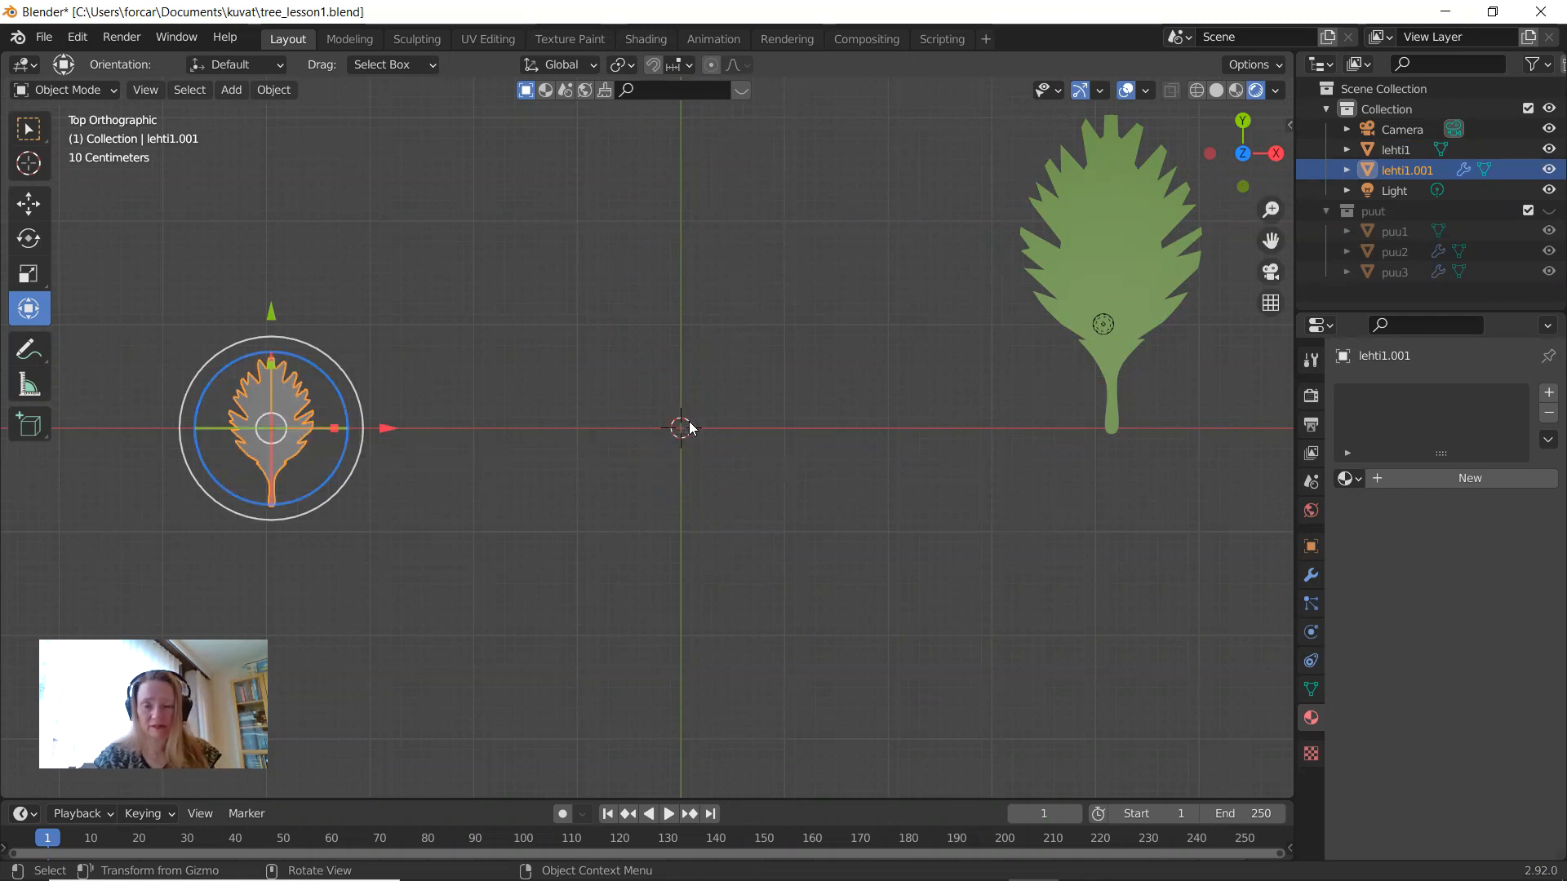
key(n)
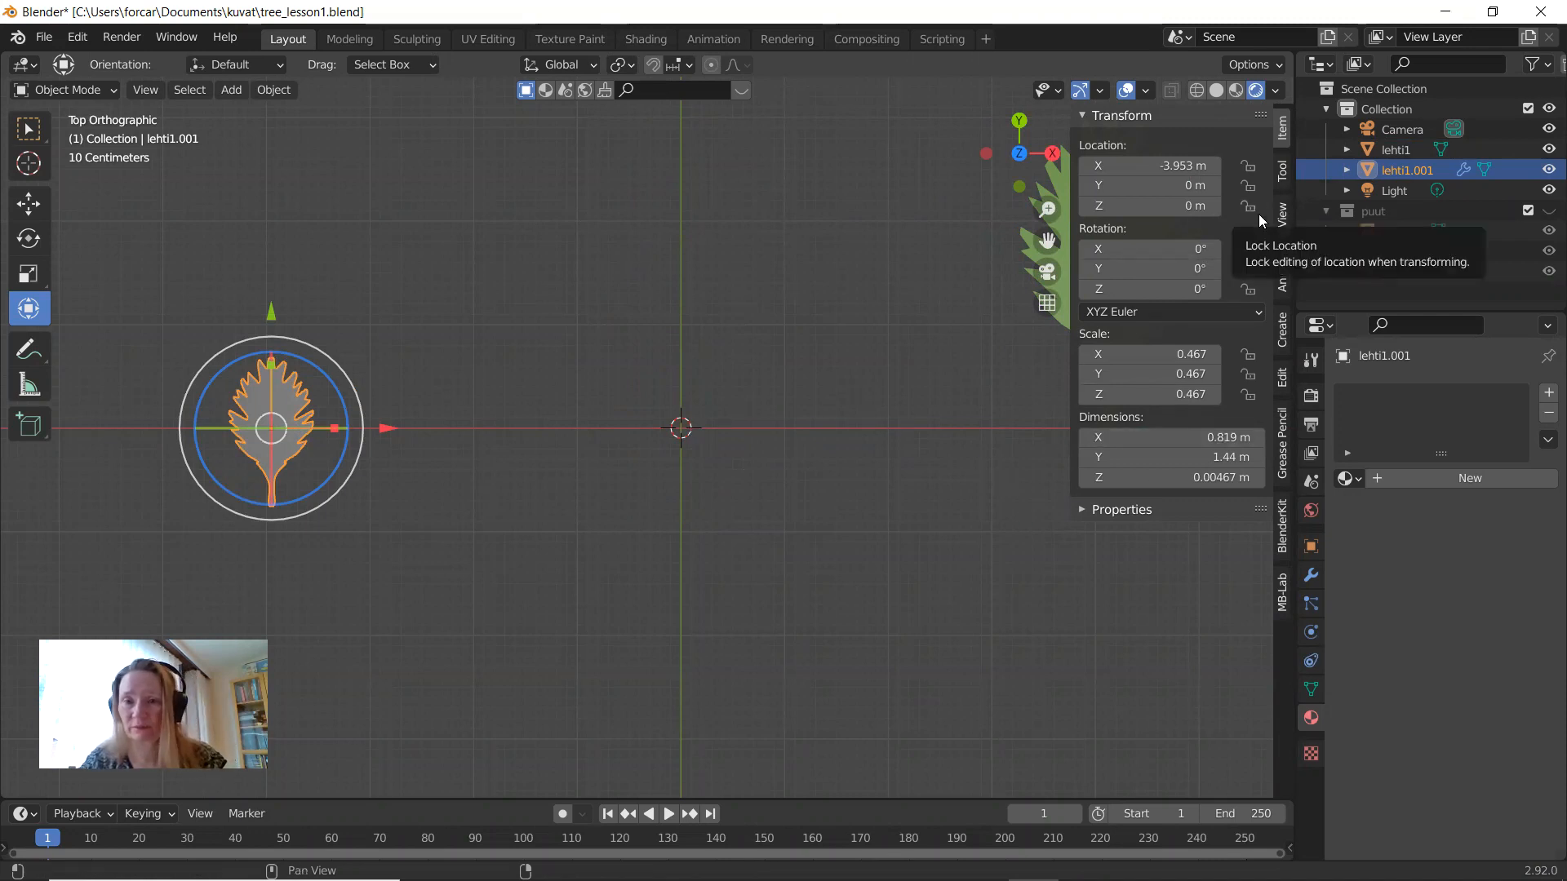
click(1283, 169)
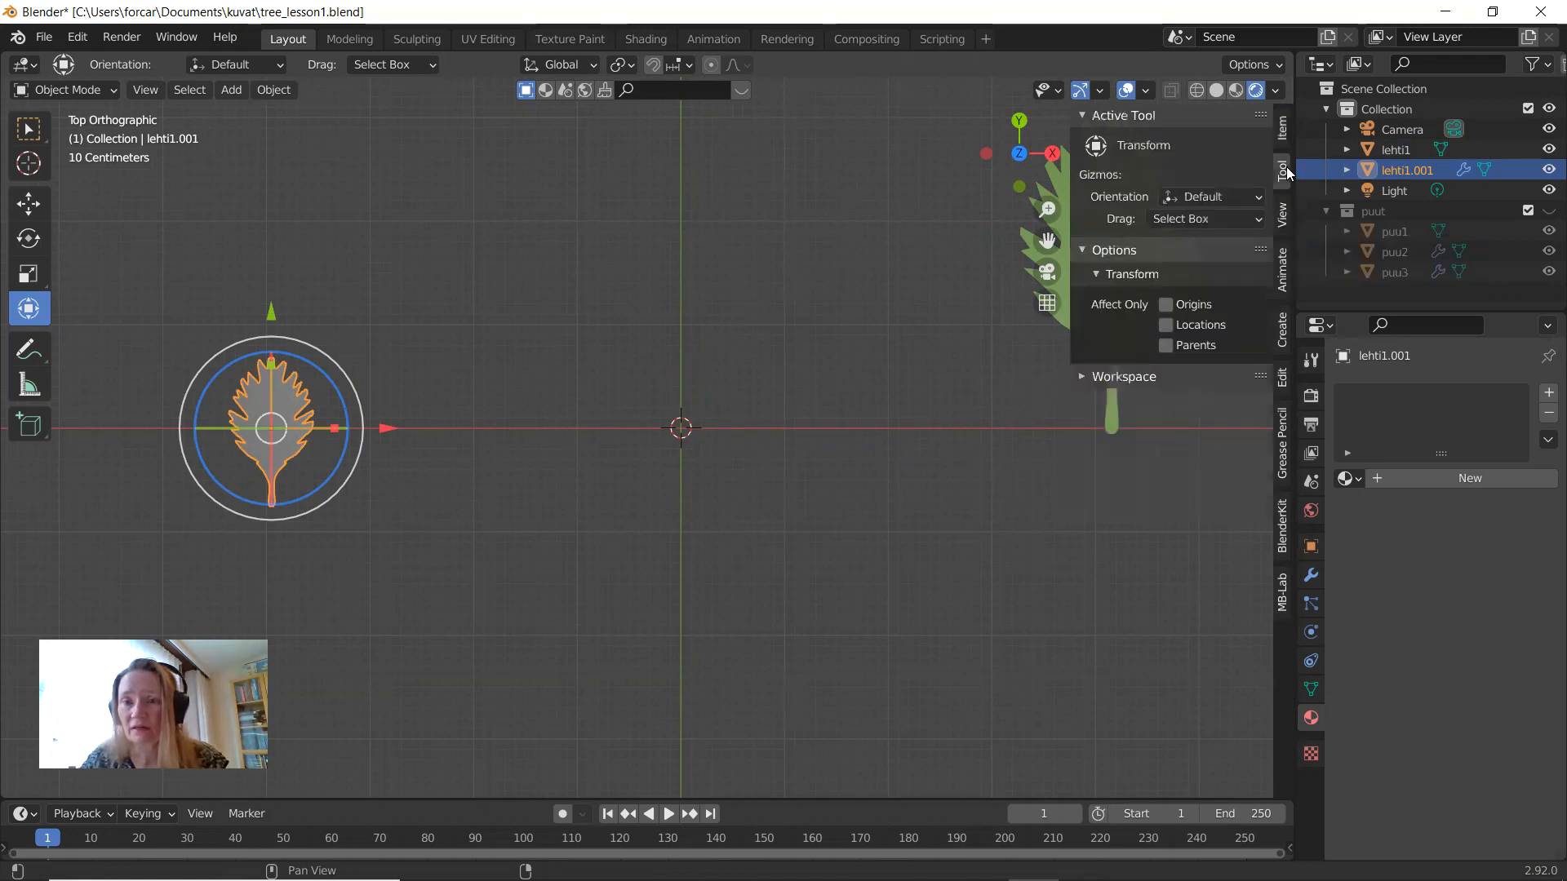
click(1283, 214)
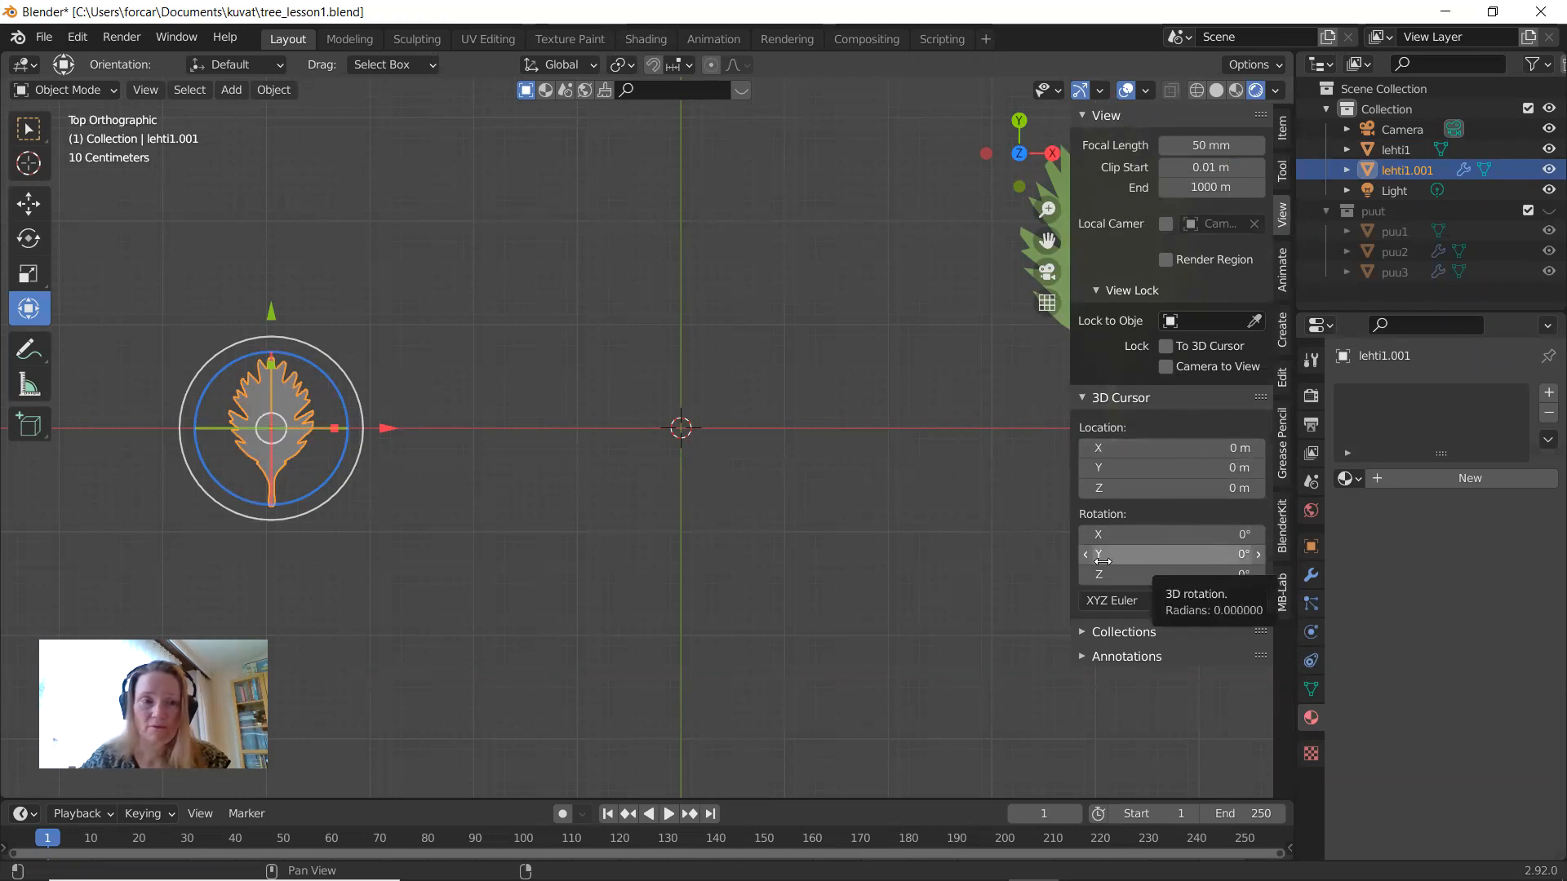
drag(387, 423, 802, 444)
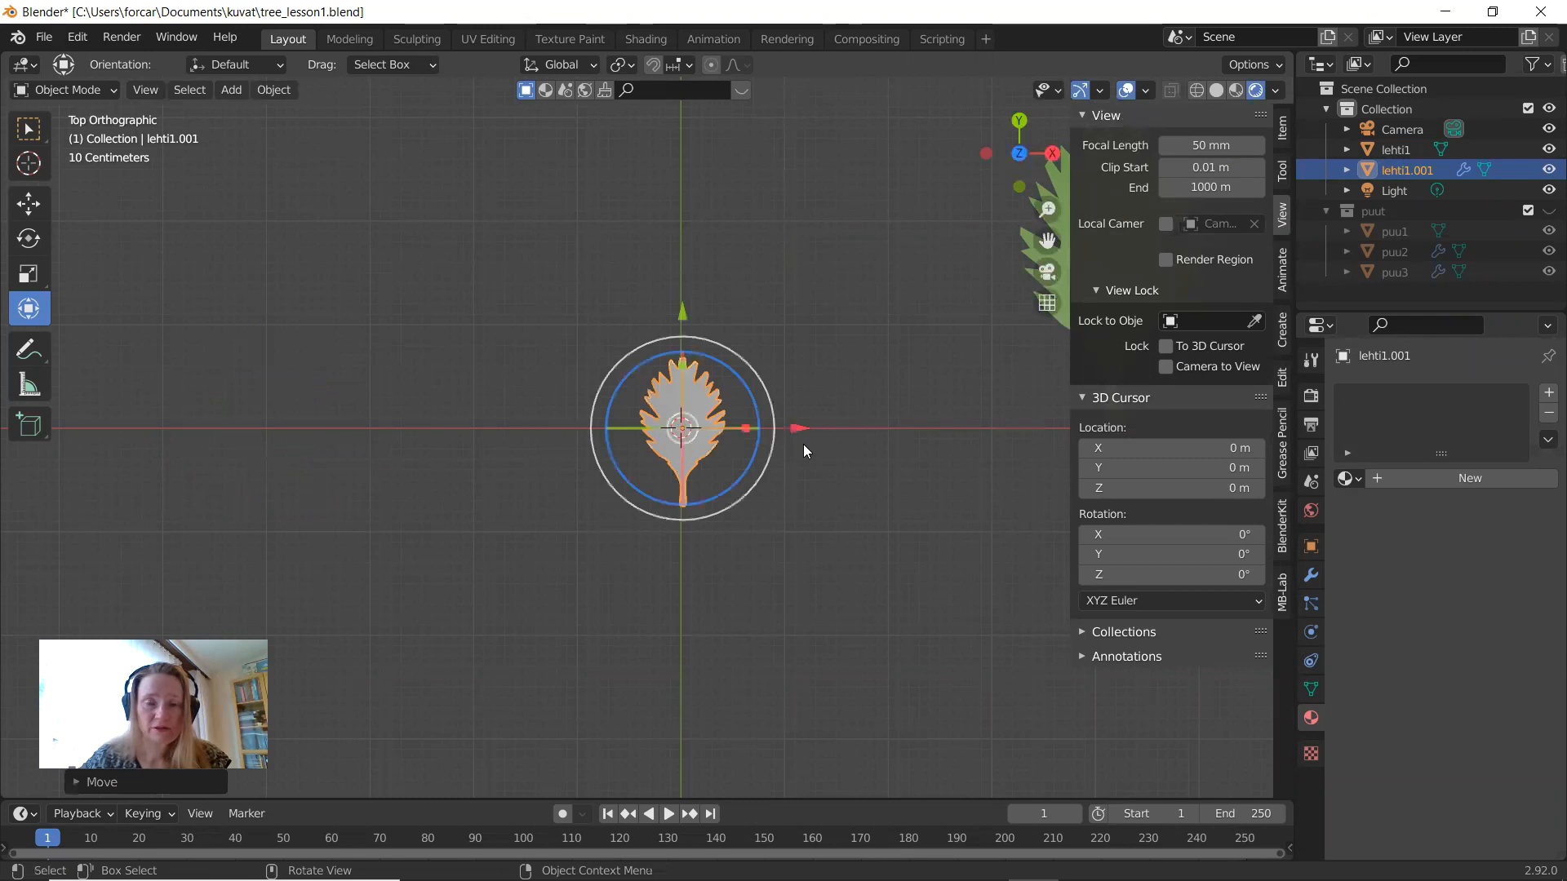
Step: Move lehti1.001 up along Y and fine-tune its X position until its stem base sits exactly on the 3D cursor
scroll(702, 444, up, 2)
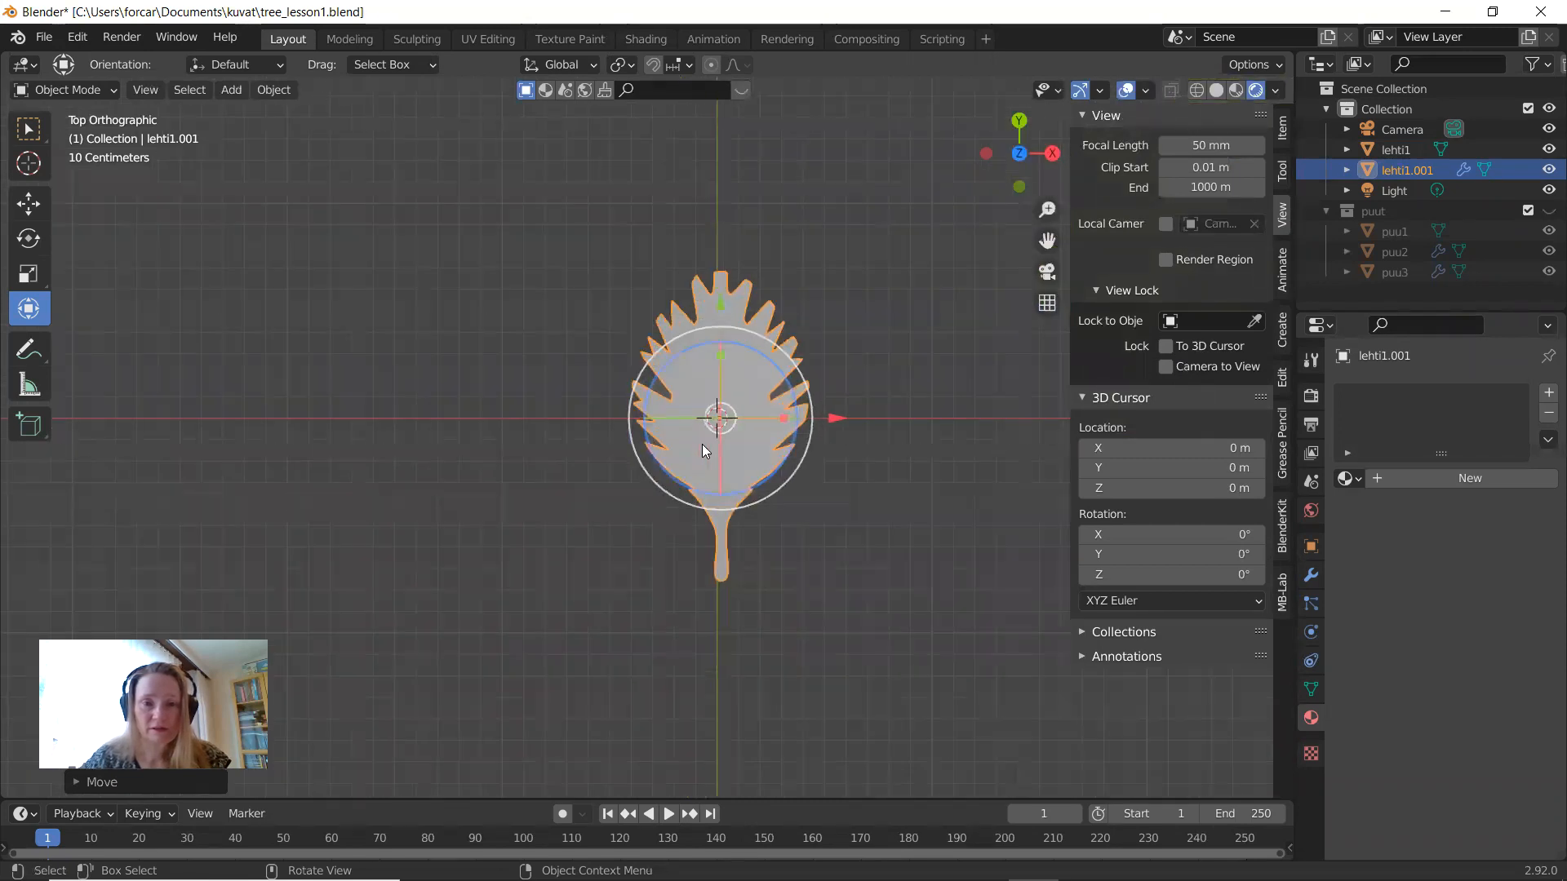
drag(717, 304, 681, 140)
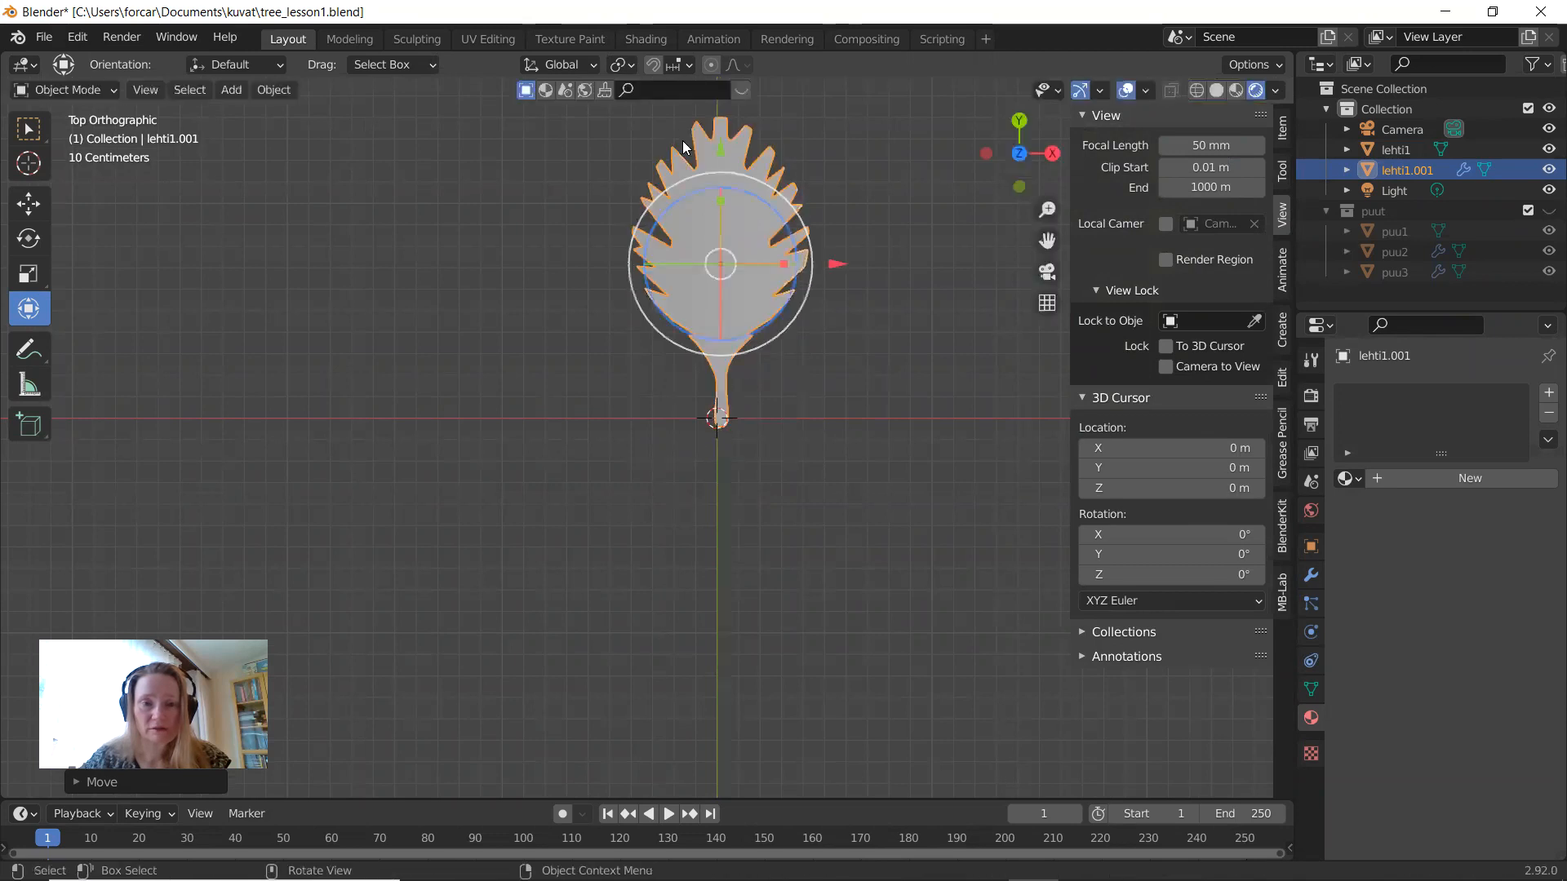
right_click(835, 259)
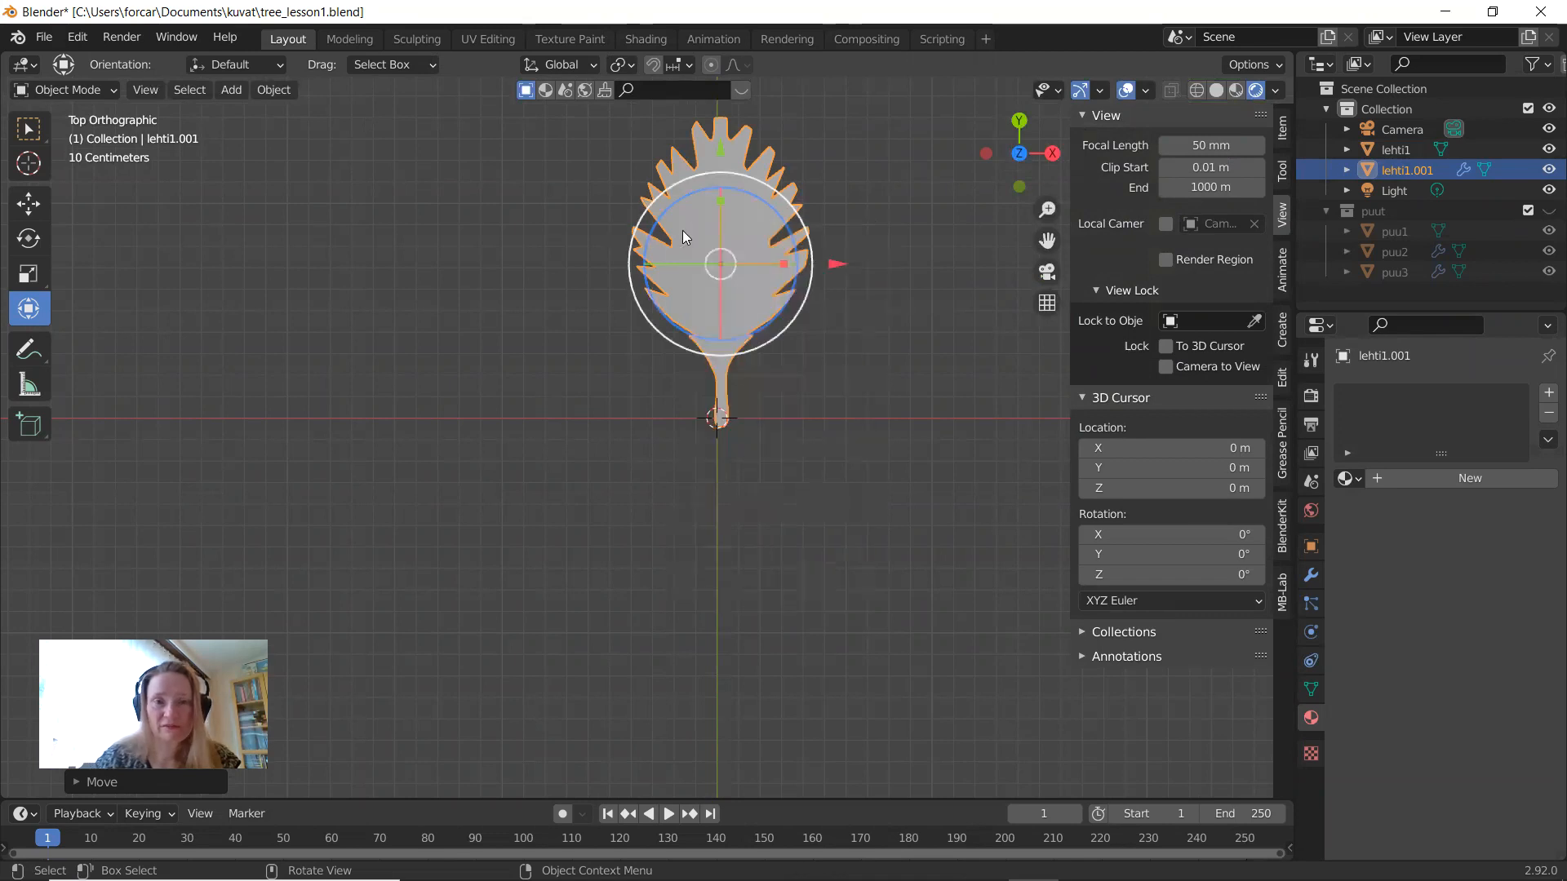
drag(834, 259, 827, 257)
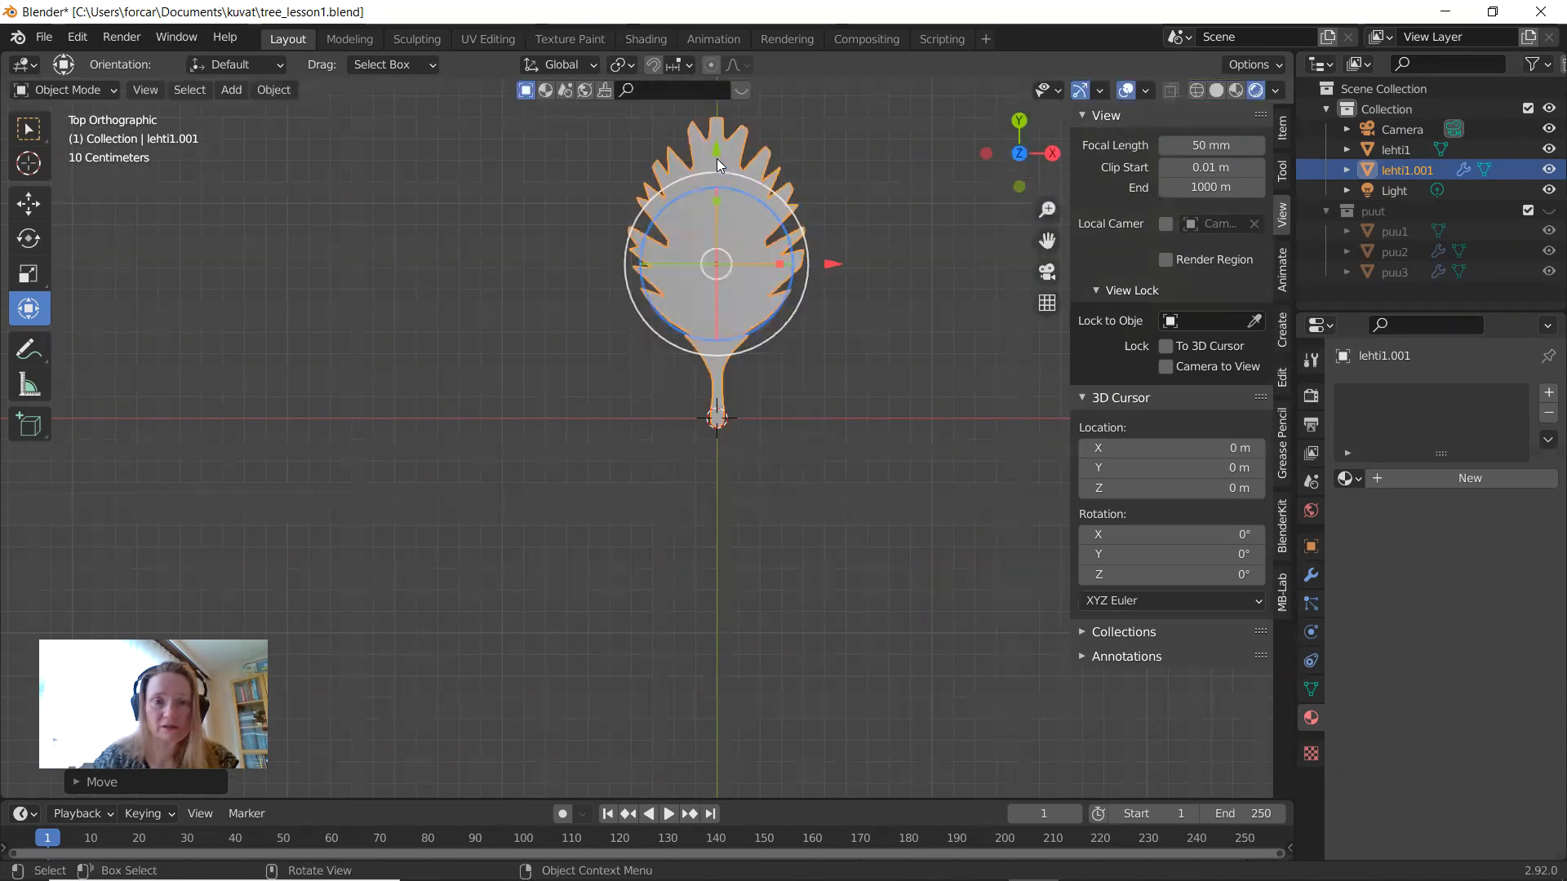
drag(715, 150, 714, 144)
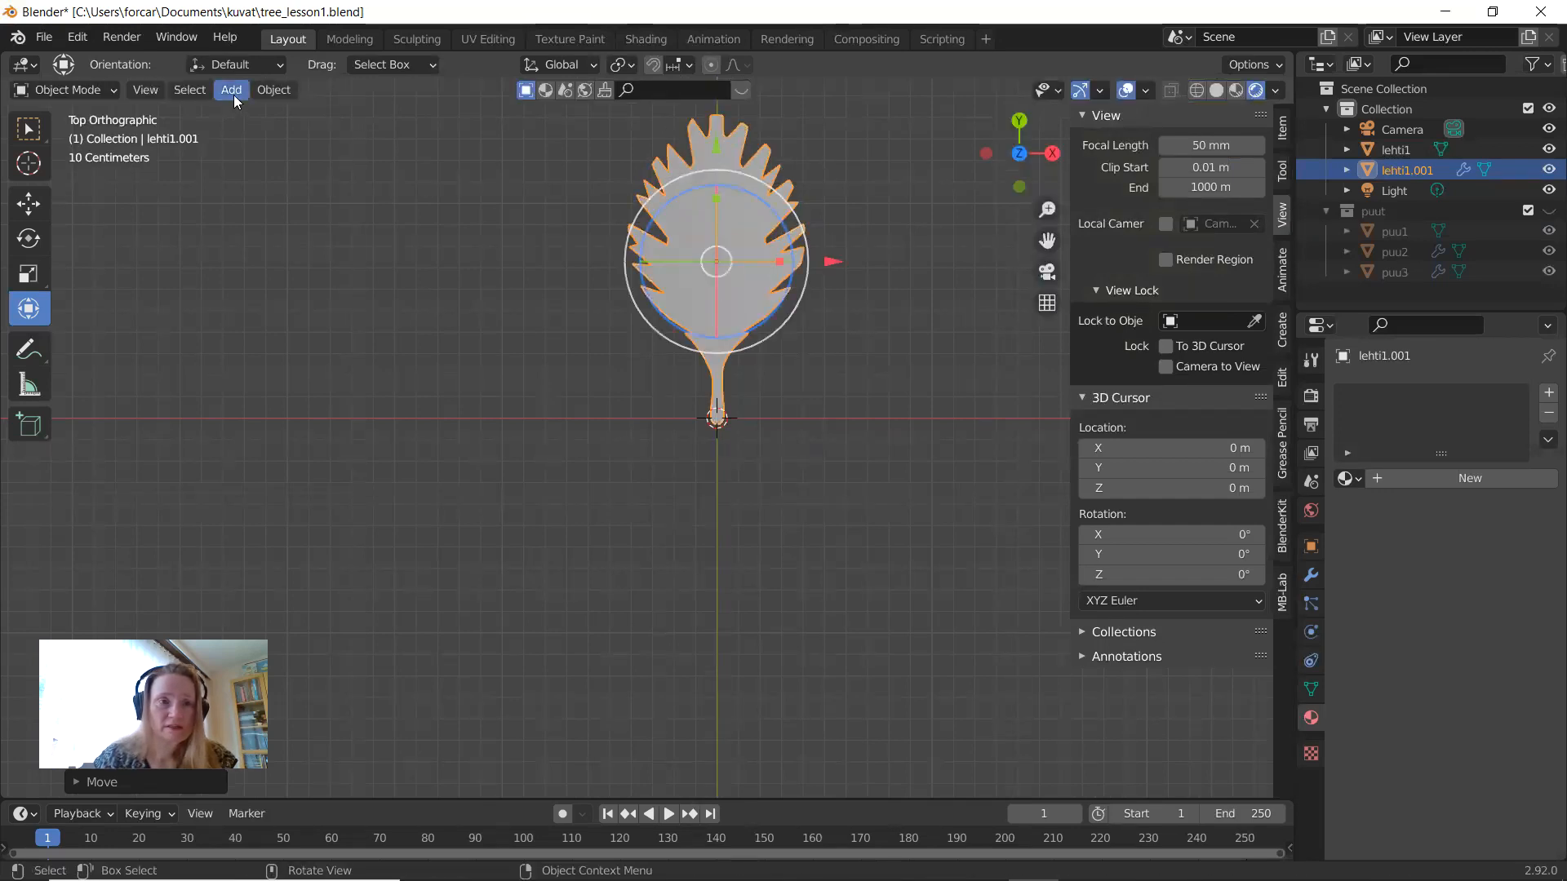
Step: Set lehti1.001's origin to the 3D cursor at its stem base and move the leaf aside along the negative X axis
click(262, 92)
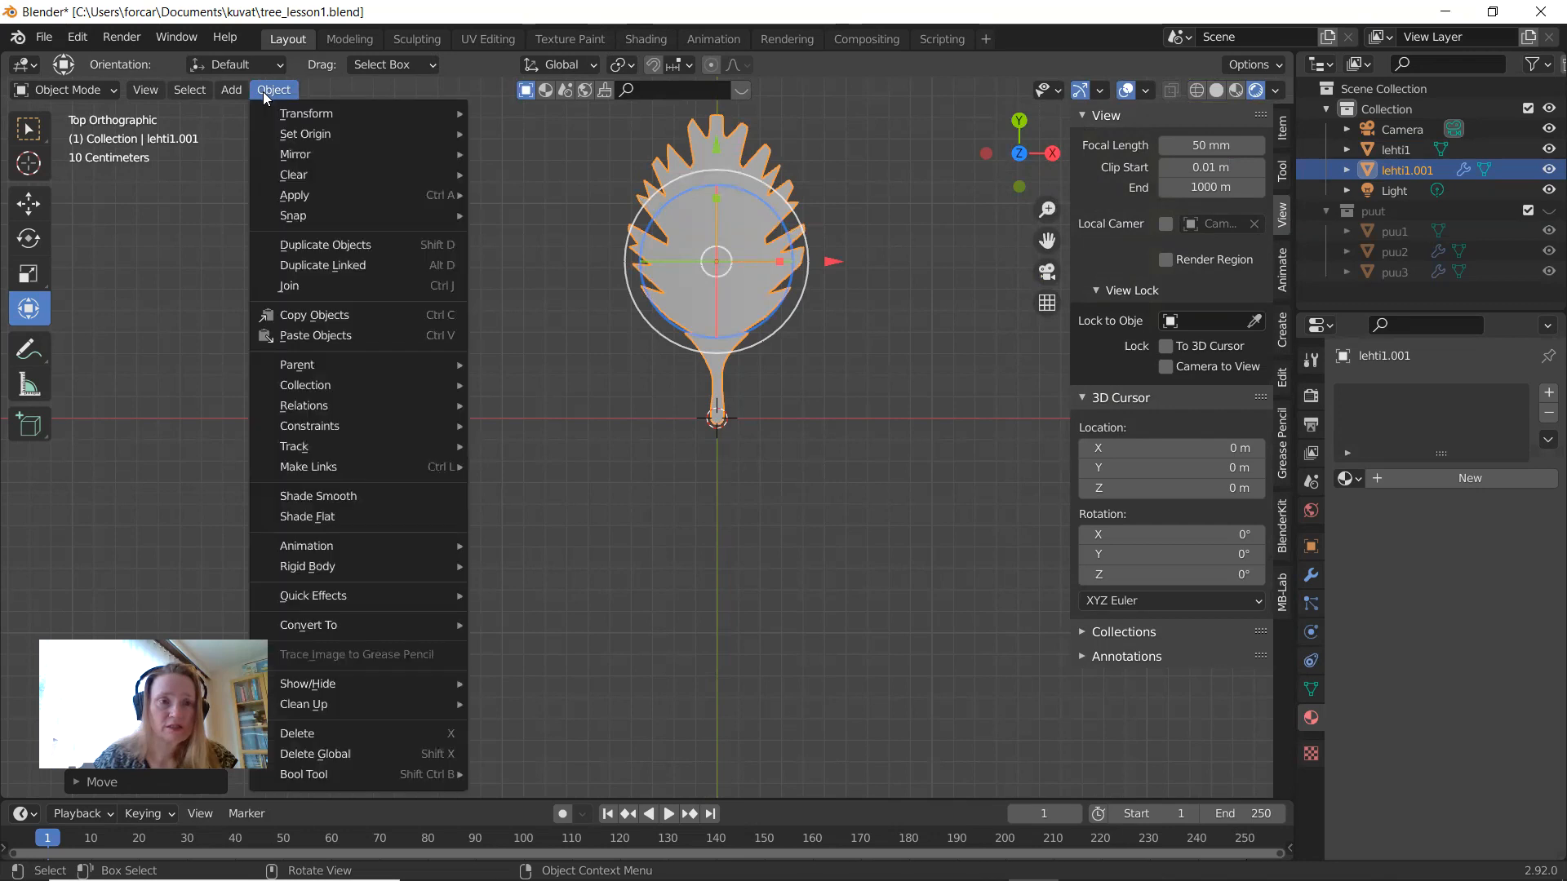
mouse_move(295, 135)
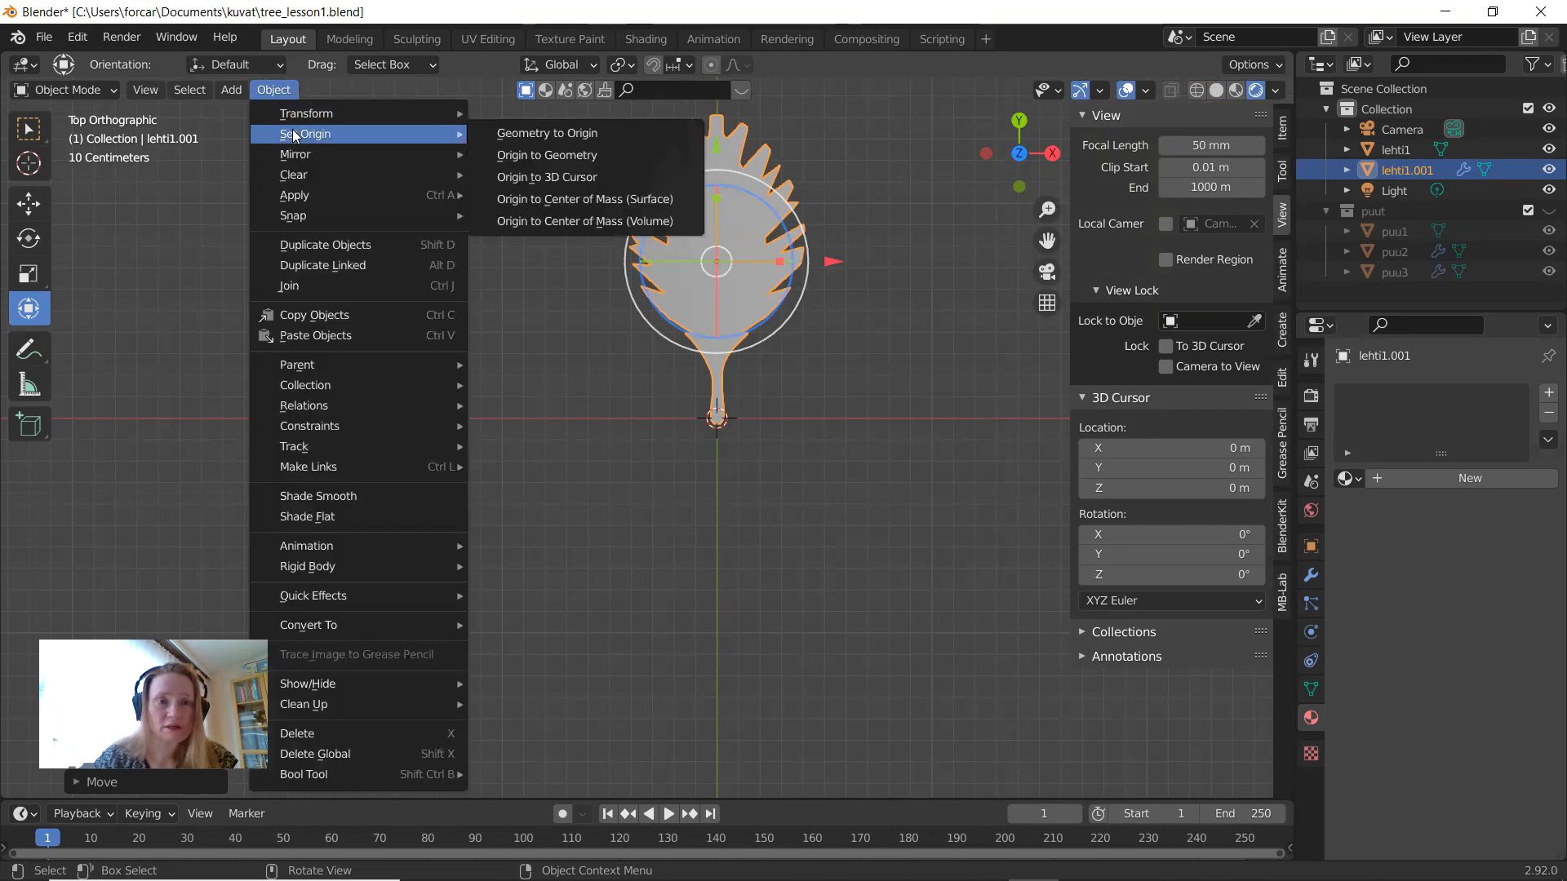
click(560, 181)
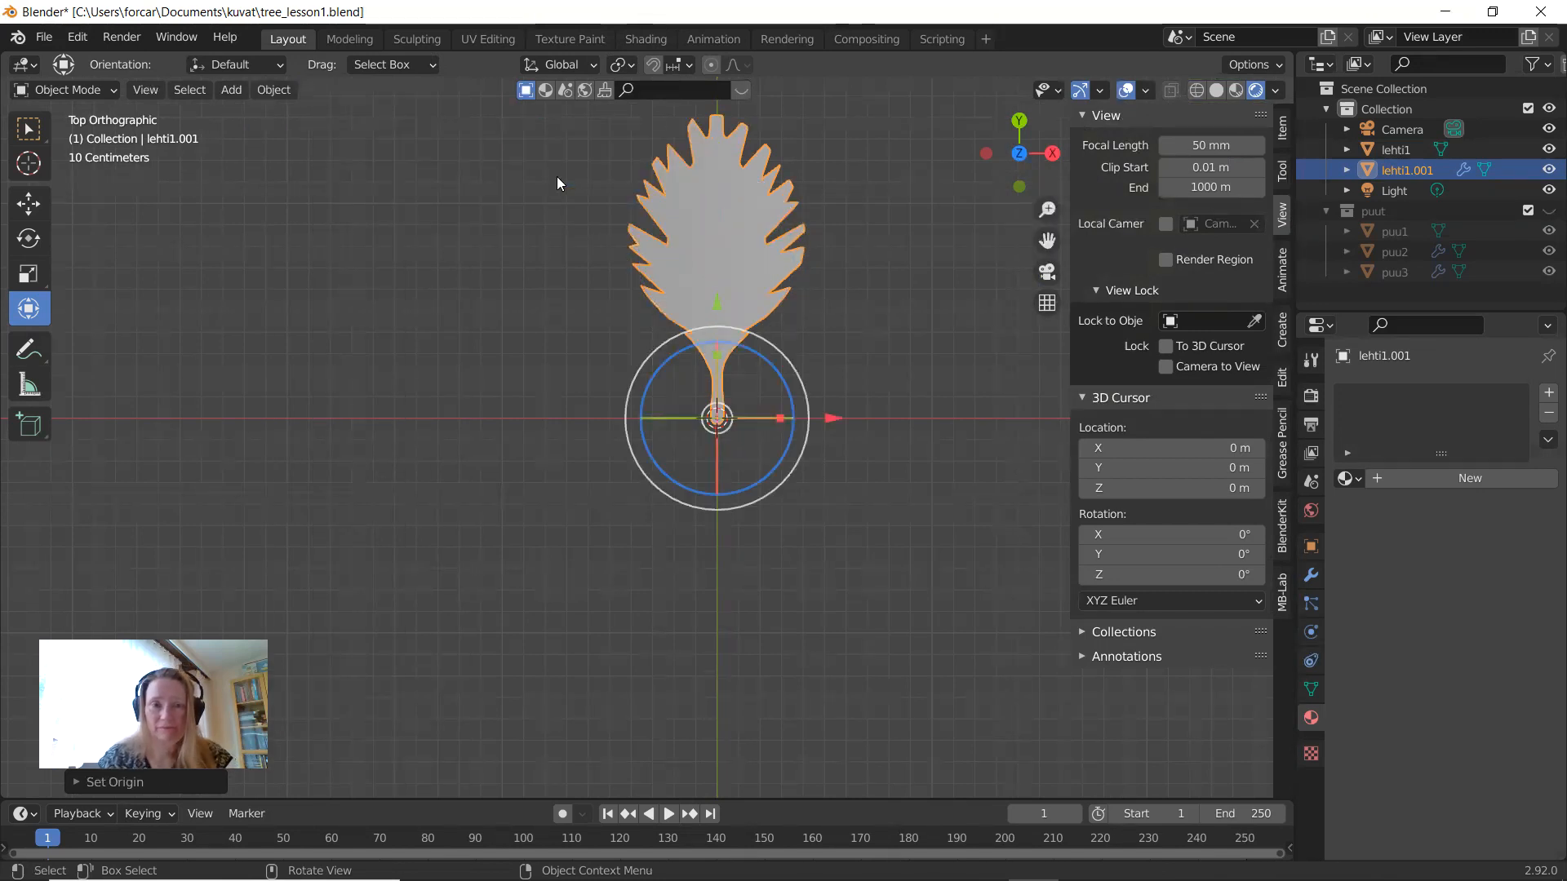
mouse_move(769, 361)
mouse_down()
mouse_move(826, 412)
mouse_move(699, 343)
mouse_move(768, 371)
mouse_up()
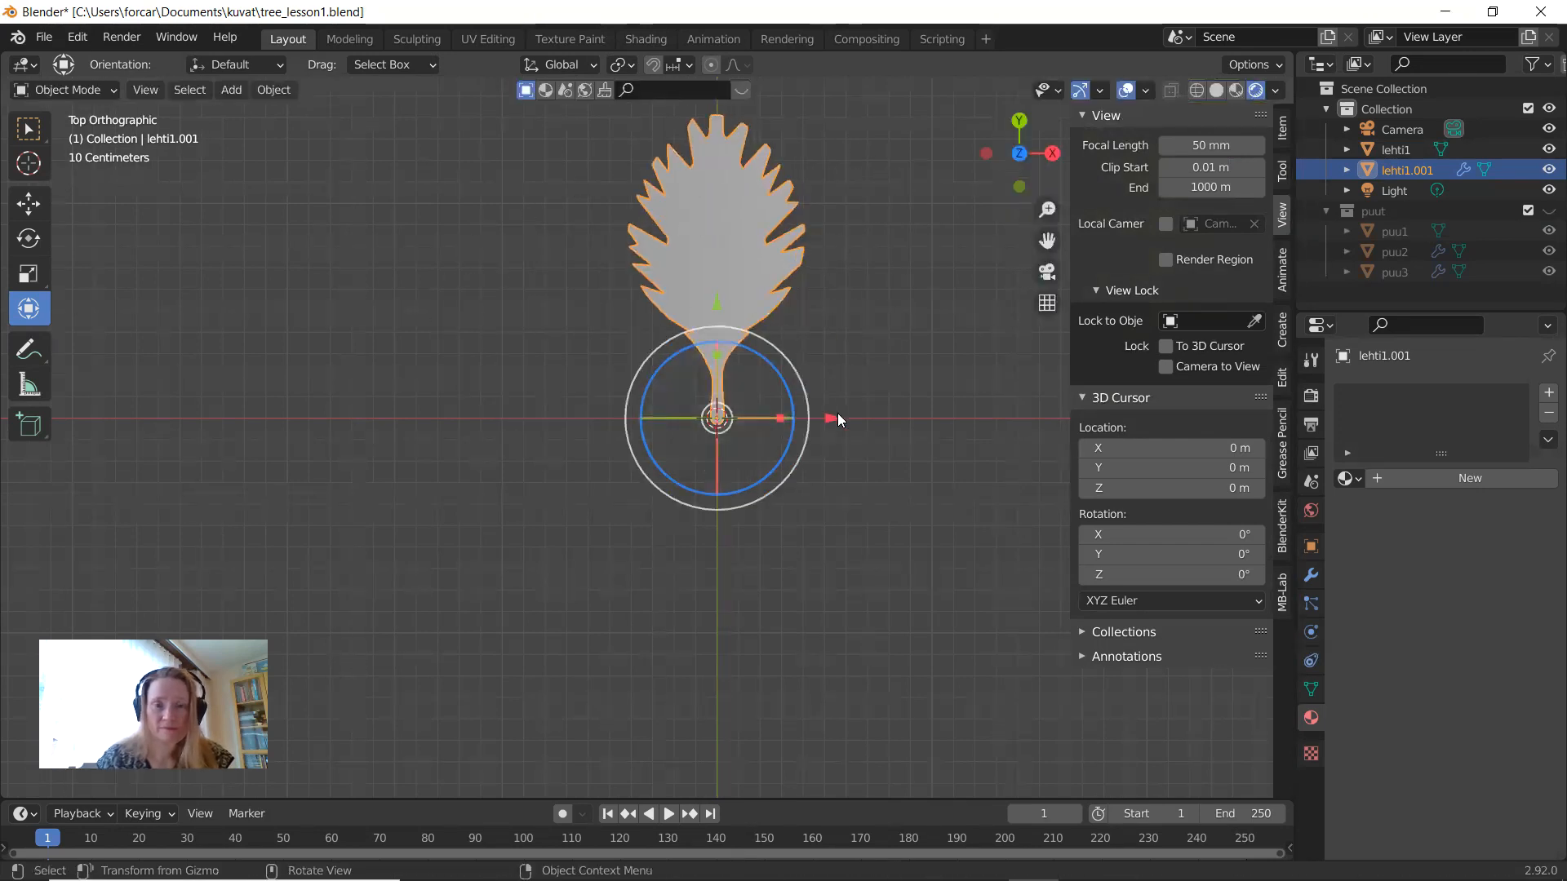
drag(835, 416, 487, 452)
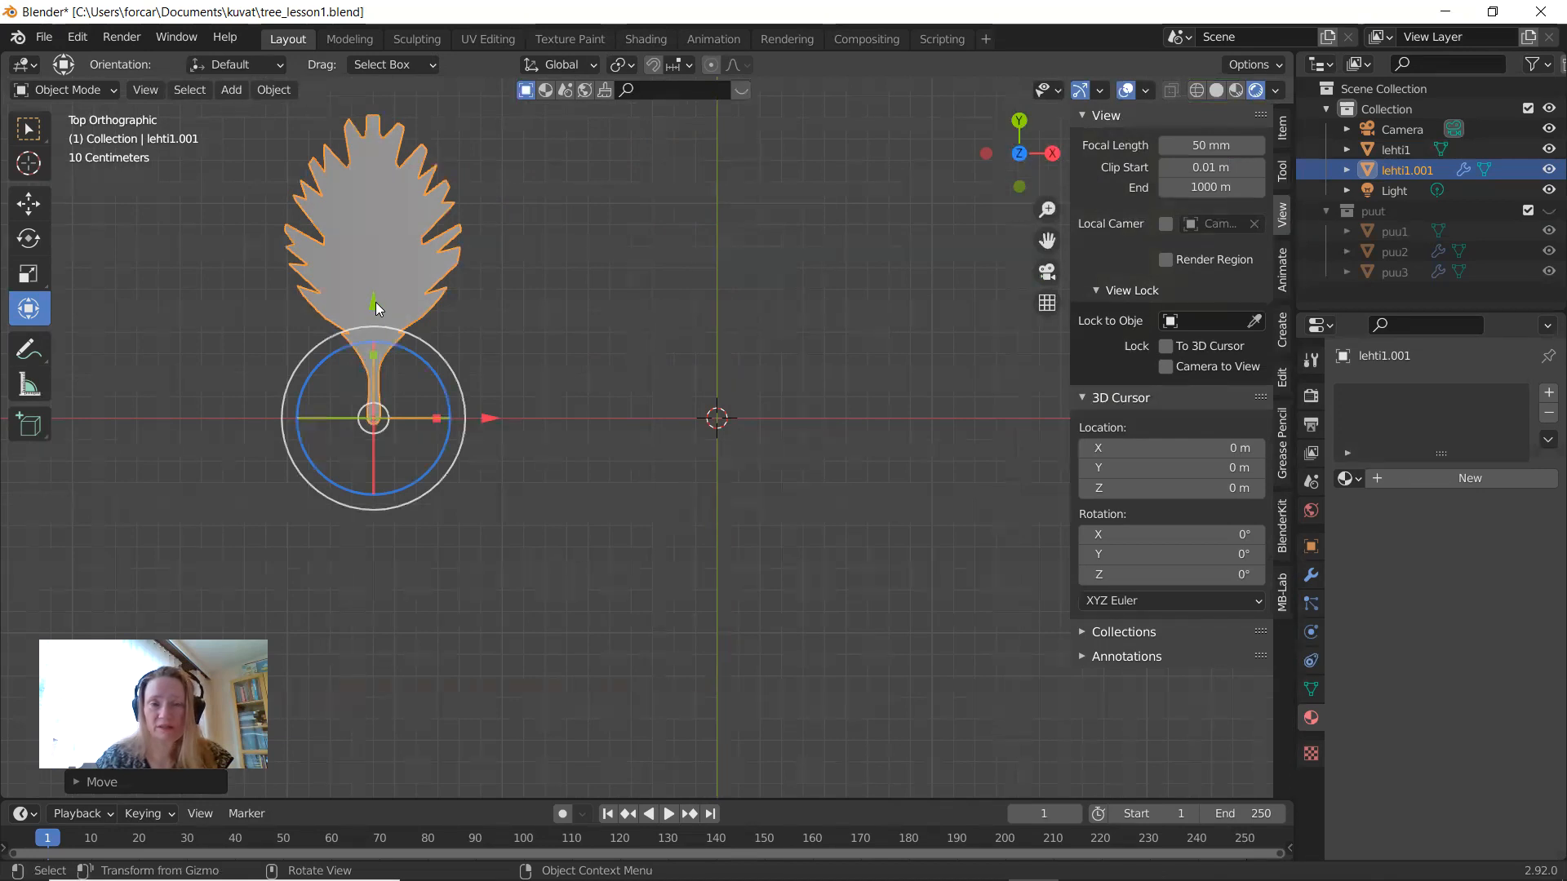
Step: Create a new material for lehti1.001 and set its Base Color to dark green, about H 0.377, S 0.938, V 0.441
click(1432, 478)
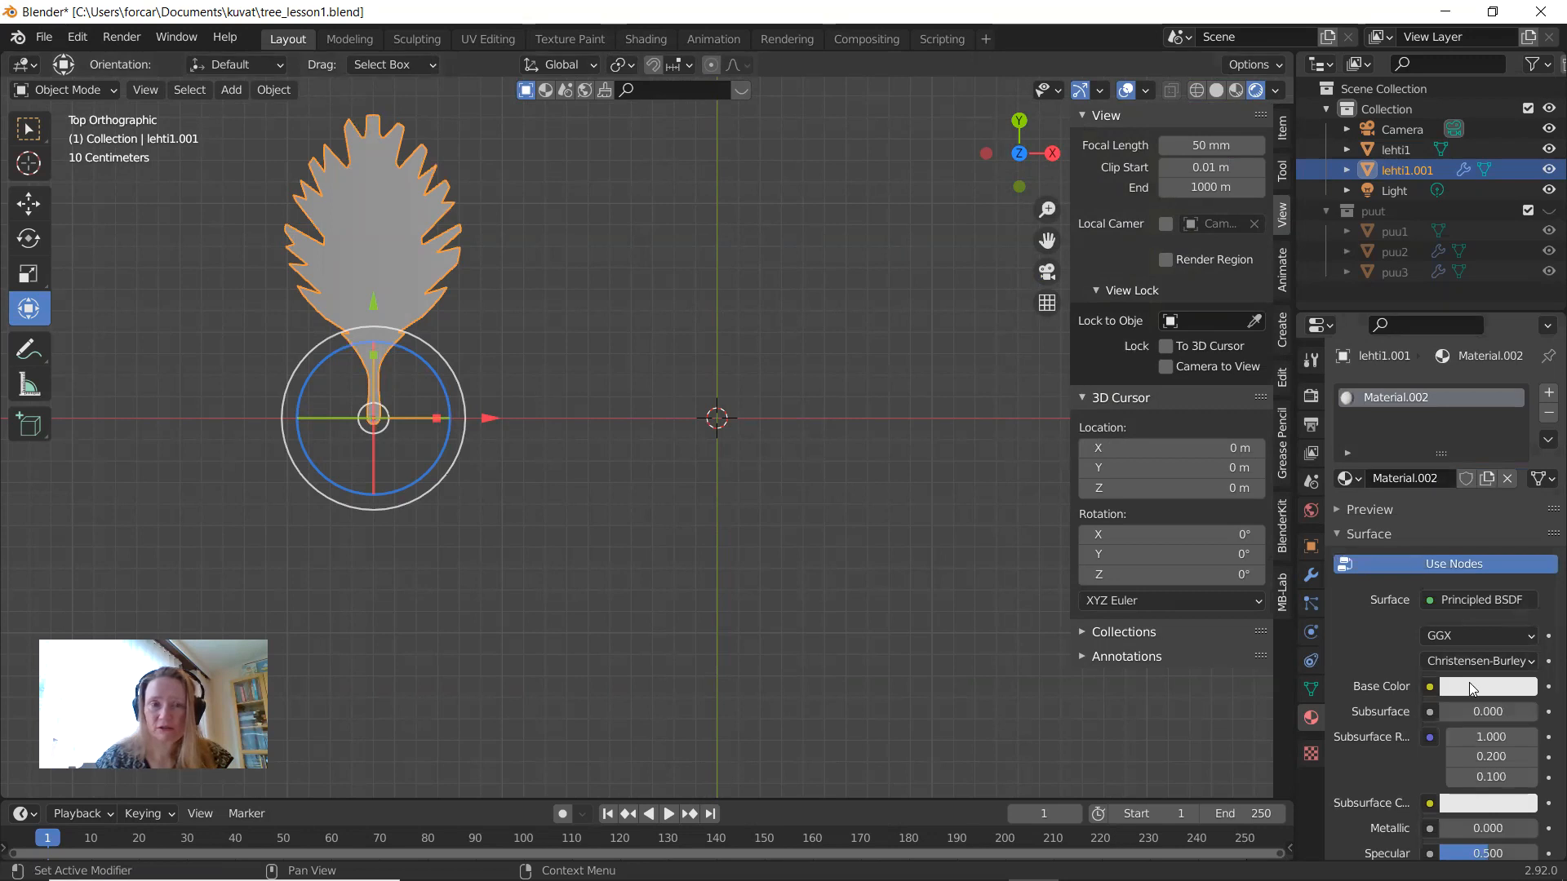
click(1469, 687)
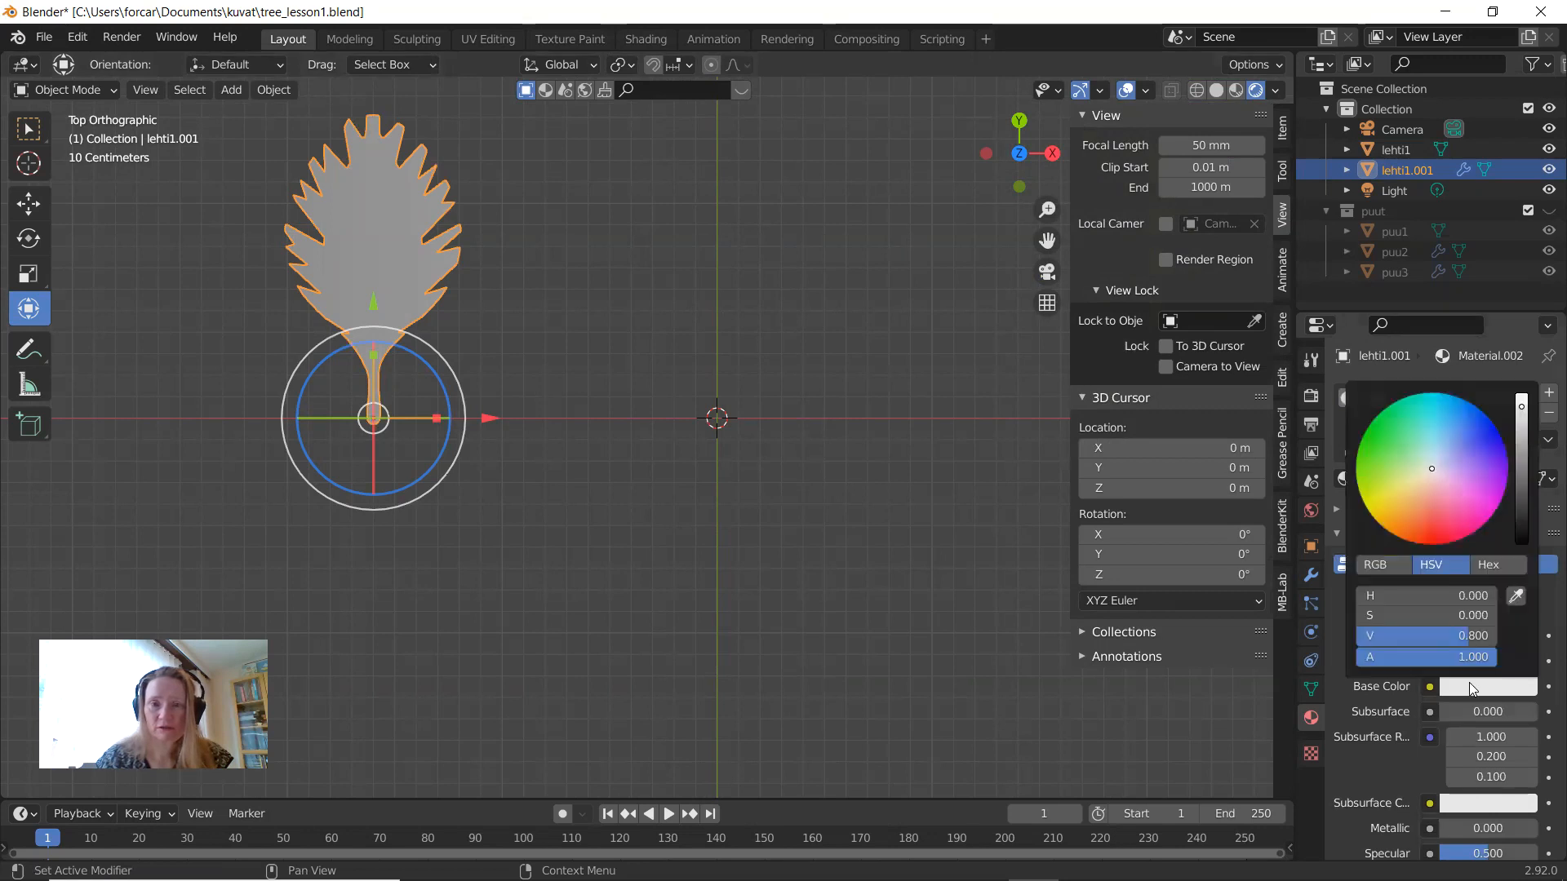
click(1407, 496)
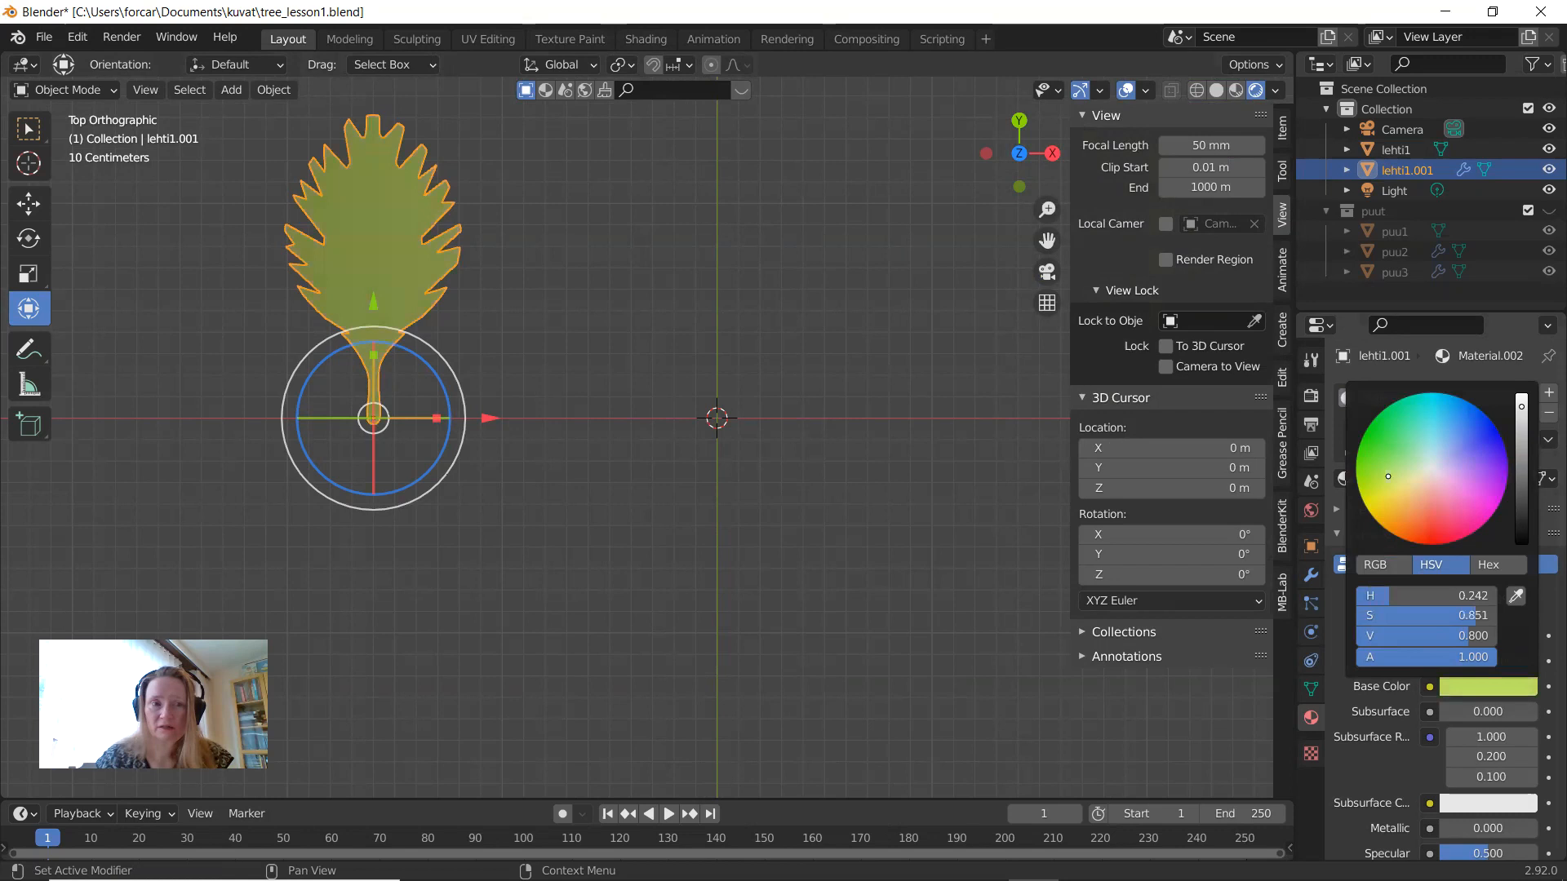
click(1377, 446)
click(1400, 421)
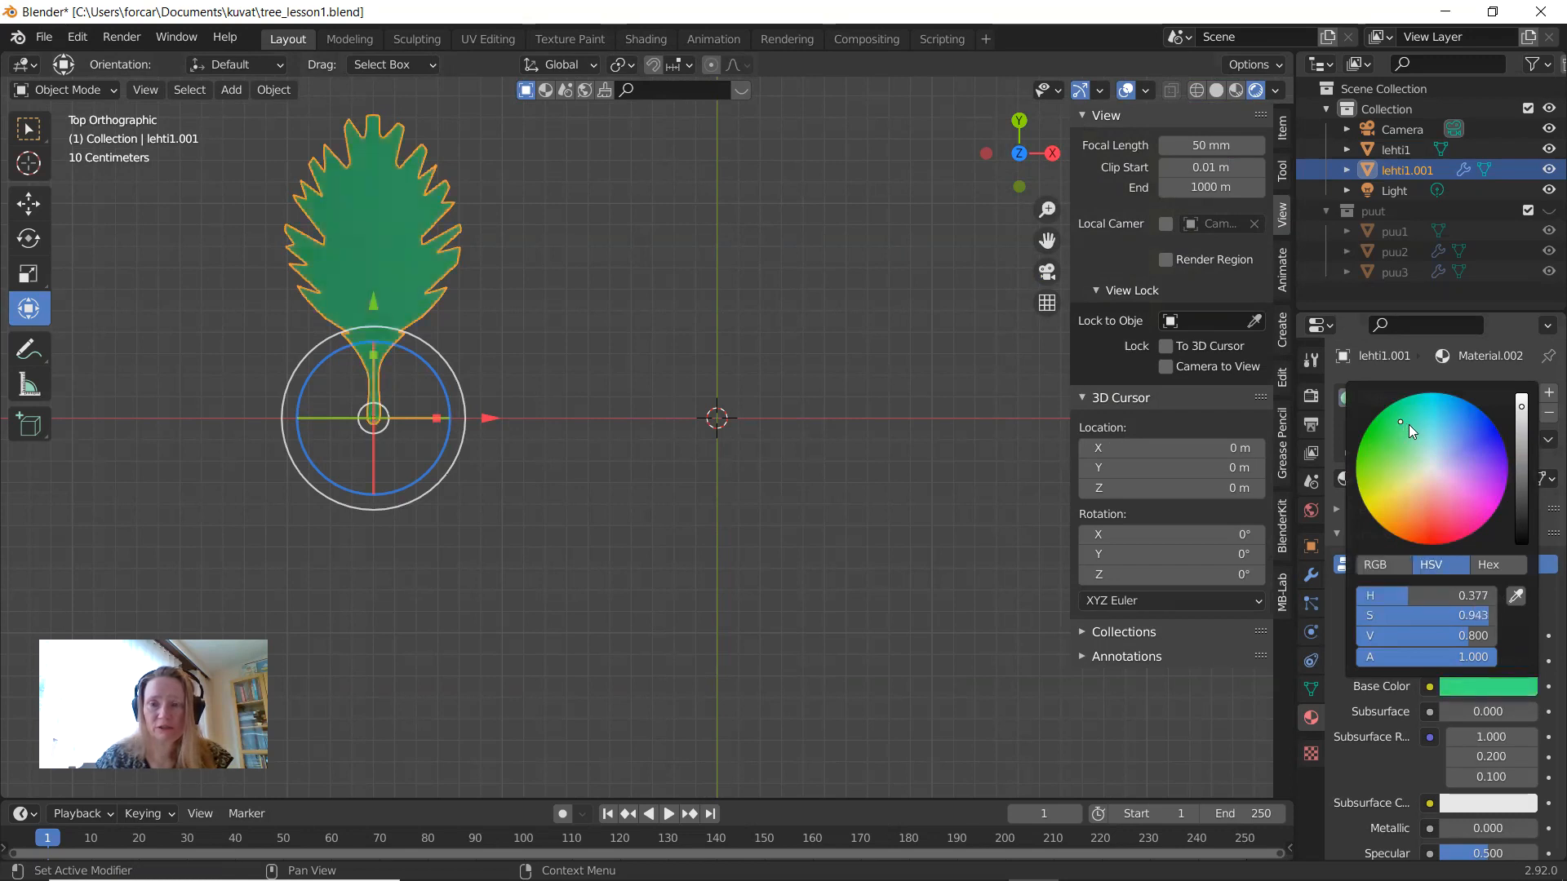
click(1521, 438)
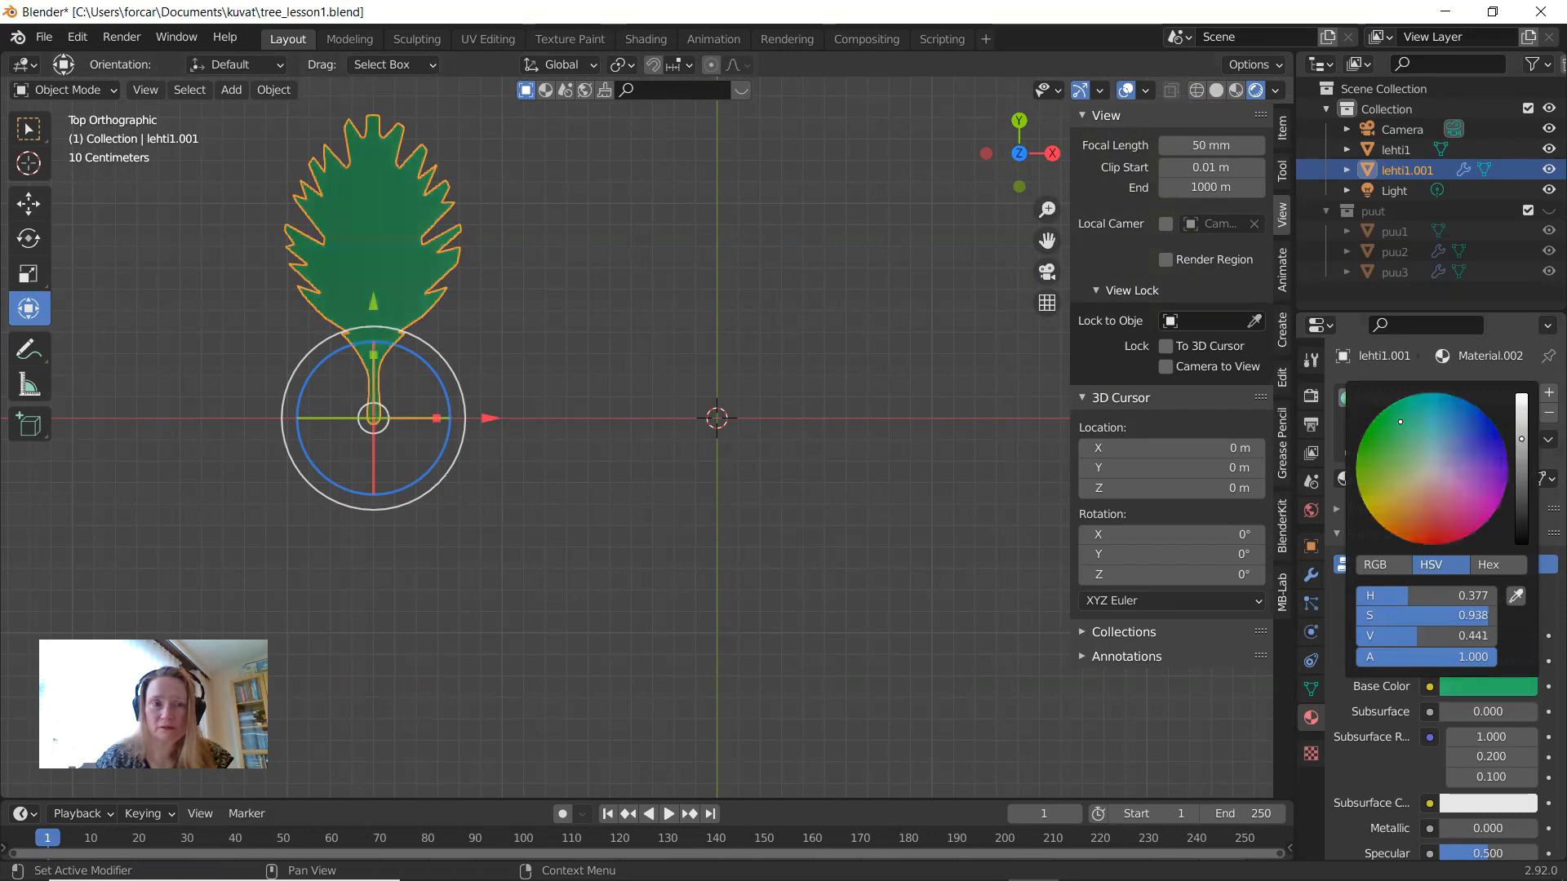
Step: Brighten lehti1.001's Base Color to V 0.795, shift its hue toward a purer green, and lower Specular to 0.178
click(1521, 423)
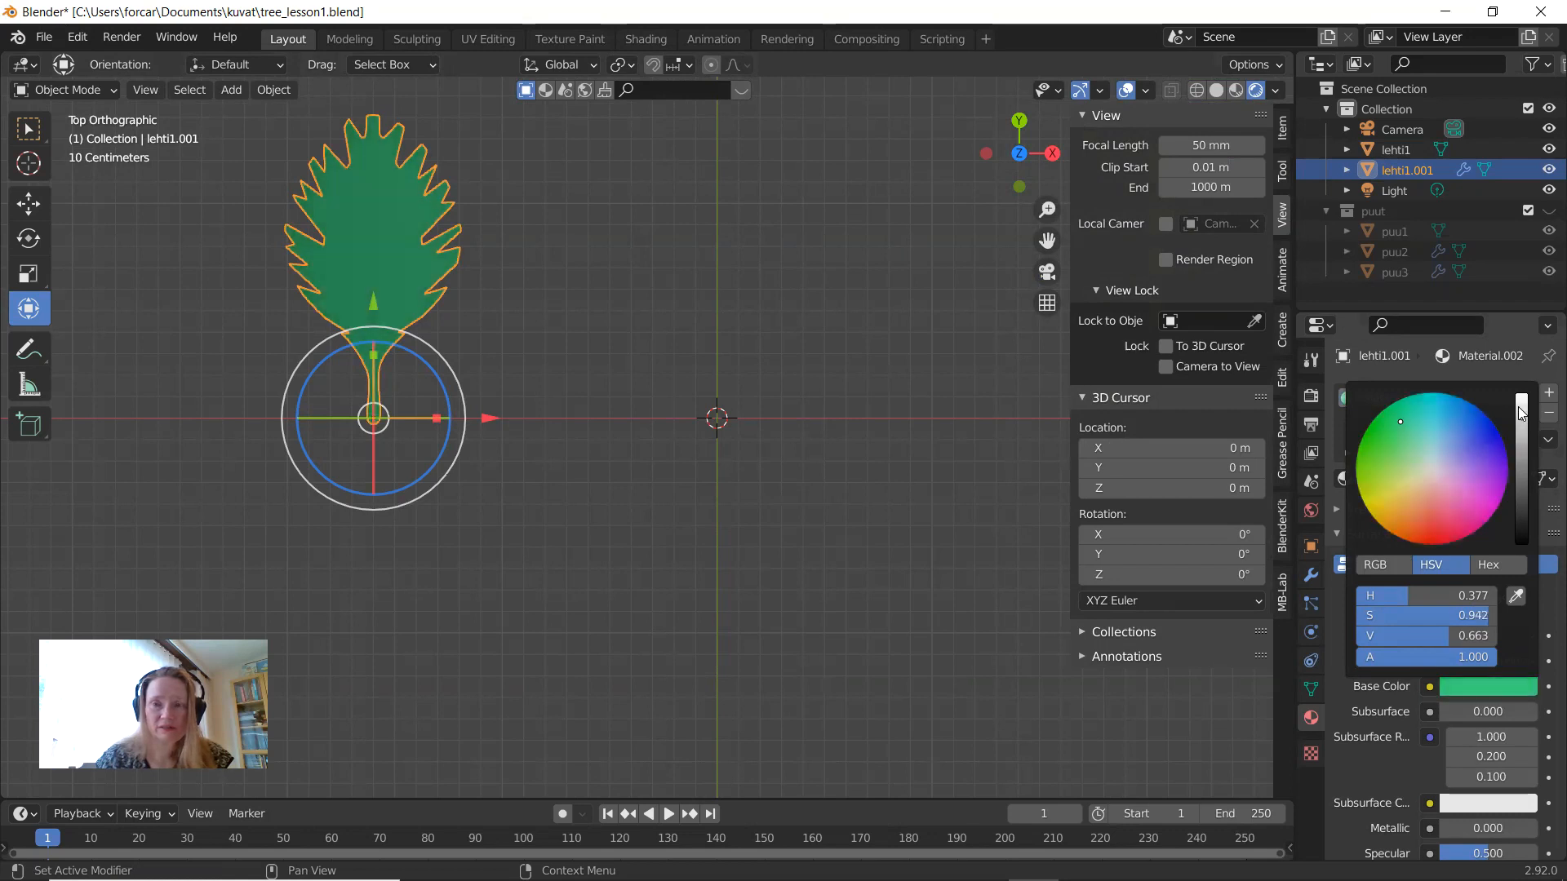
click(1521, 412)
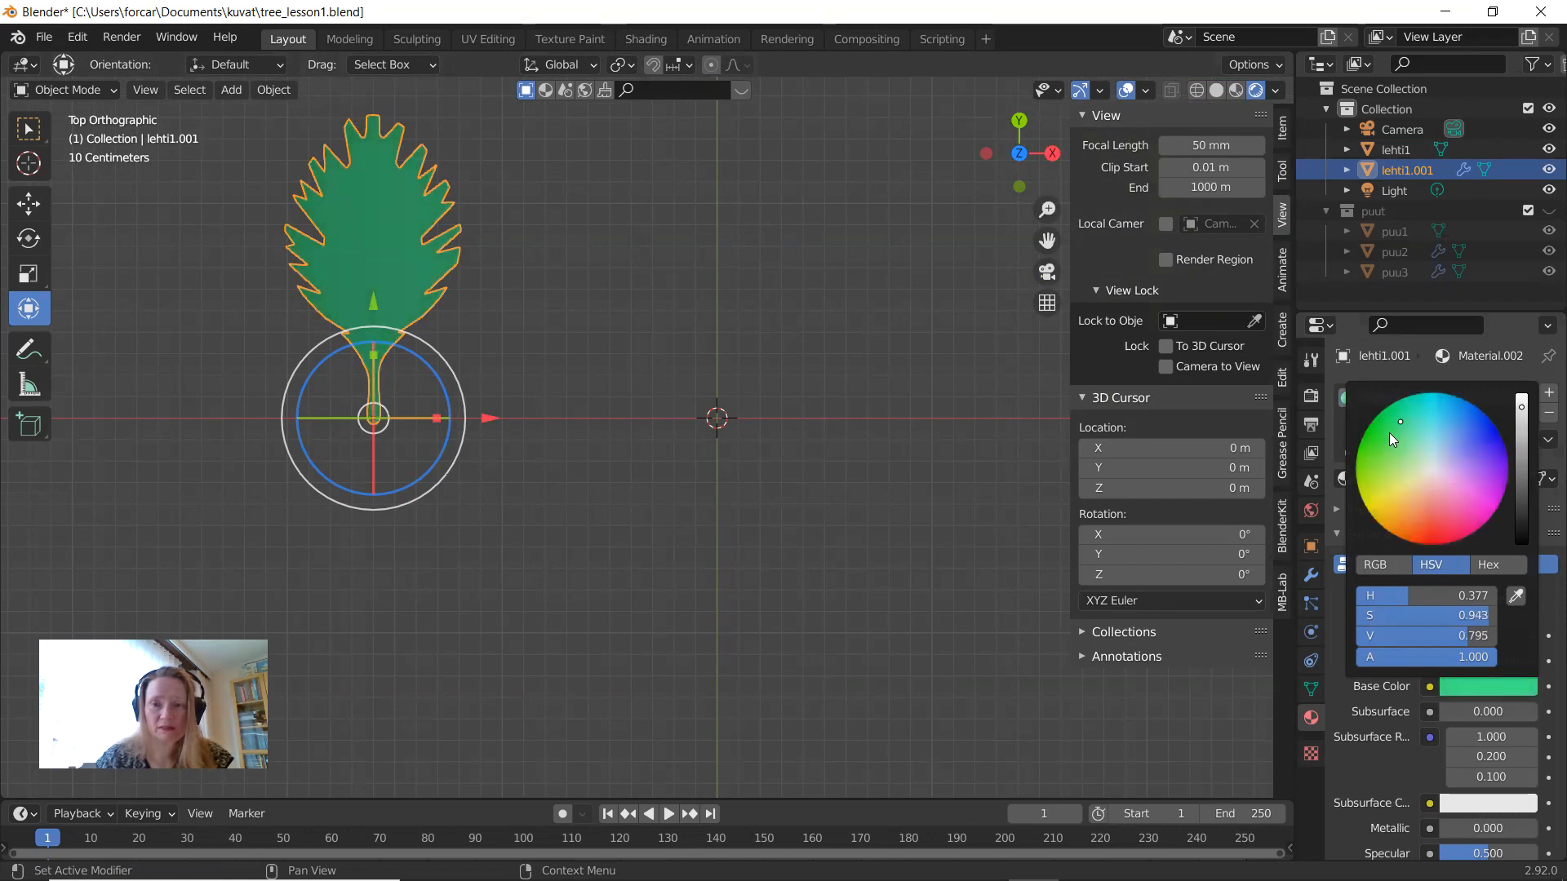
click(1389, 433)
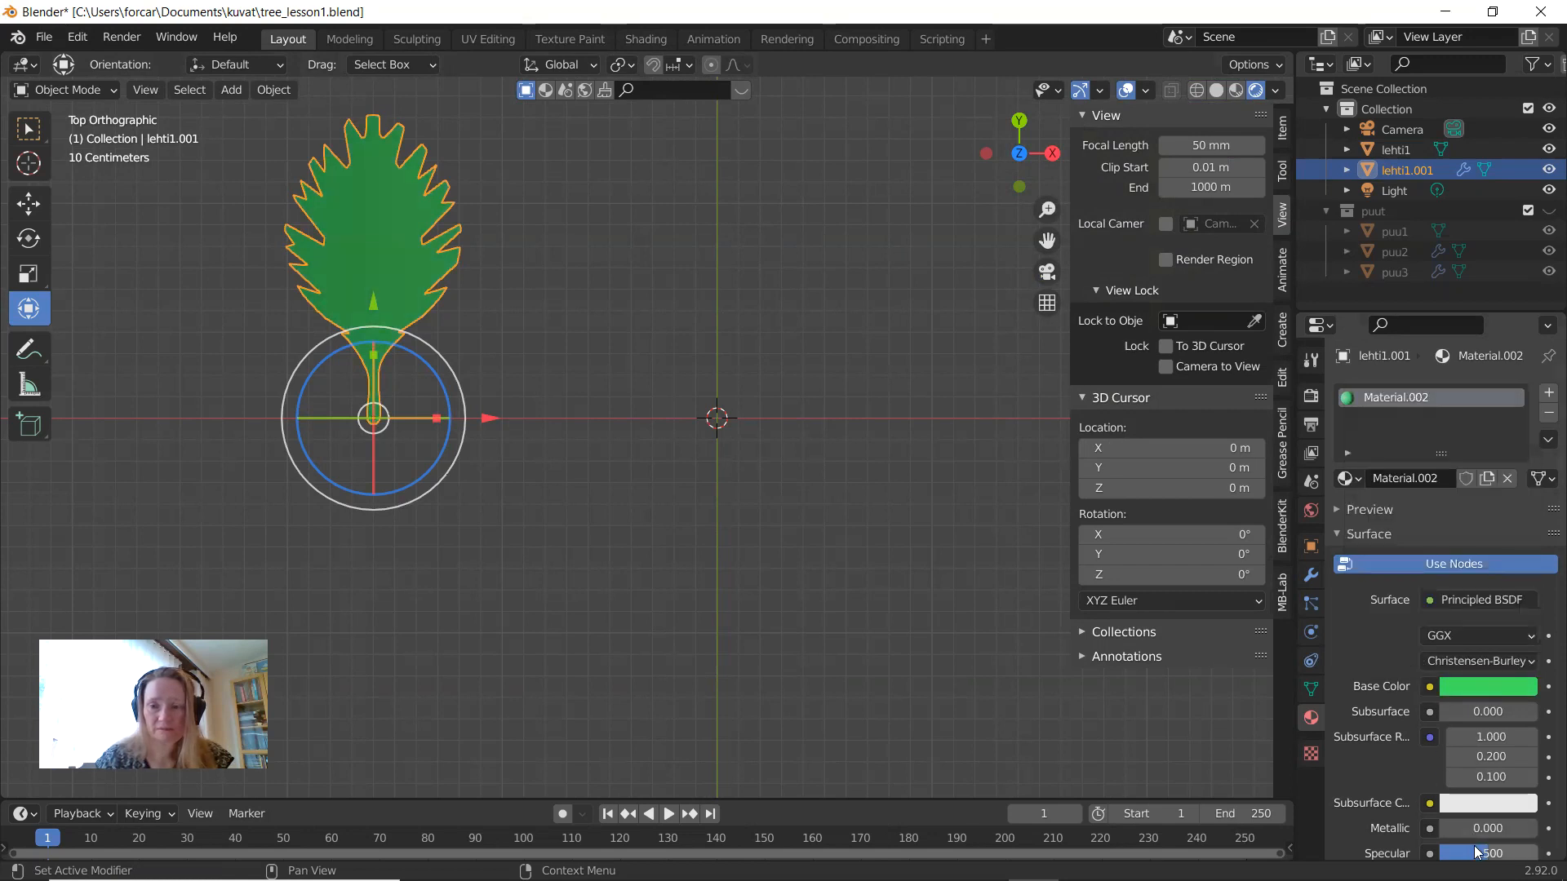
drag(1477, 853, 1448, 852)
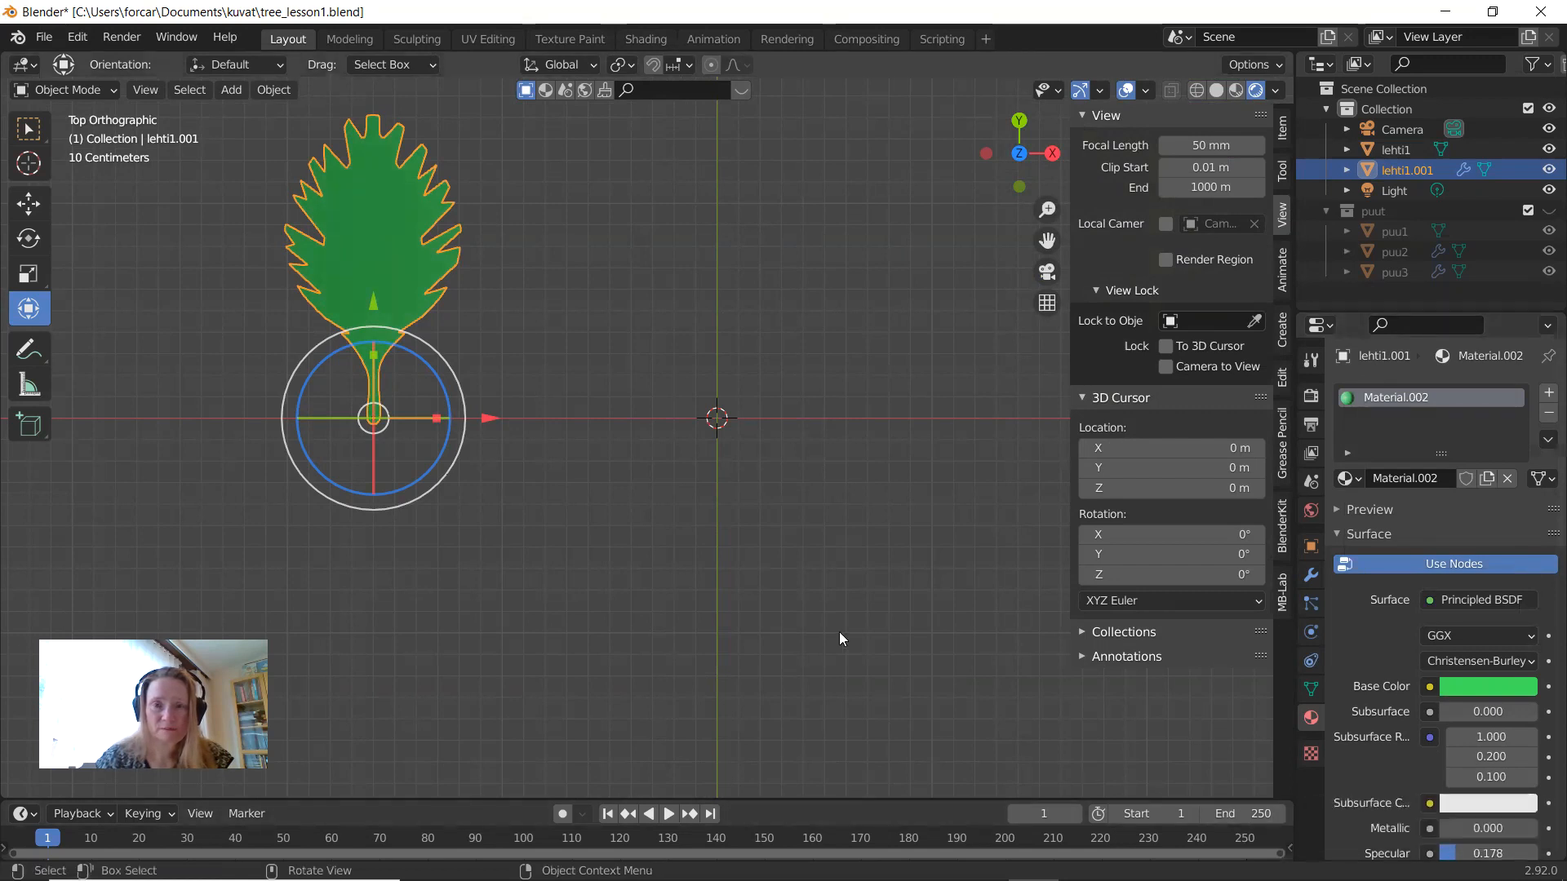
Step: Scale lehti1.001 up uniformly to about 1.4 times its size and widen it along the X axis
key(n)
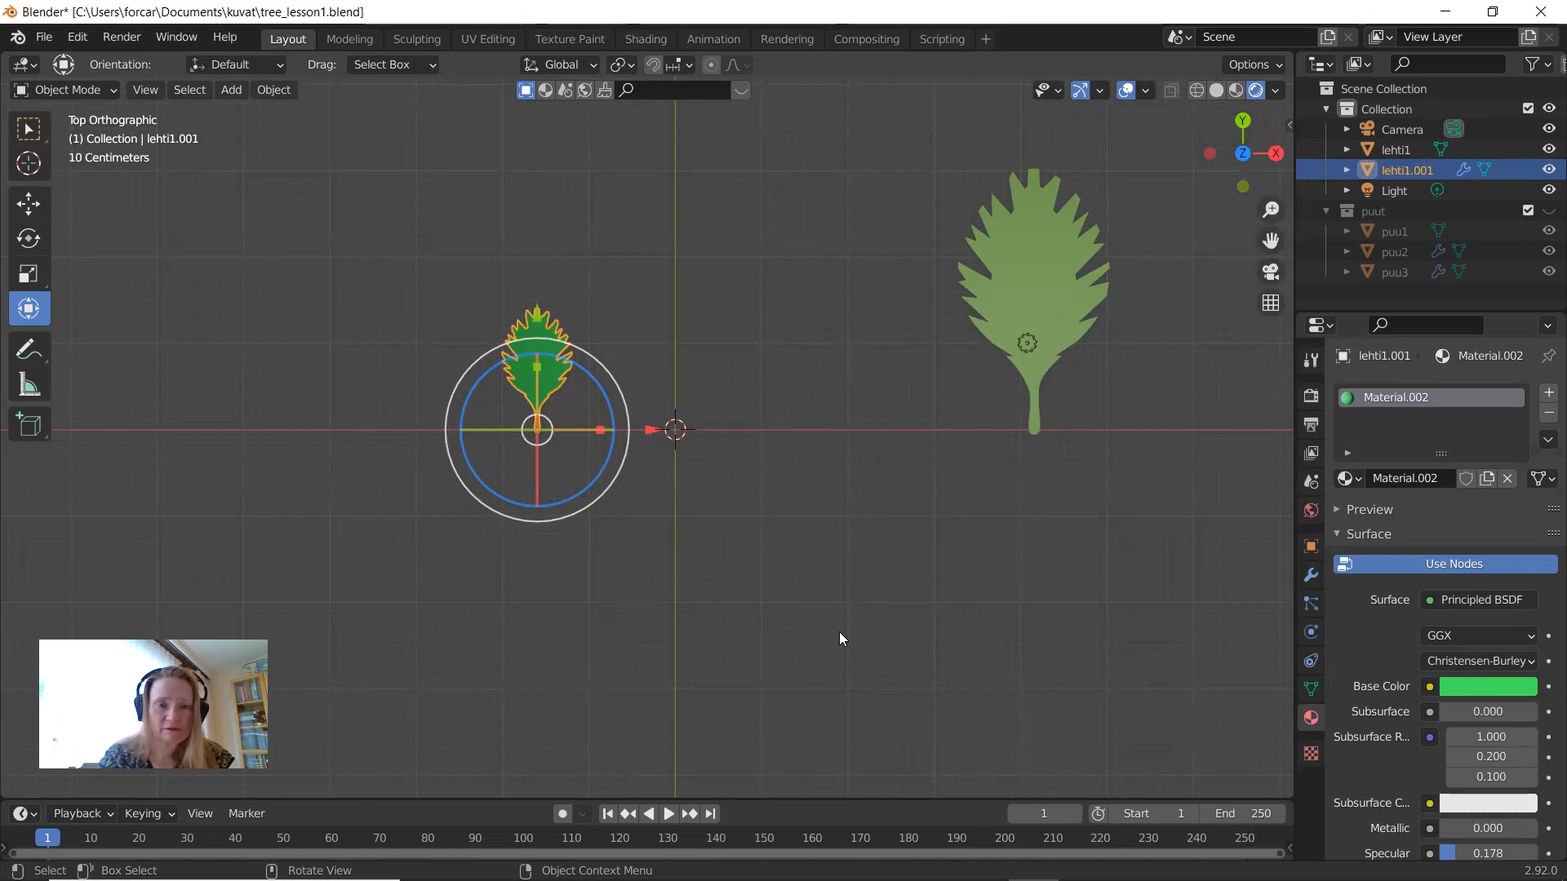
key(s)
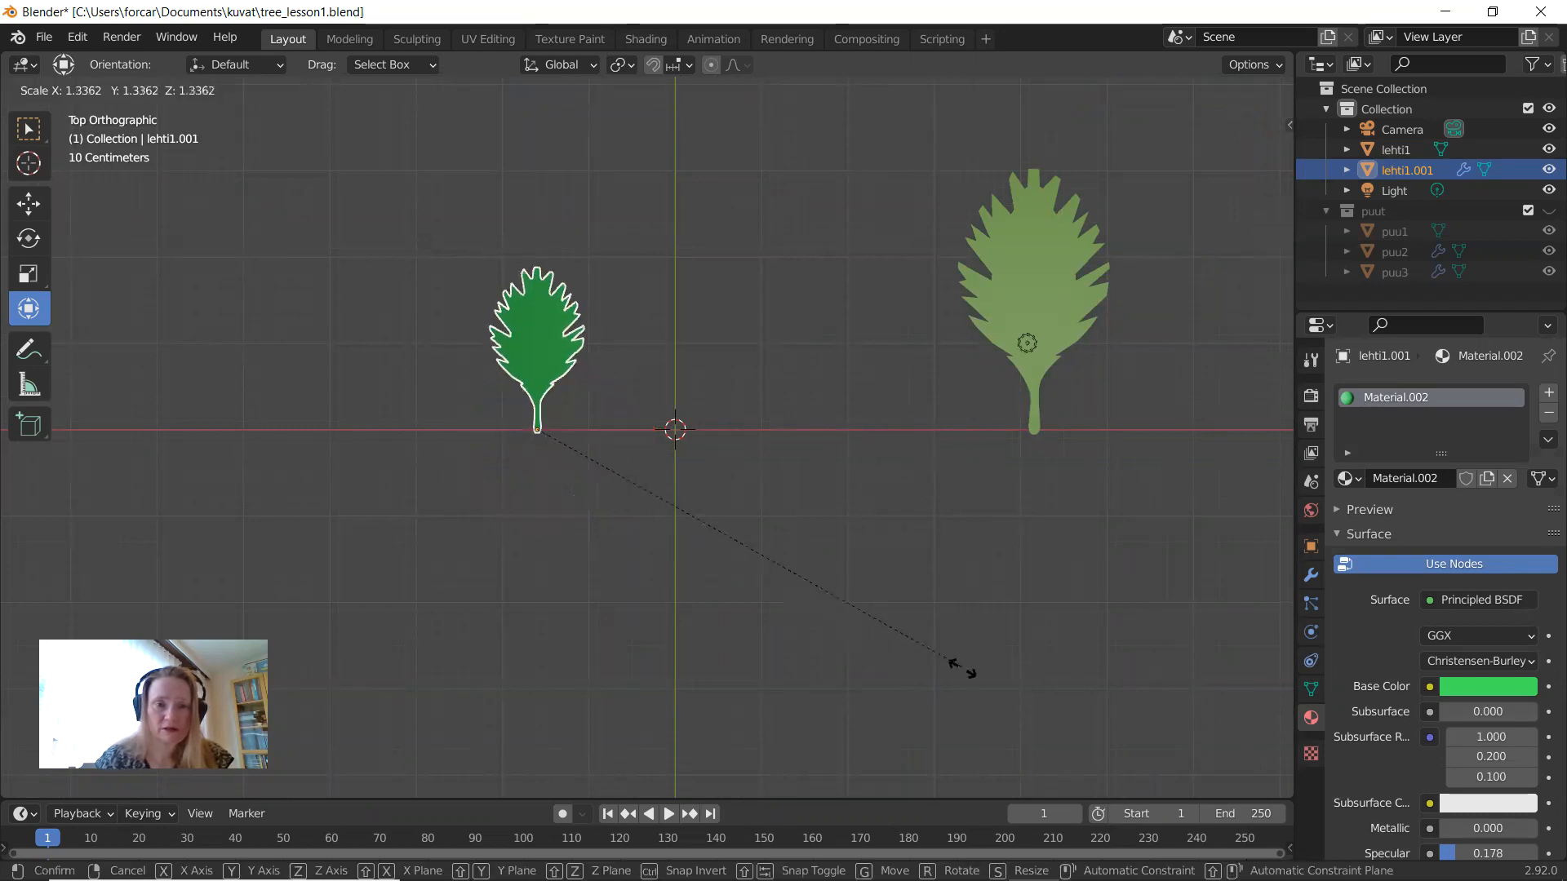
click(985, 676)
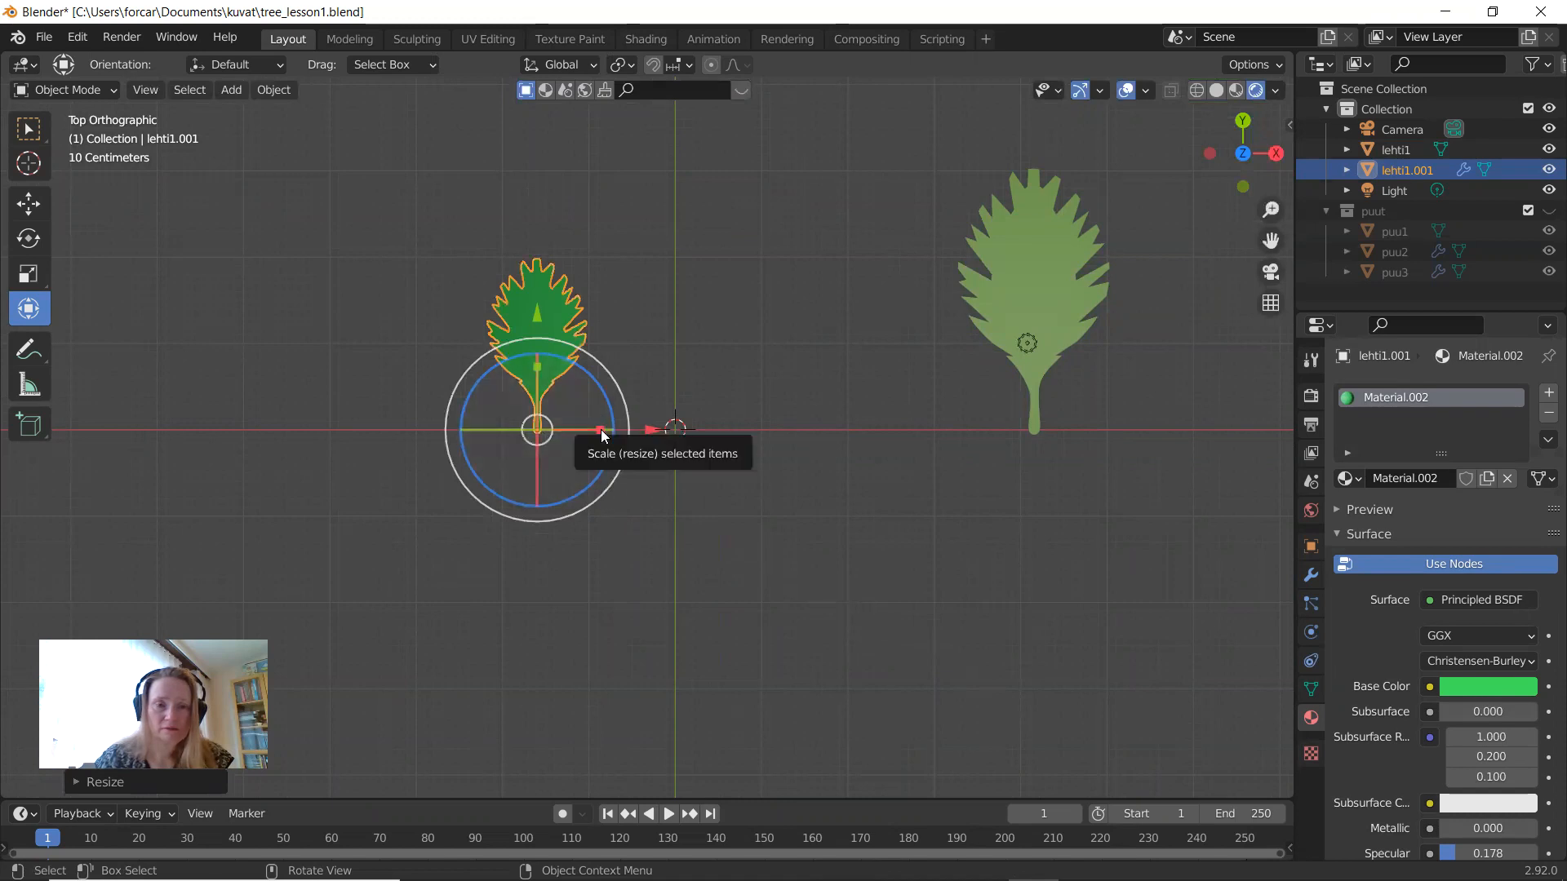
drag(601, 429, 629, 429)
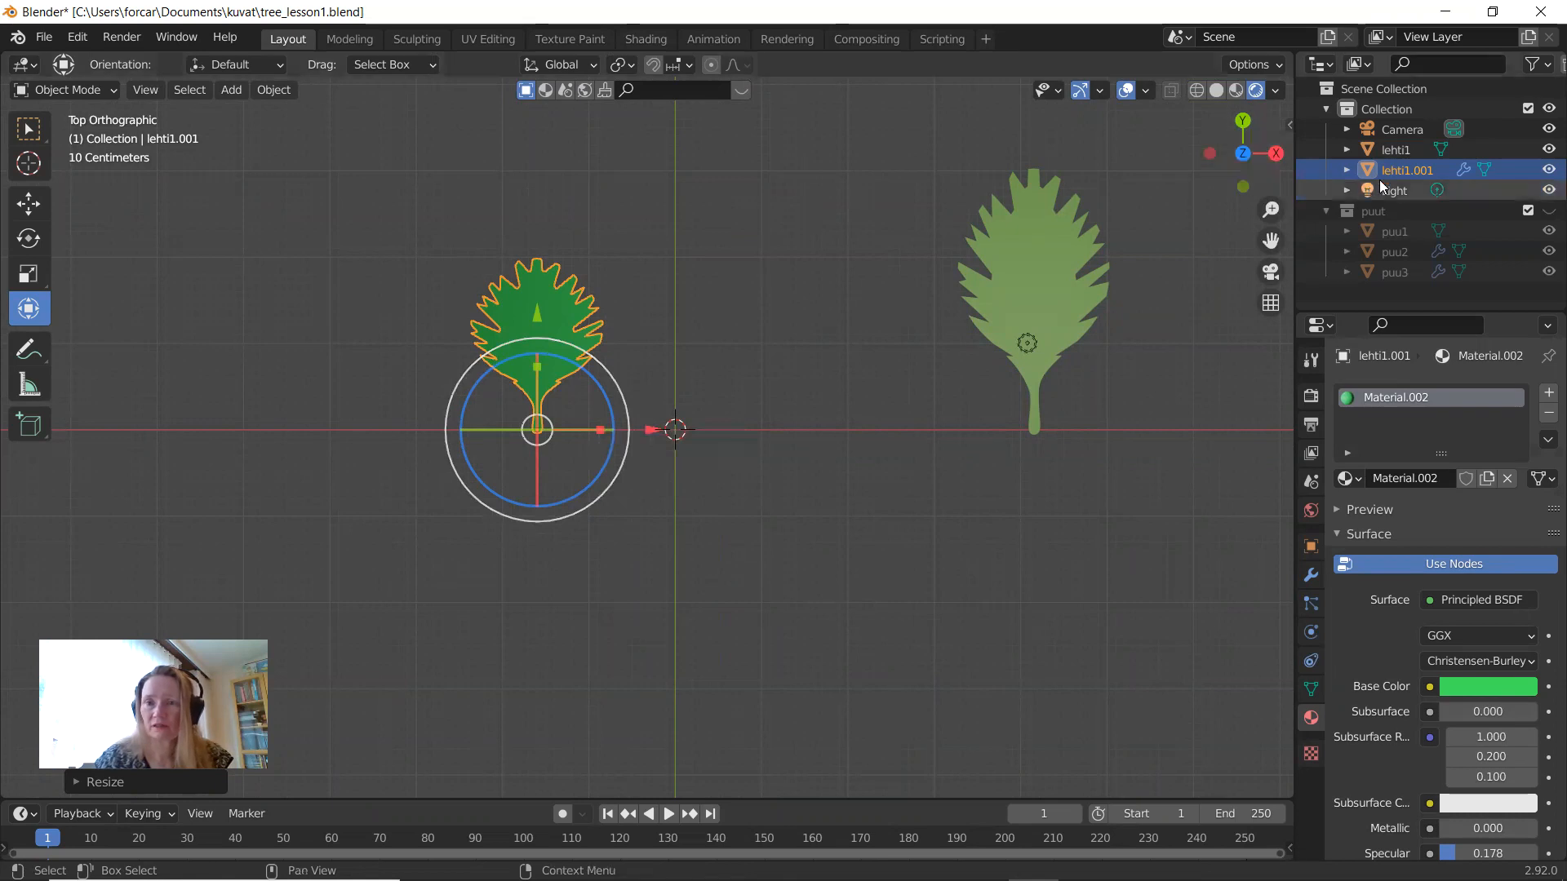
Step: Rename the leaf object lehti1.001 as lehti2
double_click(1407, 170)
key(BackSpace)
text(leht)
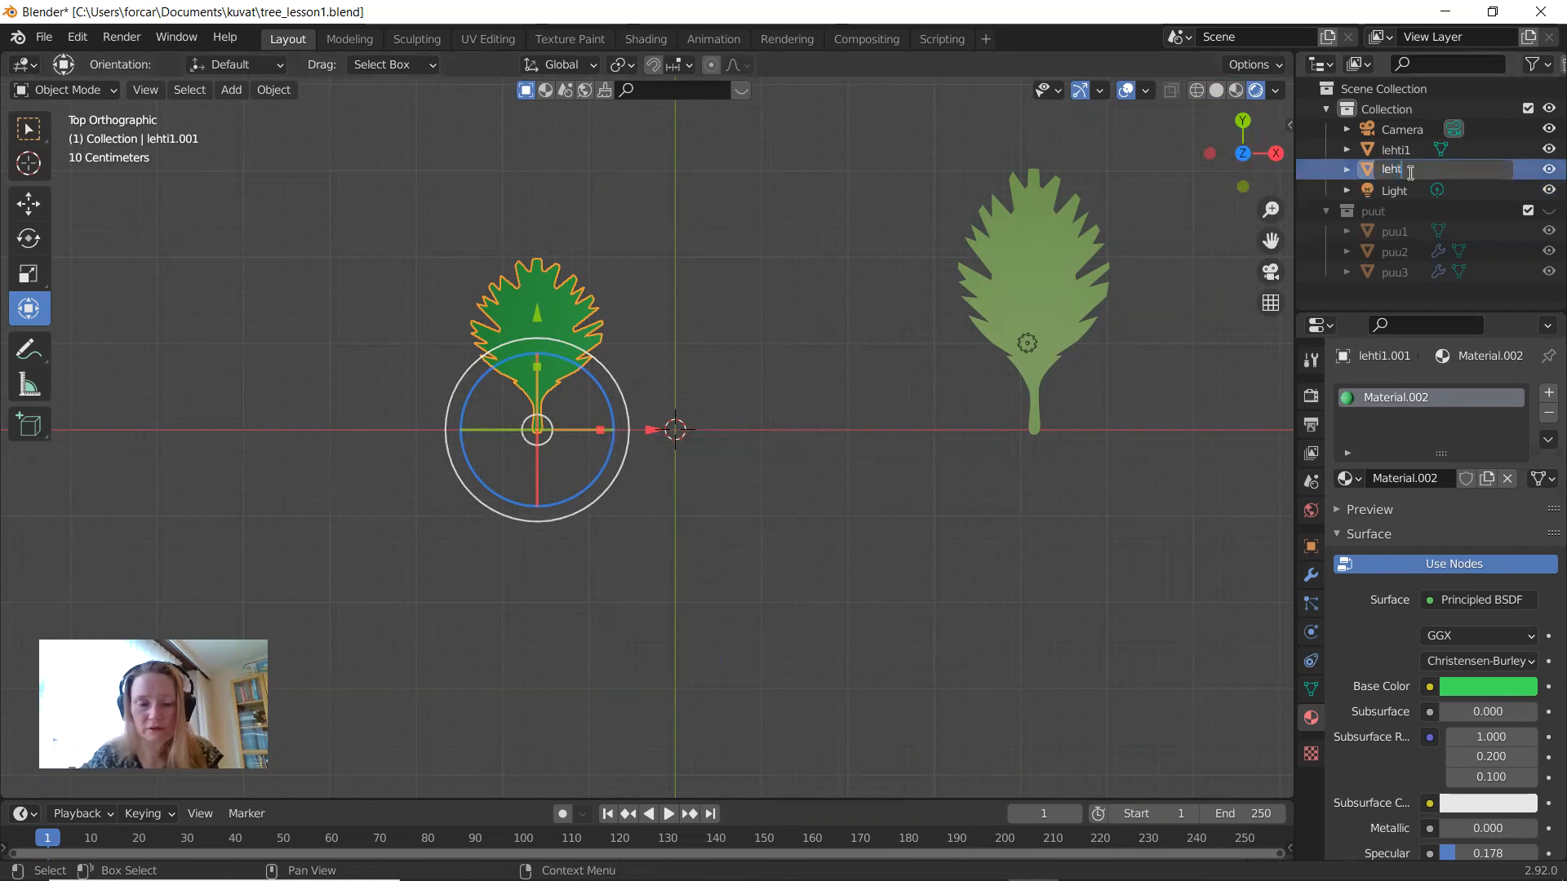
text(i2)
key(Return)
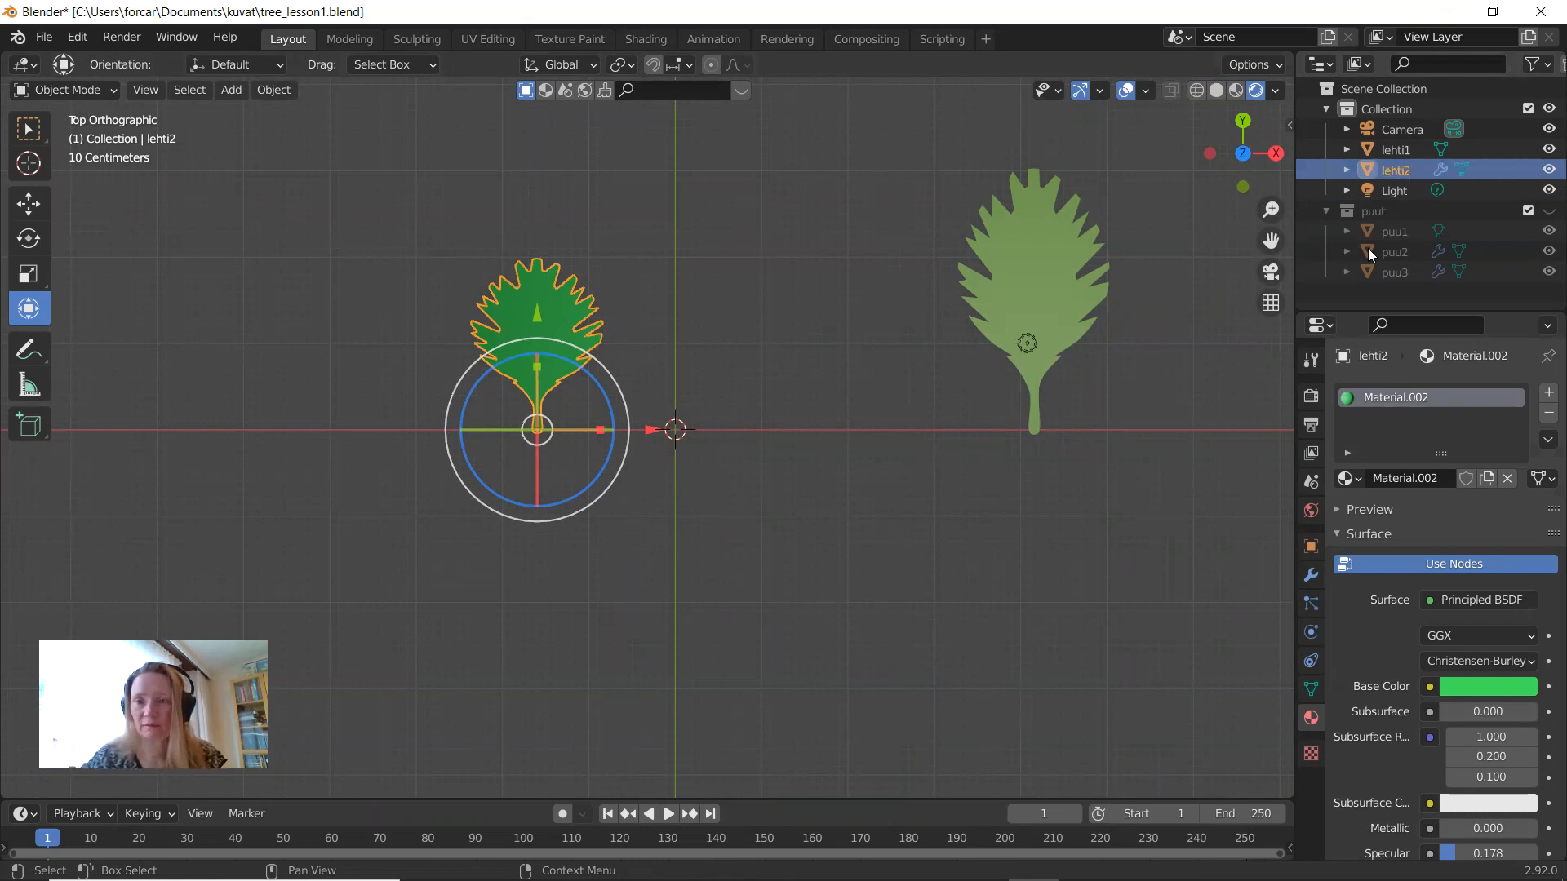
Step: Collapse the puut collection and create a new scene collection named lehdet
click(1327, 211)
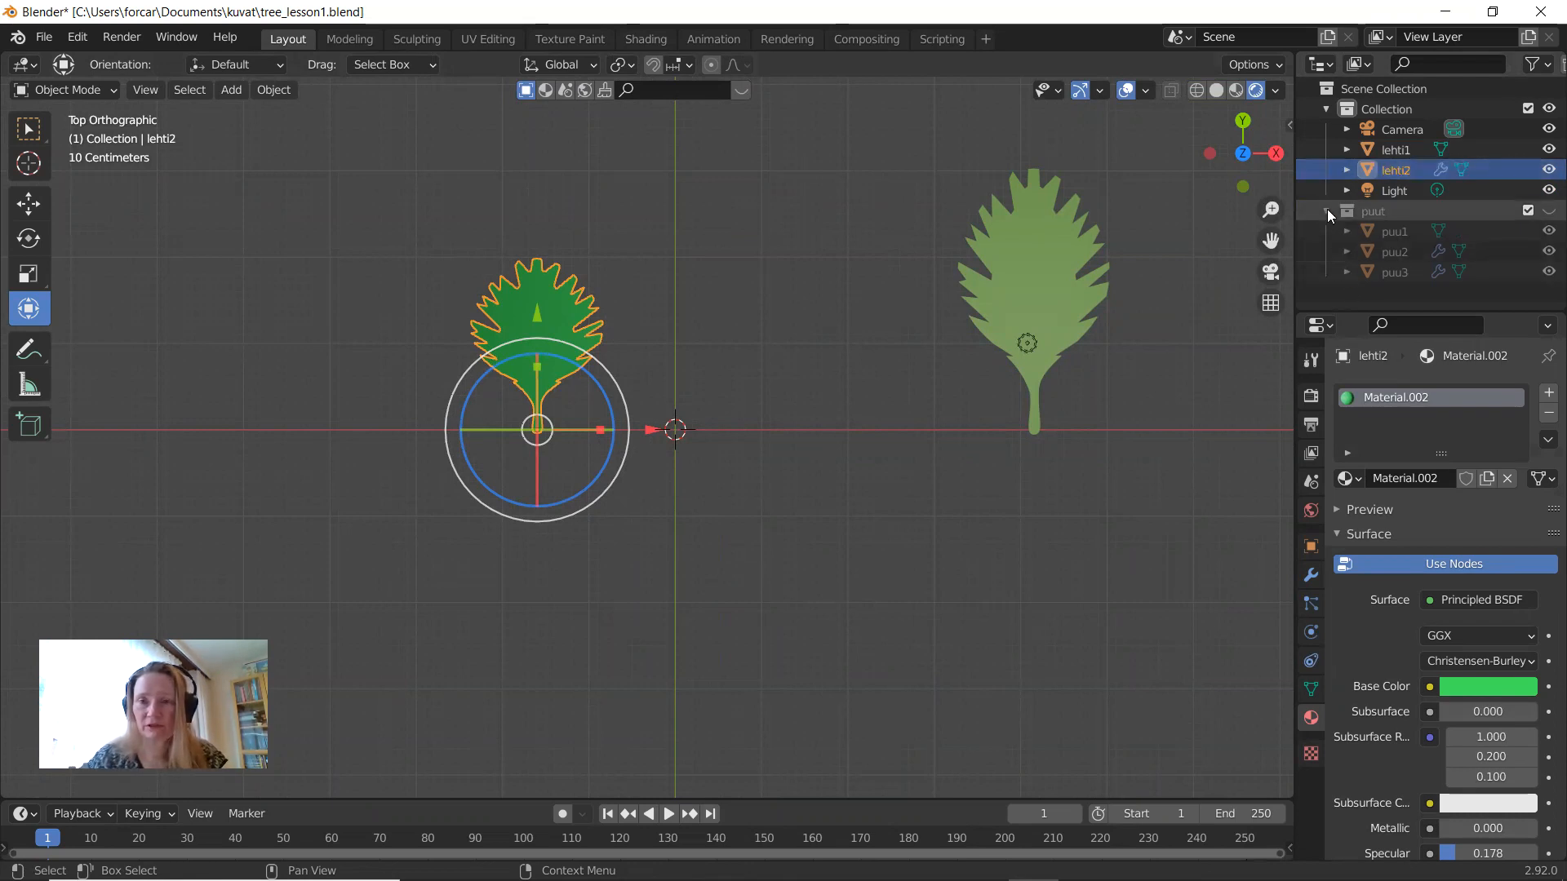
right_click(1339, 243)
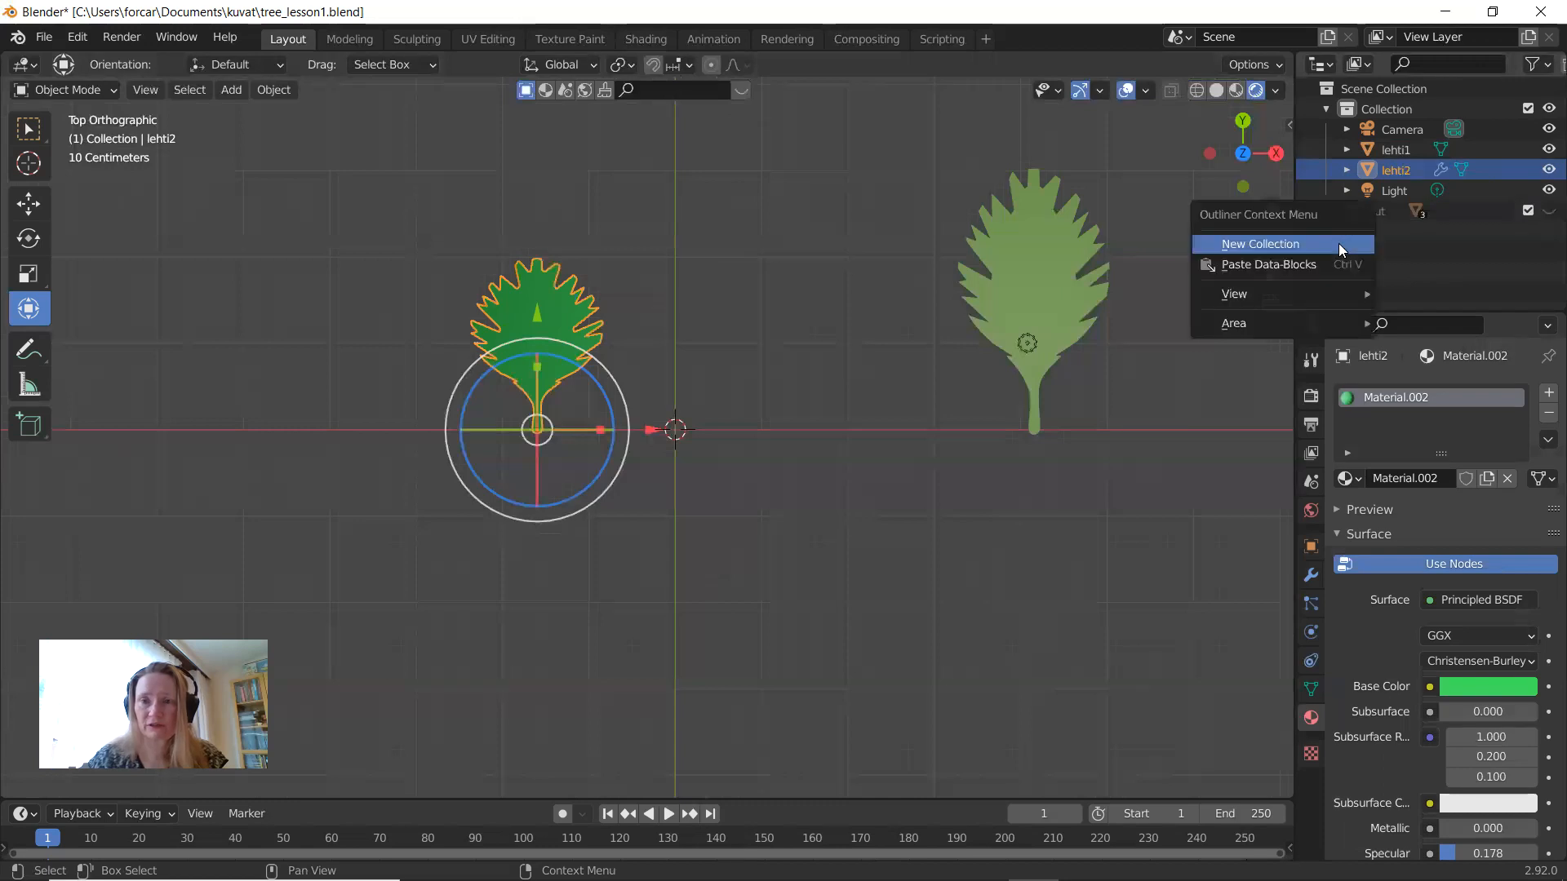
click(1338, 243)
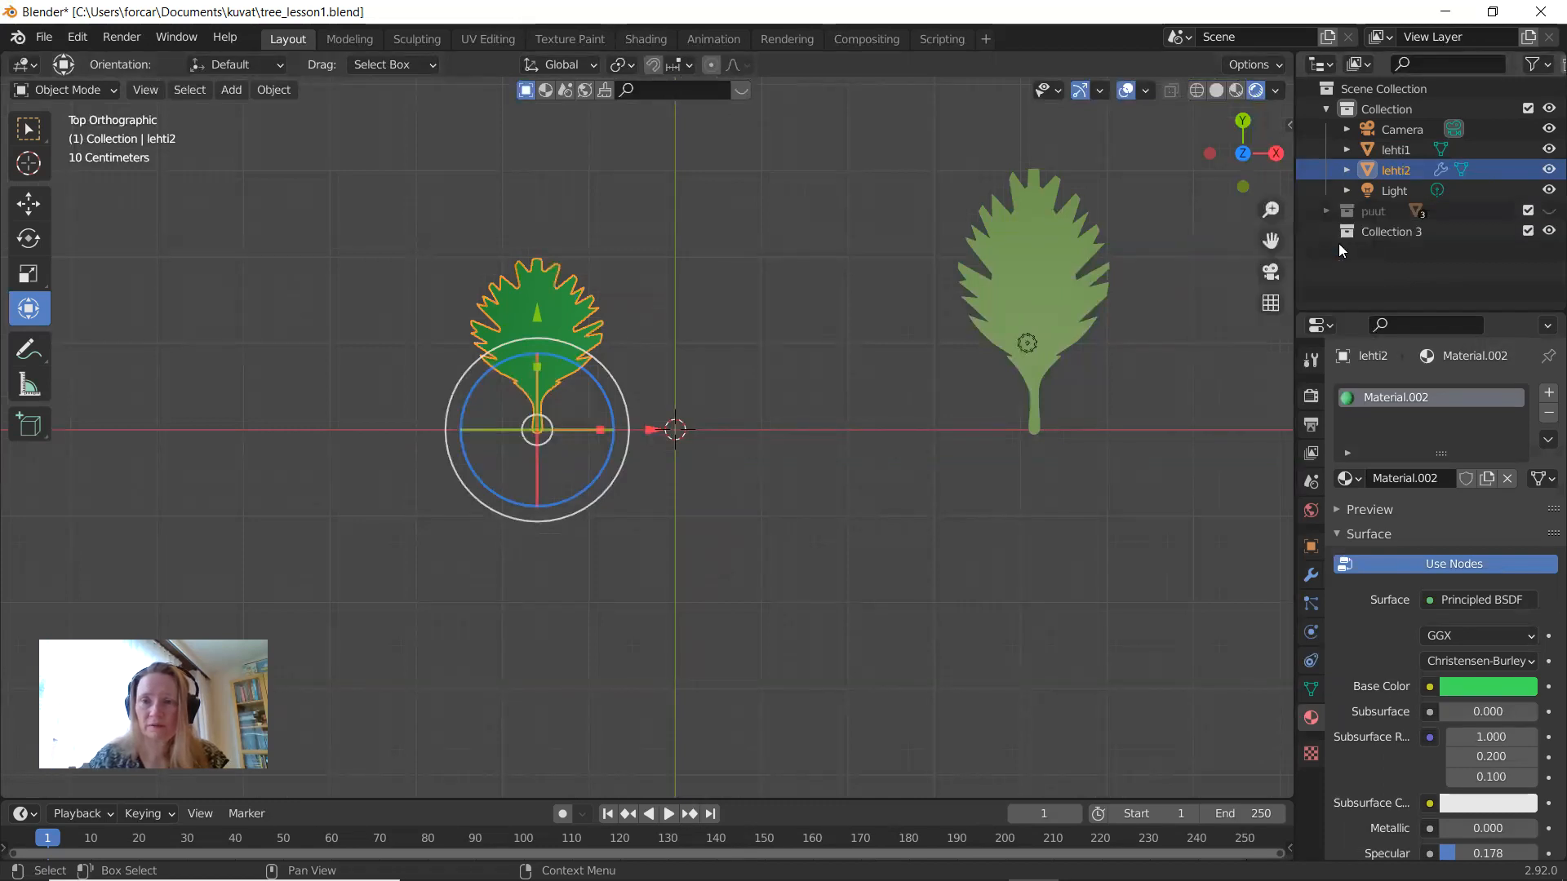
double_click(1385, 232)
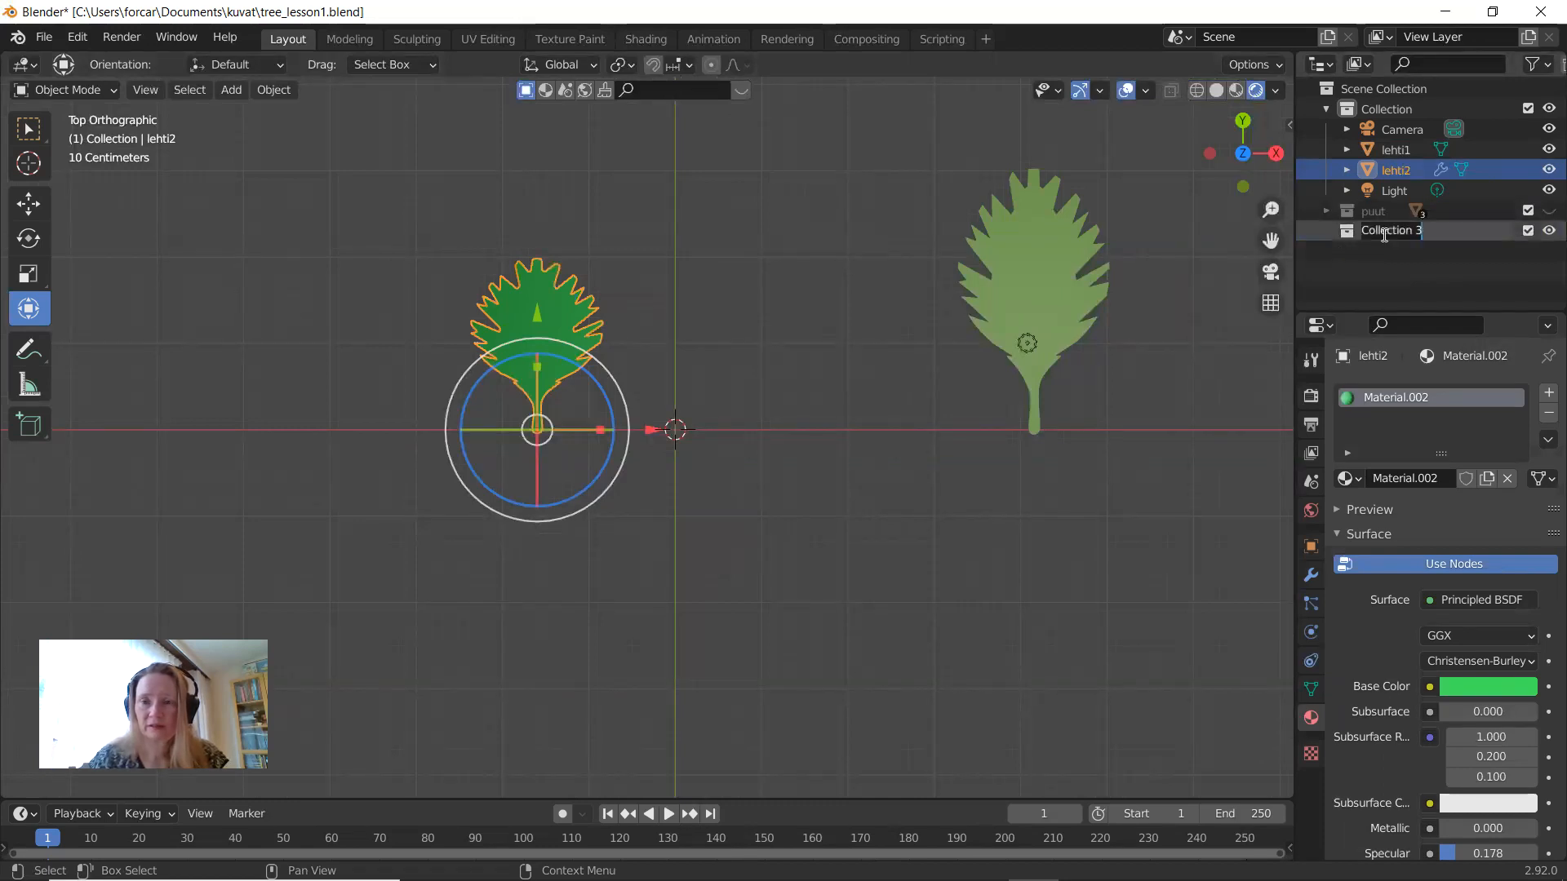
key(BackSpace)
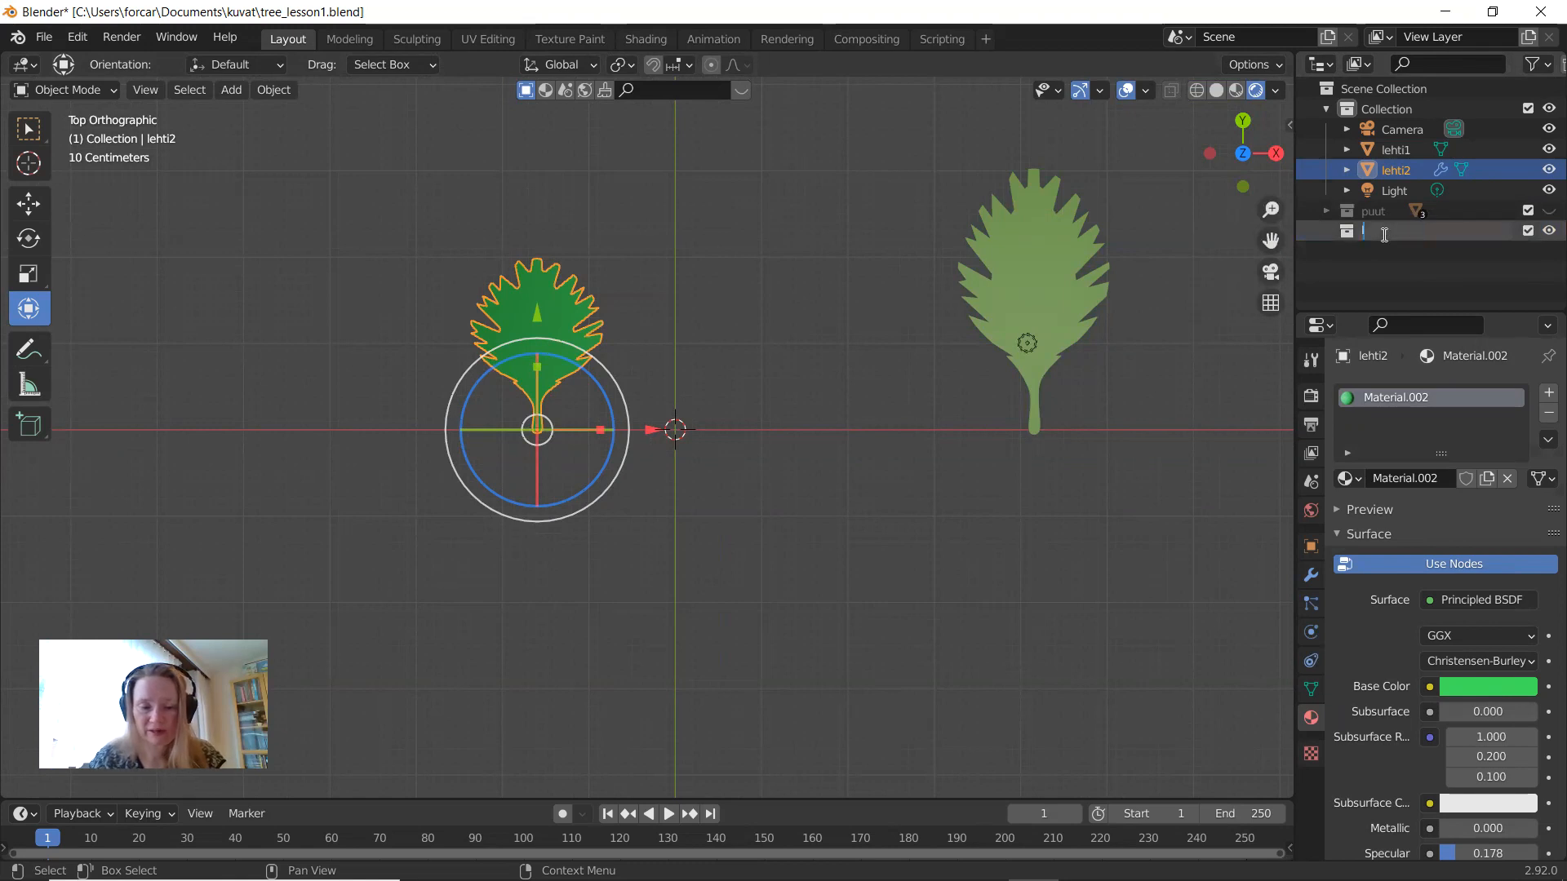
text(lehdet)
key(Return)
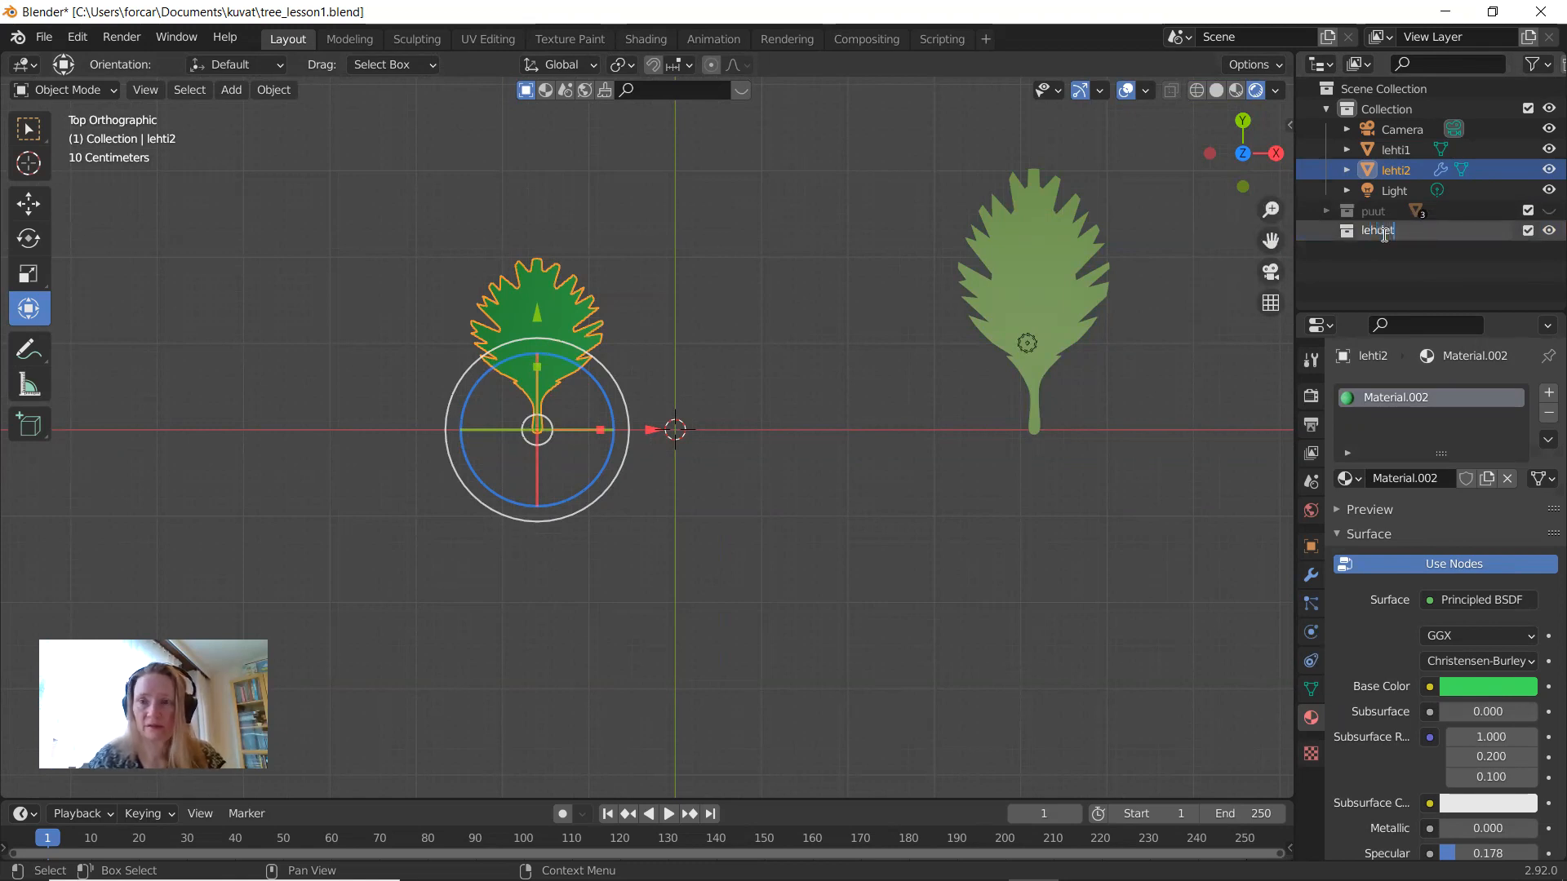
Step: Move both leaves, lehti1 and lehti2, into the lehdet collection and collapse it
shift+click(1403, 146)
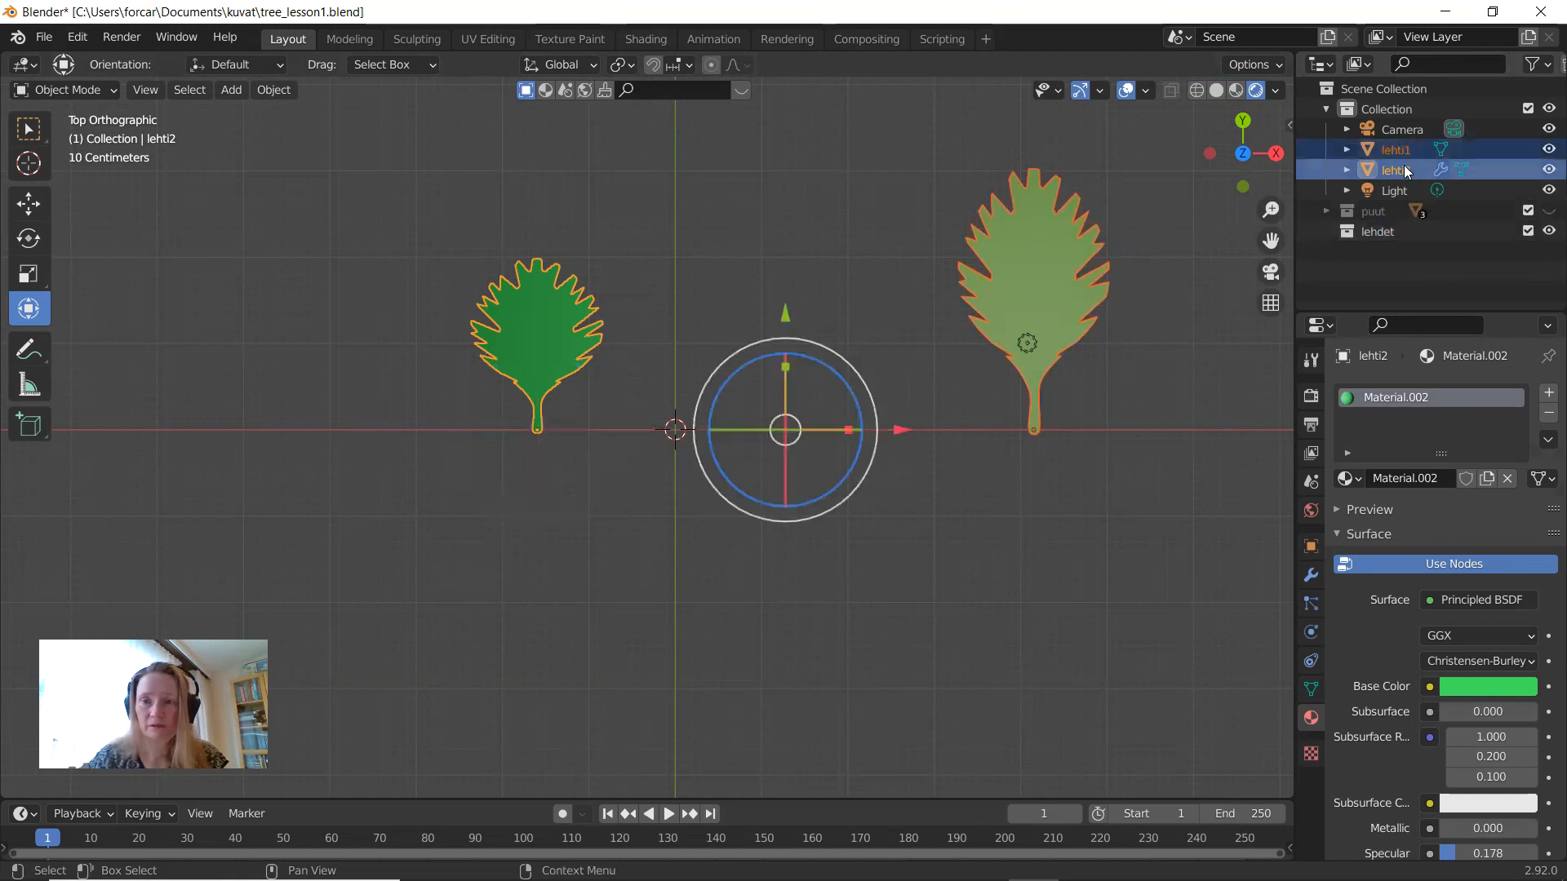
drag(1404, 166, 1389, 235)
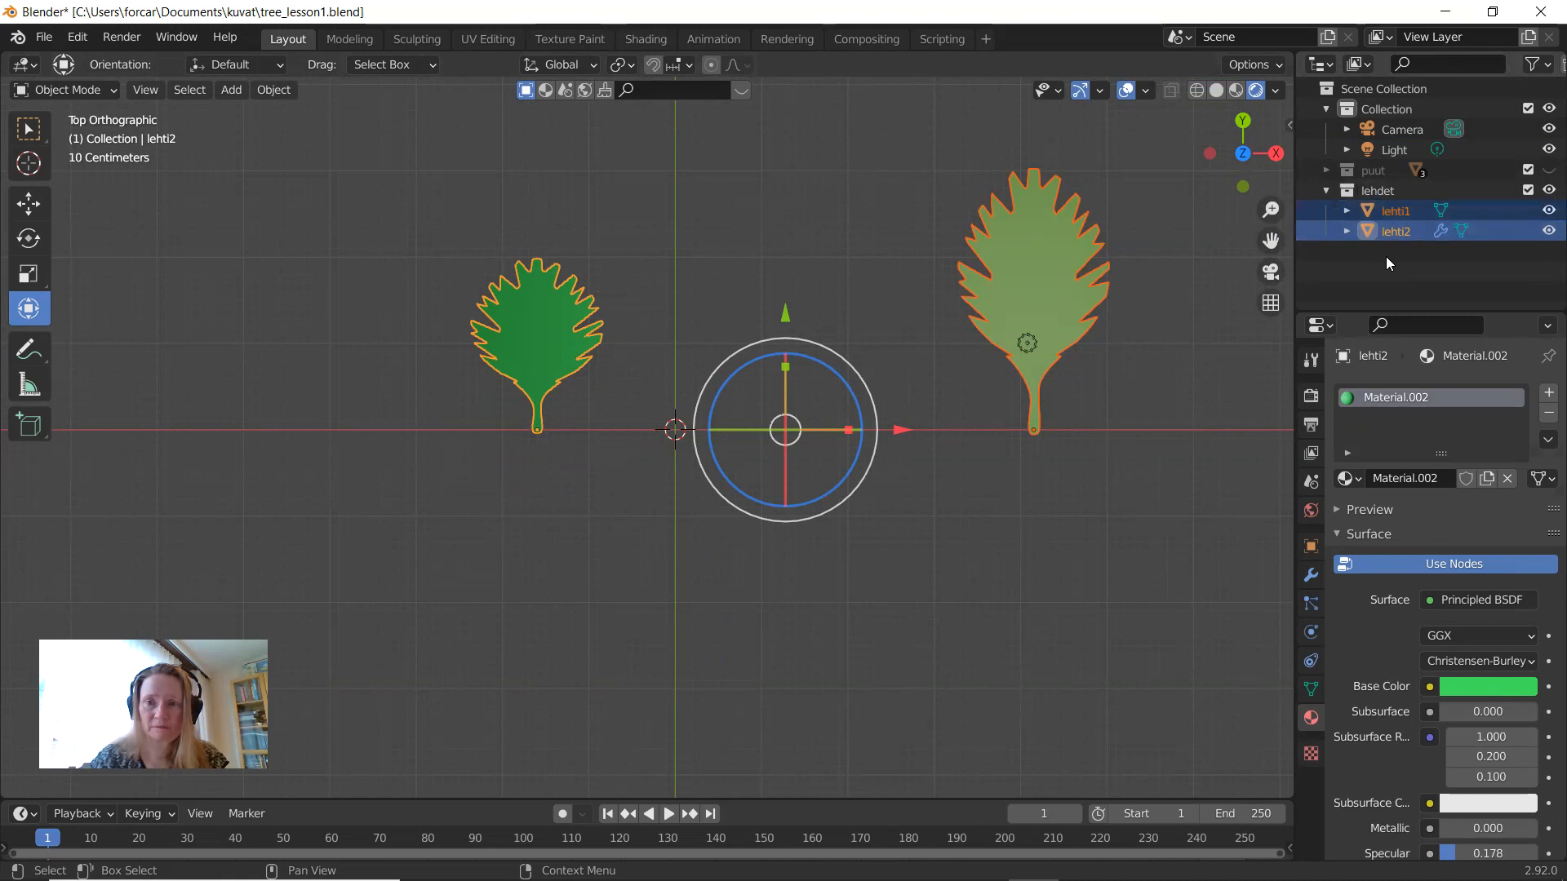
click(1325, 190)
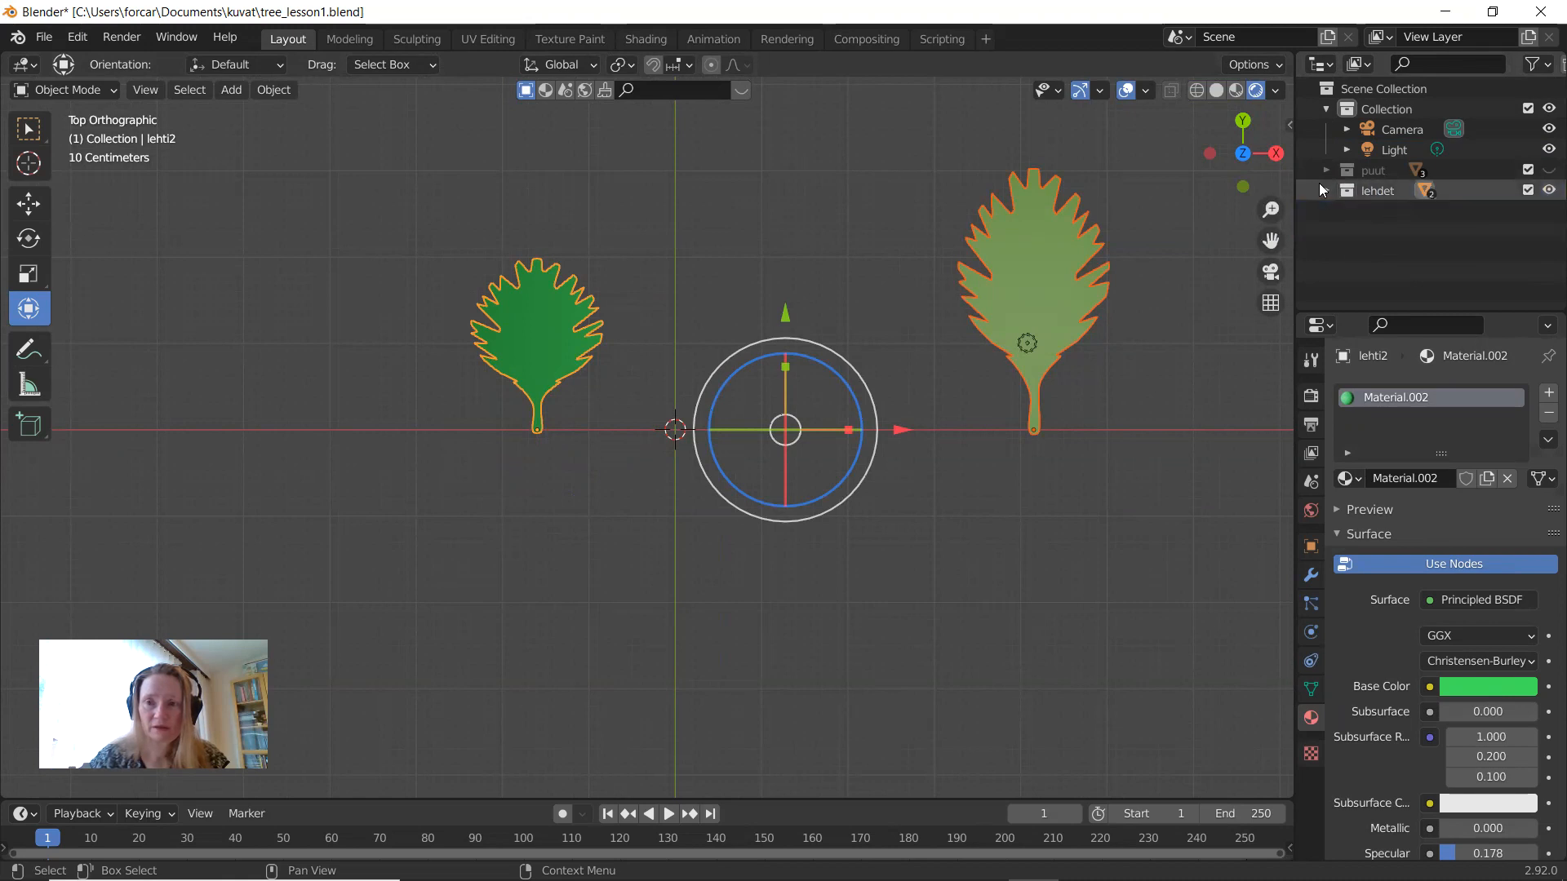